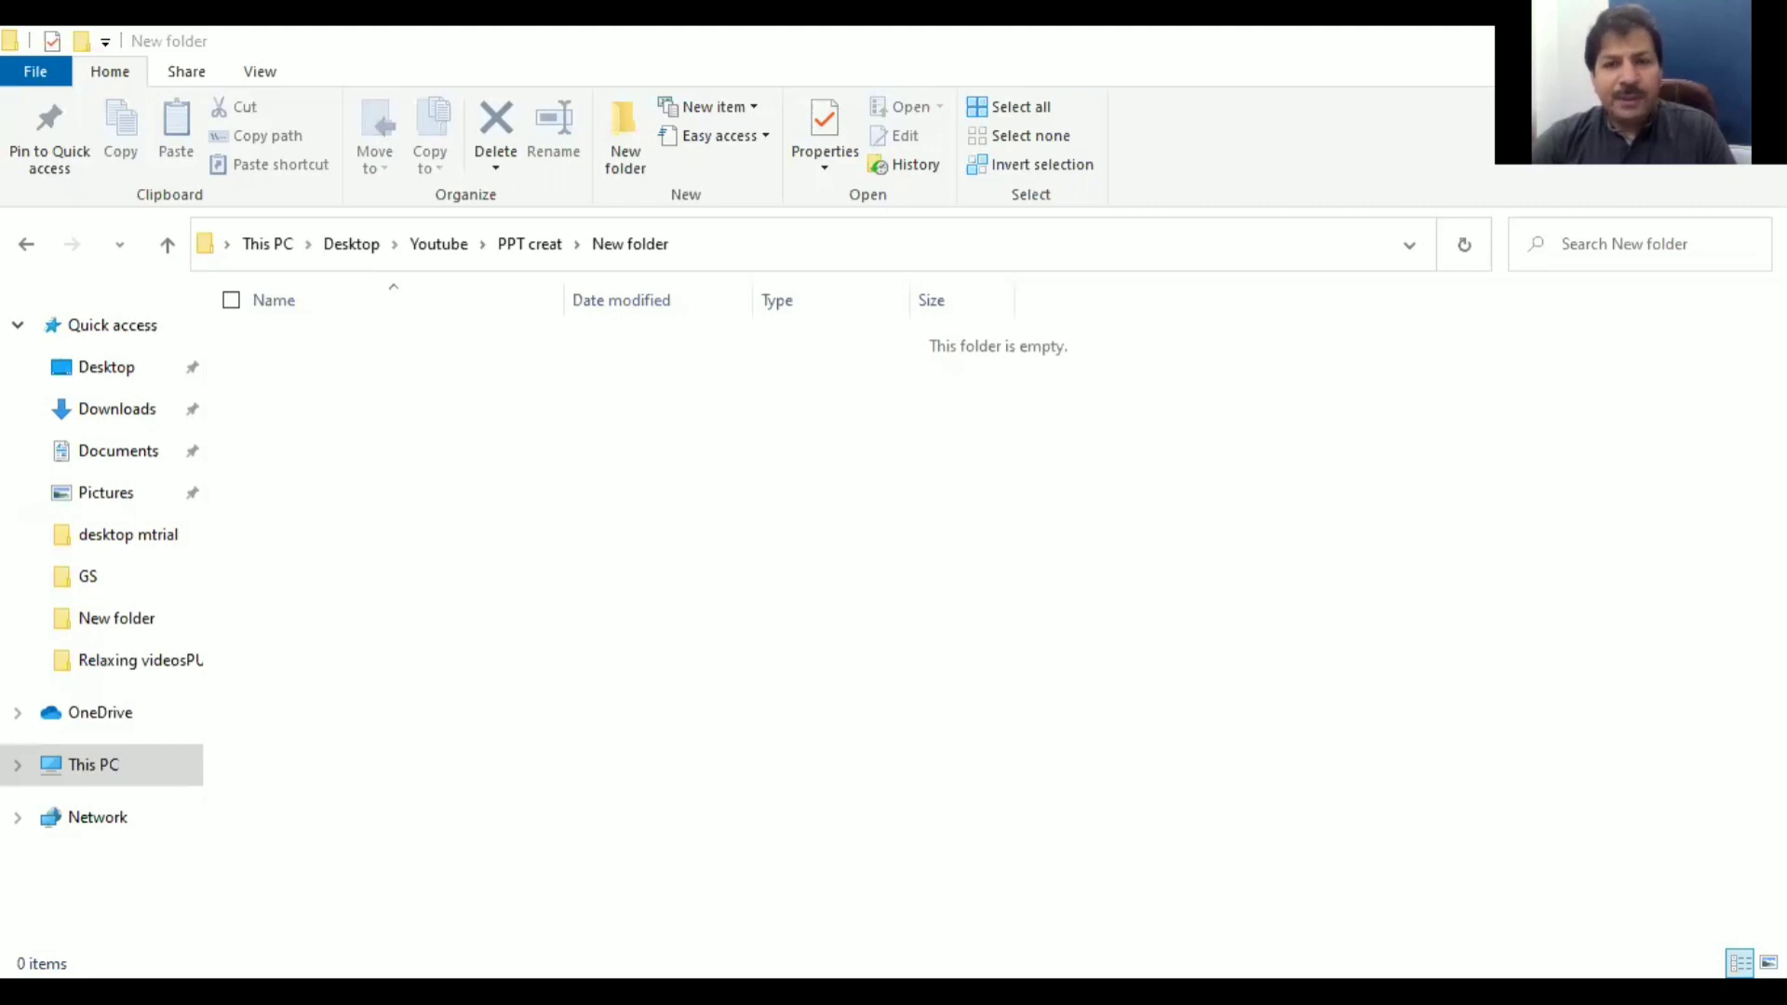
Step: Add a blank Microsoft PowerPoint Presentation file to the empty New folder from the New menu
right_click(491, 781)
mouse_move(240, 712)
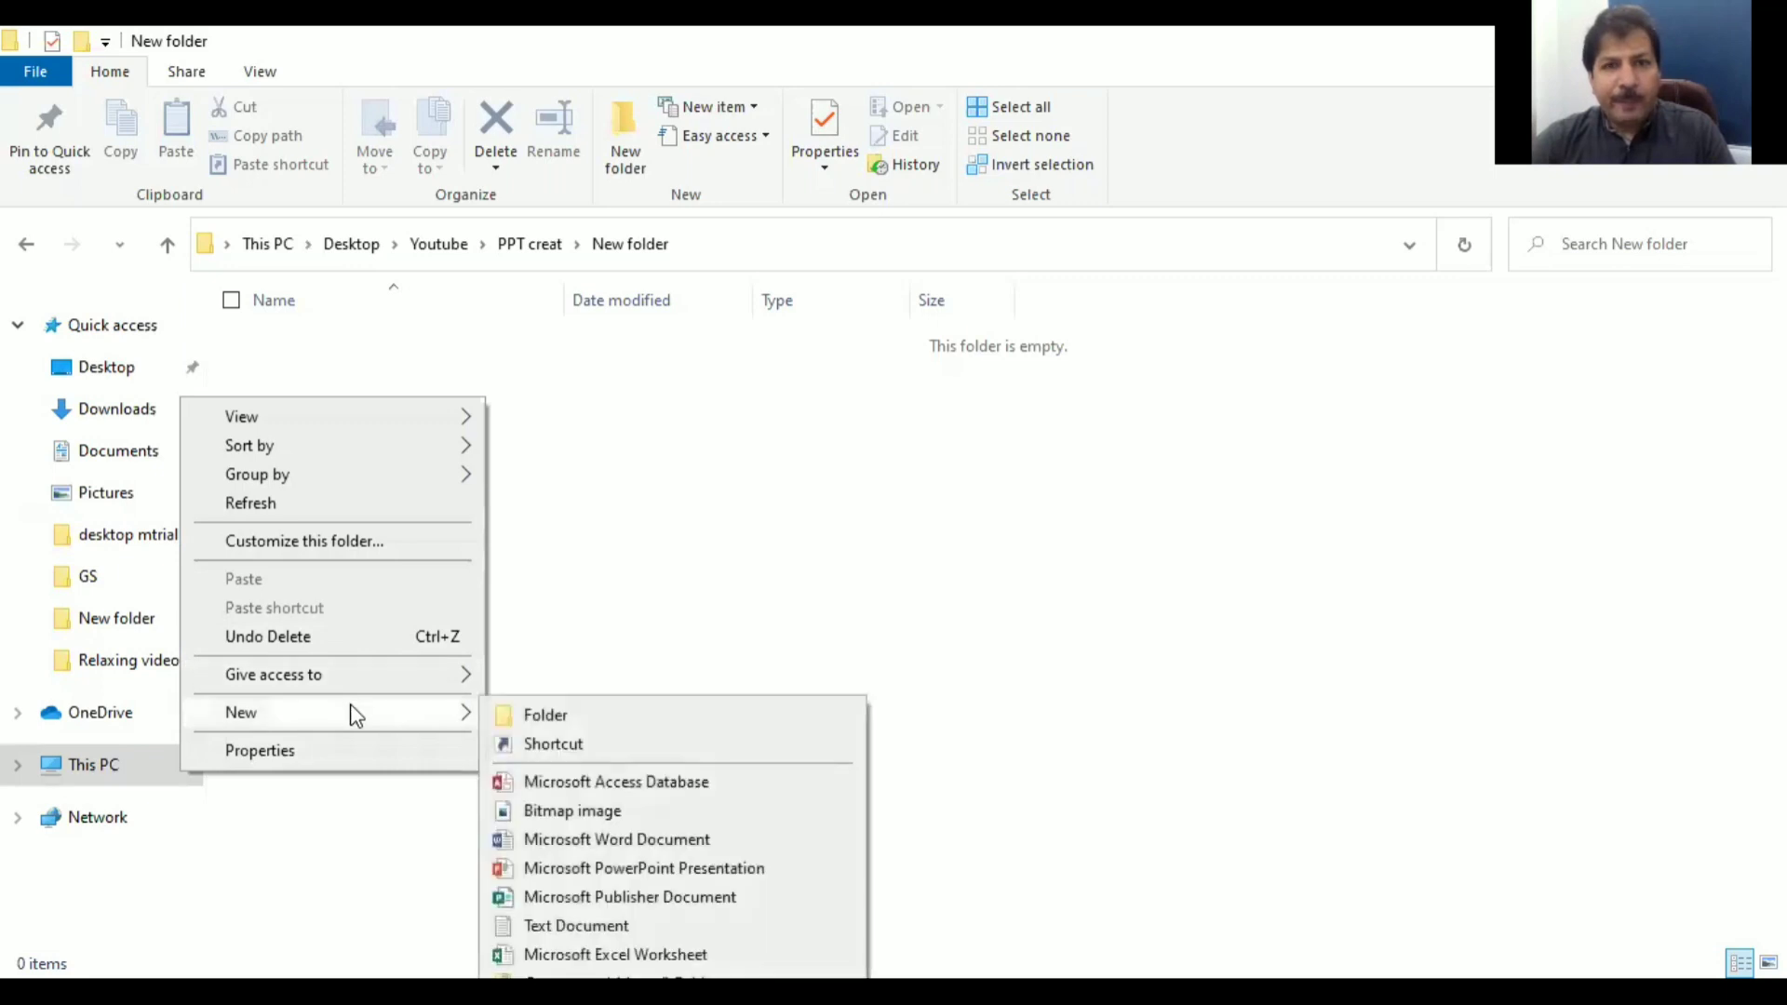
click(735, 577)
right_click(735, 577)
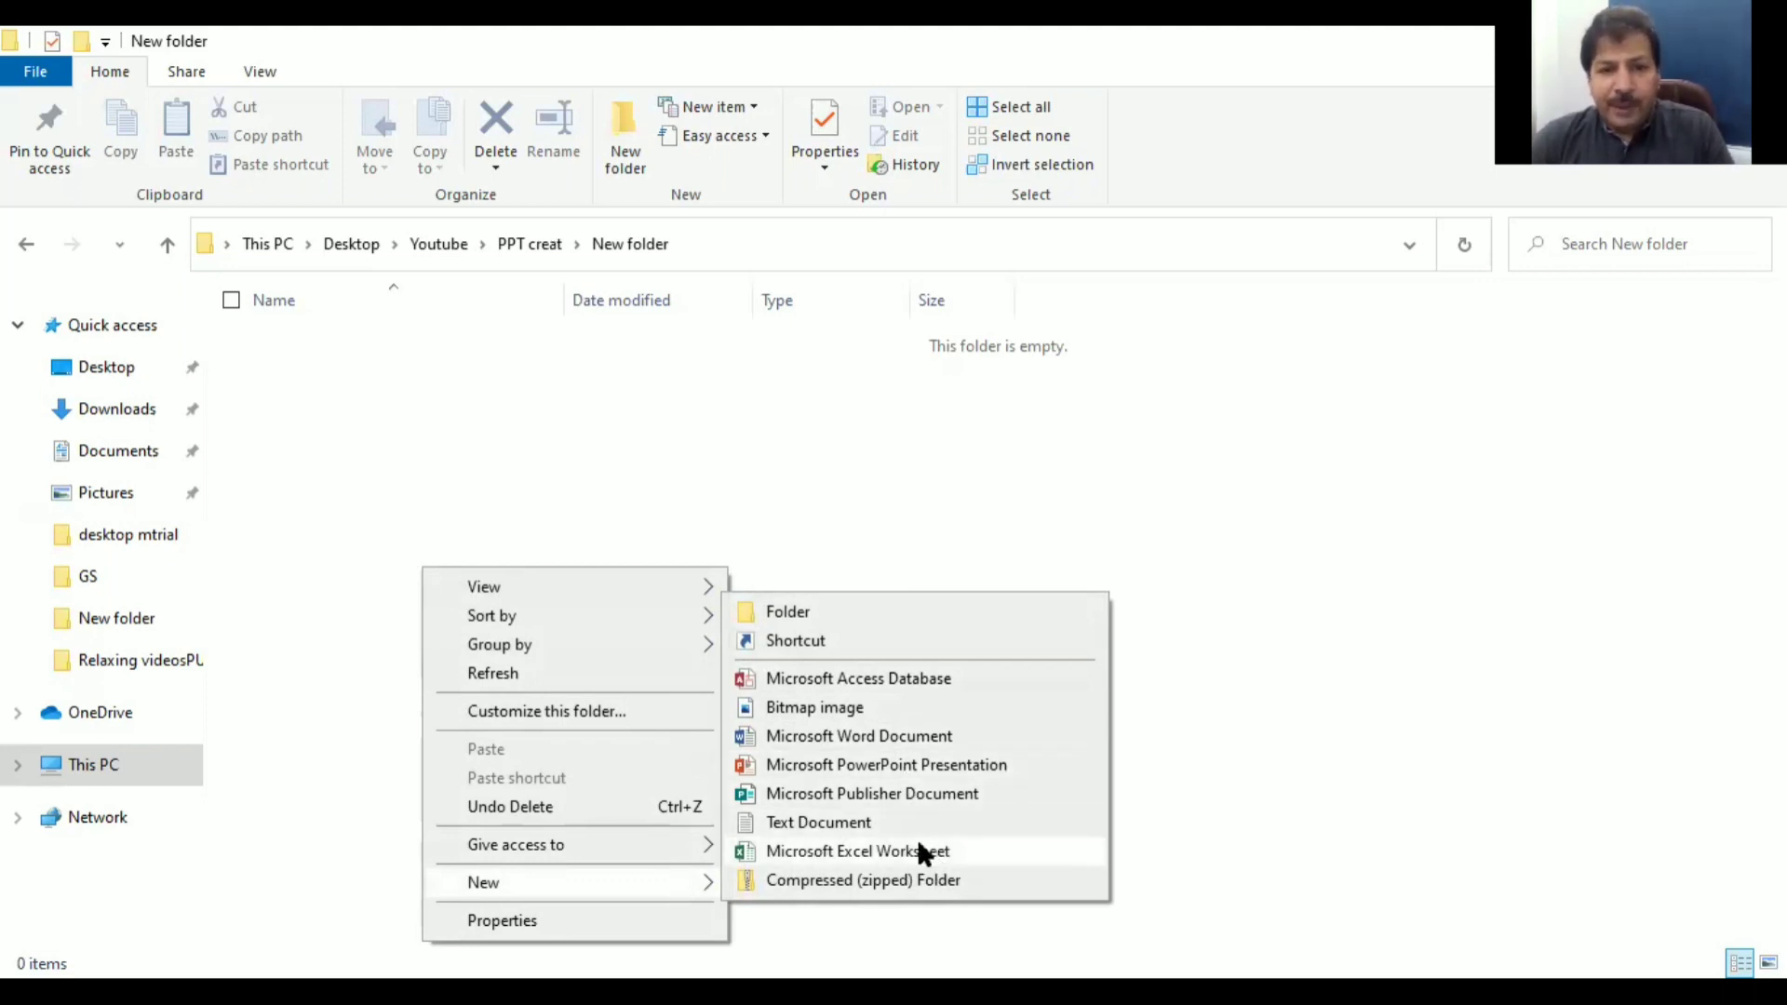
click(876, 761)
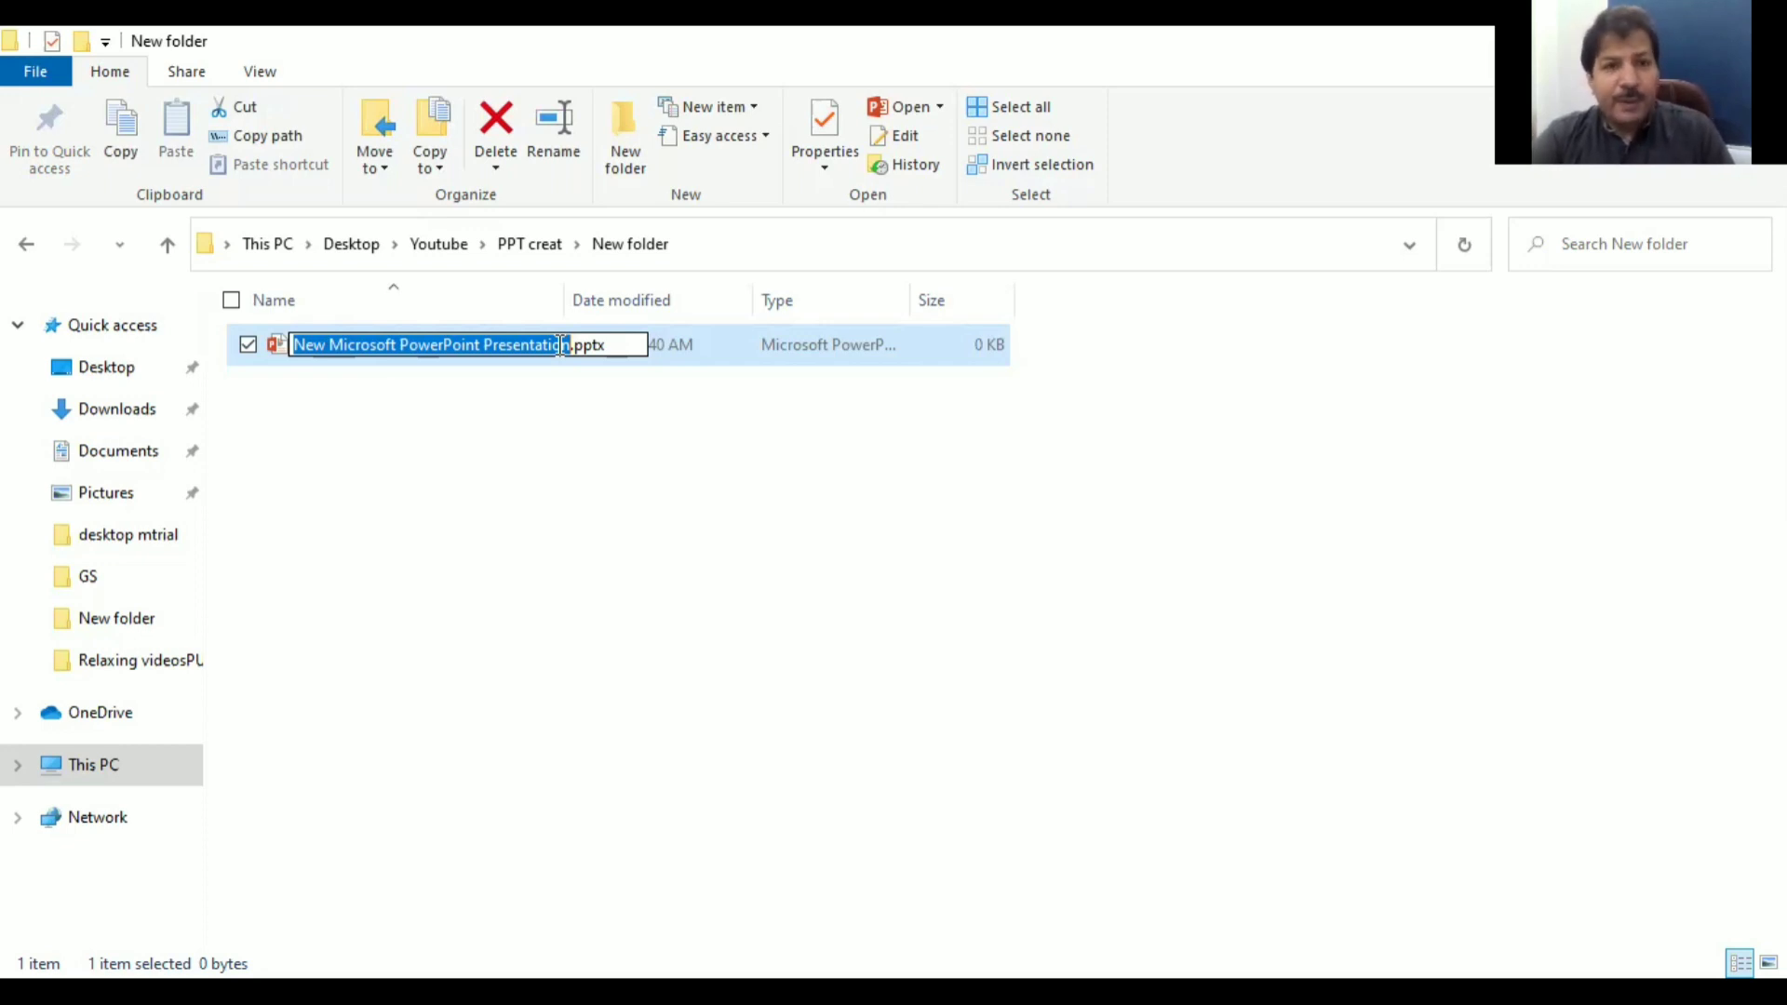
Step: Rename the new file to HOW TO CREAT POWERPOINT PRESENTATION.pptx
text(HOW TO CREAT POWERPOINT PRESENTATION)
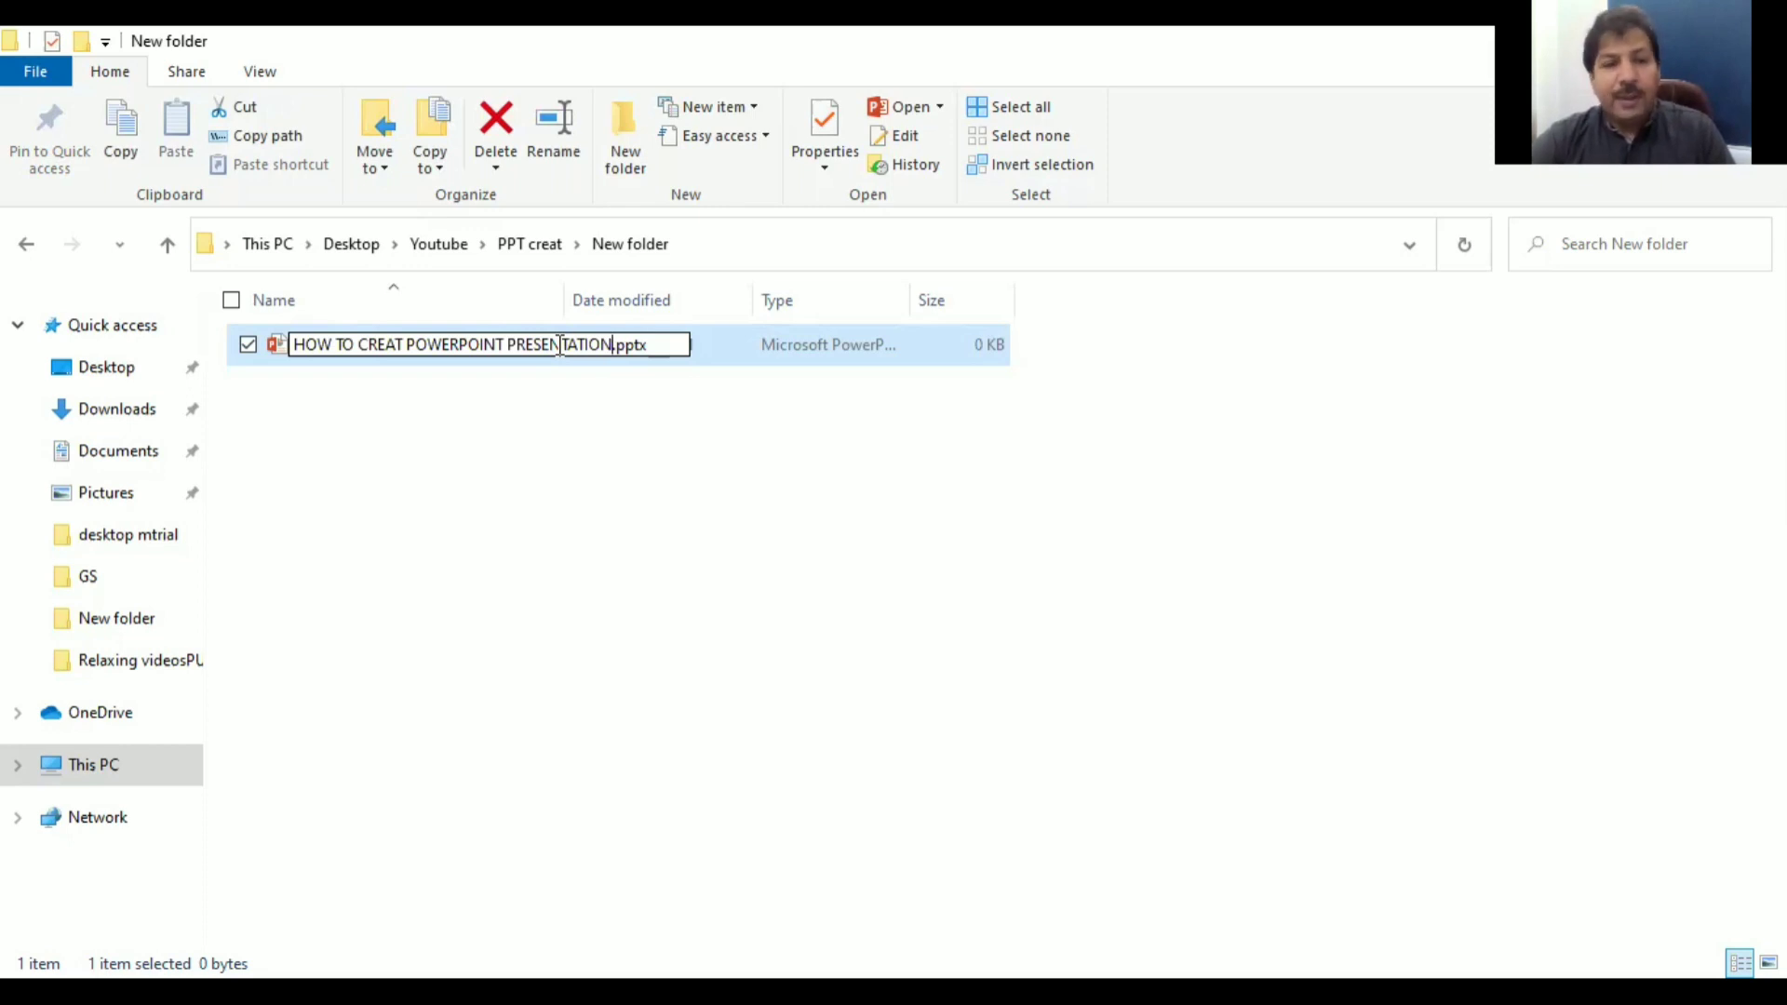
key(Return)
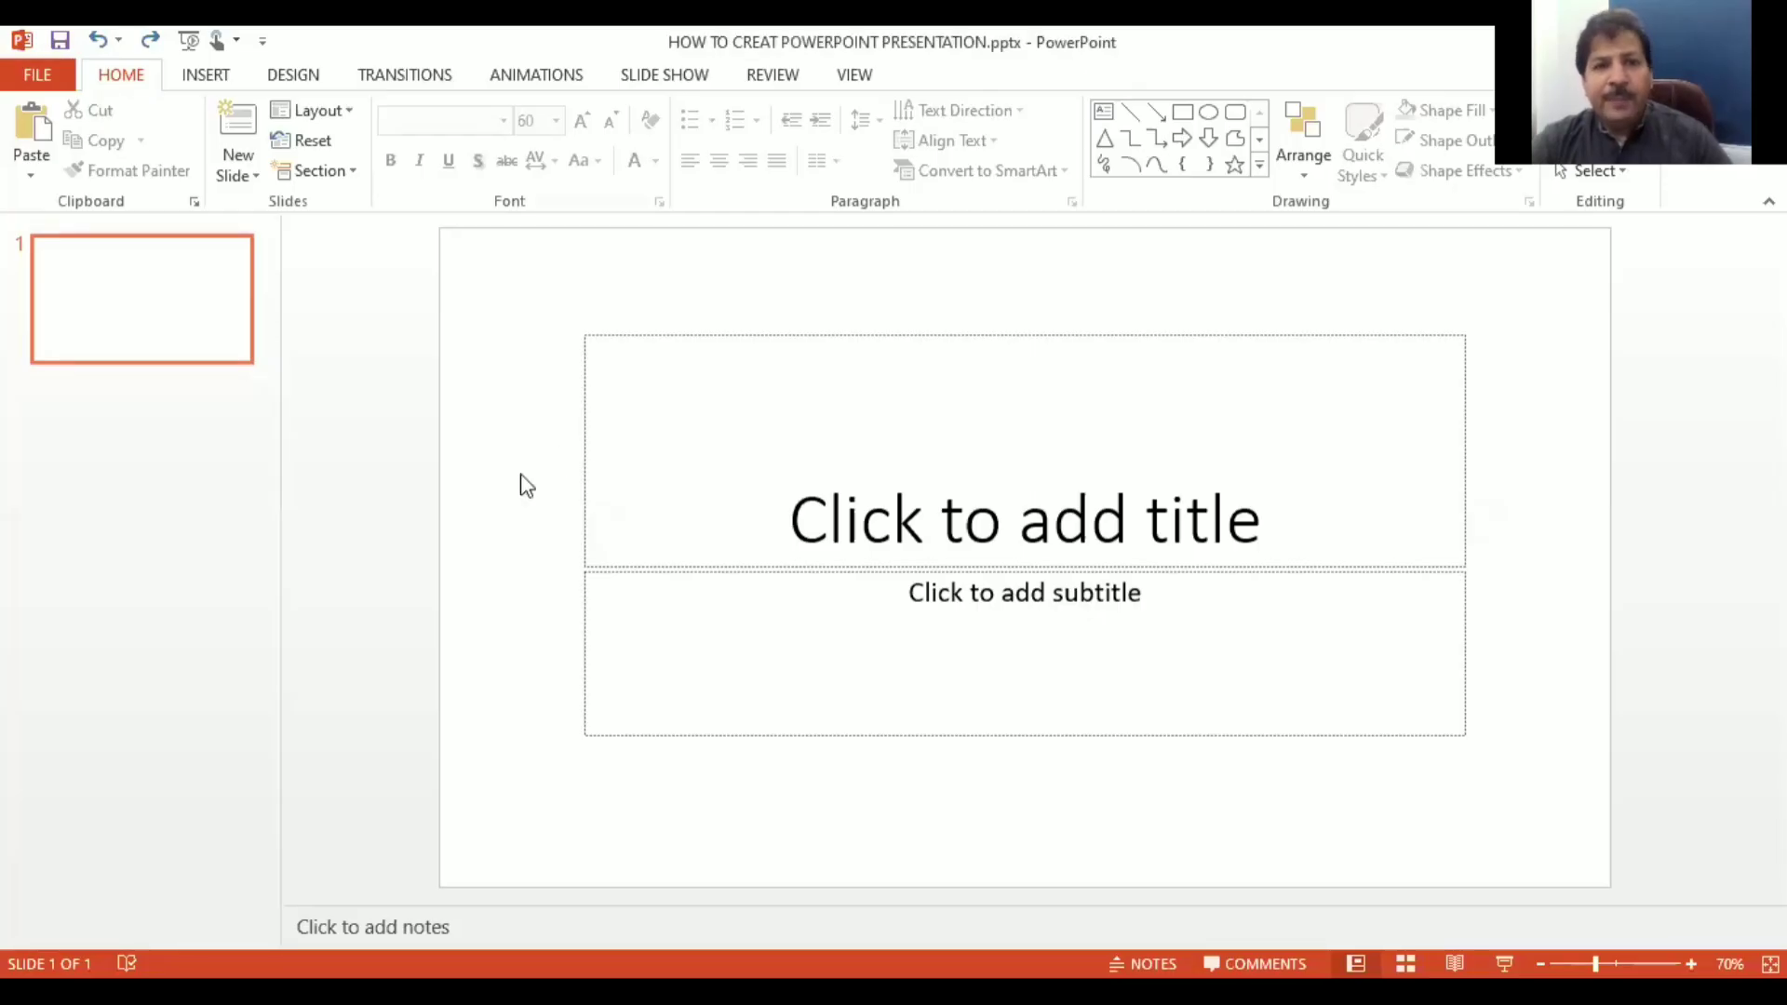
Step: Add a second slide with title and body areas after the title slide
click(721, 325)
click(531, 361)
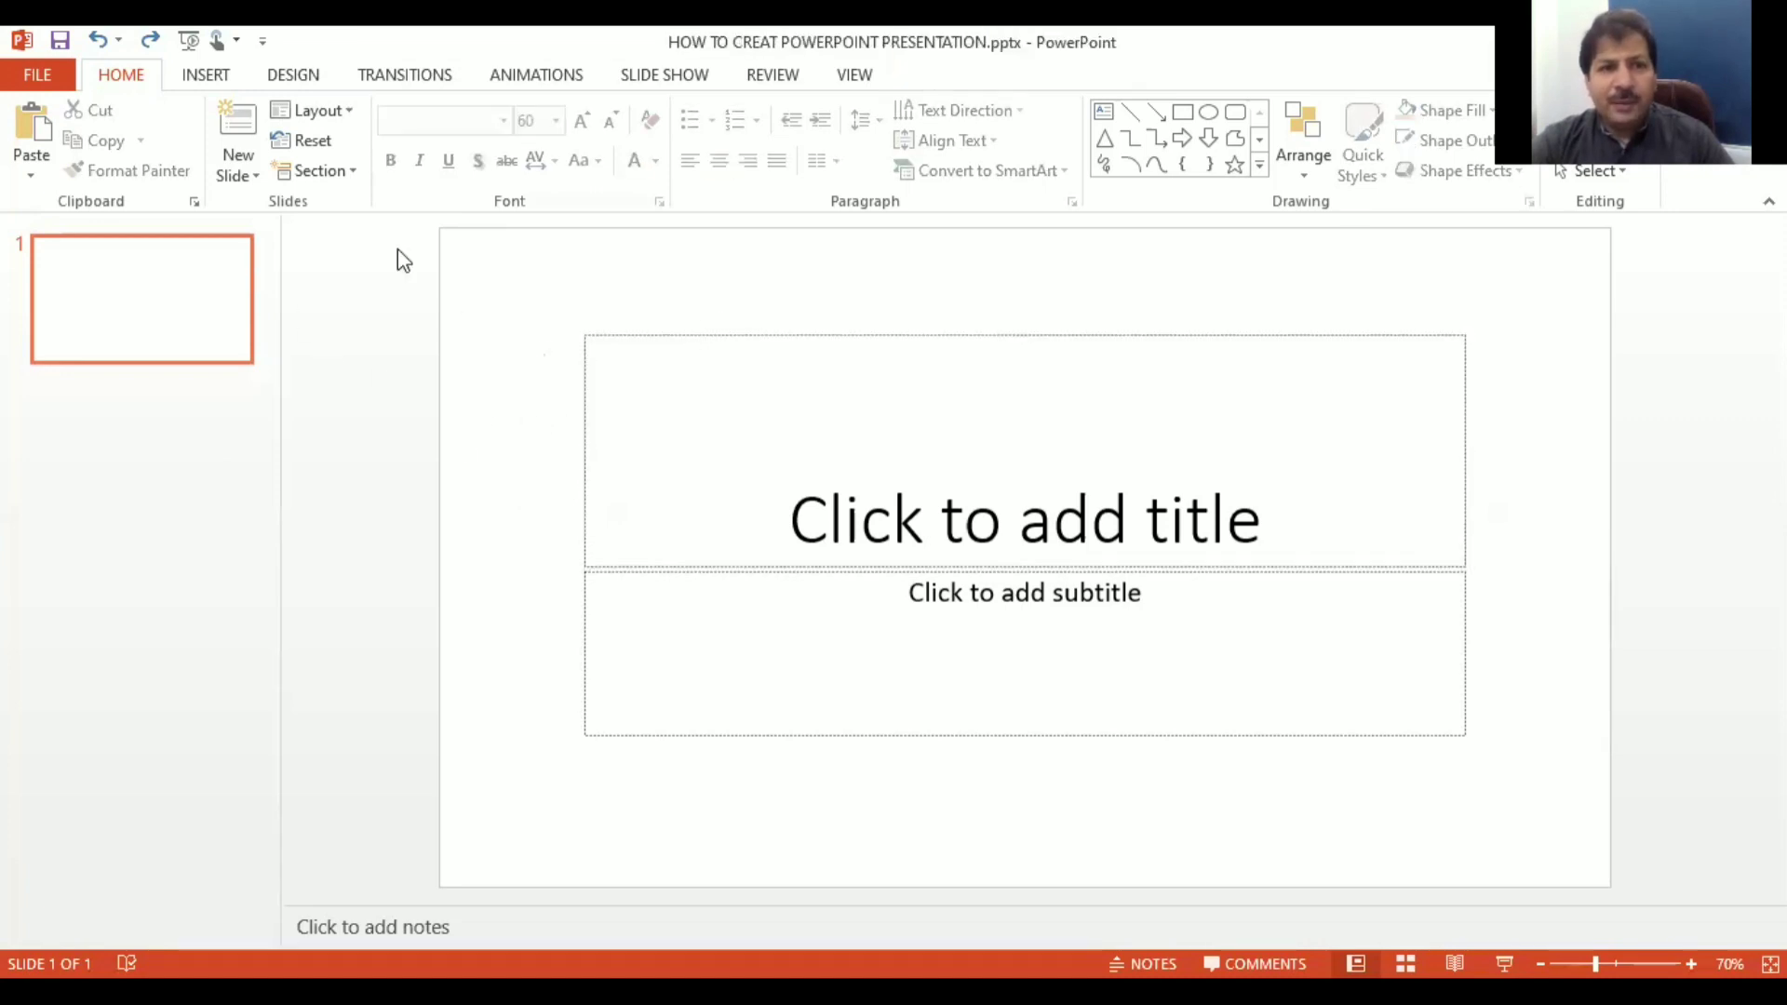
click(240, 140)
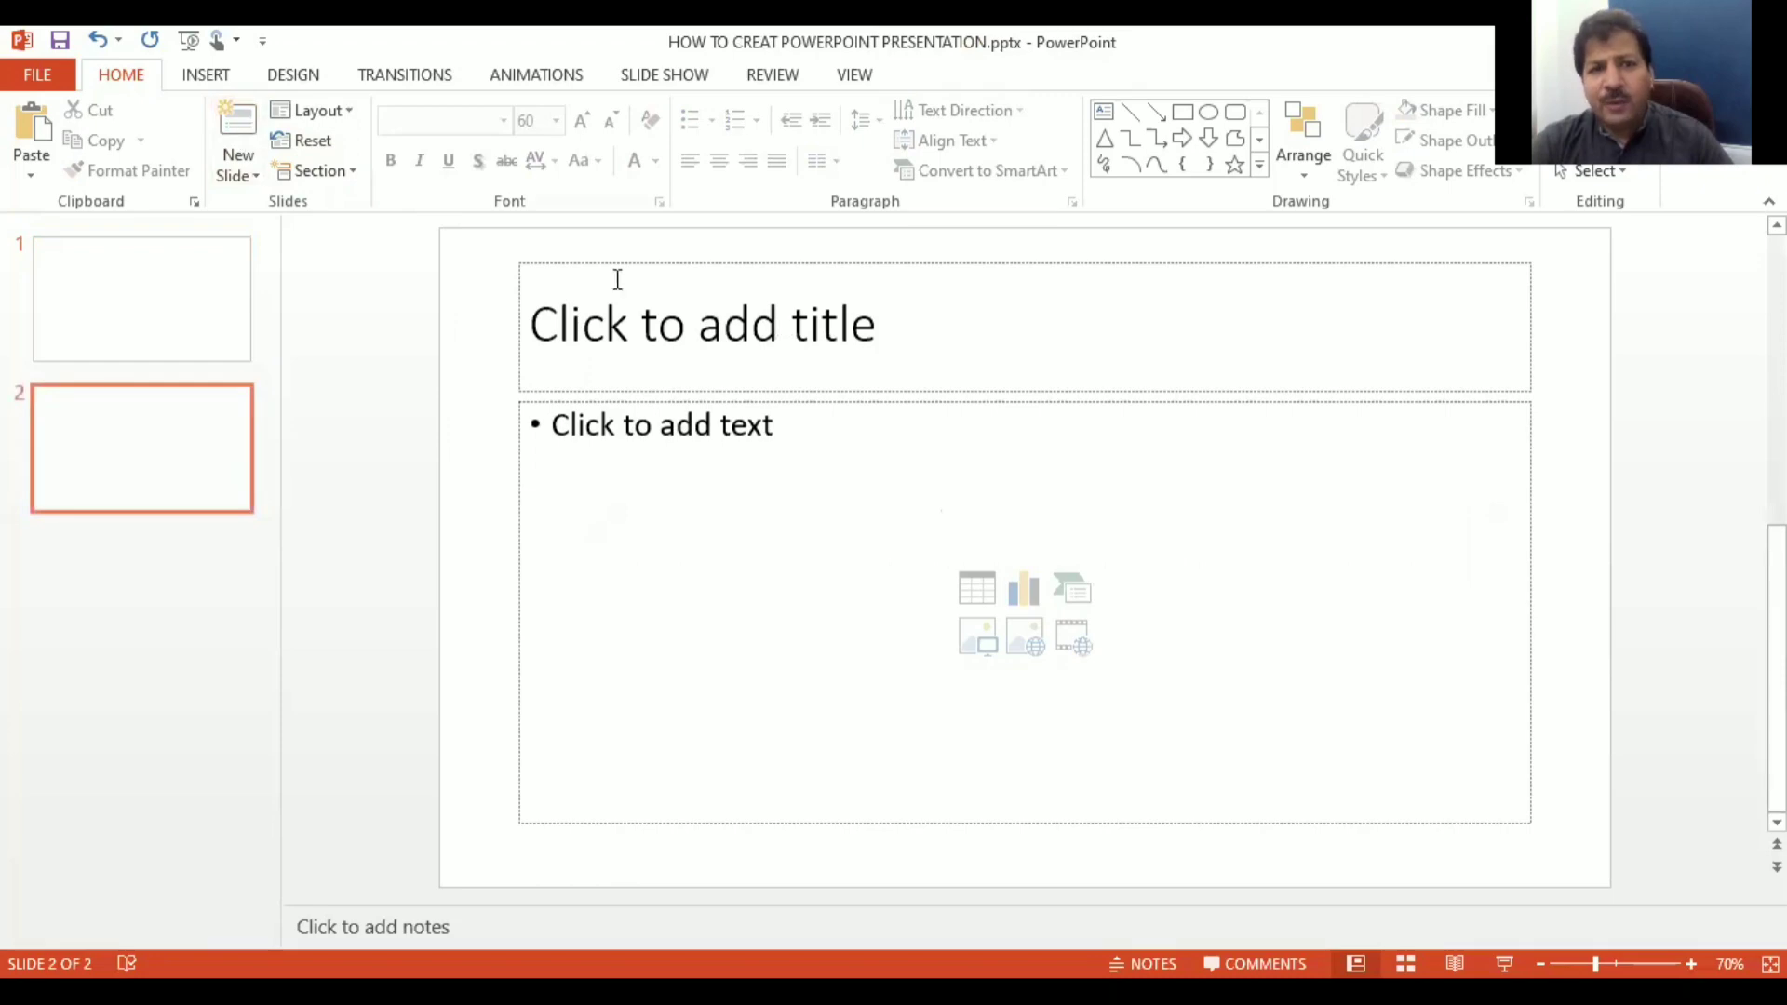
click(633, 310)
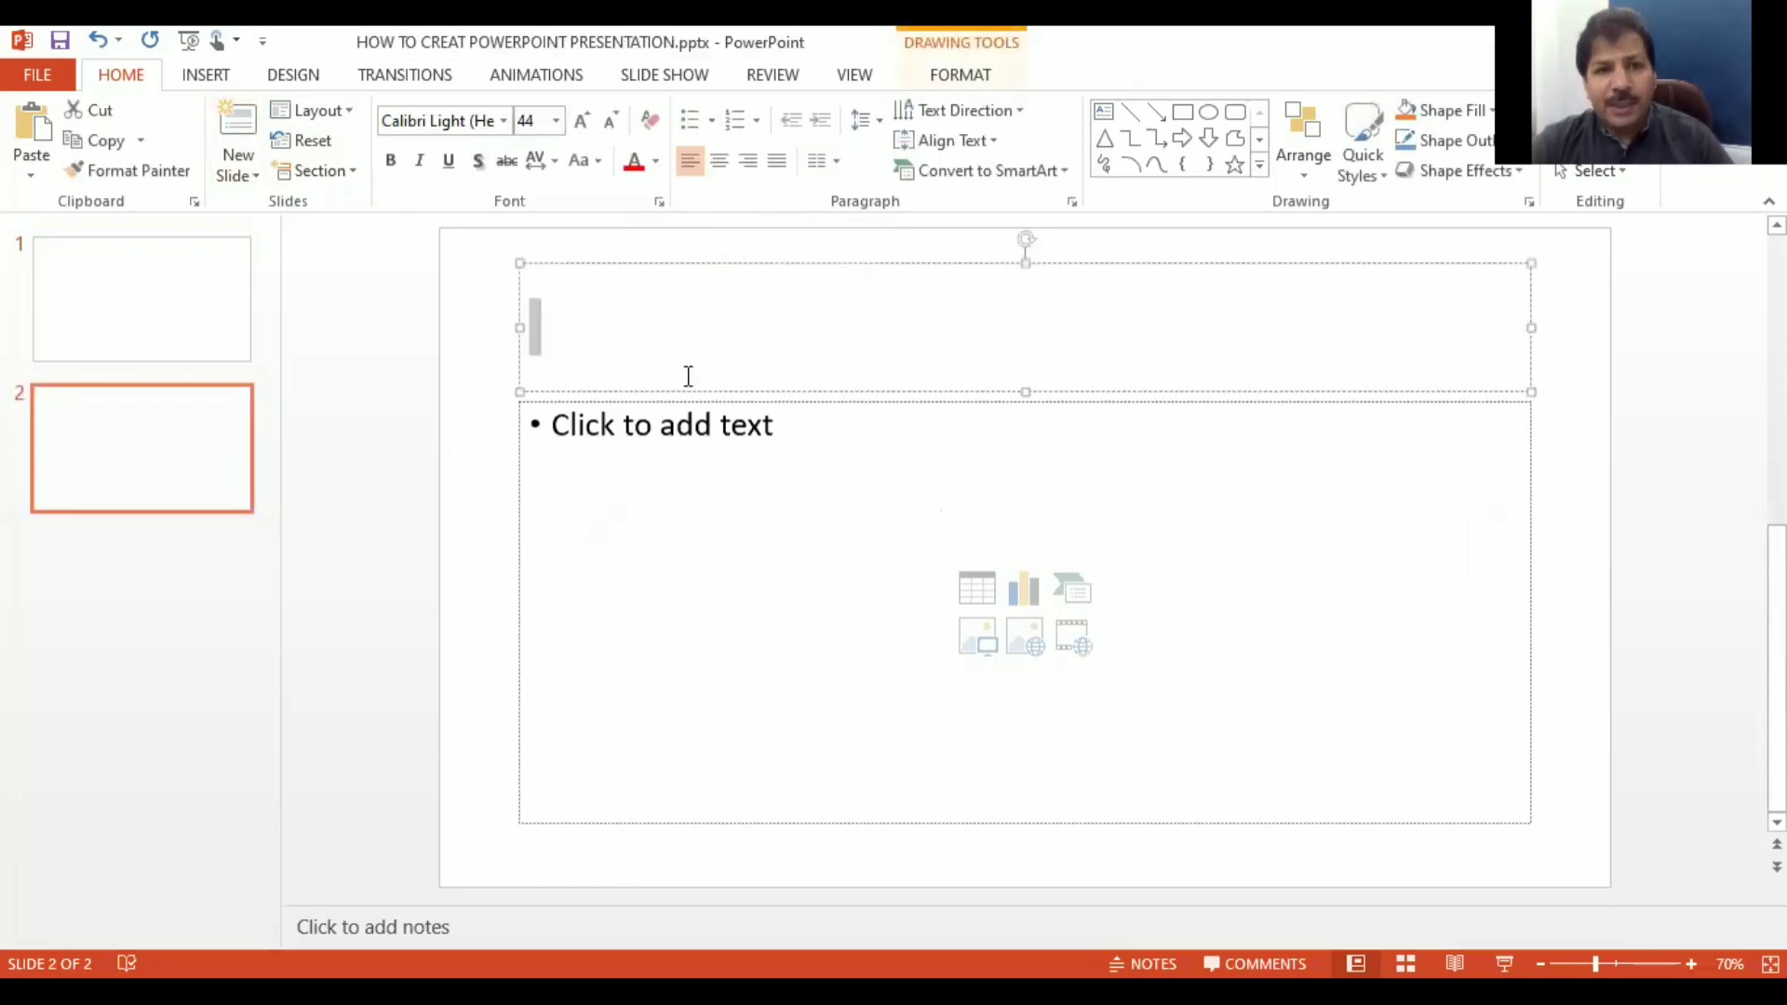
click(688, 329)
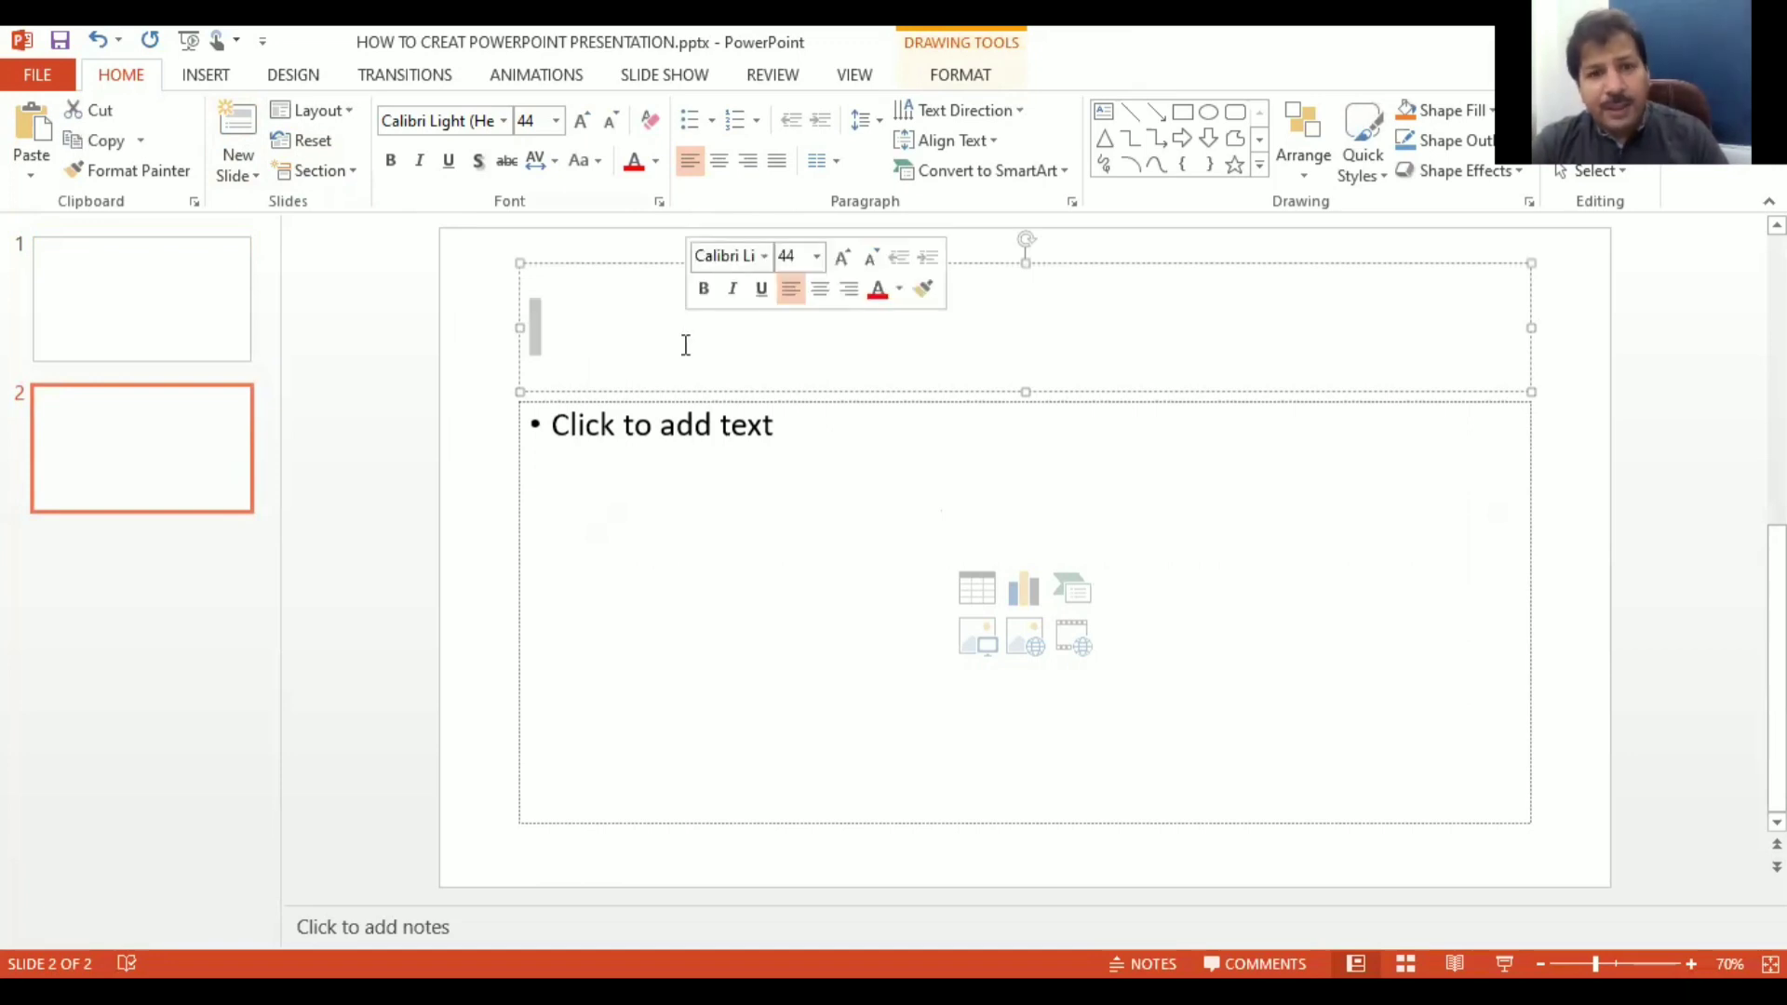
click(667, 501)
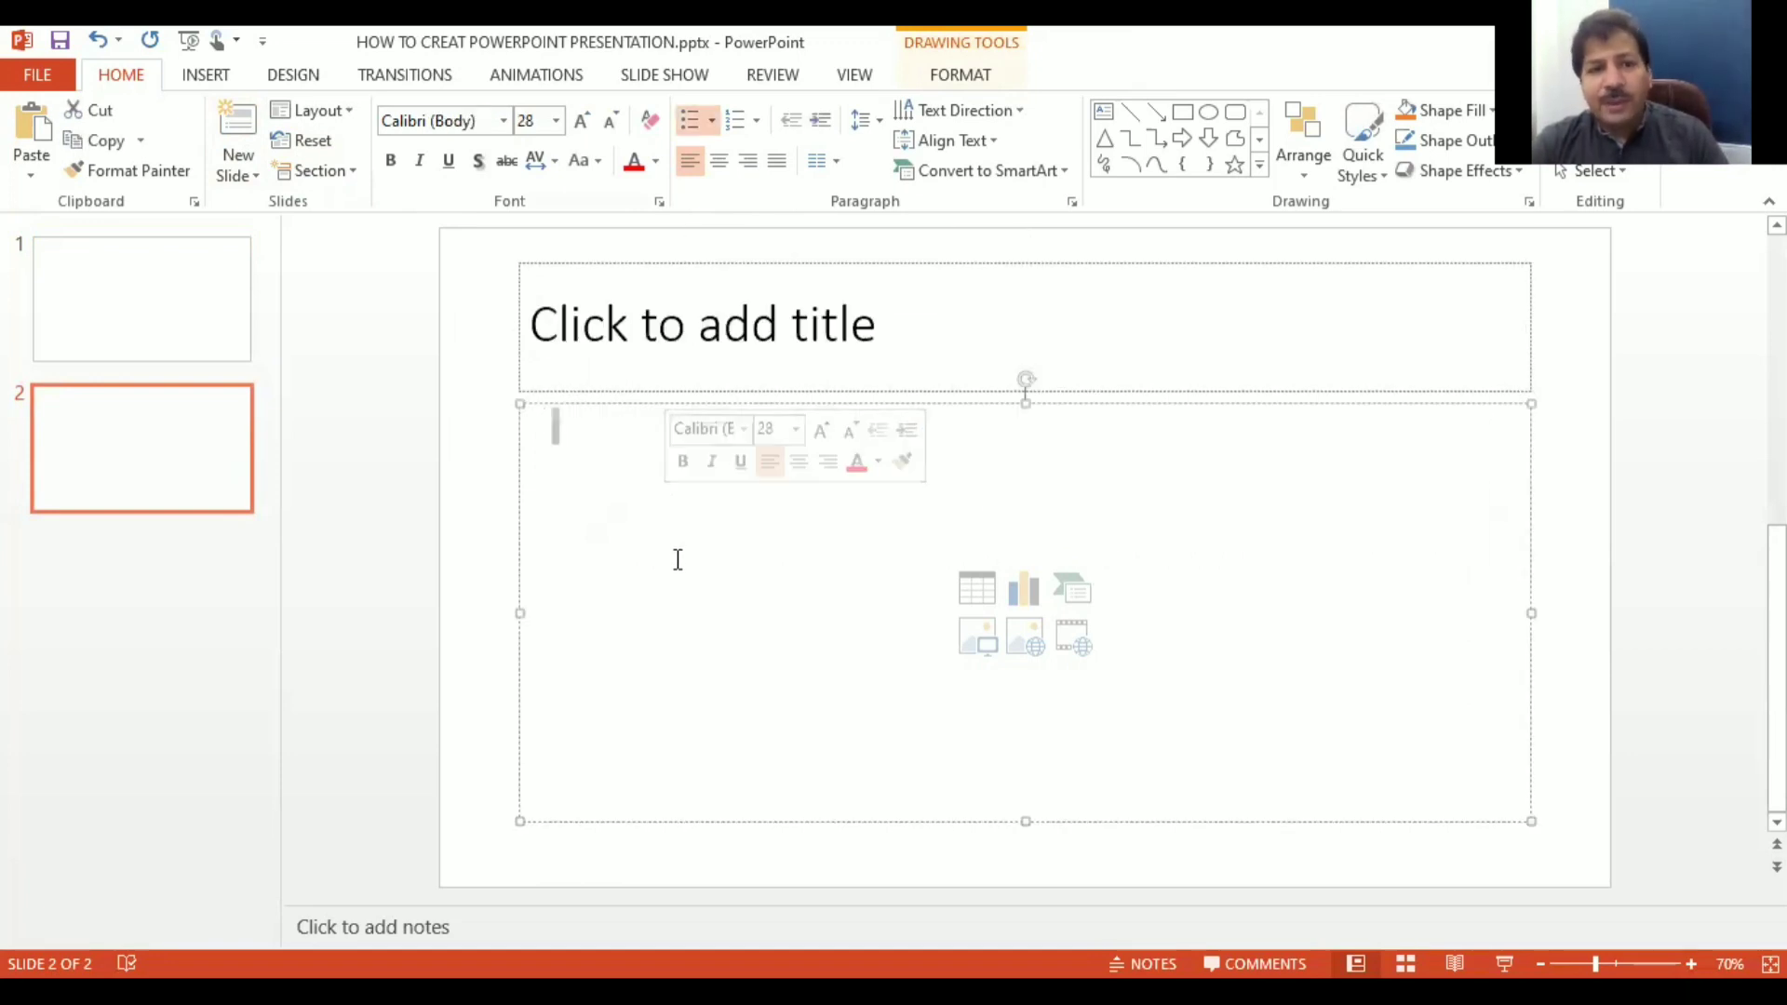
Step: On slide 1, try deleting the title and subtitle placeholders and drawing a text box, then undo
click(181, 304)
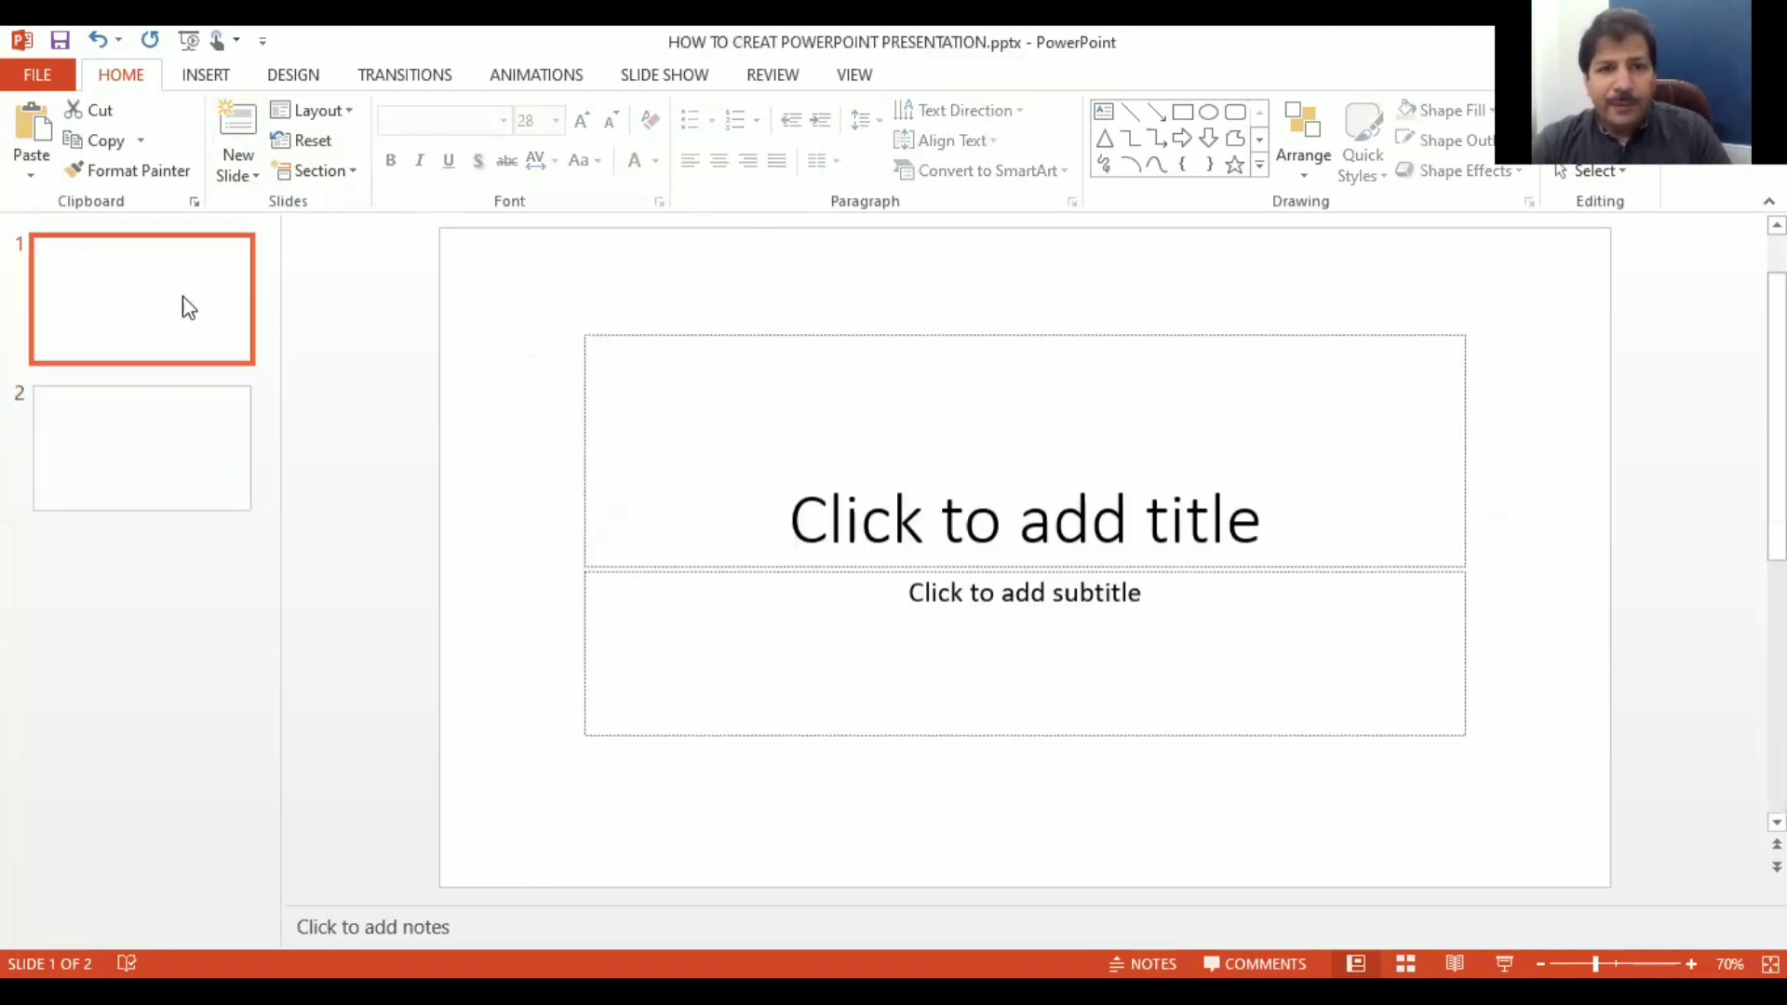
click(590, 379)
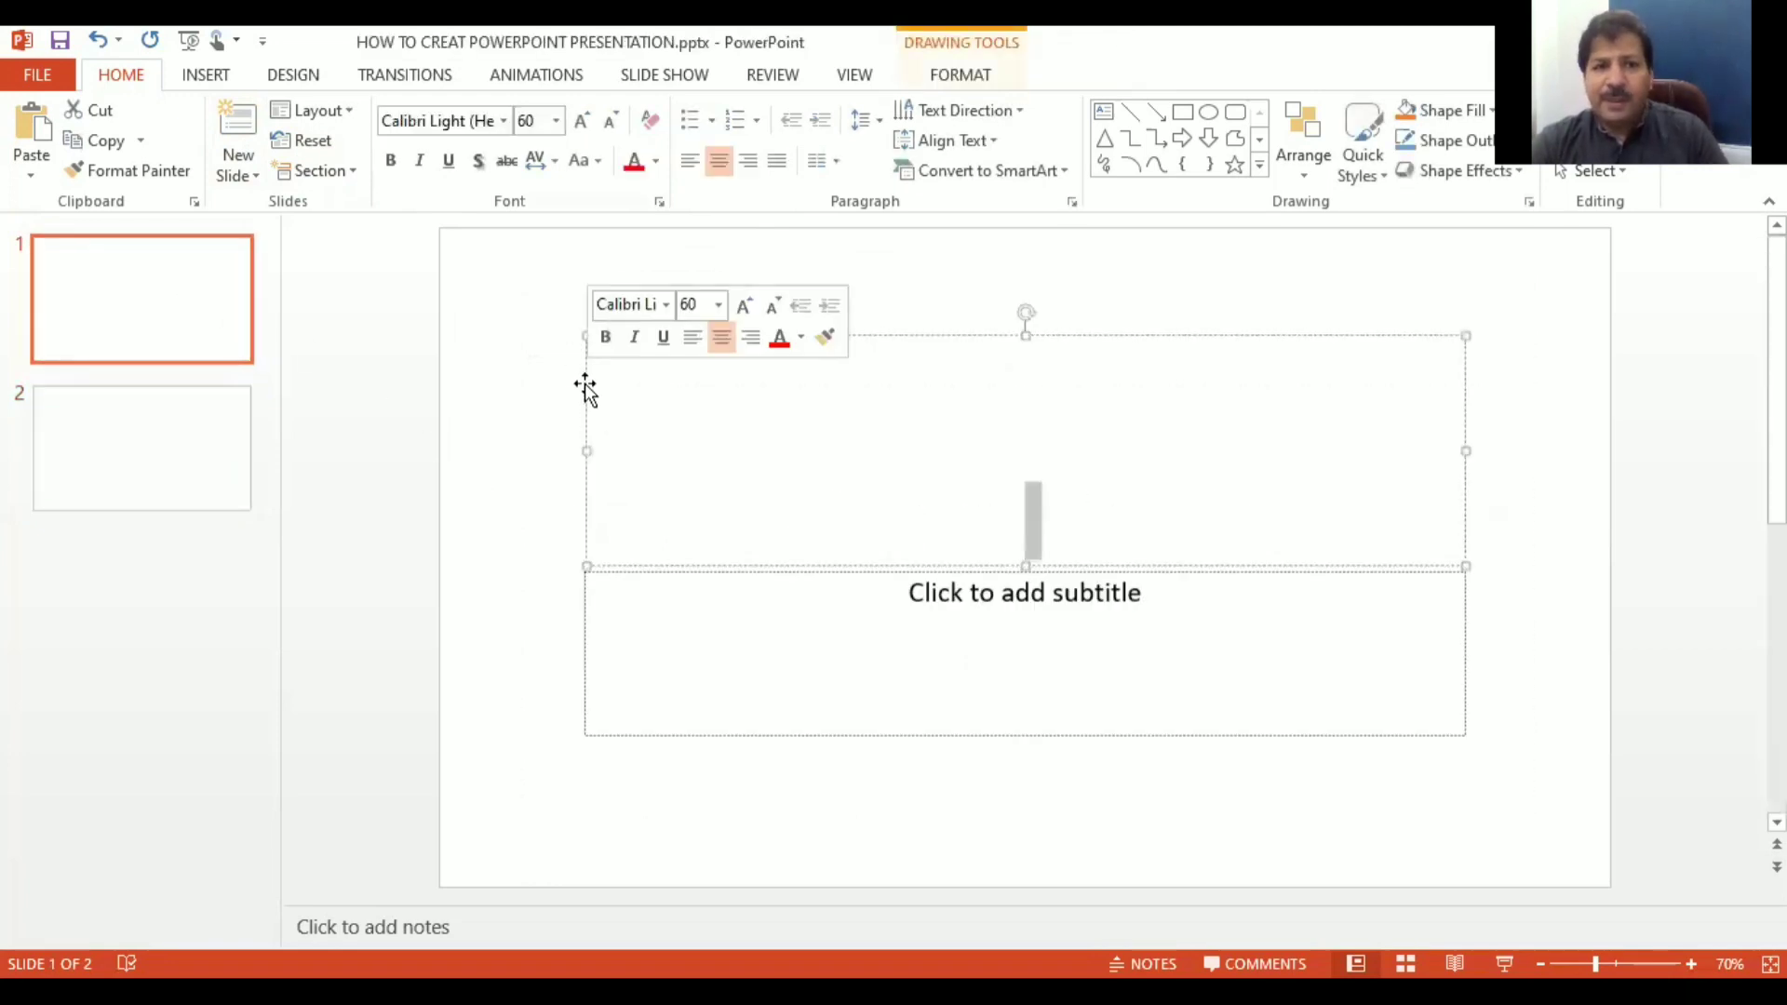
click(585, 387)
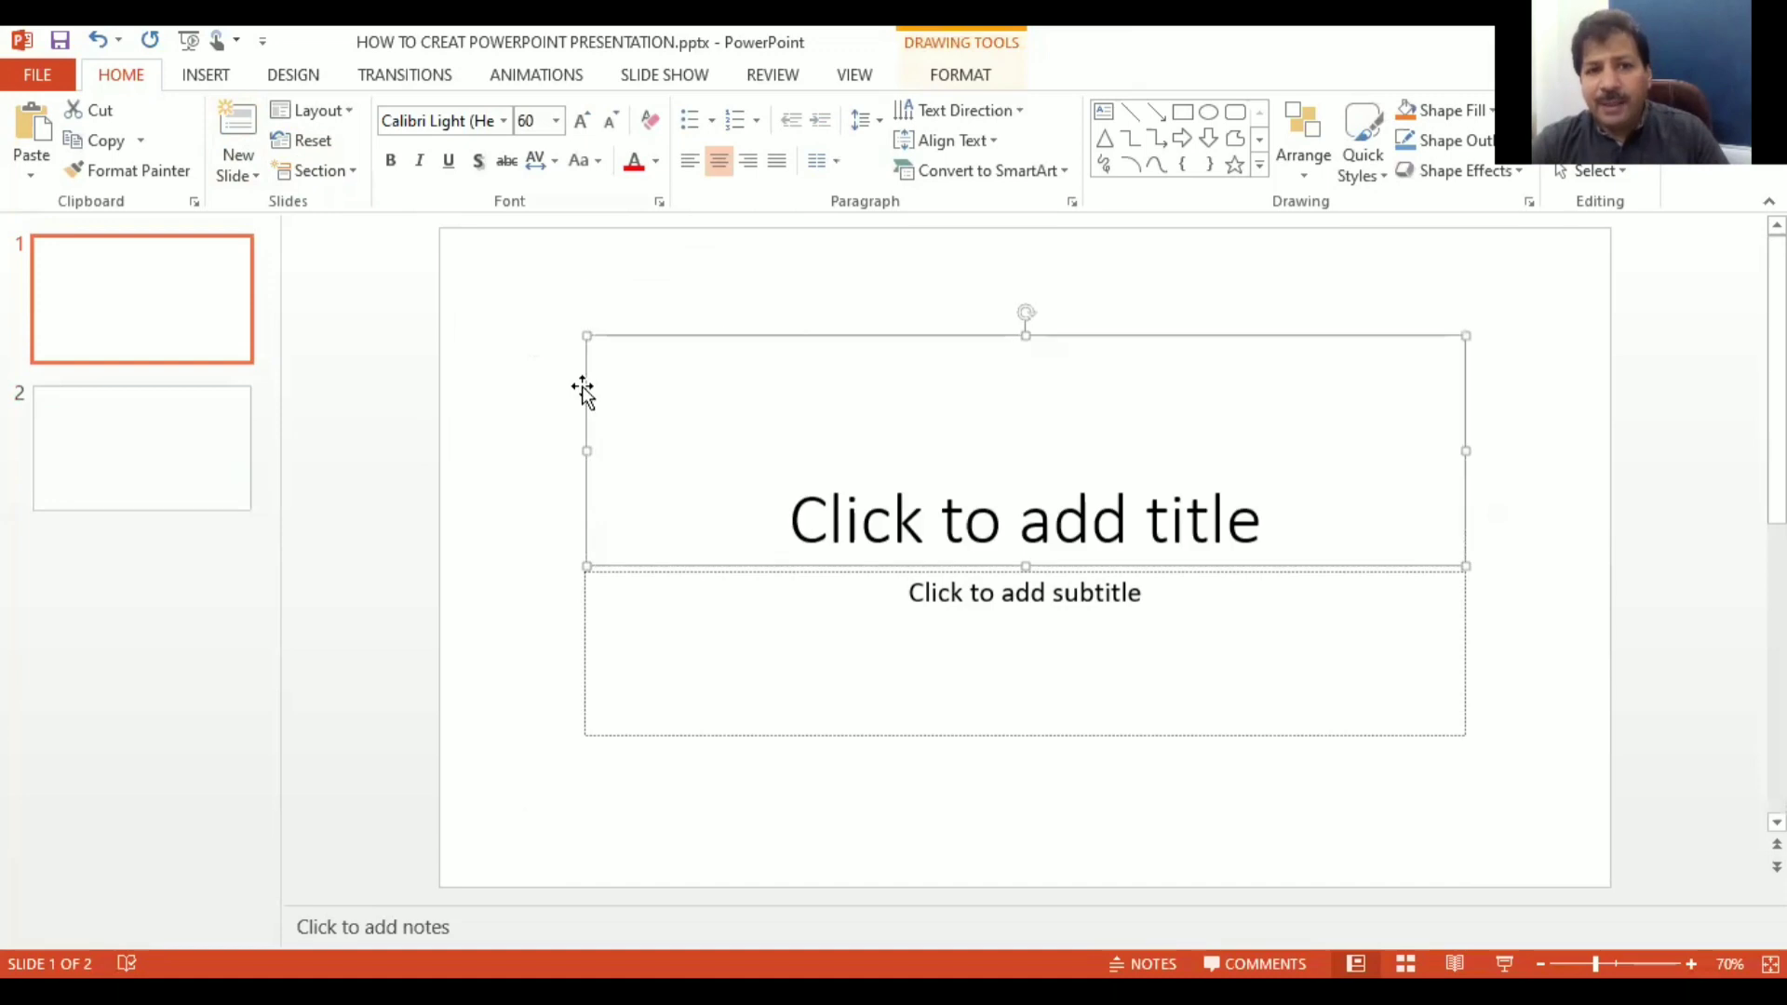
shift+click(699, 627)
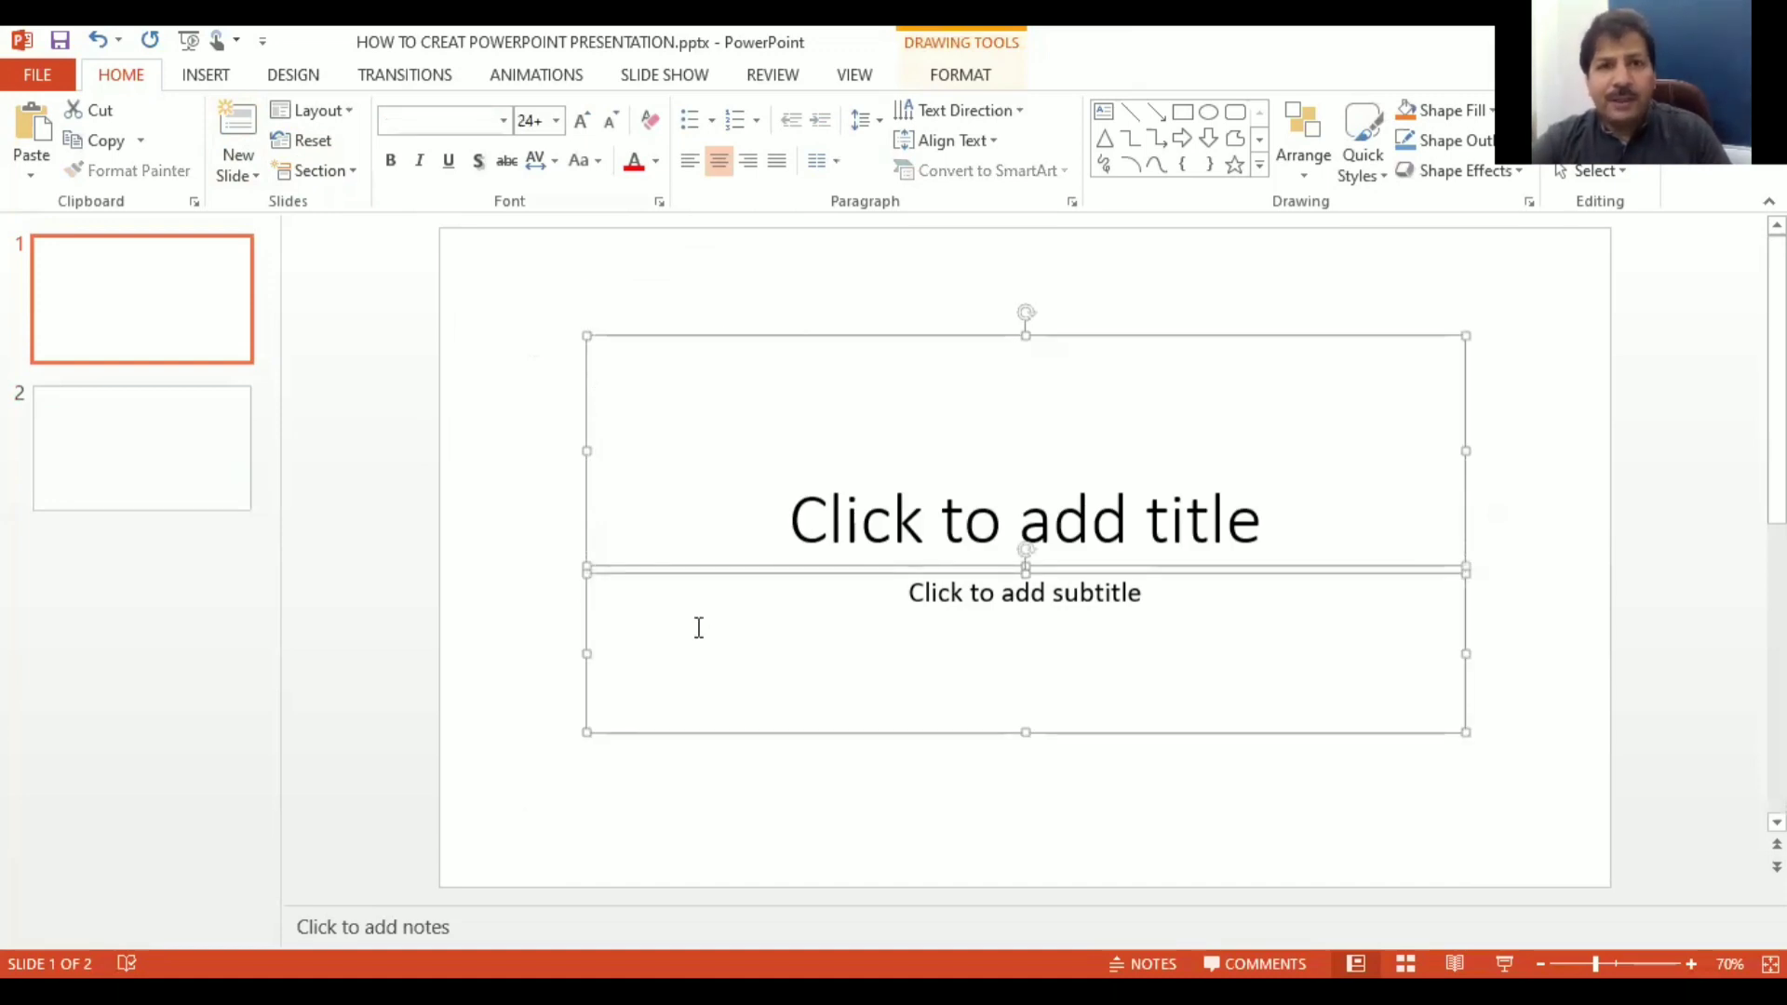
key(Delete)
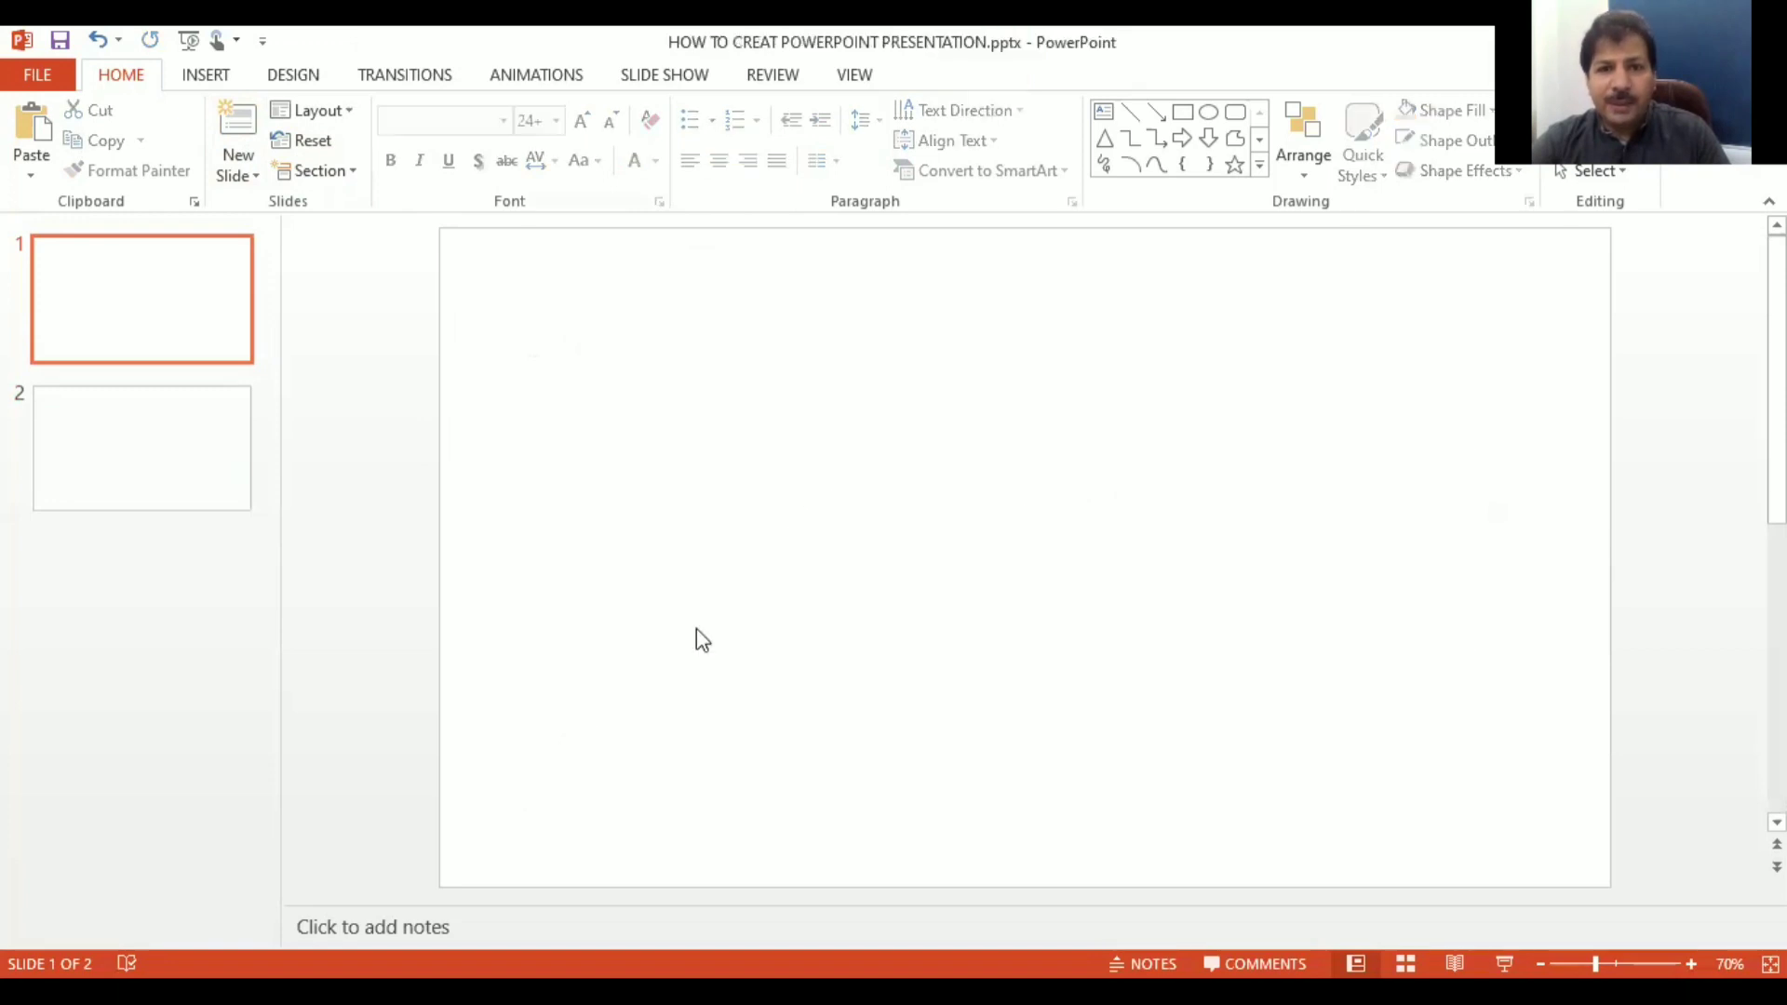
click(209, 79)
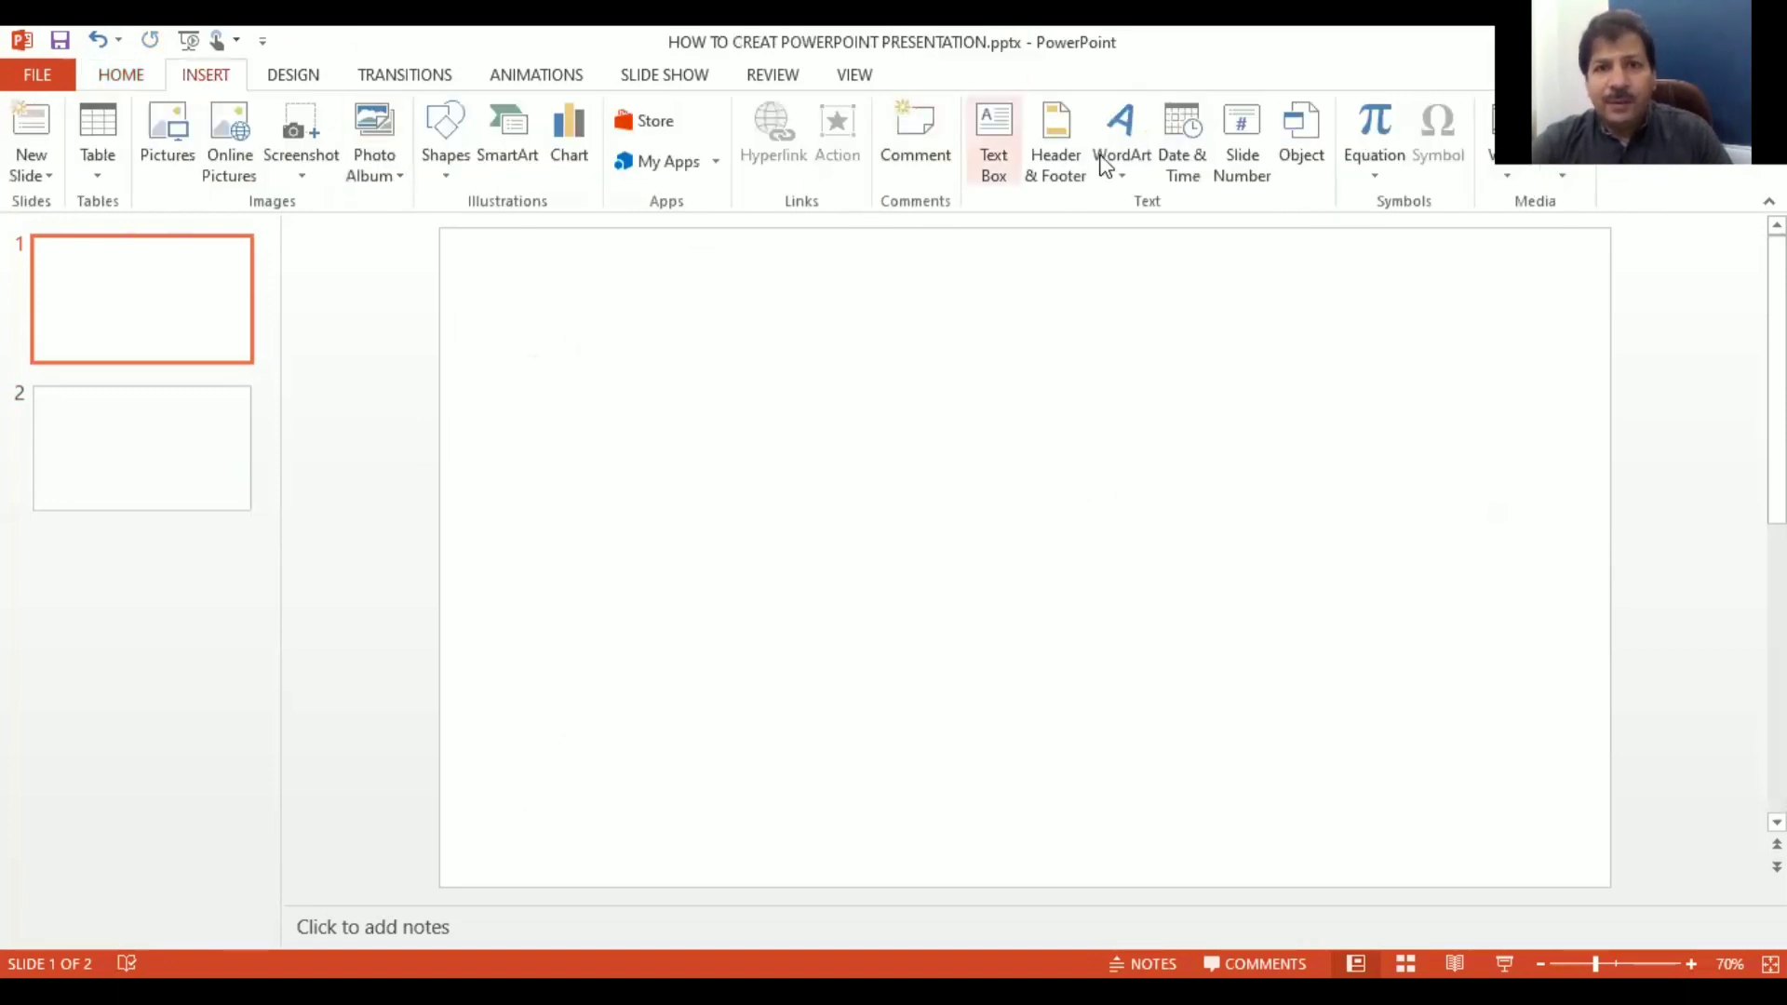
click(1003, 139)
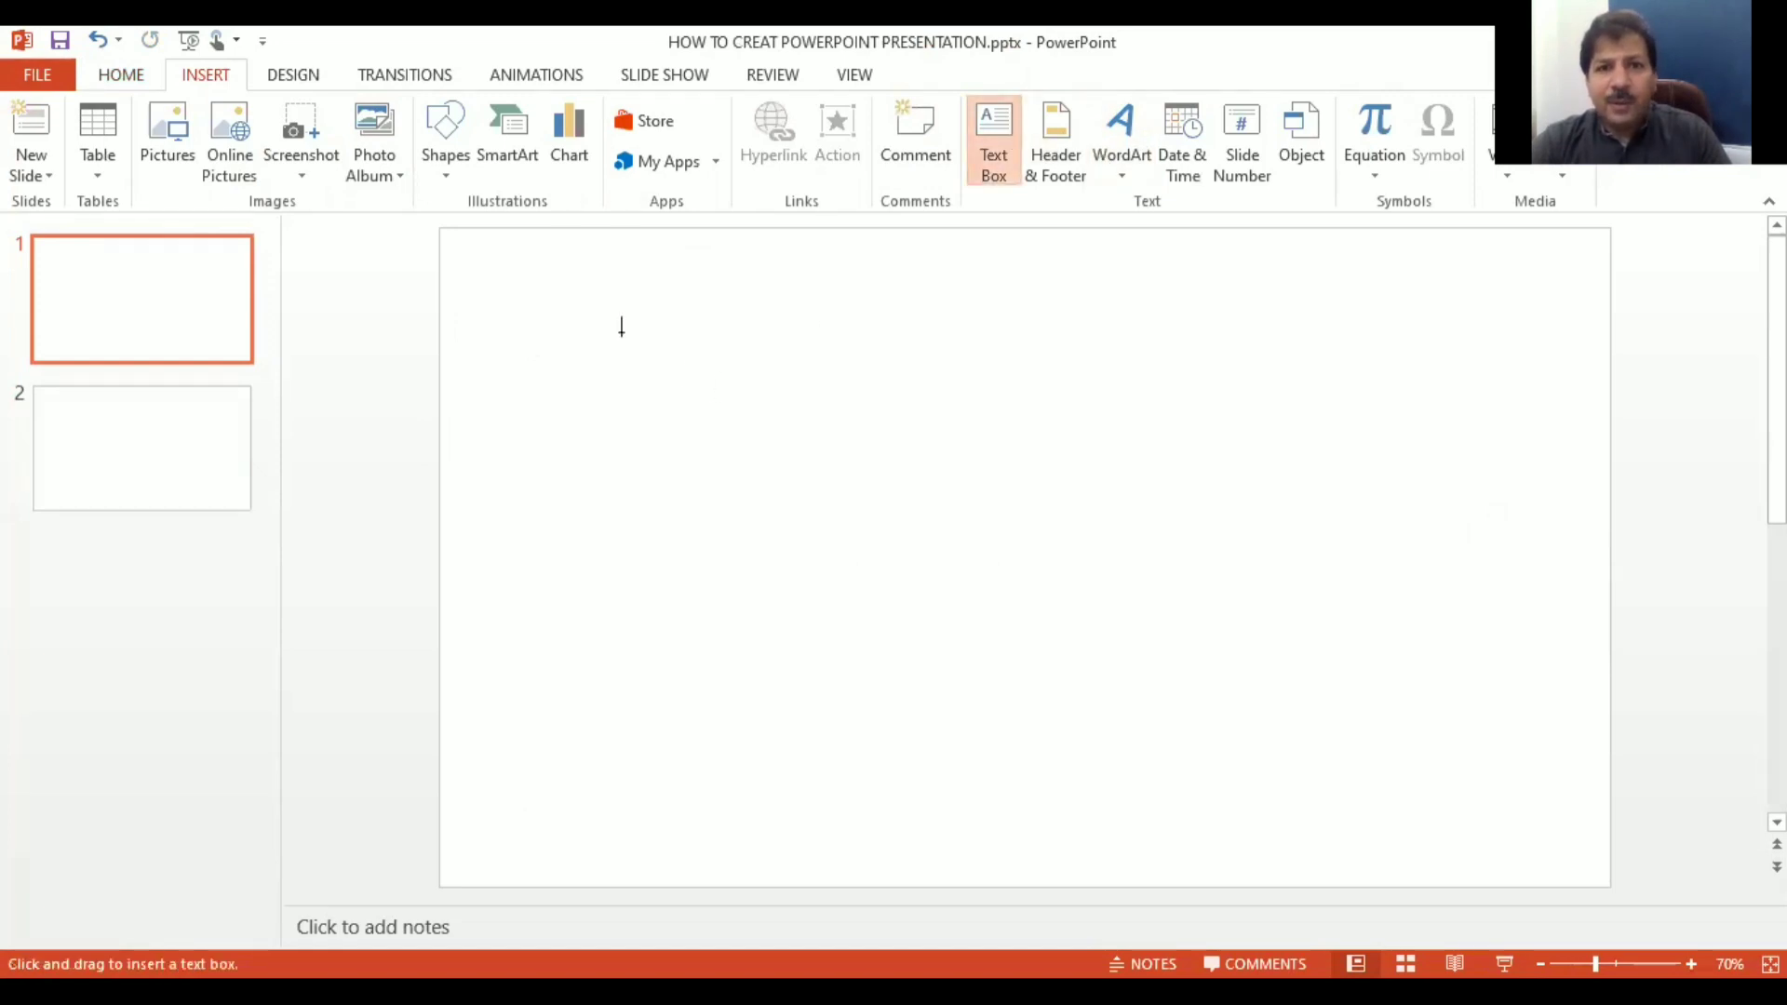
drag(733, 411, 1256, 506)
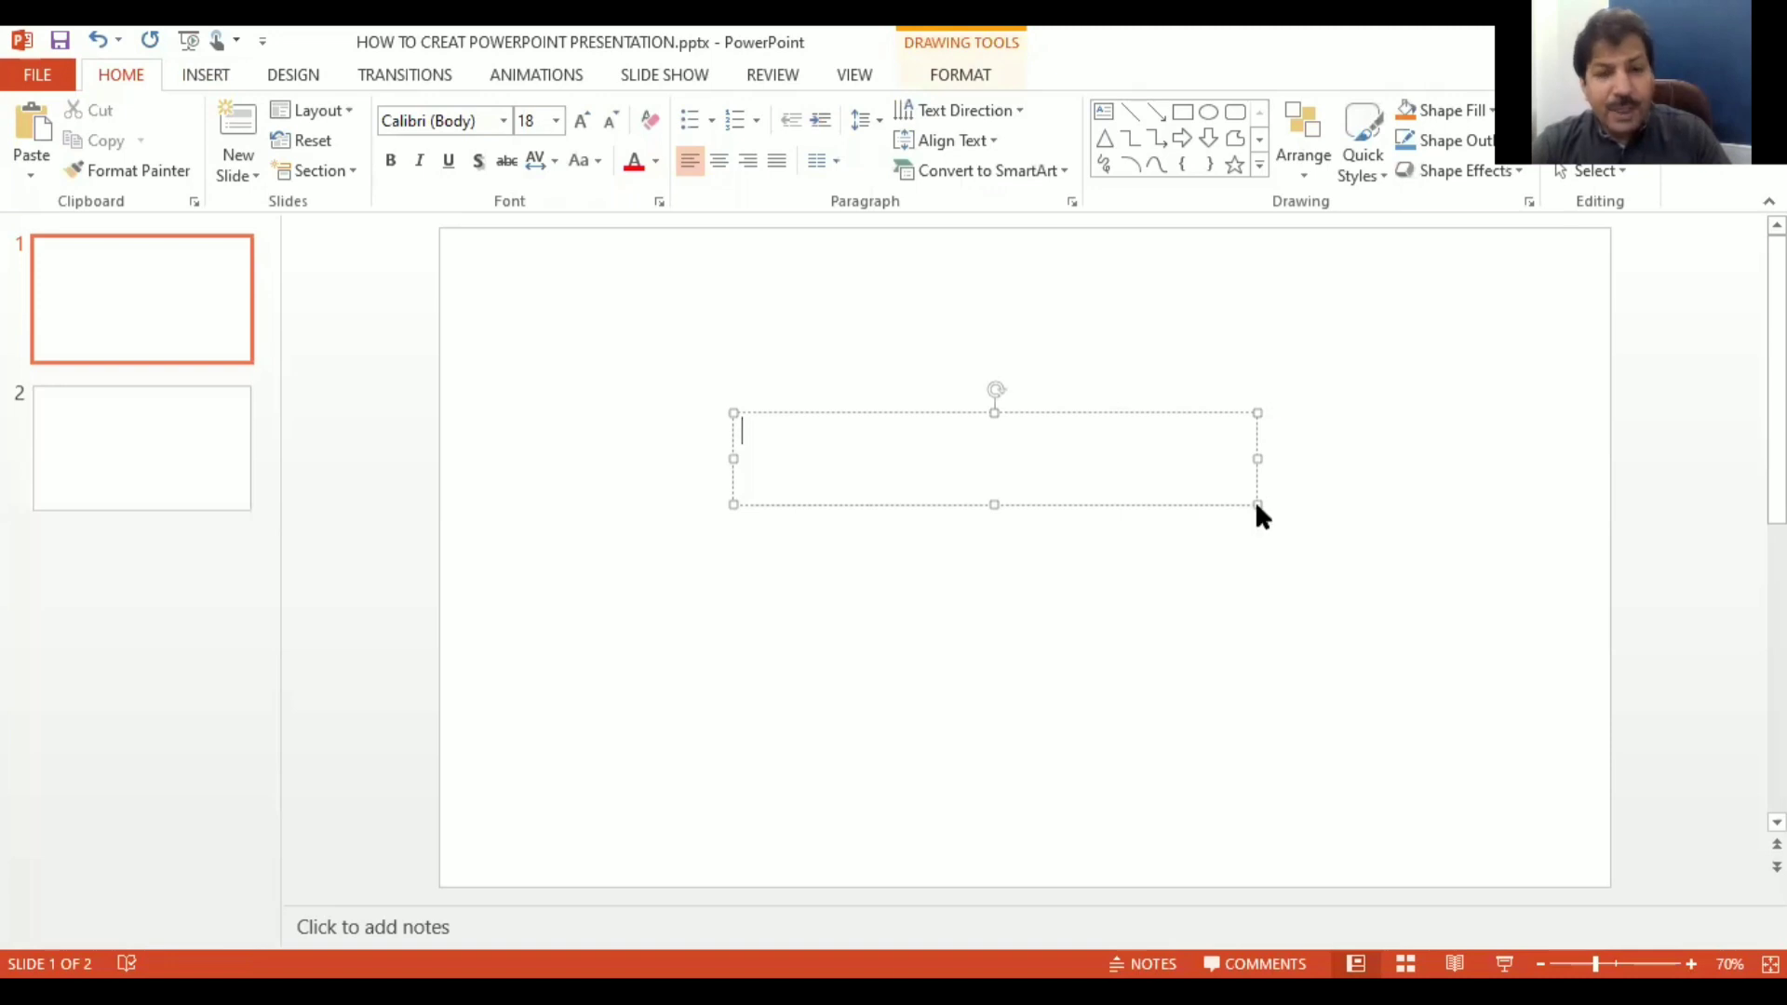
key(ctrl+z)
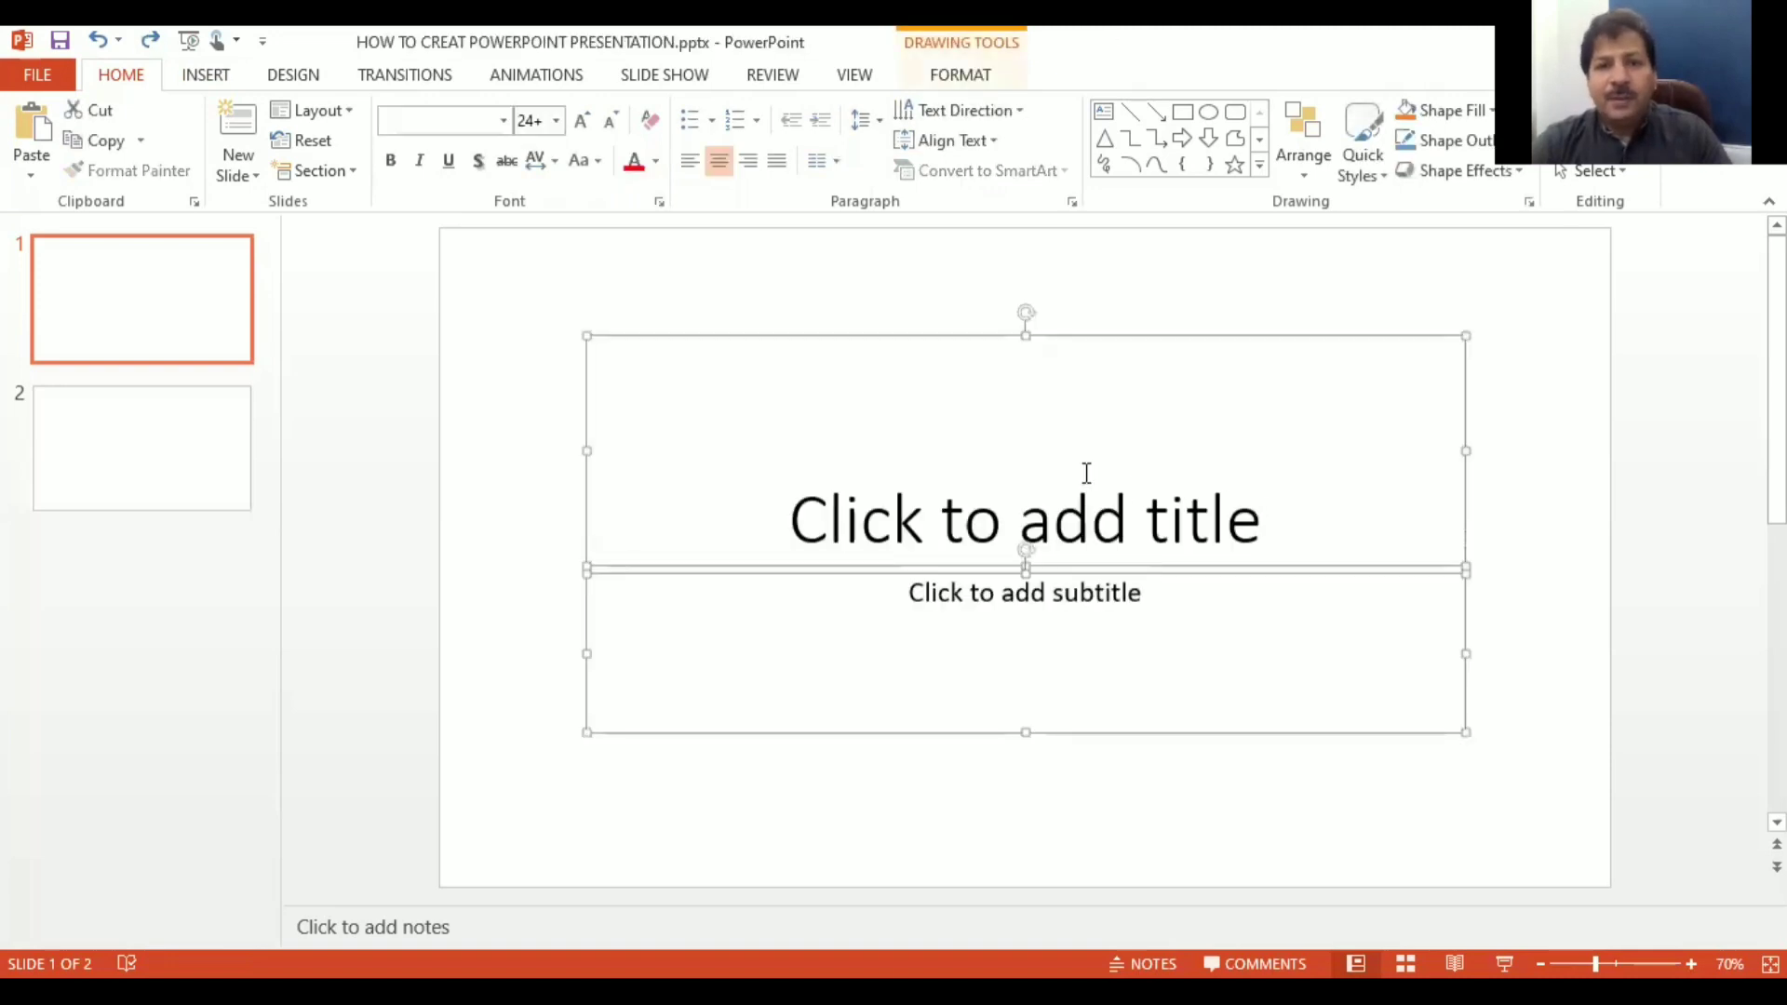
Step: Set the slide 1 title to 44-point font and right-align it
click(1085, 472)
text(HOW TO CREAT POWERPOINT PRESENTATION)
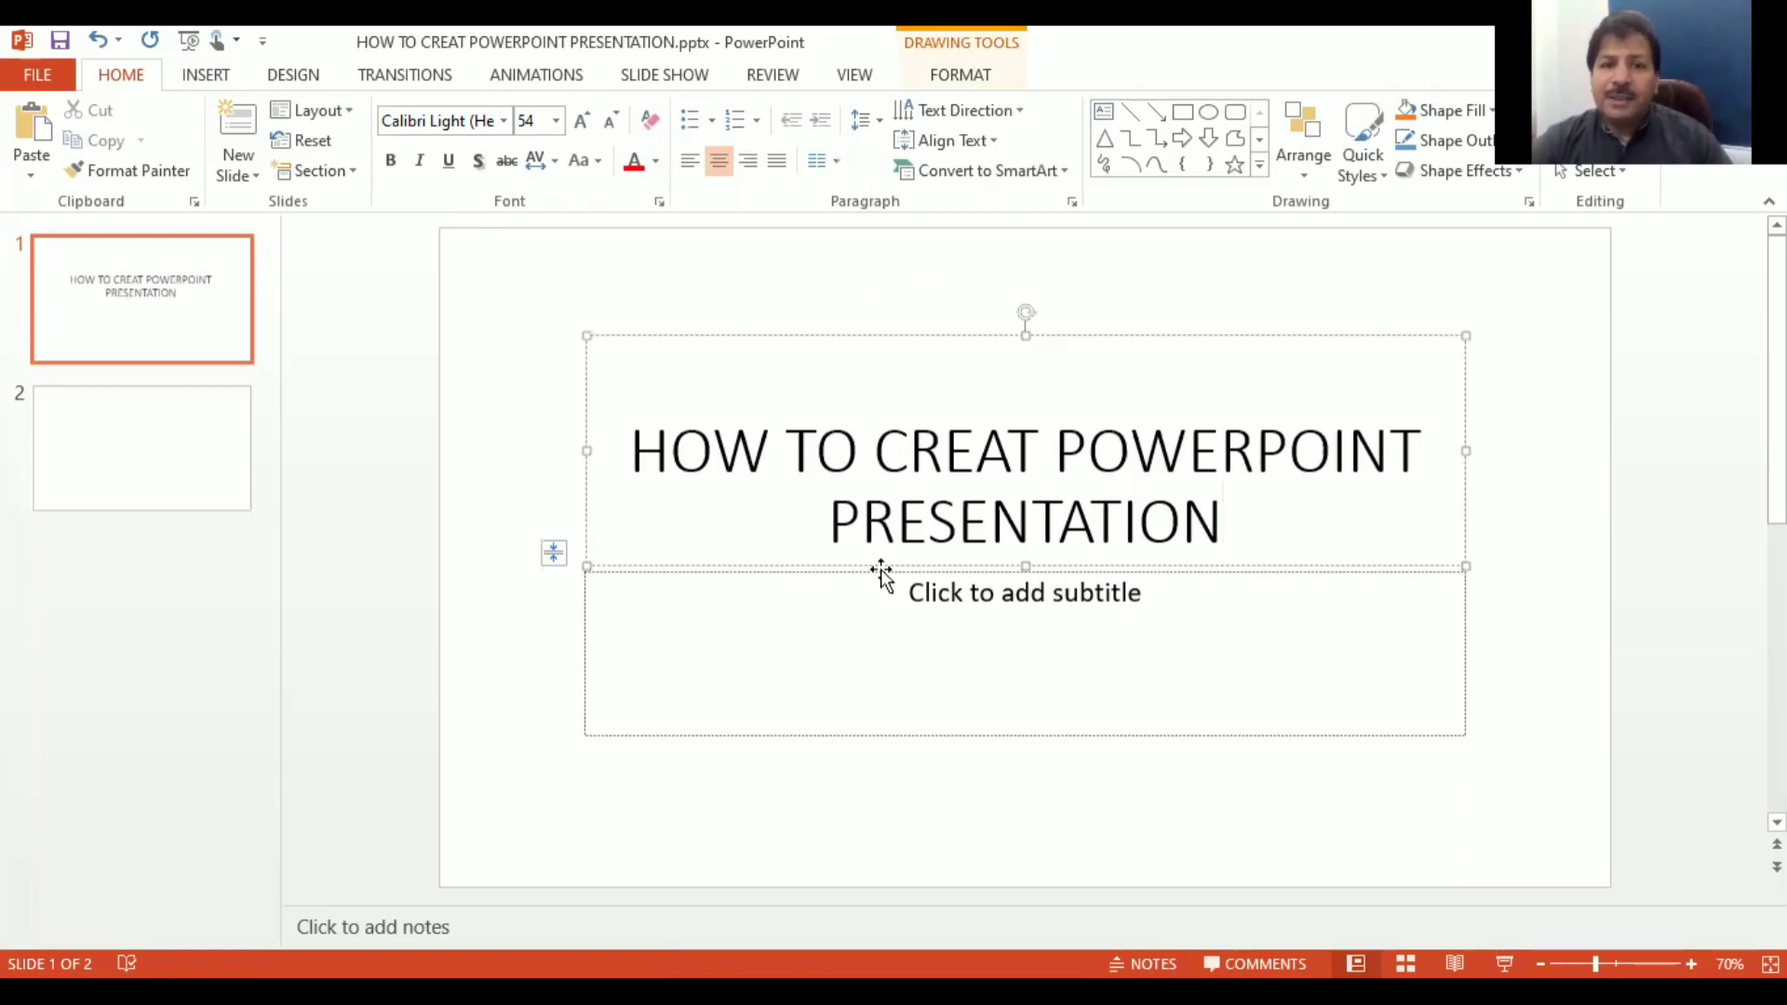
click(916, 604)
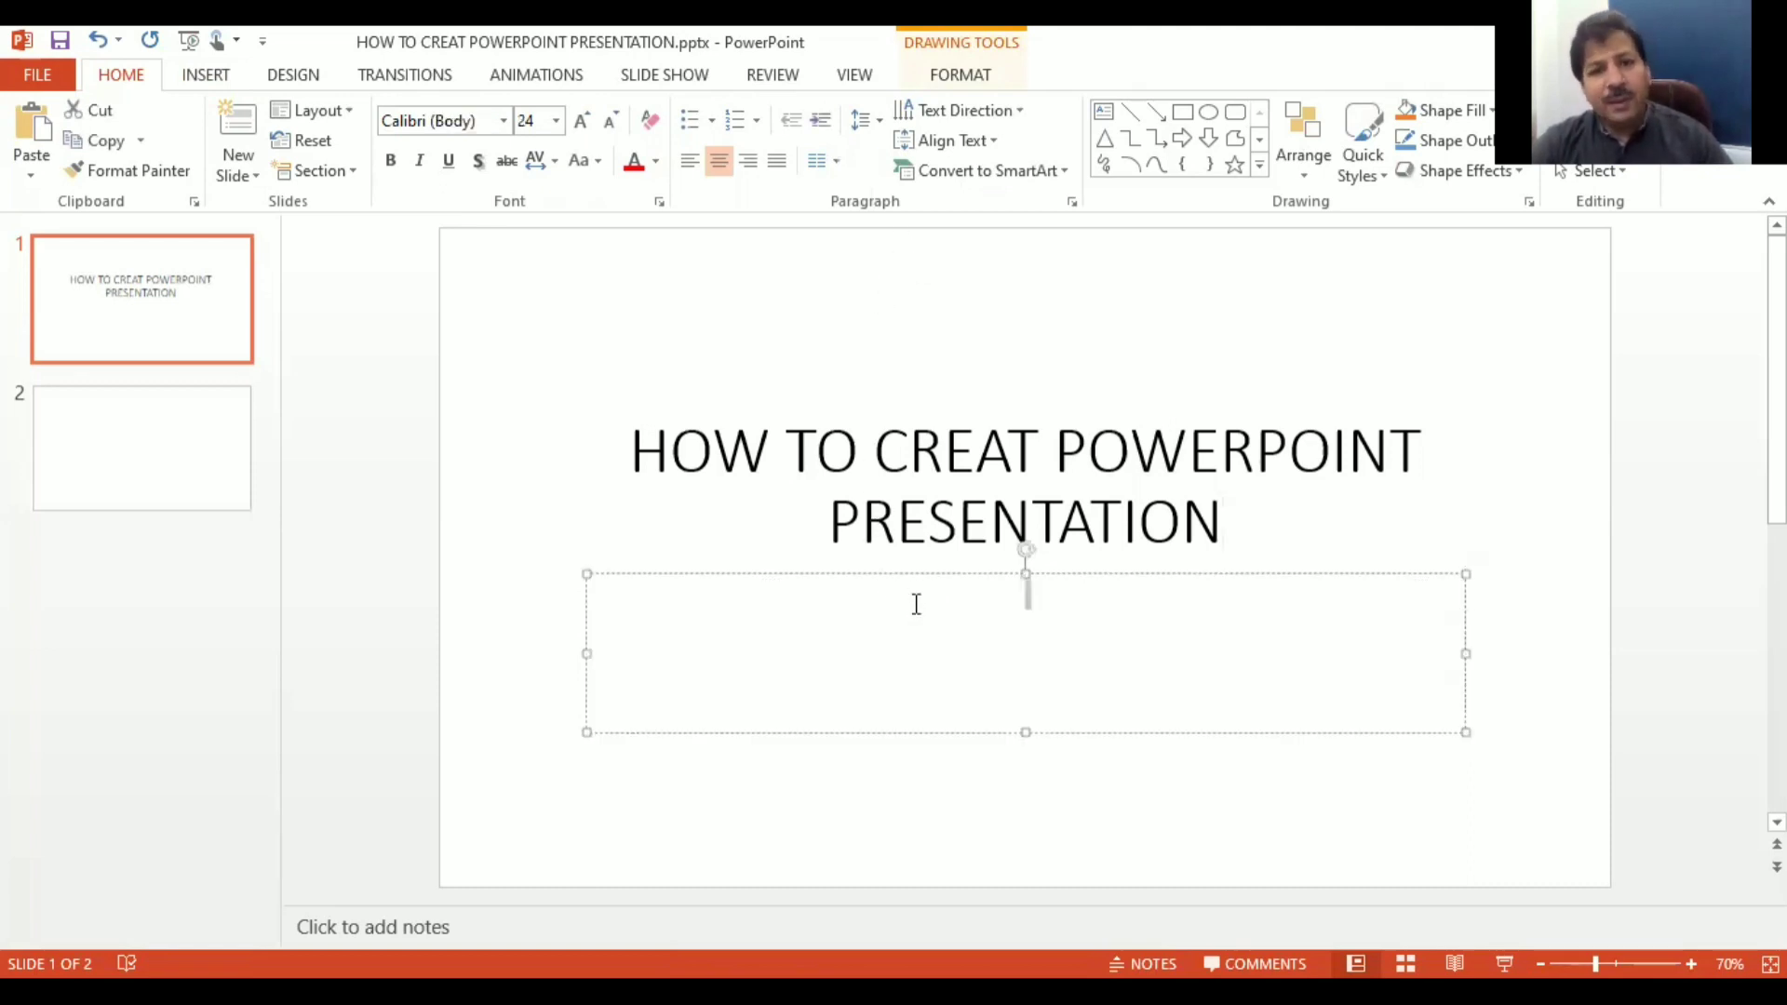
click(789, 410)
click(681, 333)
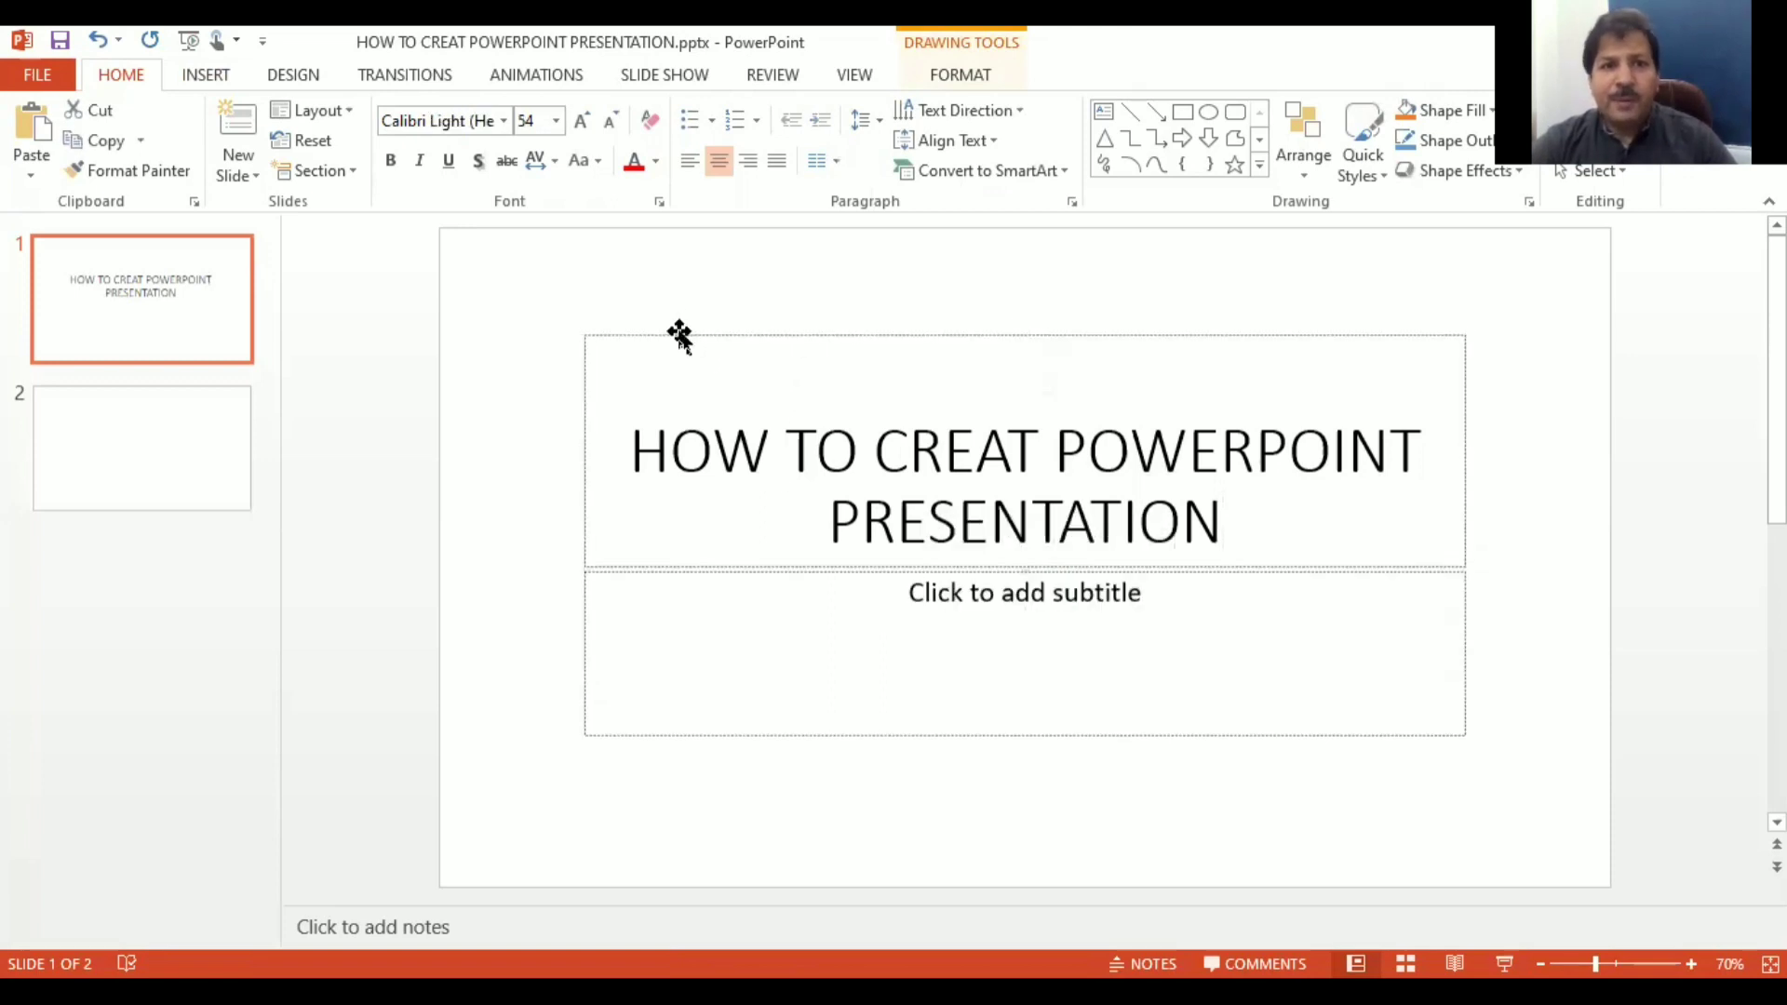
click(555, 121)
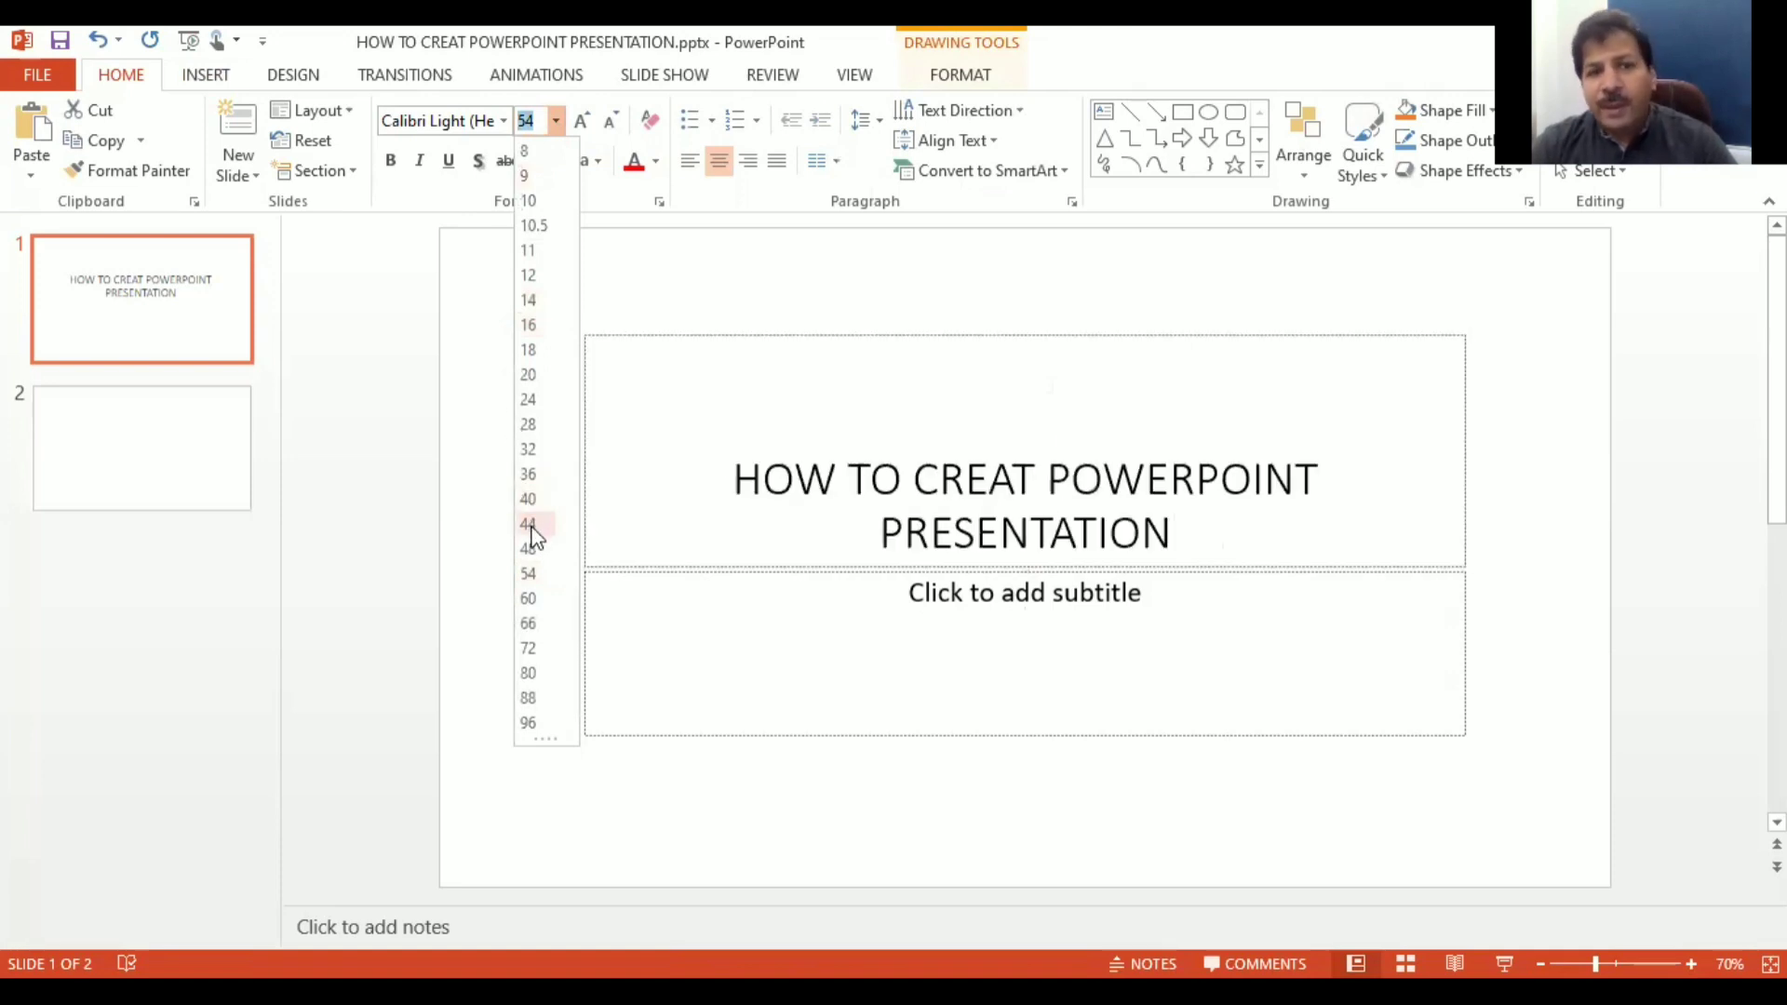
click(531, 526)
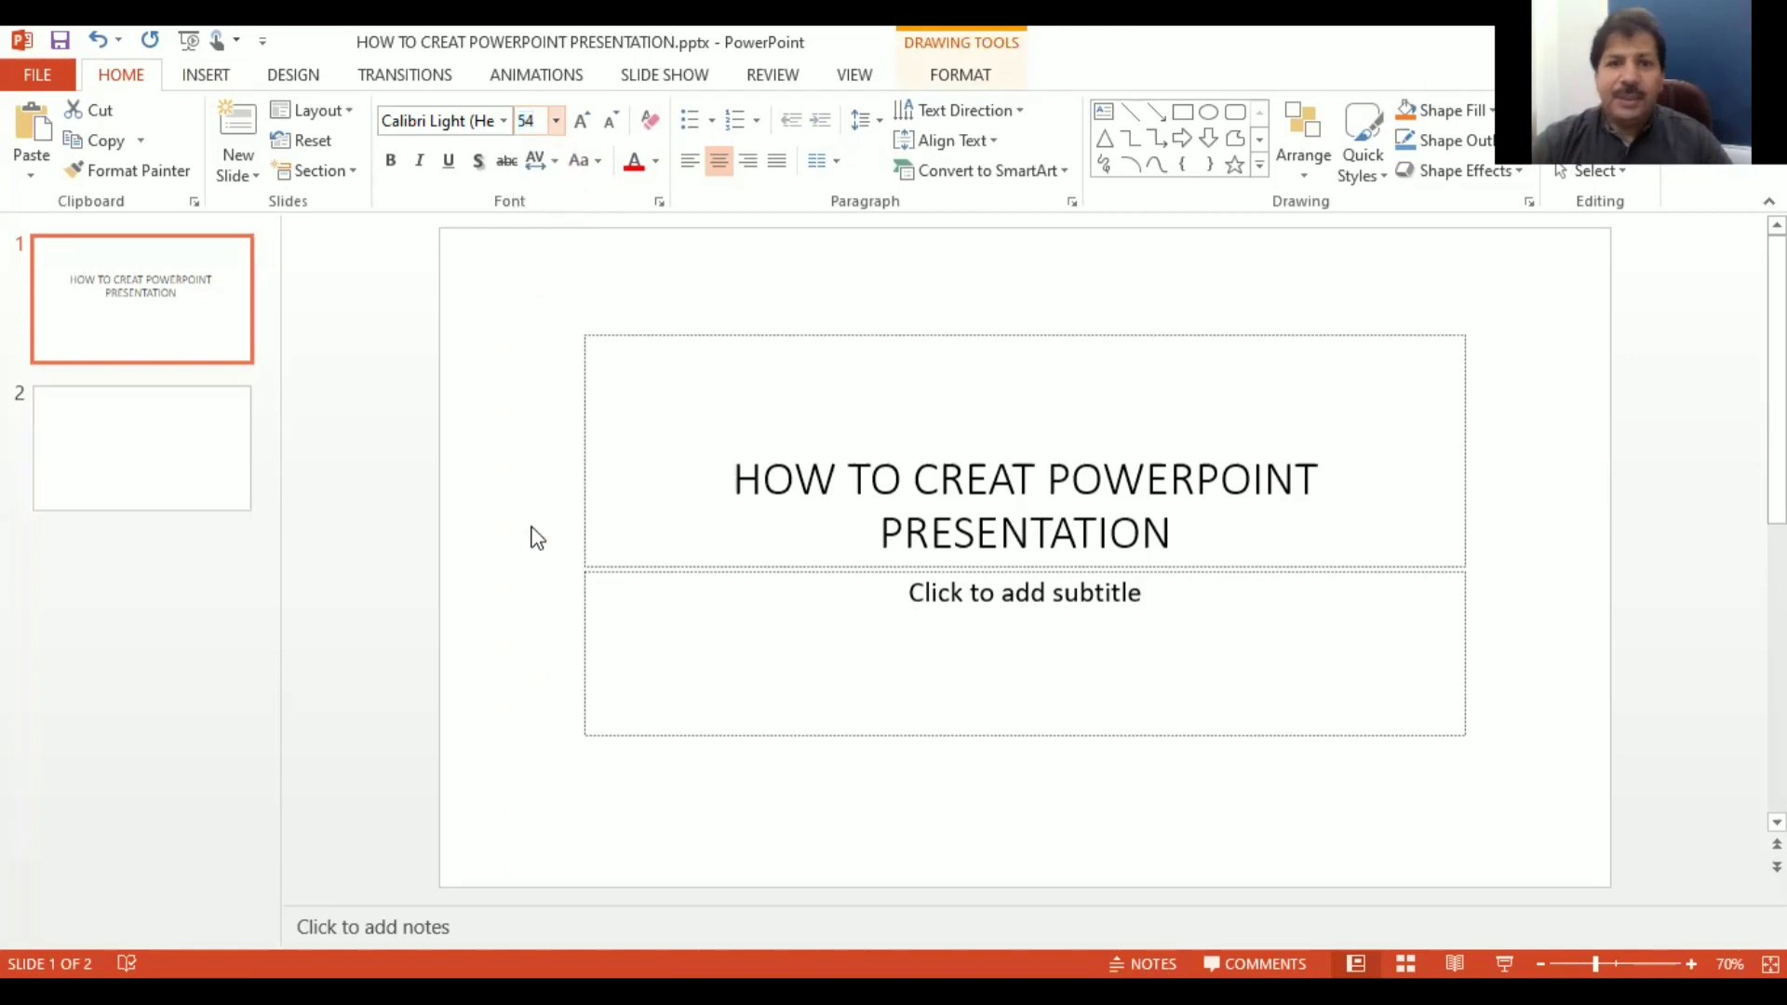
click(749, 160)
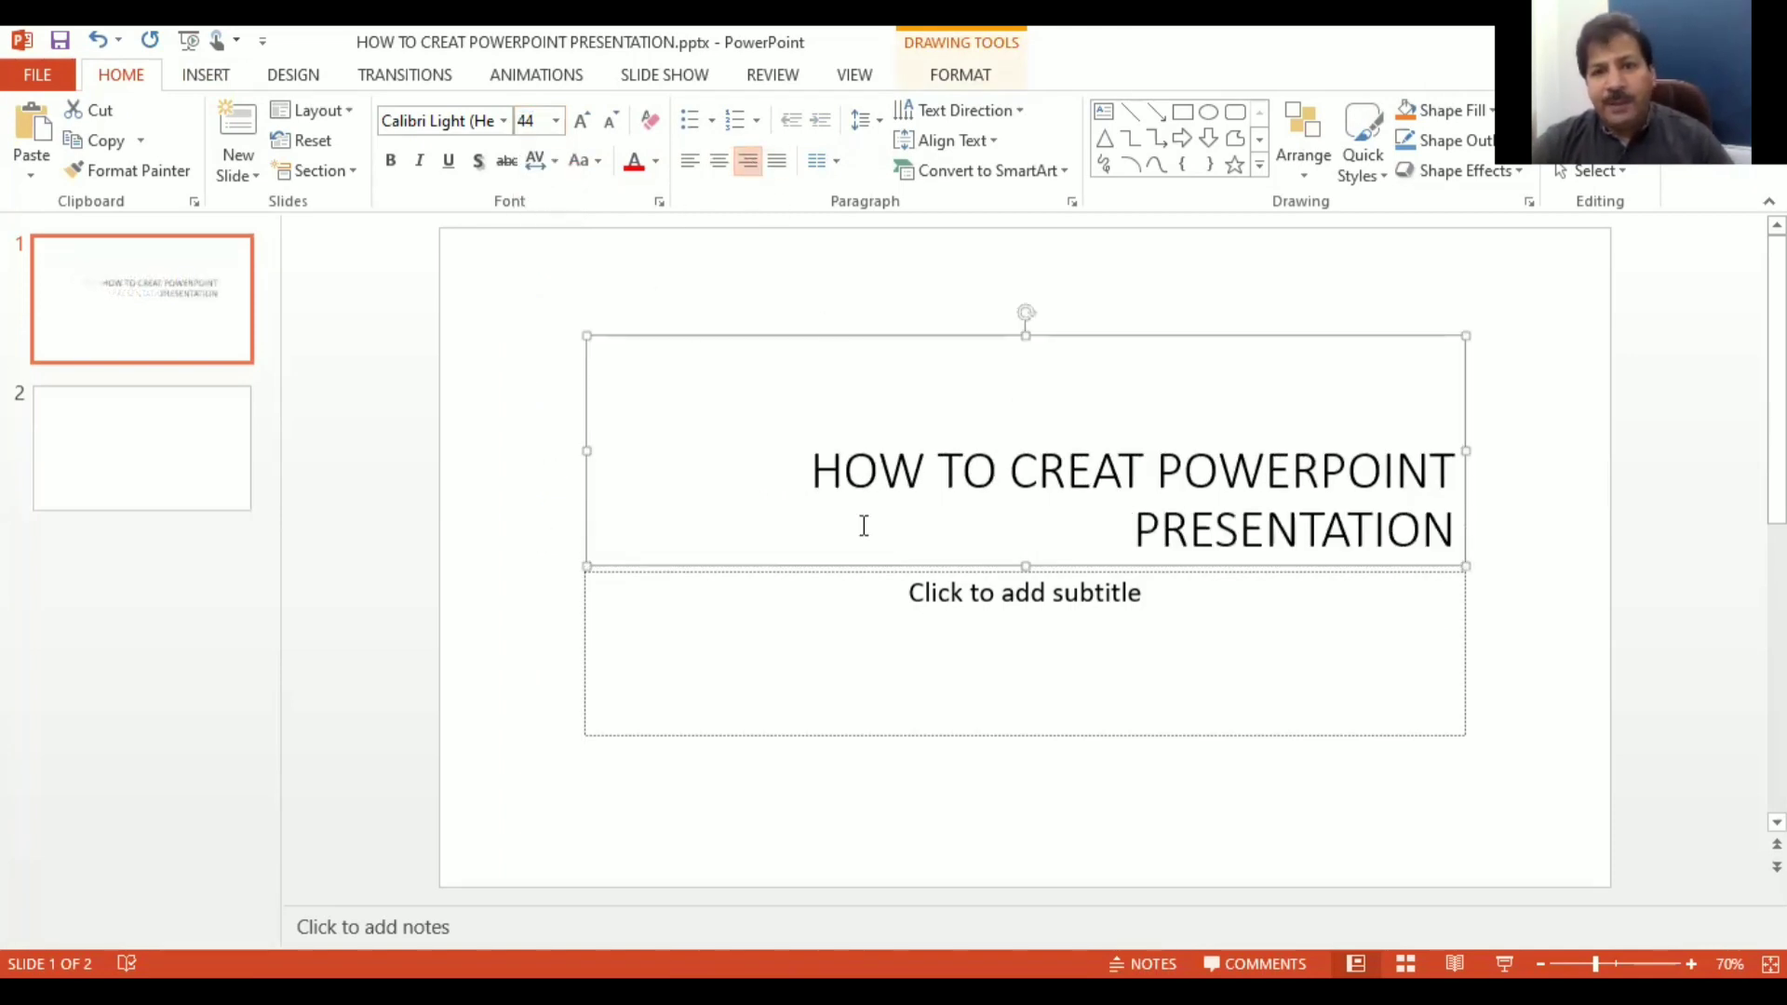
Step: Type the subtitle 'Step by step instructions' and center it
click(918, 592)
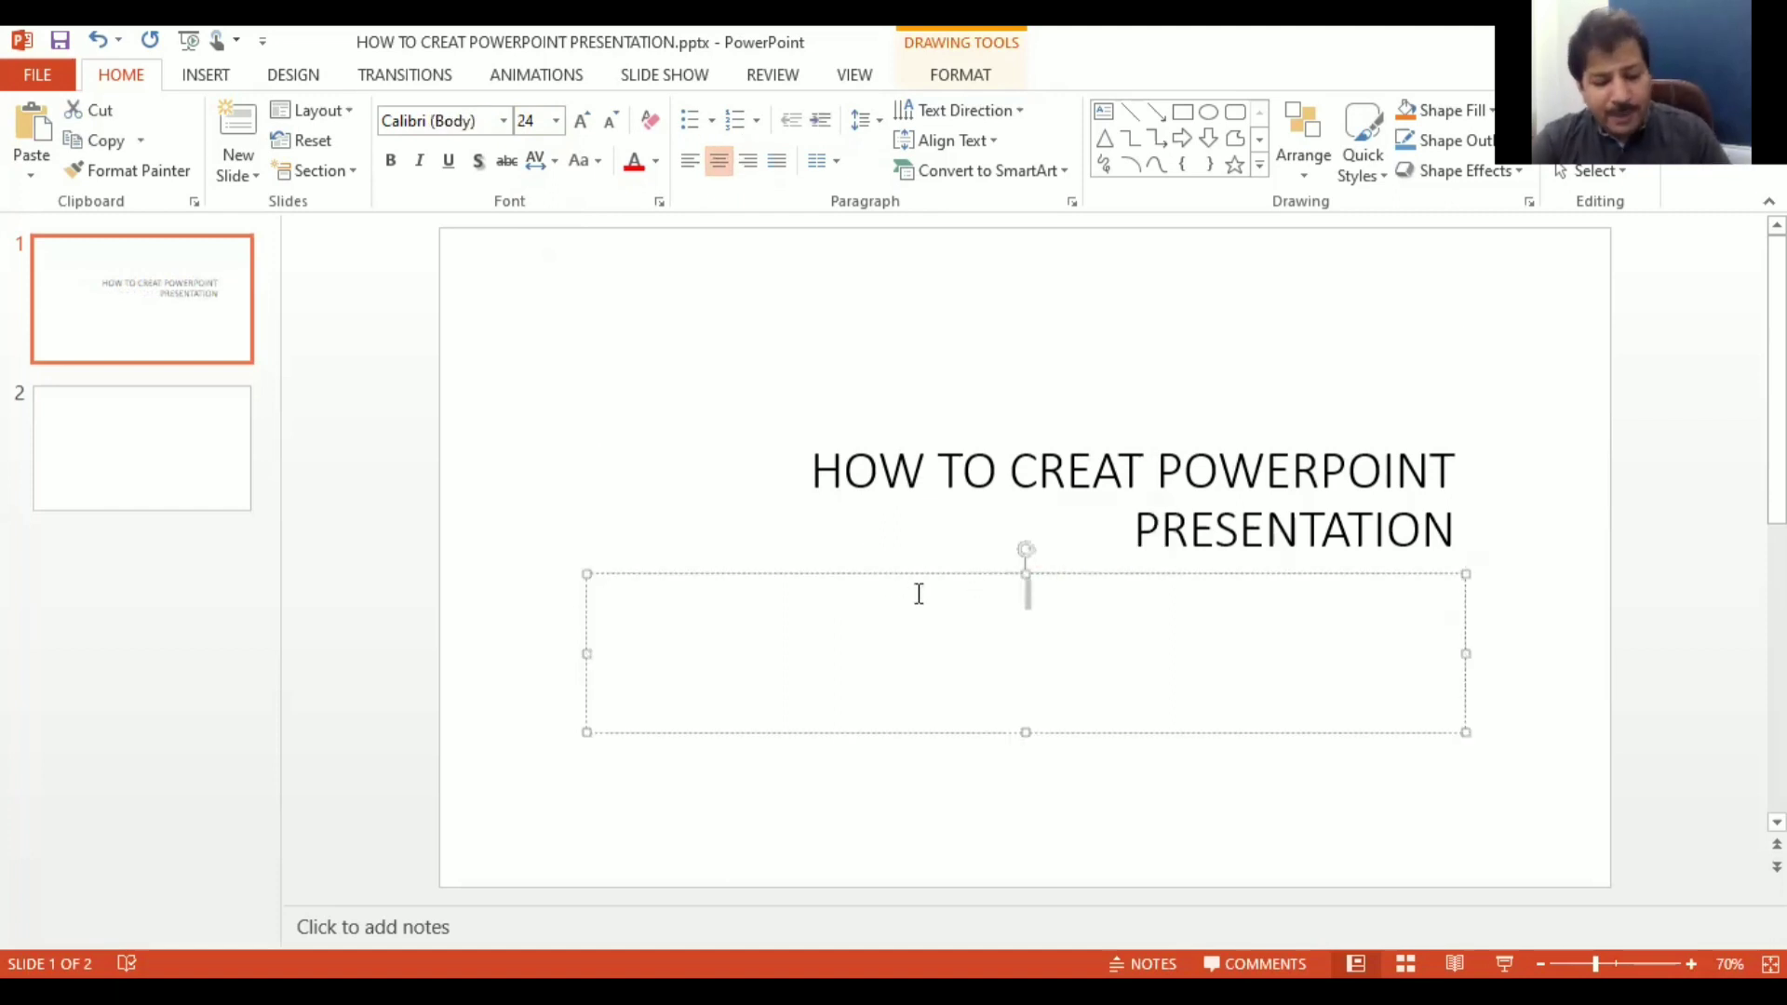
text(sTEP )
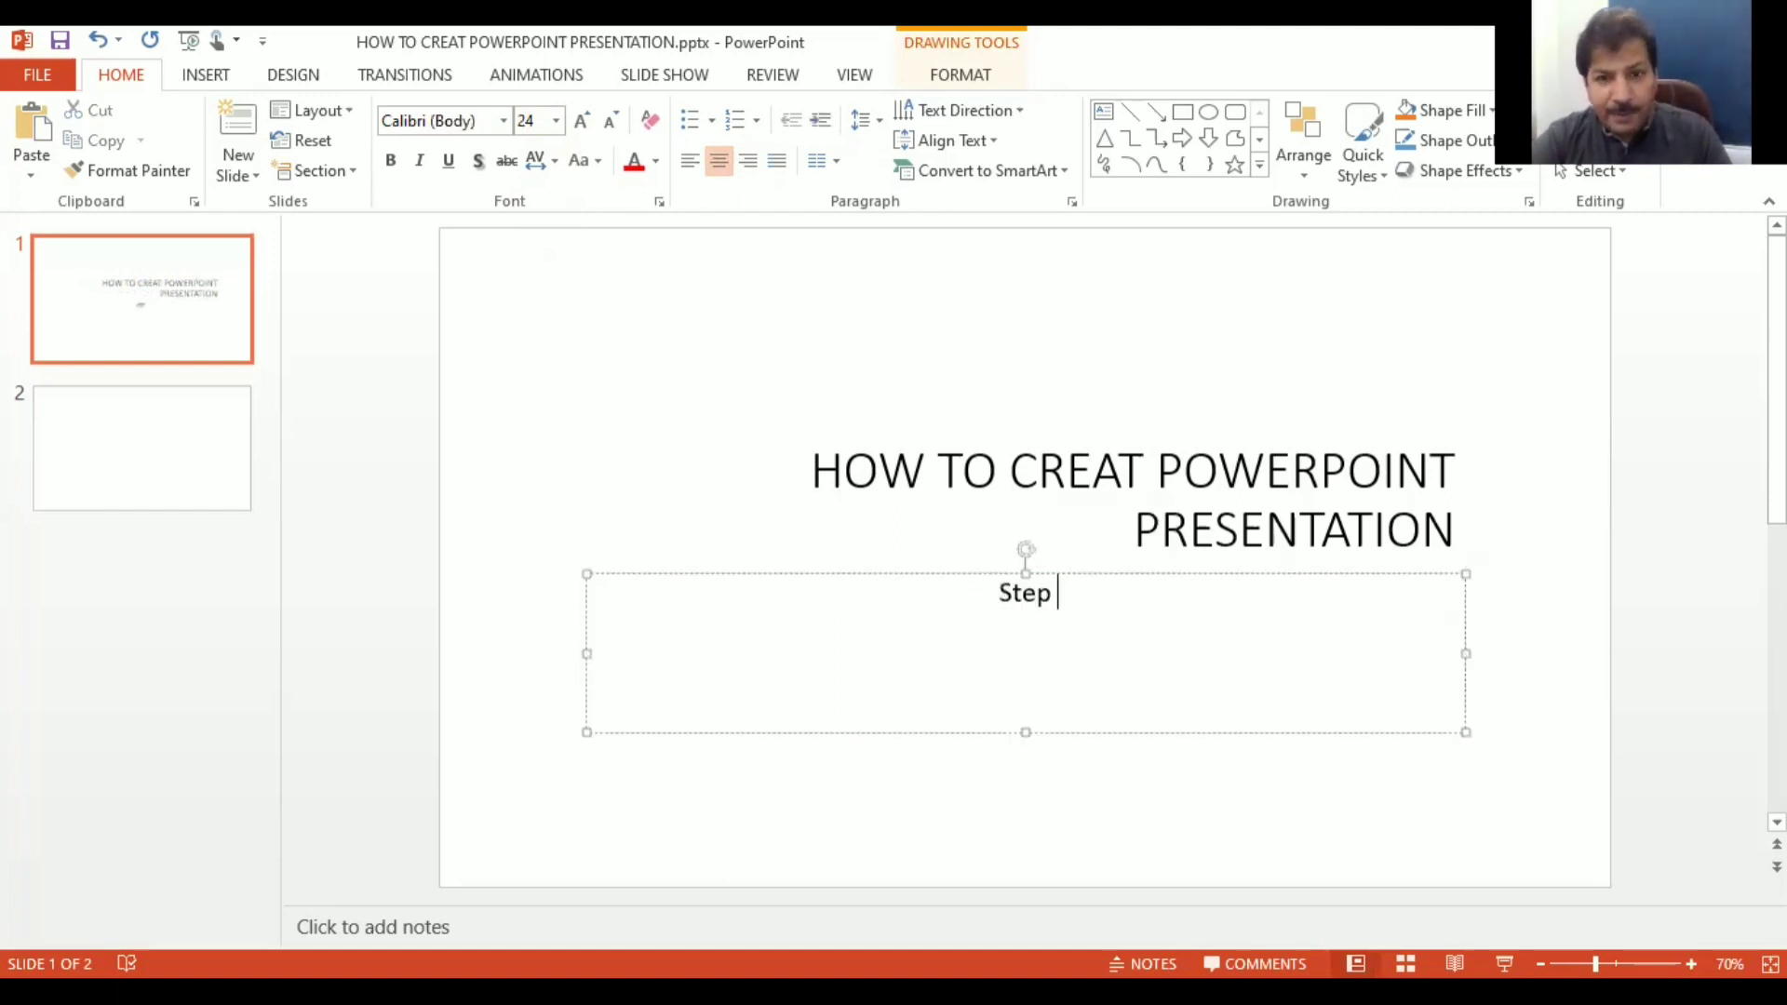
text(by s)
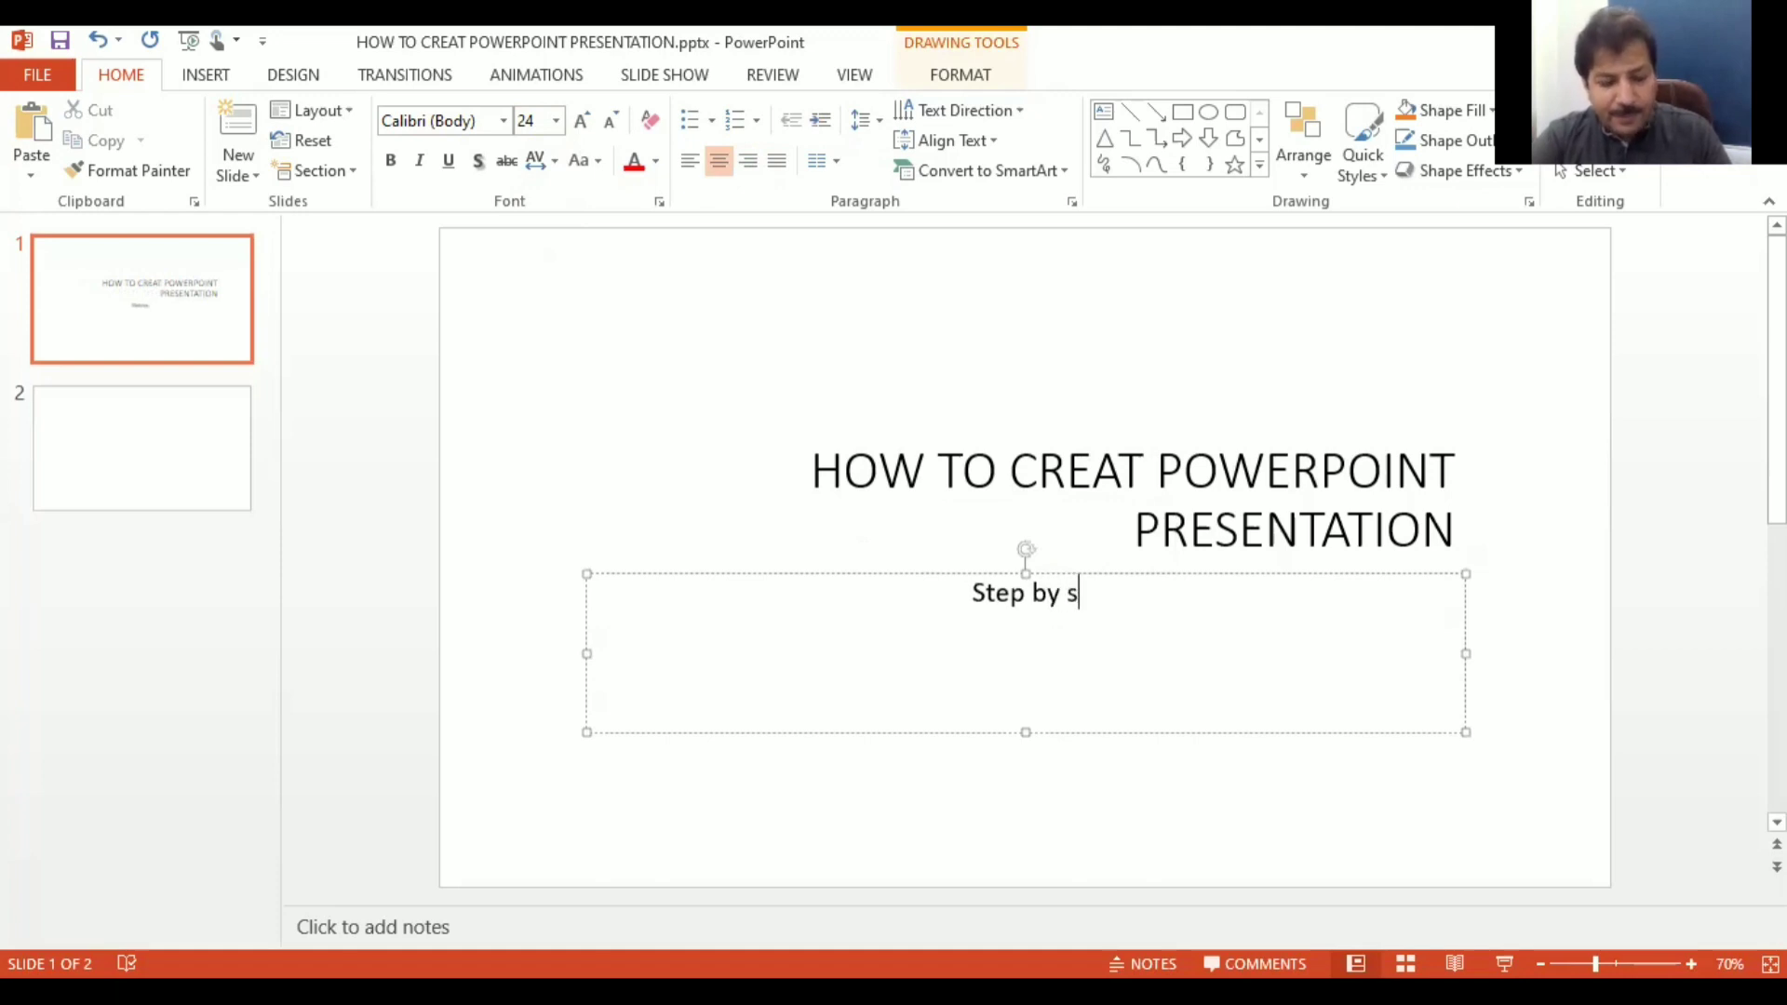
text(tep )
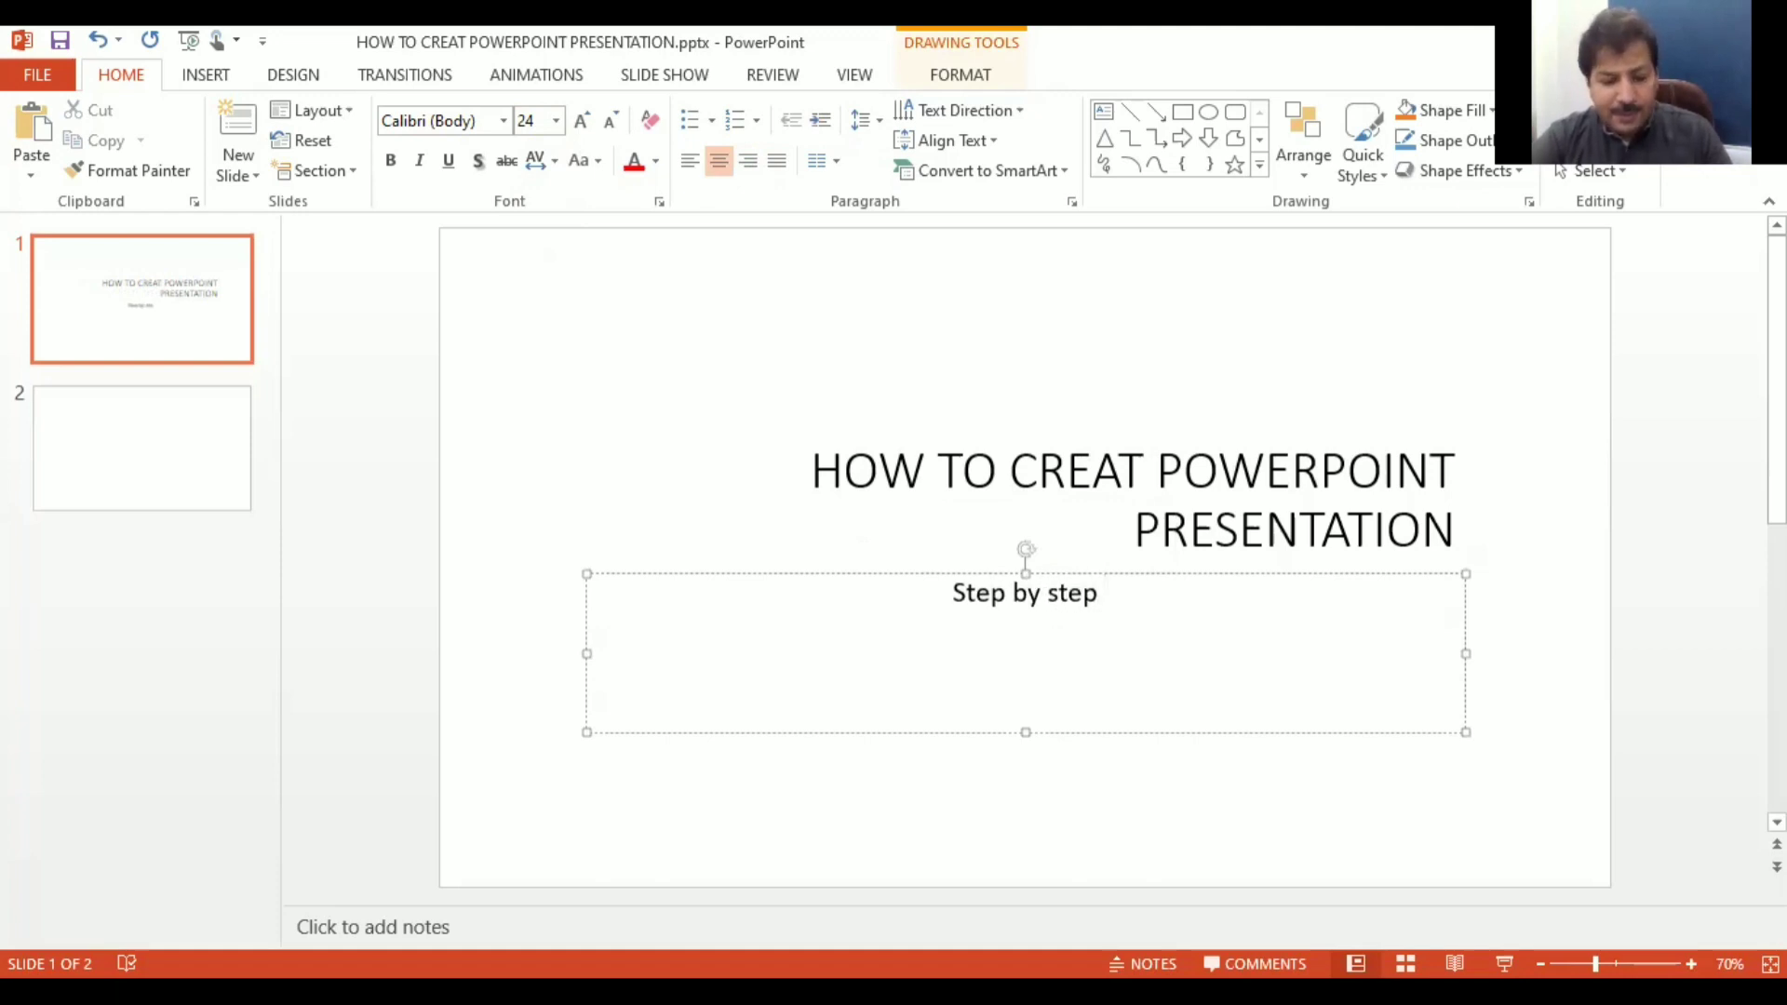
text(inst)
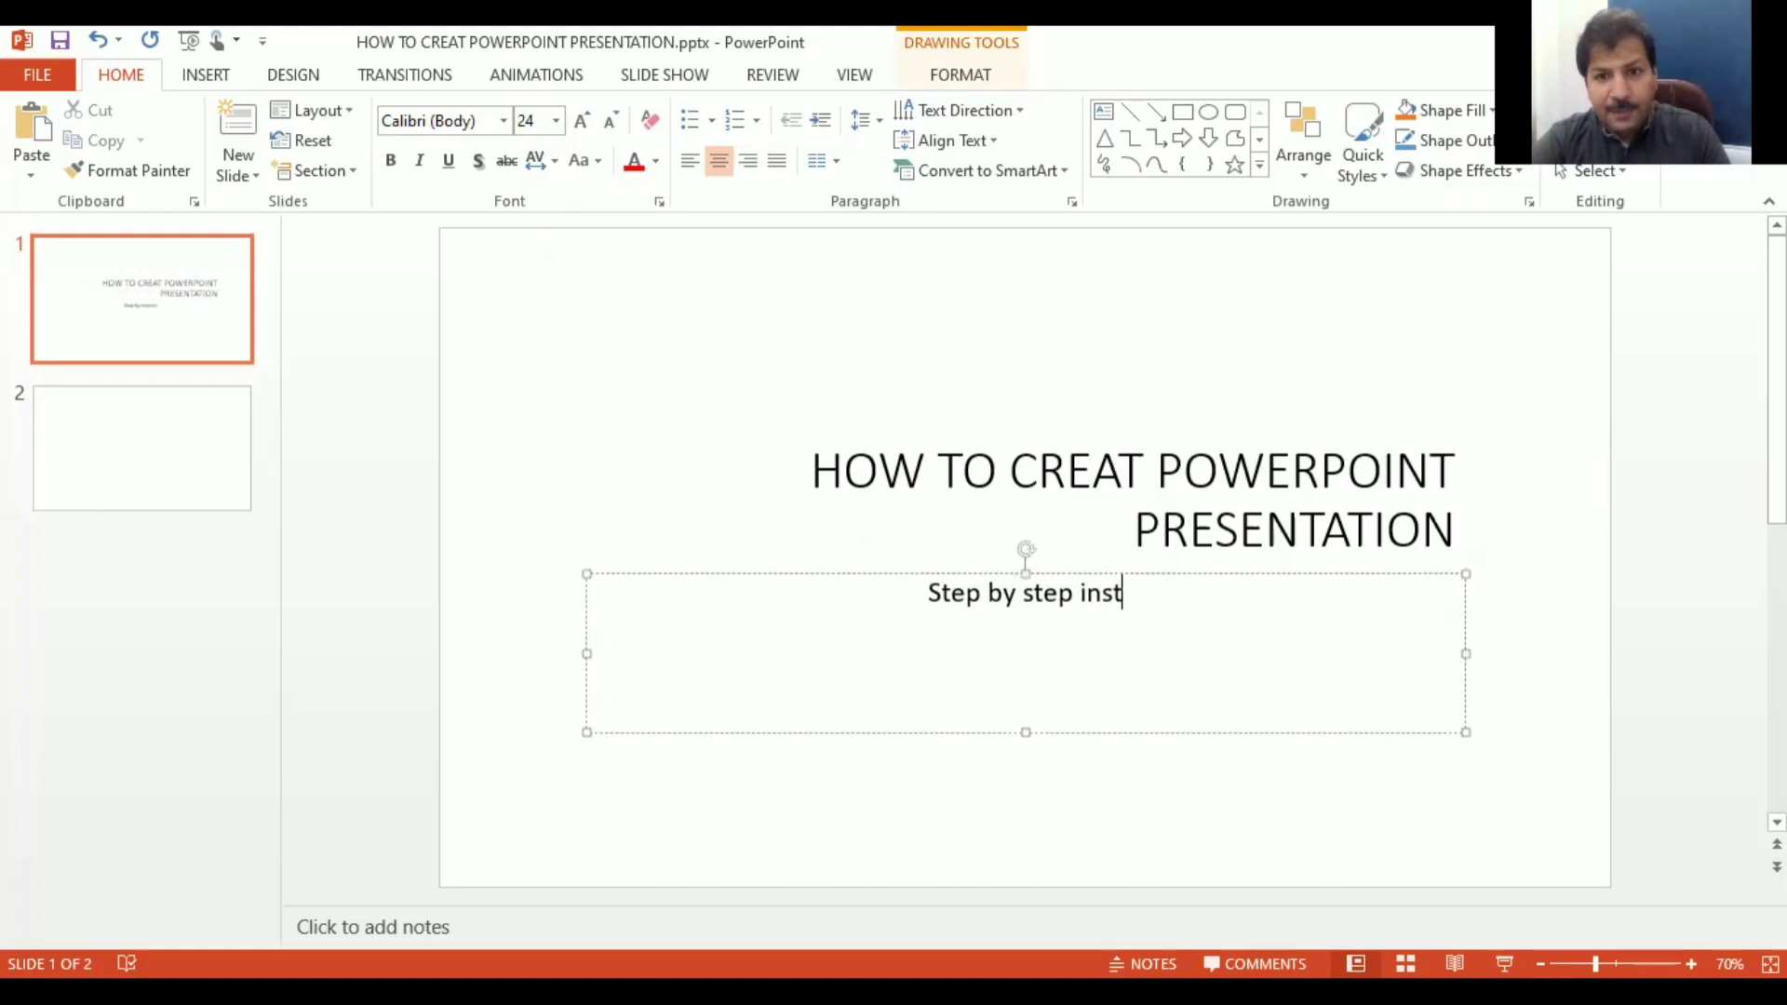
text(ruc)
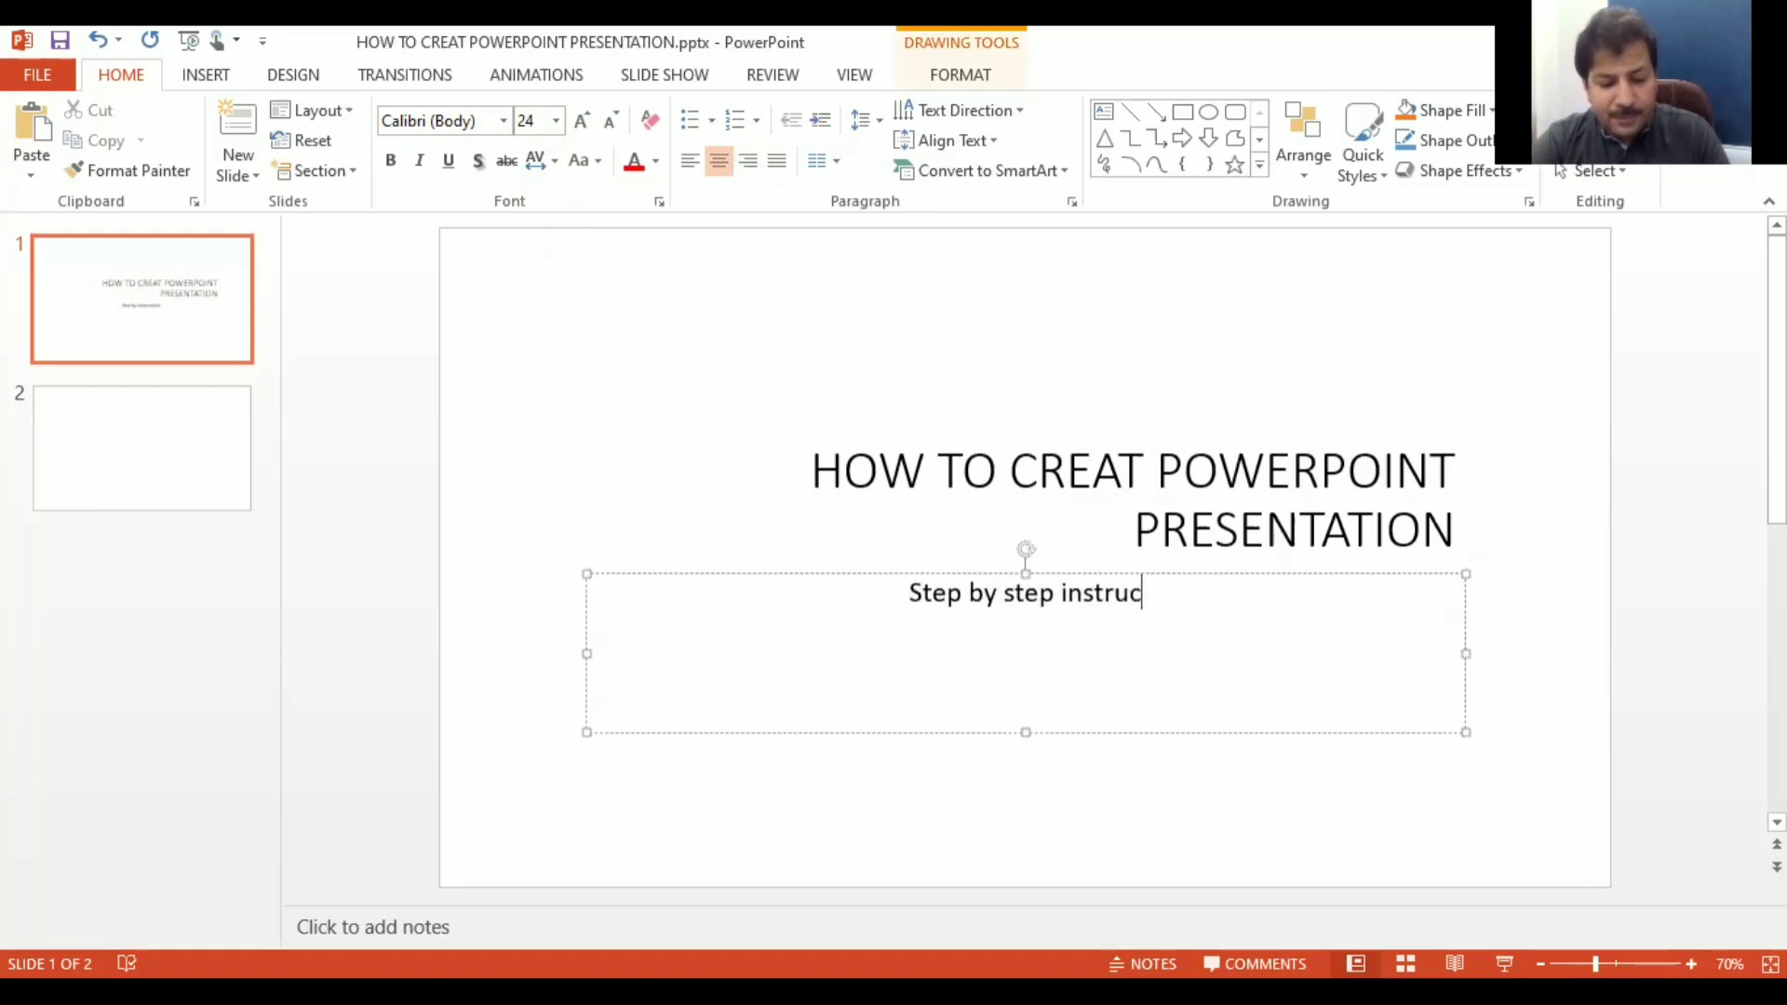
text(tions)
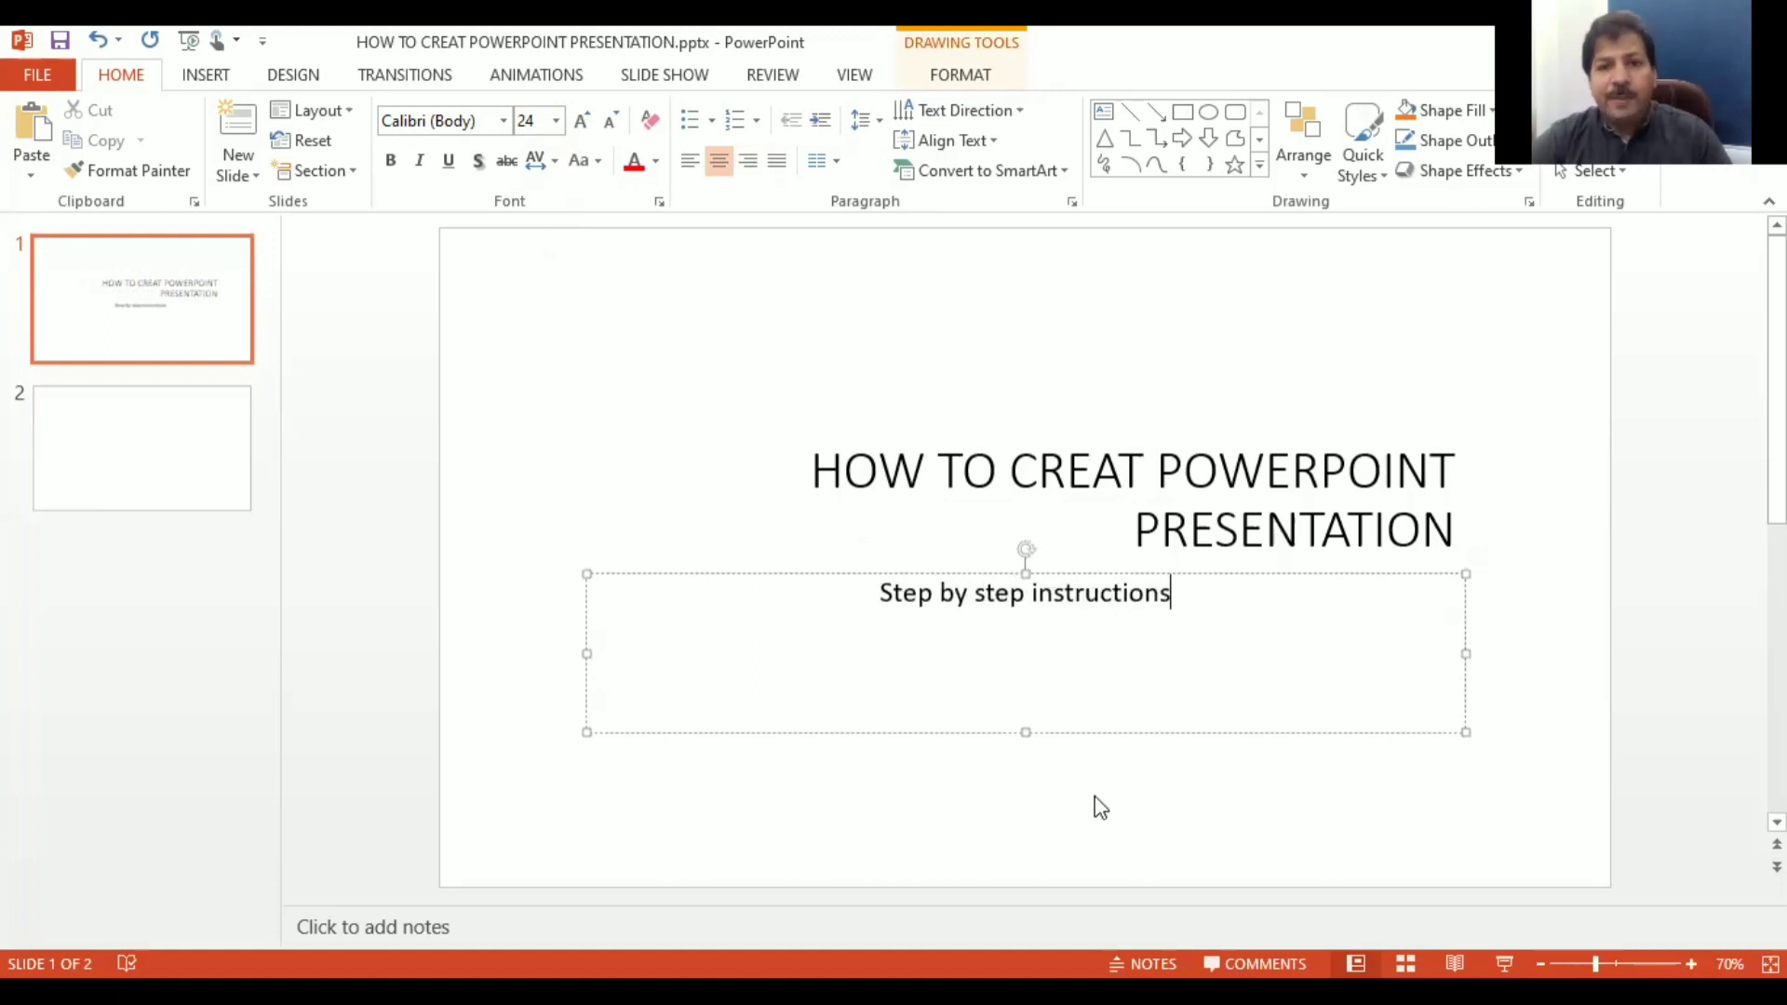
click(748, 161)
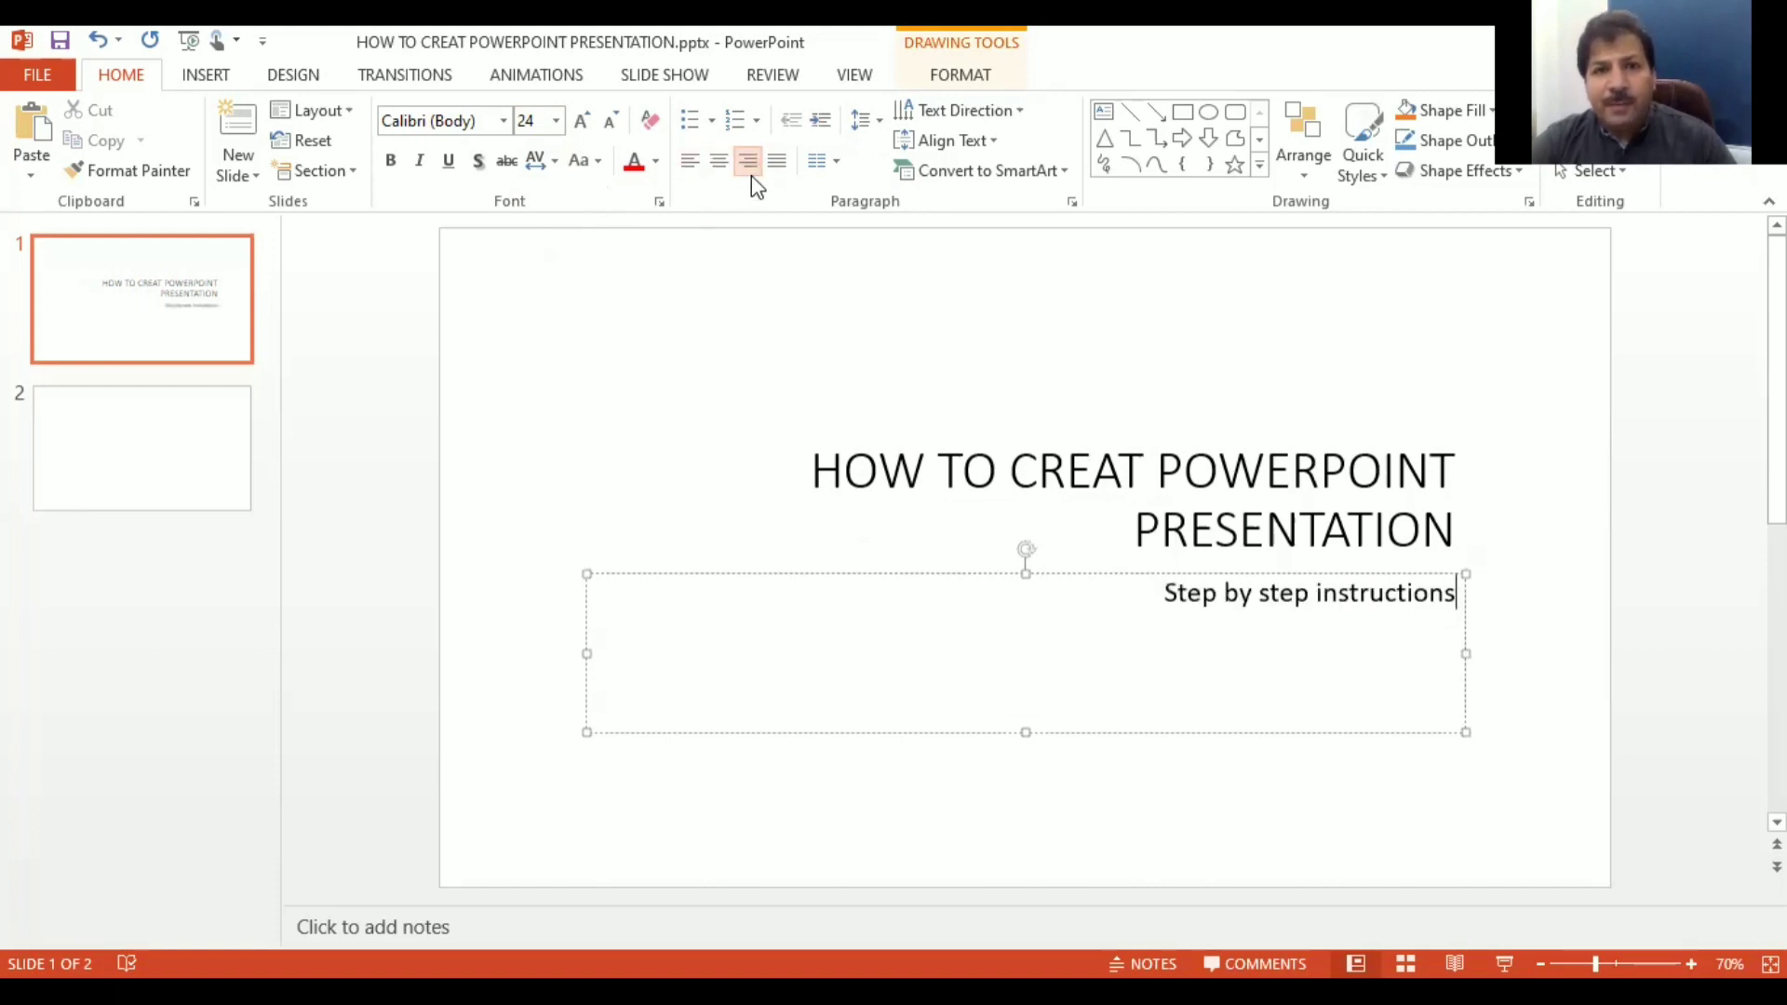
click(716, 167)
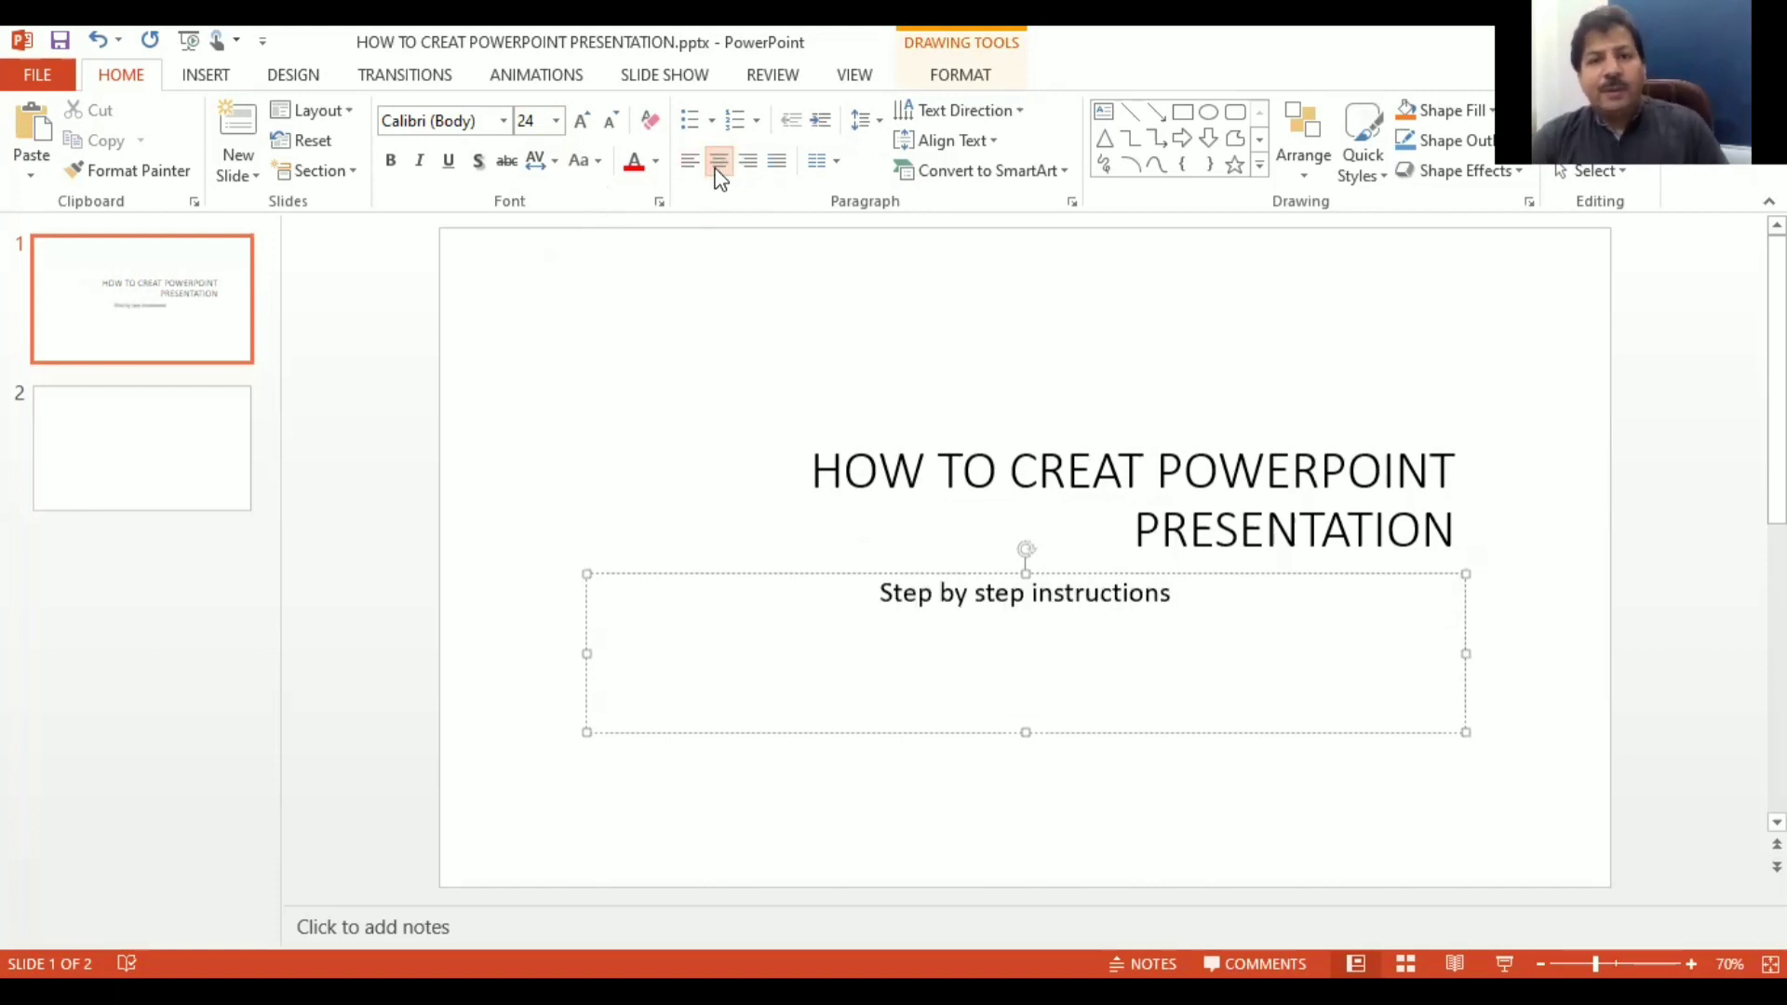
click(730, 337)
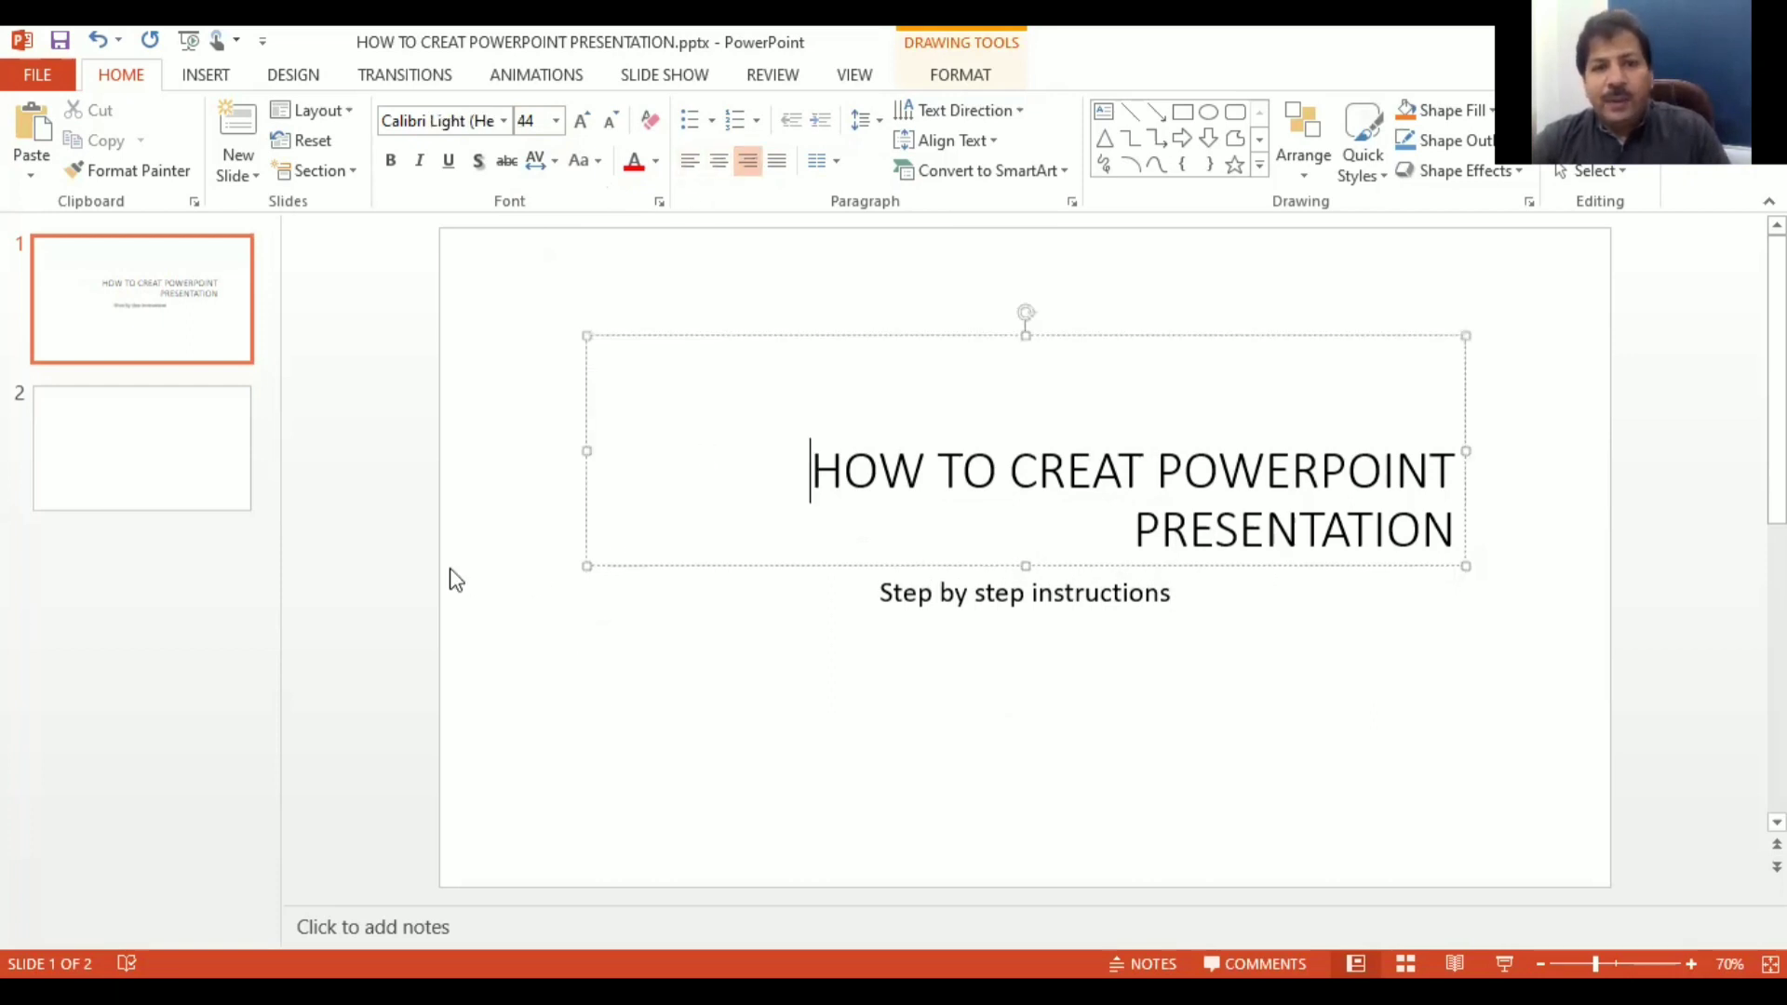
Step: Select all the slide 1 title text and make it bold, leaving its colour unchanged
click(496, 518)
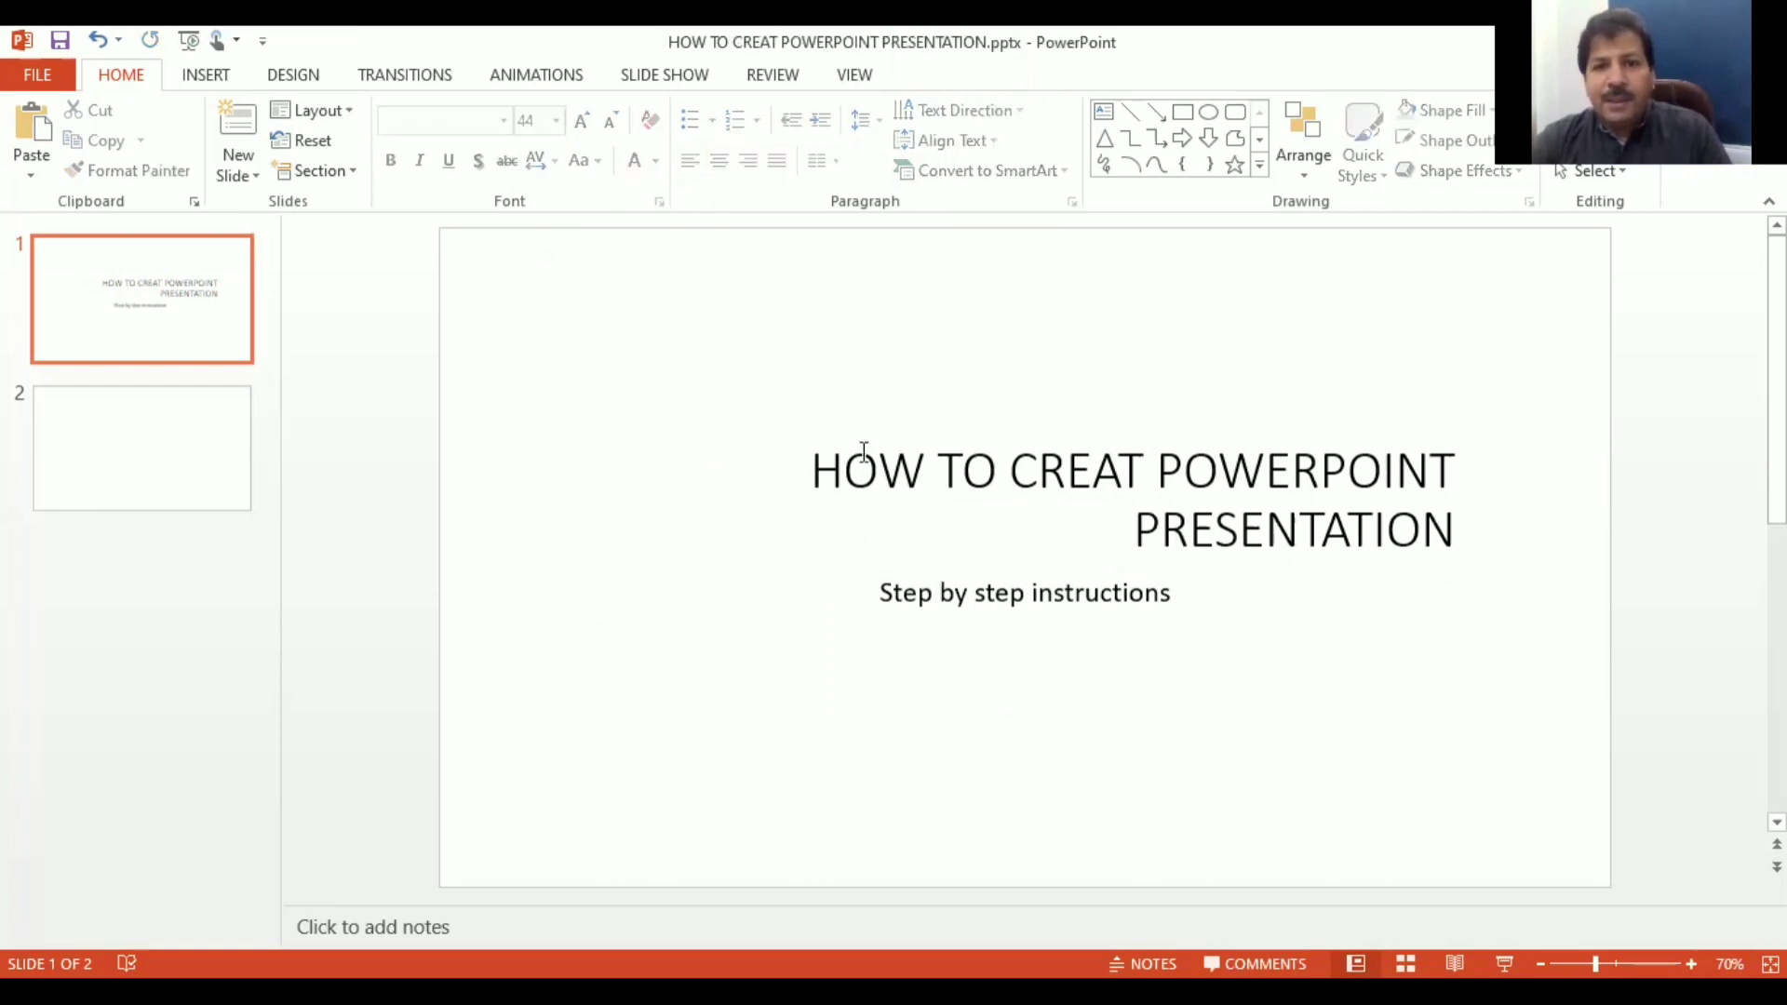
click(940, 461)
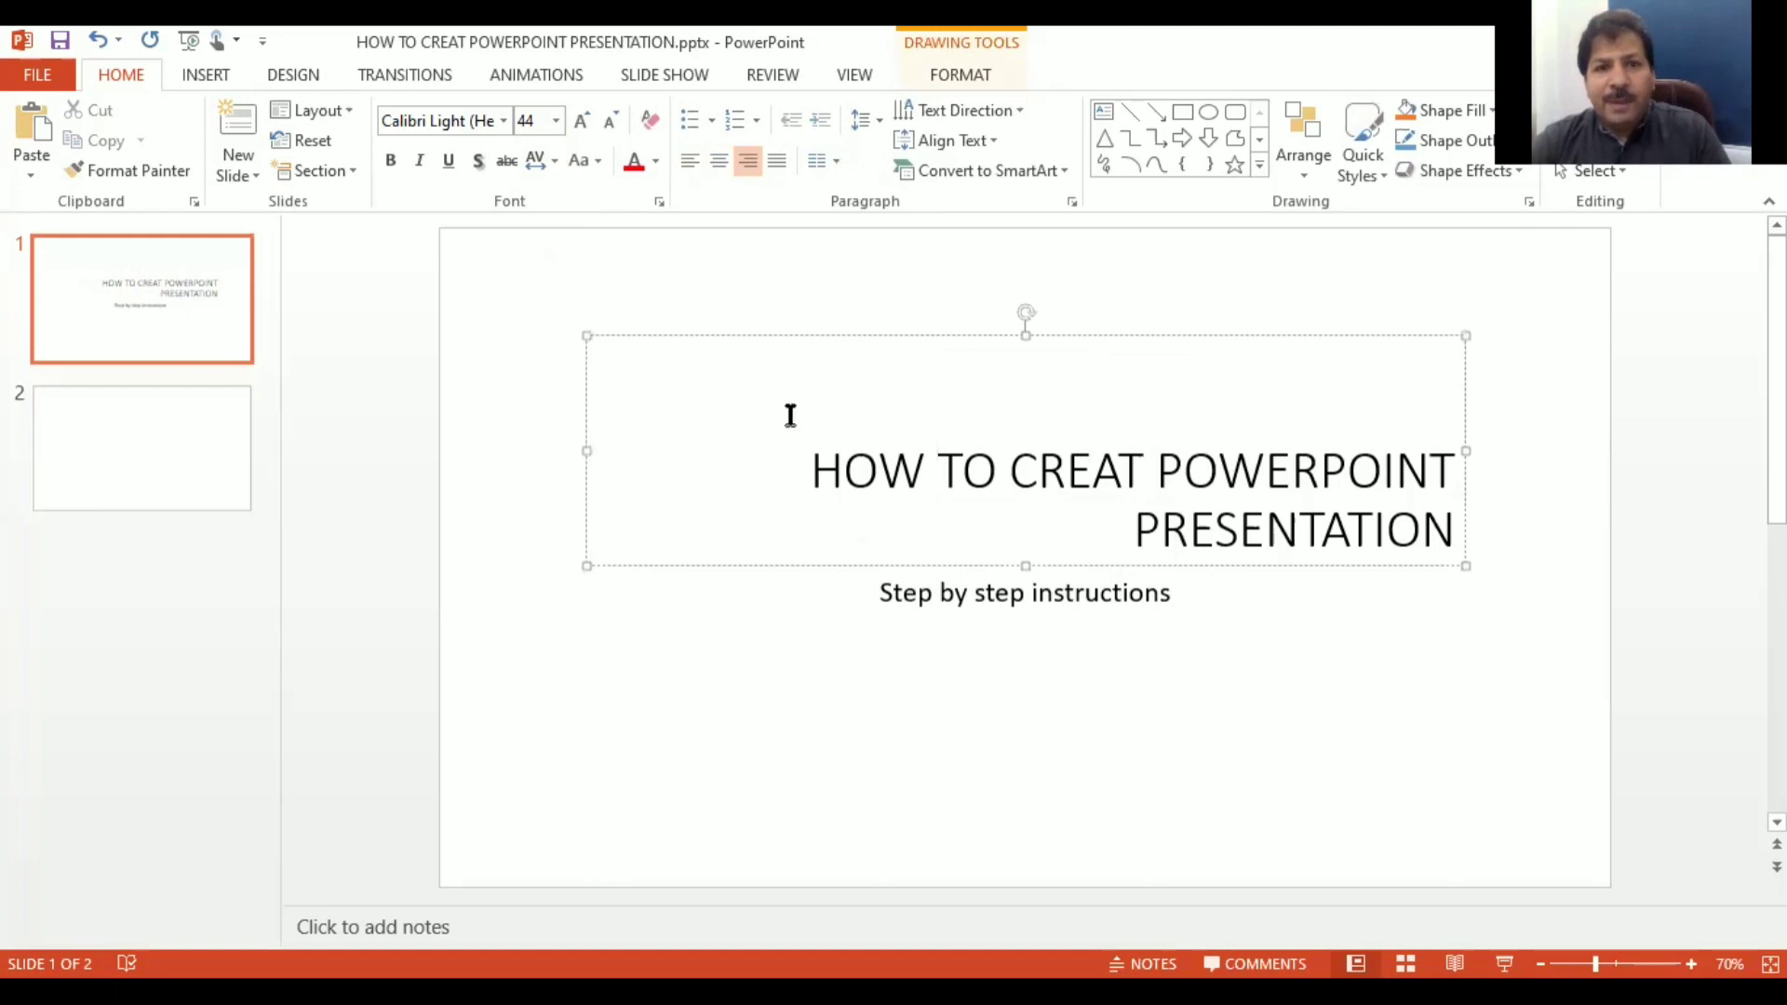
drag(791, 462, 1296, 521)
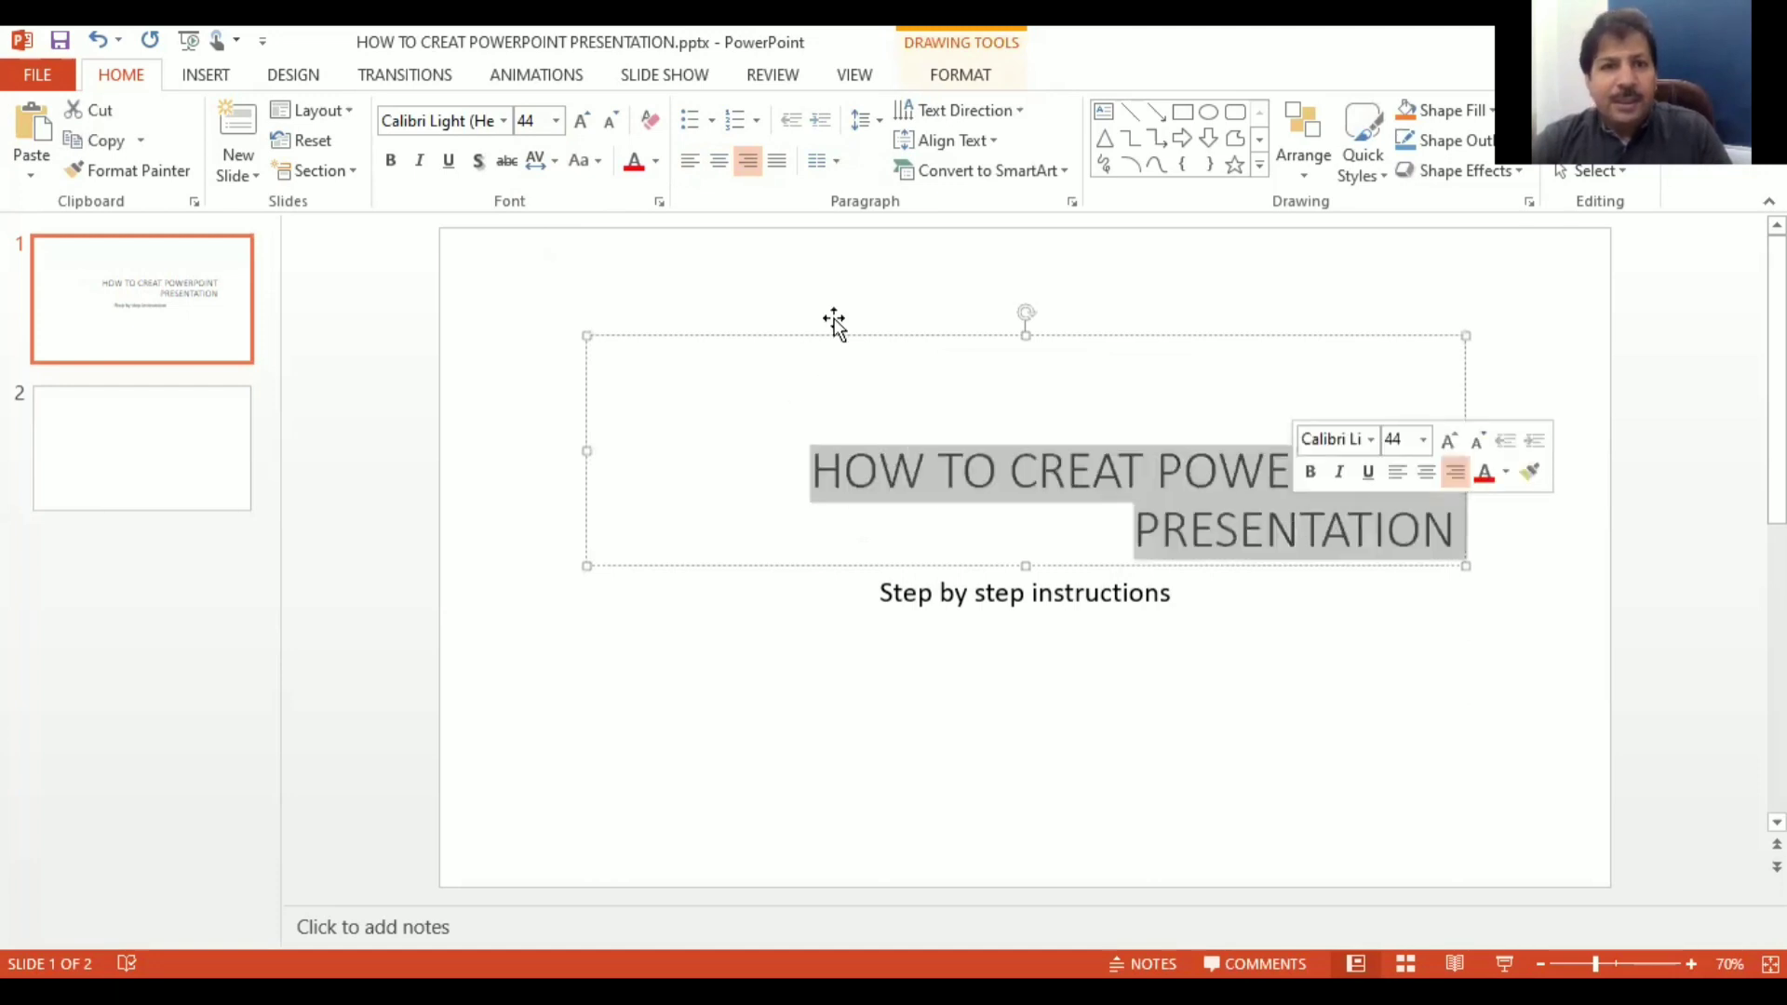
key(ctrl+b)
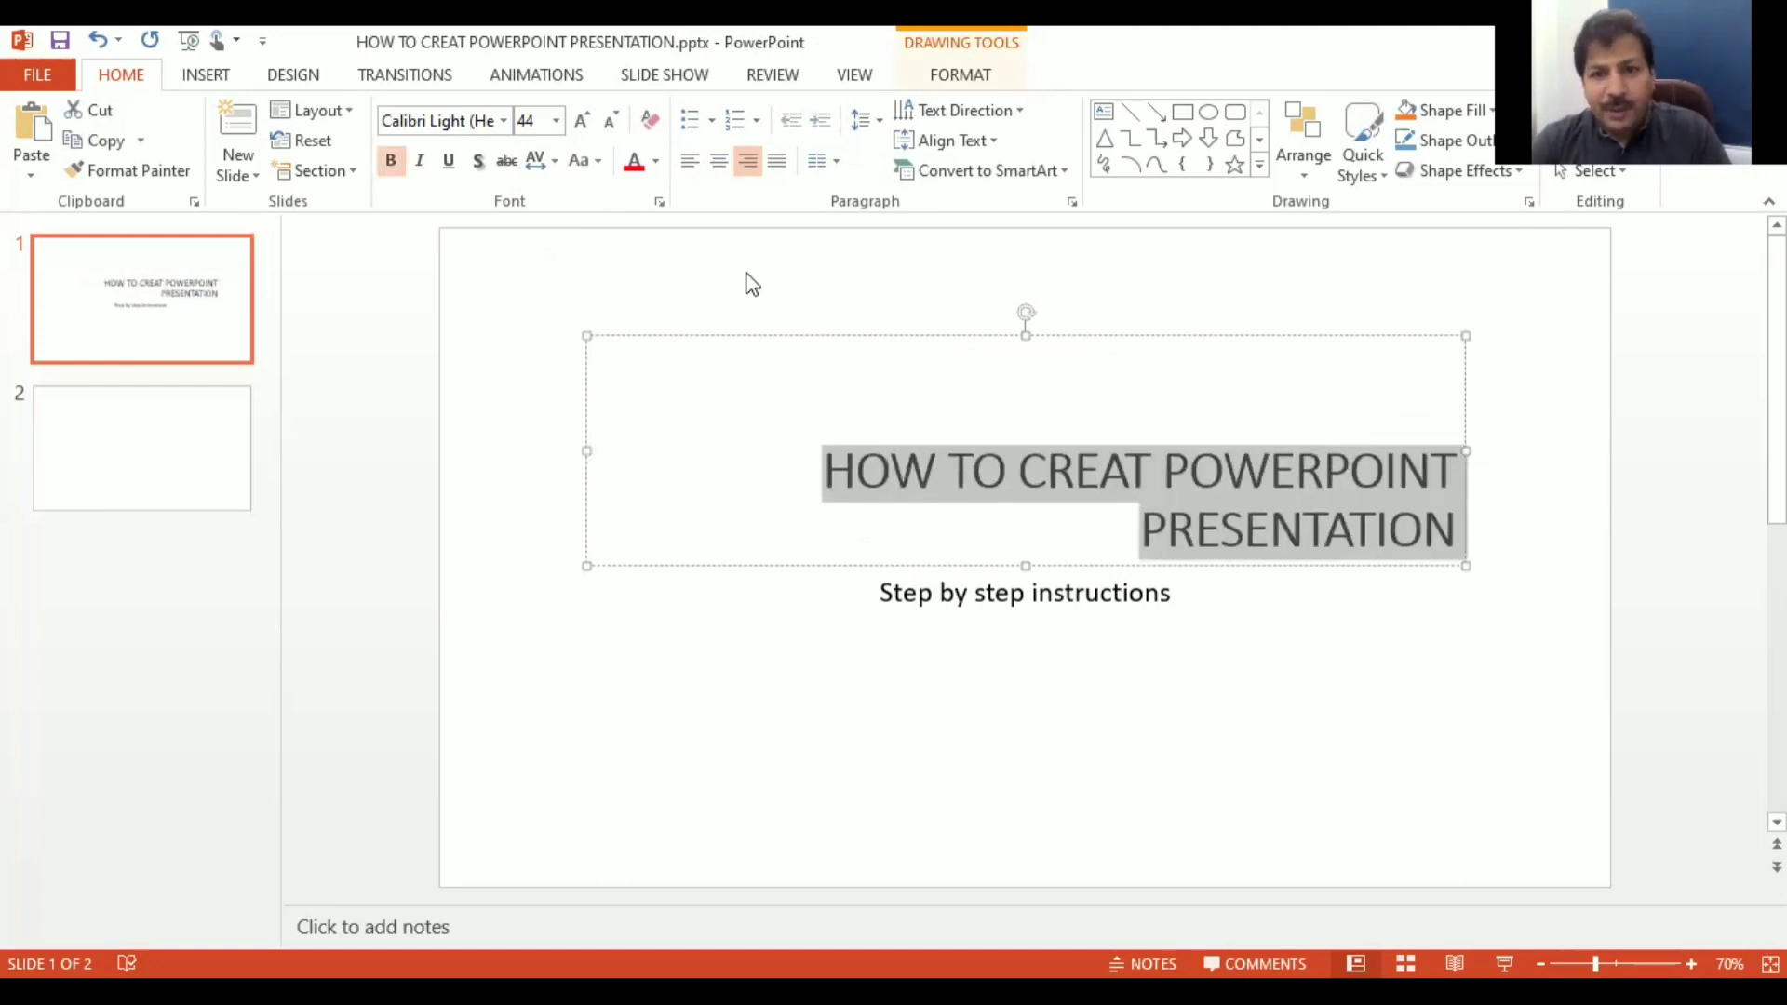
click(655, 161)
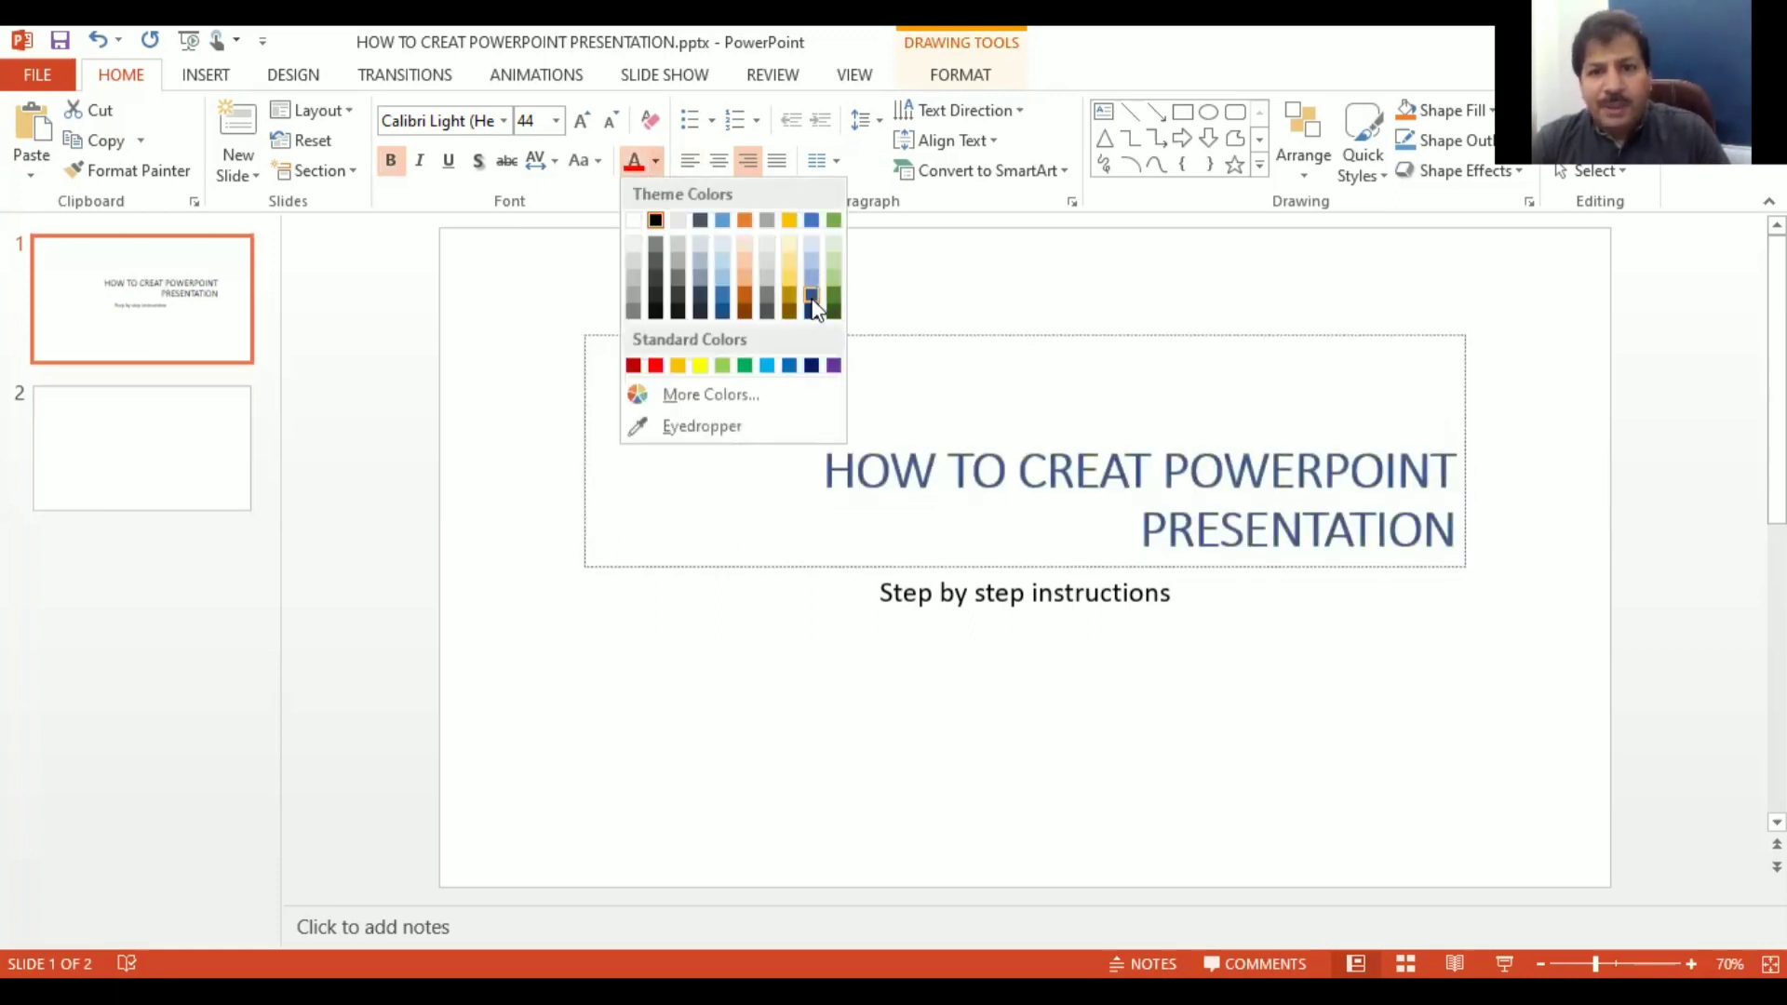
click(520, 334)
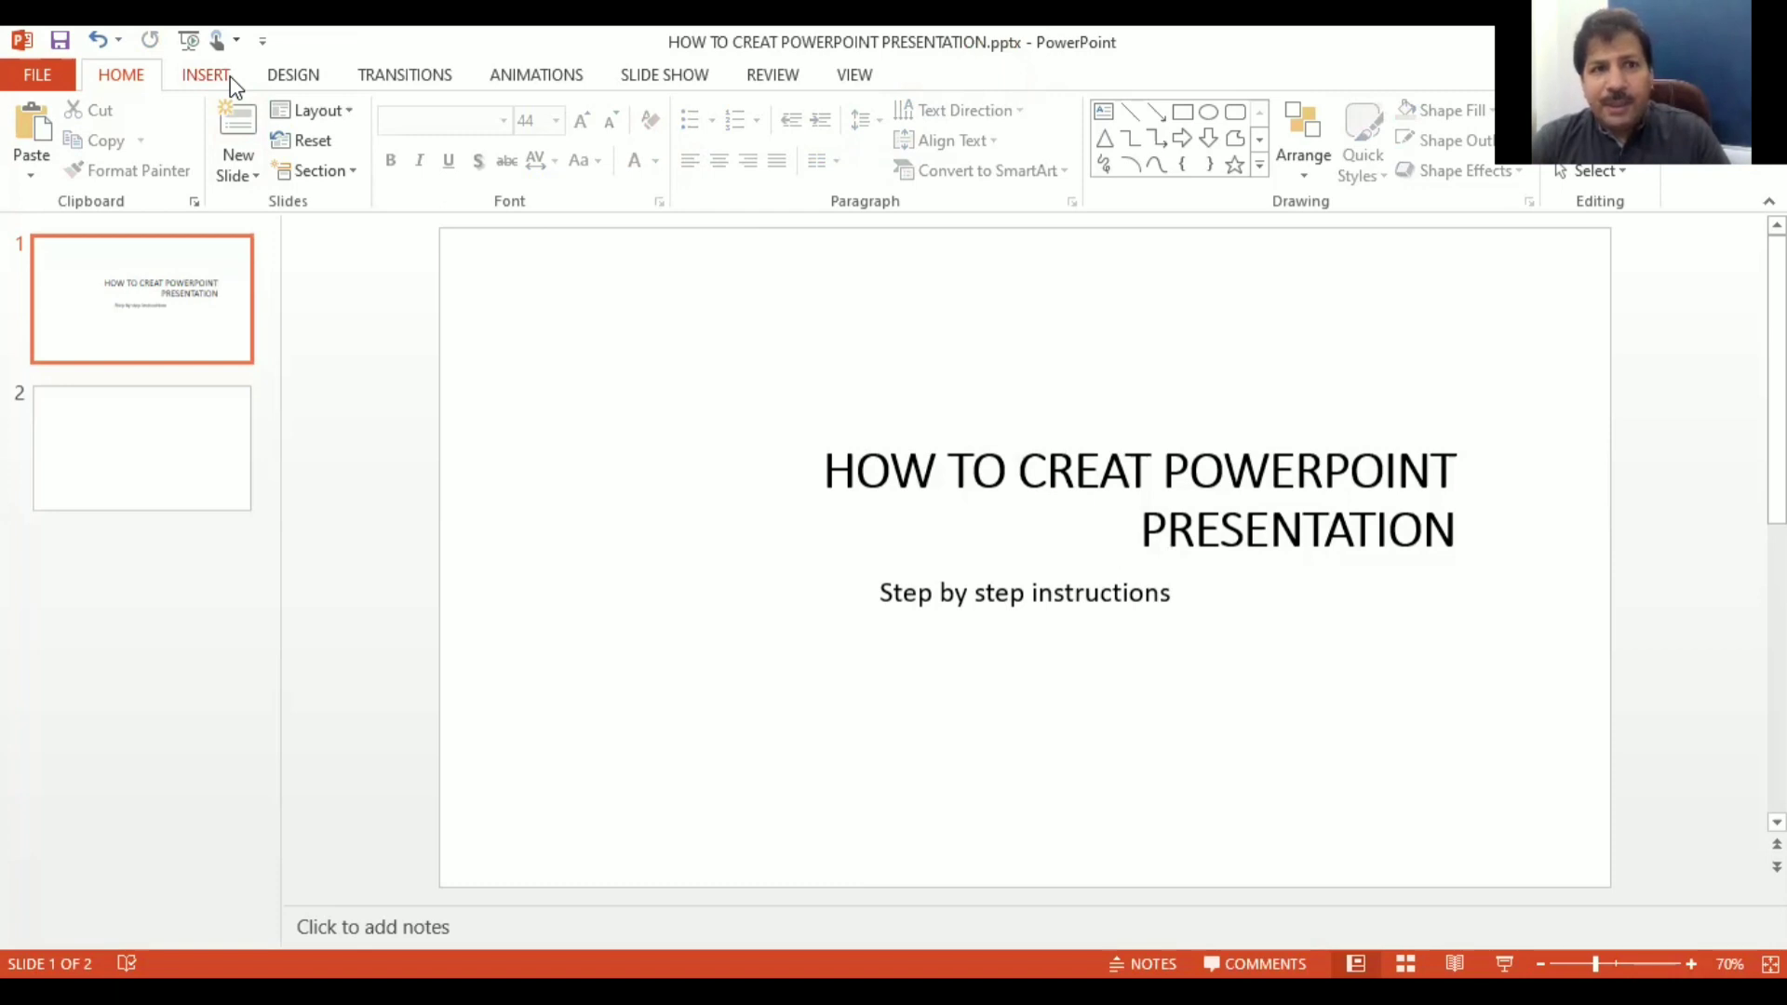
Step: Apply the green Facet theme from the Design tab to both slides, keeping the default variant
click(207, 74)
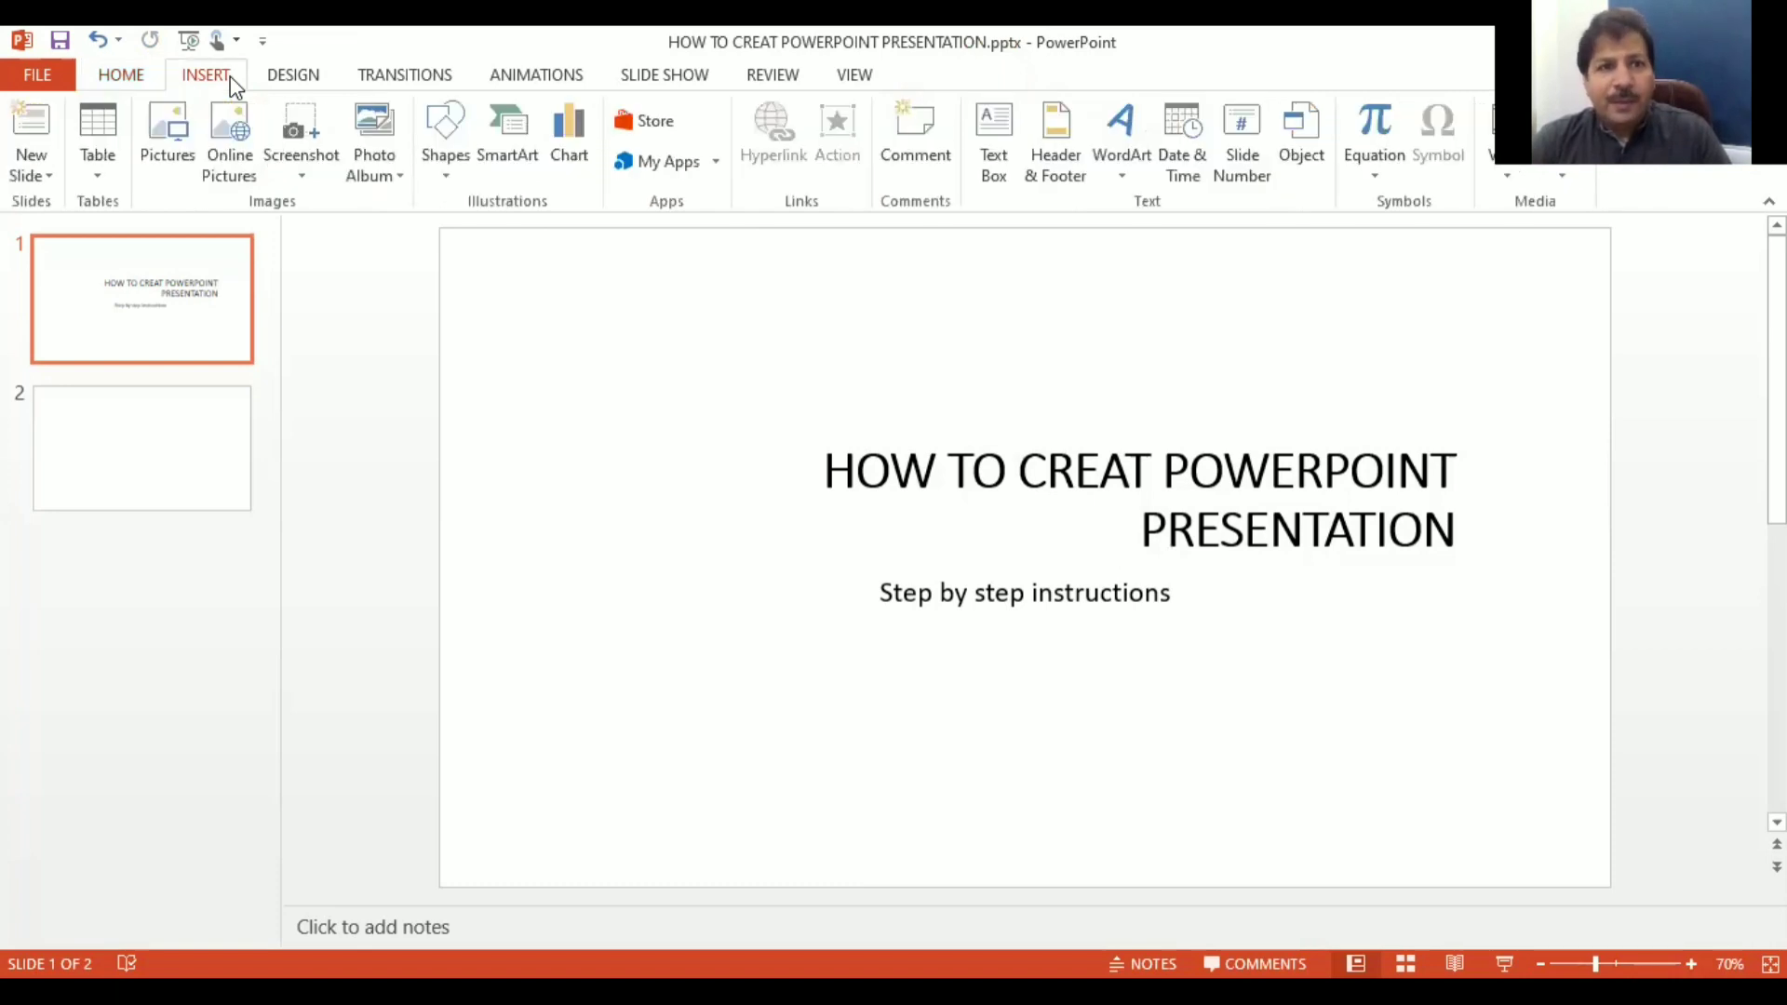
click(296, 77)
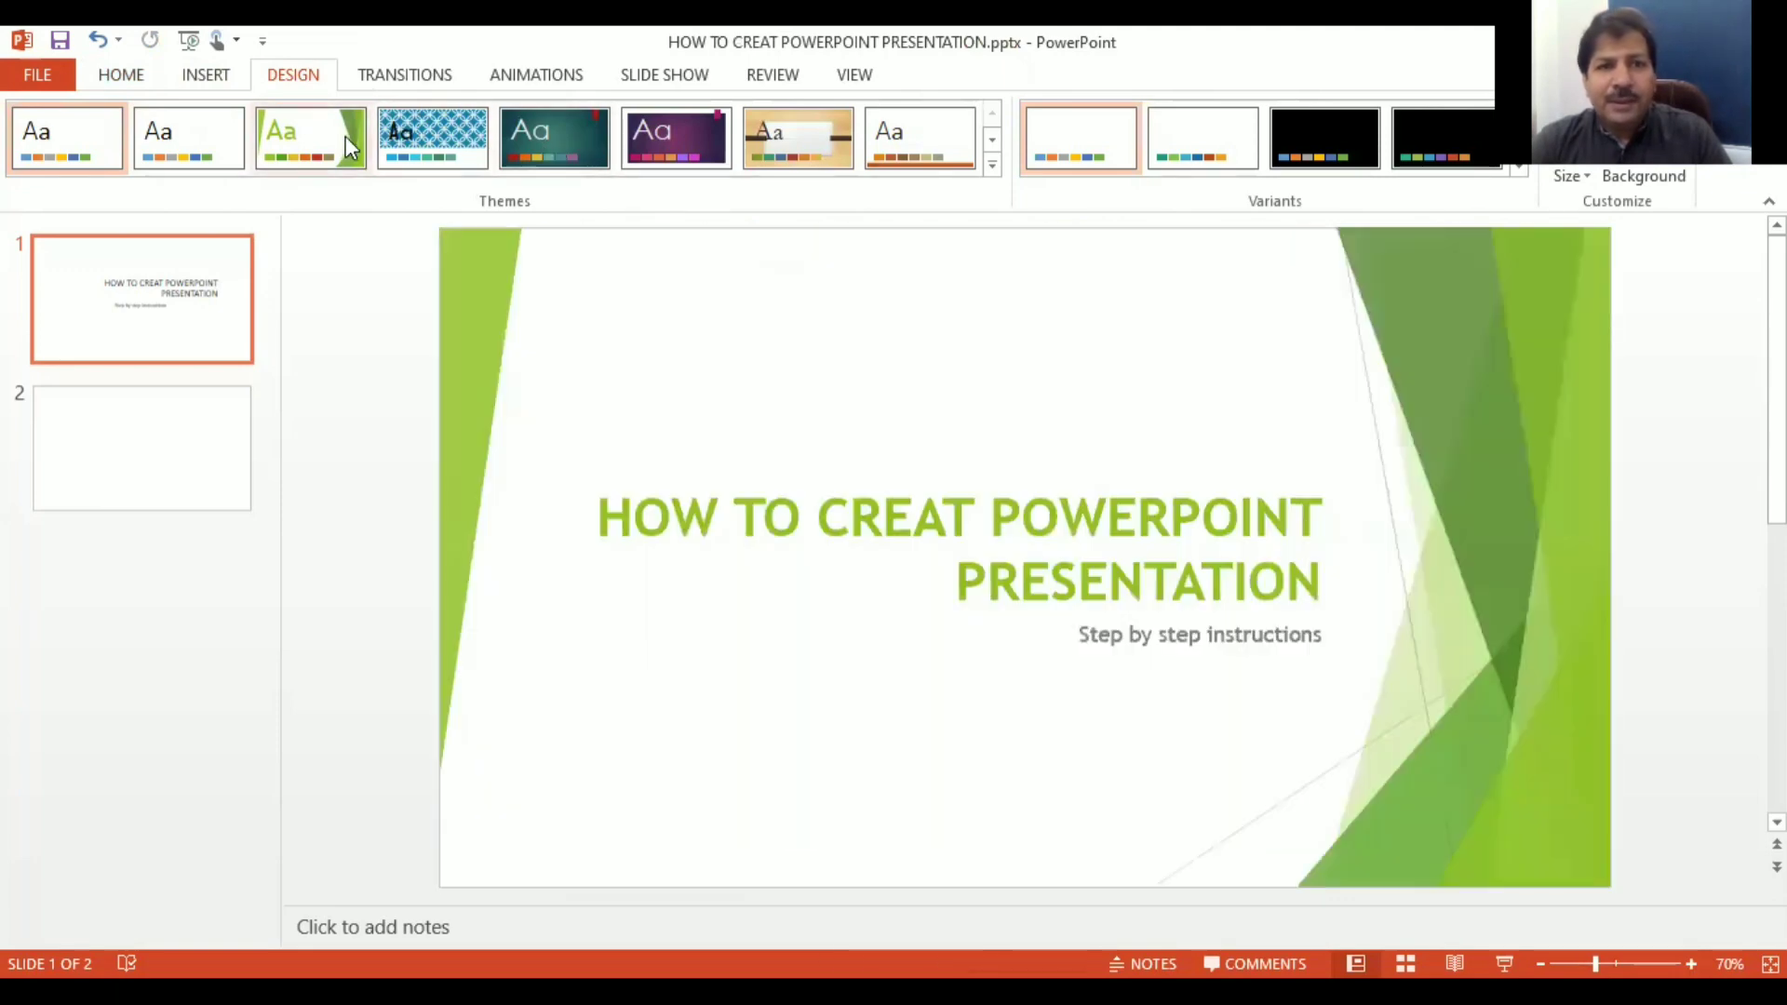
click(345, 136)
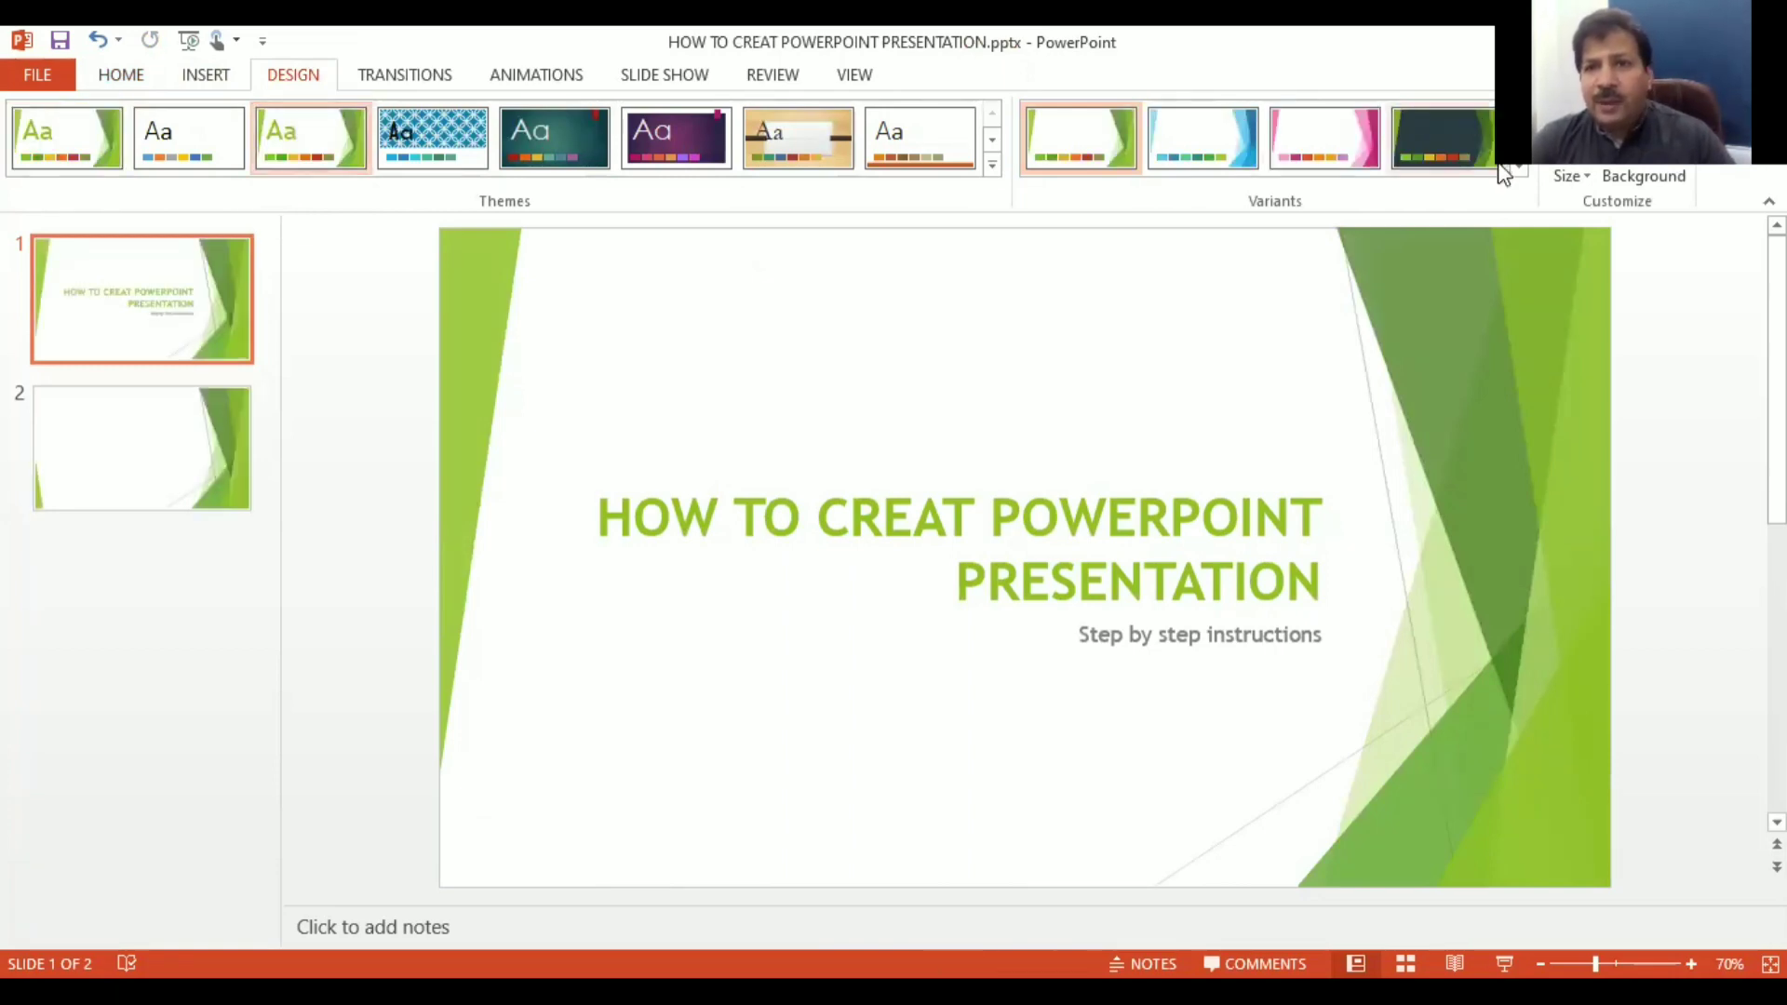
click(1517, 170)
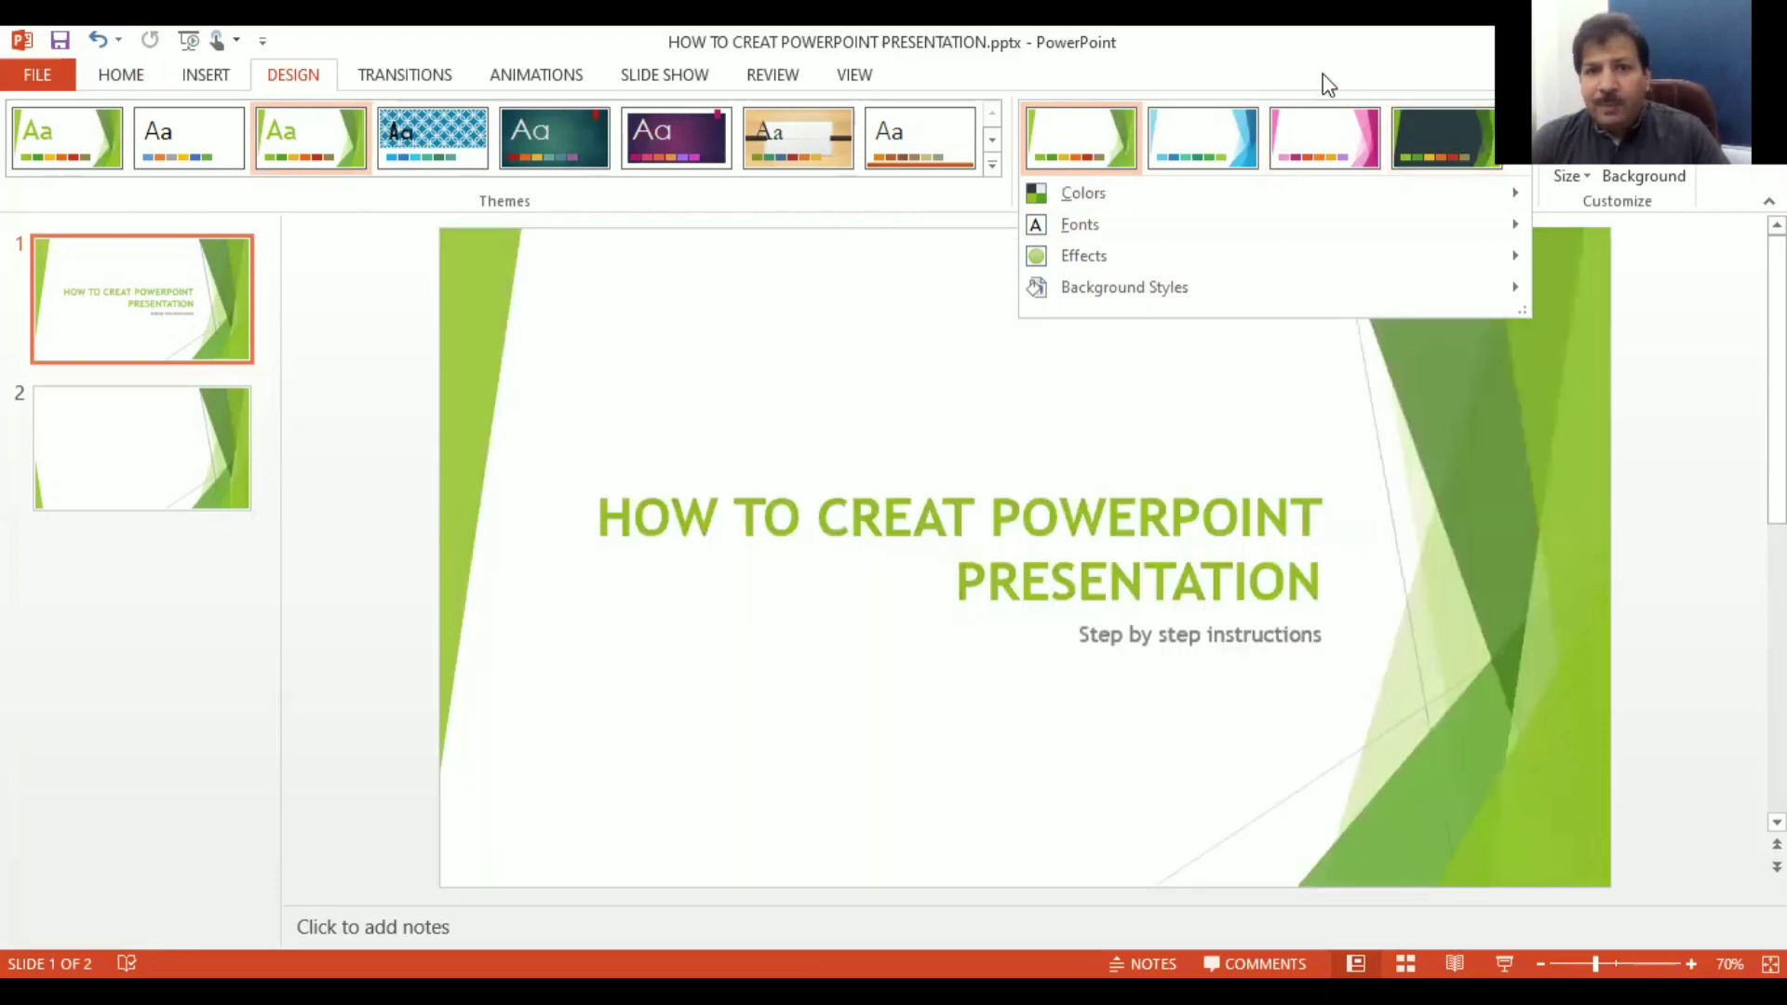
click(1057, 120)
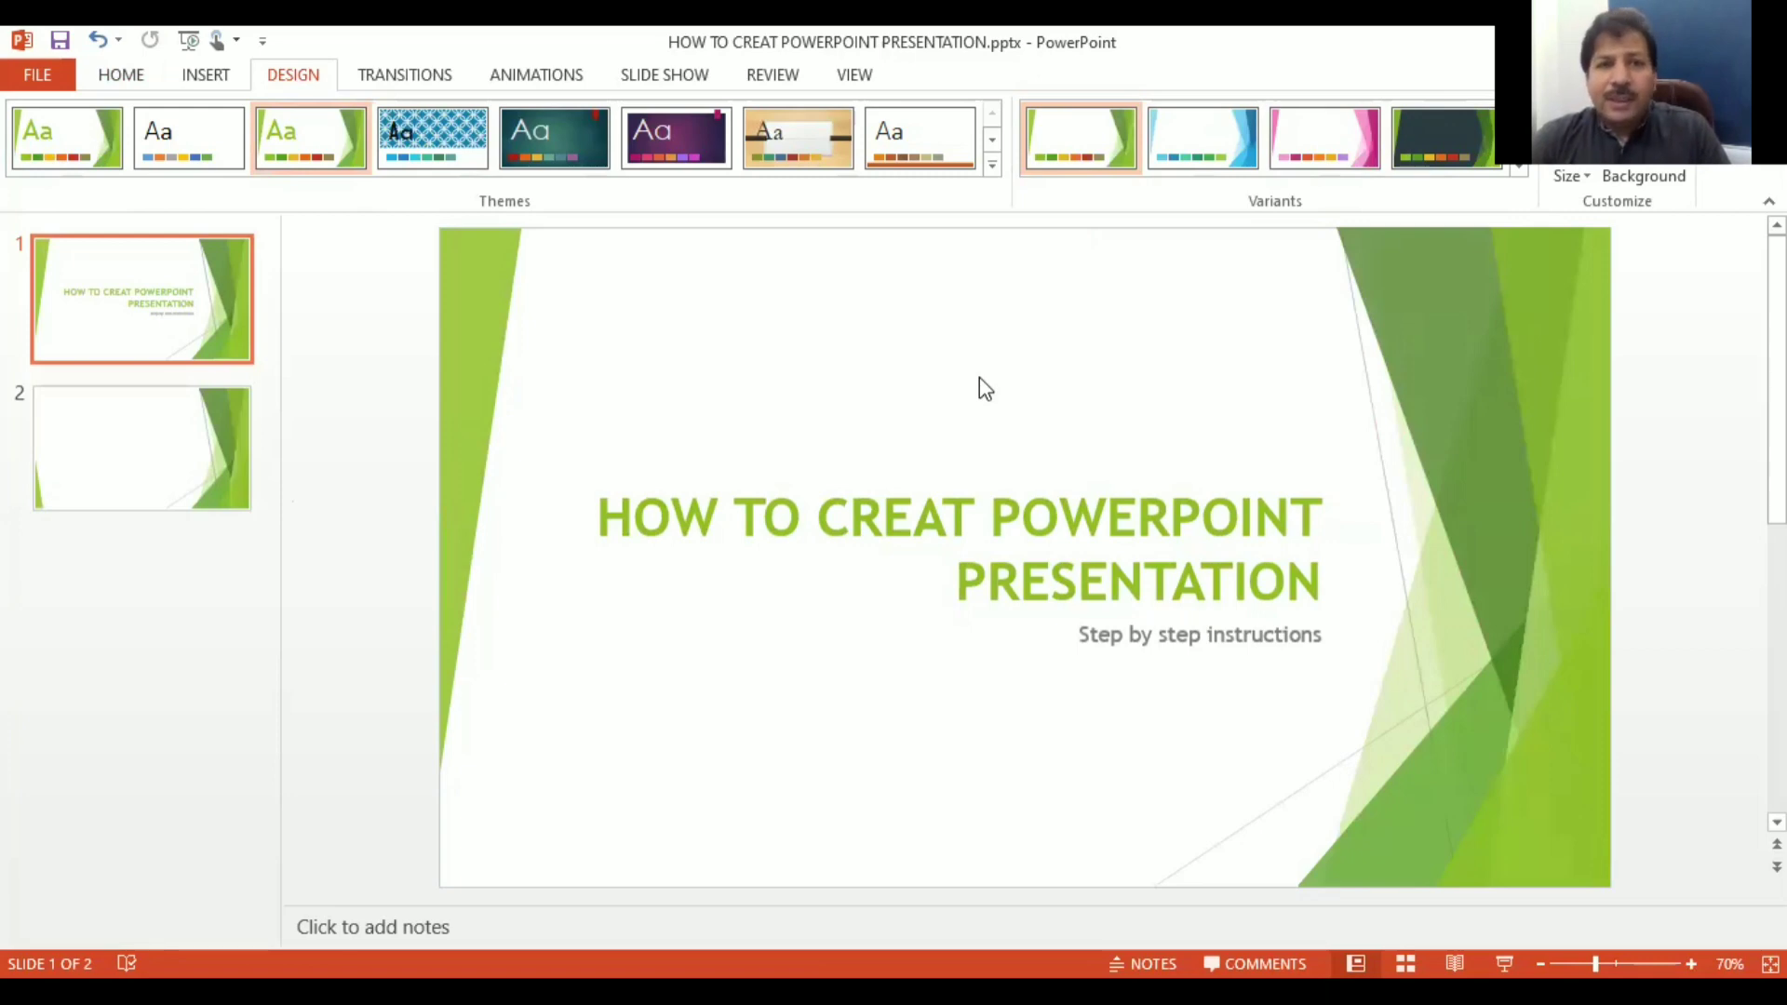
click(916, 510)
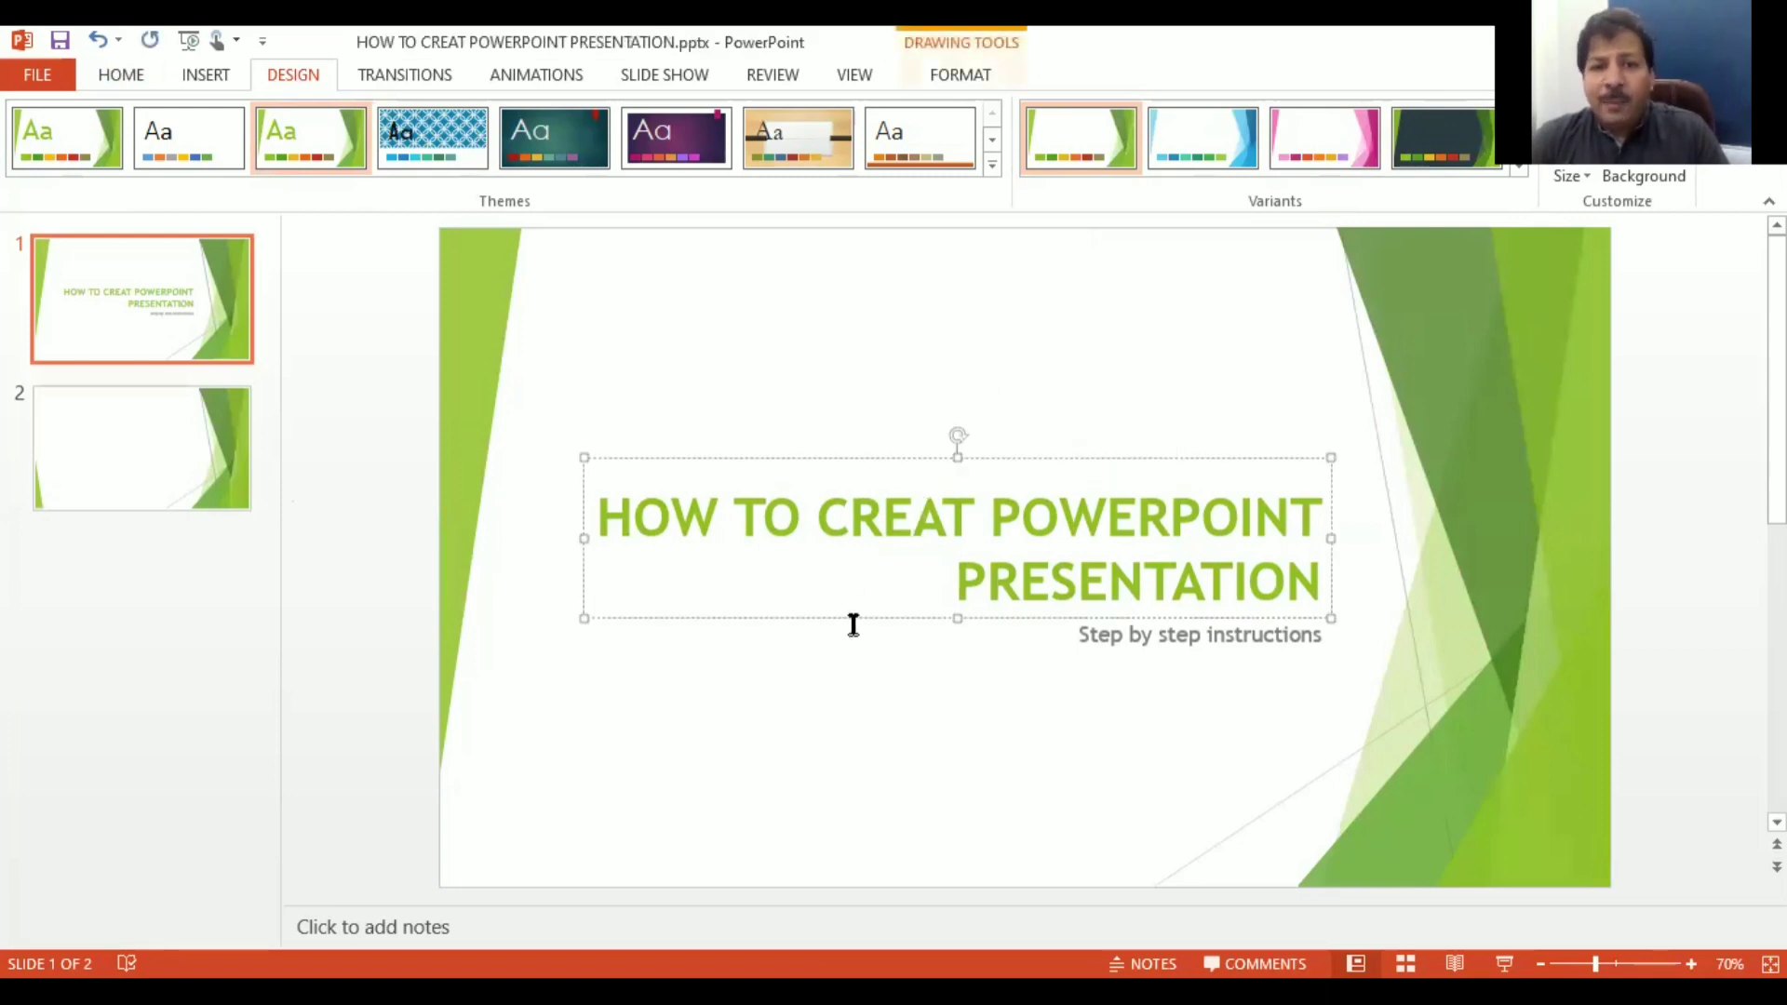
click(854, 624)
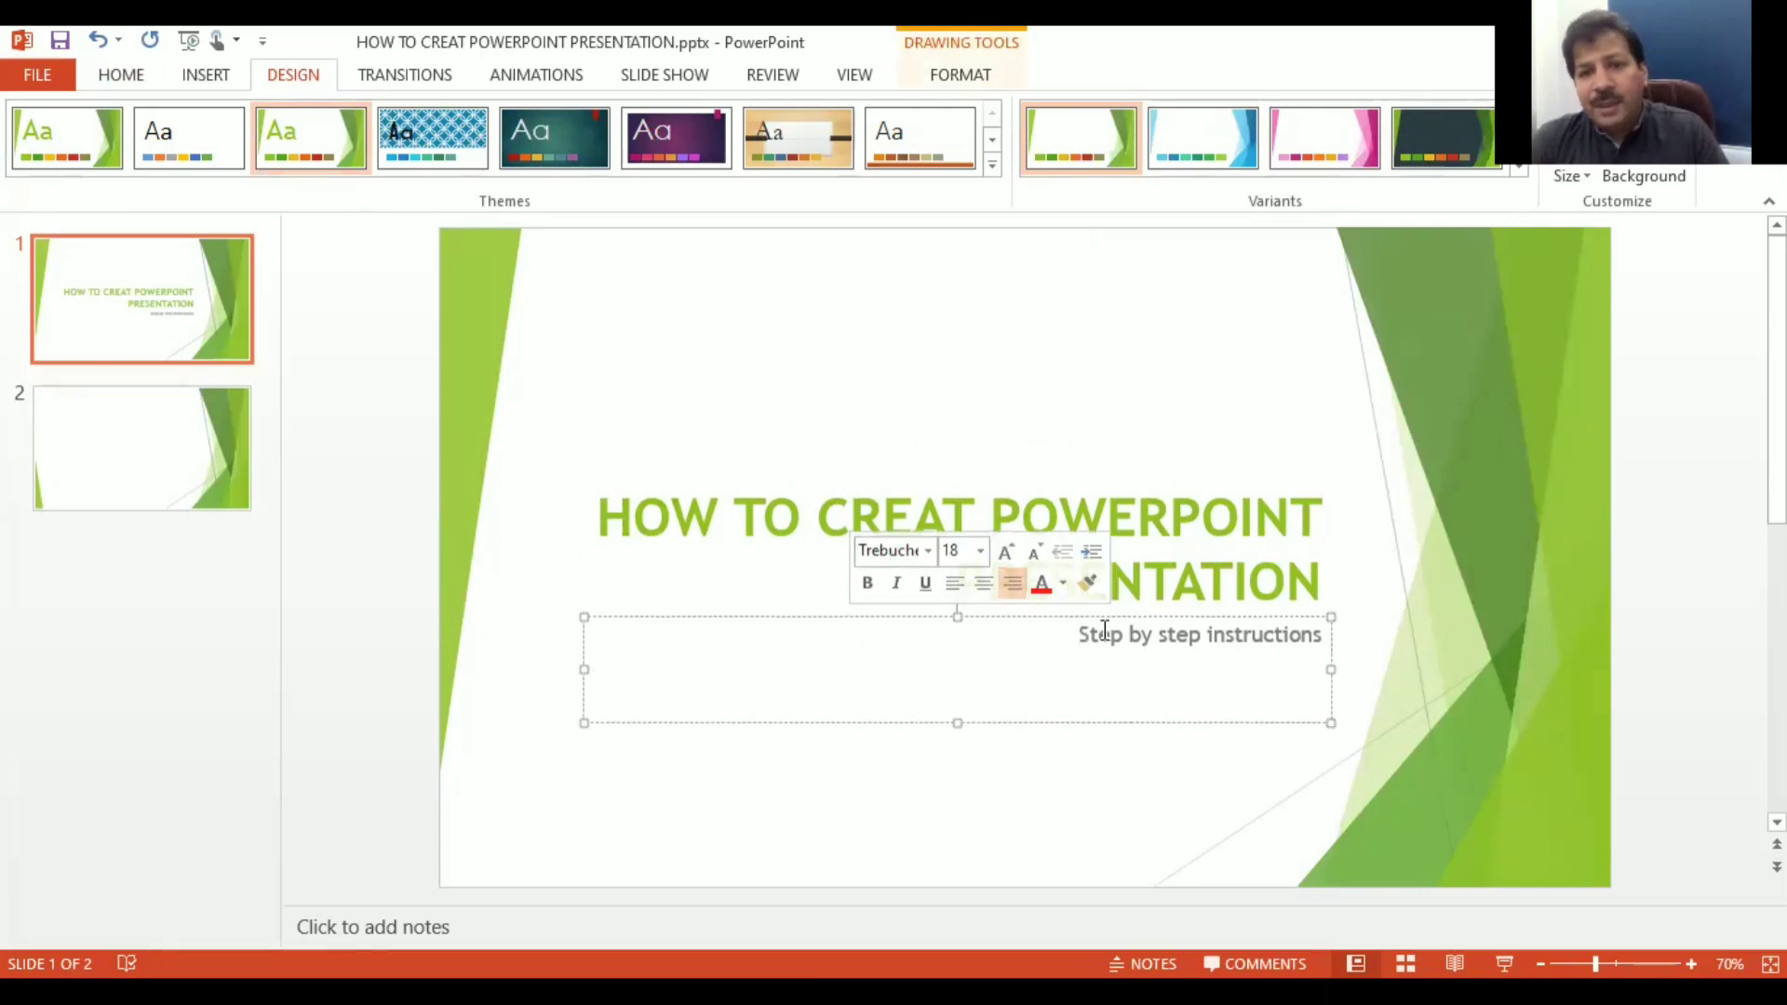
drag(1079, 634, 1251, 659)
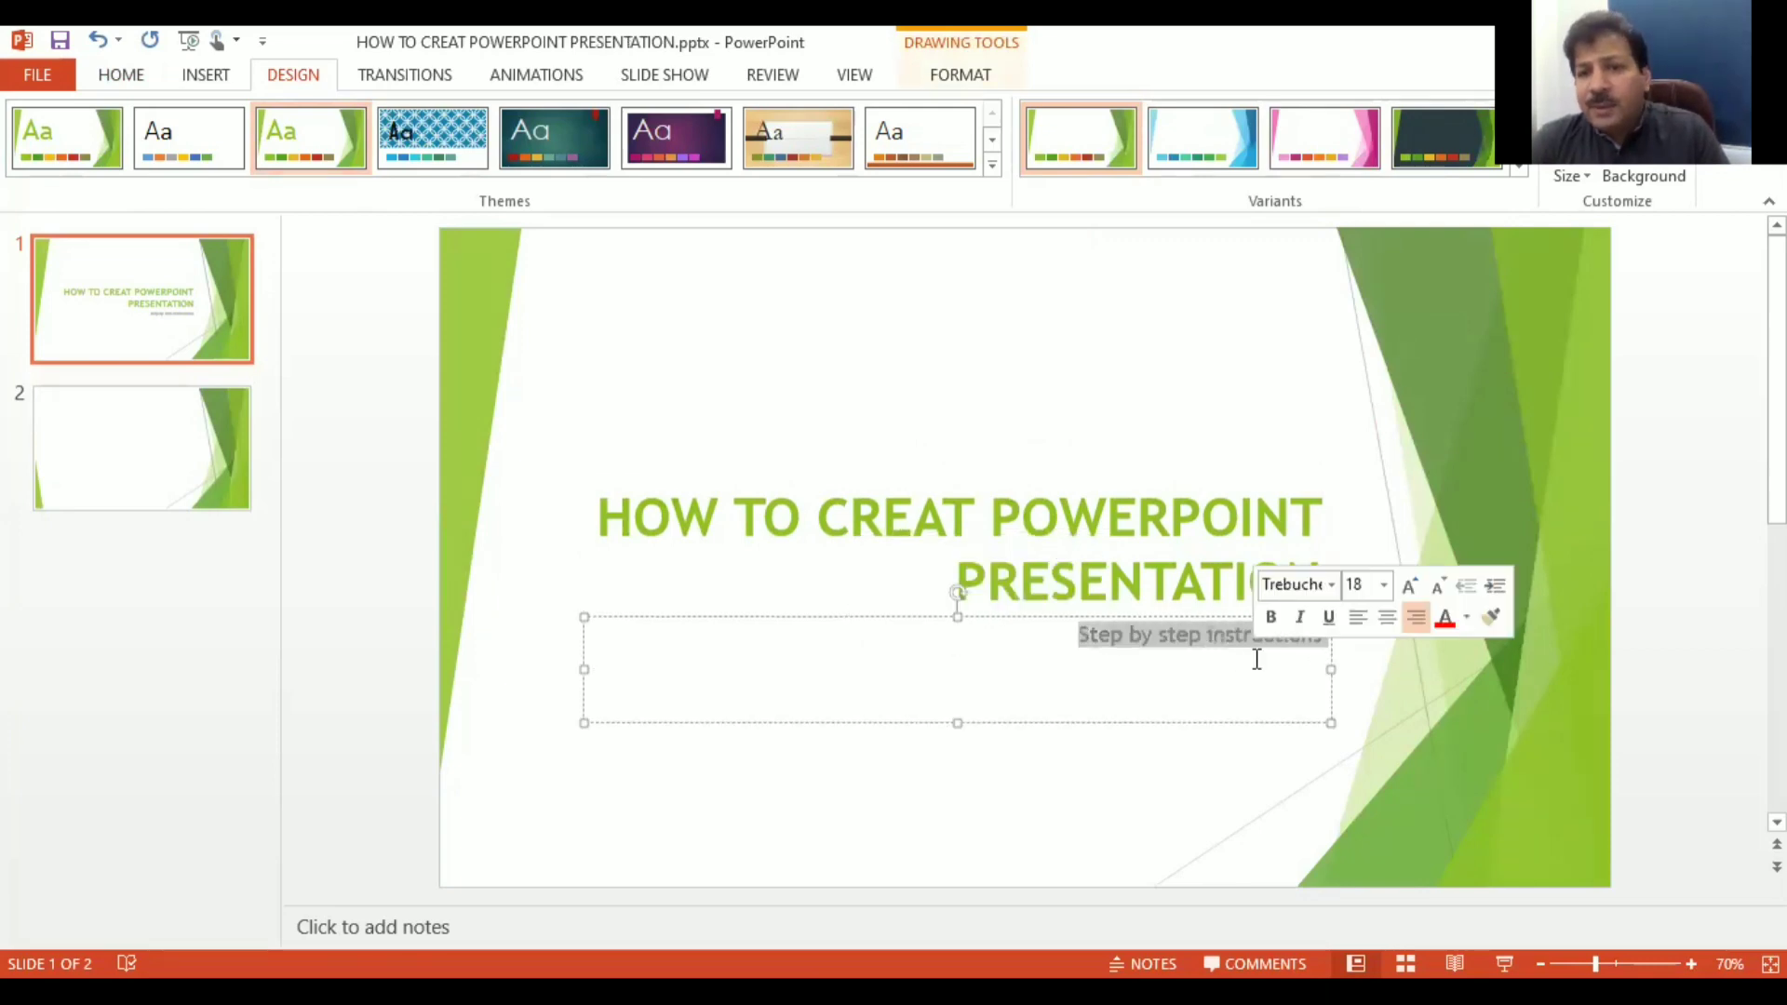
click(121, 75)
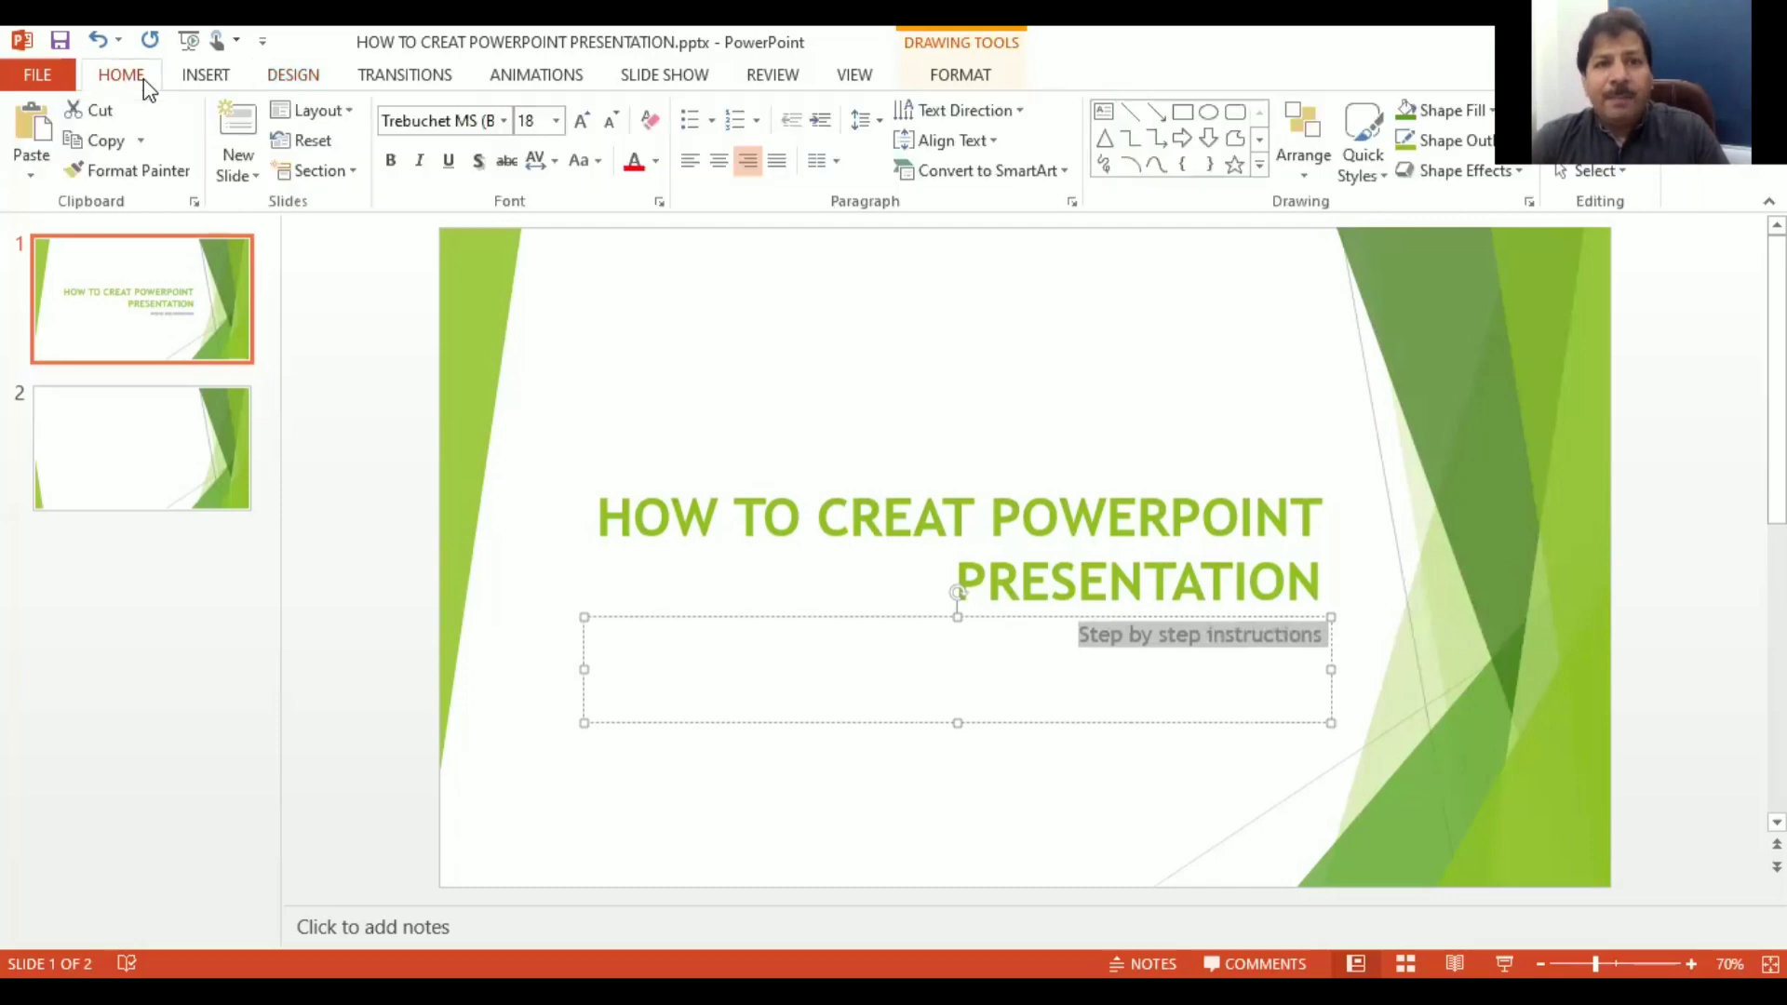
click(656, 161)
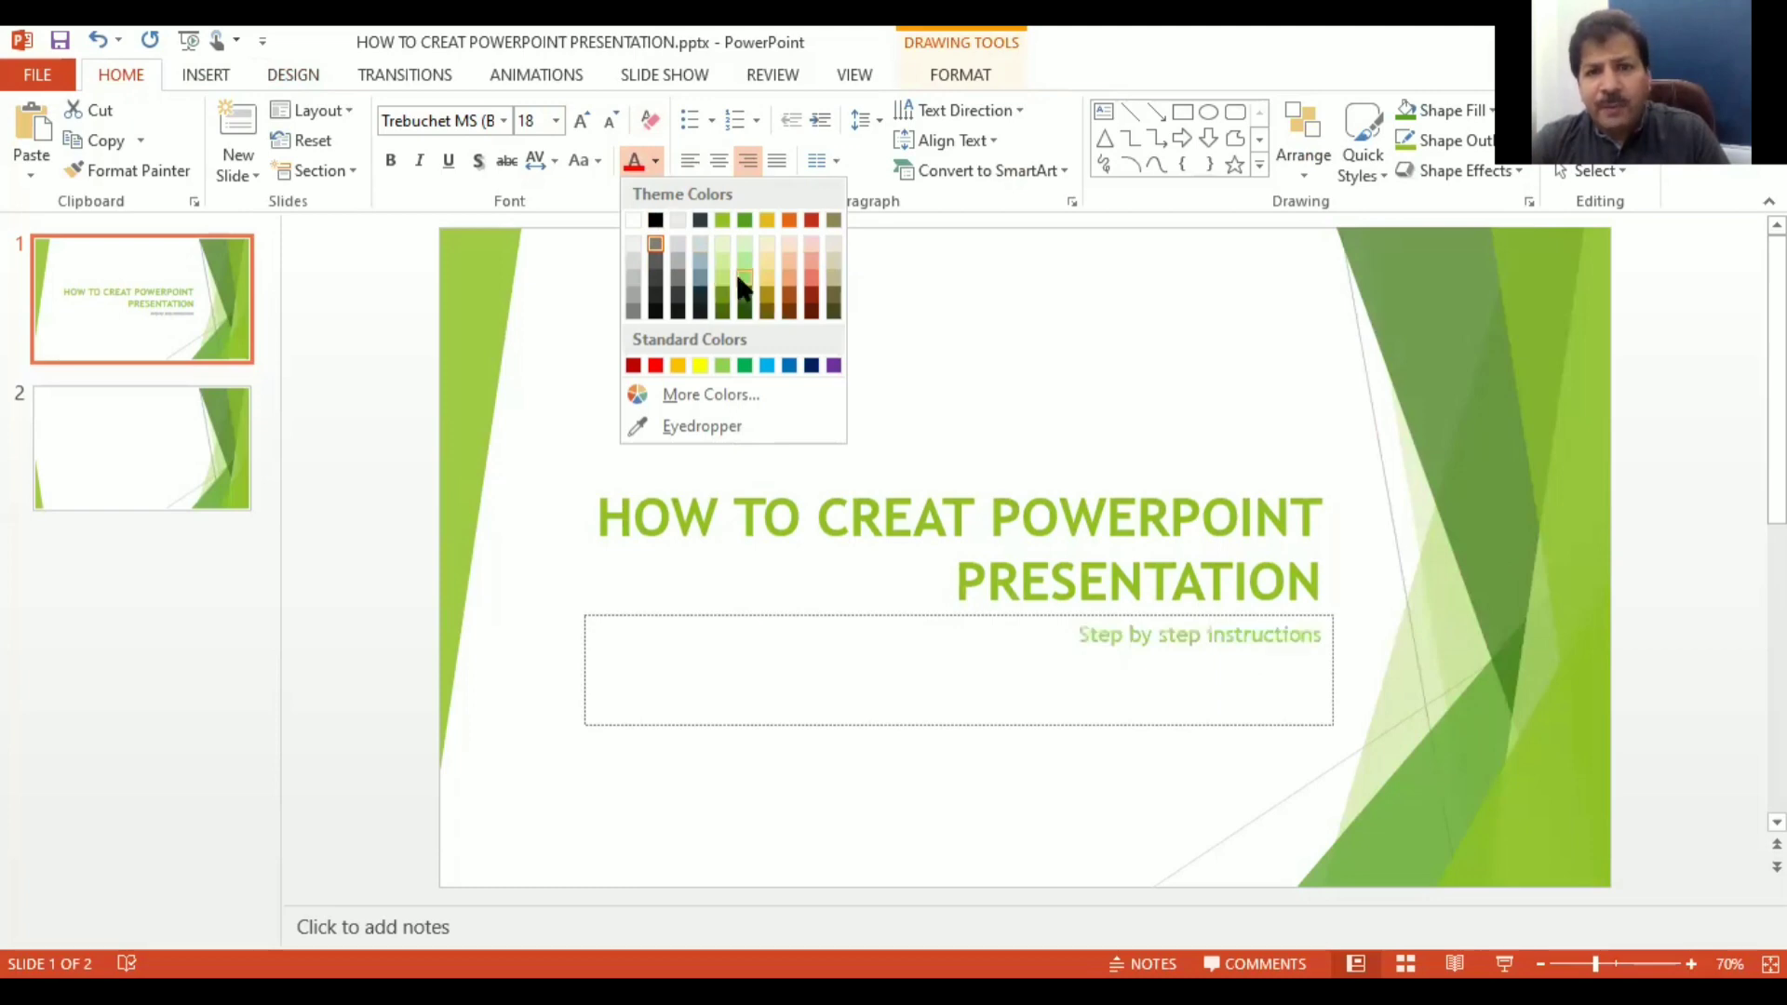
click(835, 298)
click(663, 372)
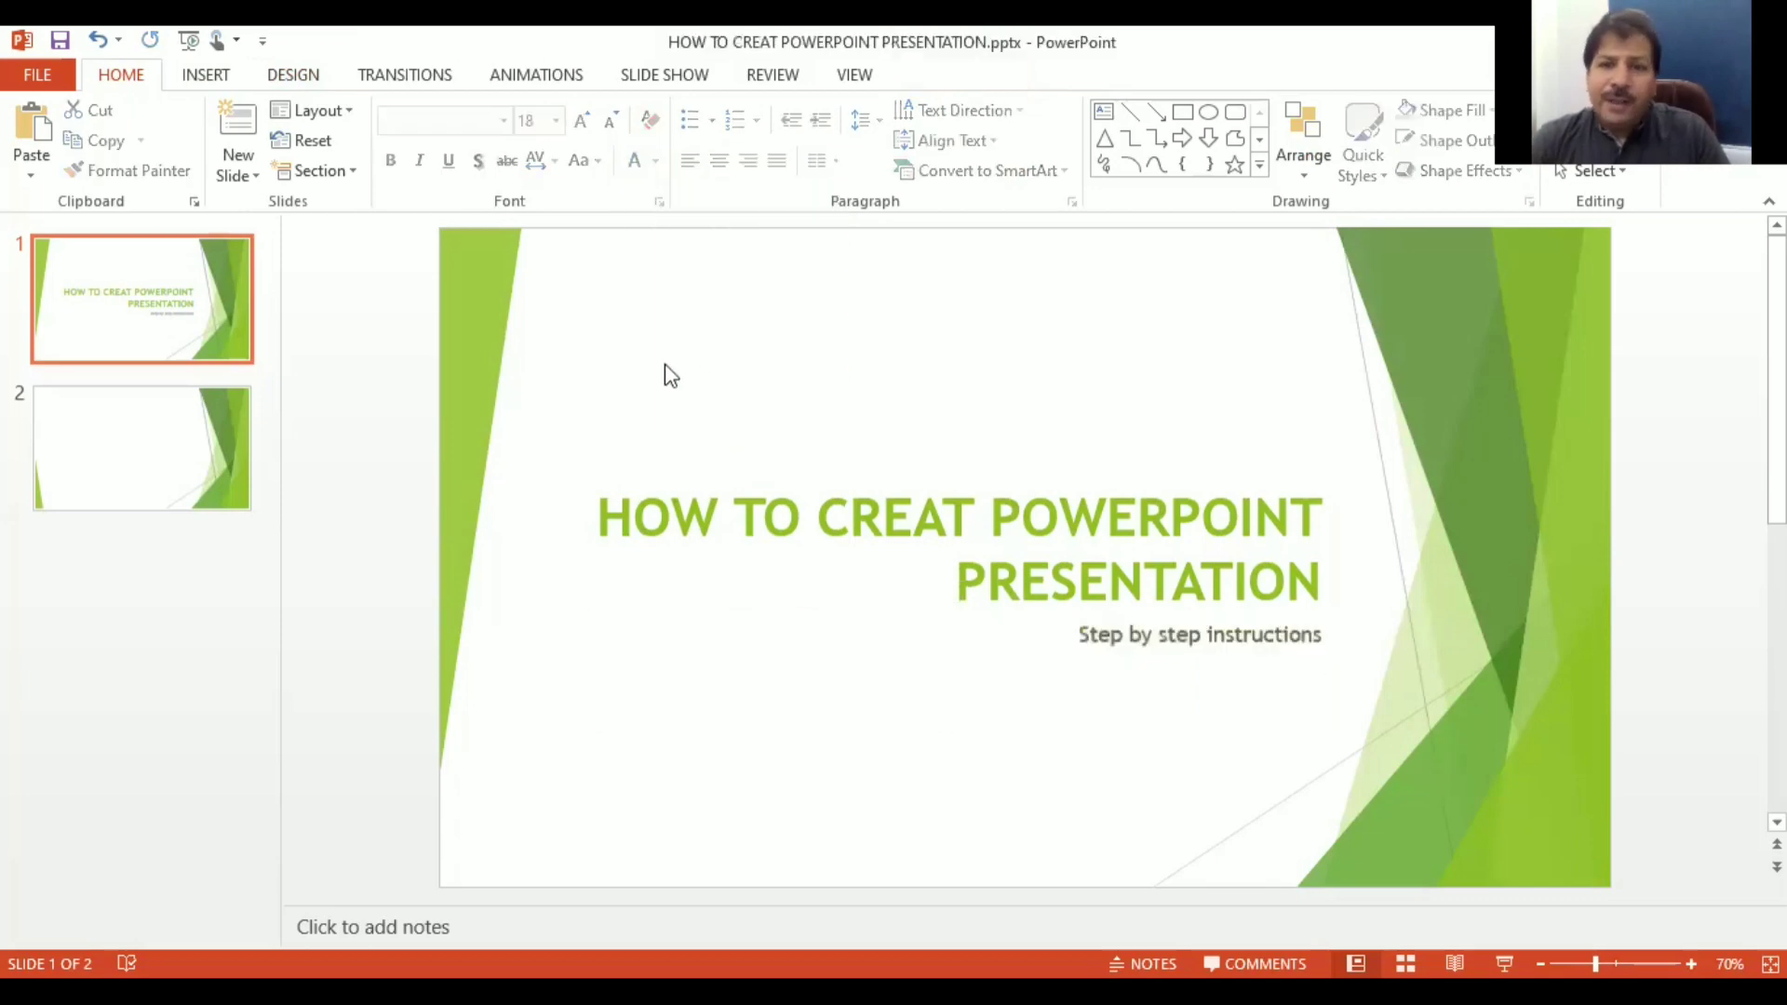
Step: Delete both the title and body placeholders from slide 2
click(185, 444)
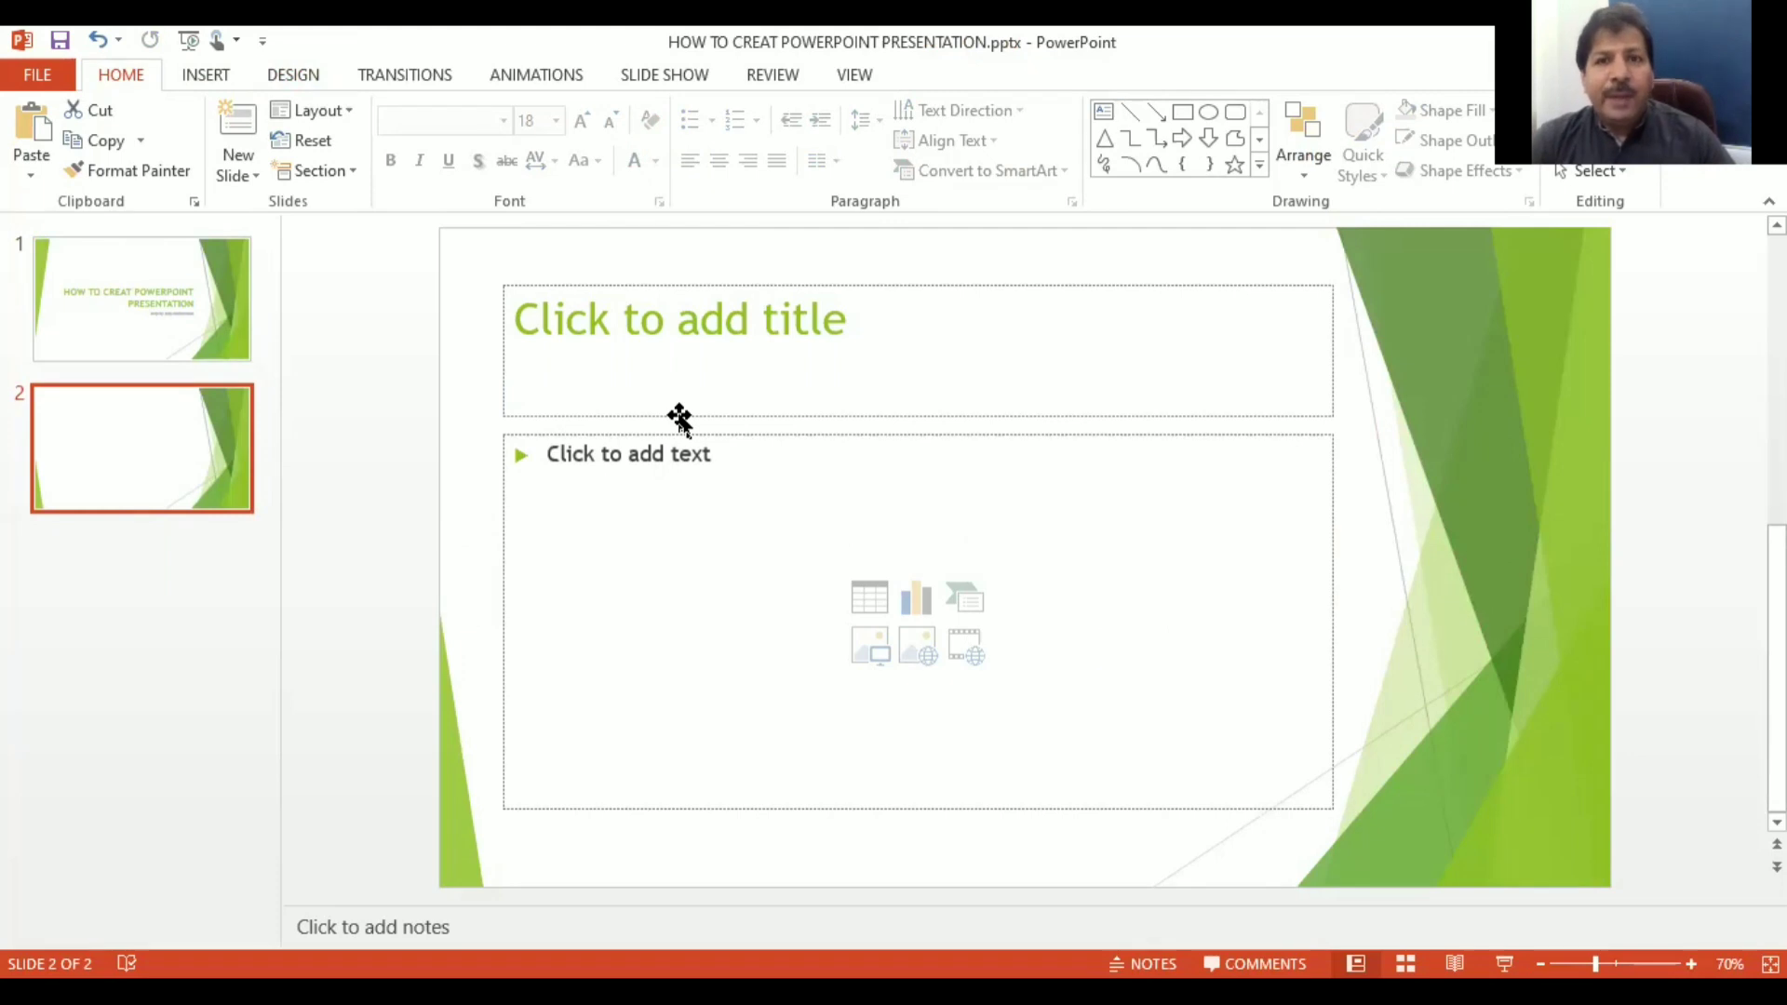
click(678, 418)
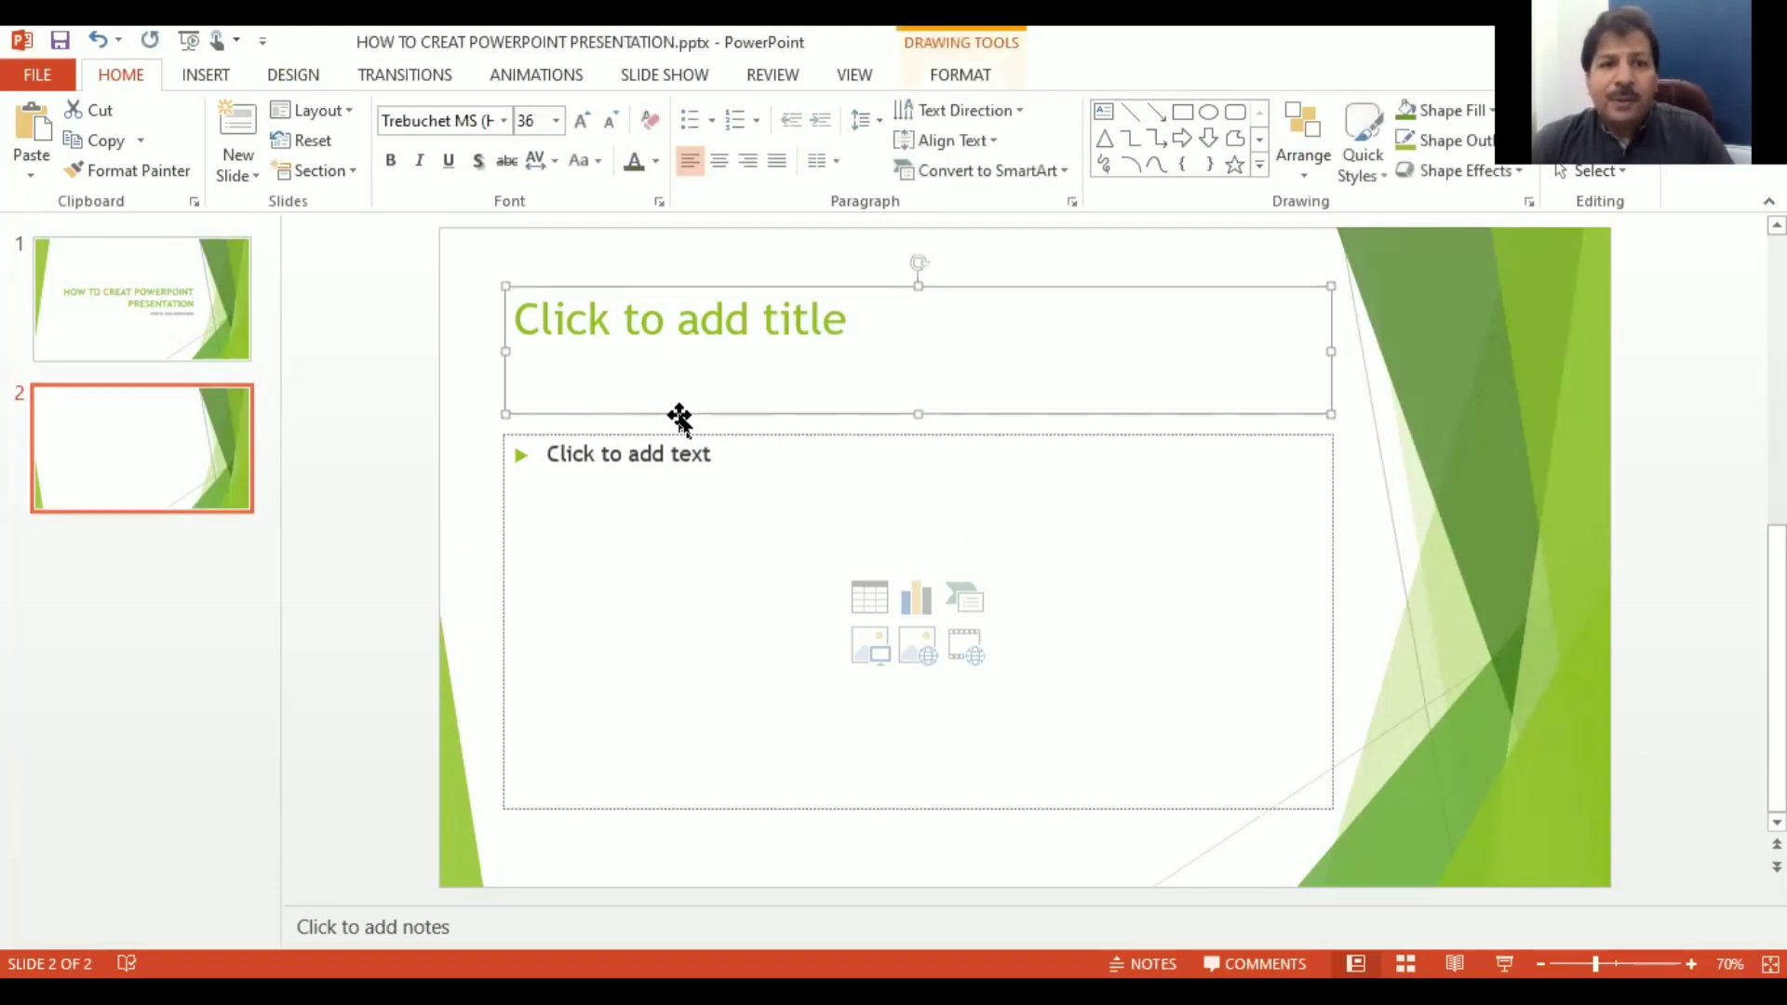
shift+click(678, 450)
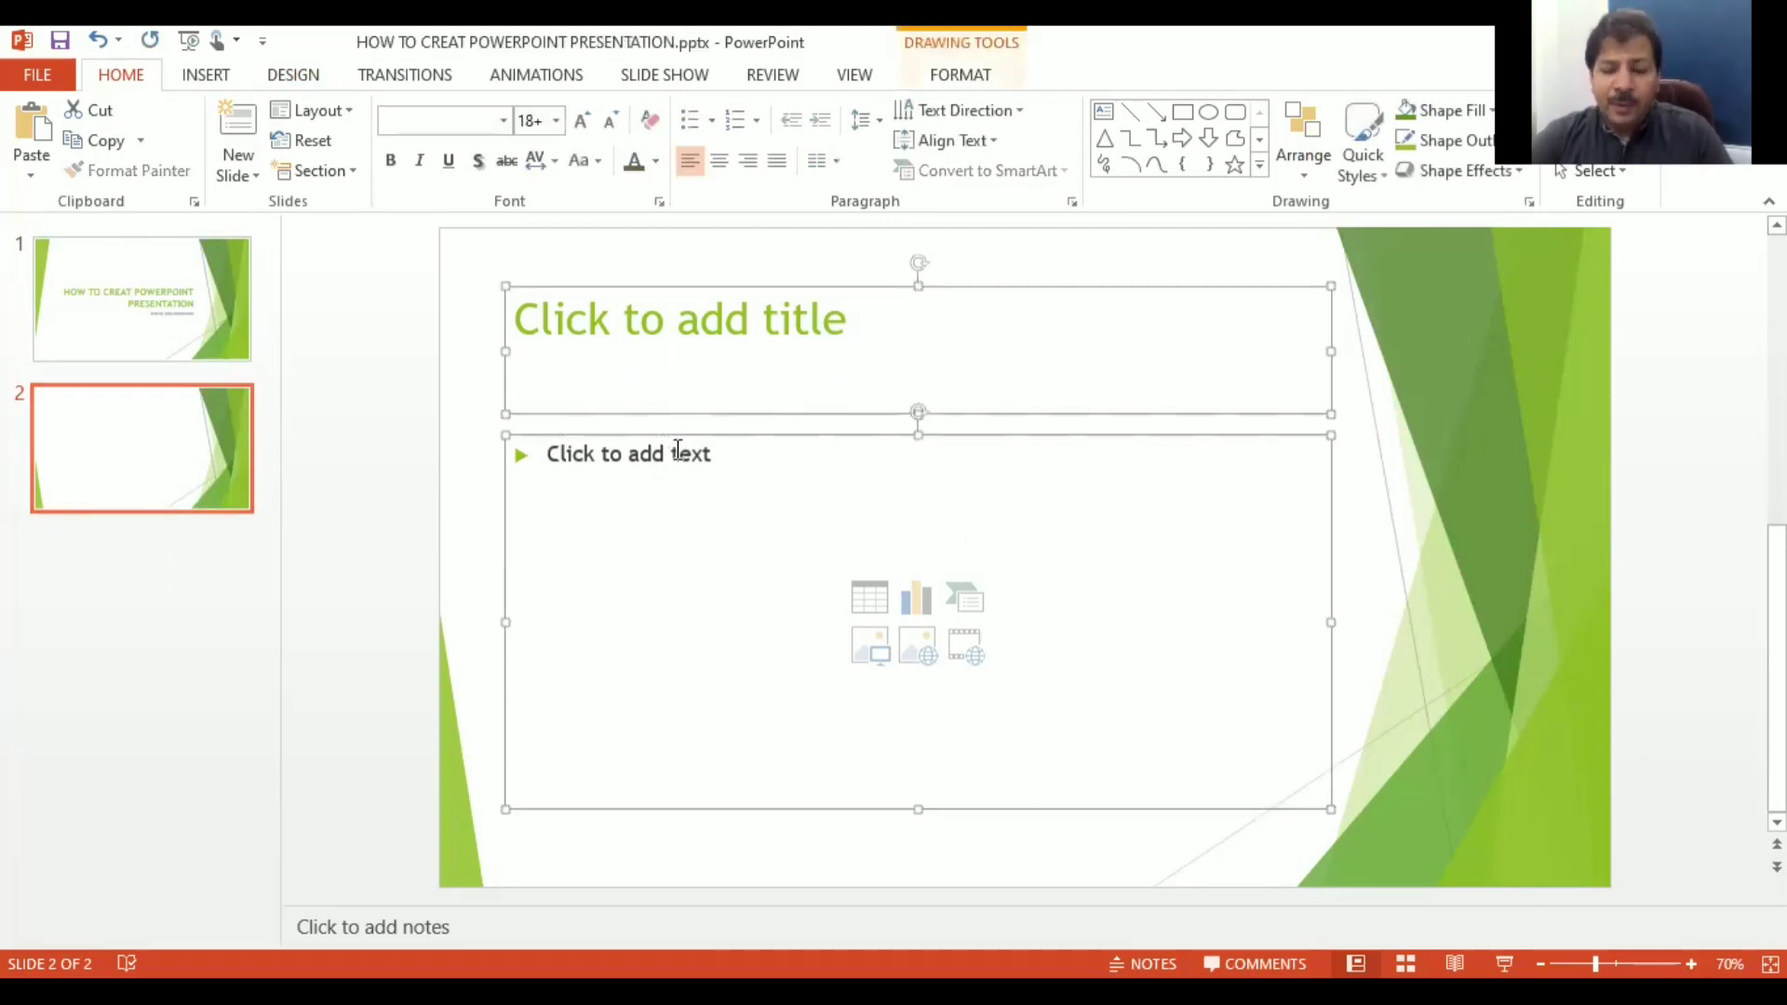
key(Delete)
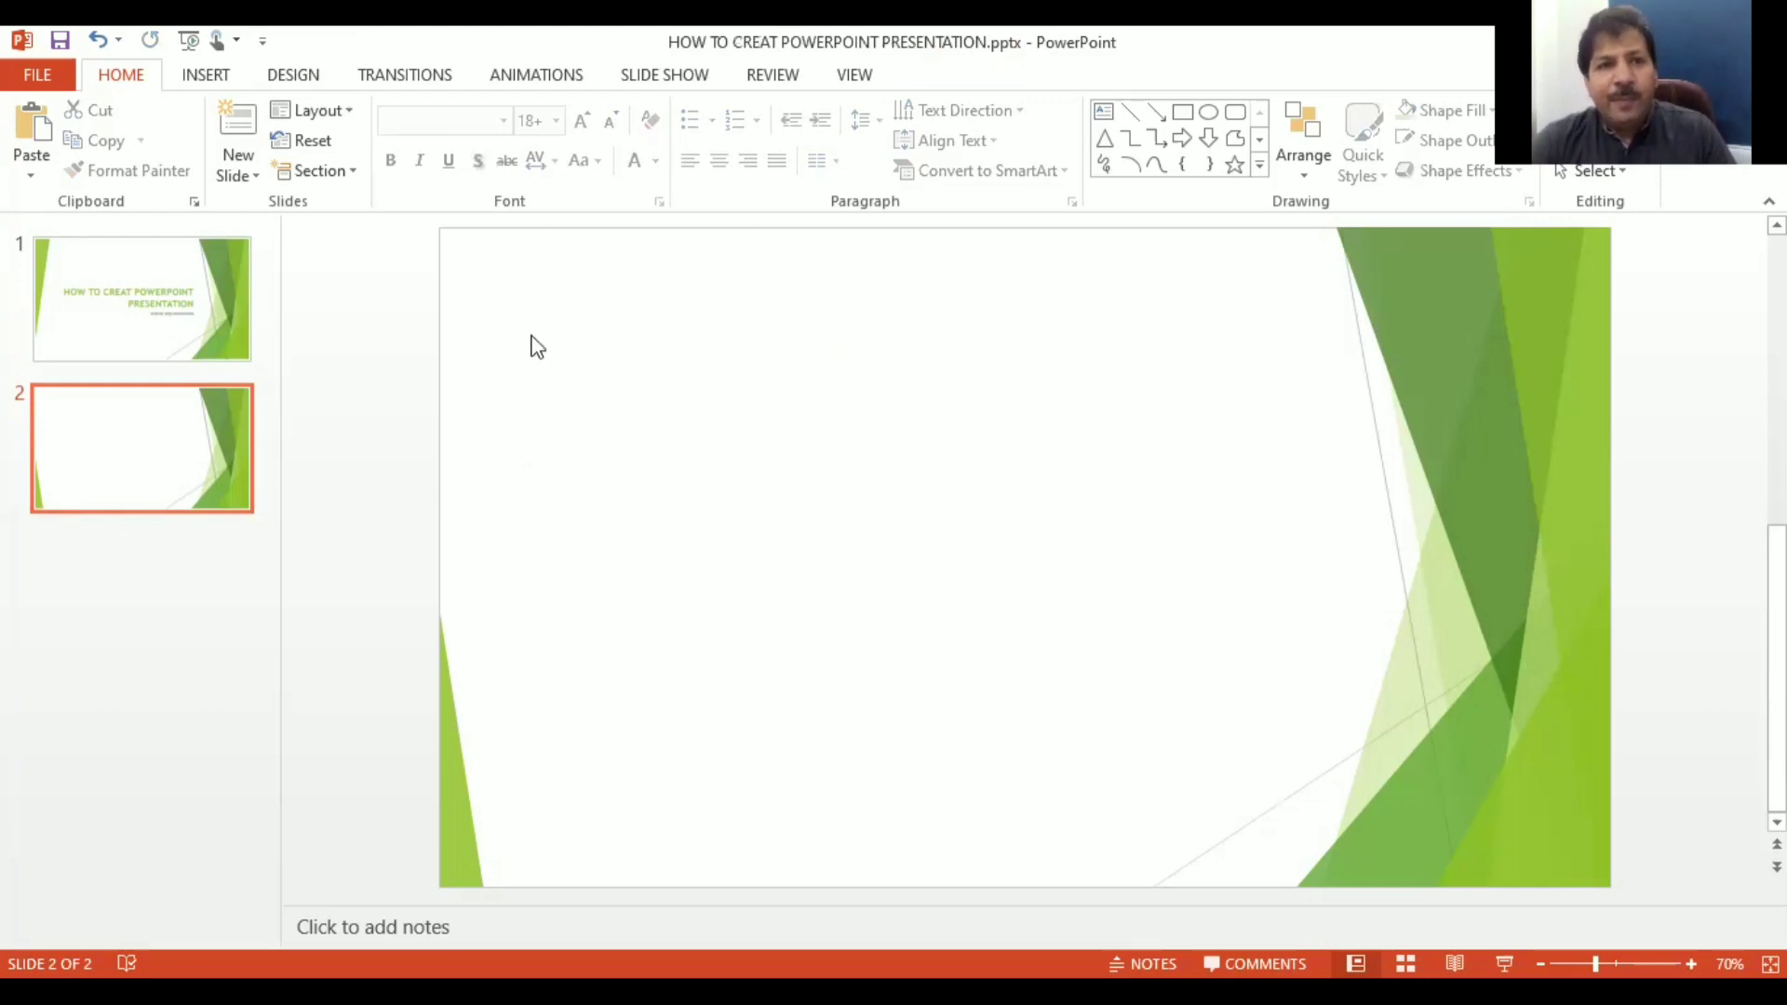
Step: Draw a text box across the top of slide 2, paste 'HOW TO CREAT POWERPOINT PRESENTATION', and center it
click(197, 74)
click(986, 135)
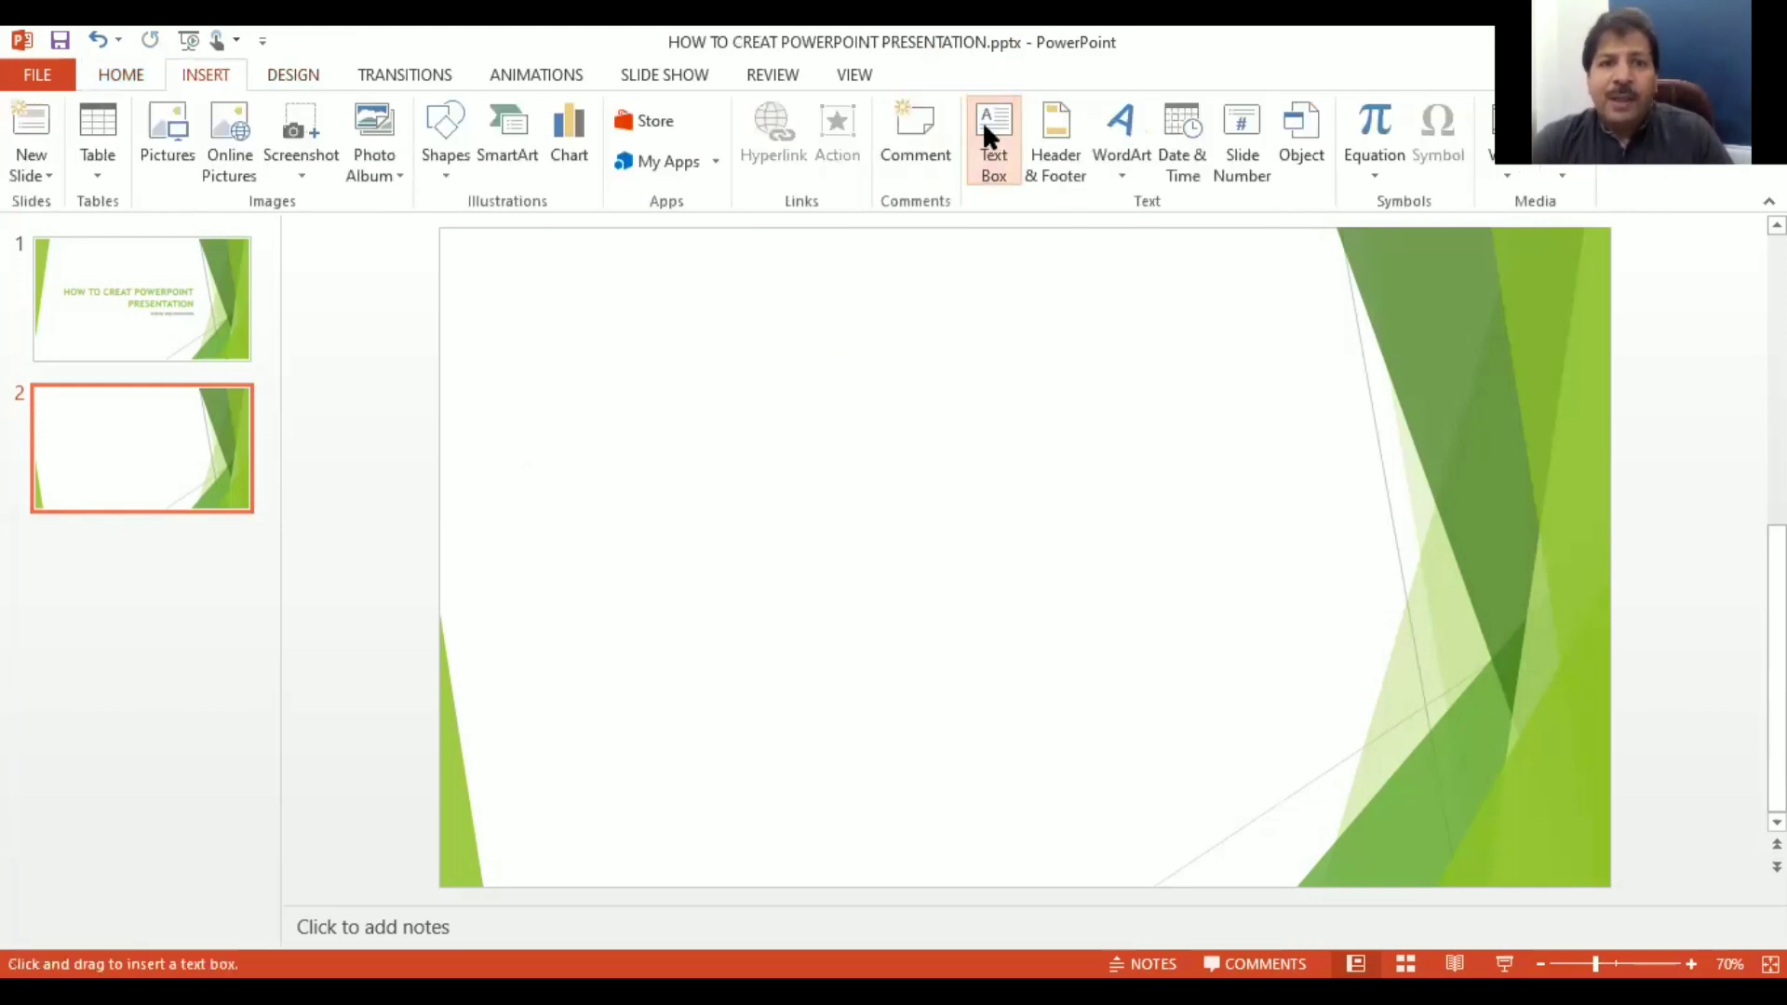
mouse_move(544, 280)
mouse_down()
mouse_move(621, 363)
mouse_move(1309, 360)
mouse_up()
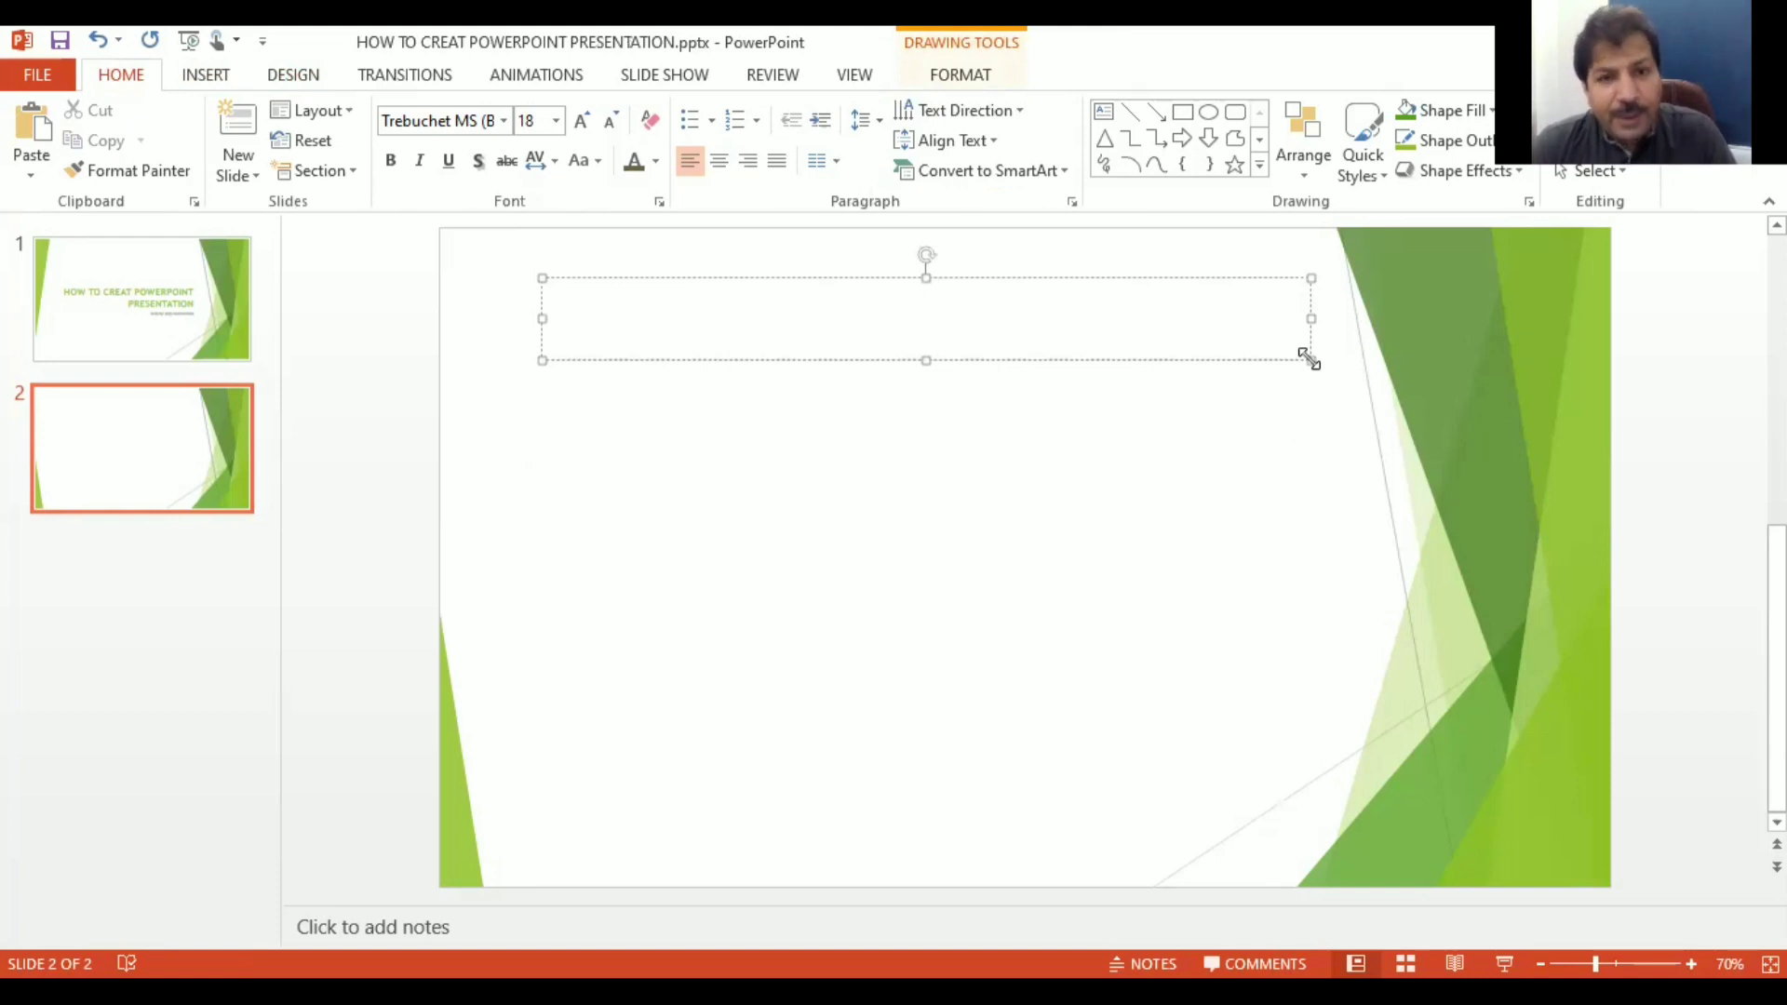
text(HOW TO CREAT POWERPOINT PRESENTATION)
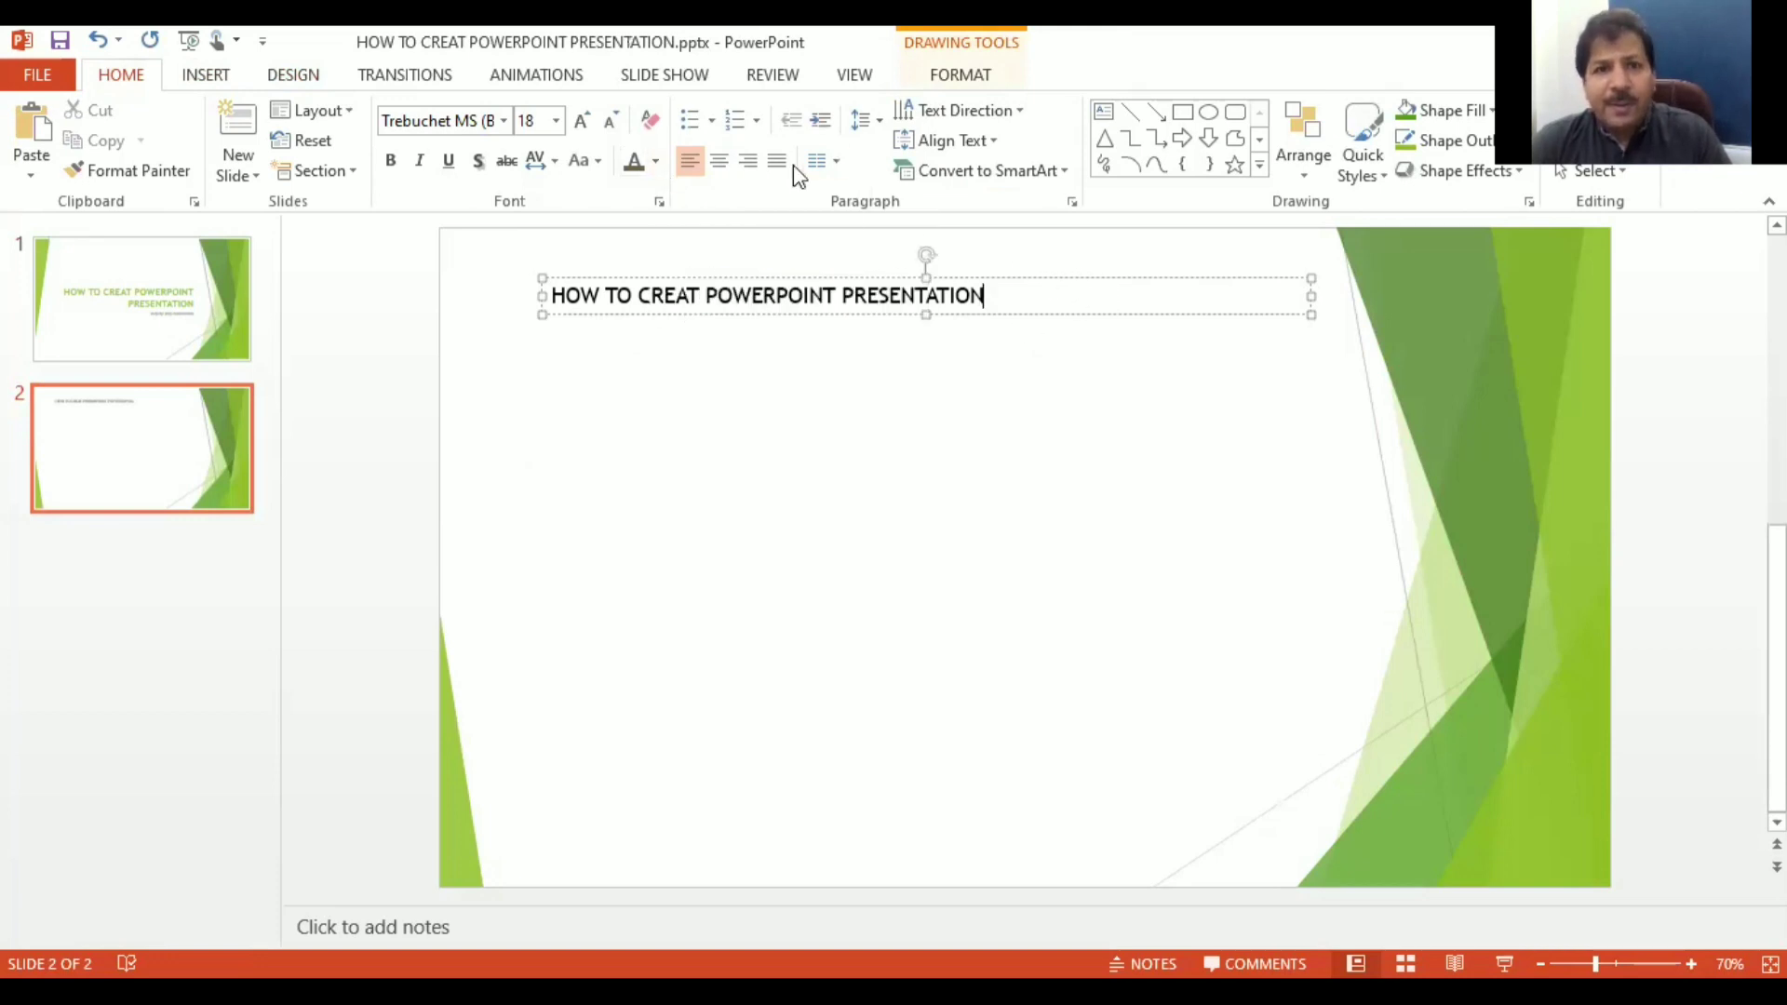
click(720, 165)
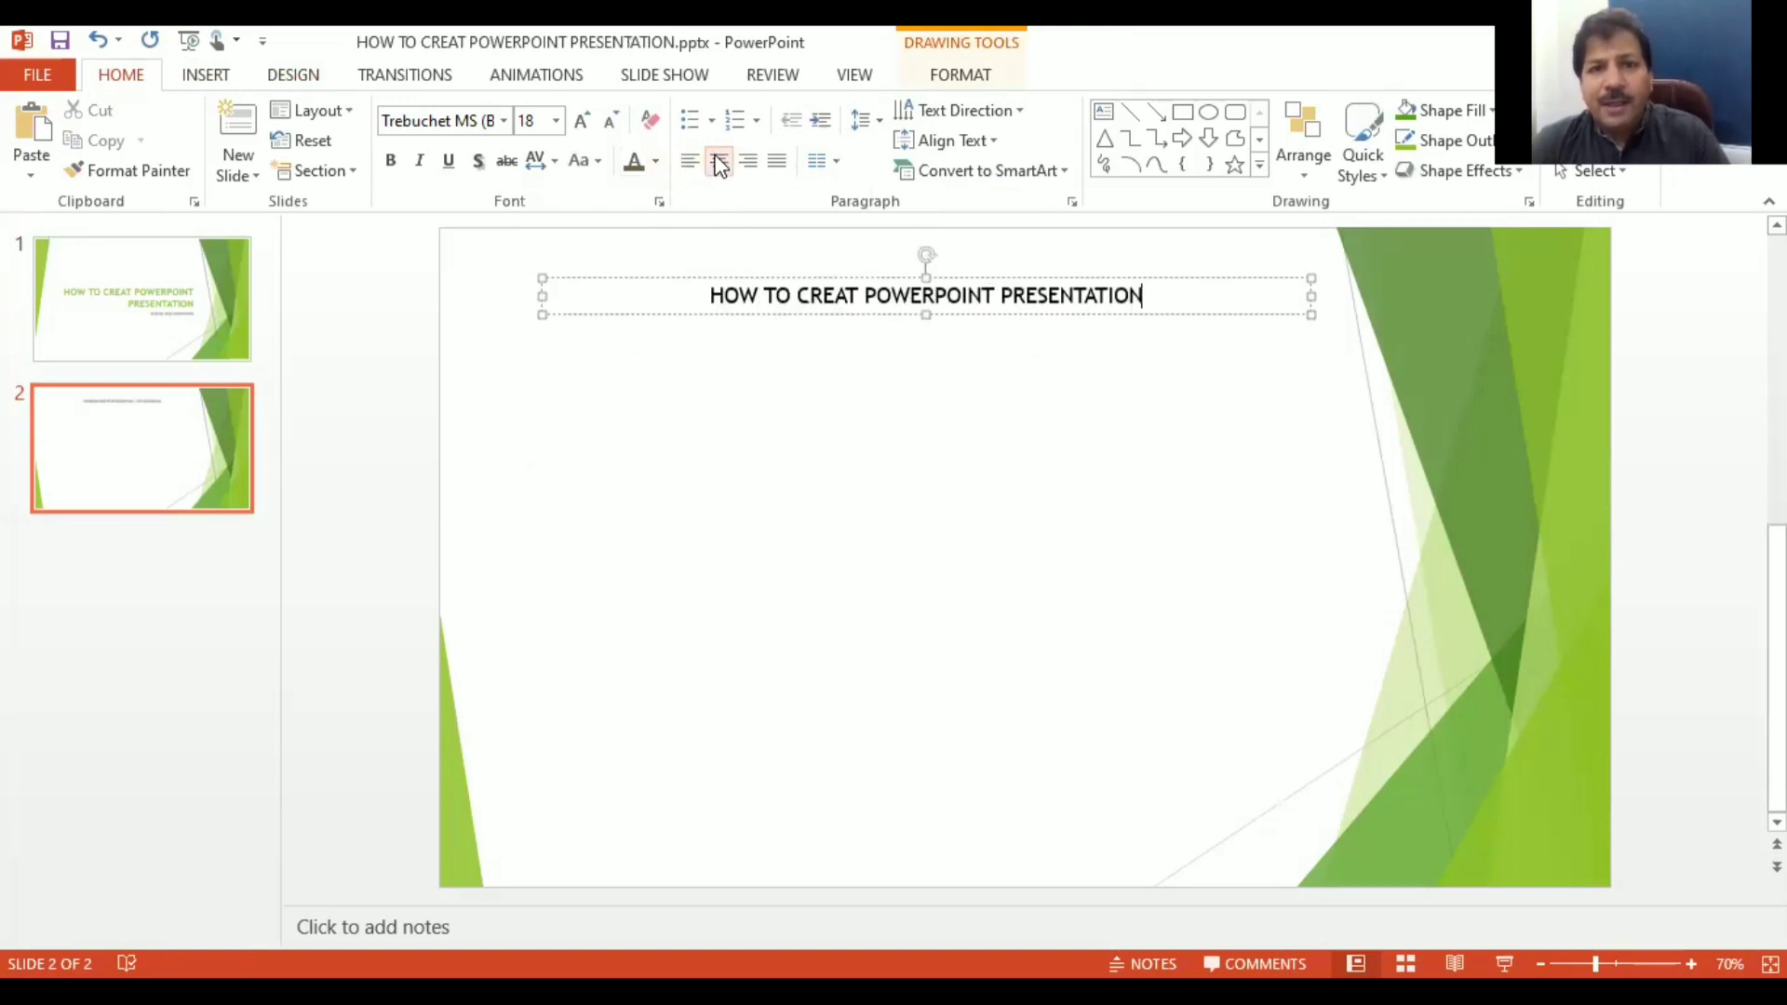
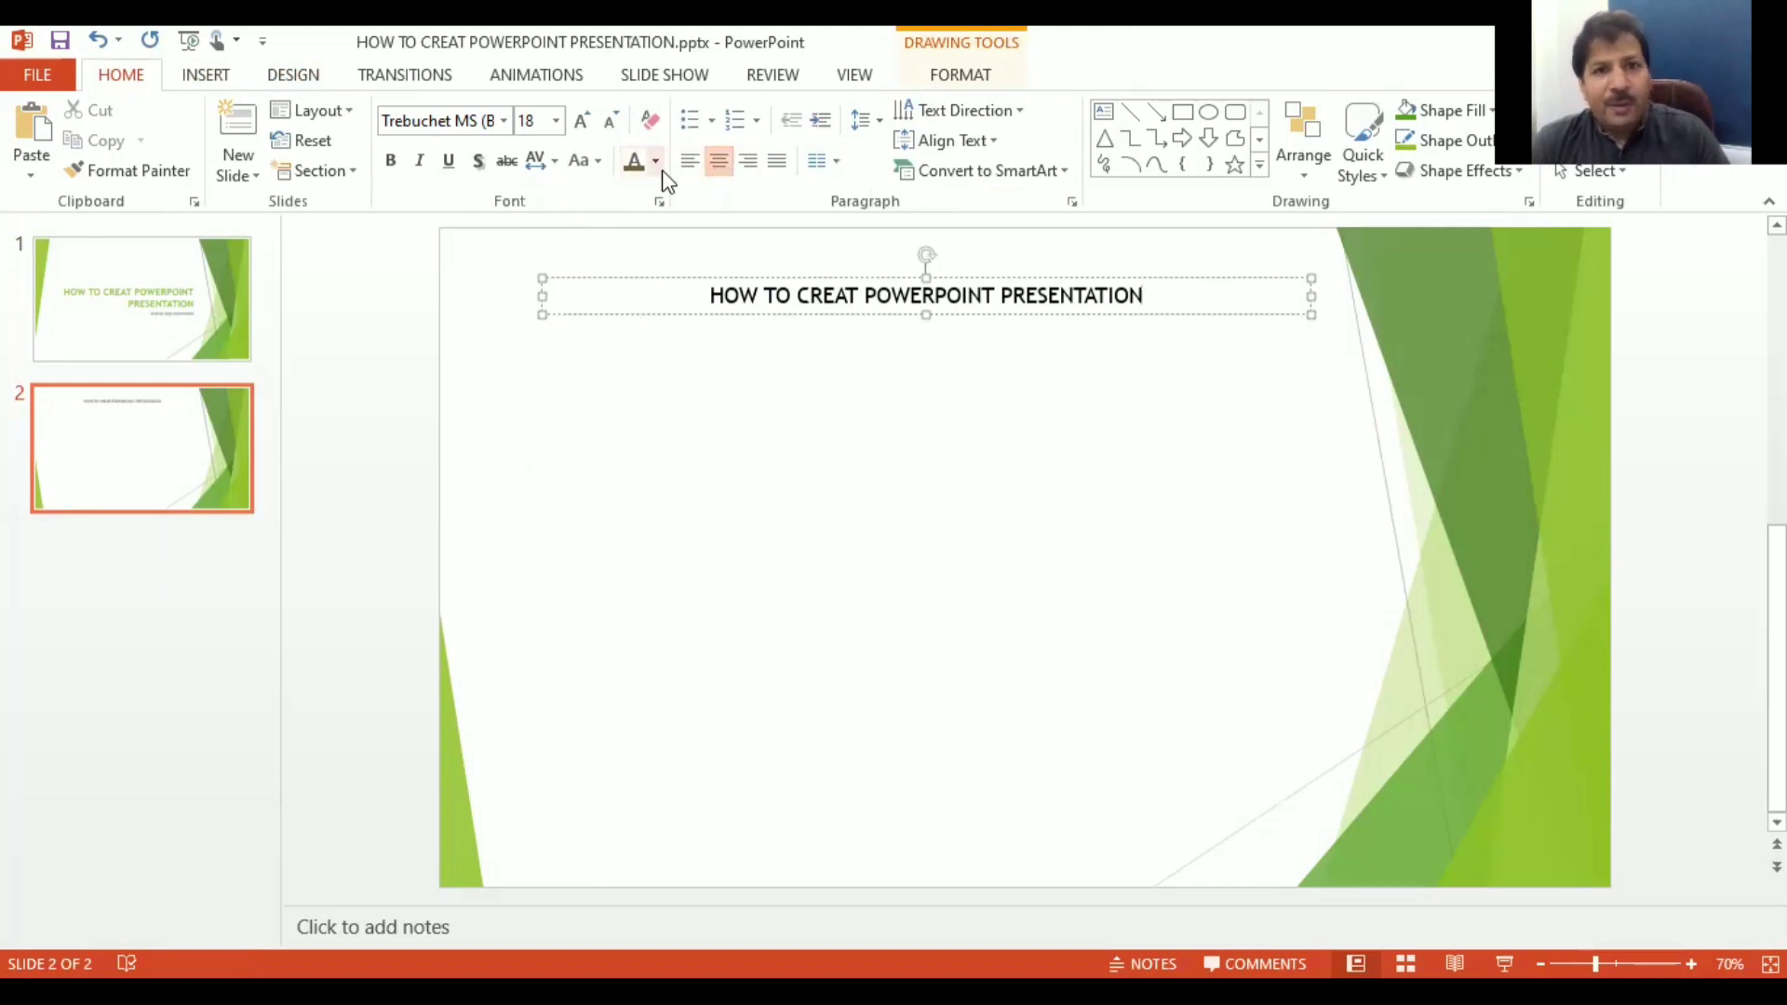
Step: Color the title 'HOW TO CREATE POWERPOINT PRESENTATION' in the dark green theme font colour
click(656, 162)
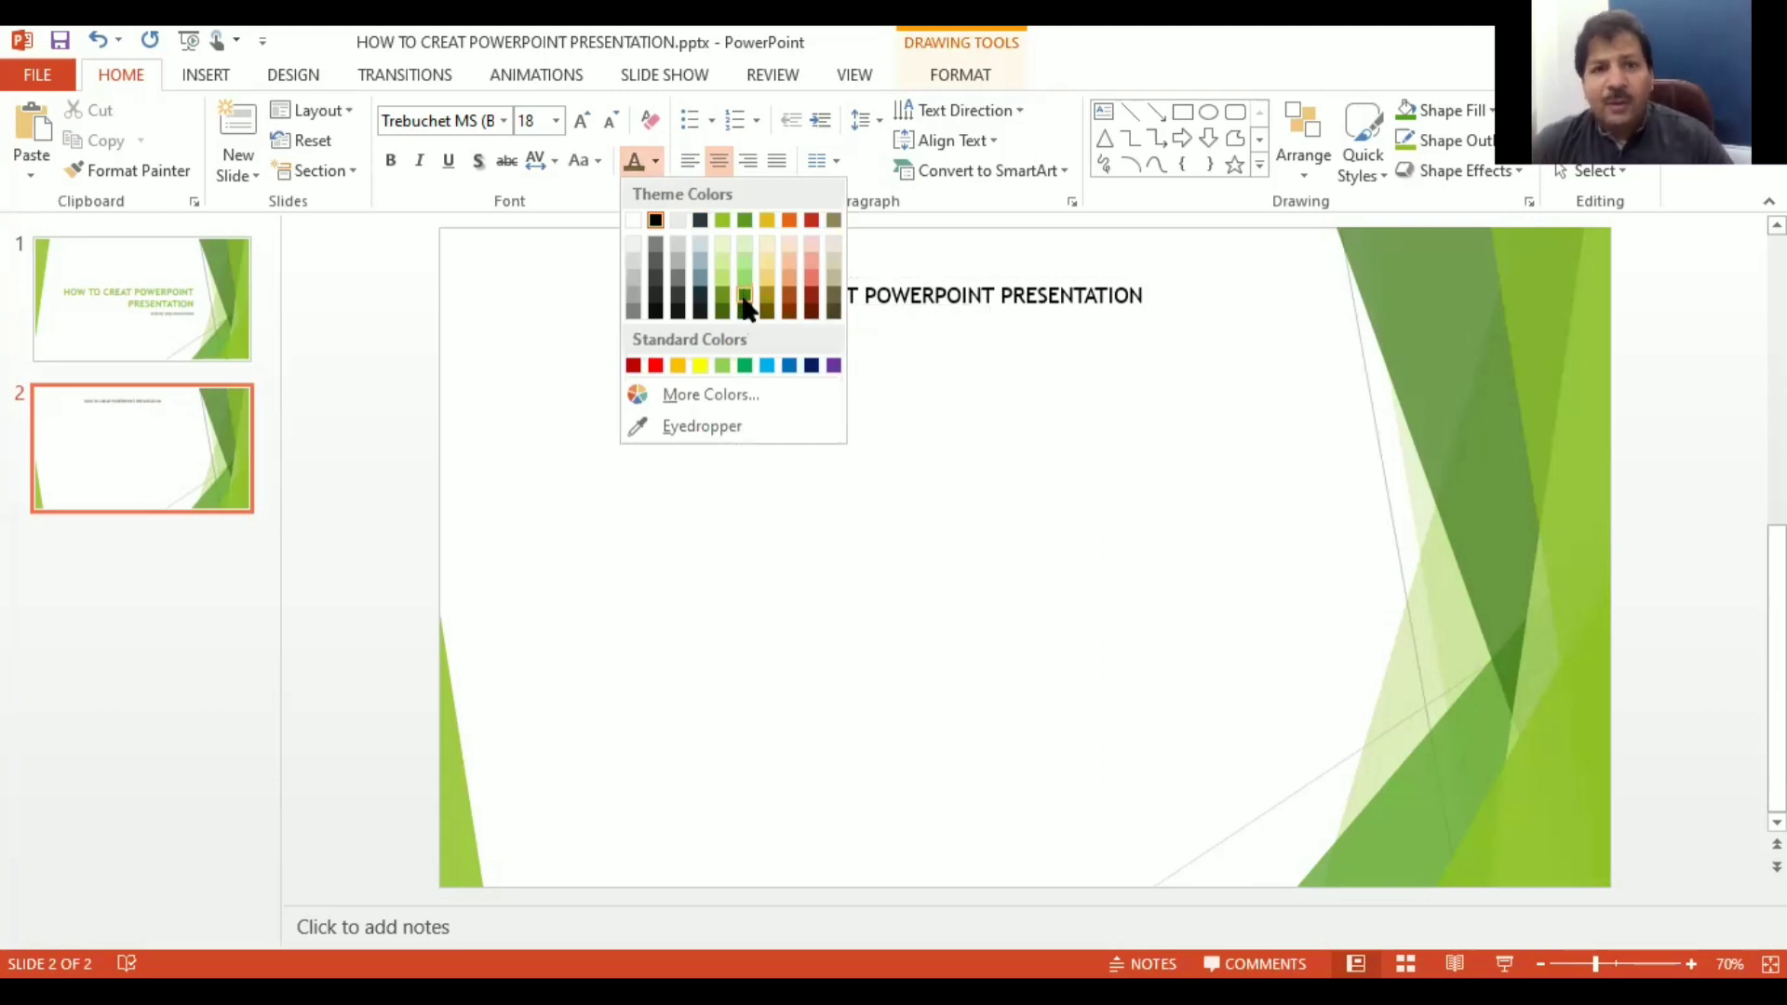
click(744, 298)
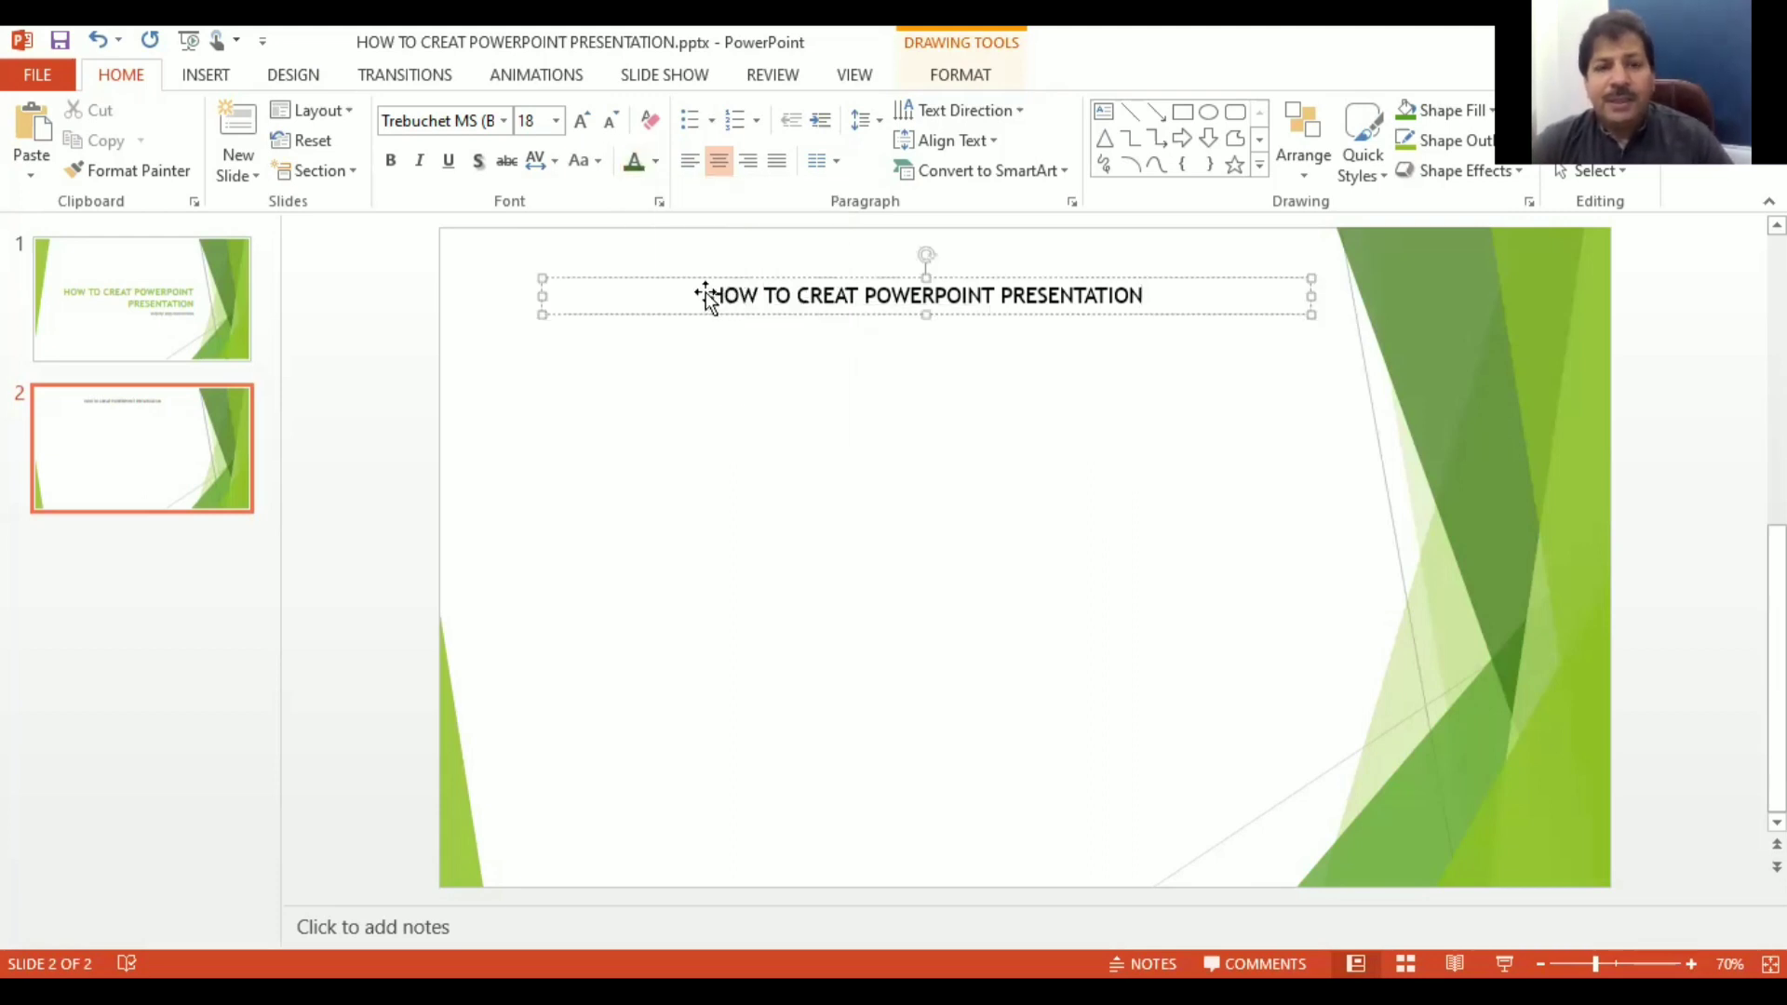
drag(738, 303, 1172, 359)
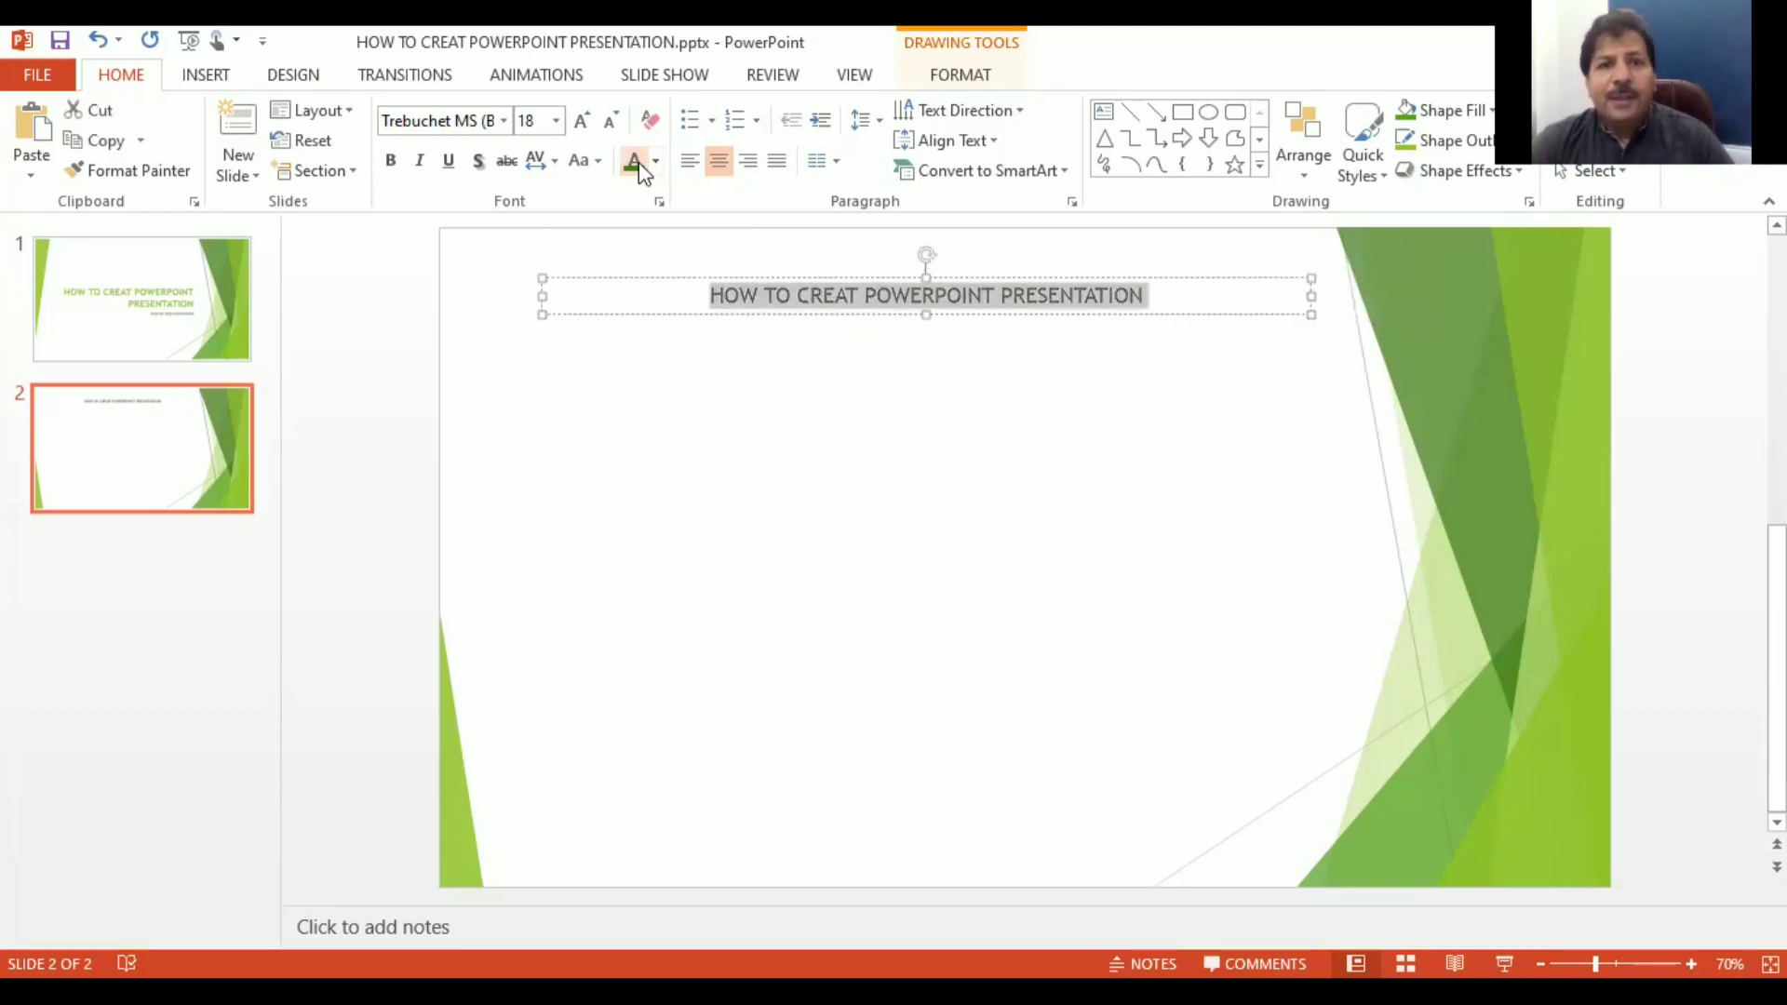
click(658, 367)
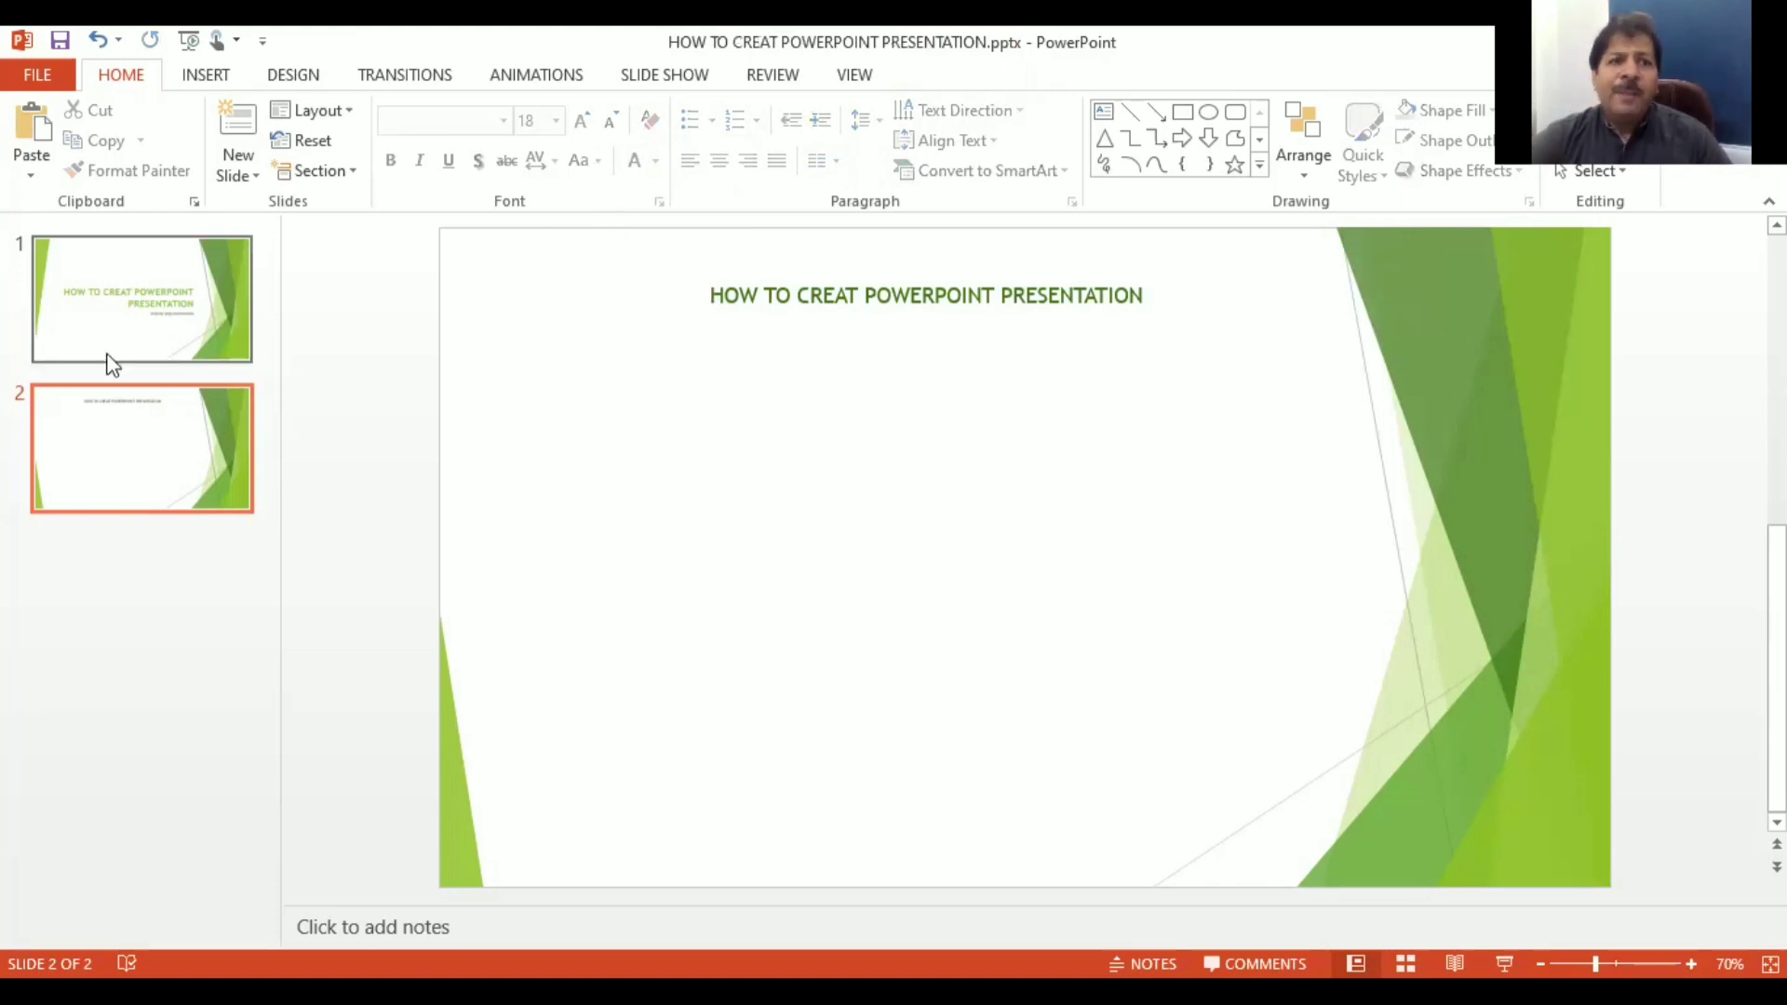
click(144, 344)
Step: Correct CREAT to CREATE in the title and set it in 28 pt Arial
click(817, 515)
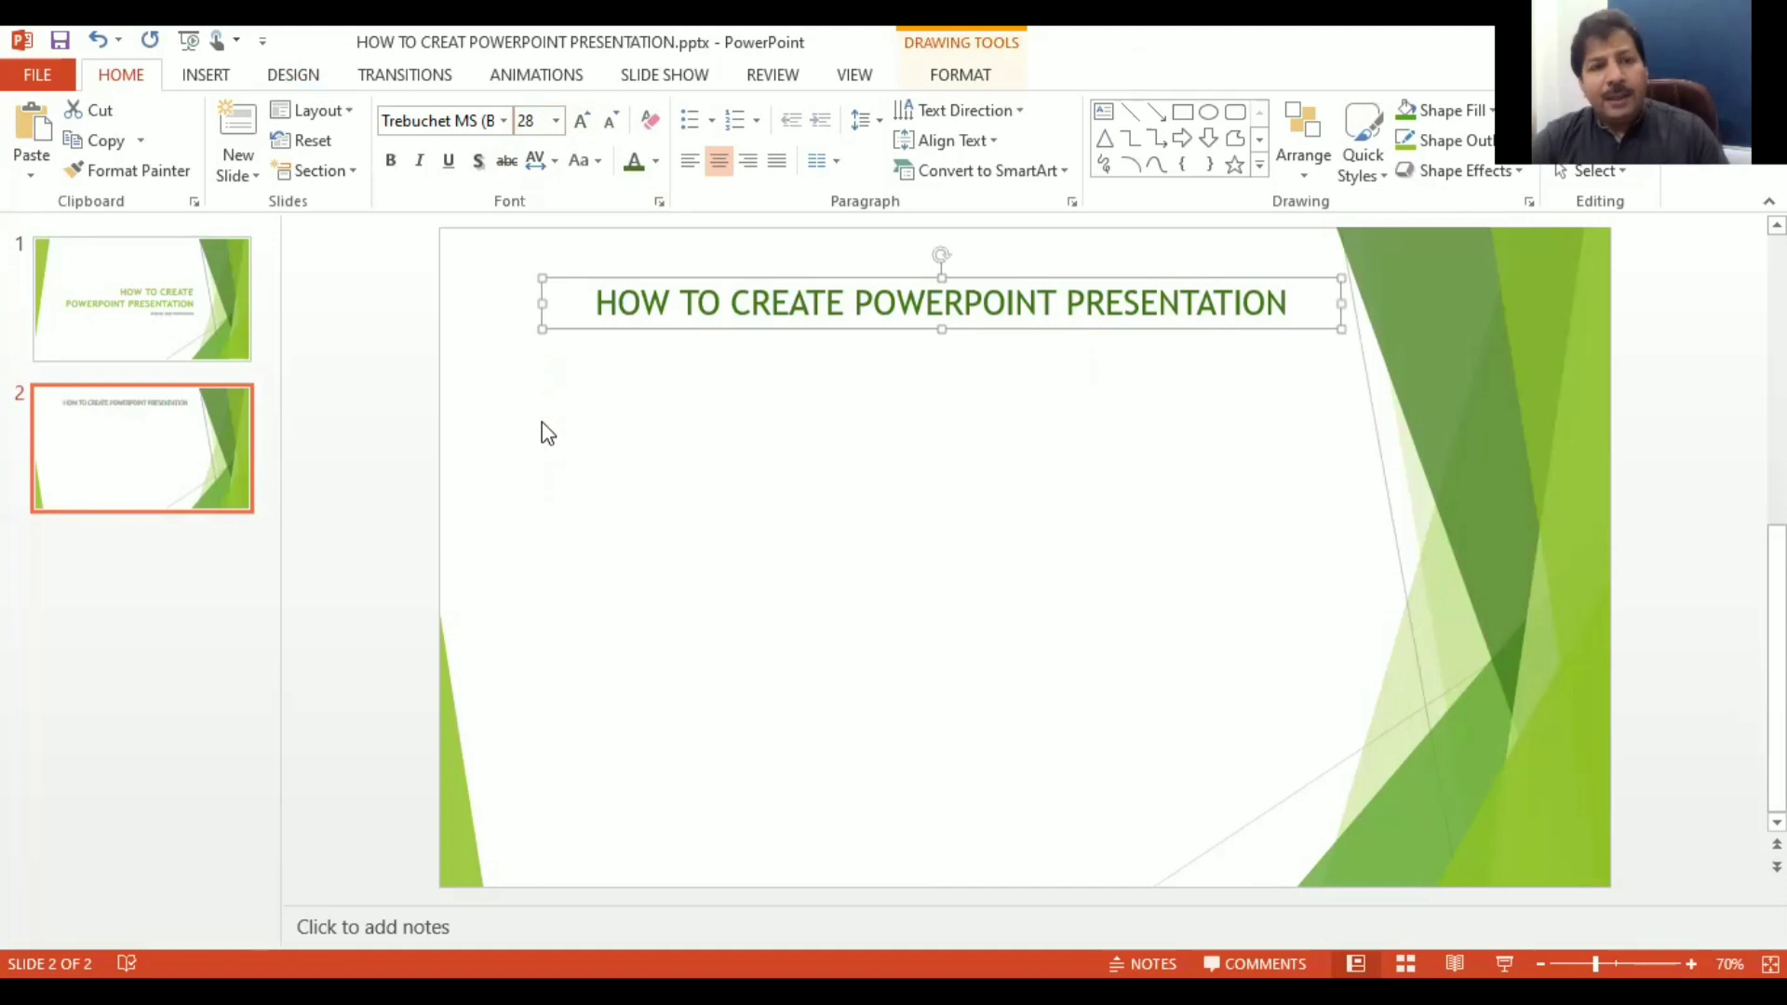
click(503, 121)
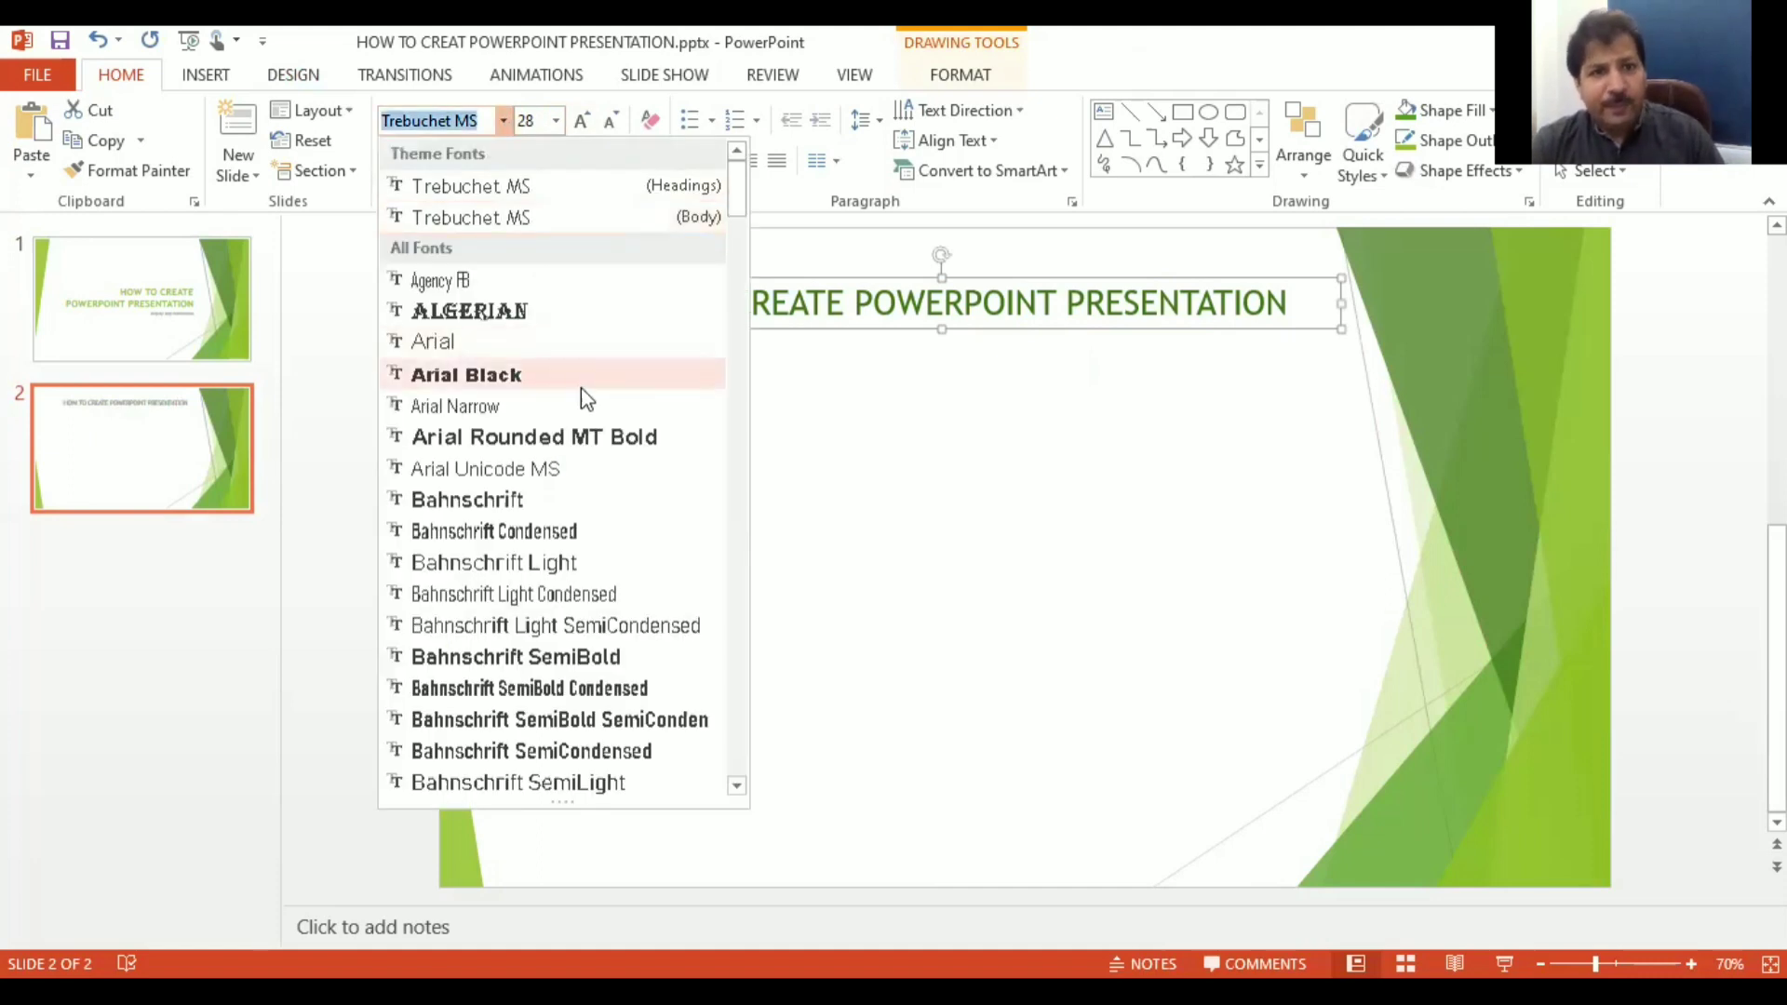
click(555, 348)
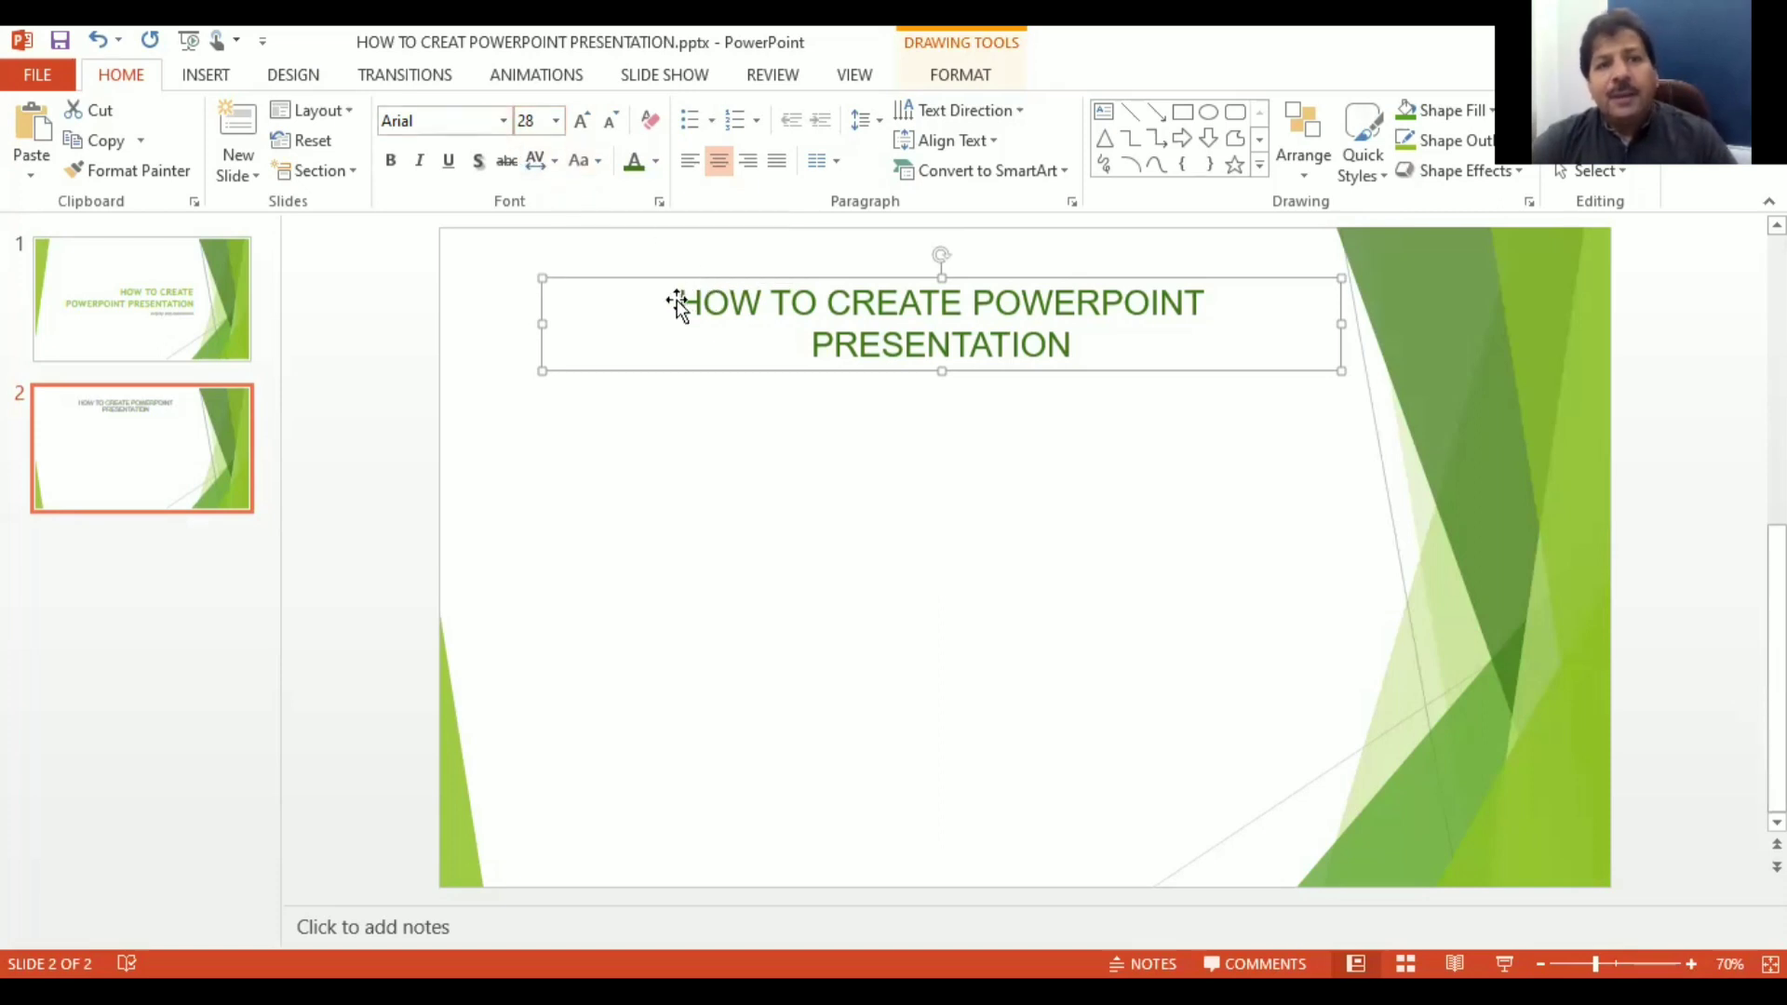
click(655, 434)
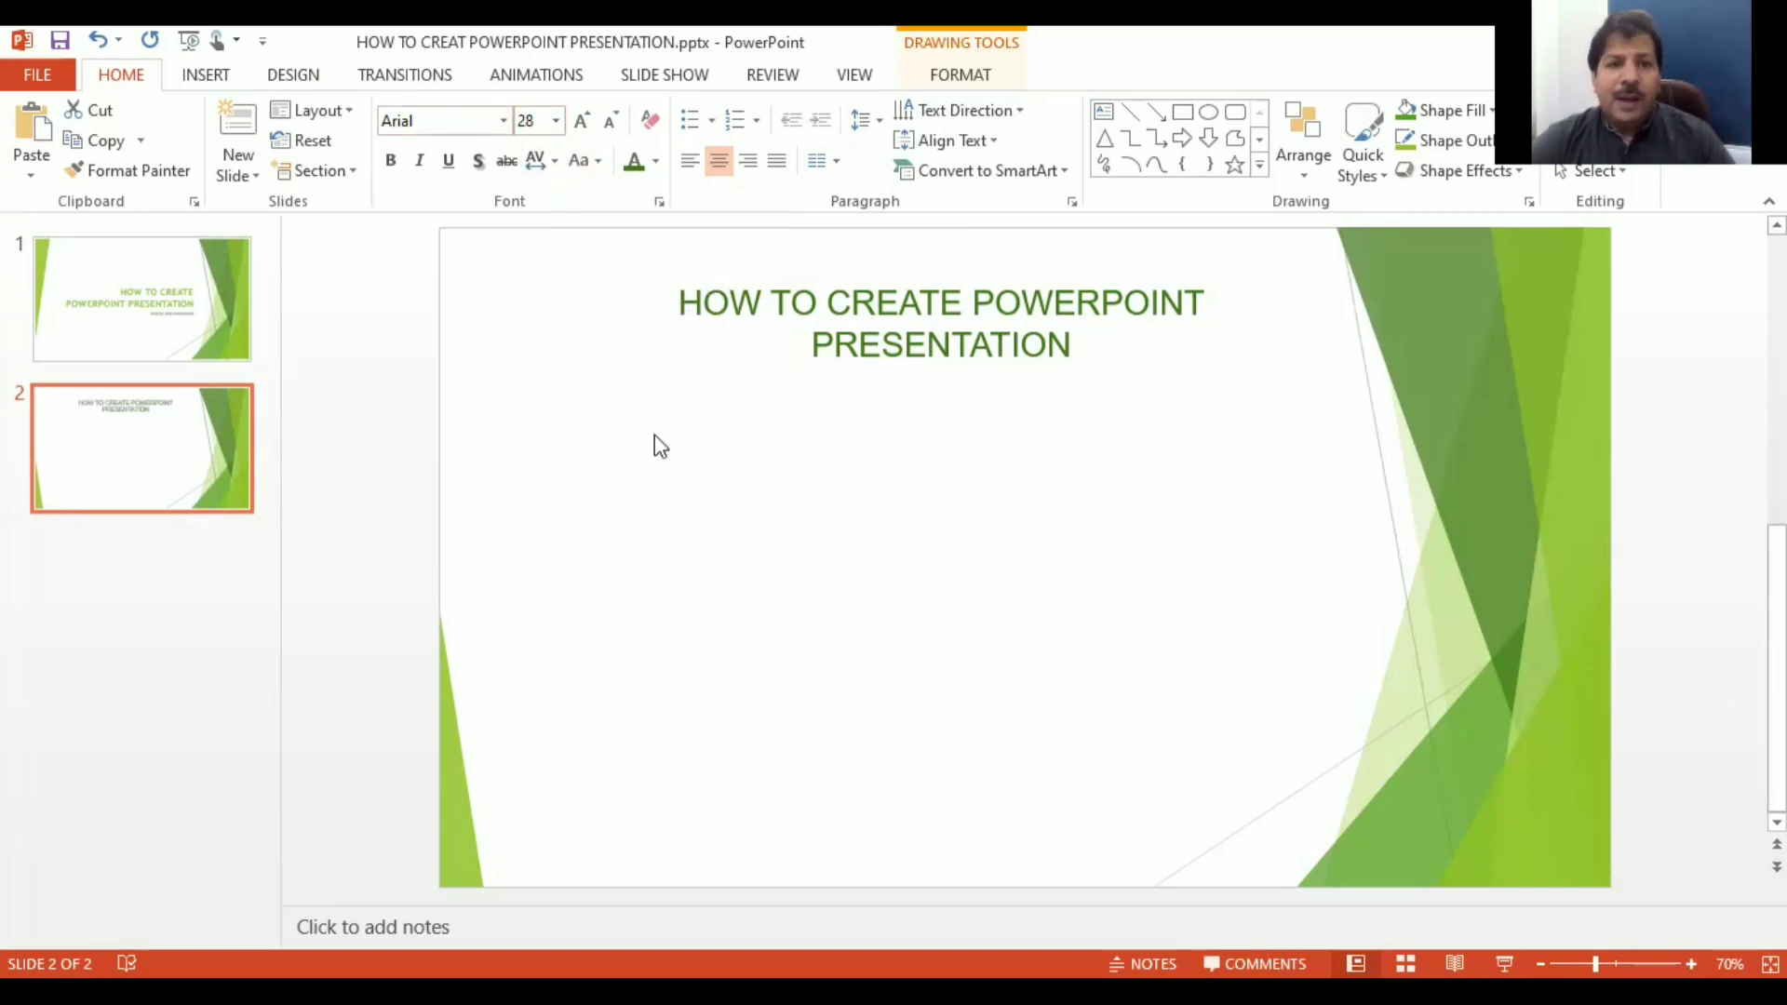
click(198, 75)
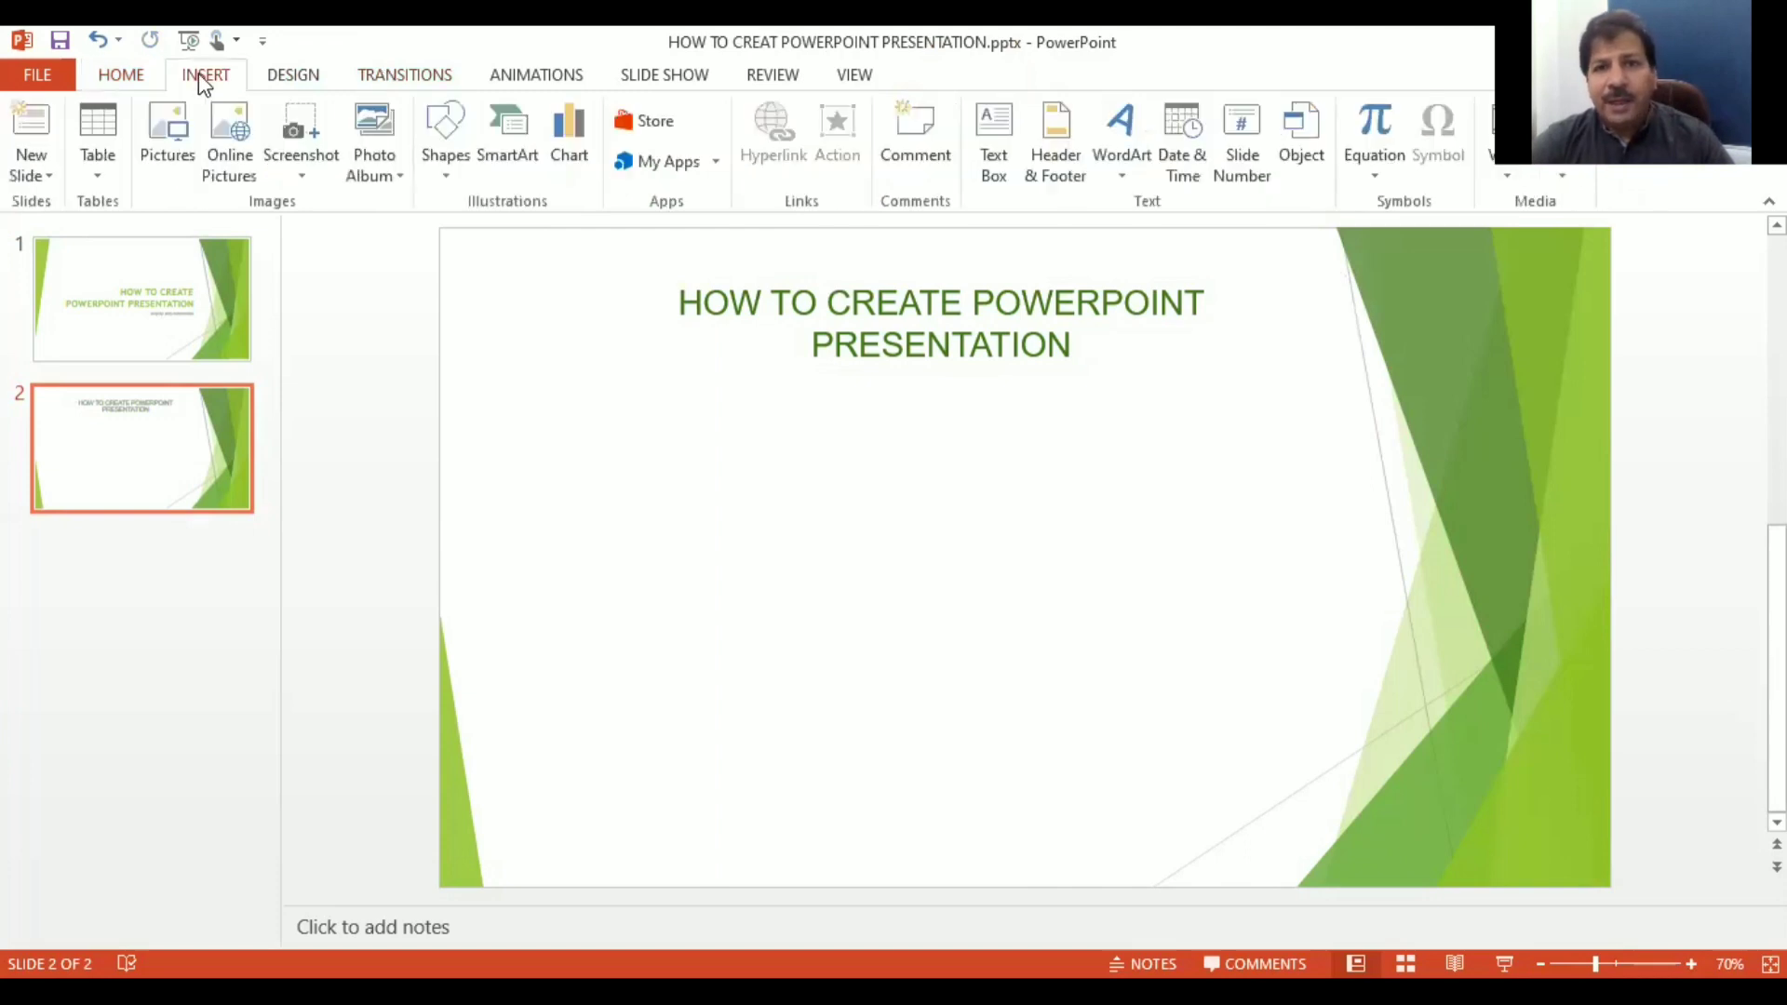
Step: Draw a new text box below the slide title
click(990, 156)
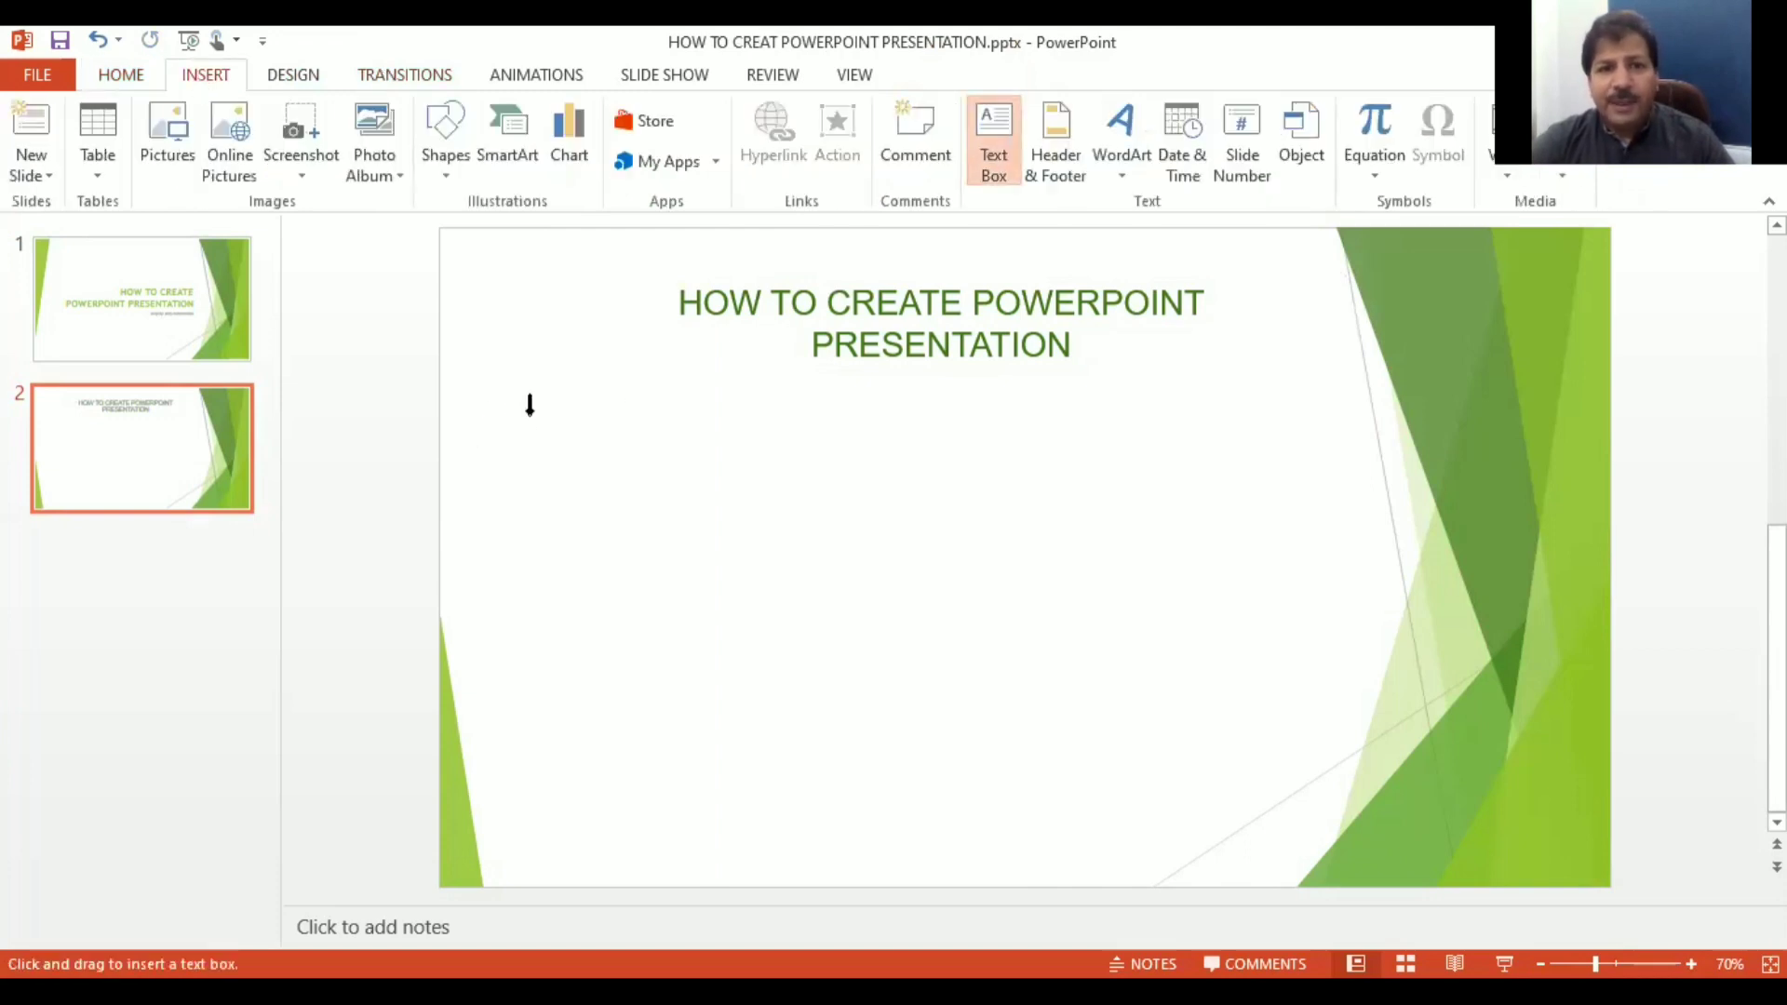
drag(529, 411, 1354, 686)
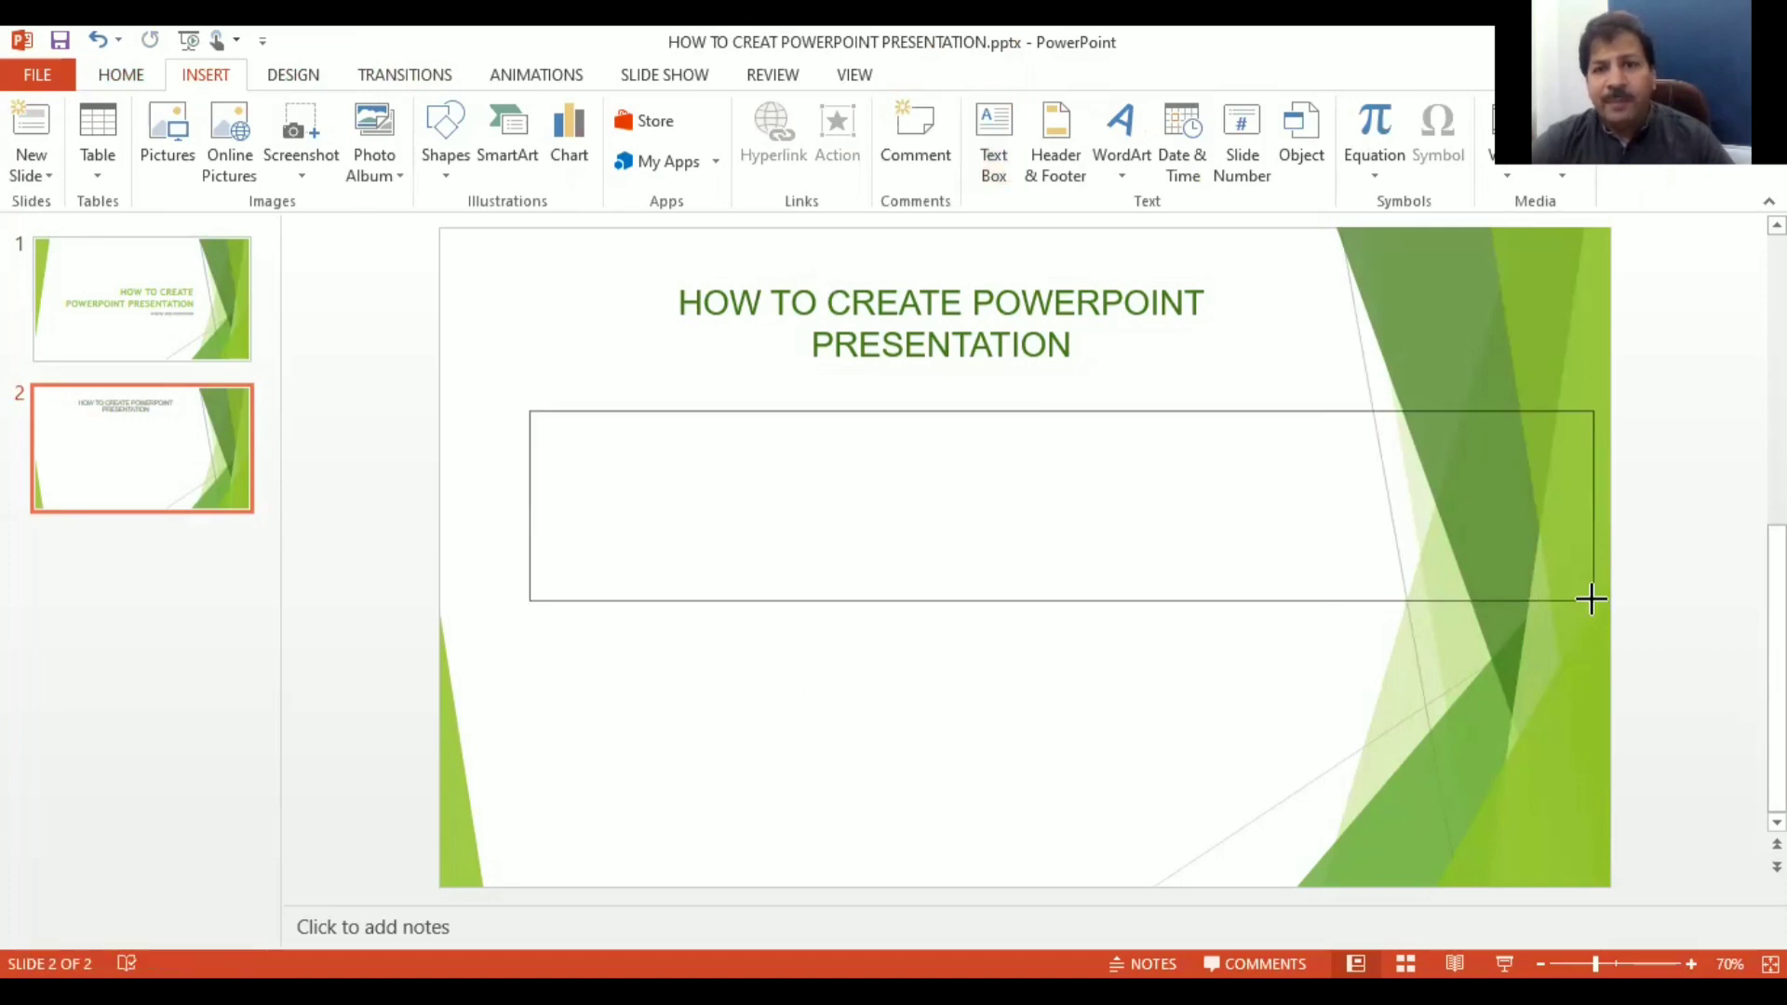
drag(1363, 769, 1366, 778)
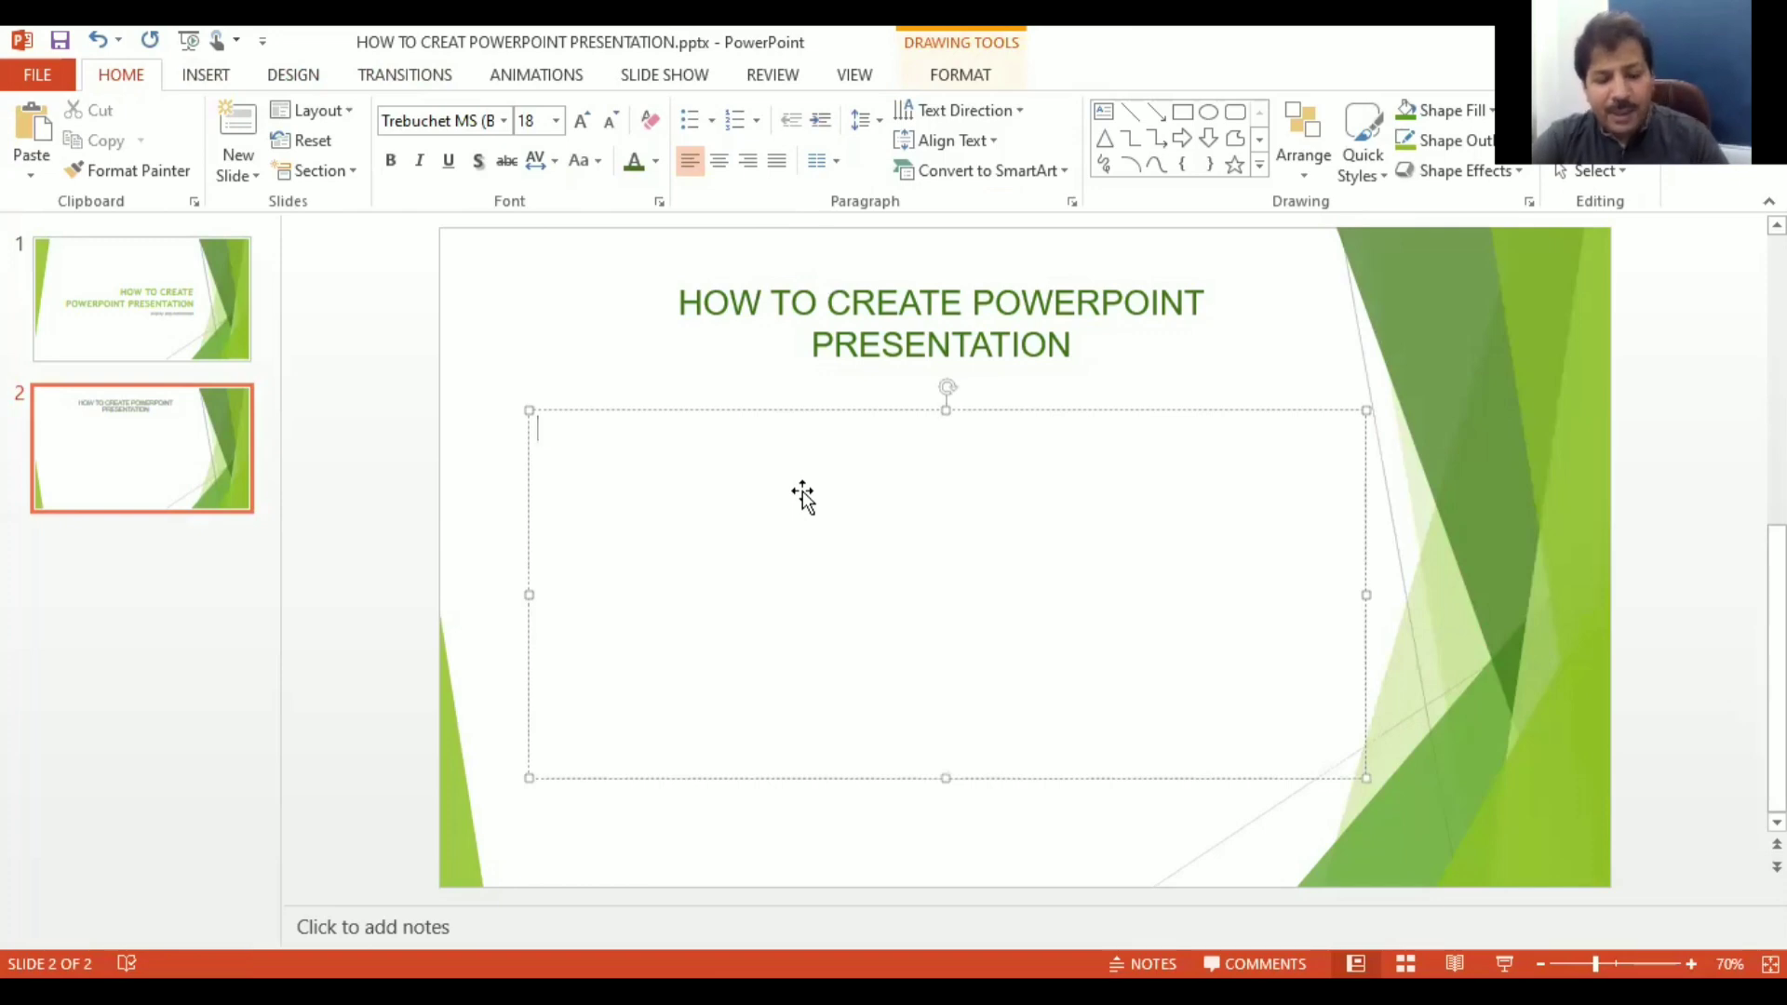
Step: Type How, Why and when on separate lines, undoing the extra blank lines
text(how)
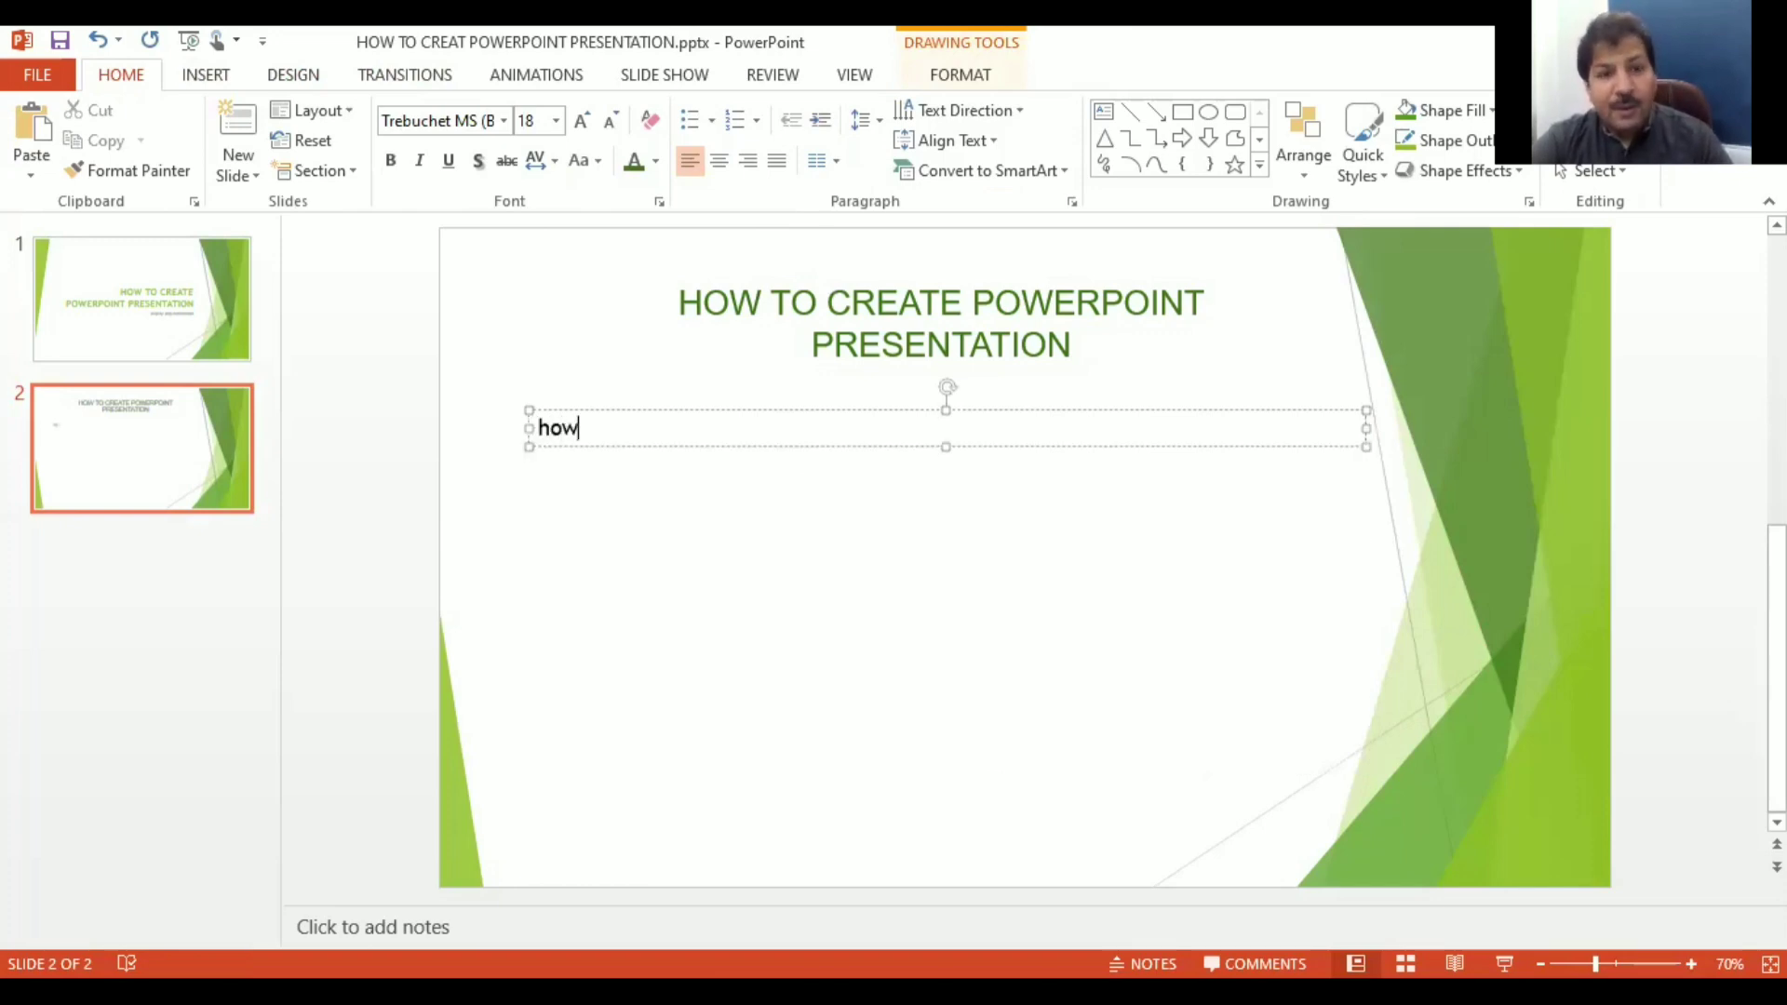
key(Return)
text(why)
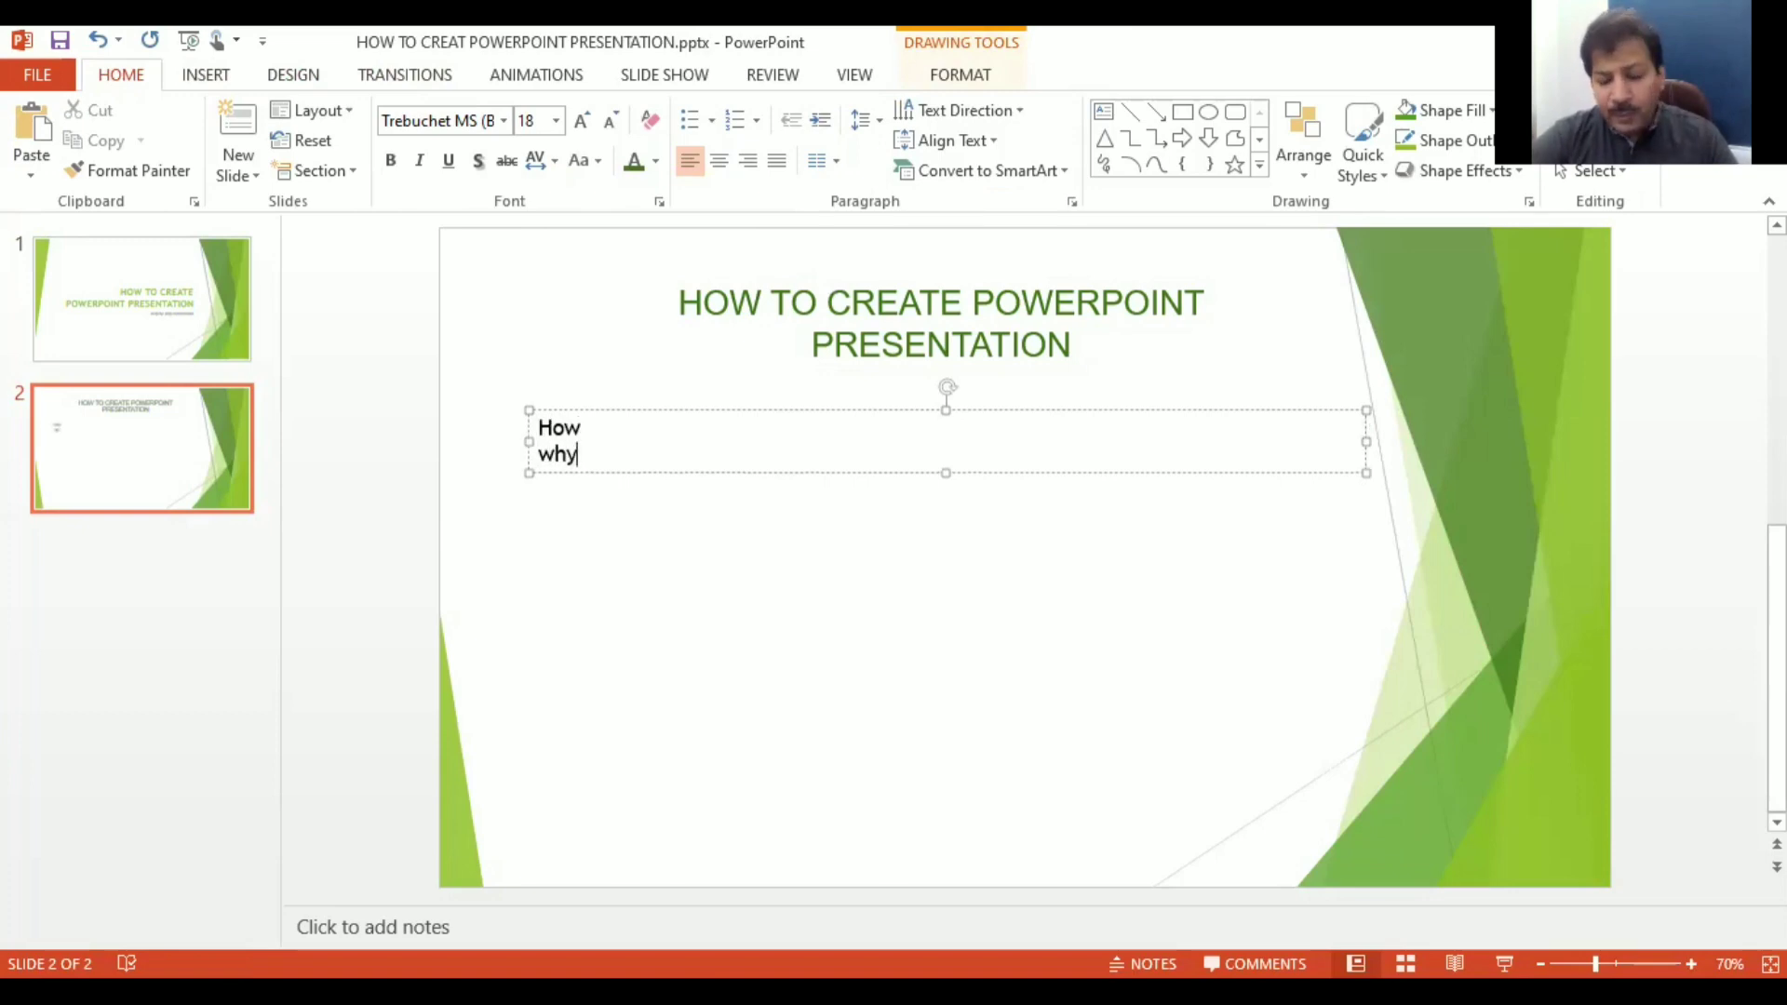
key(Return)
text(when)
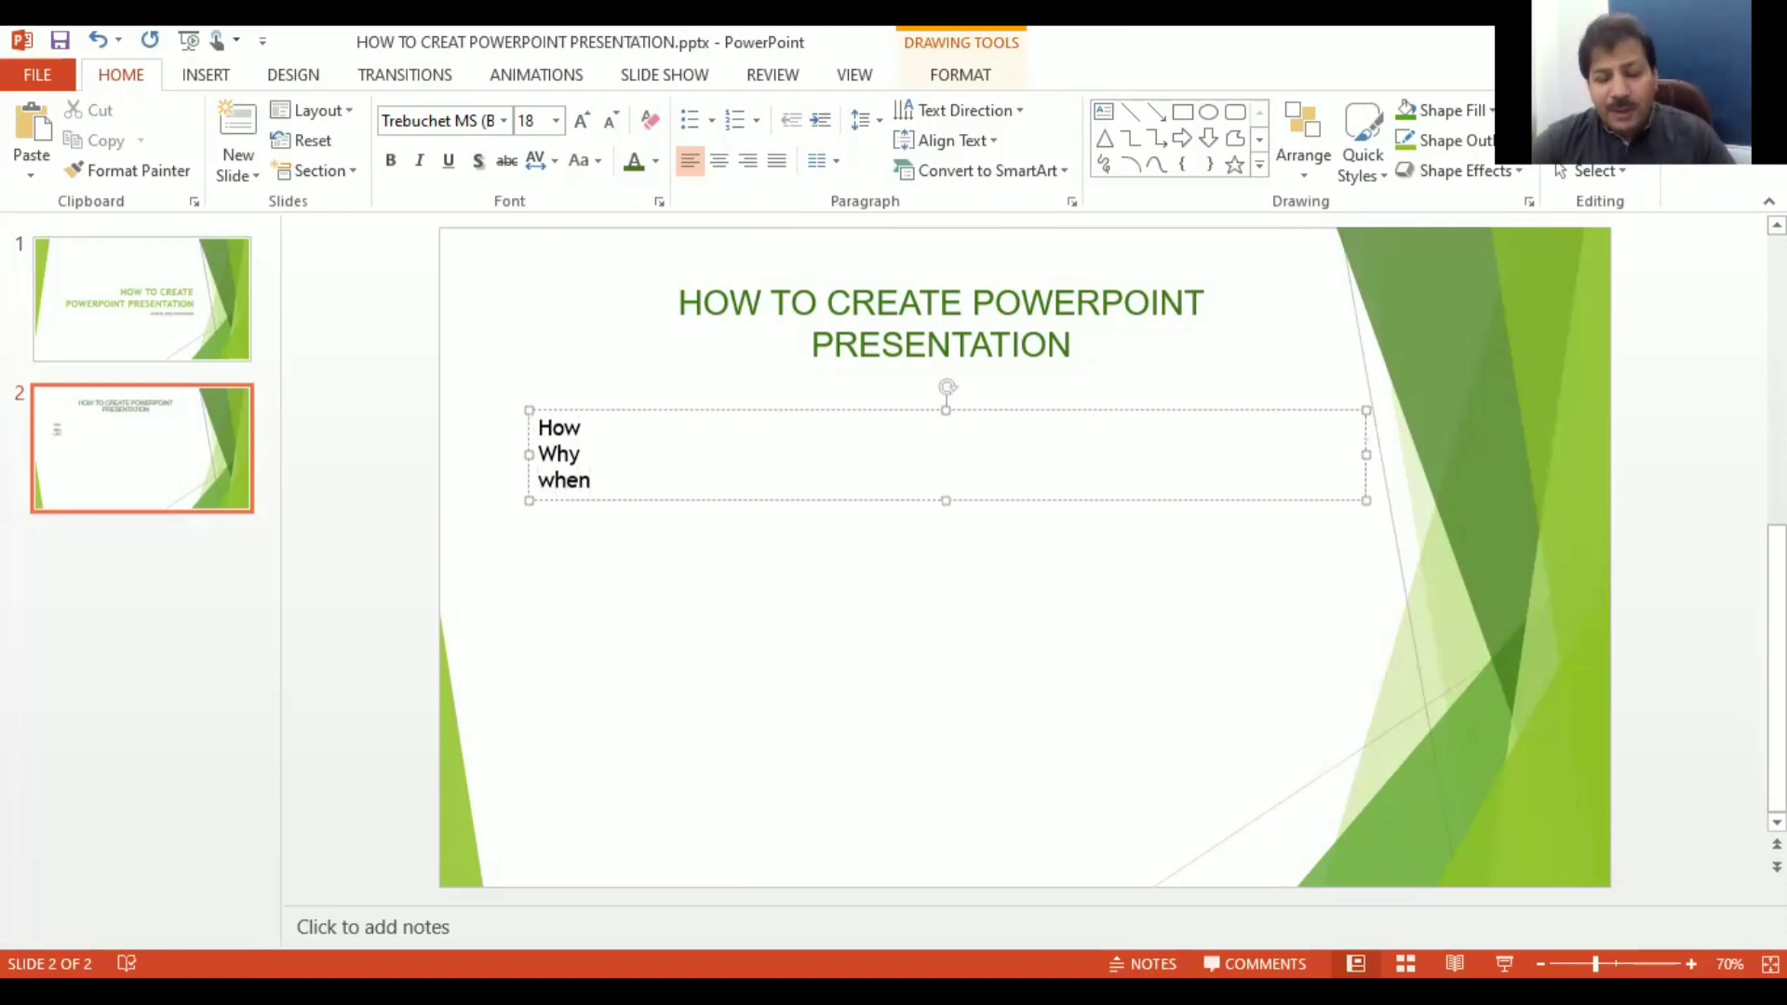
key(Return)
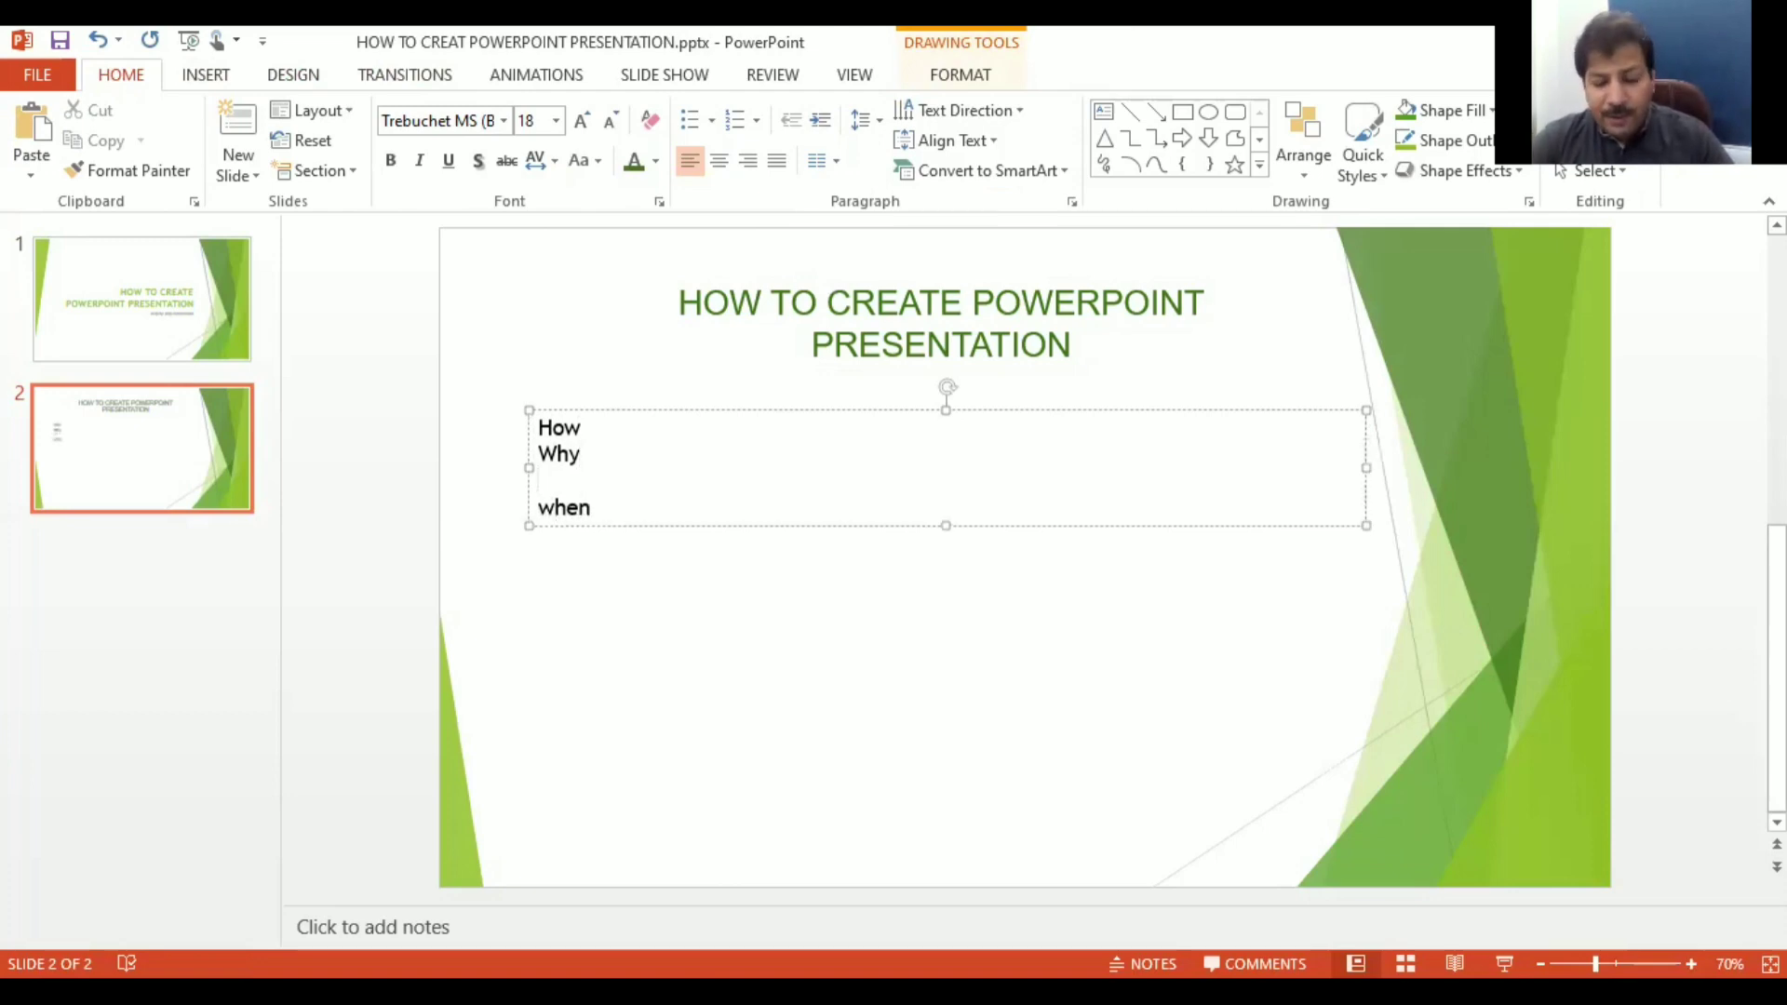
key(Return)
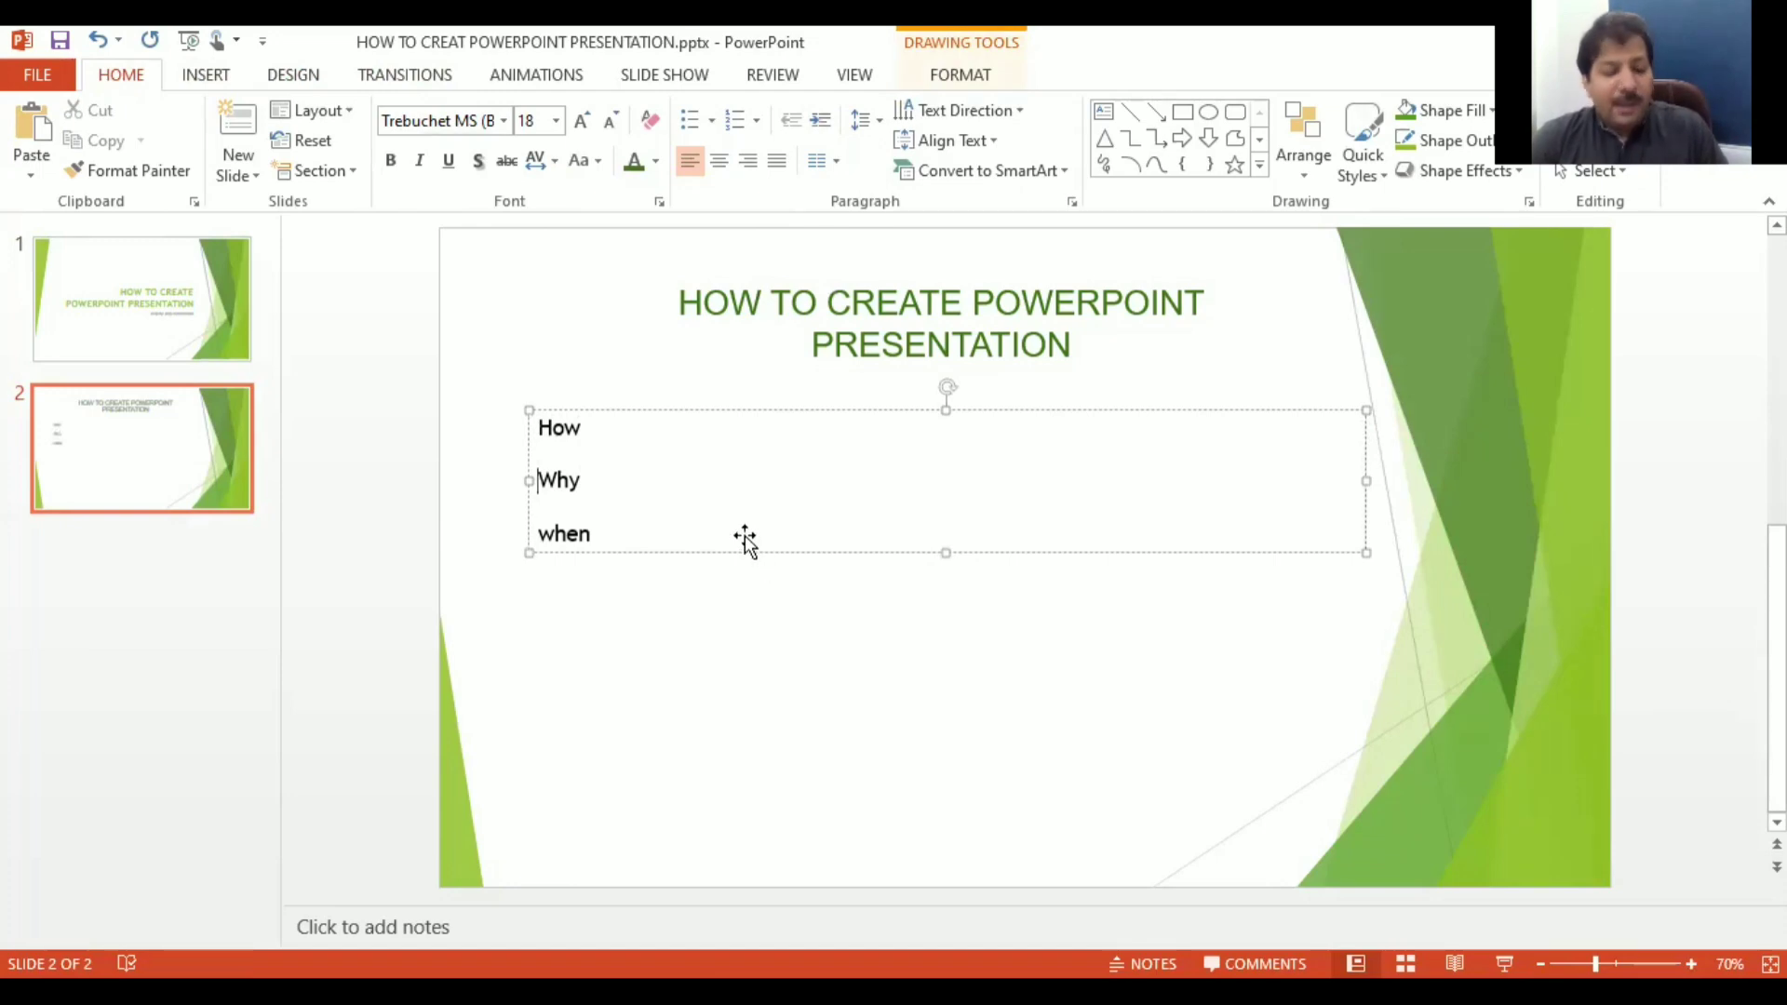
key(ctrl+z)
key(ctrl+z)
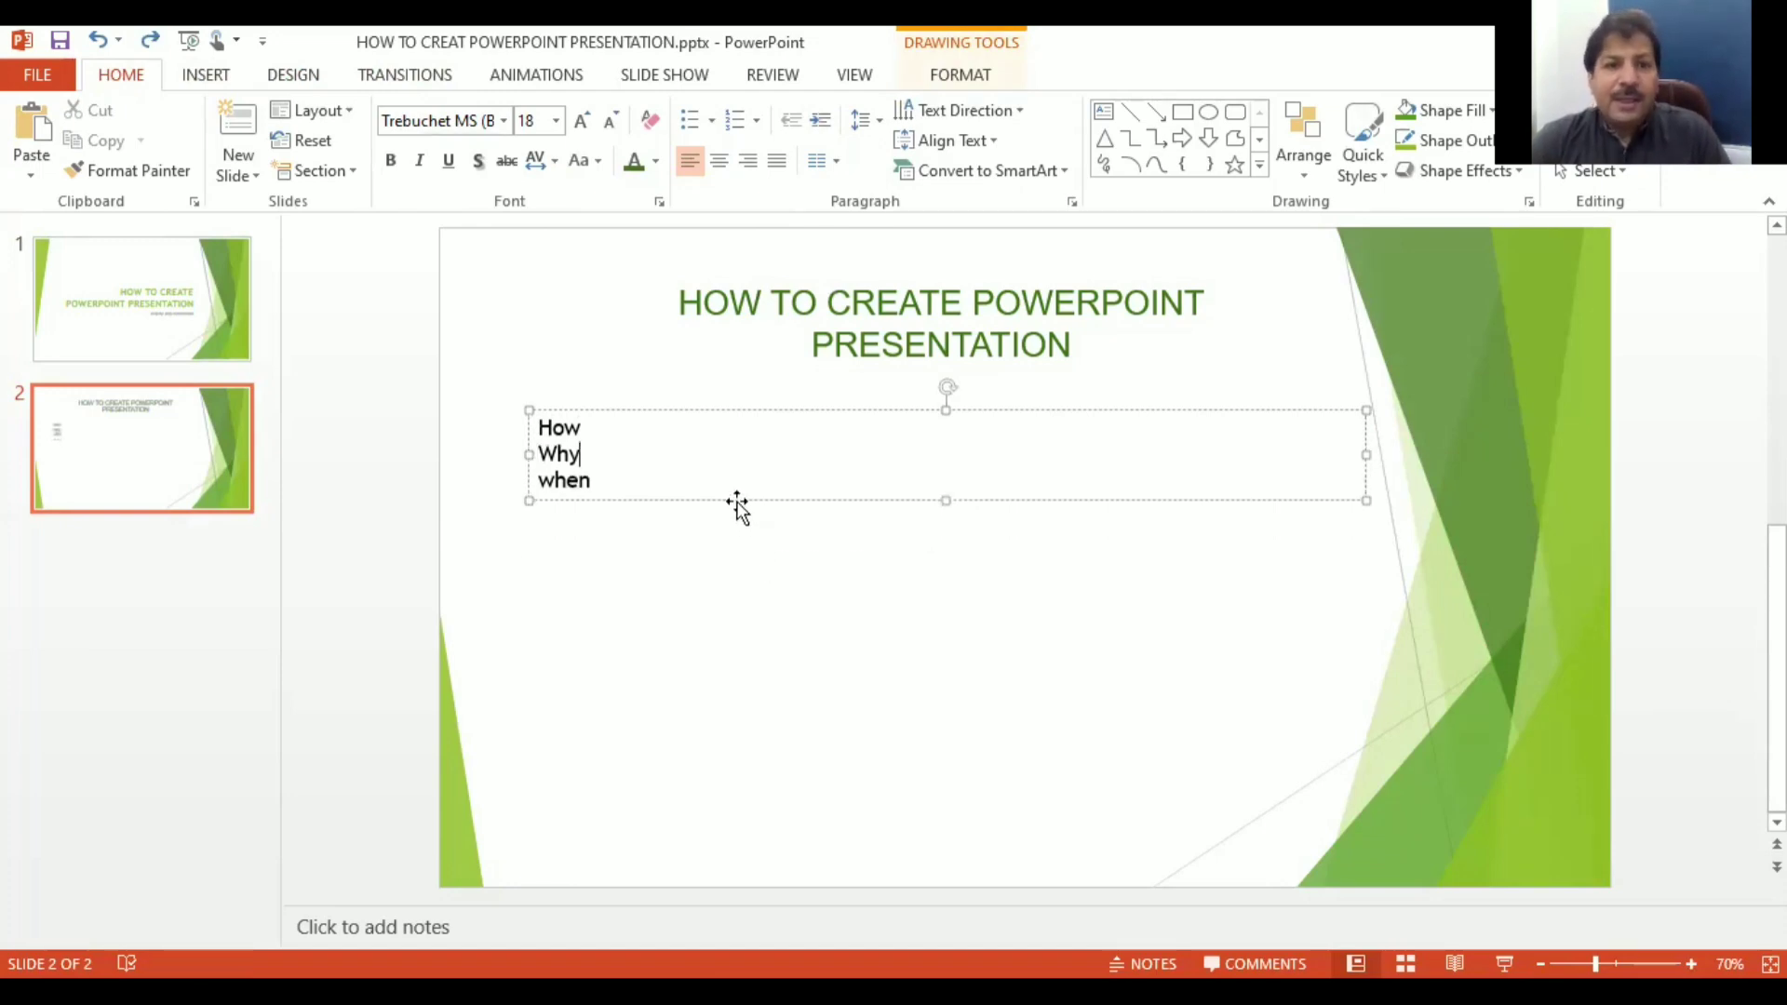
Step: Give the How, Why and when lines Double line spacing in the Paragraph settings
click(737, 501)
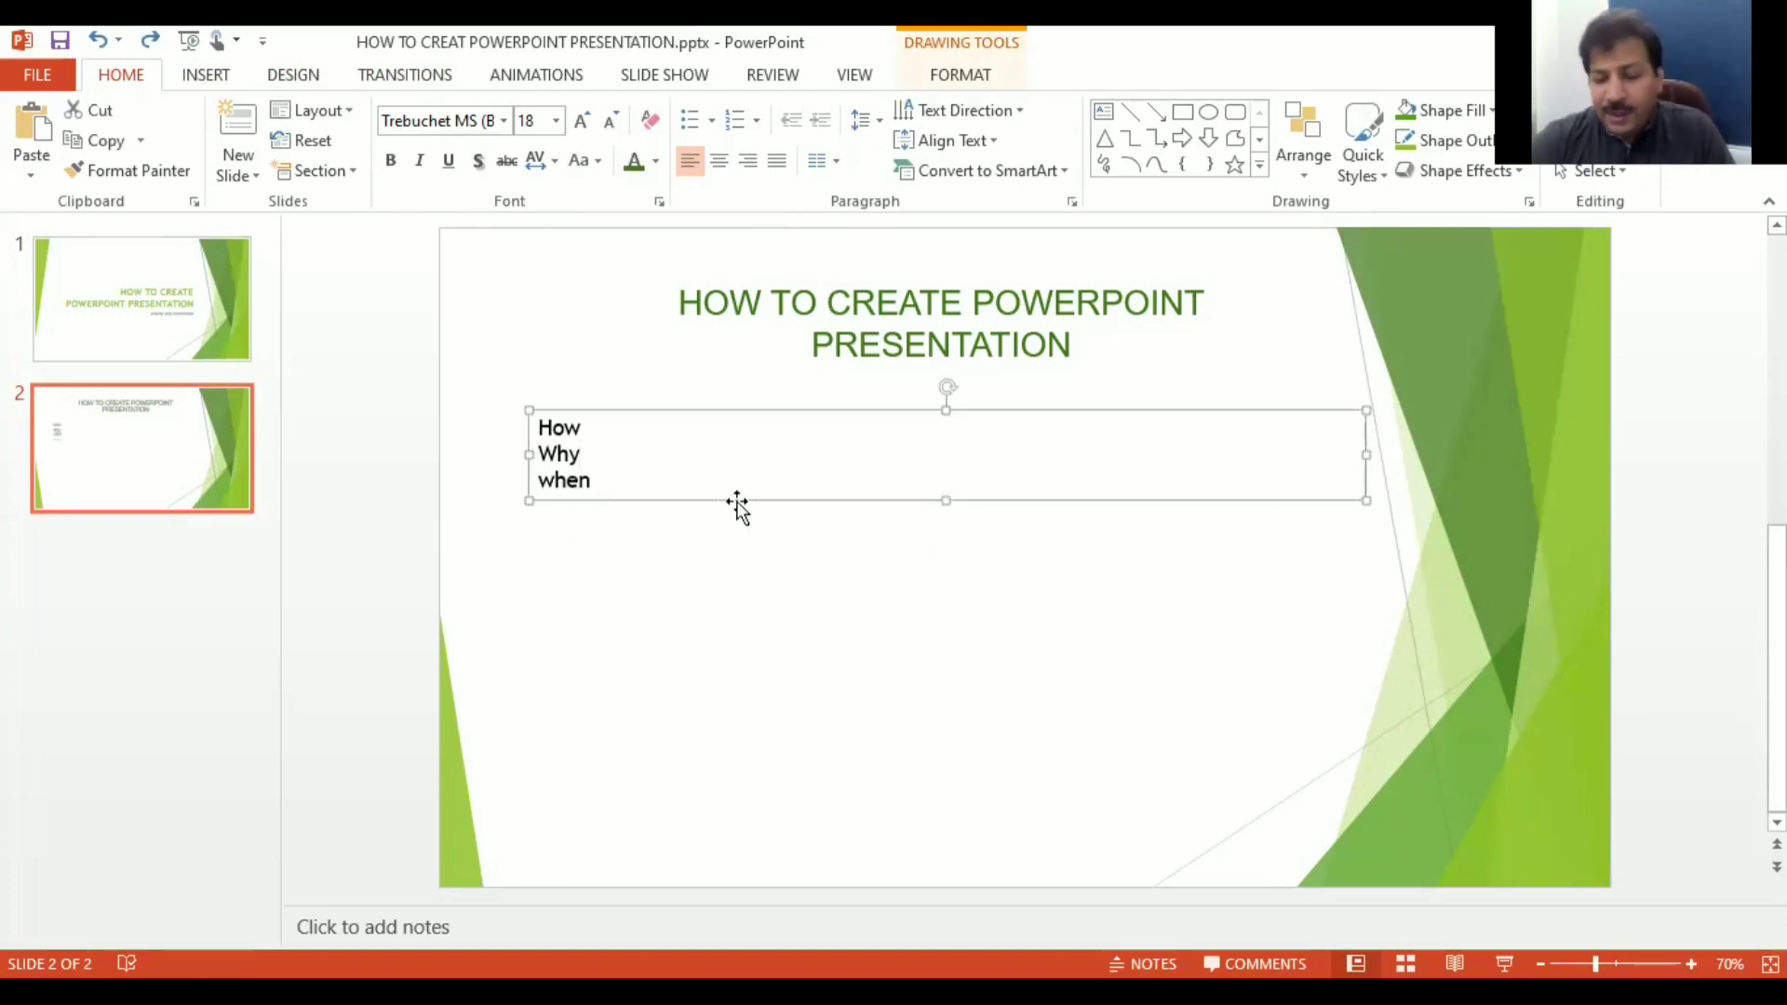
right_click(740, 504)
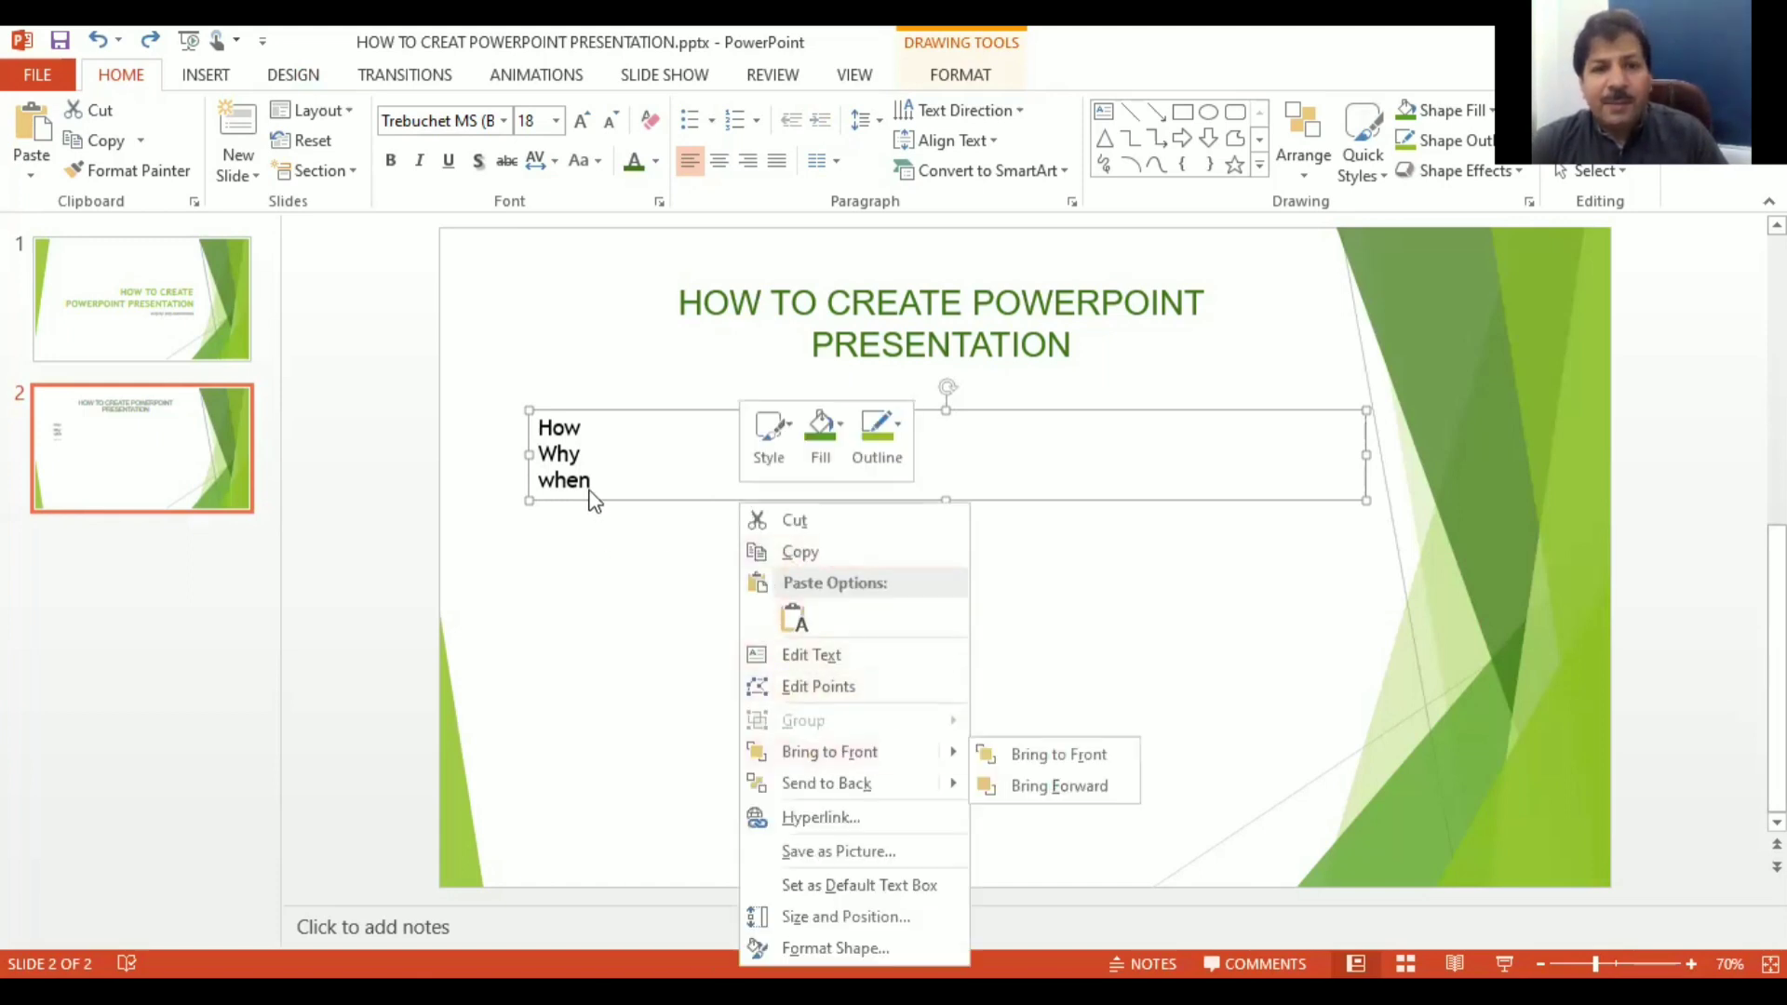
click(583, 425)
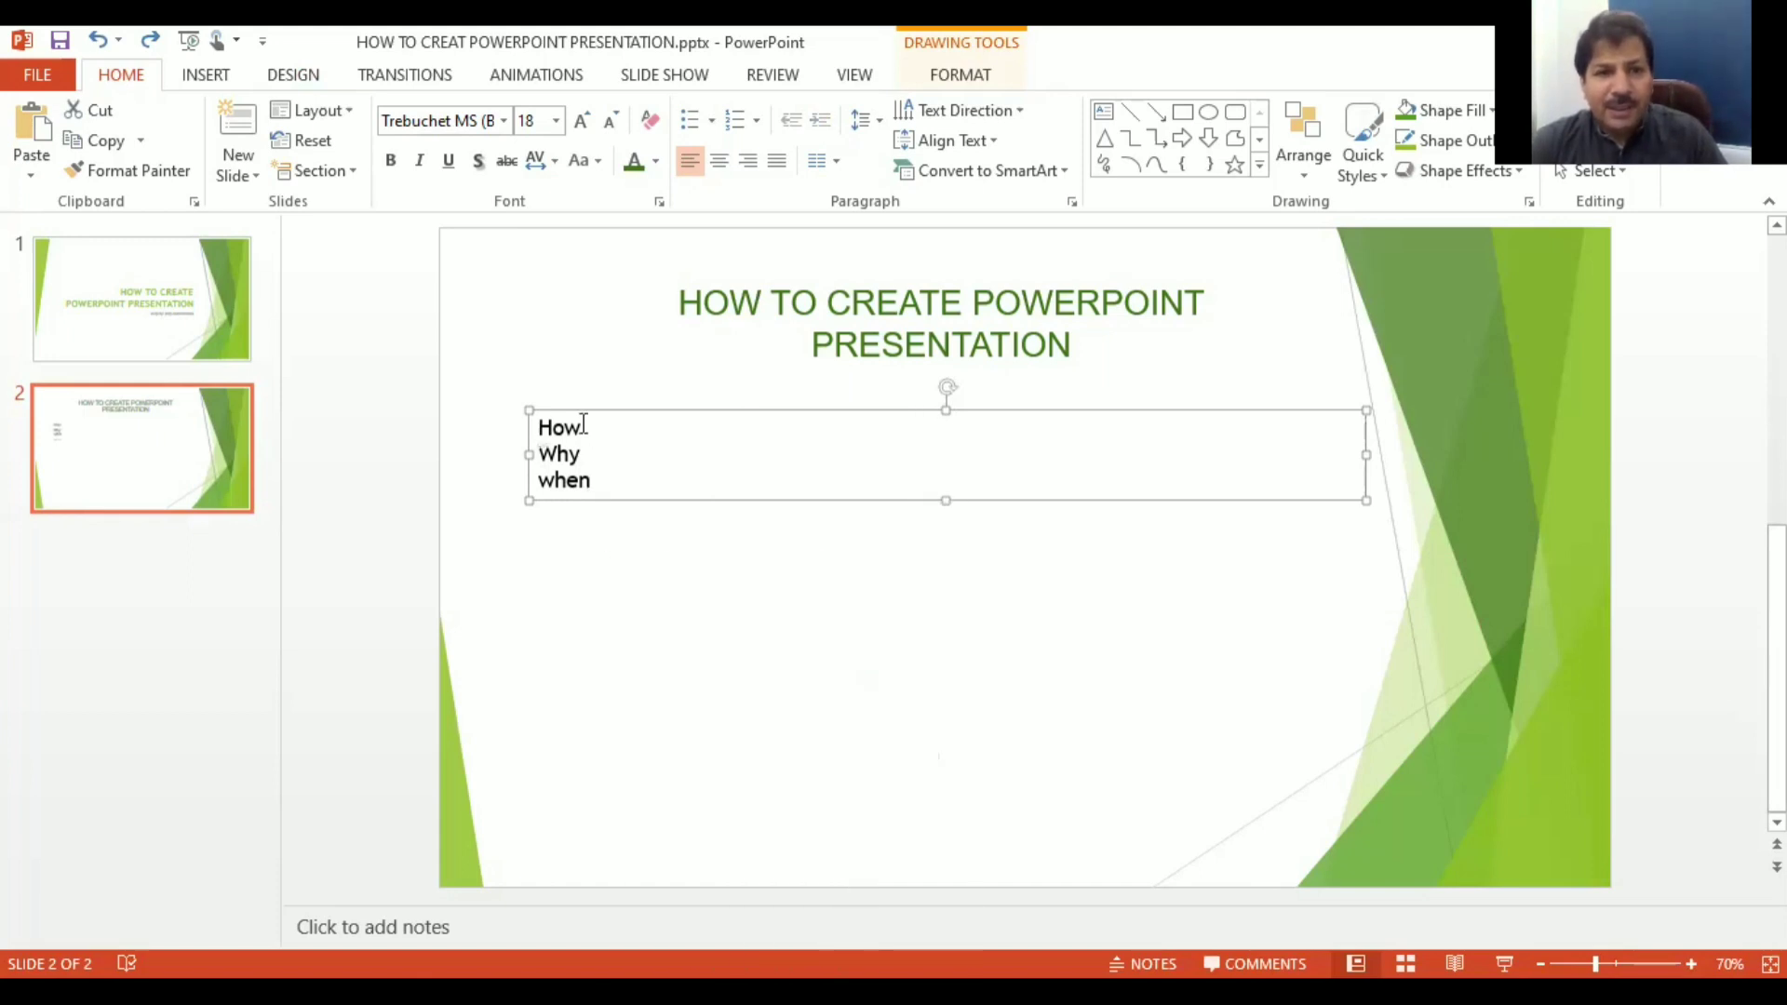
drag(583, 425, 561, 507)
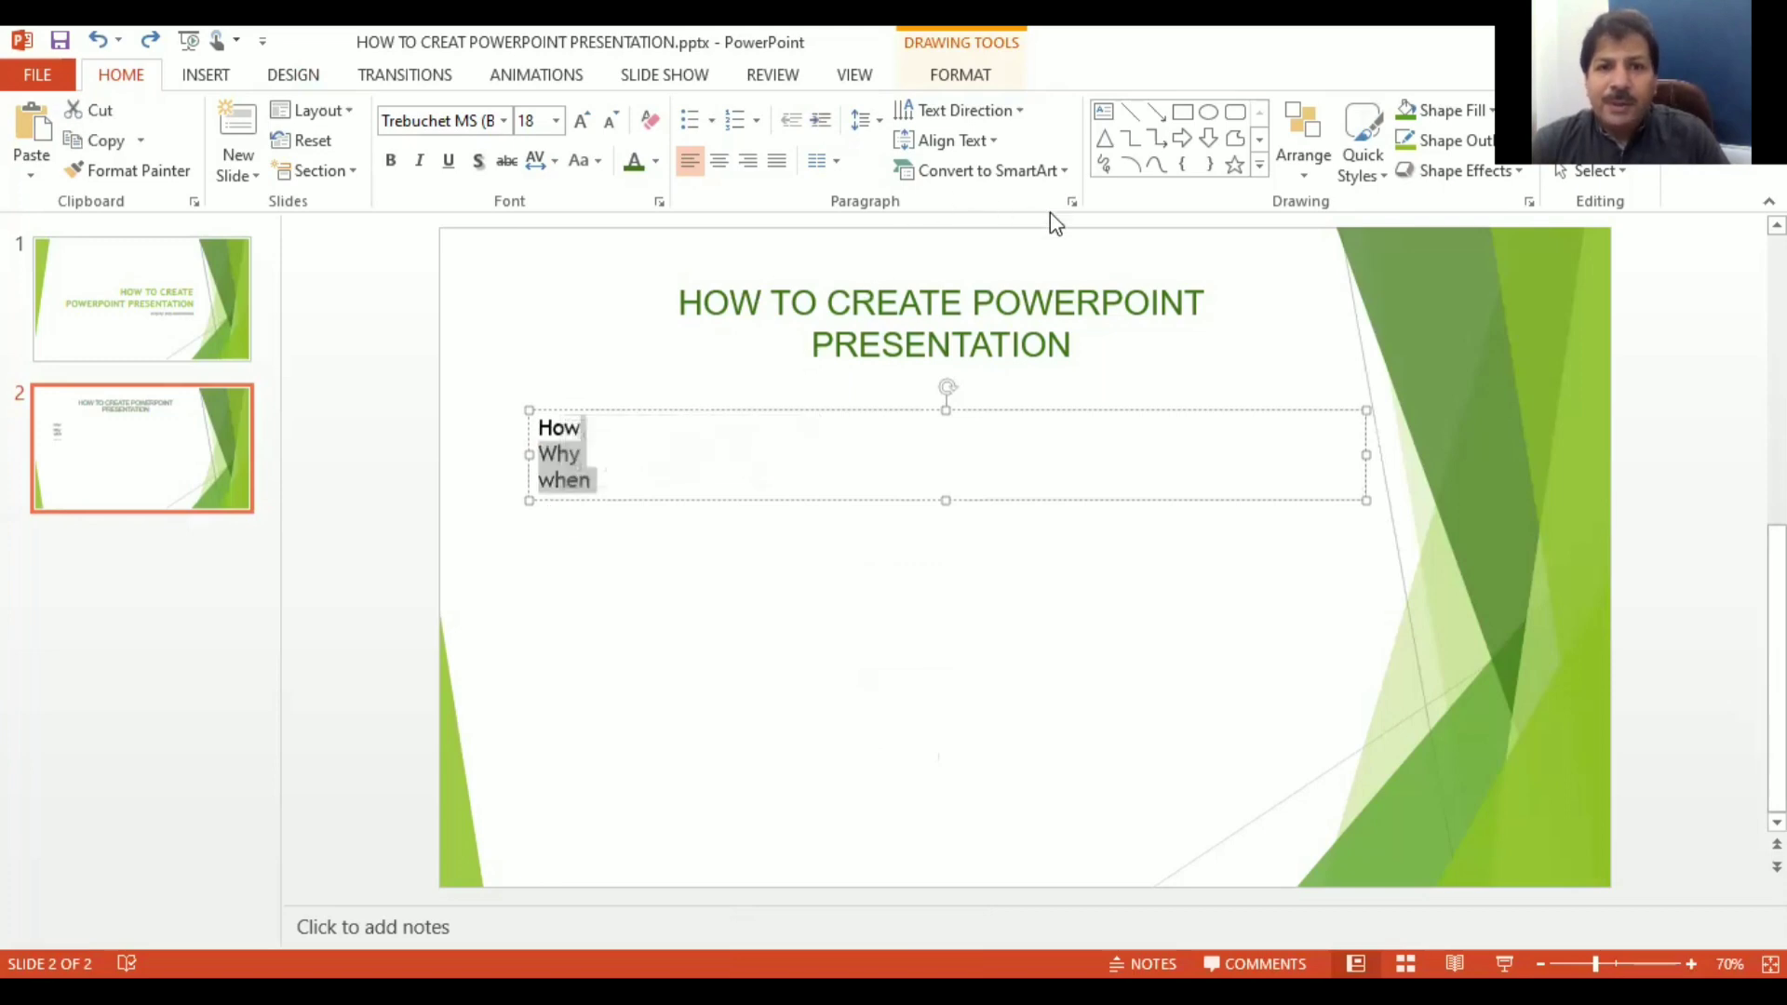
click(1073, 202)
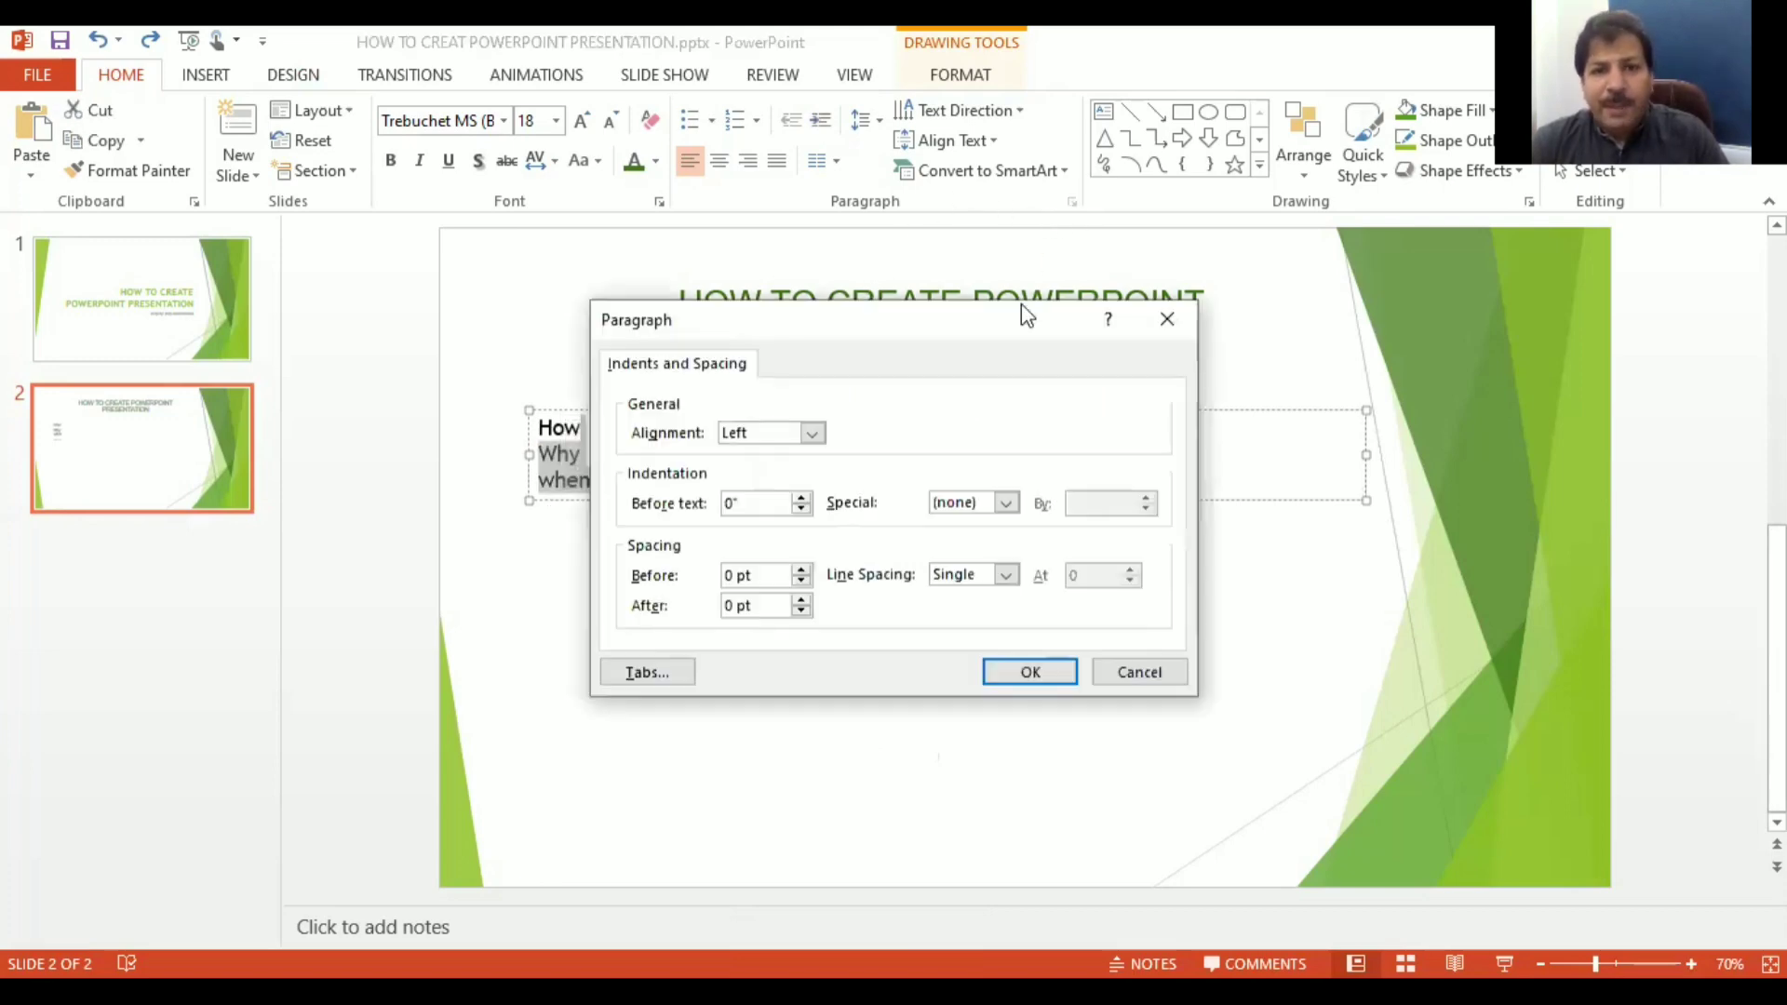
click(1006, 576)
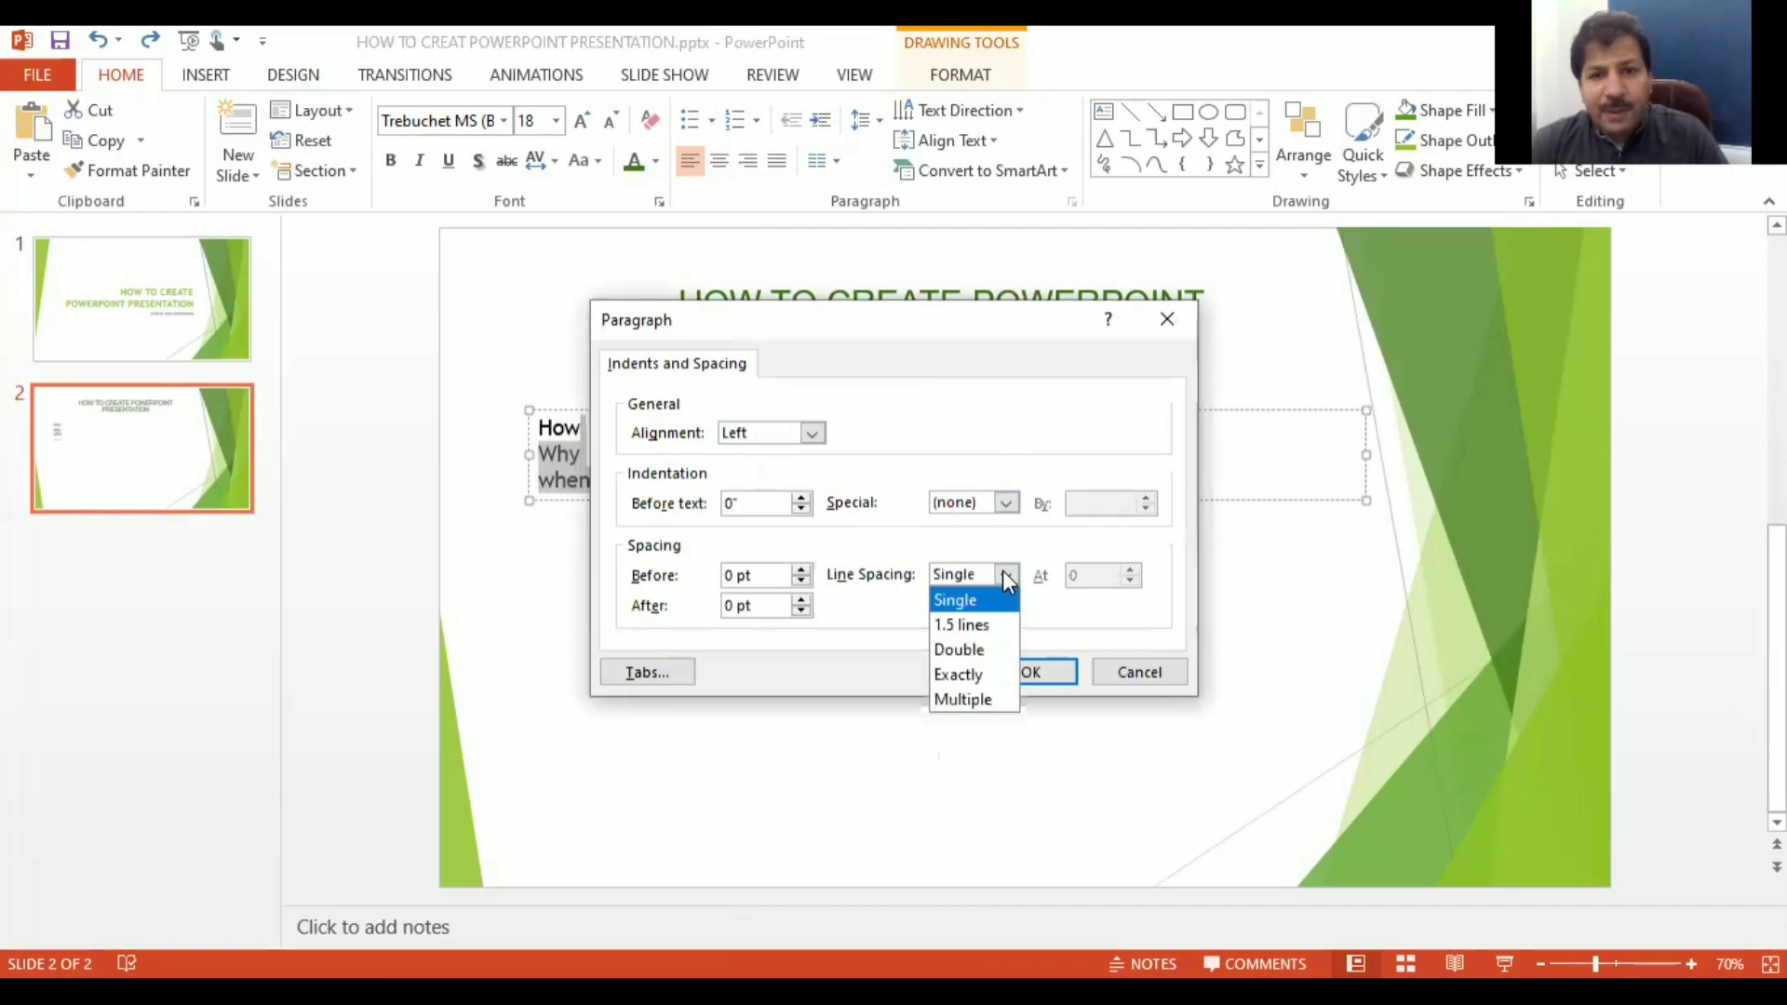
click(988, 652)
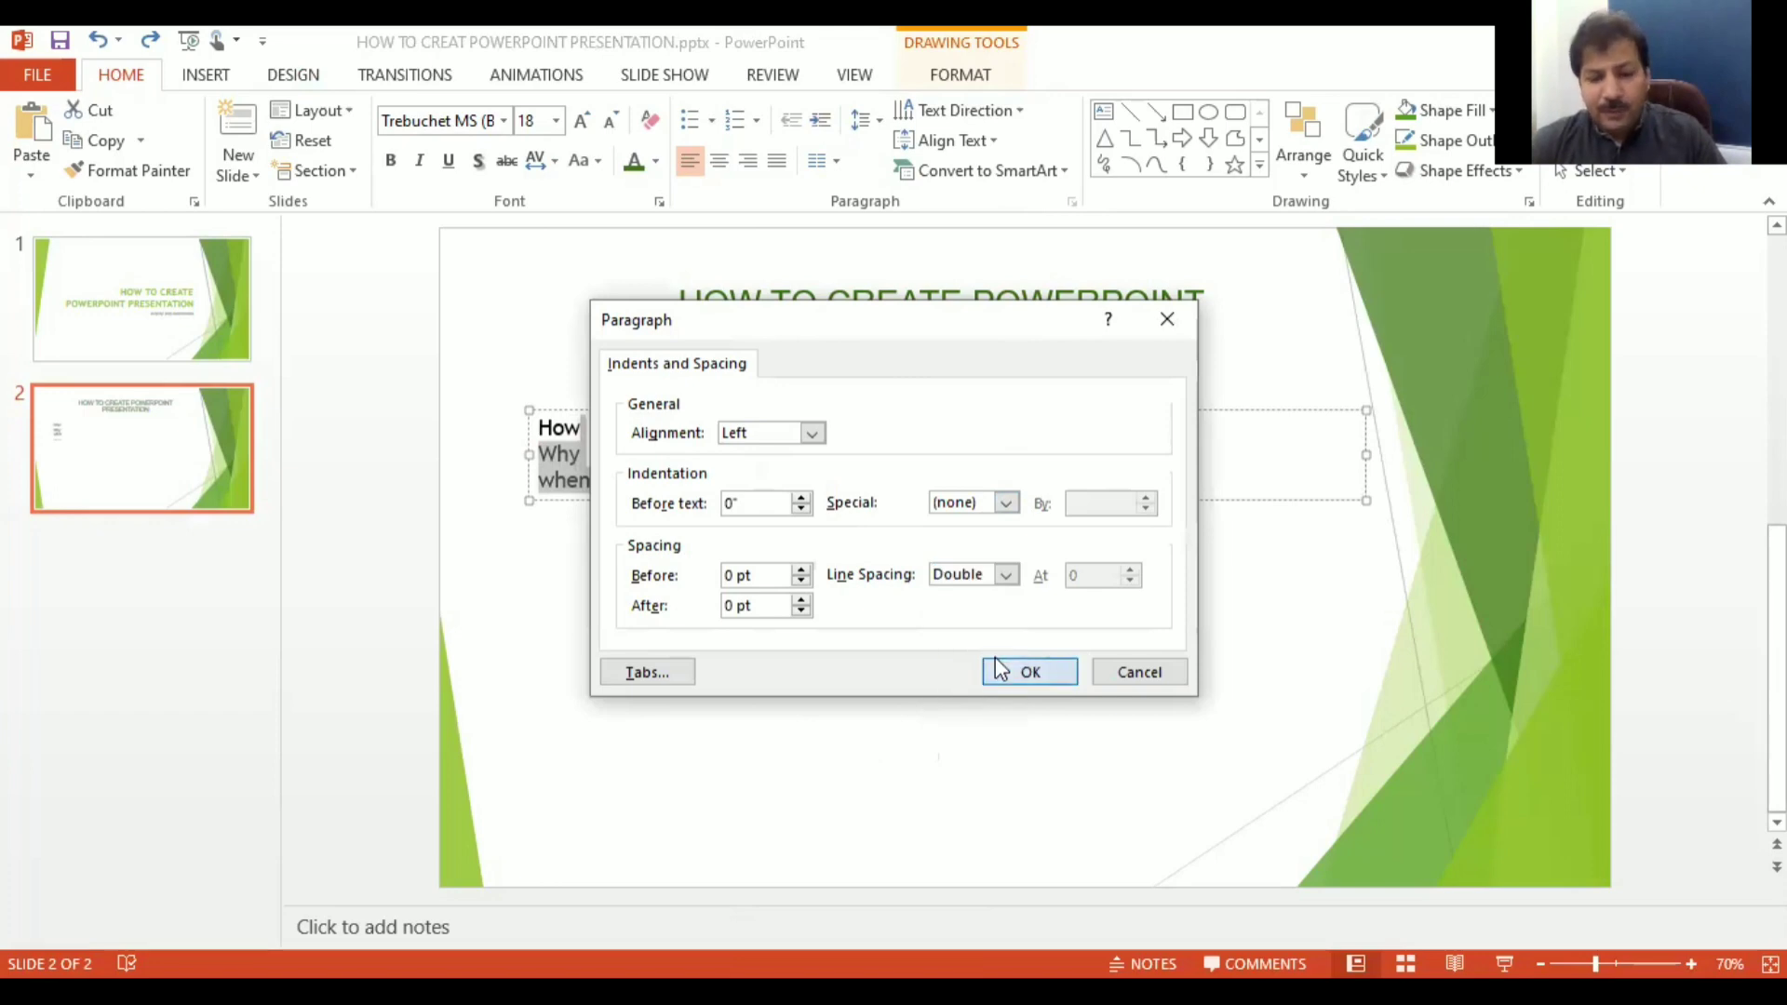
click(996, 667)
key(Escape)
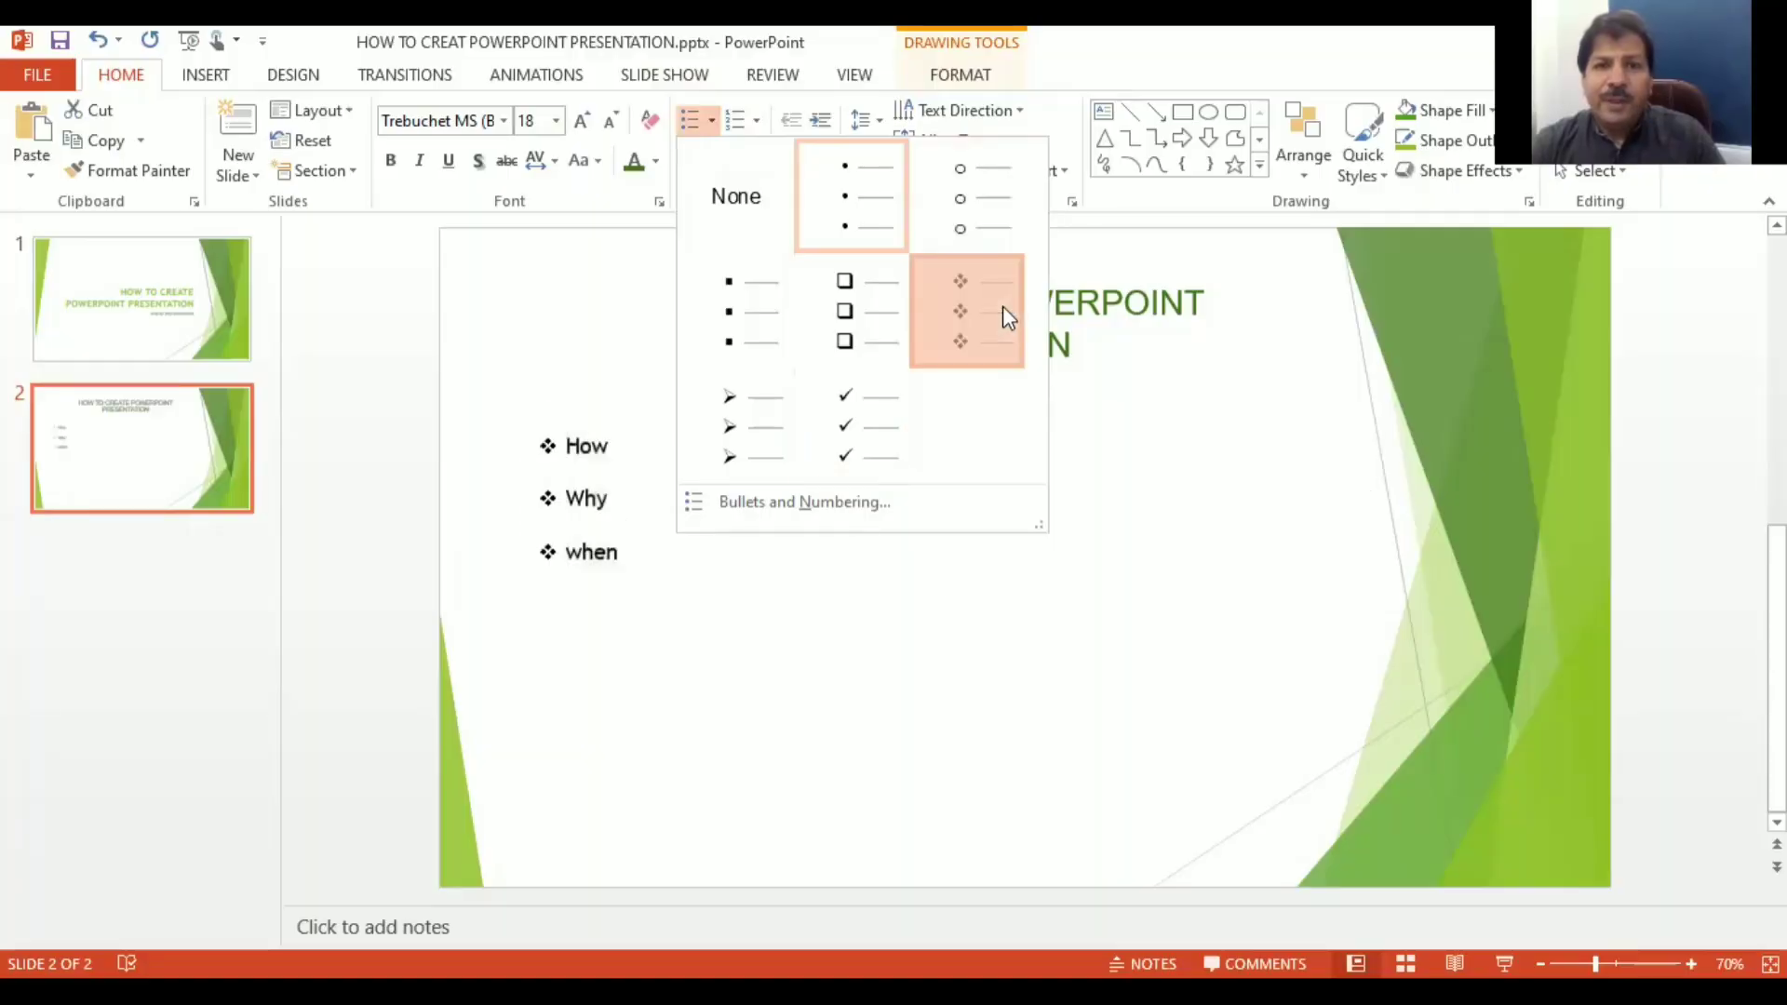
Step: Apply the diamond bullet style to the How, Why and when lines
click(1003, 307)
click(833, 840)
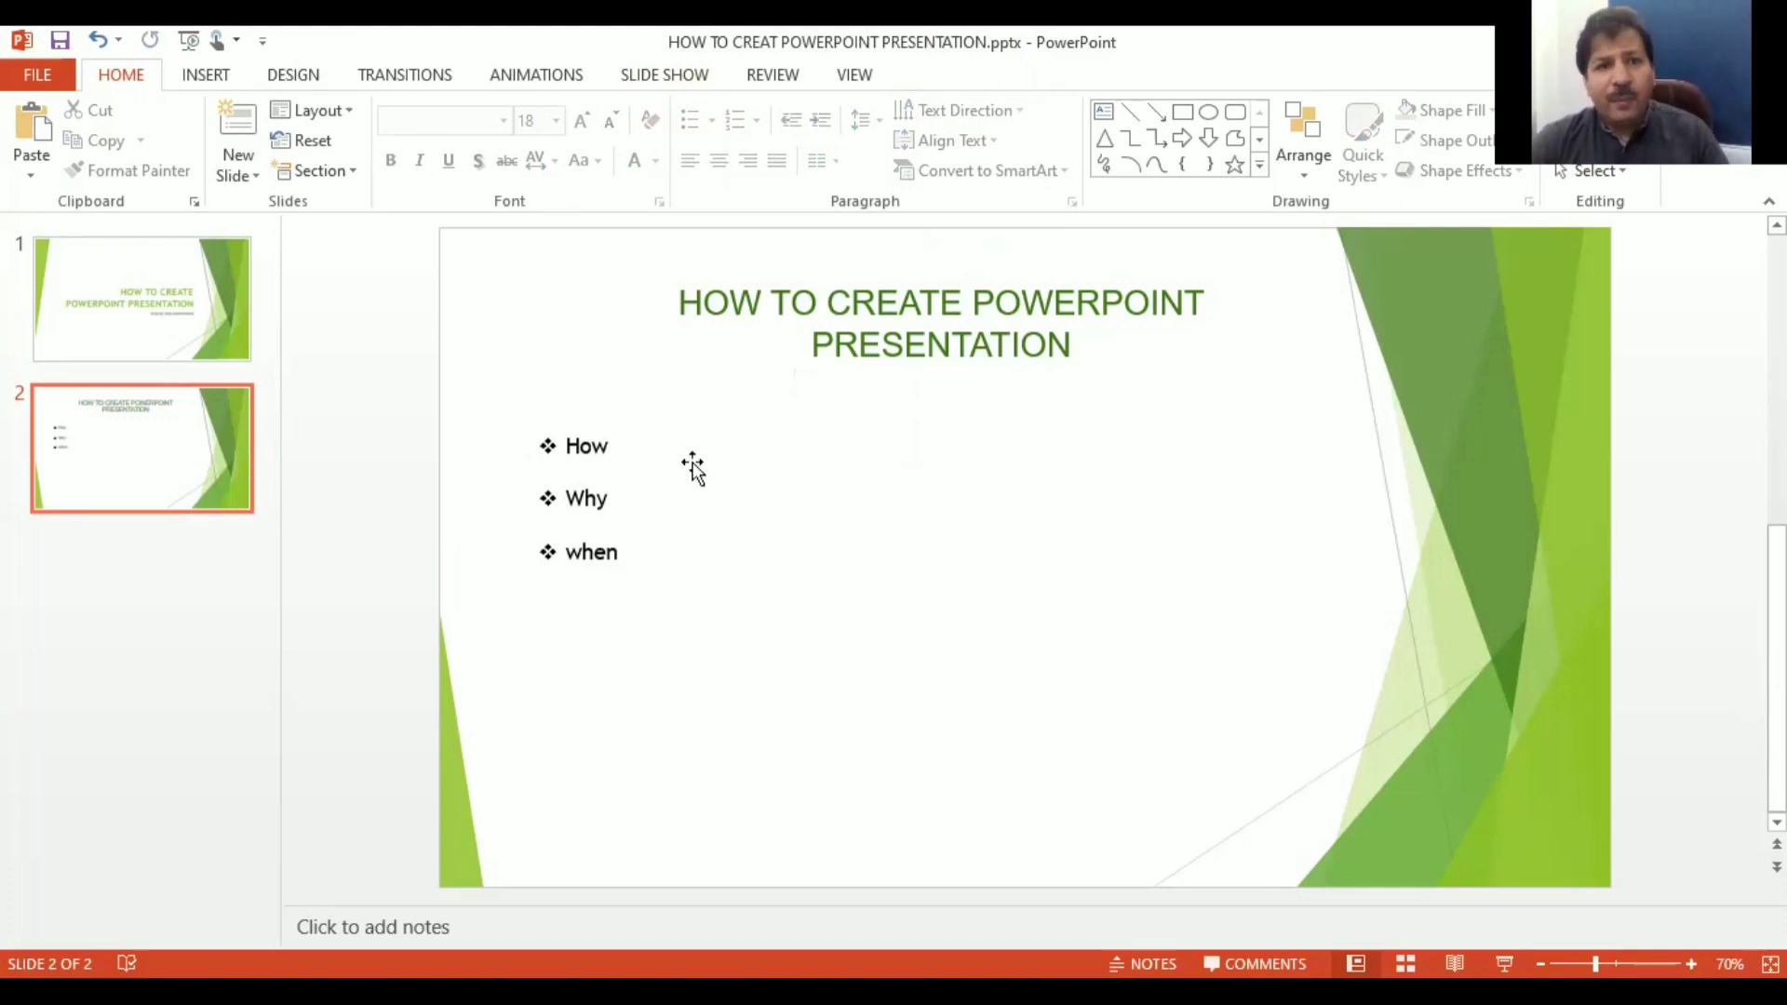
Step: Change the font of the How, Why and when text box to Arial
click(692, 465)
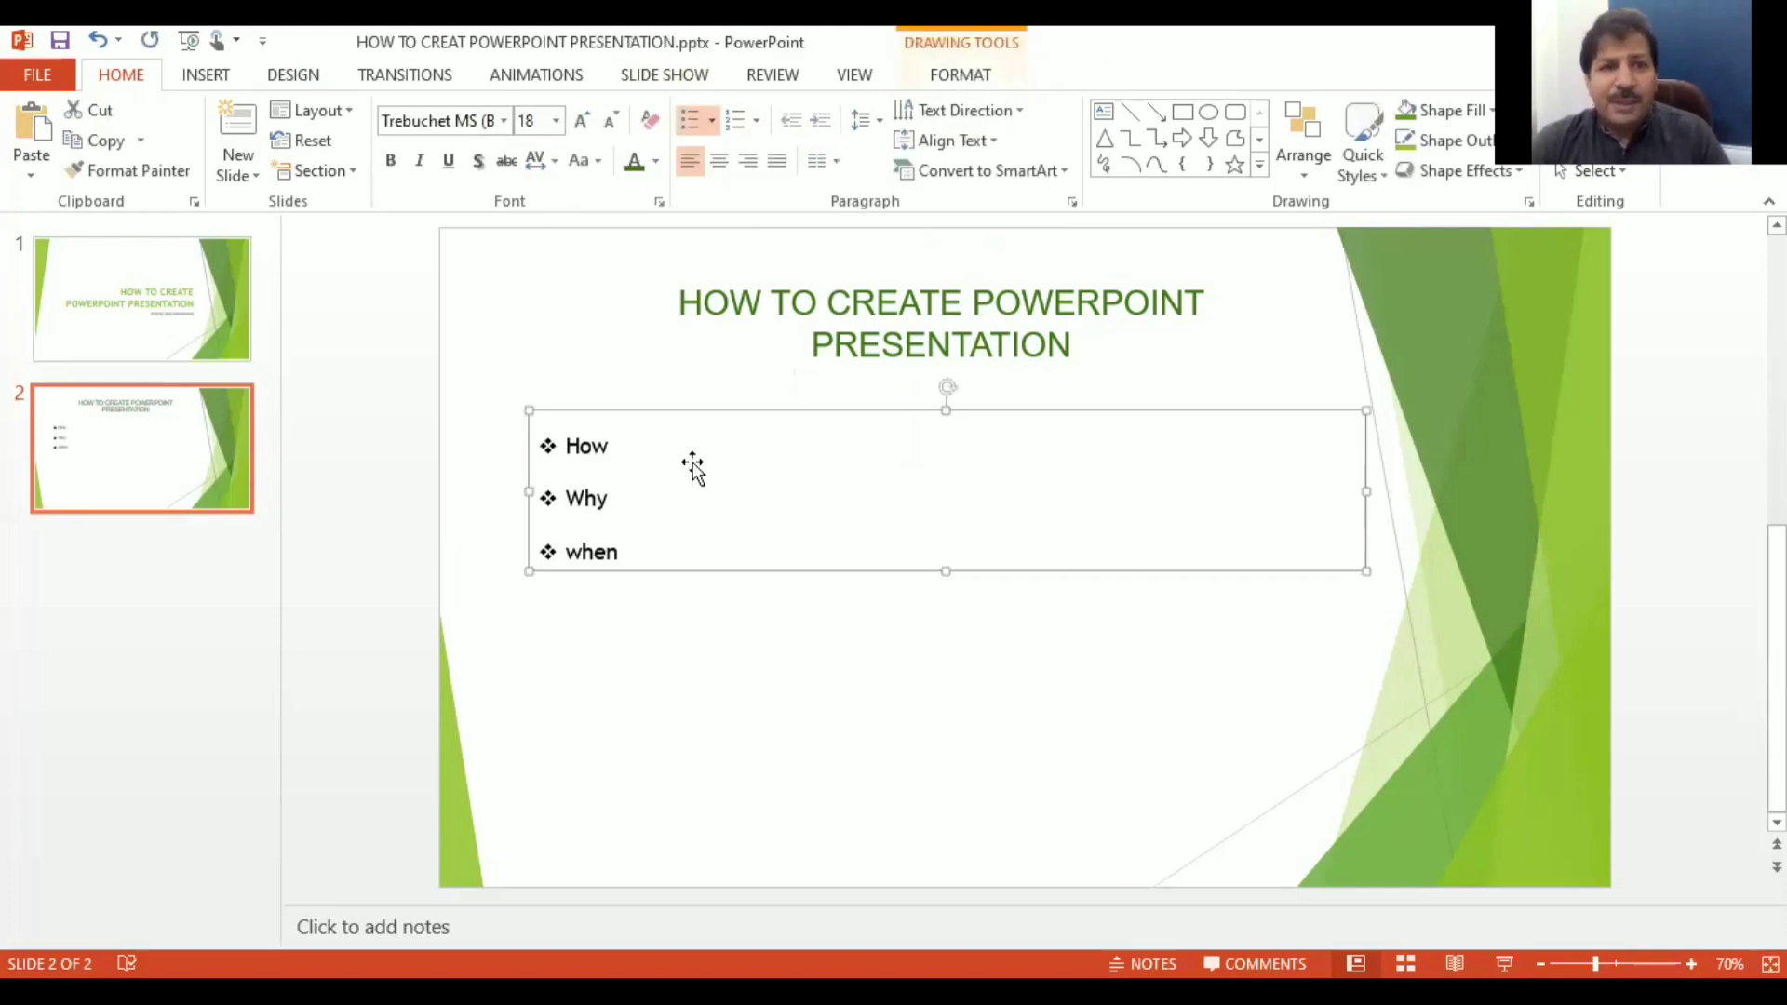
click(504, 120)
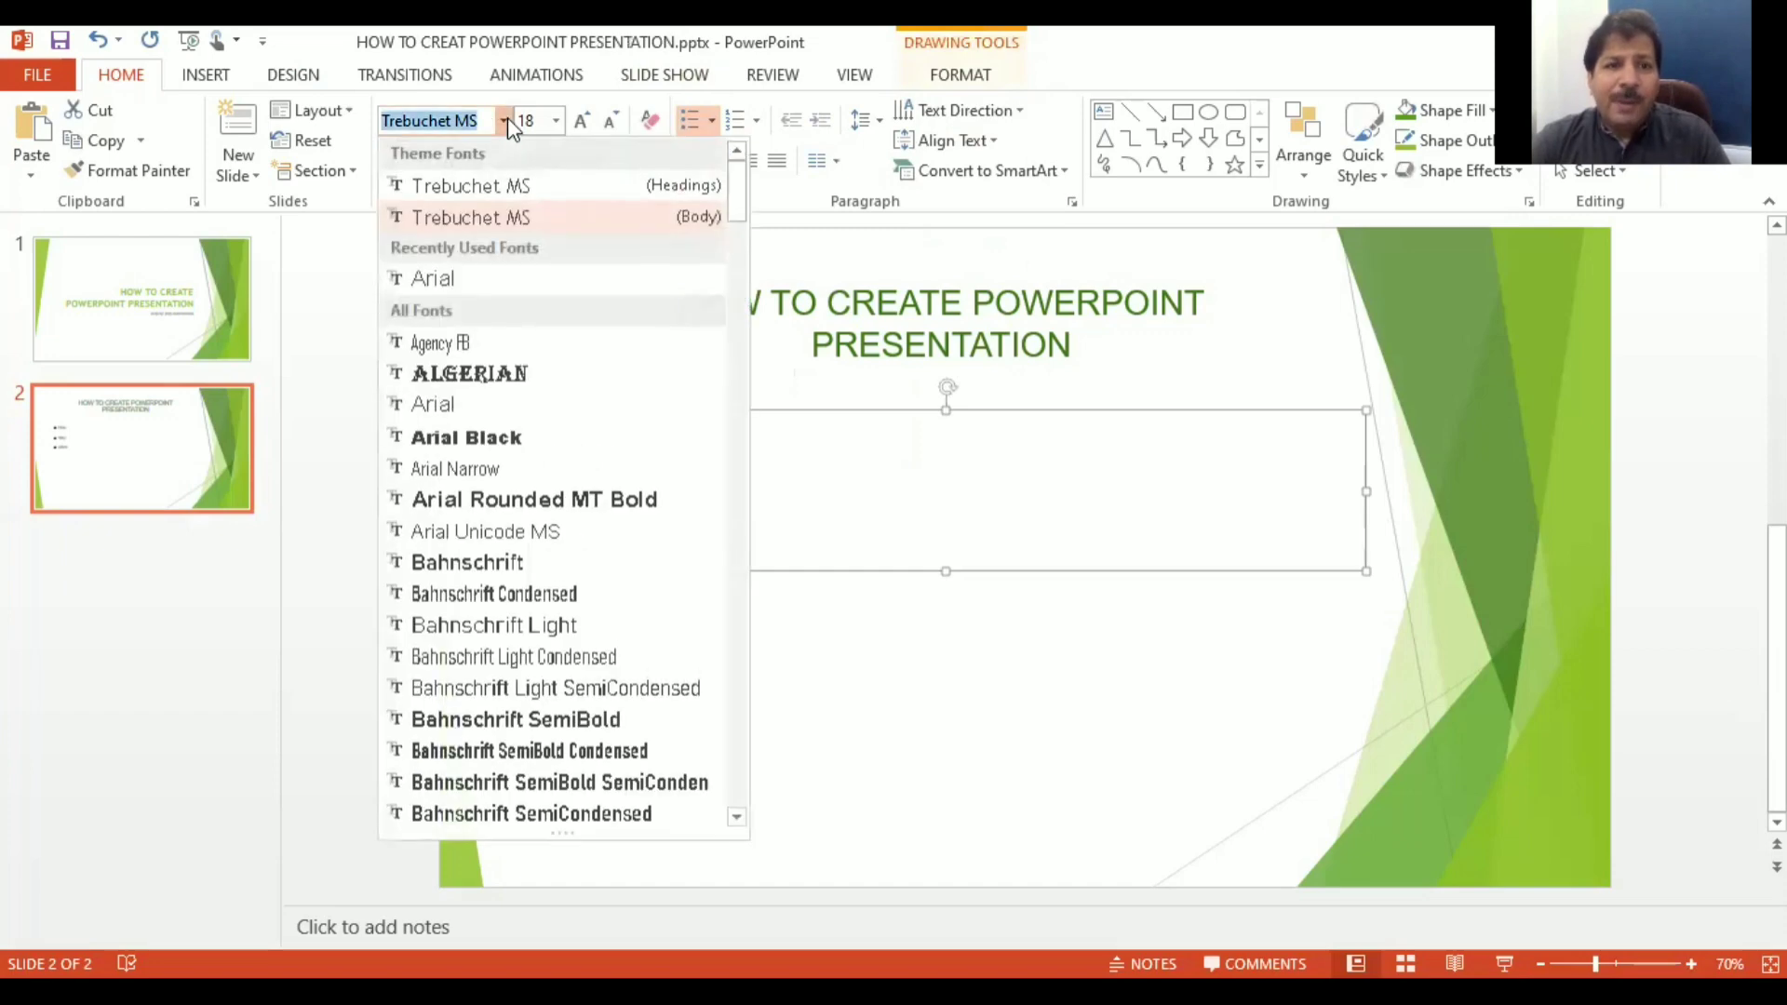
click(496, 279)
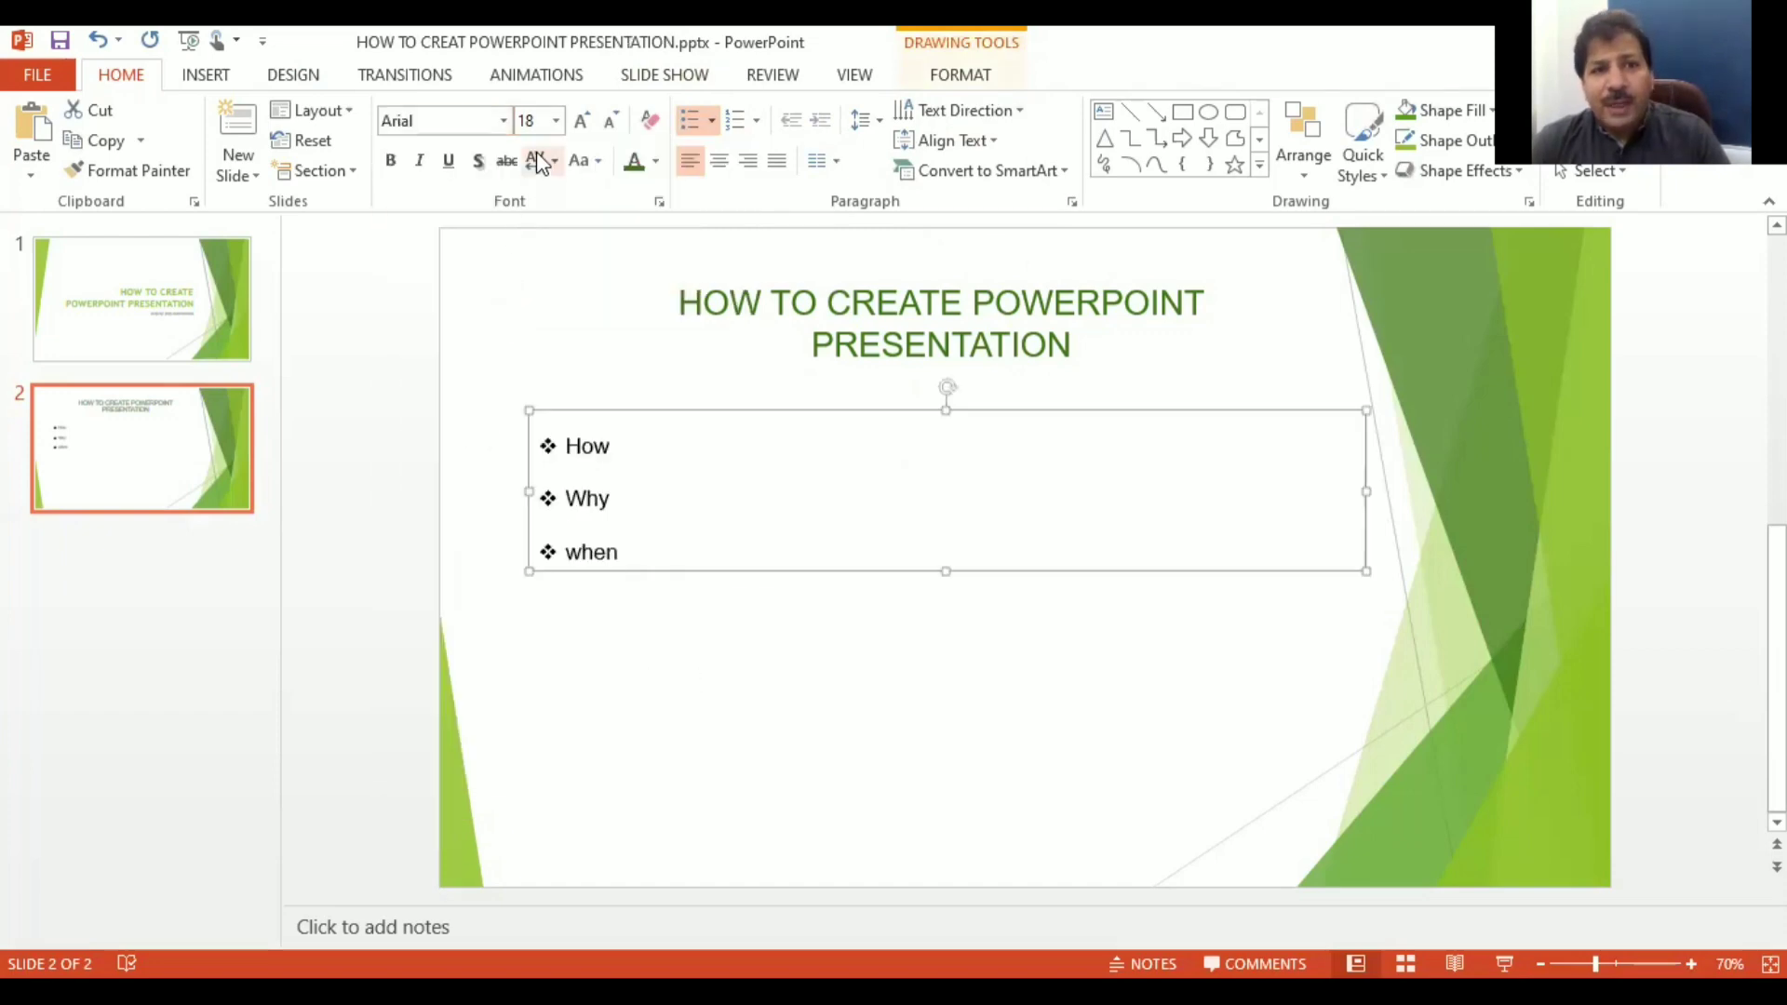
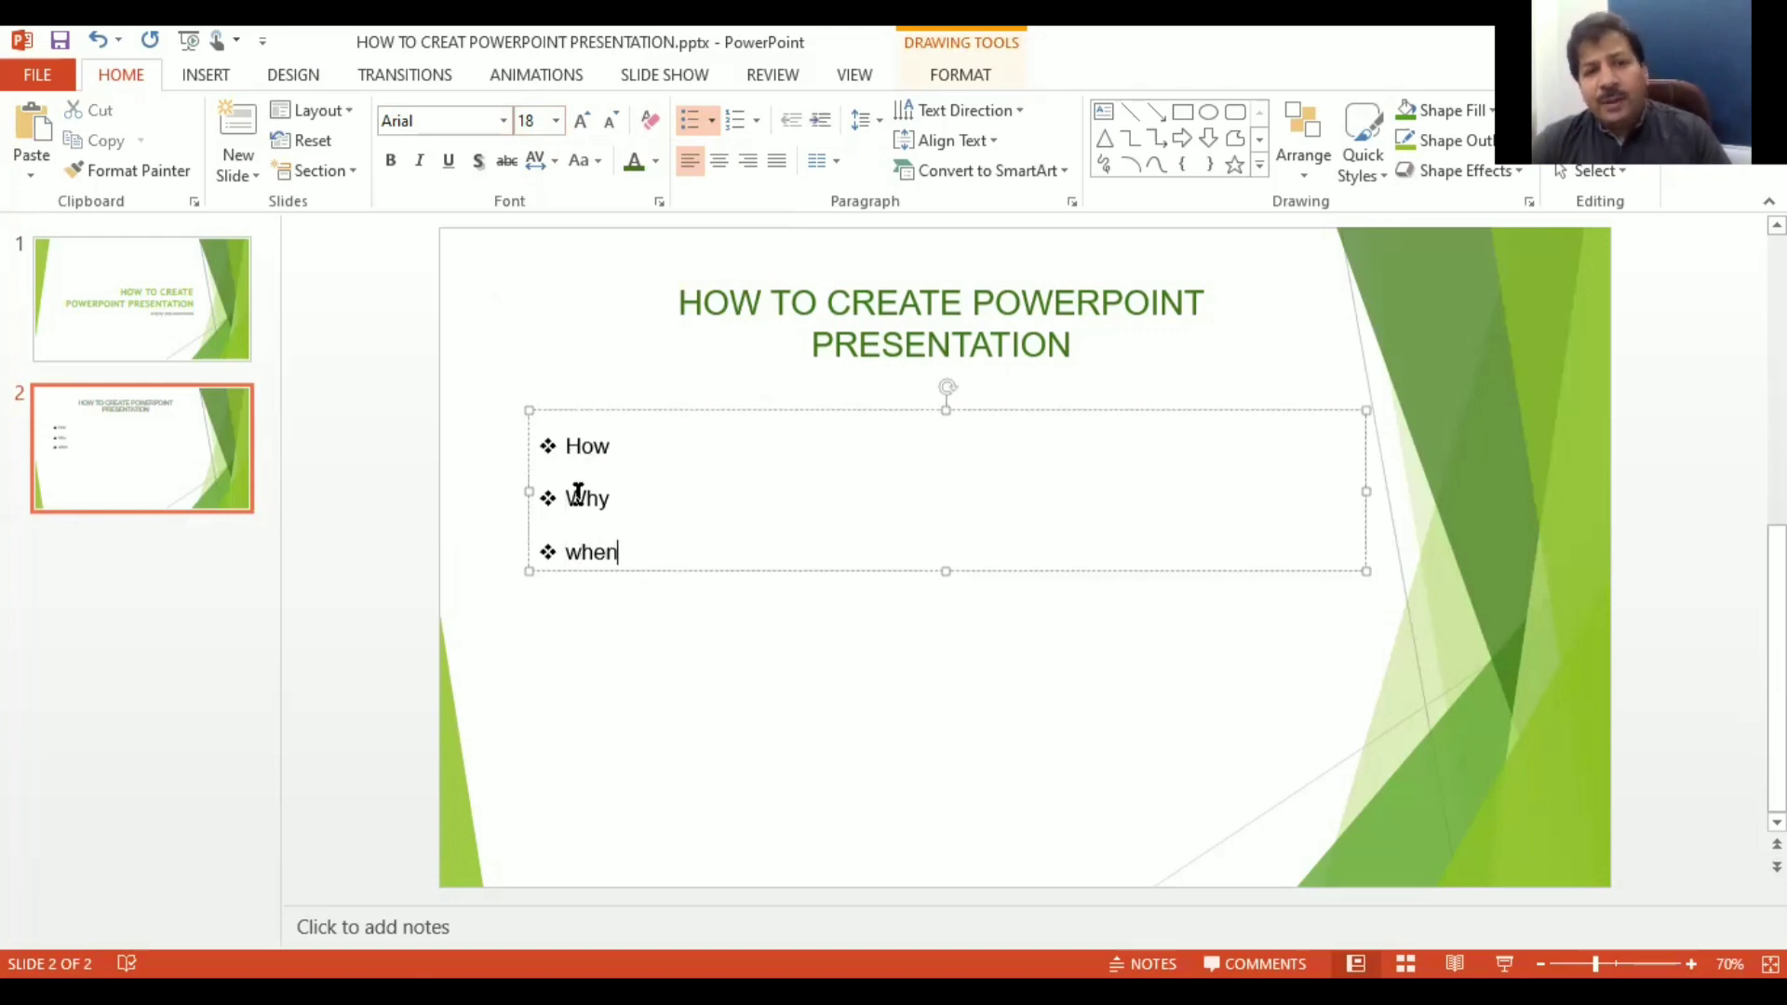
Step: Add a new unbulleted line reading 'because' below When on slide 2
key(Return)
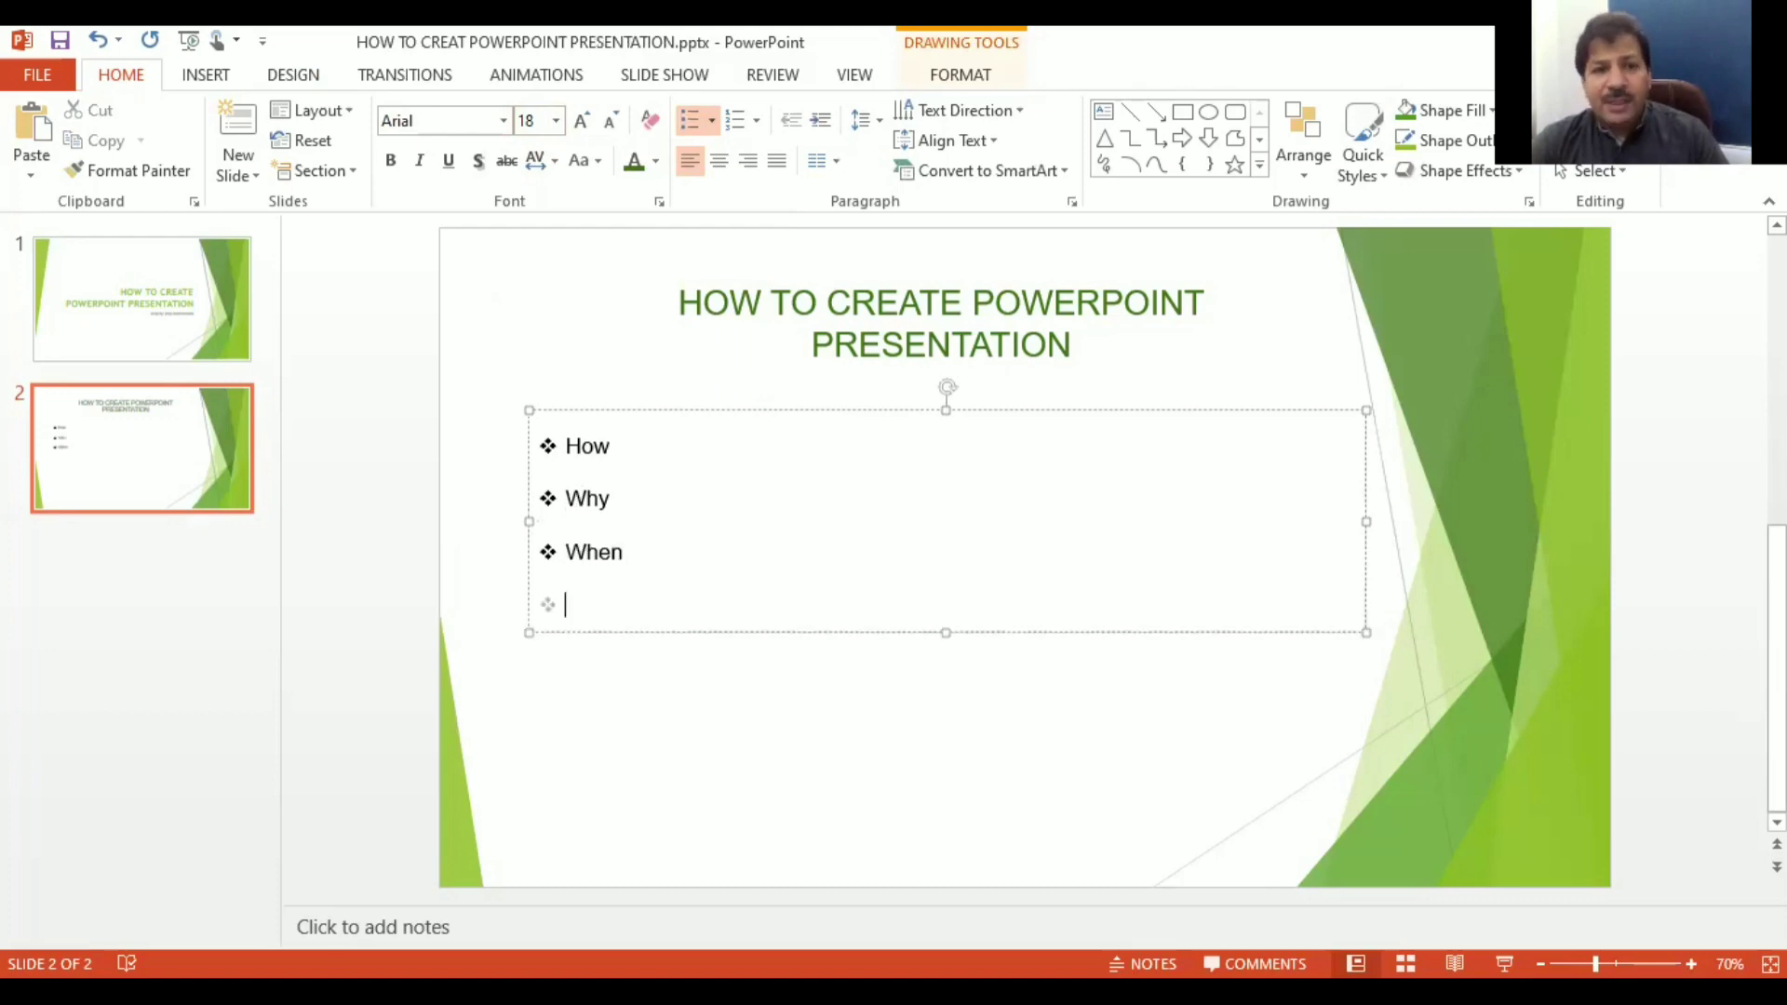
key(BackSpace)
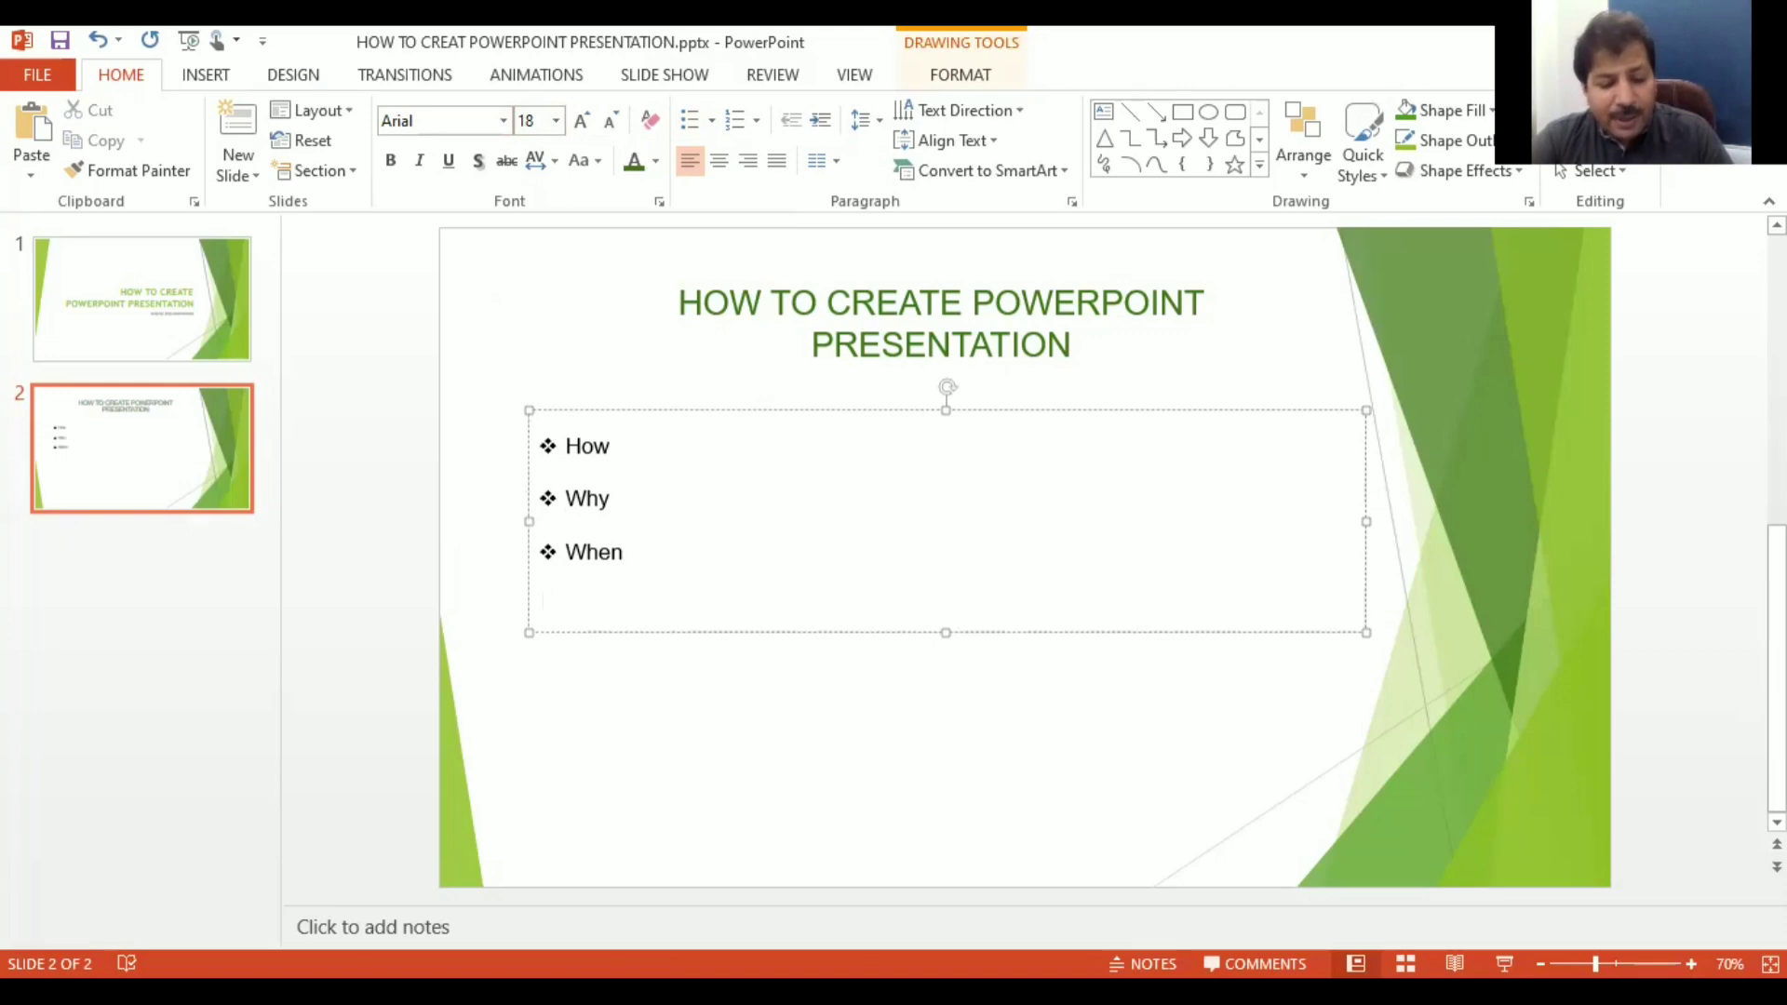
text(beca)
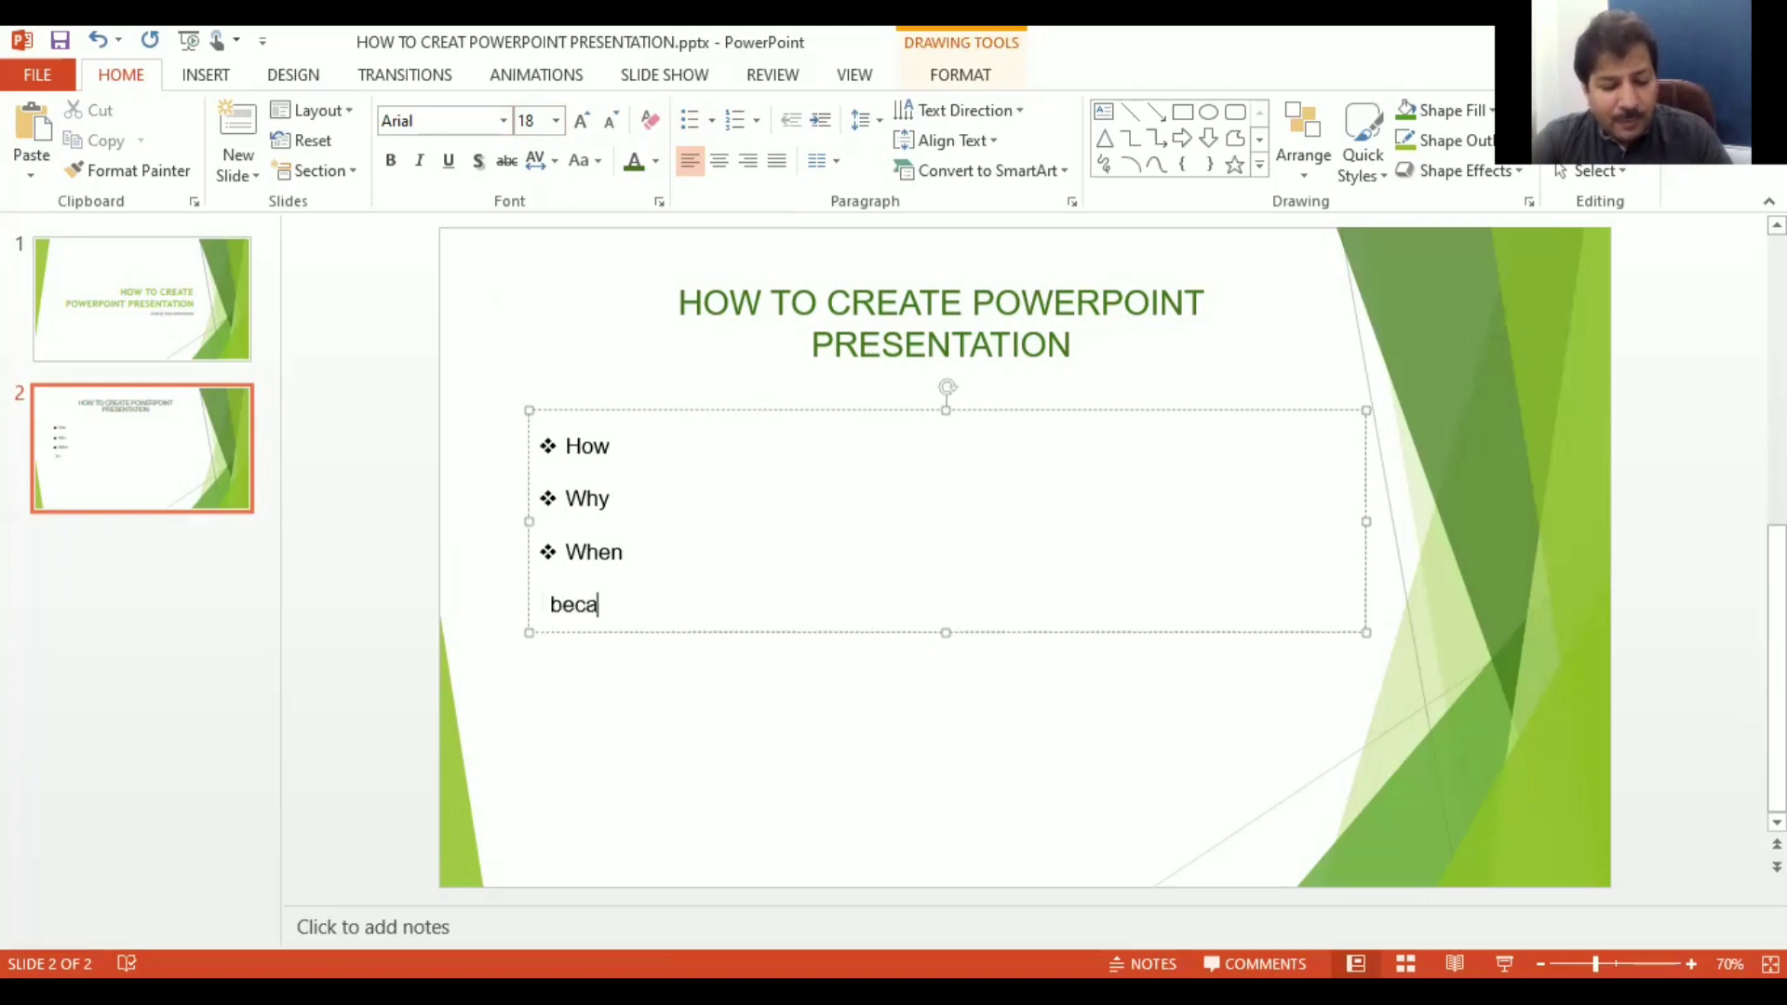
text(use)
Step: Set the 'because' line to 16 pt and give it a round bullet
key(shift+Home)
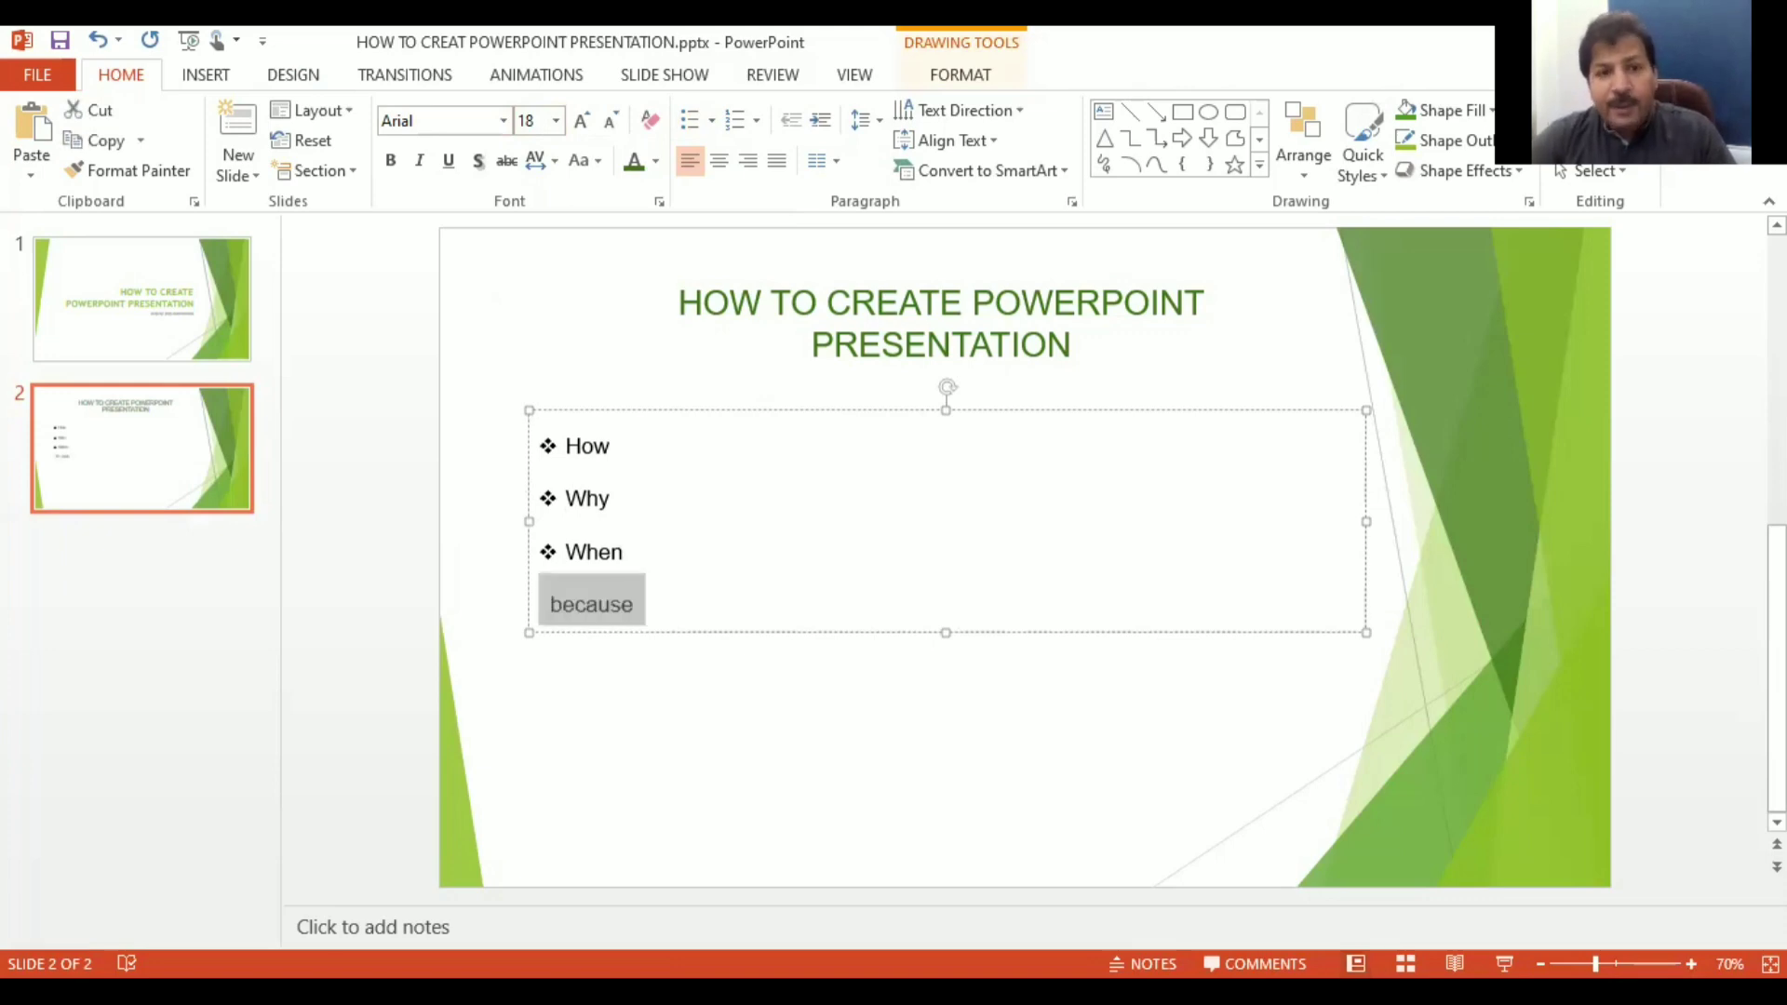
click(555, 120)
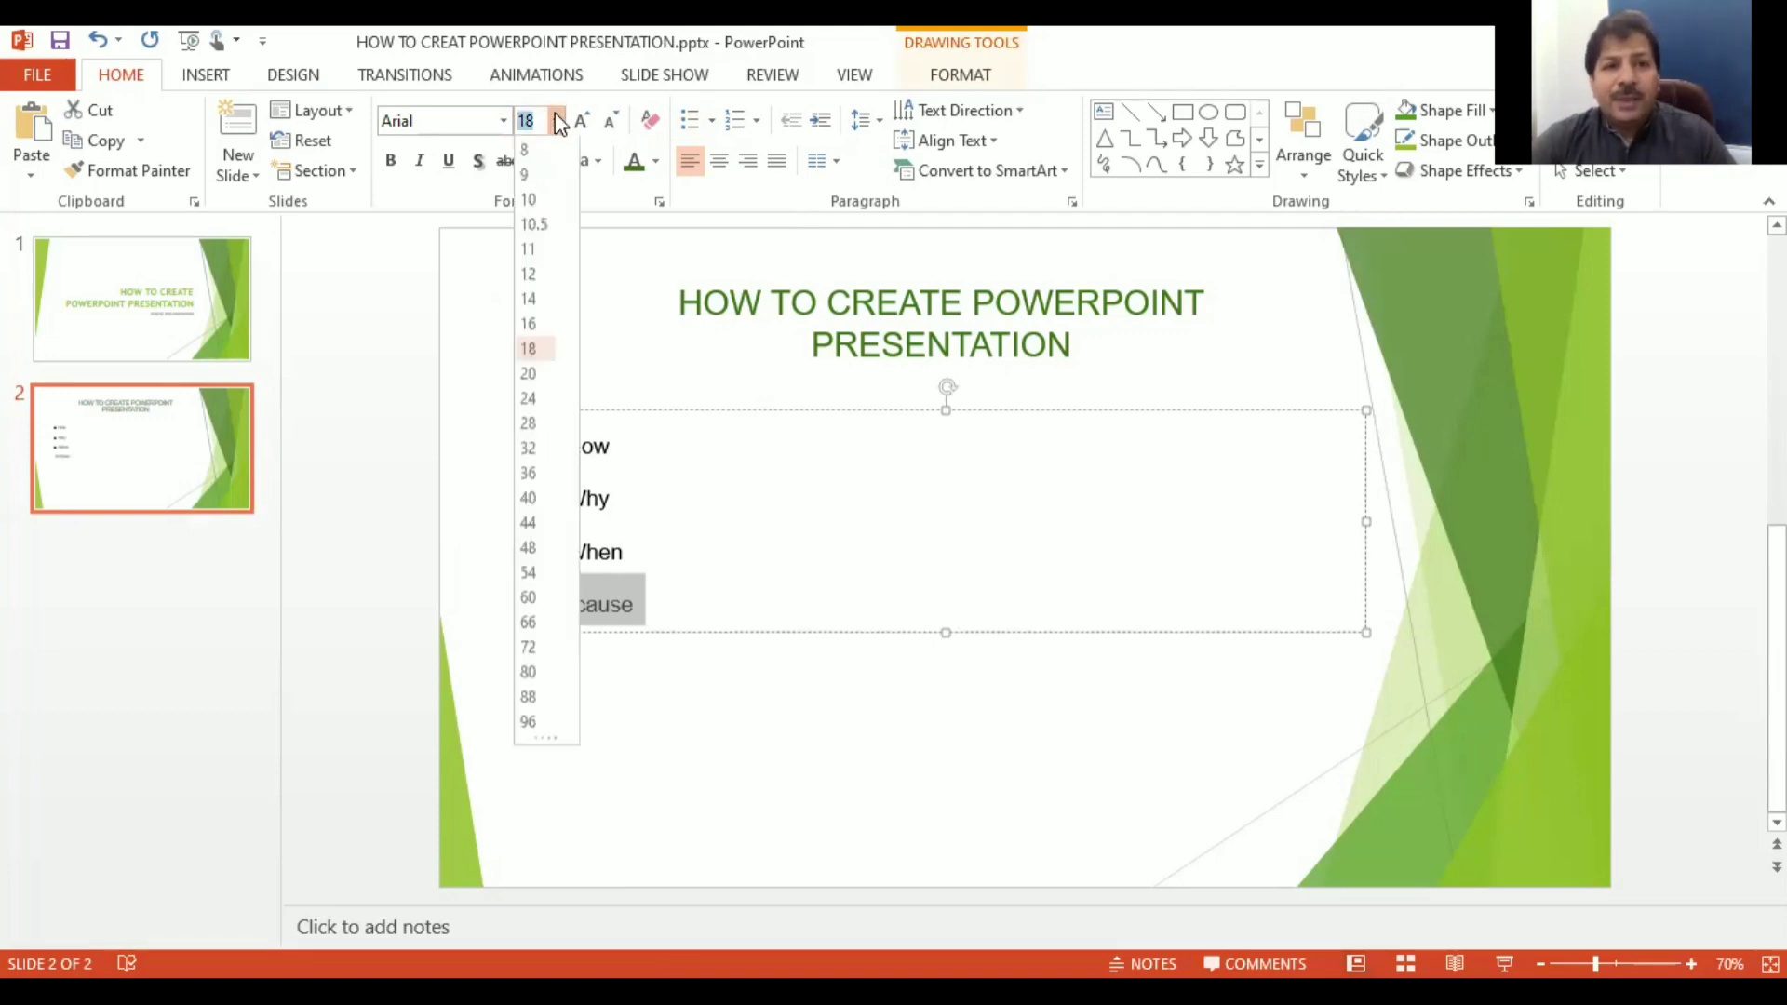
click(539, 316)
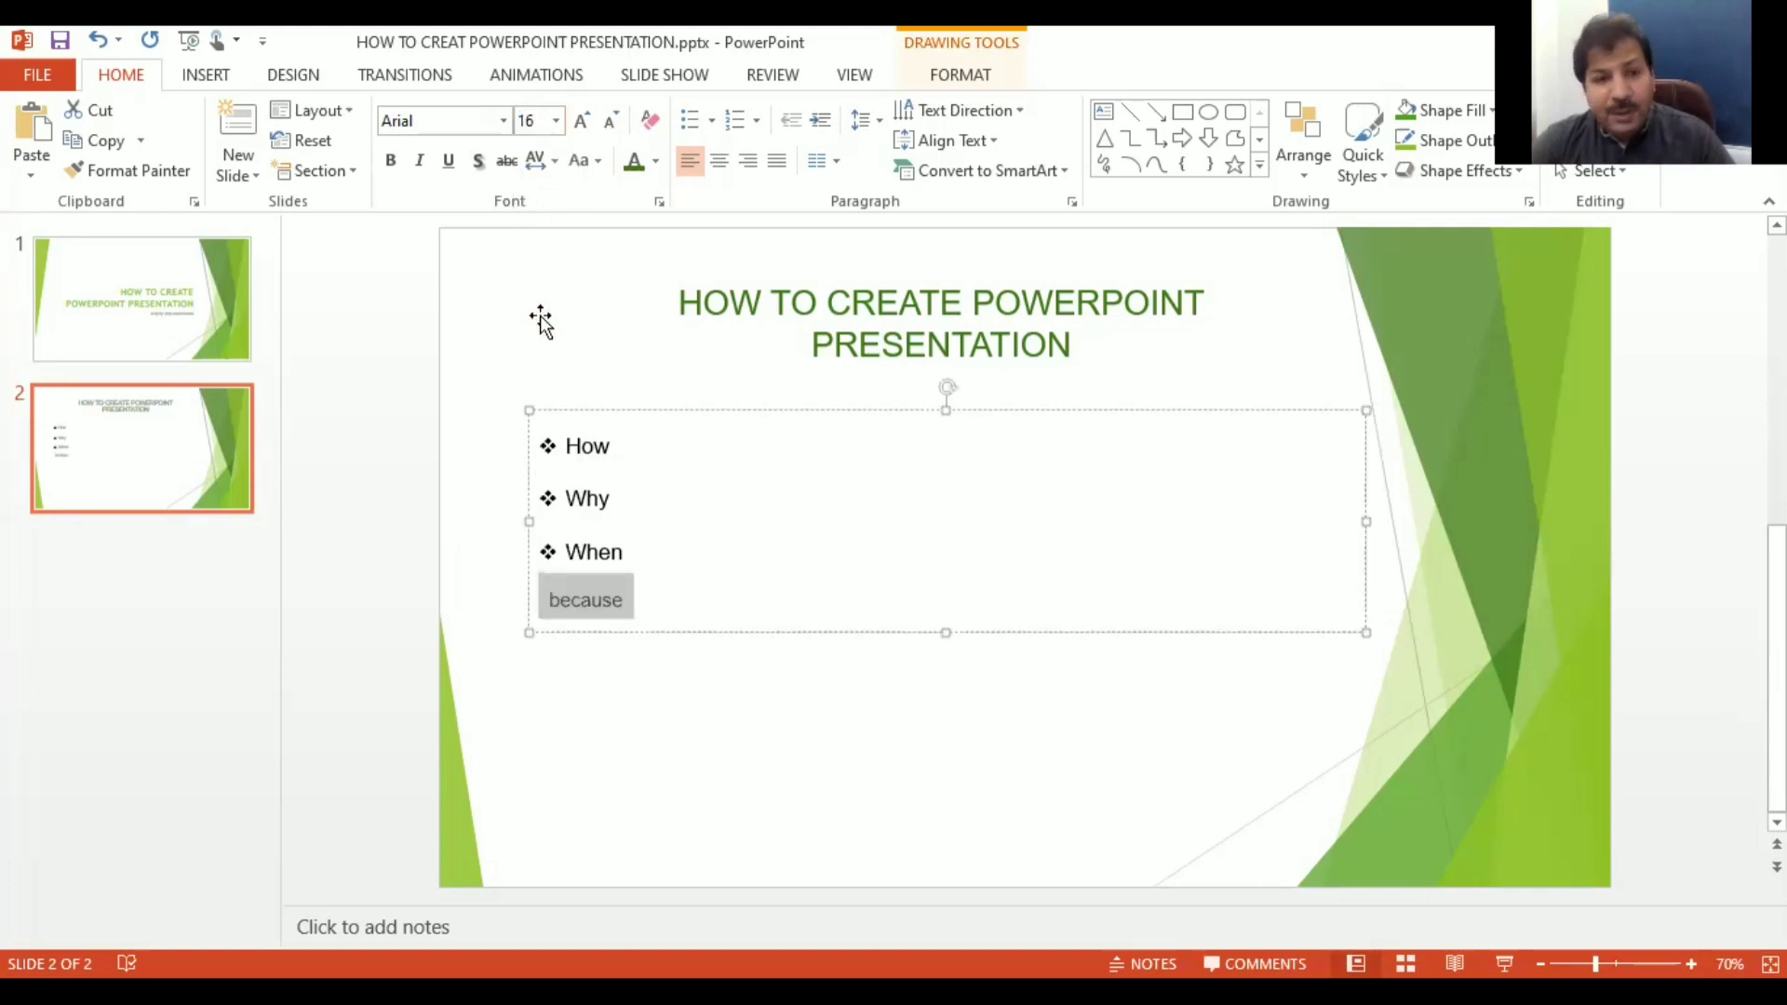
click(582, 596)
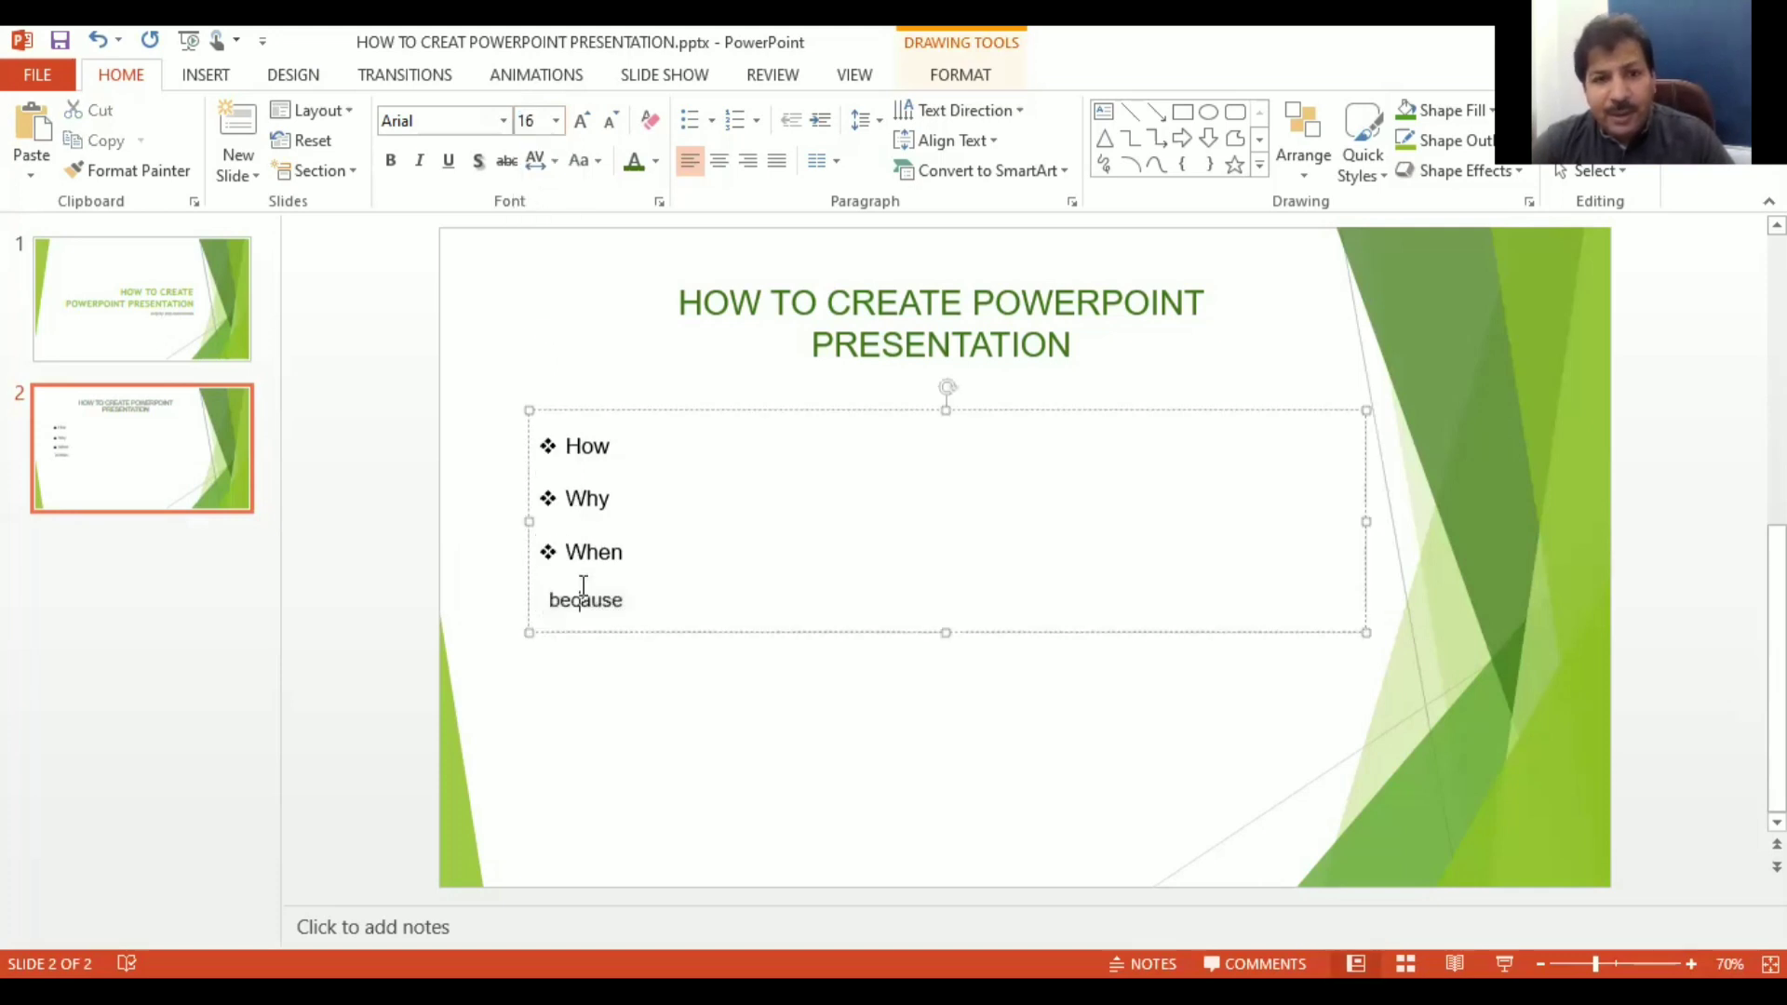
key(Home)
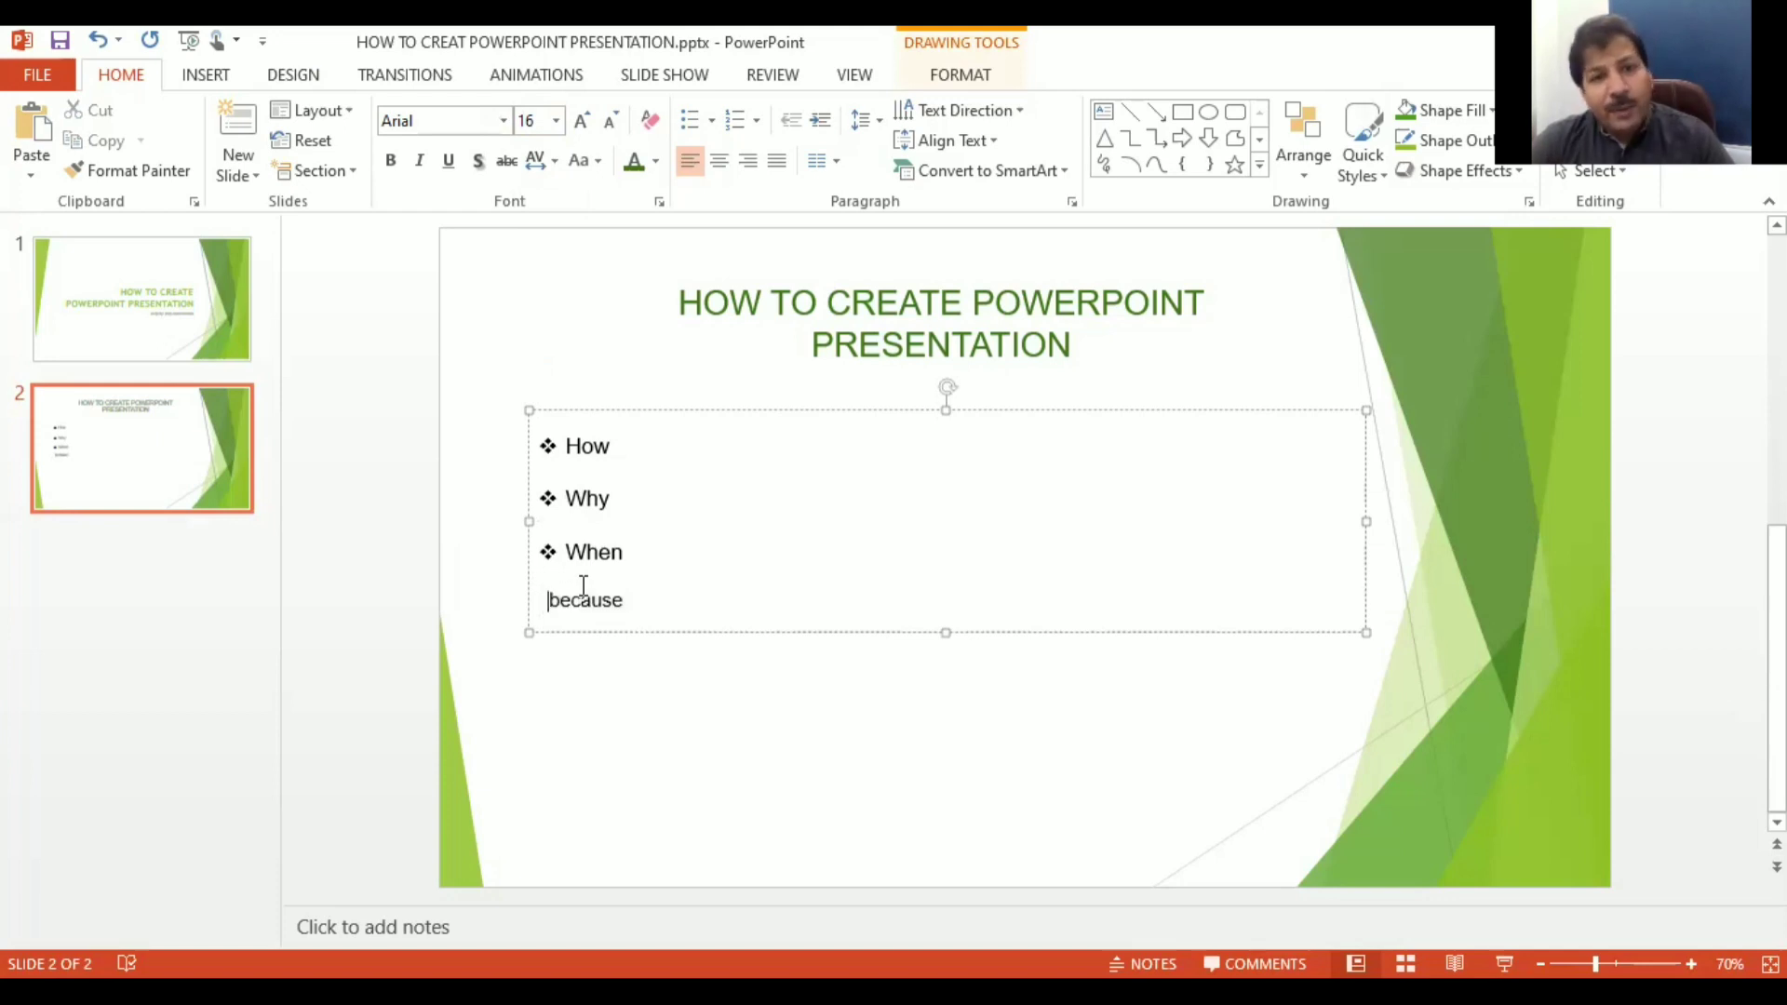
click(691, 118)
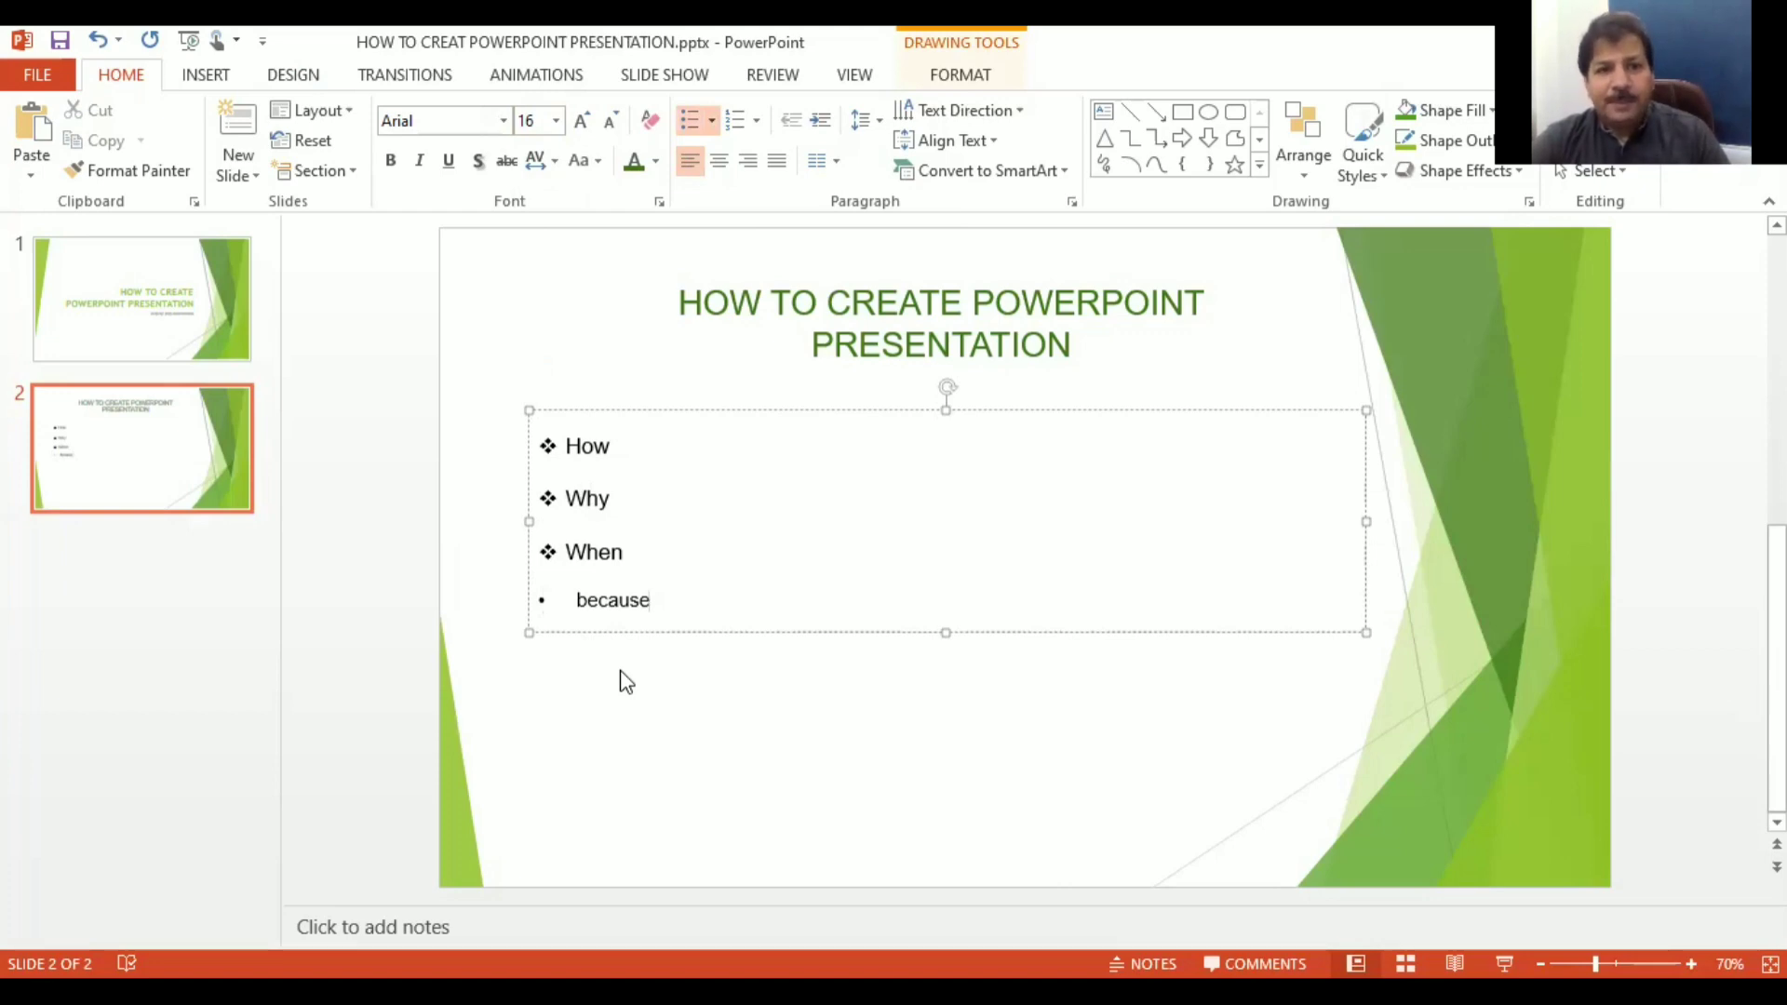
Step: Insert four new title-and-content slides after slide 2, then select slide 5
click(641, 694)
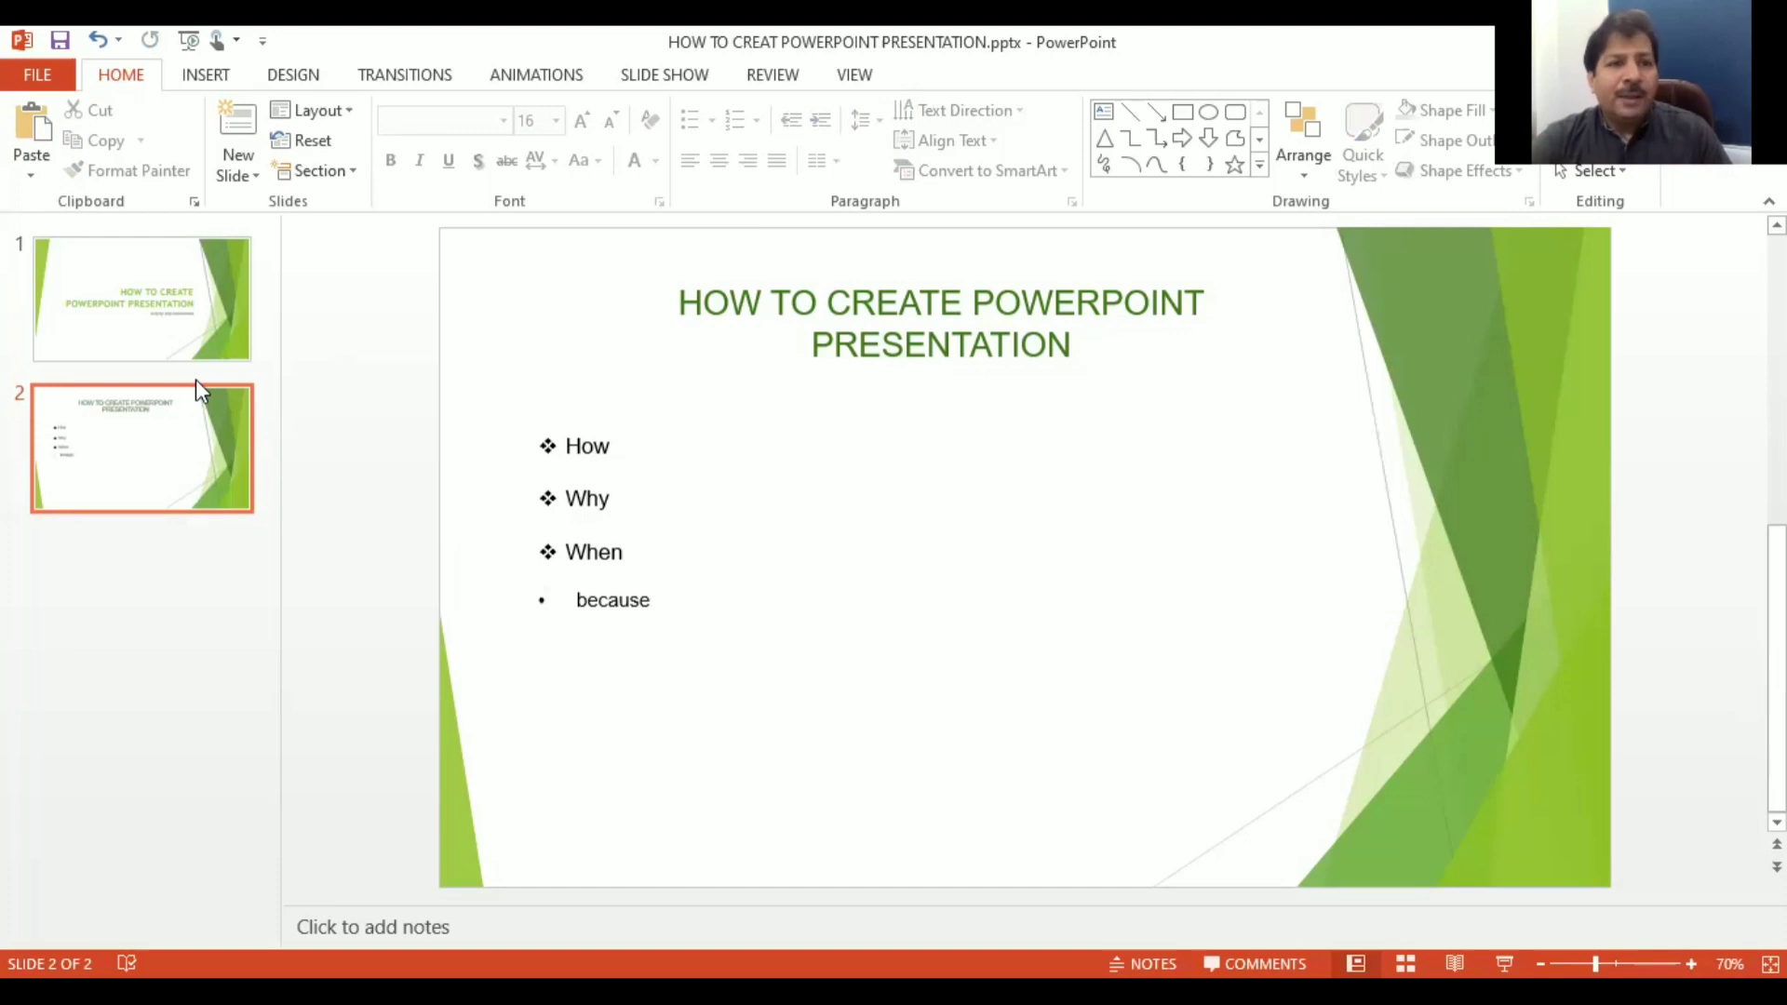
click(239, 123)
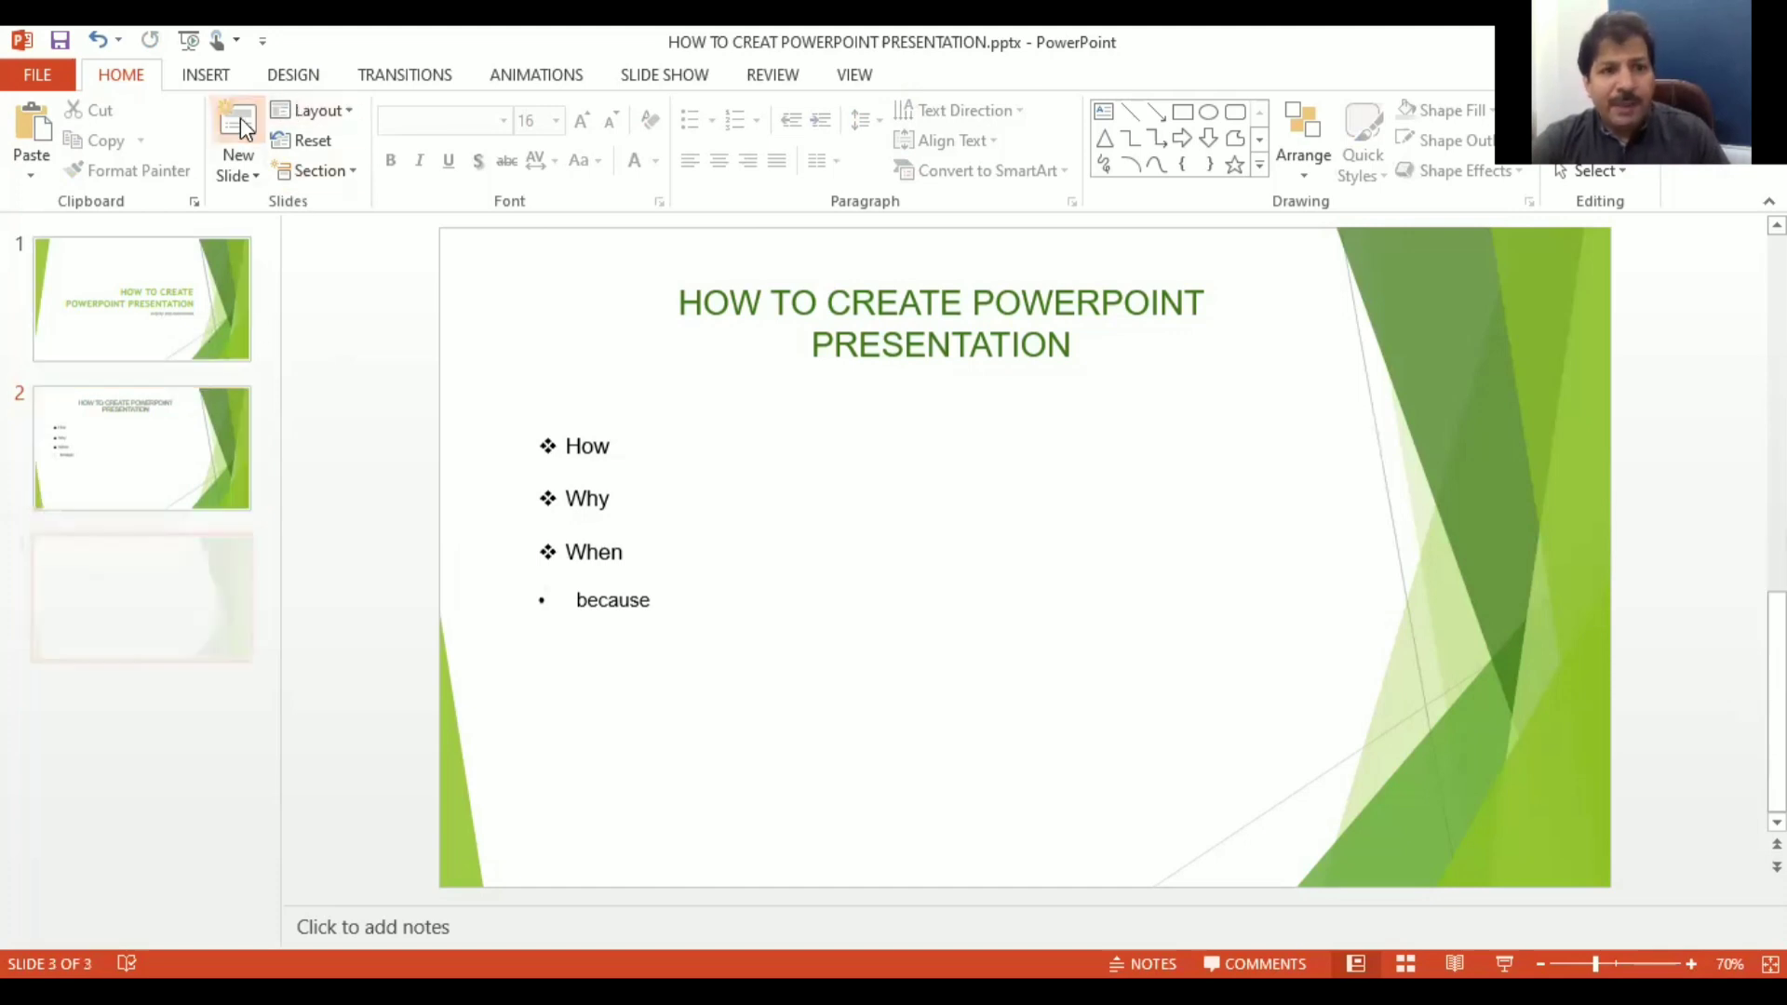
click(239, 123)
click(239, 123)
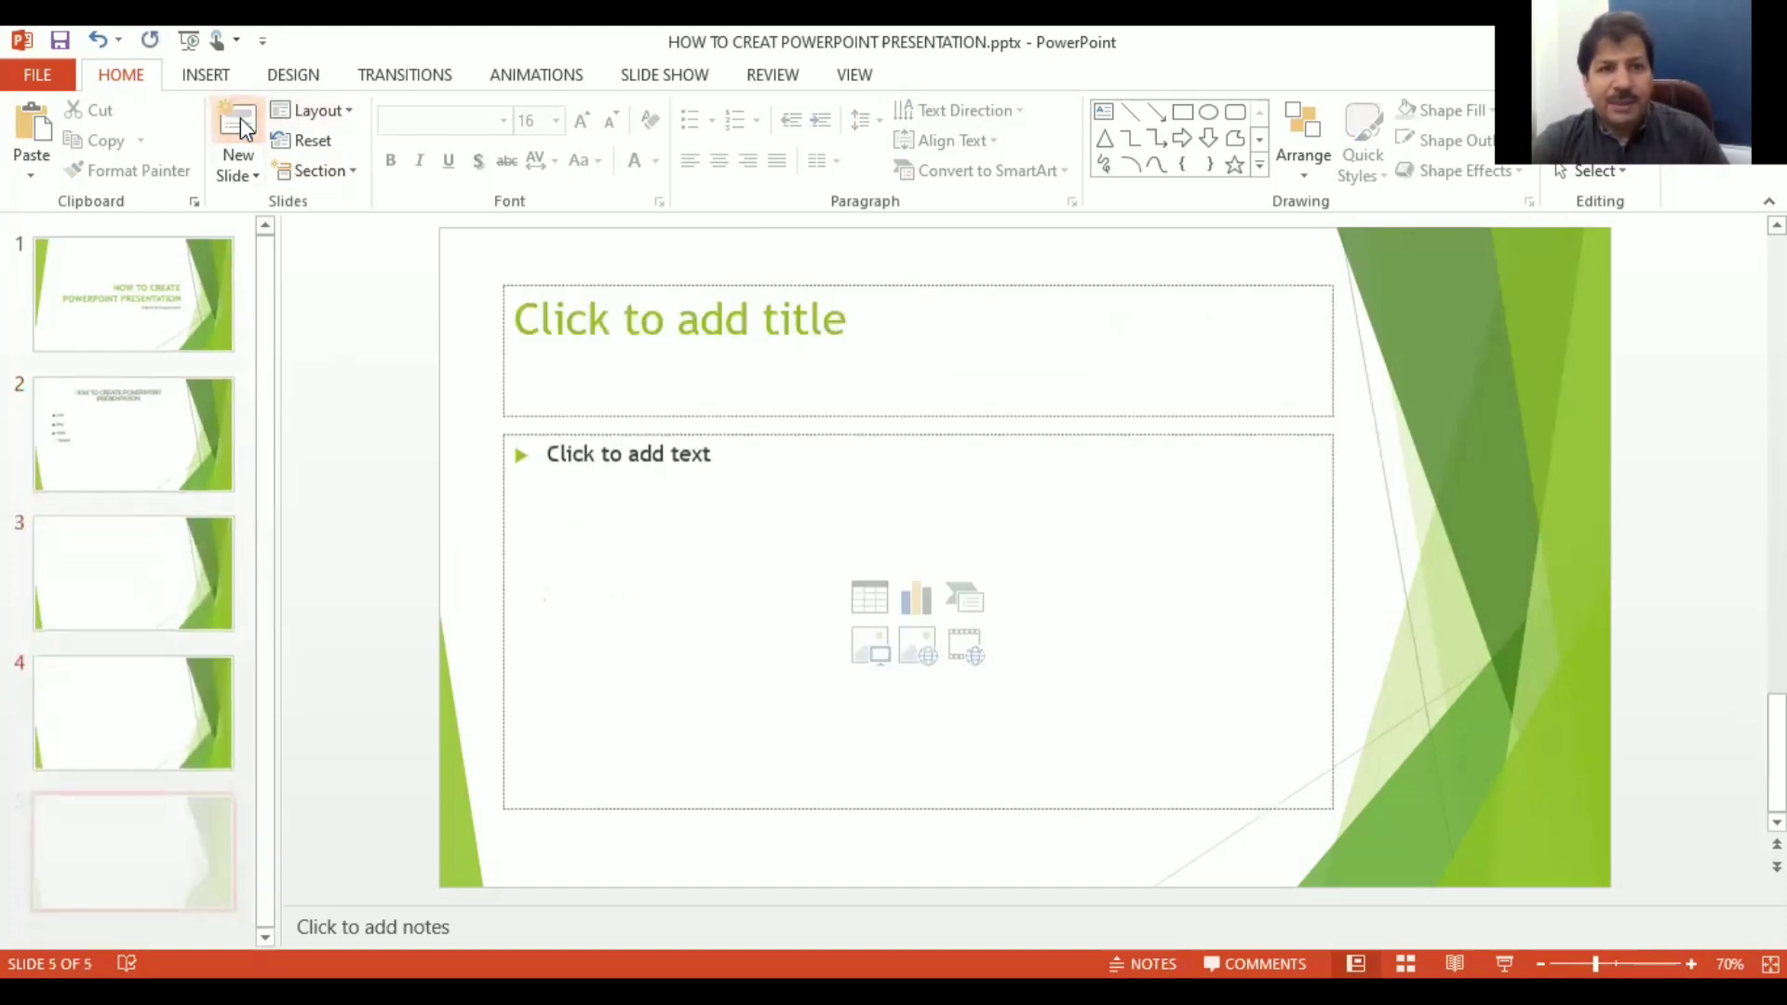
click(239, 122)
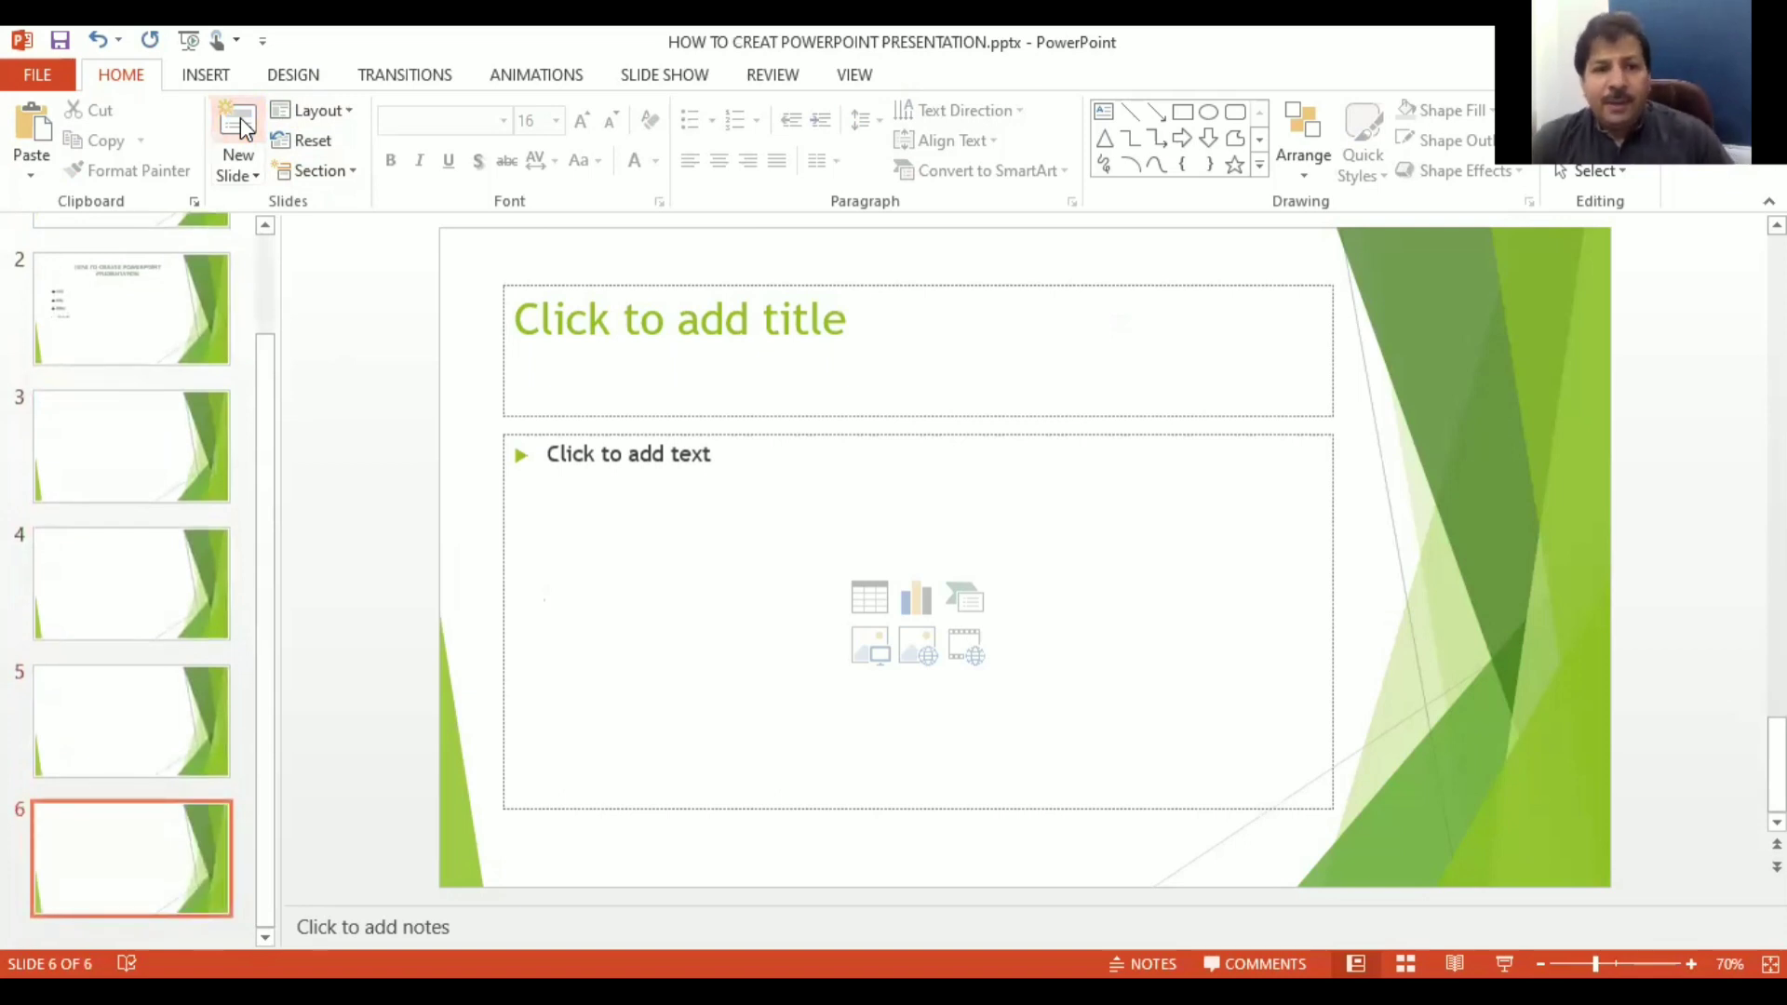
click(168, 717)
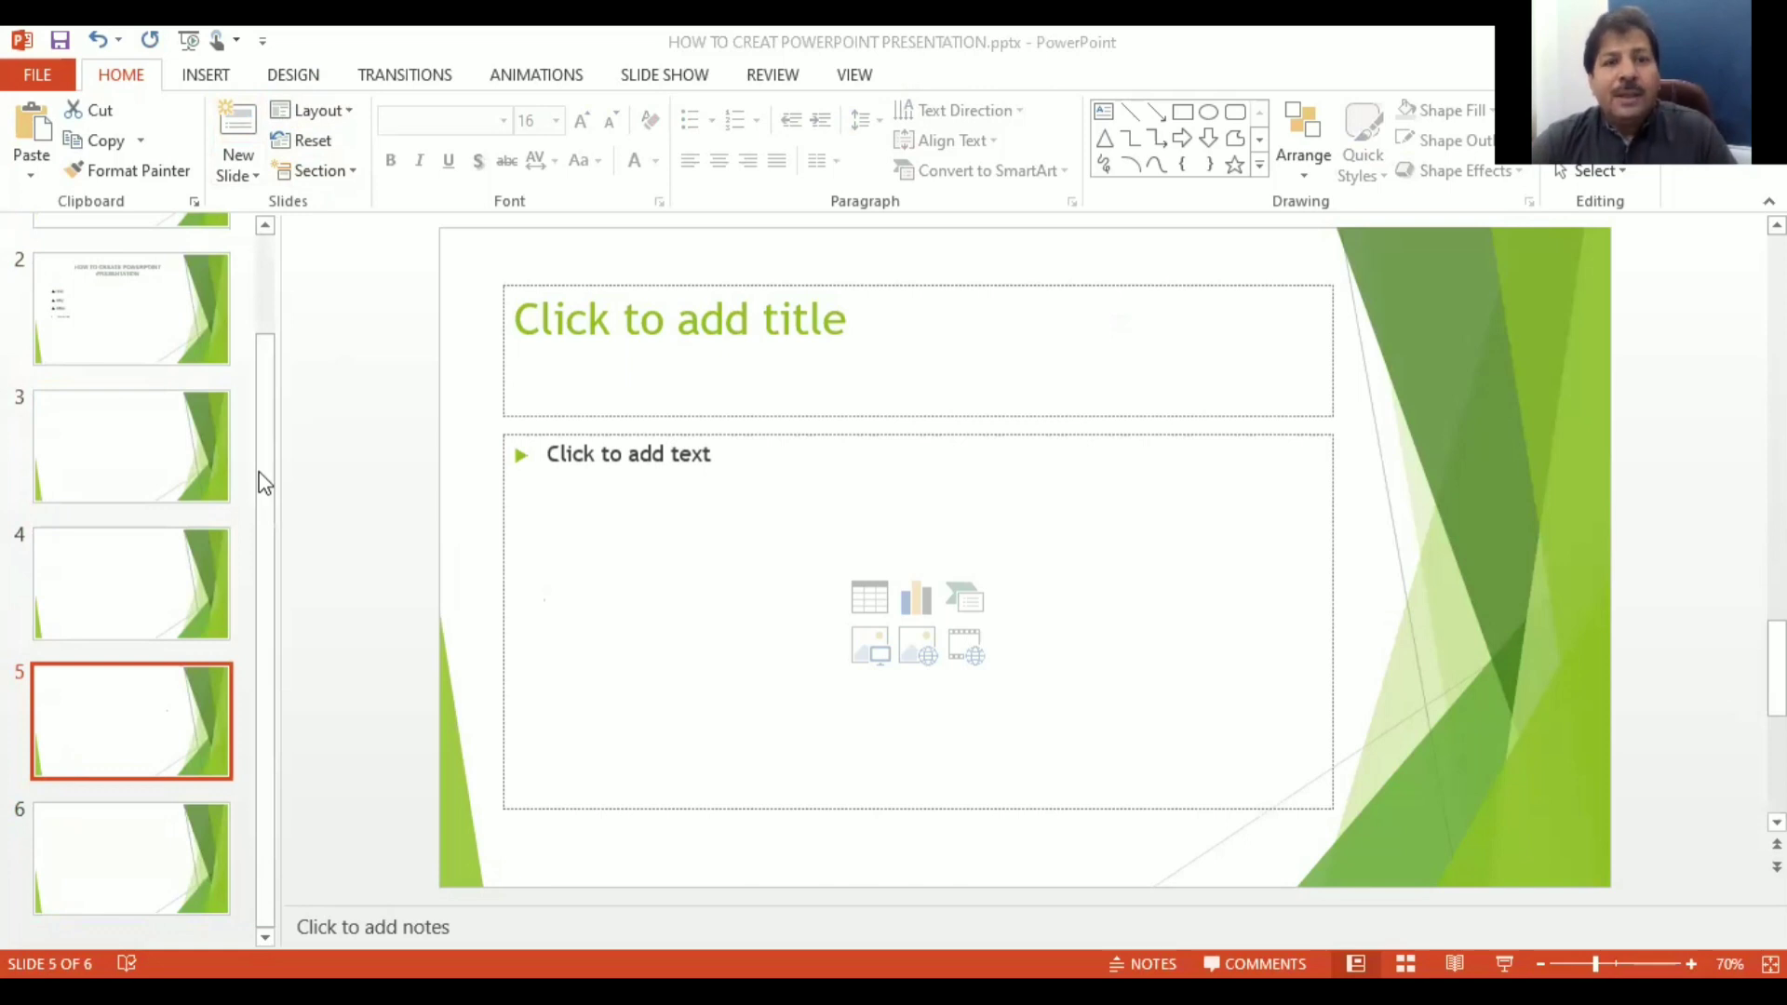
Step: Delete both the title and content placeholders from slide 5
click(689, 238)
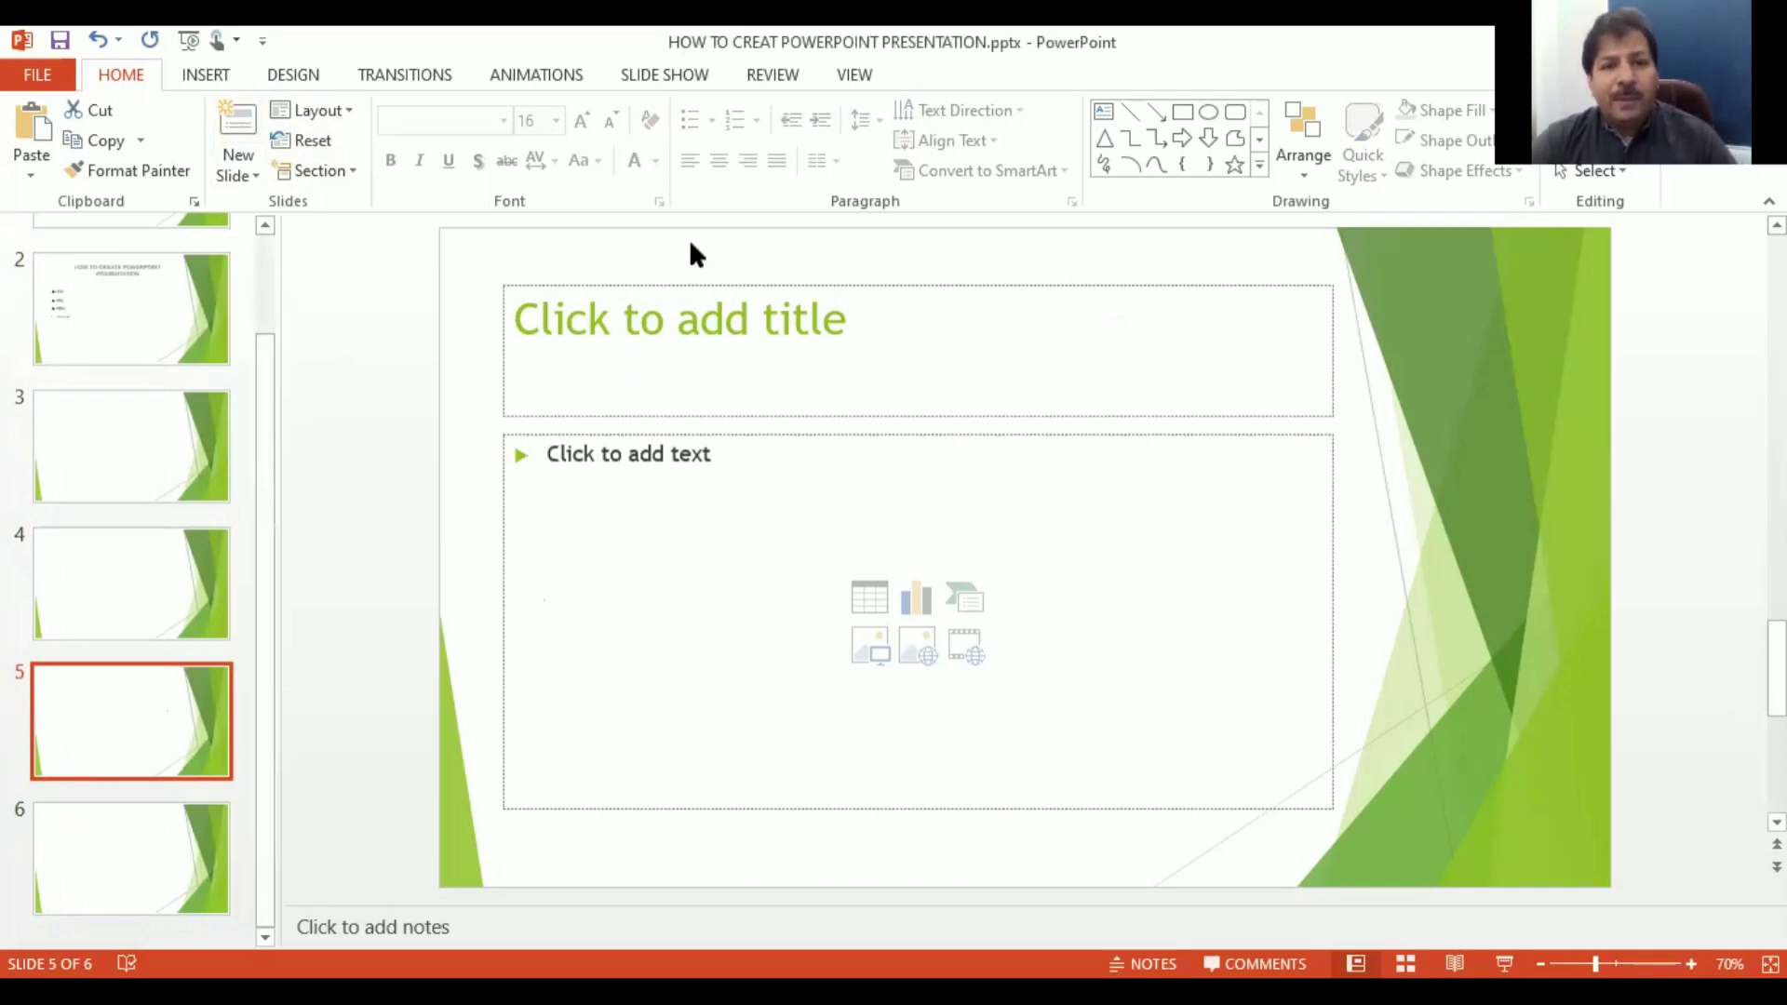
click(681, 415)
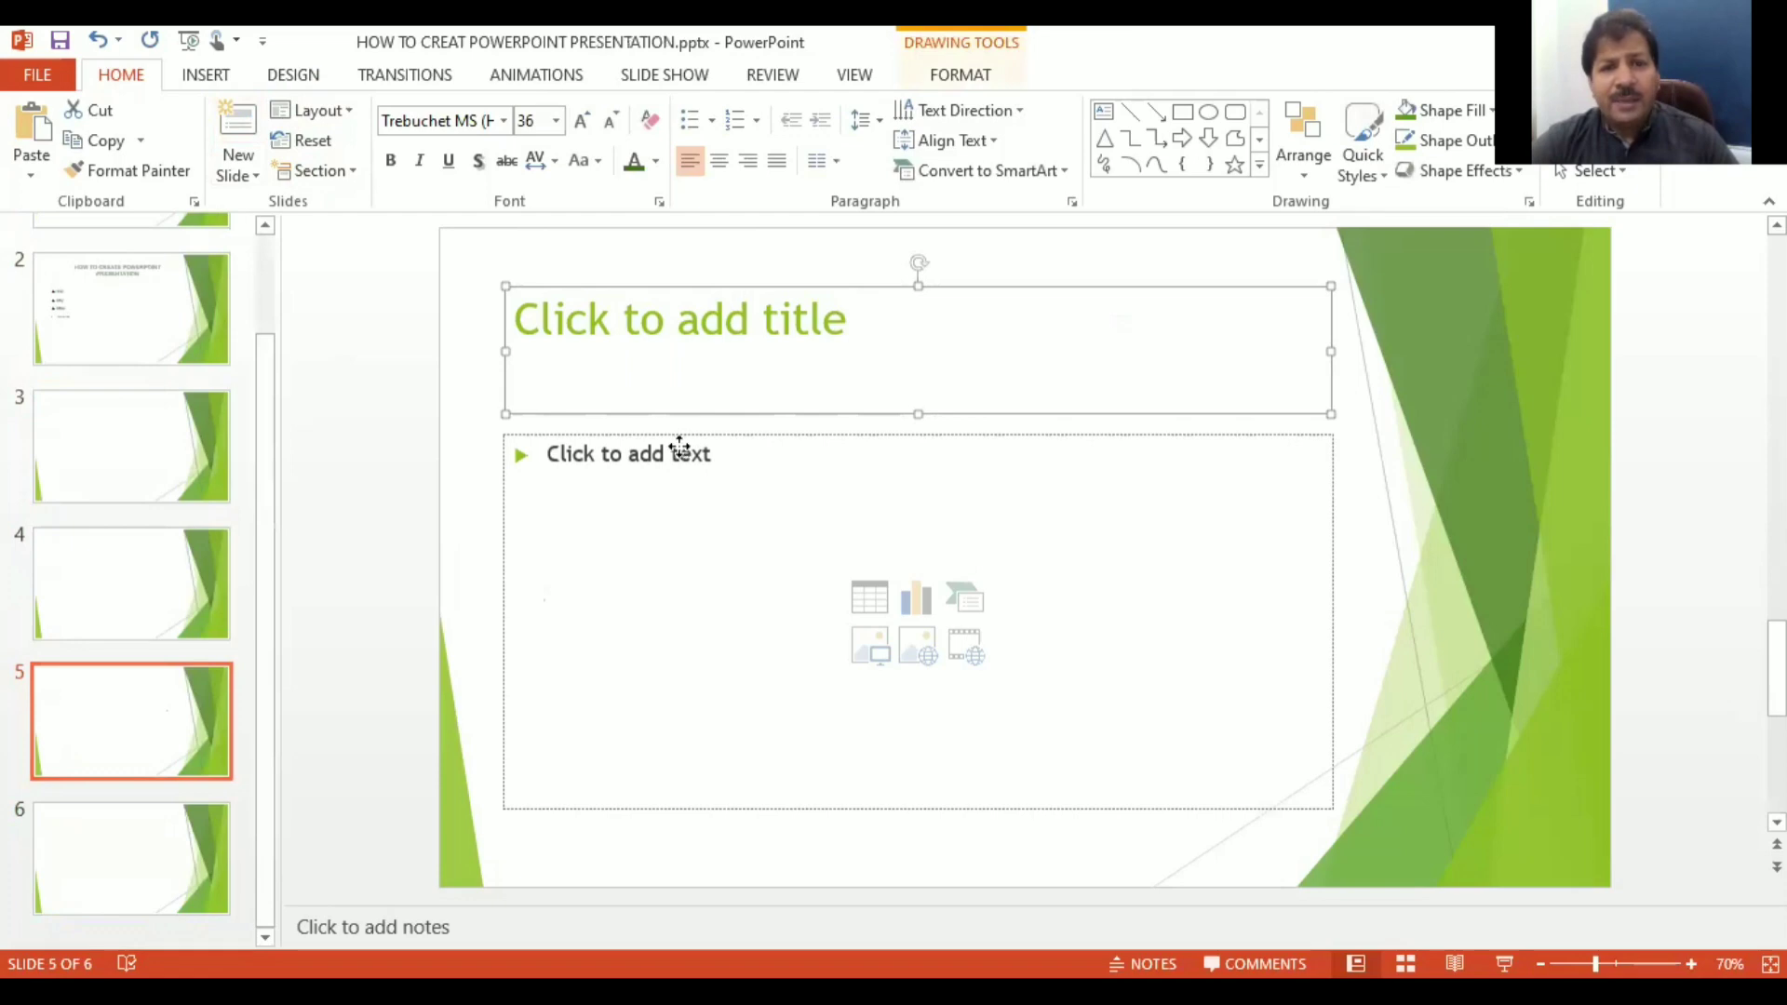
shift+click(683, 449)
key(Delete)
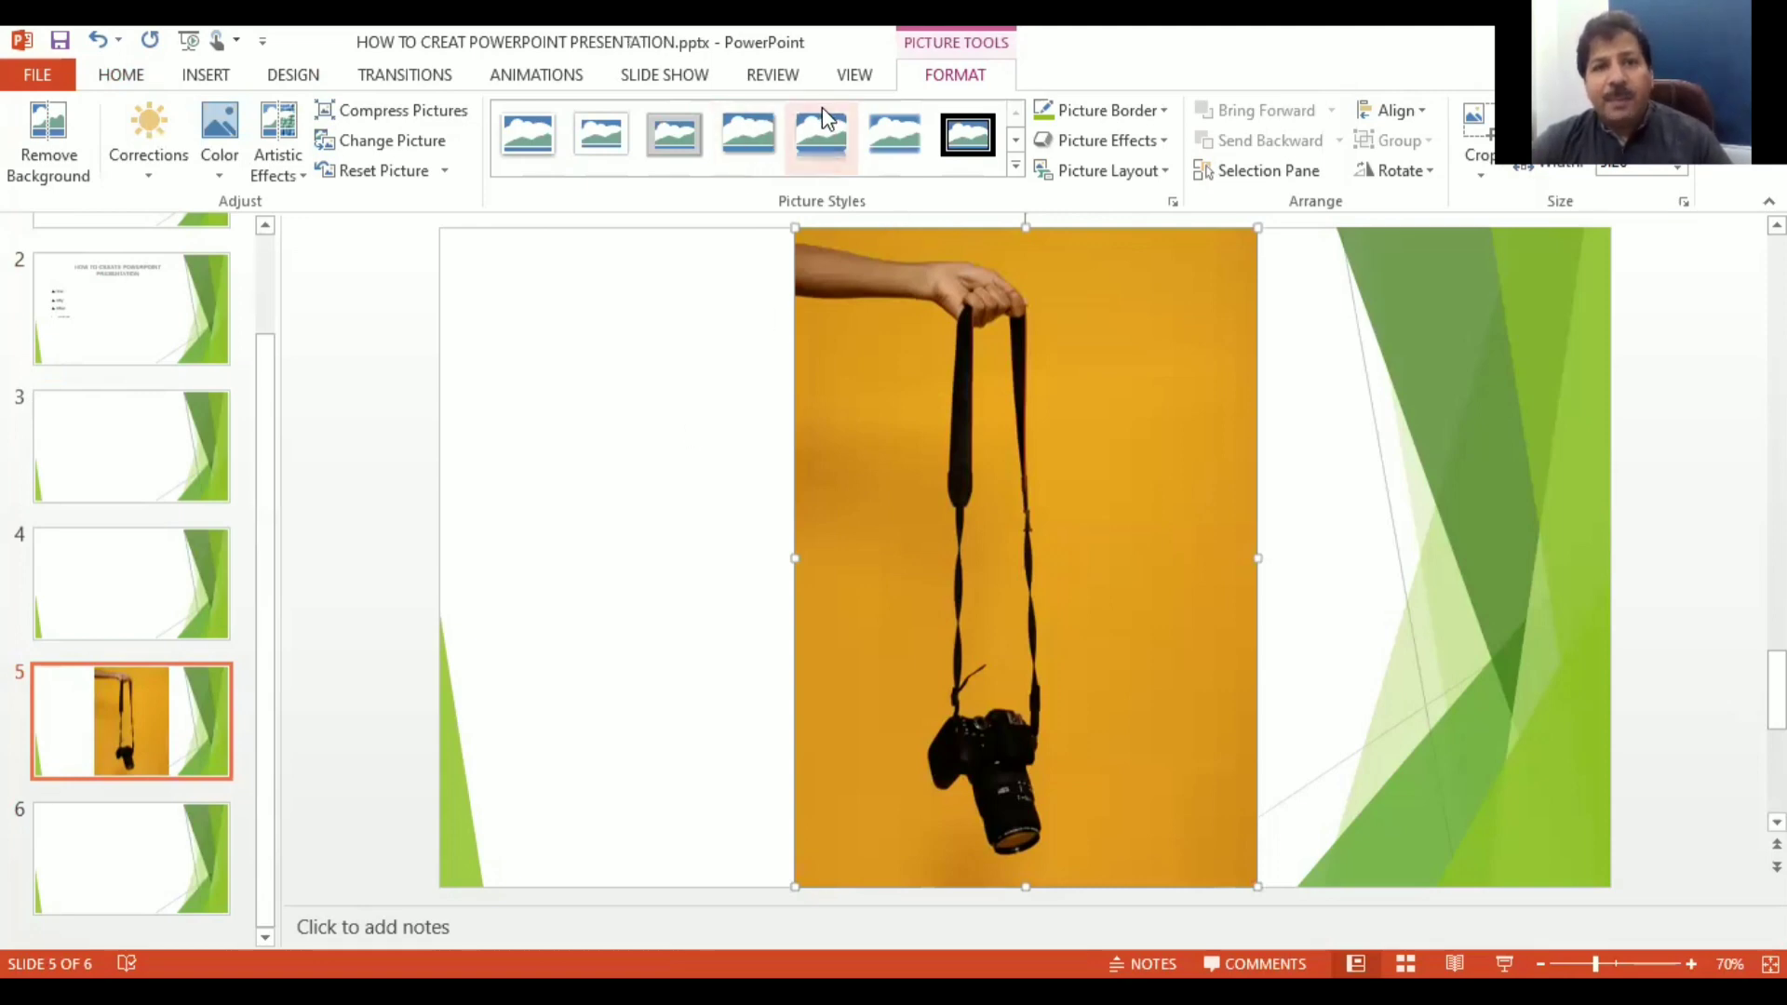
Step: Style the hanging-camera photo as Soft Edge Oval after trying frame and reflection styles
click(677, 141)
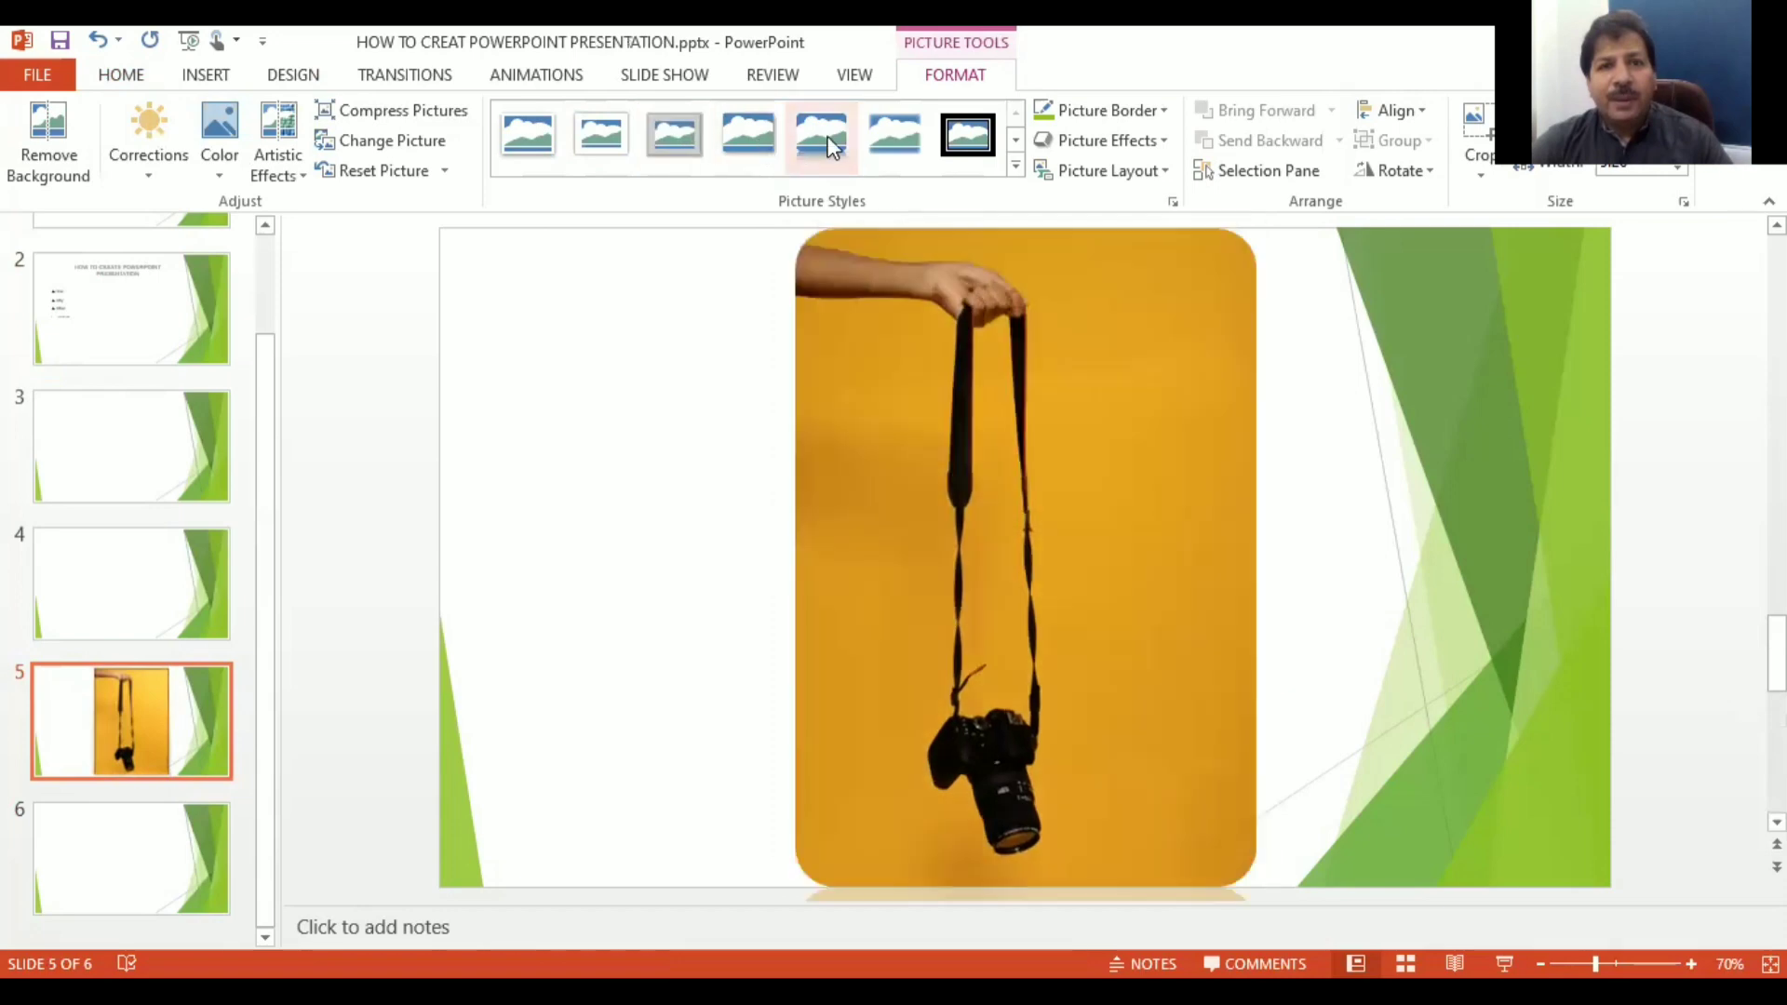
click(831, 144)
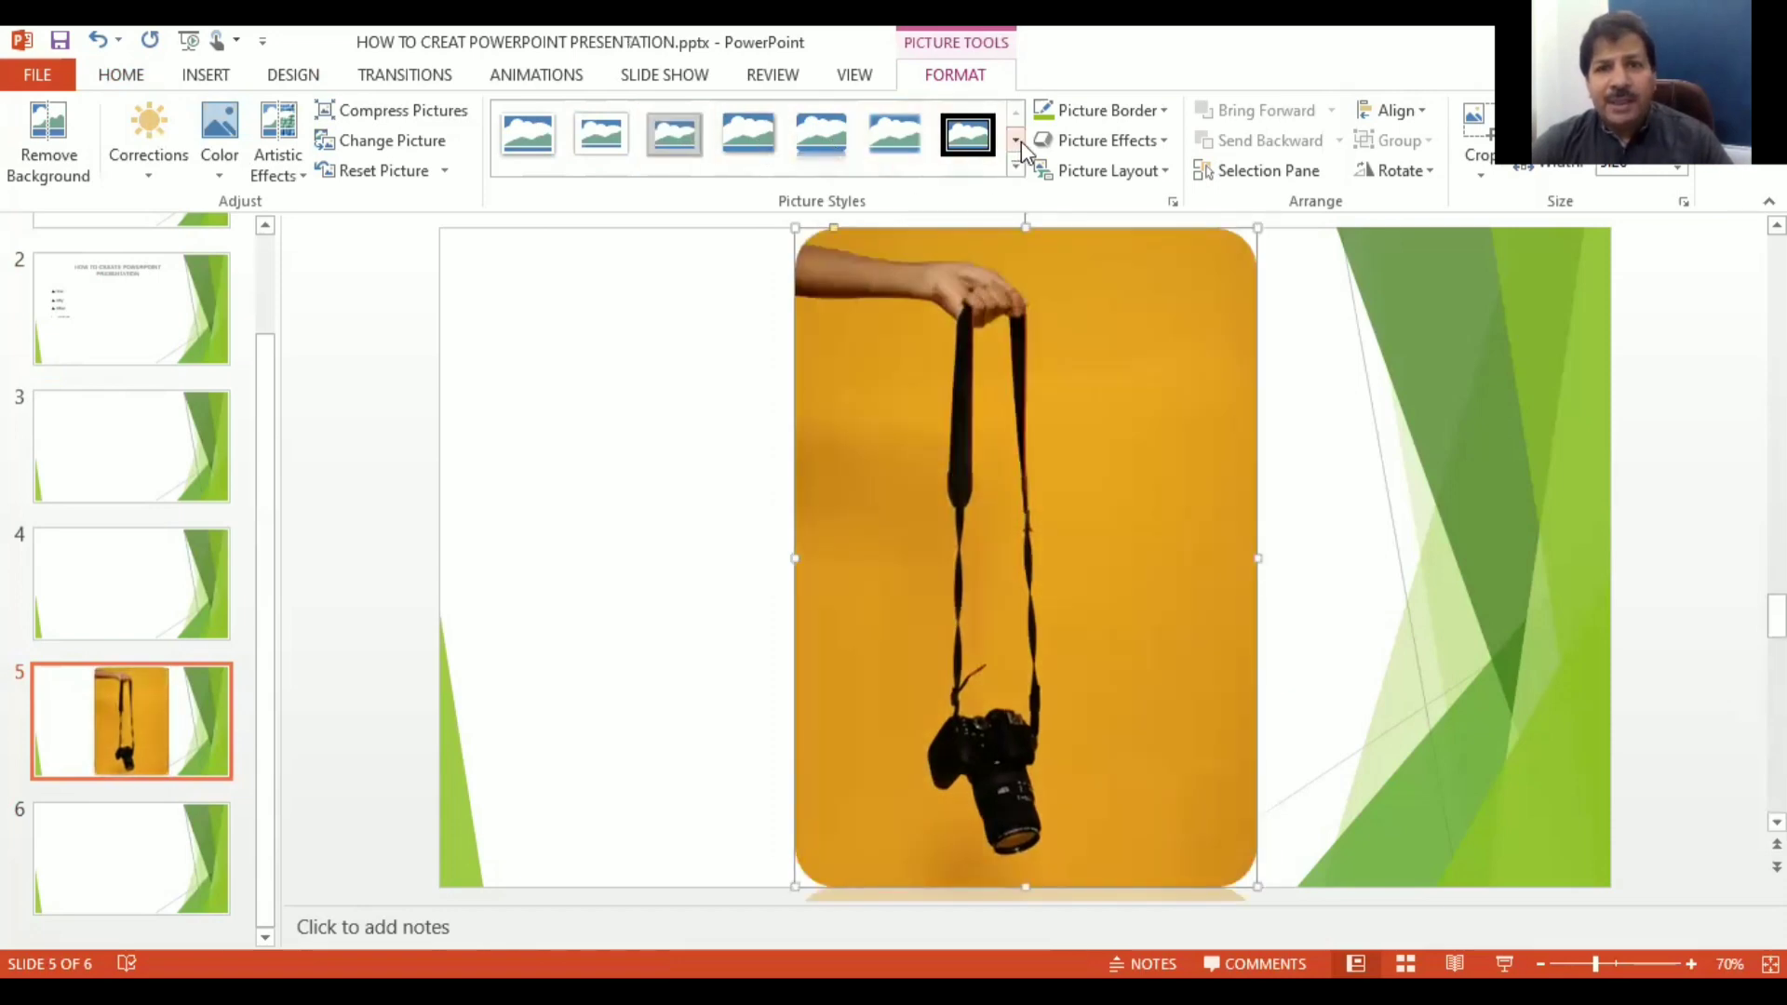
click(1016, 140)
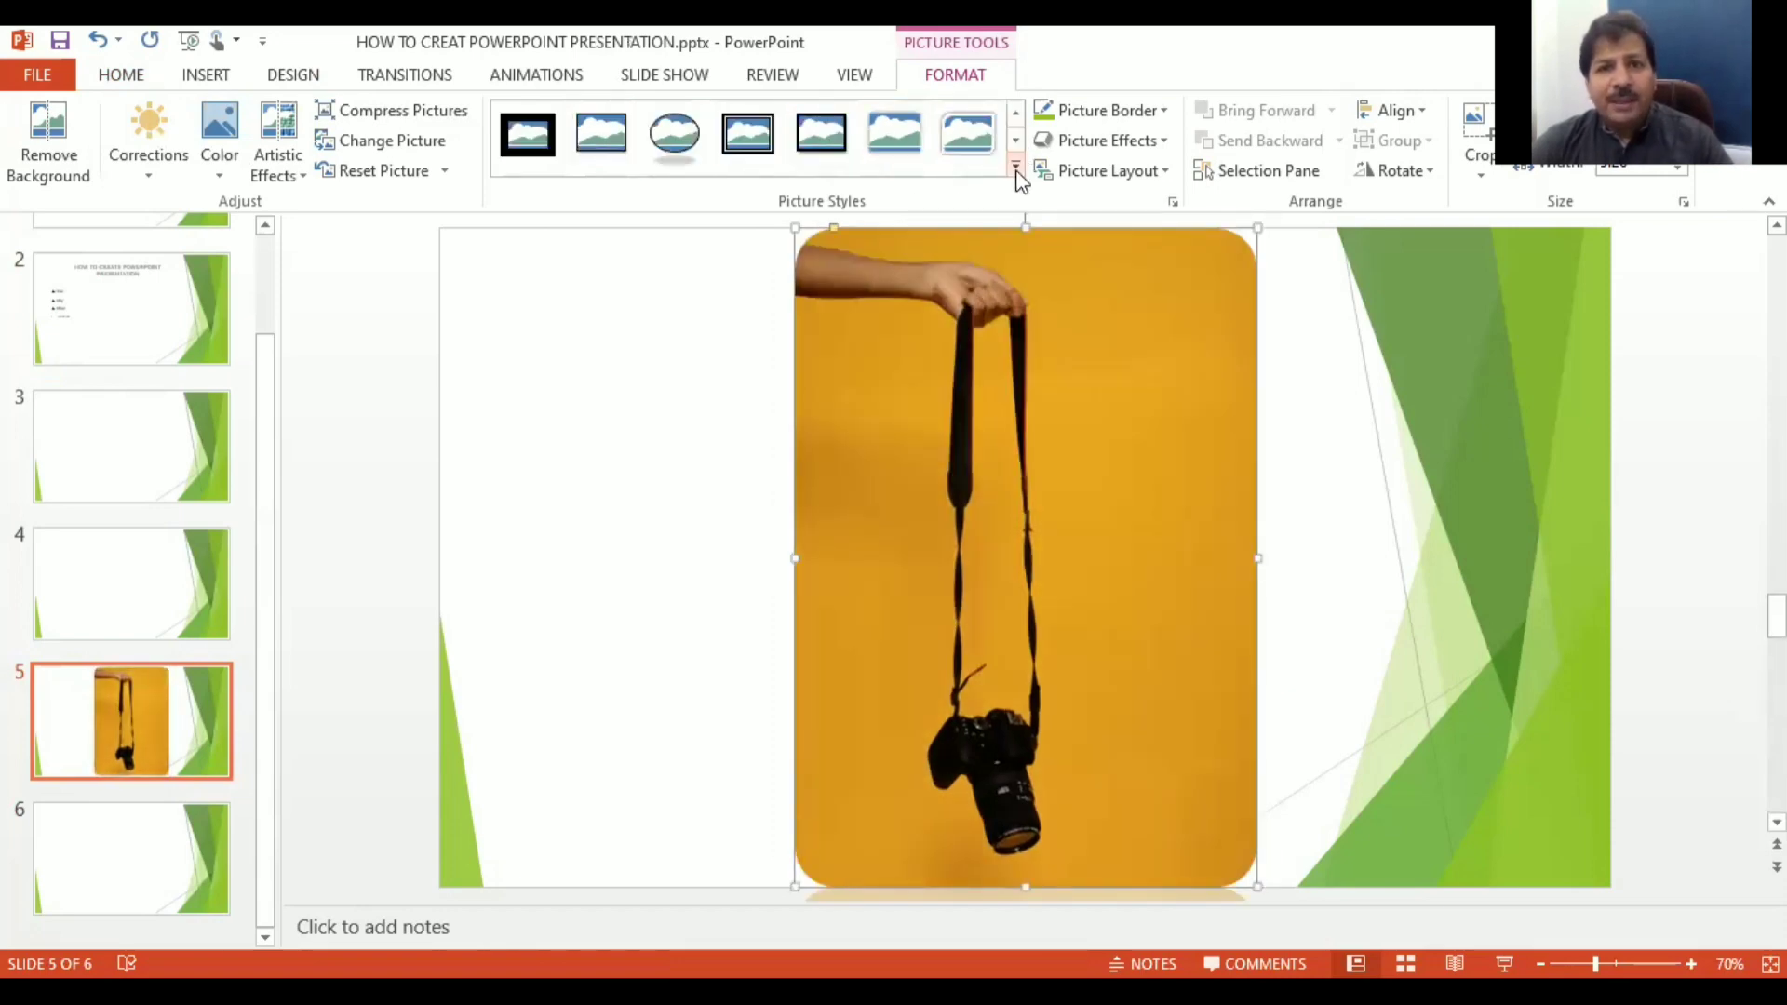
click(1016, 168)
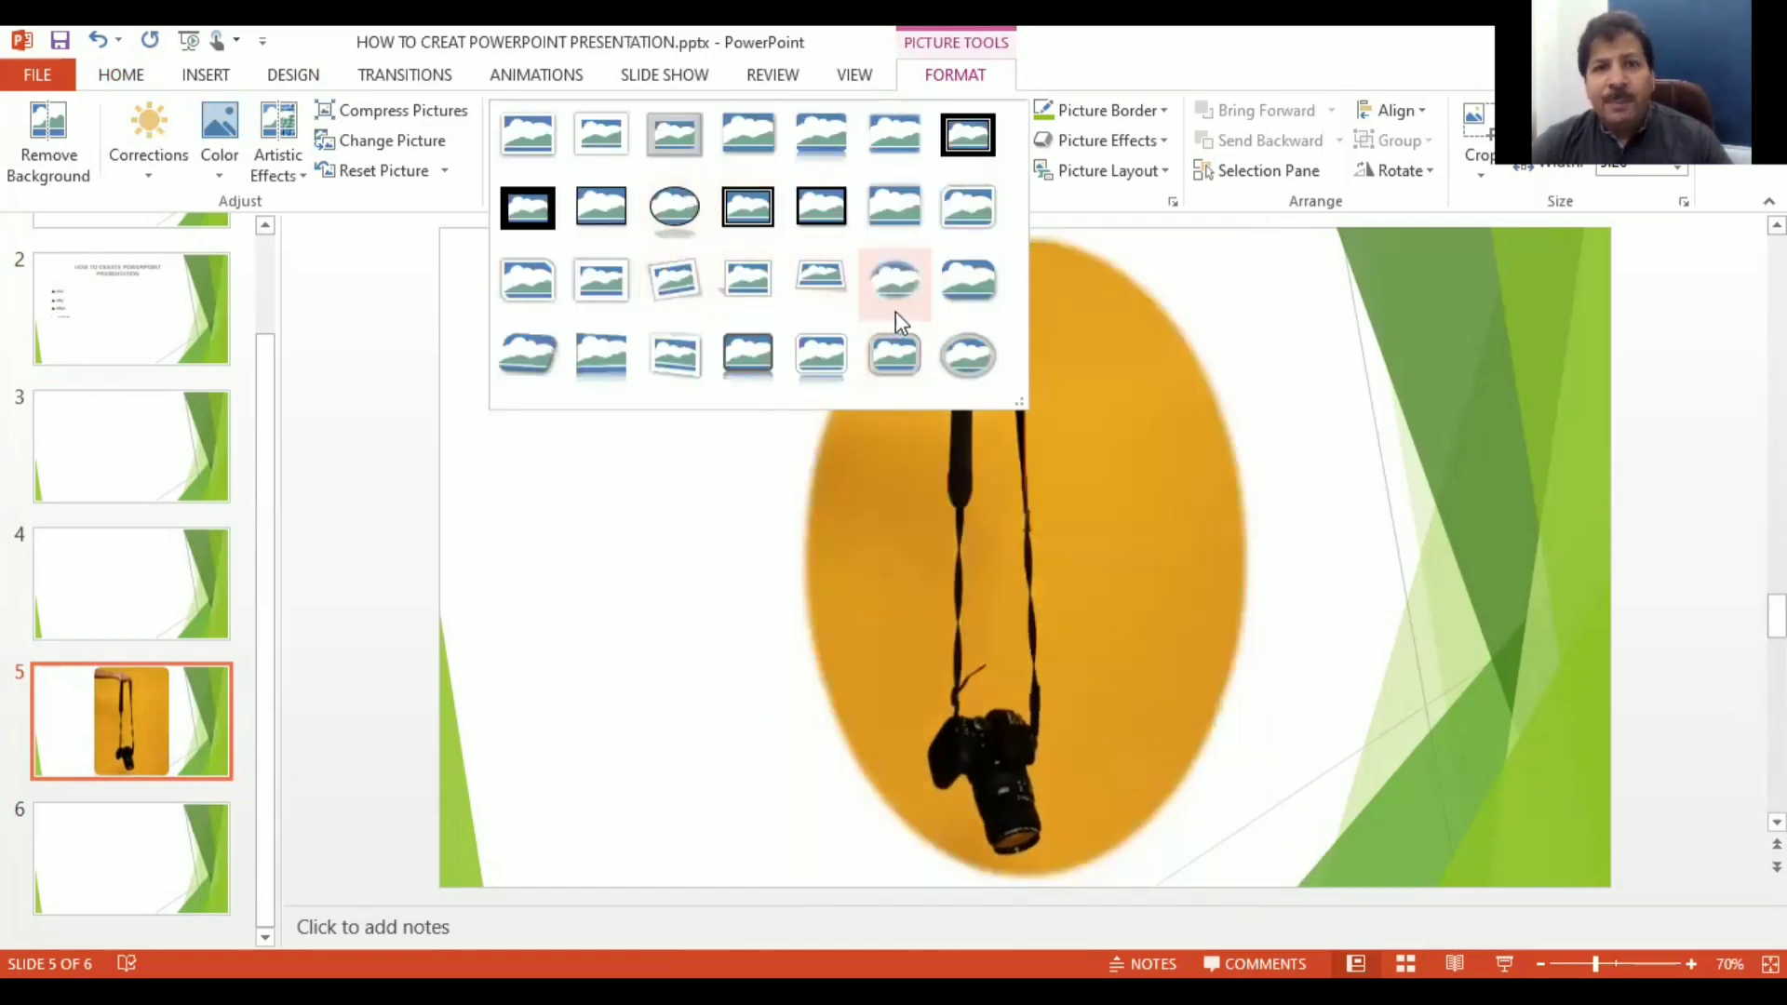
click(895, 310)
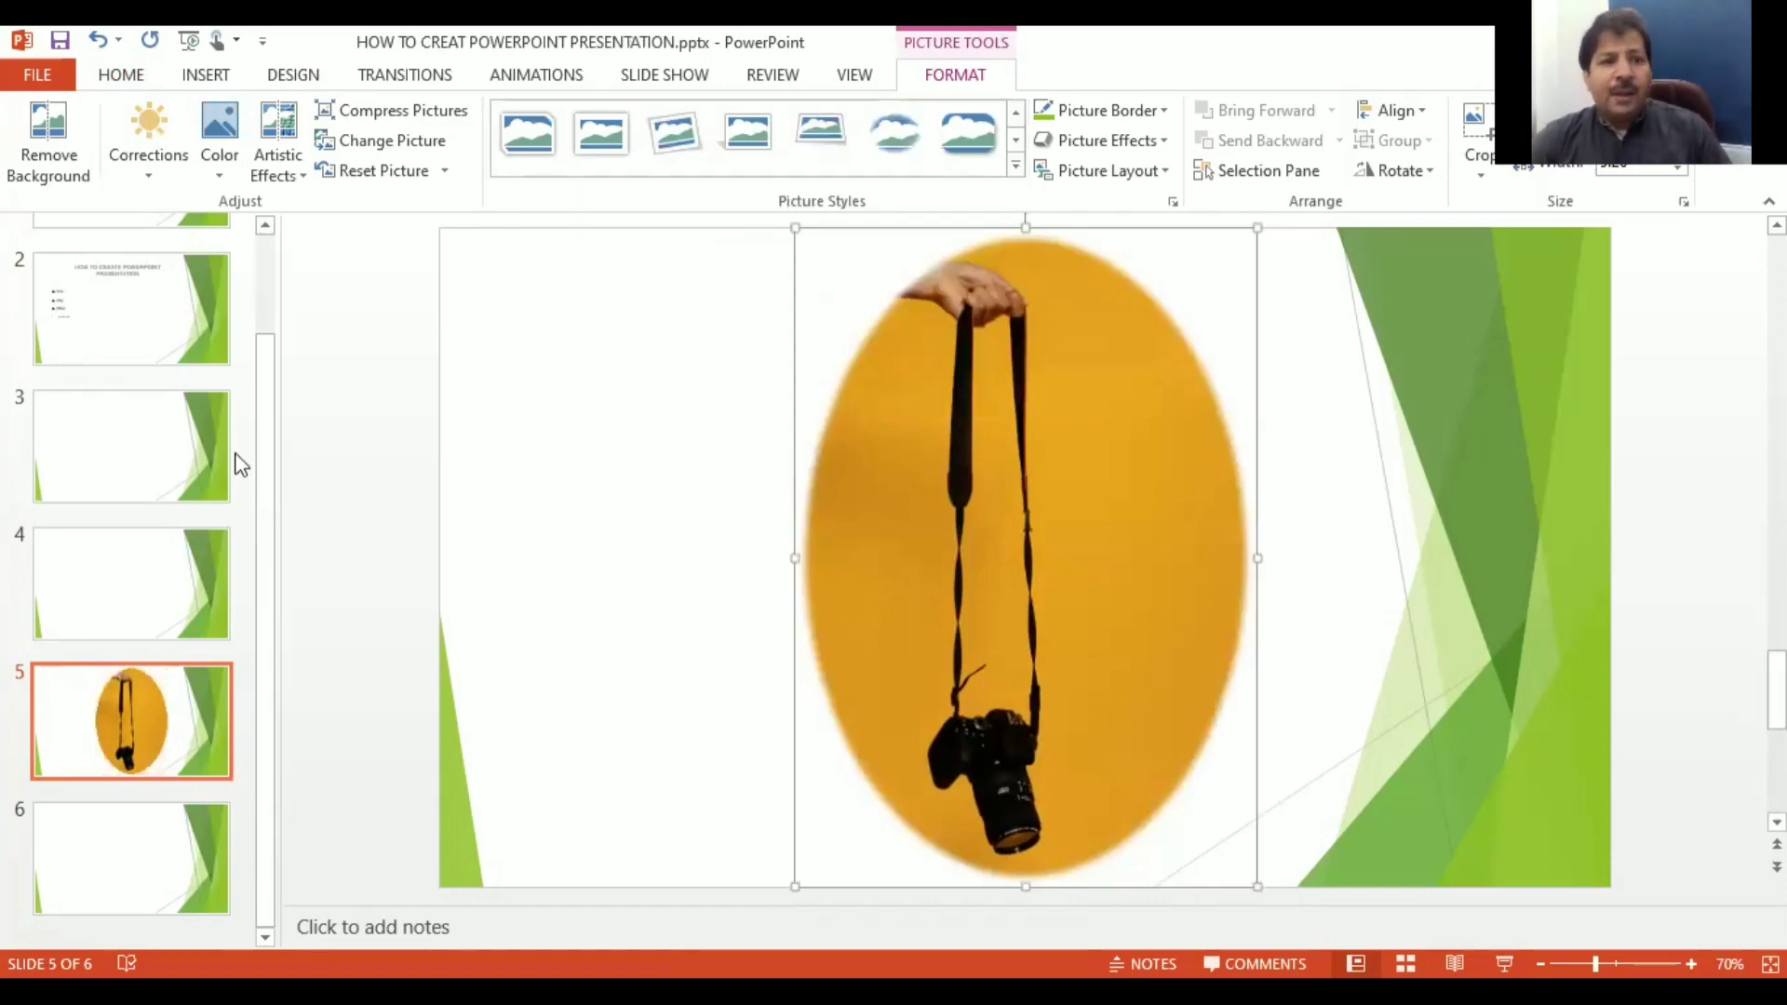
click(394, 606)
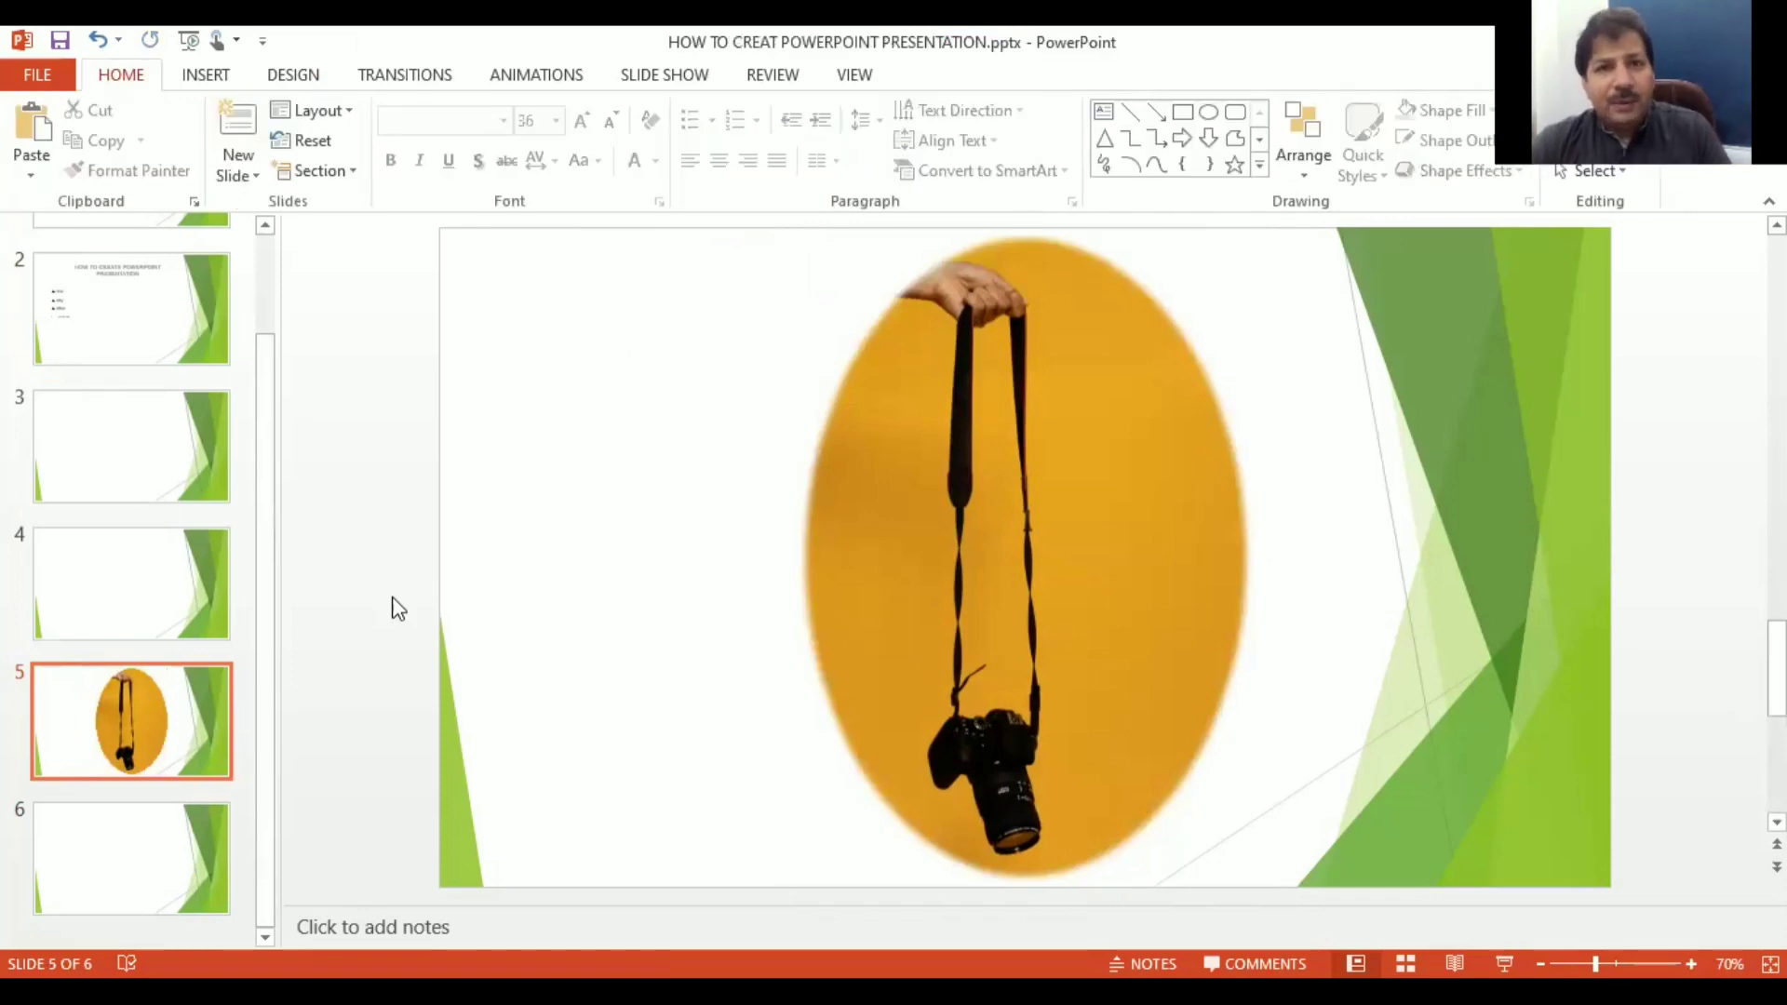
Step: Delete the title and content placeholders from slide 3
click(102, 582)
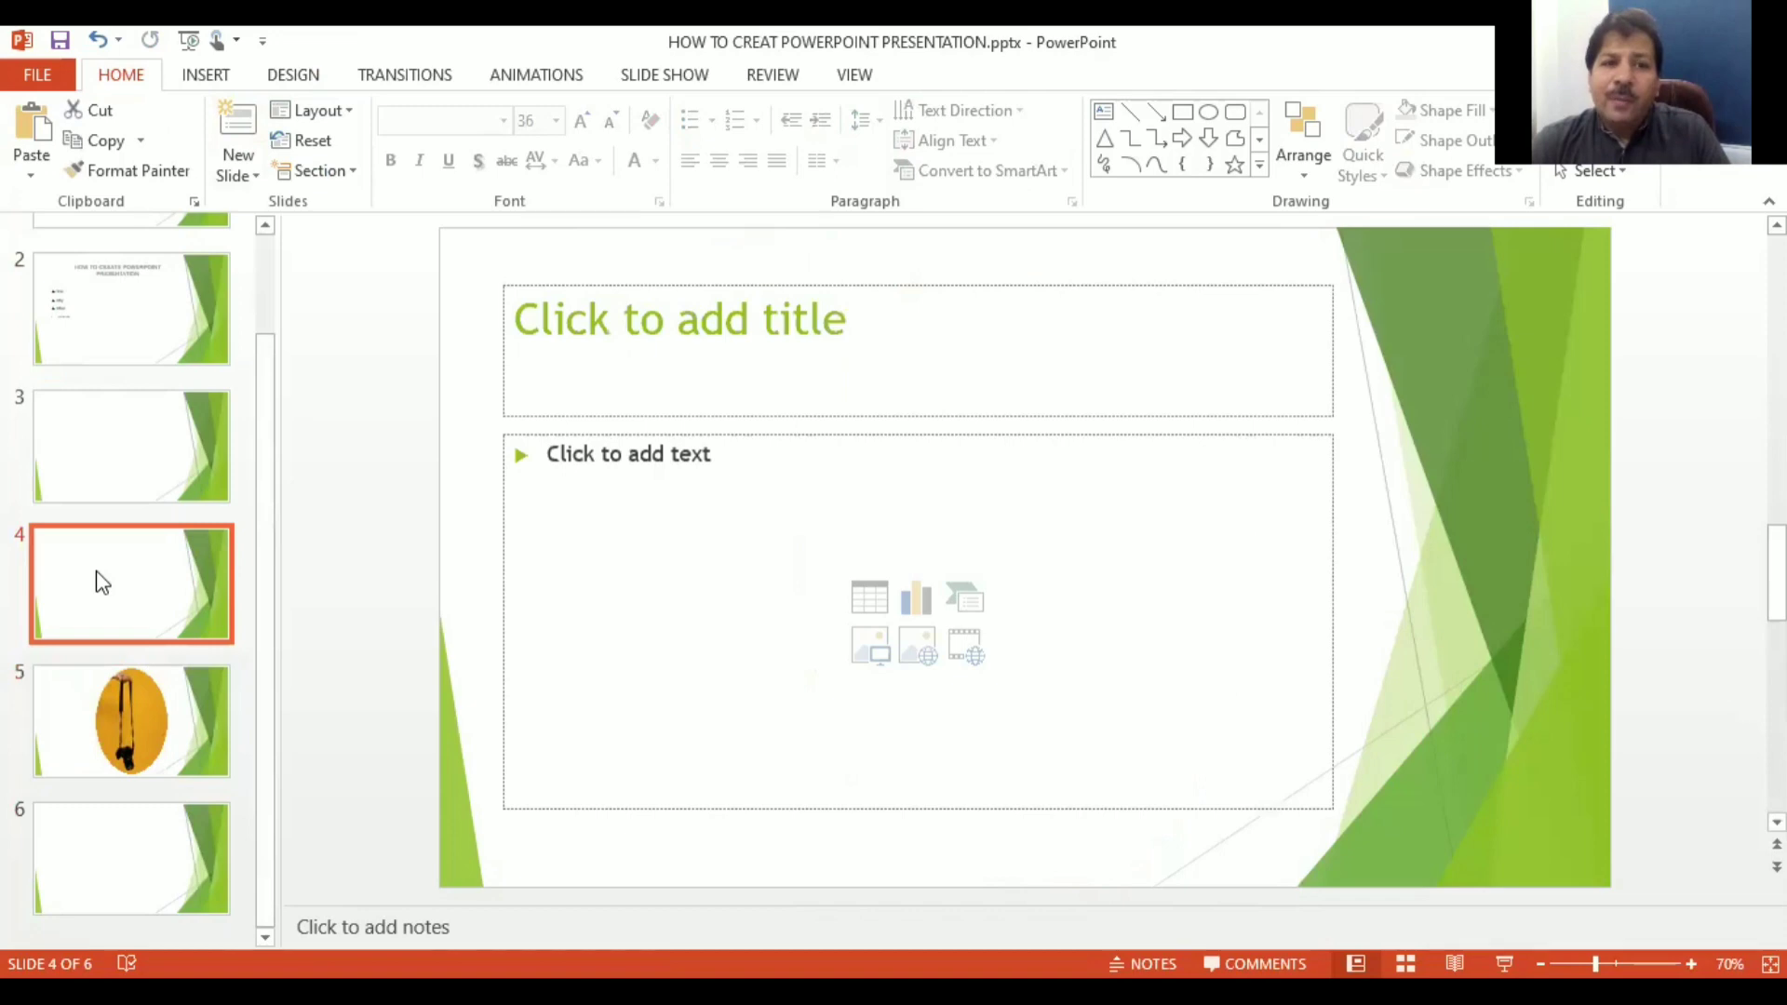
click(154, 374)
click(156, 415)
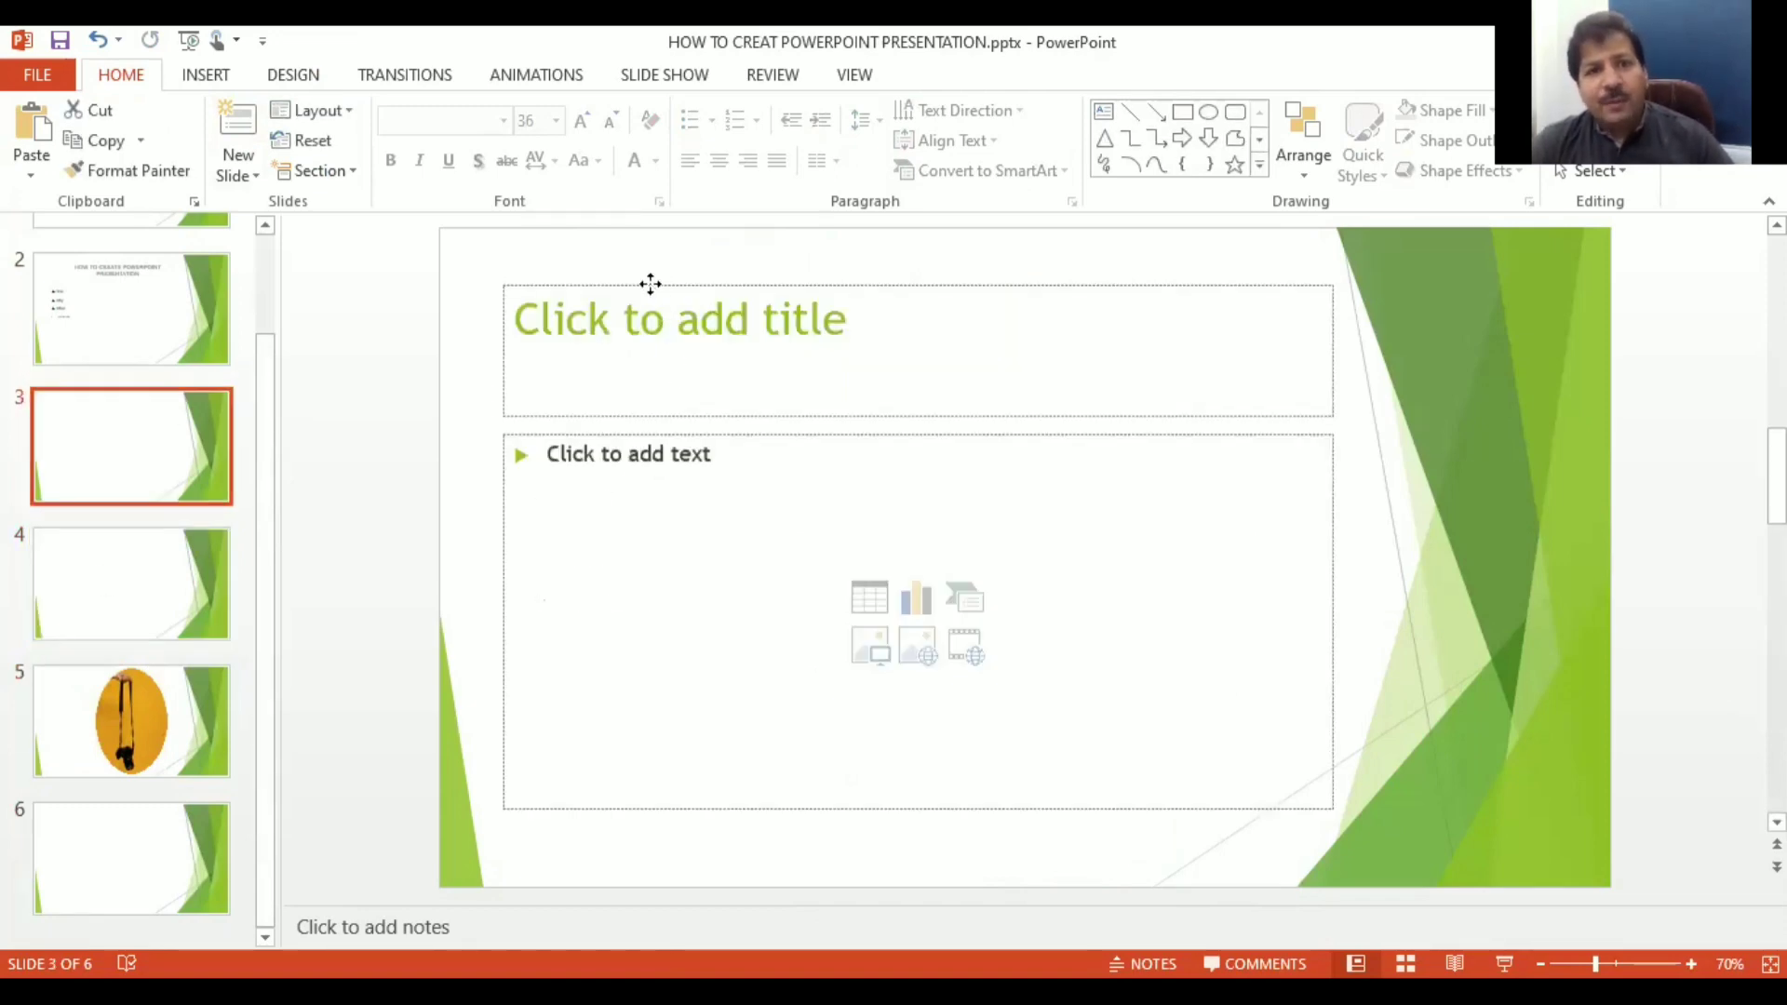
click(654, 288)
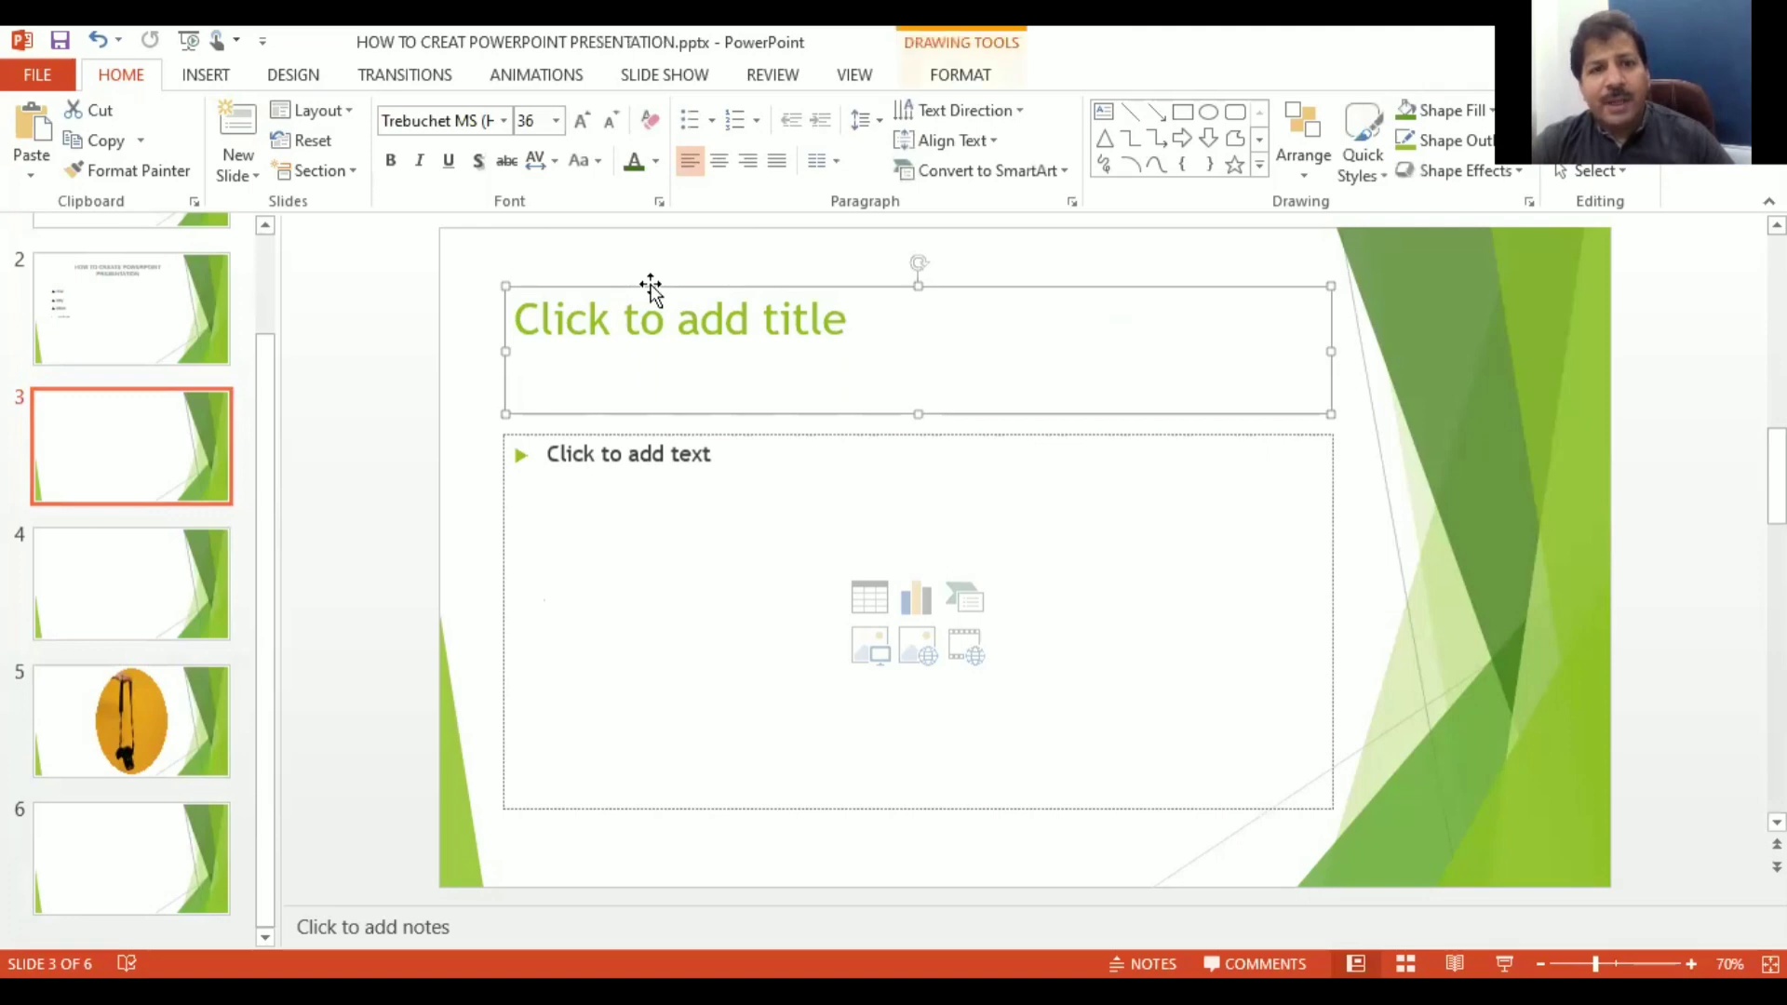
shift+click(614, 434)
key(Delete)
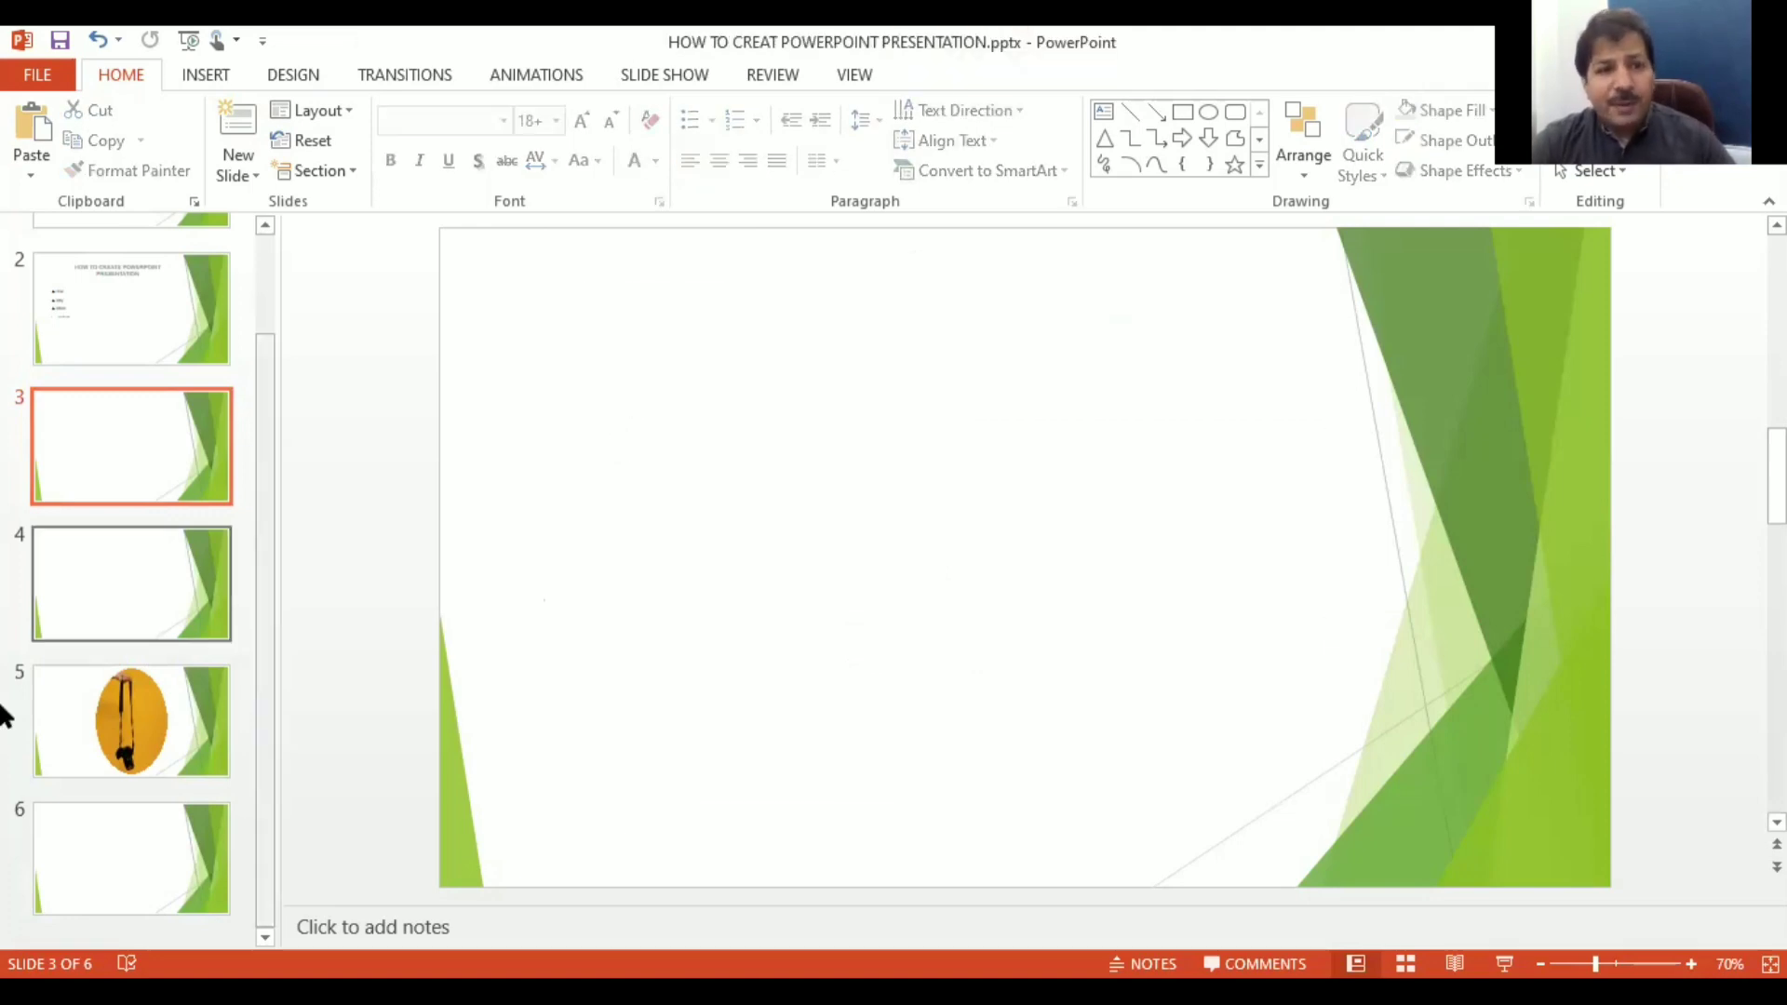
Step: Remove both placeholders from slide 4
click(72, 617)
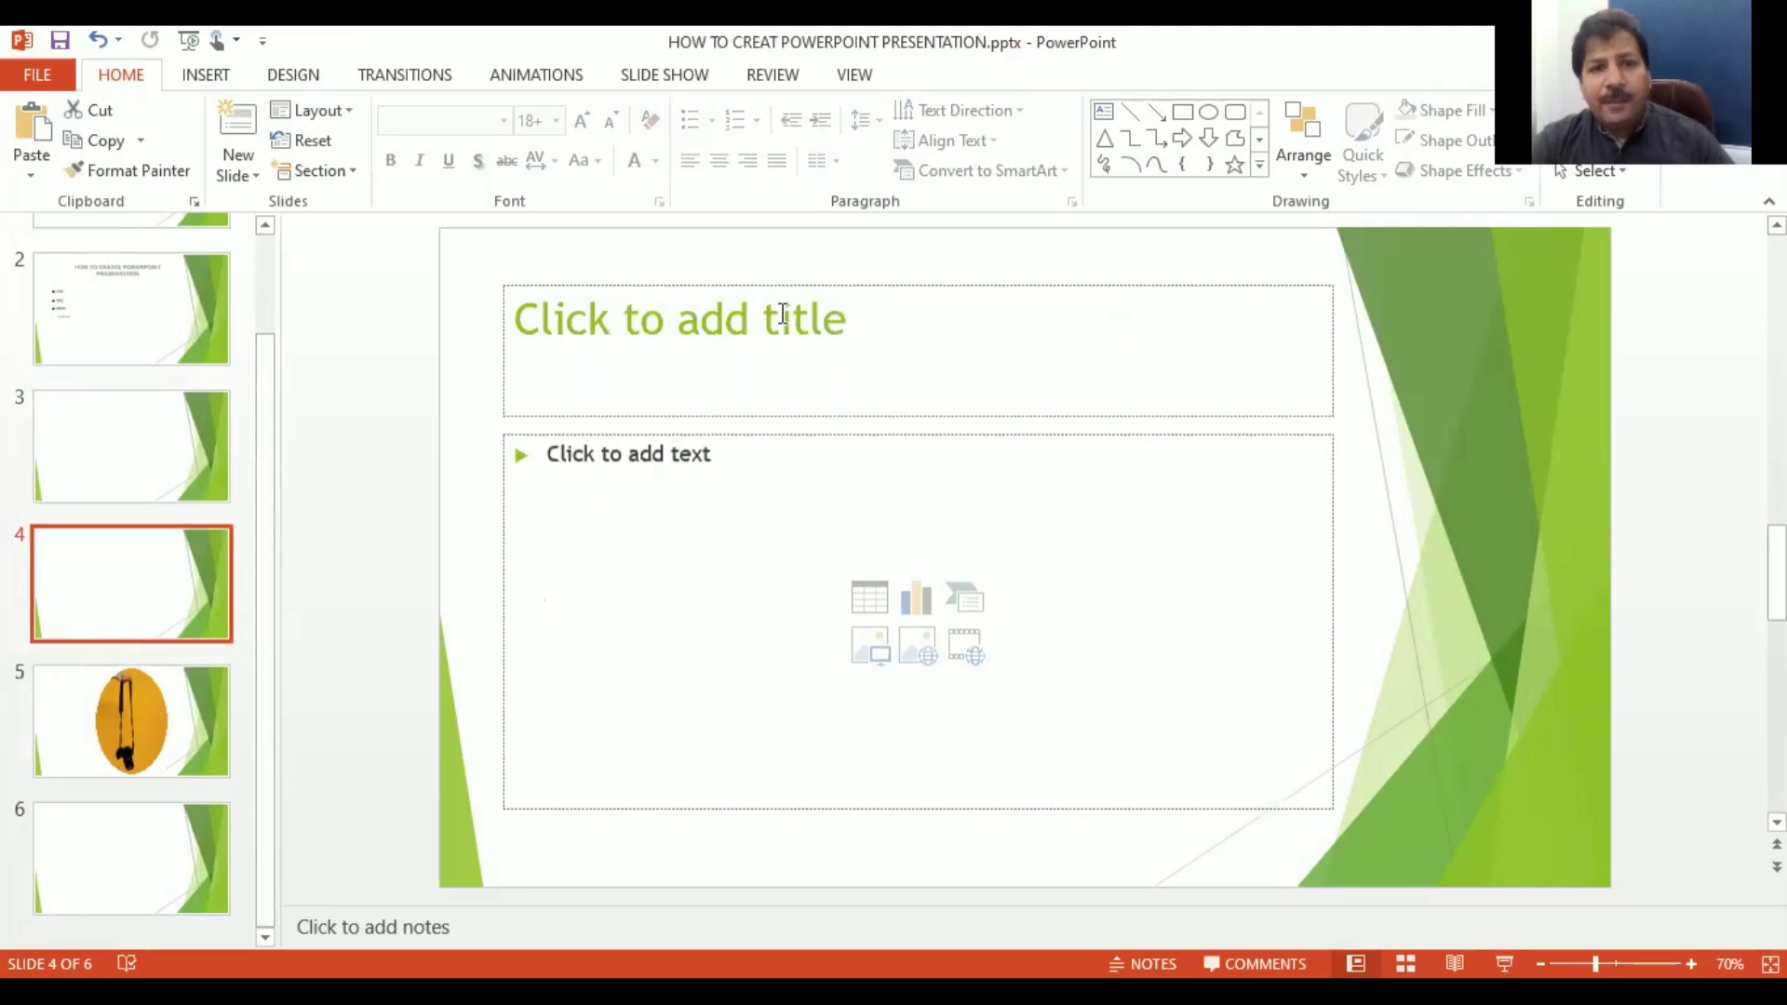
click(774, 288)
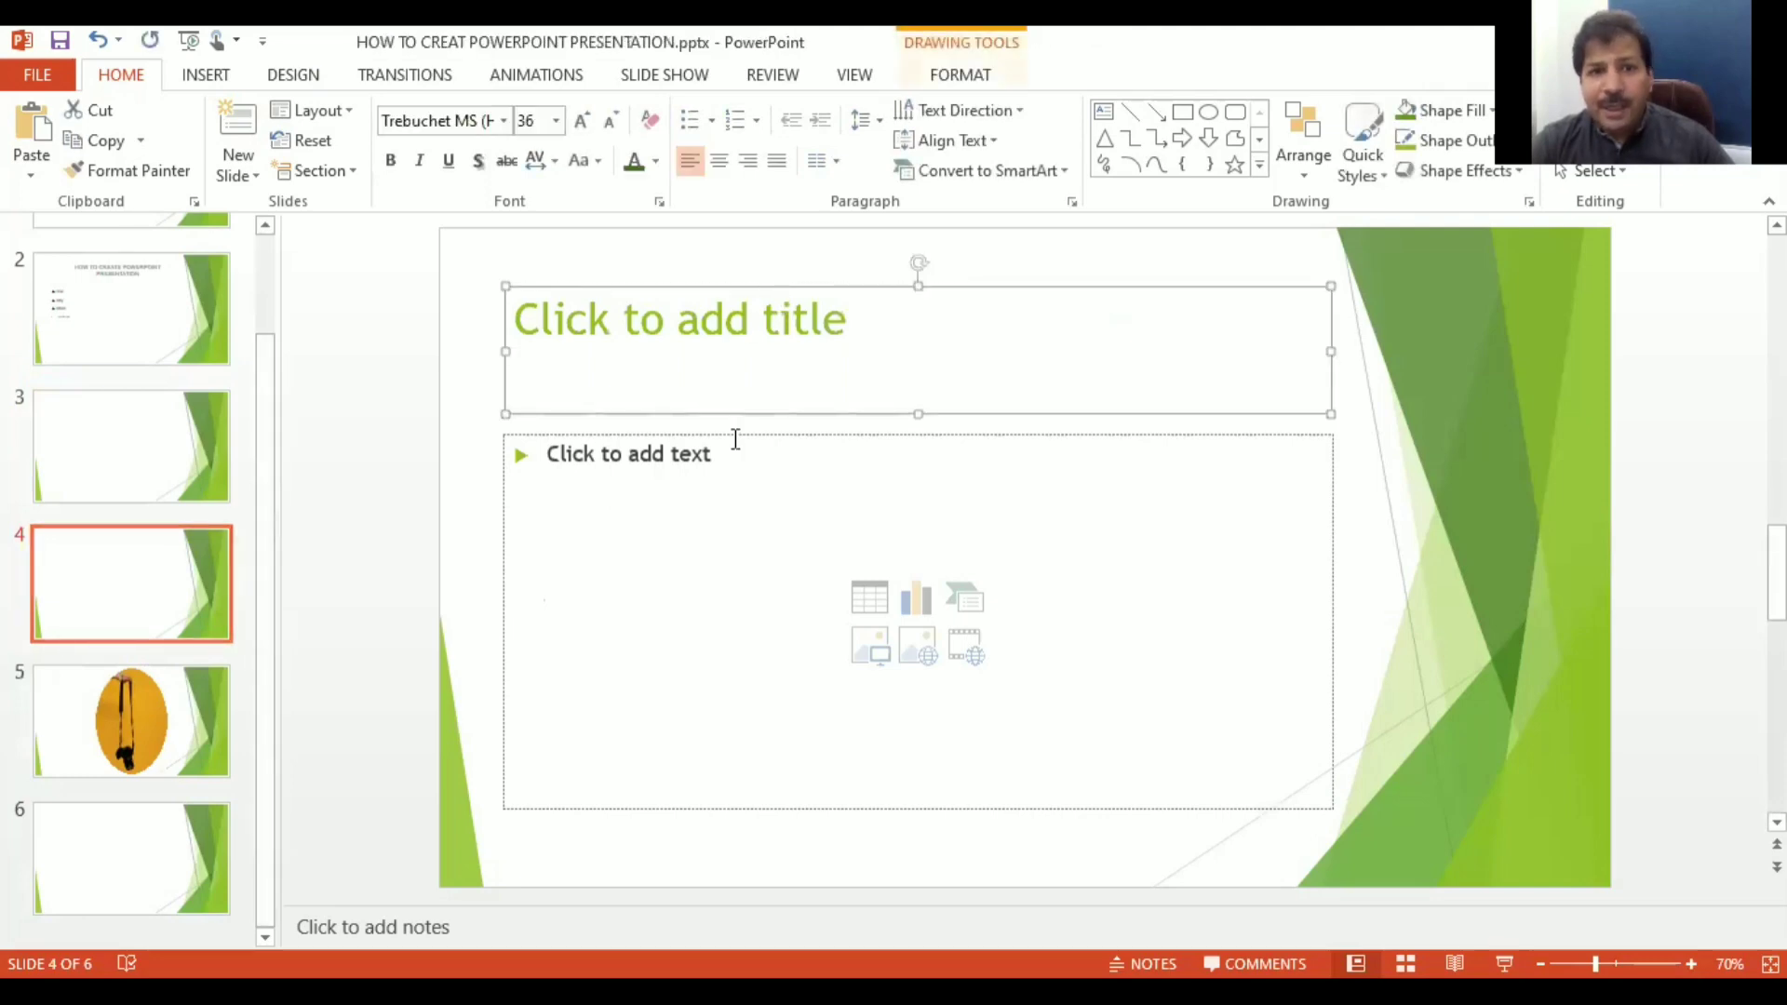
key(ctrl+a)
key(Delete)
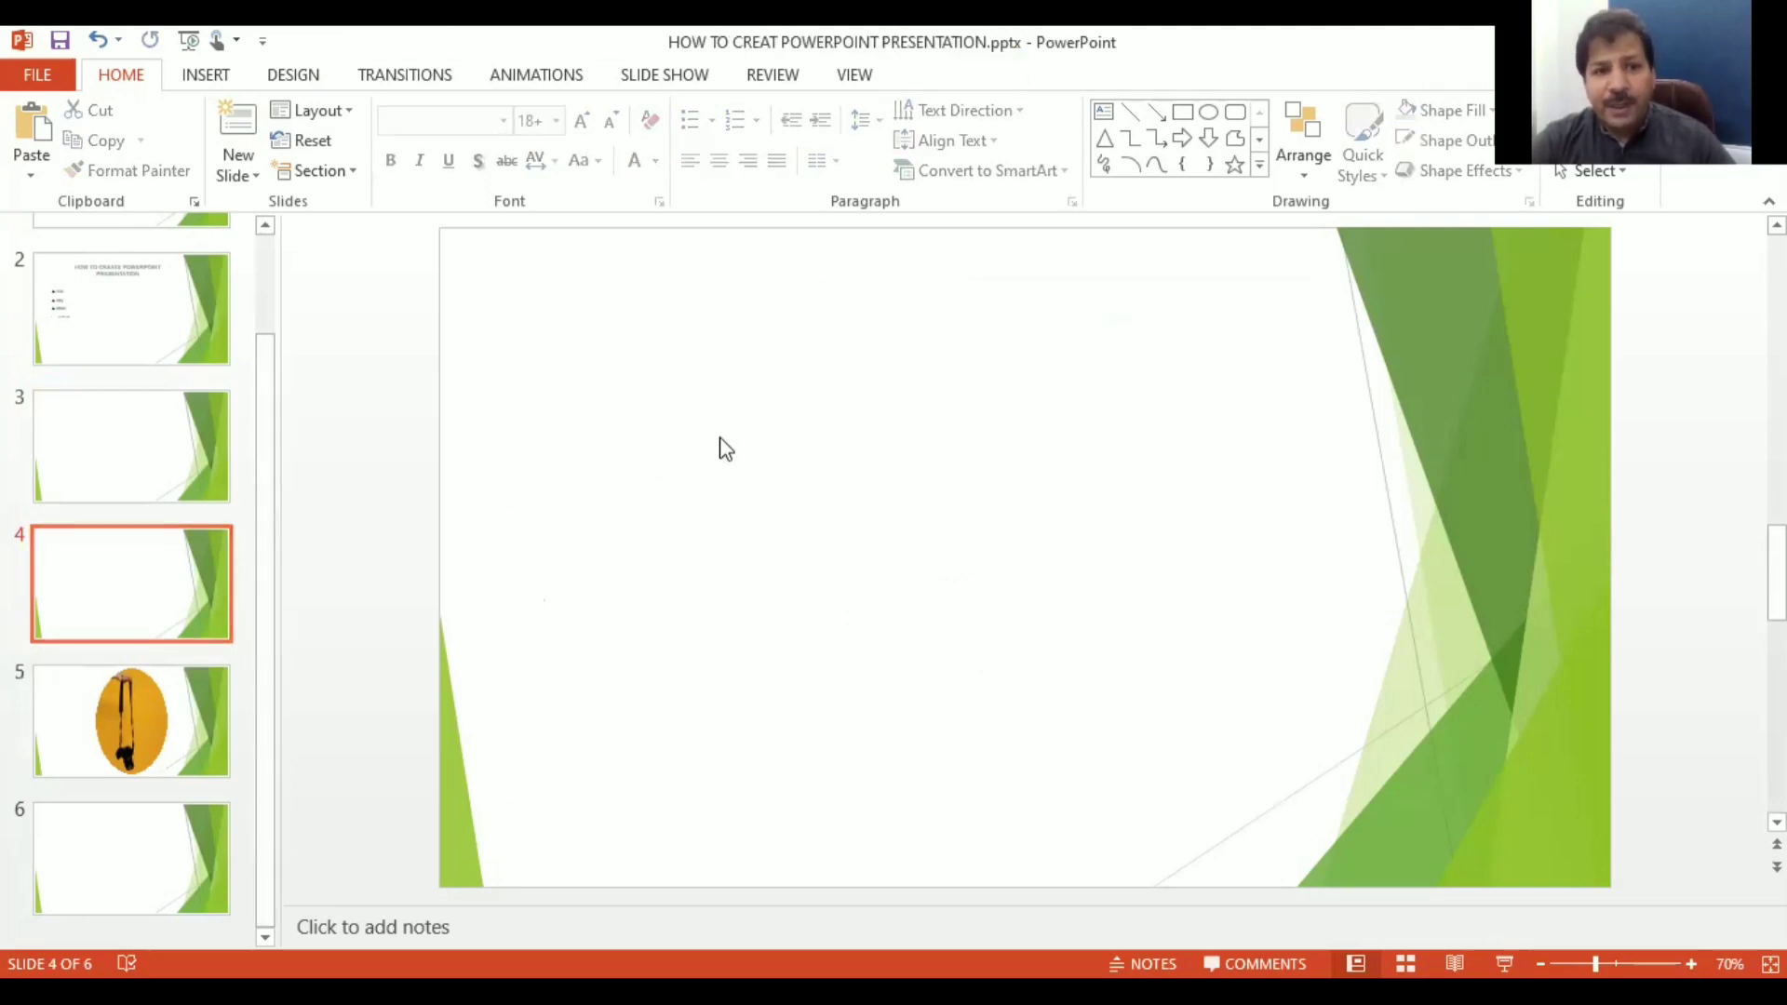
Step: Delete the content and title placeholders from slide 6, leaving it empty
click(122, 862)
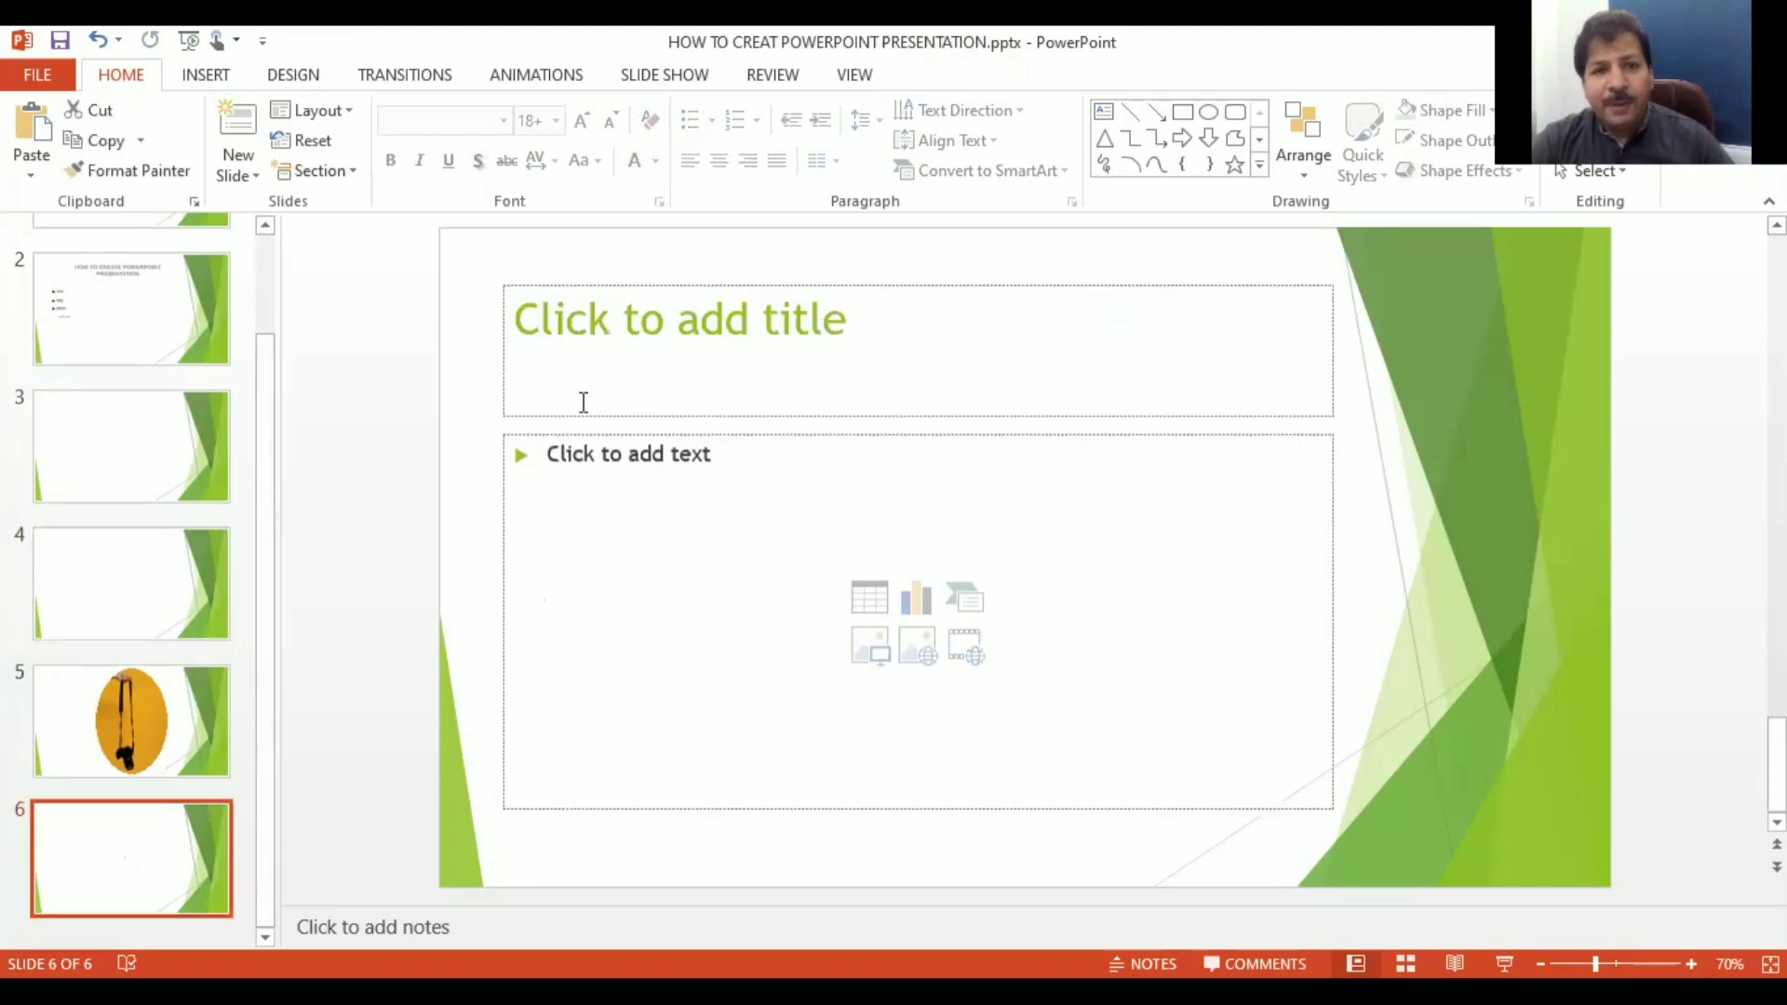
click(596, 290)
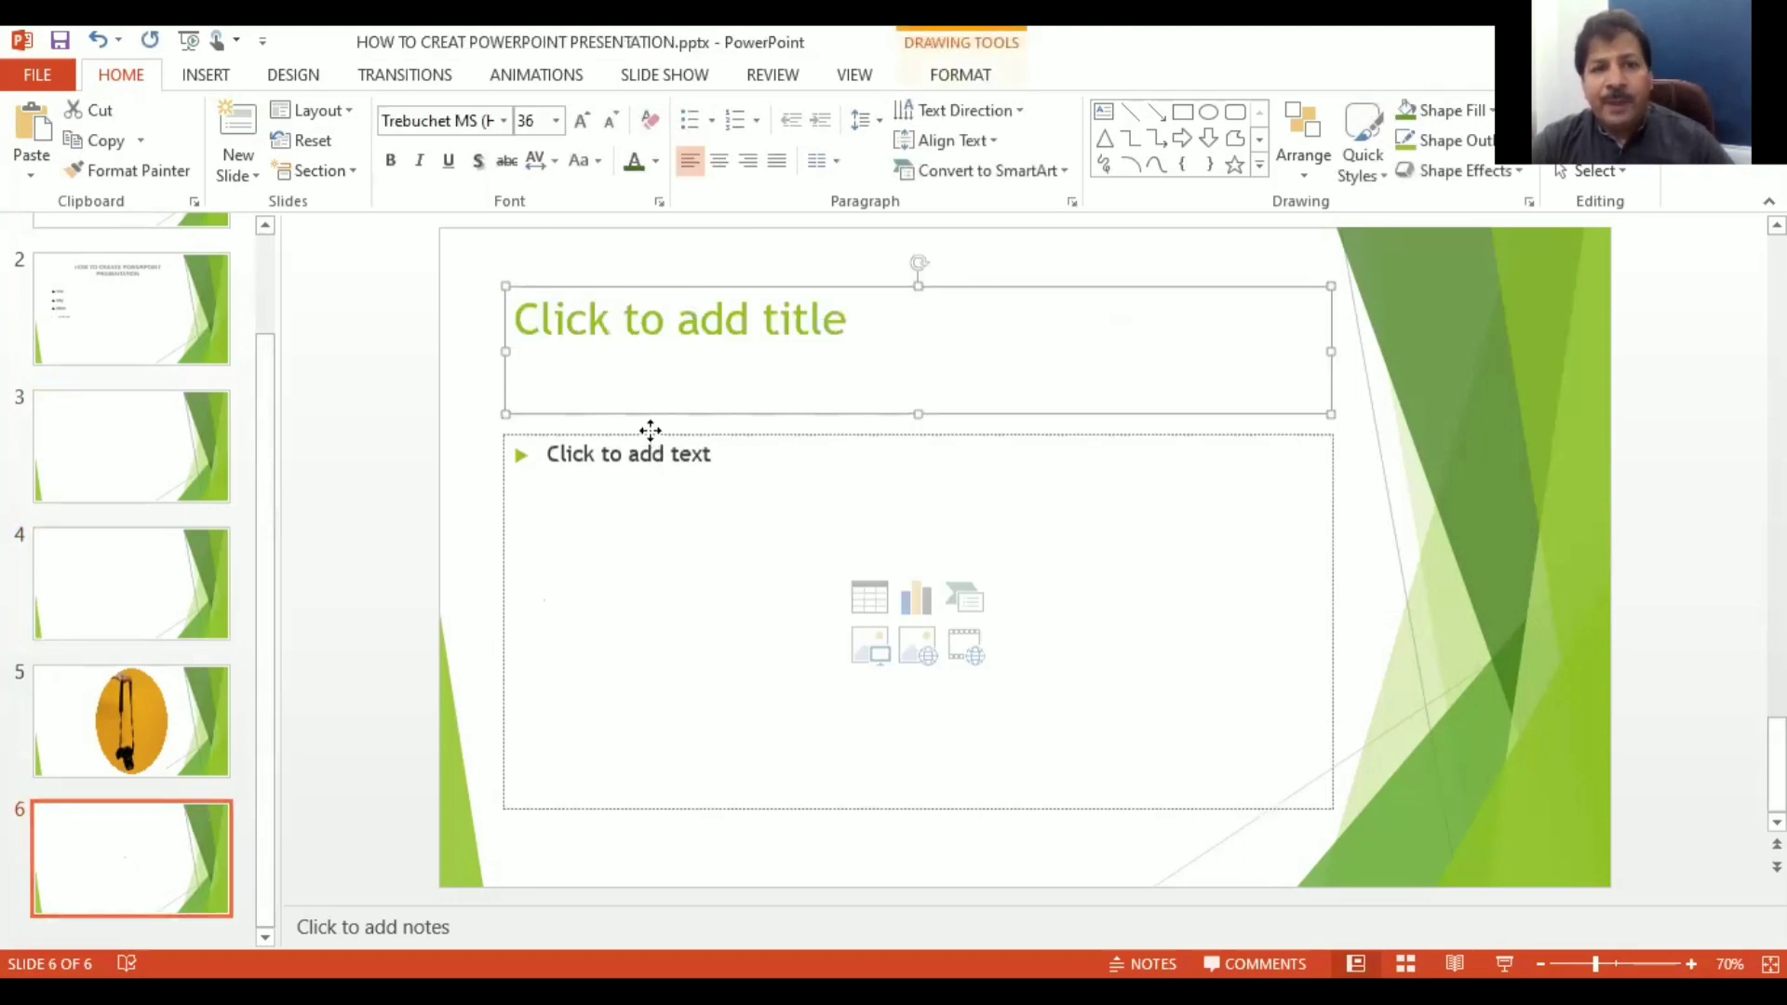
click(655, 436)
key(Delete)
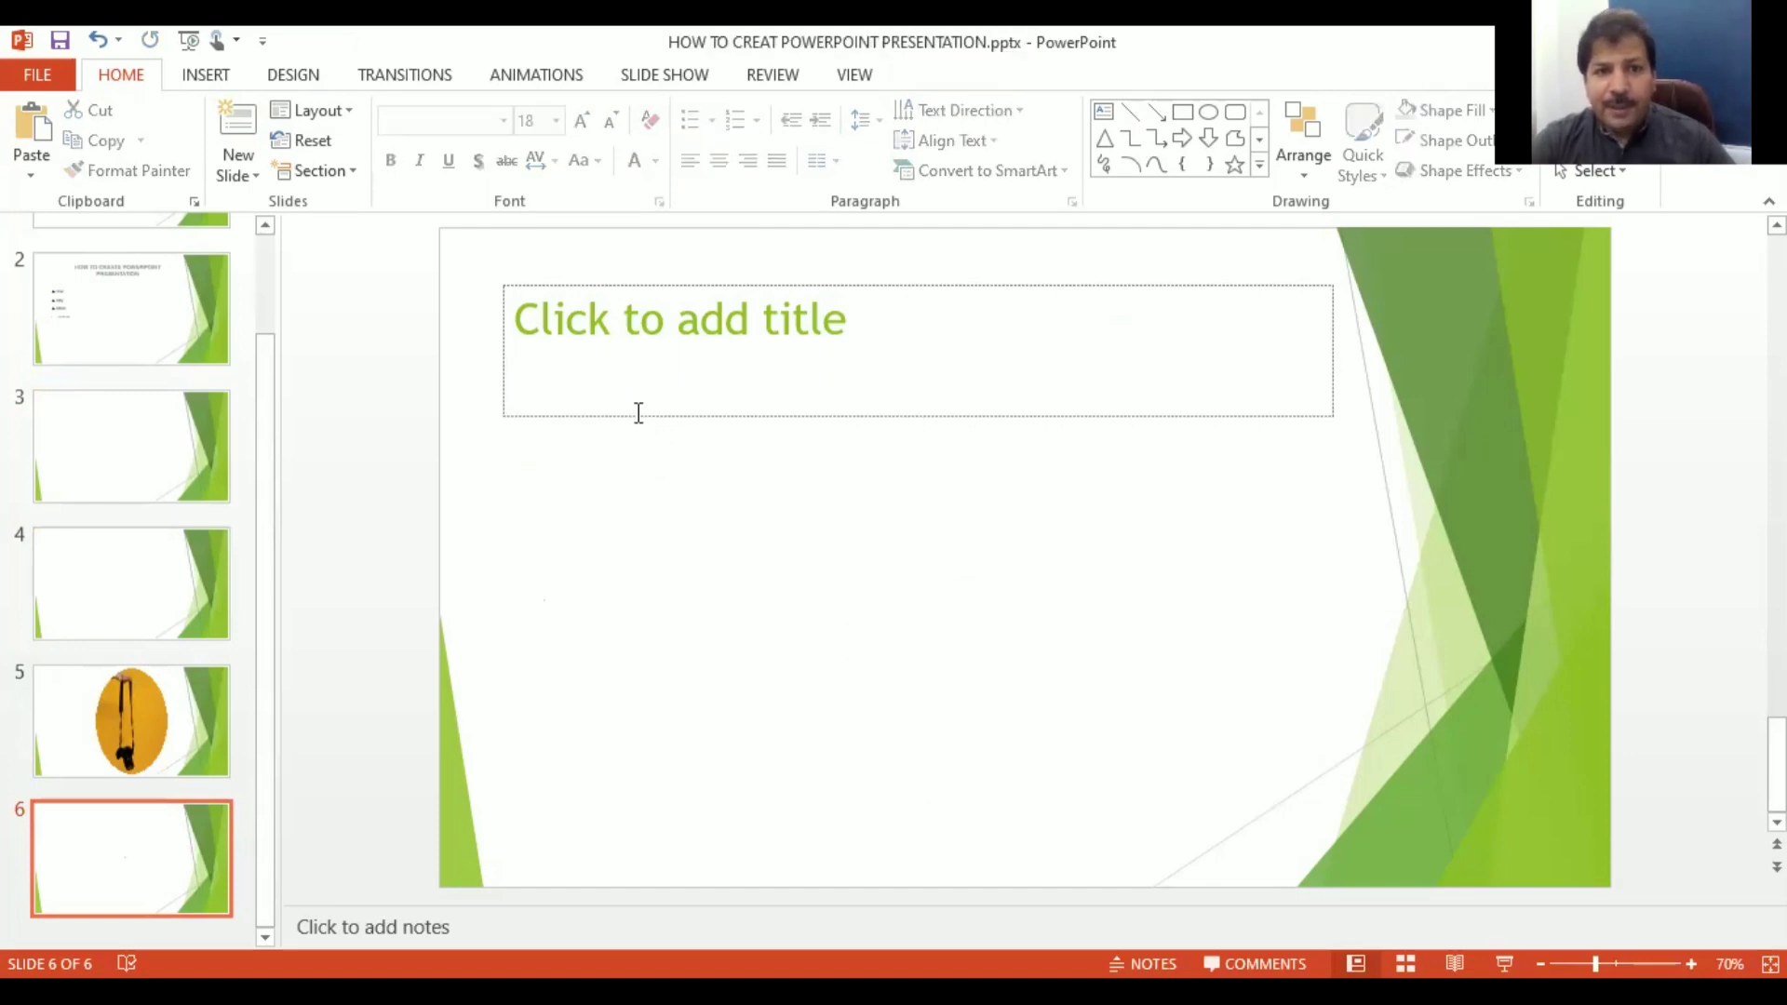
click(635, 415)
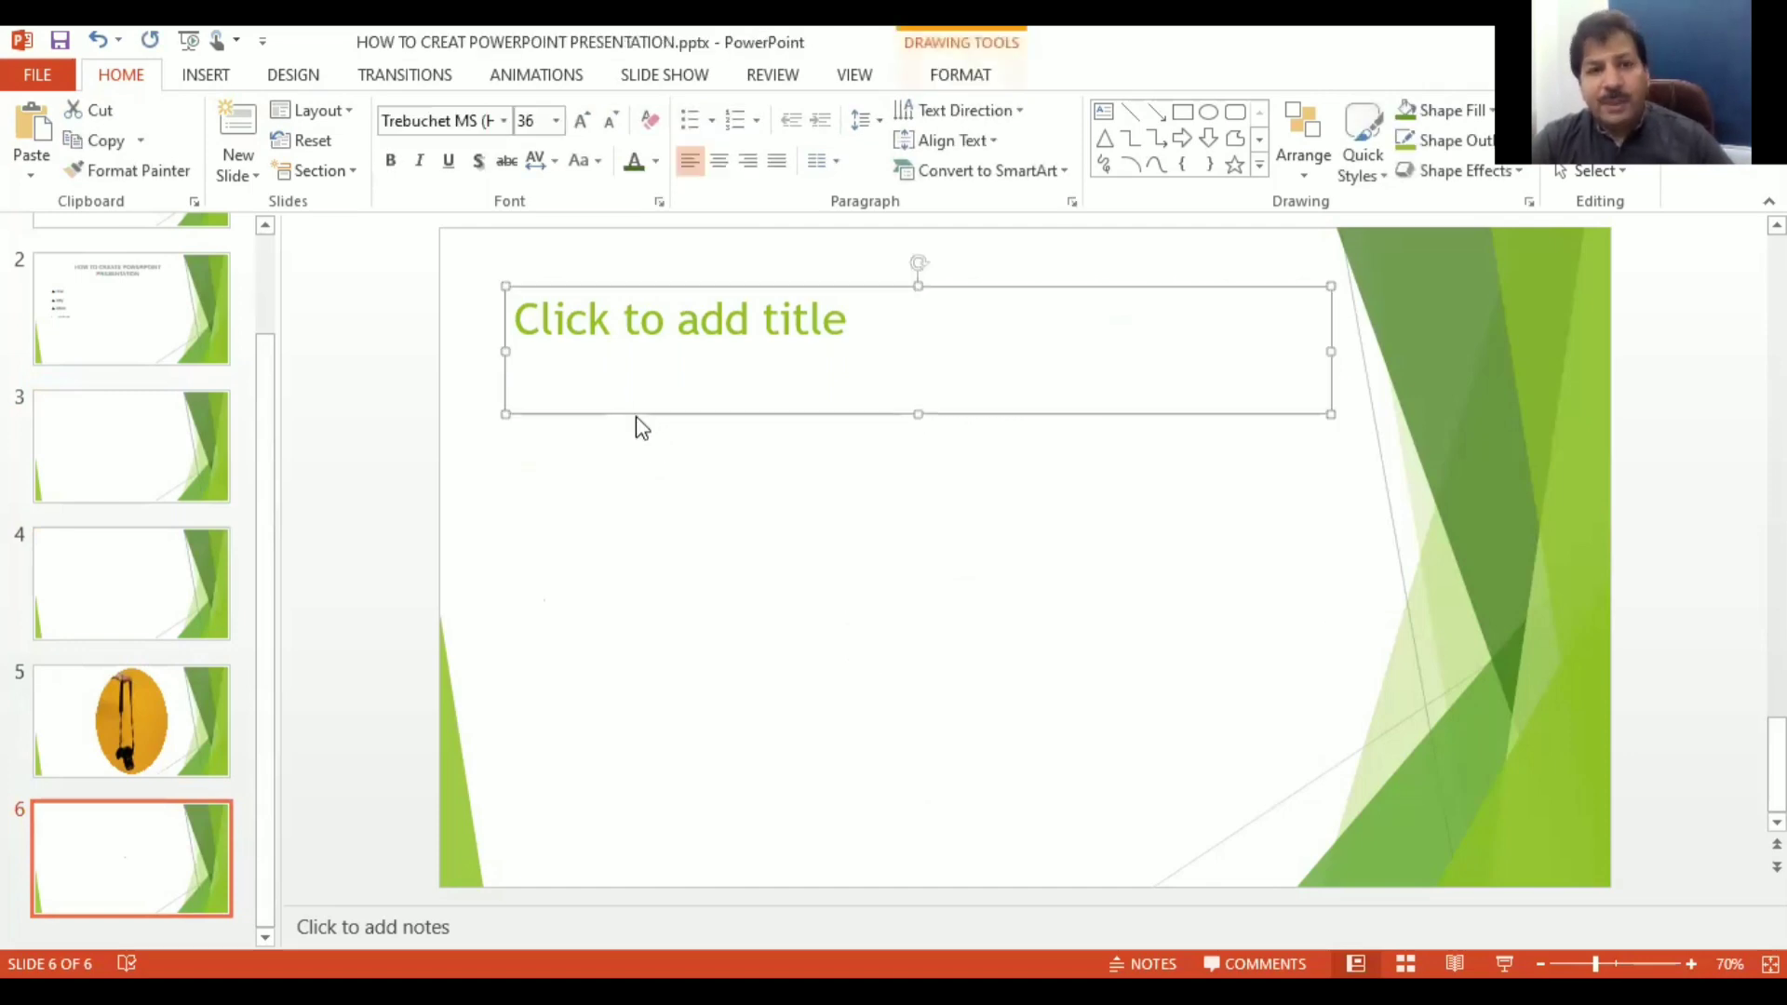
key(Delete)
Step: Review slide 2's list, then open blank slide 3 with the Insert tab showing
click(122, 852)
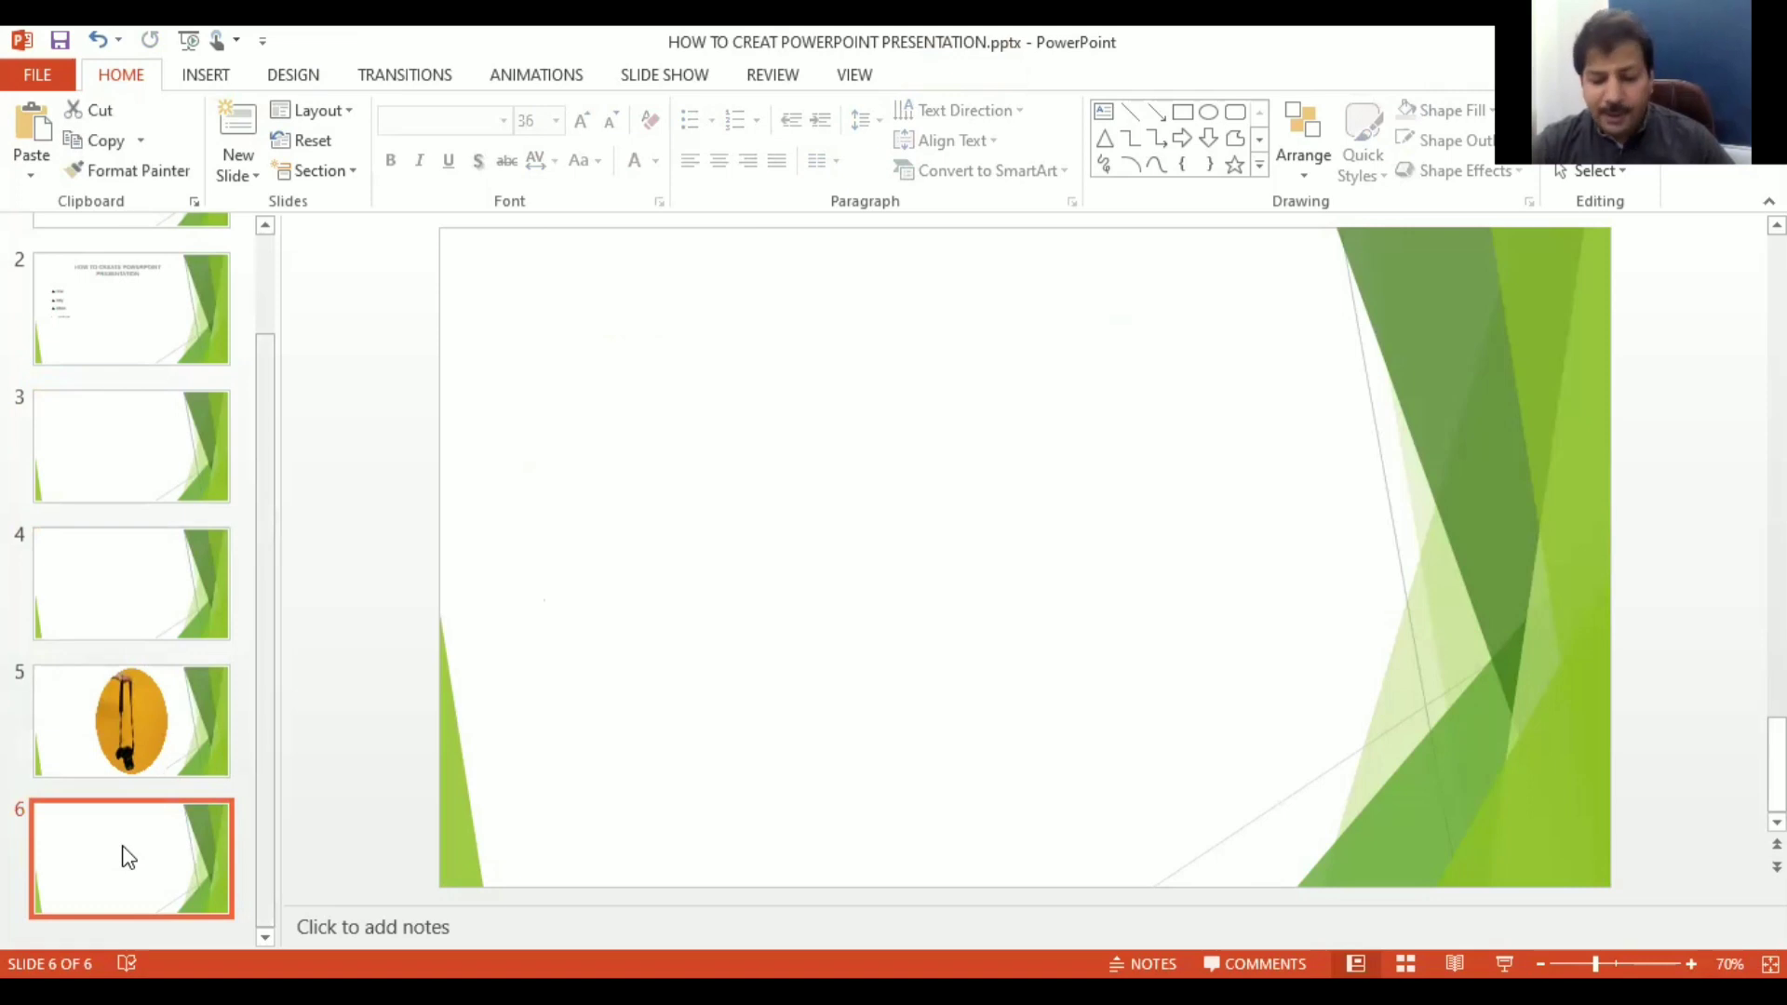
click(183, 314)
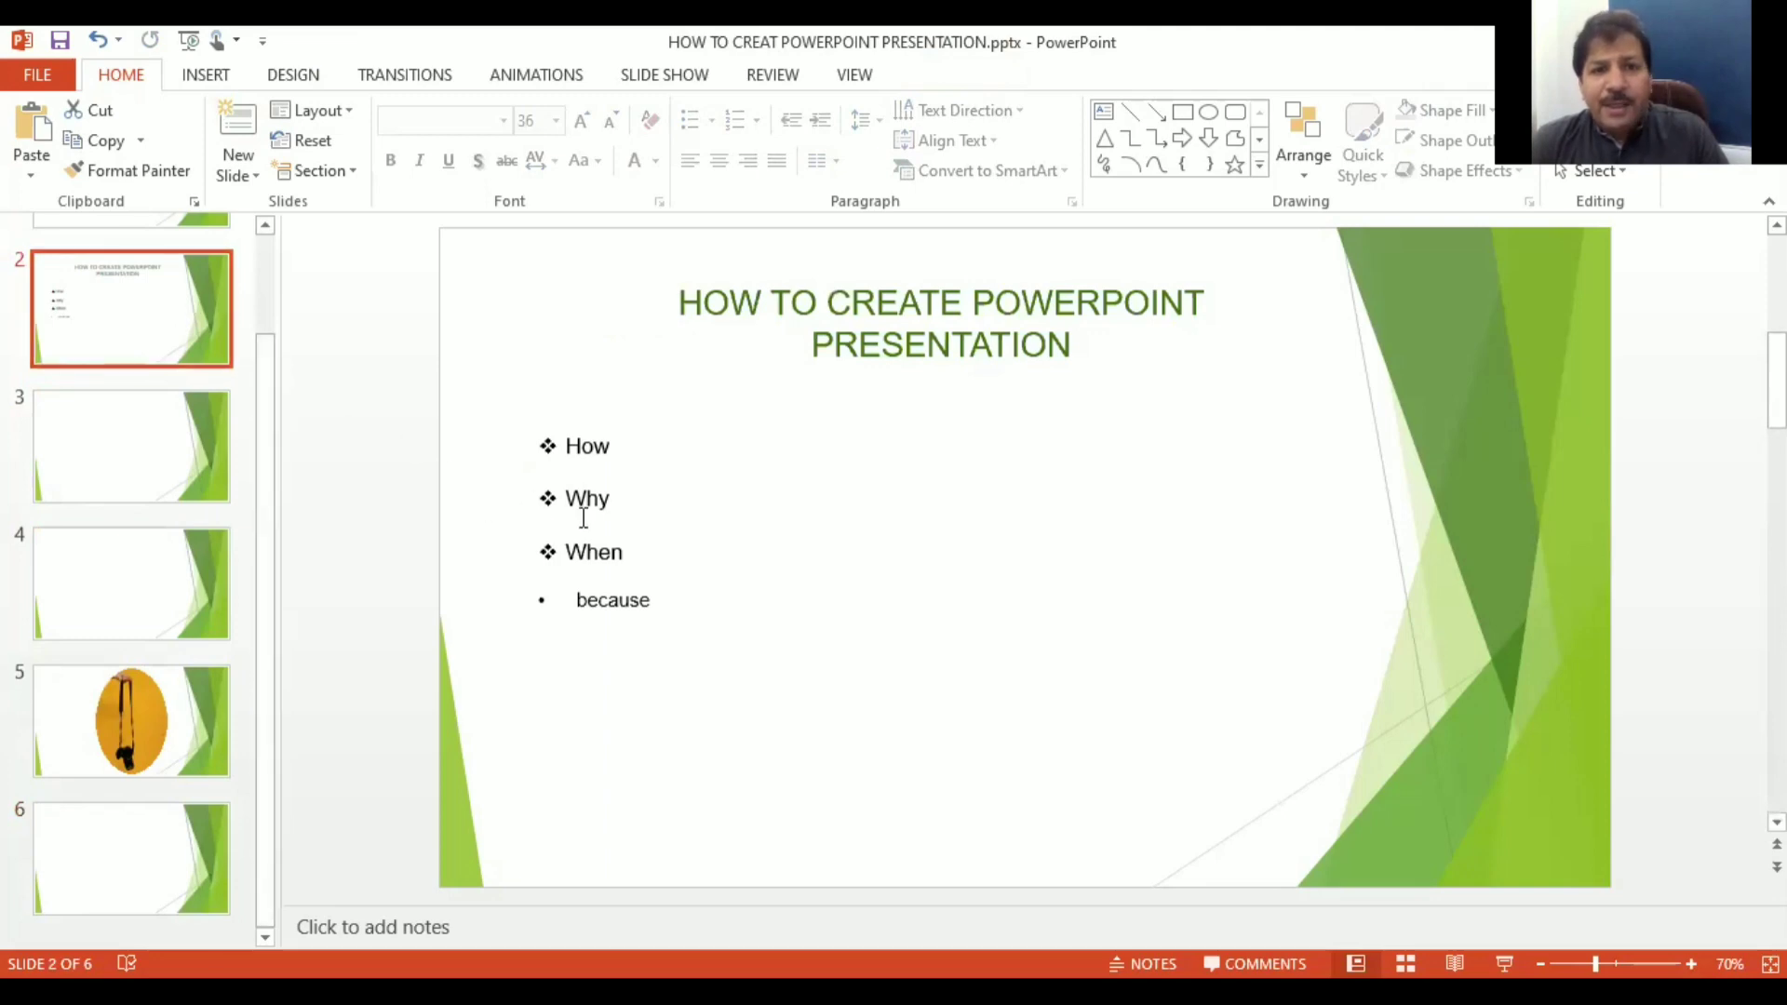
click(72, 419)
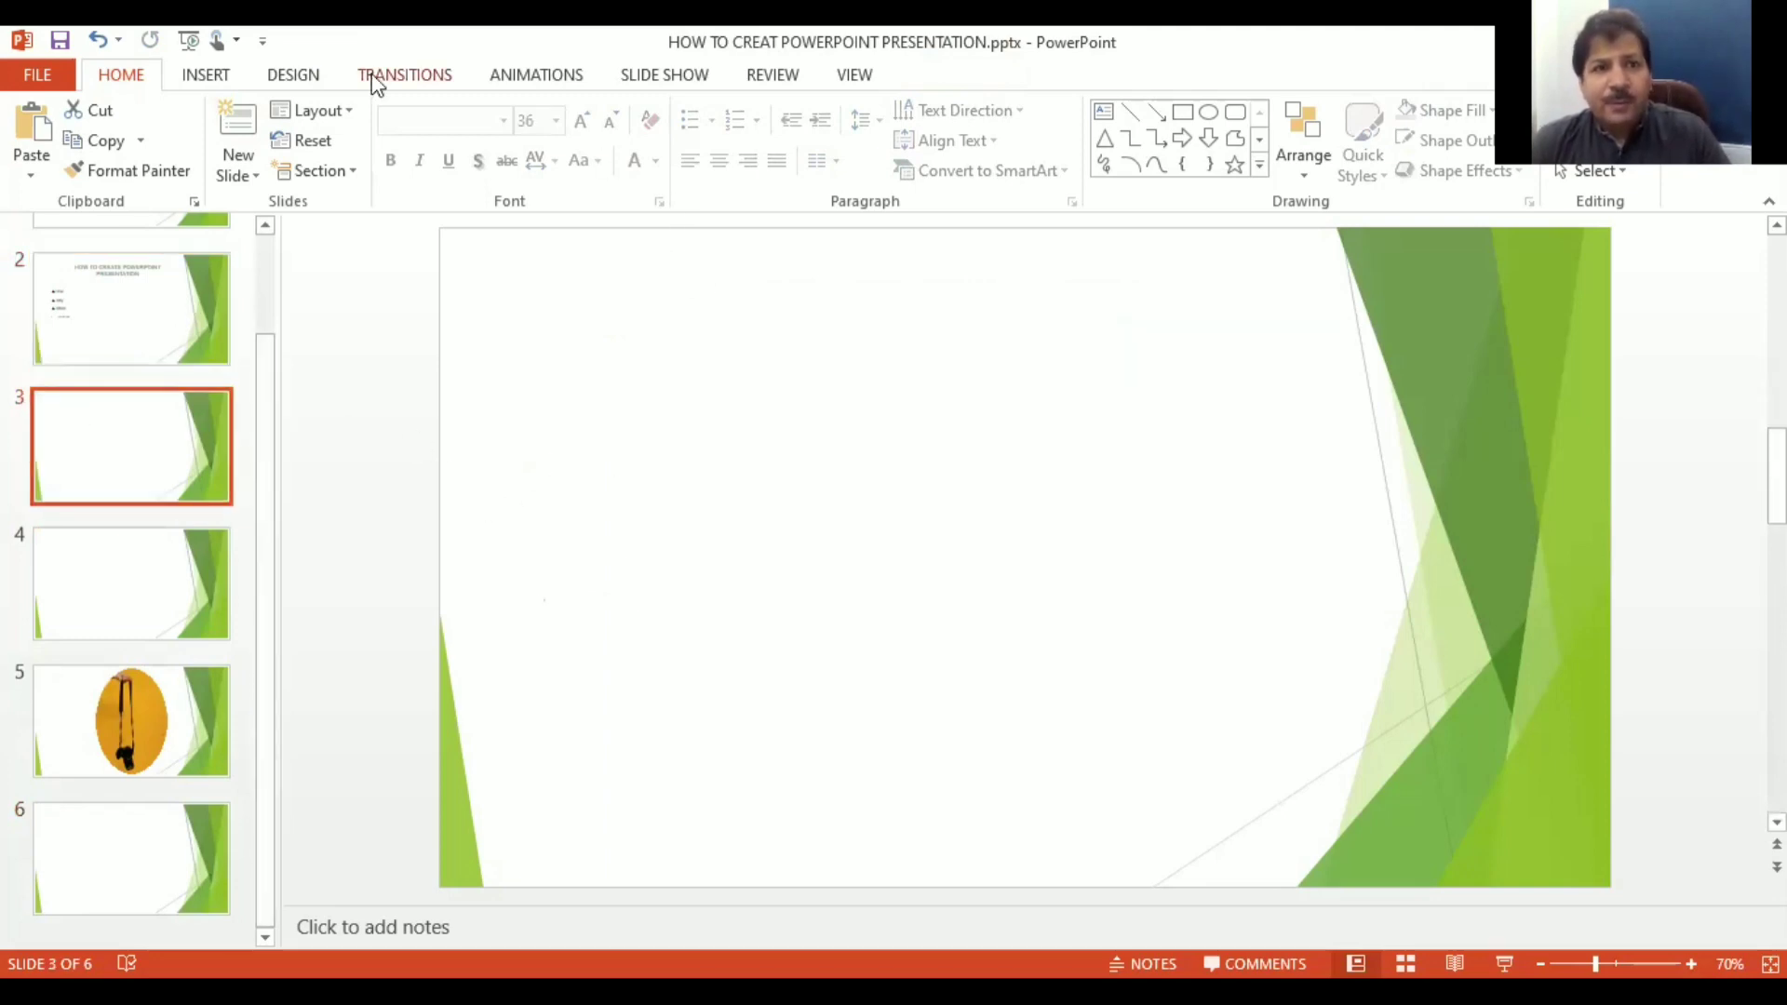
click(207, 75)
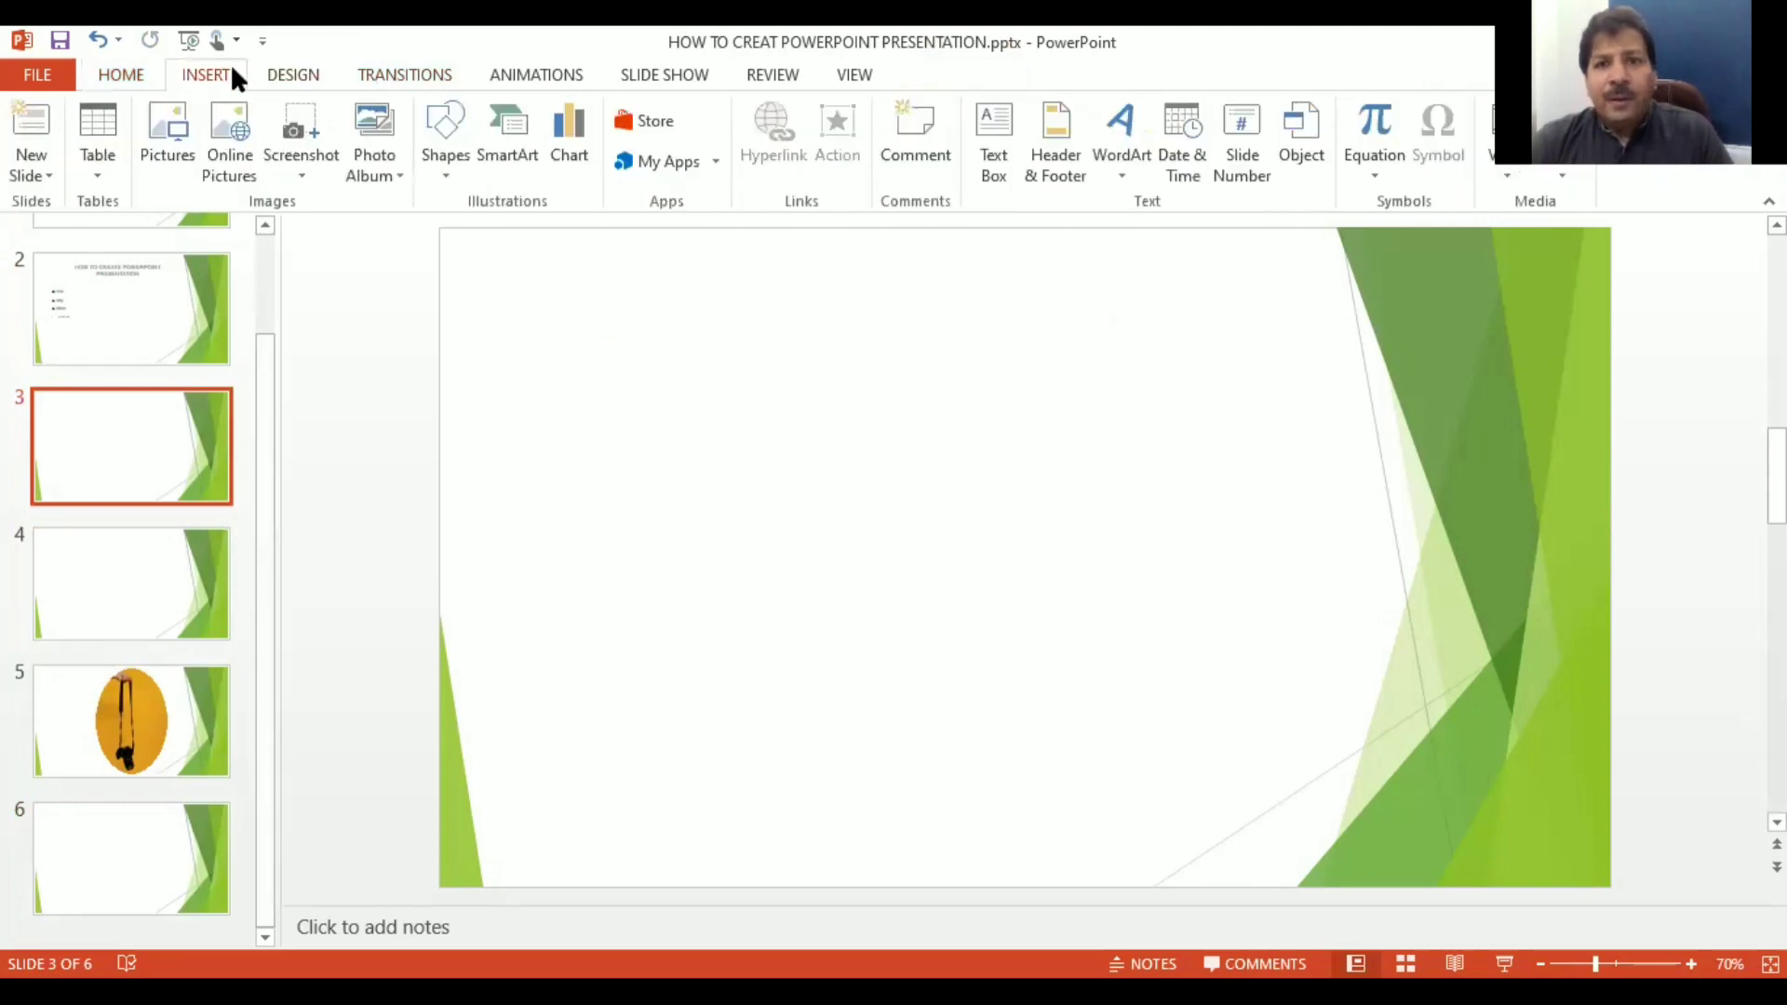
Step: Draw a text box near slide 3's top-left and type 'dawdwsjwh' into it
click(1001, 153)
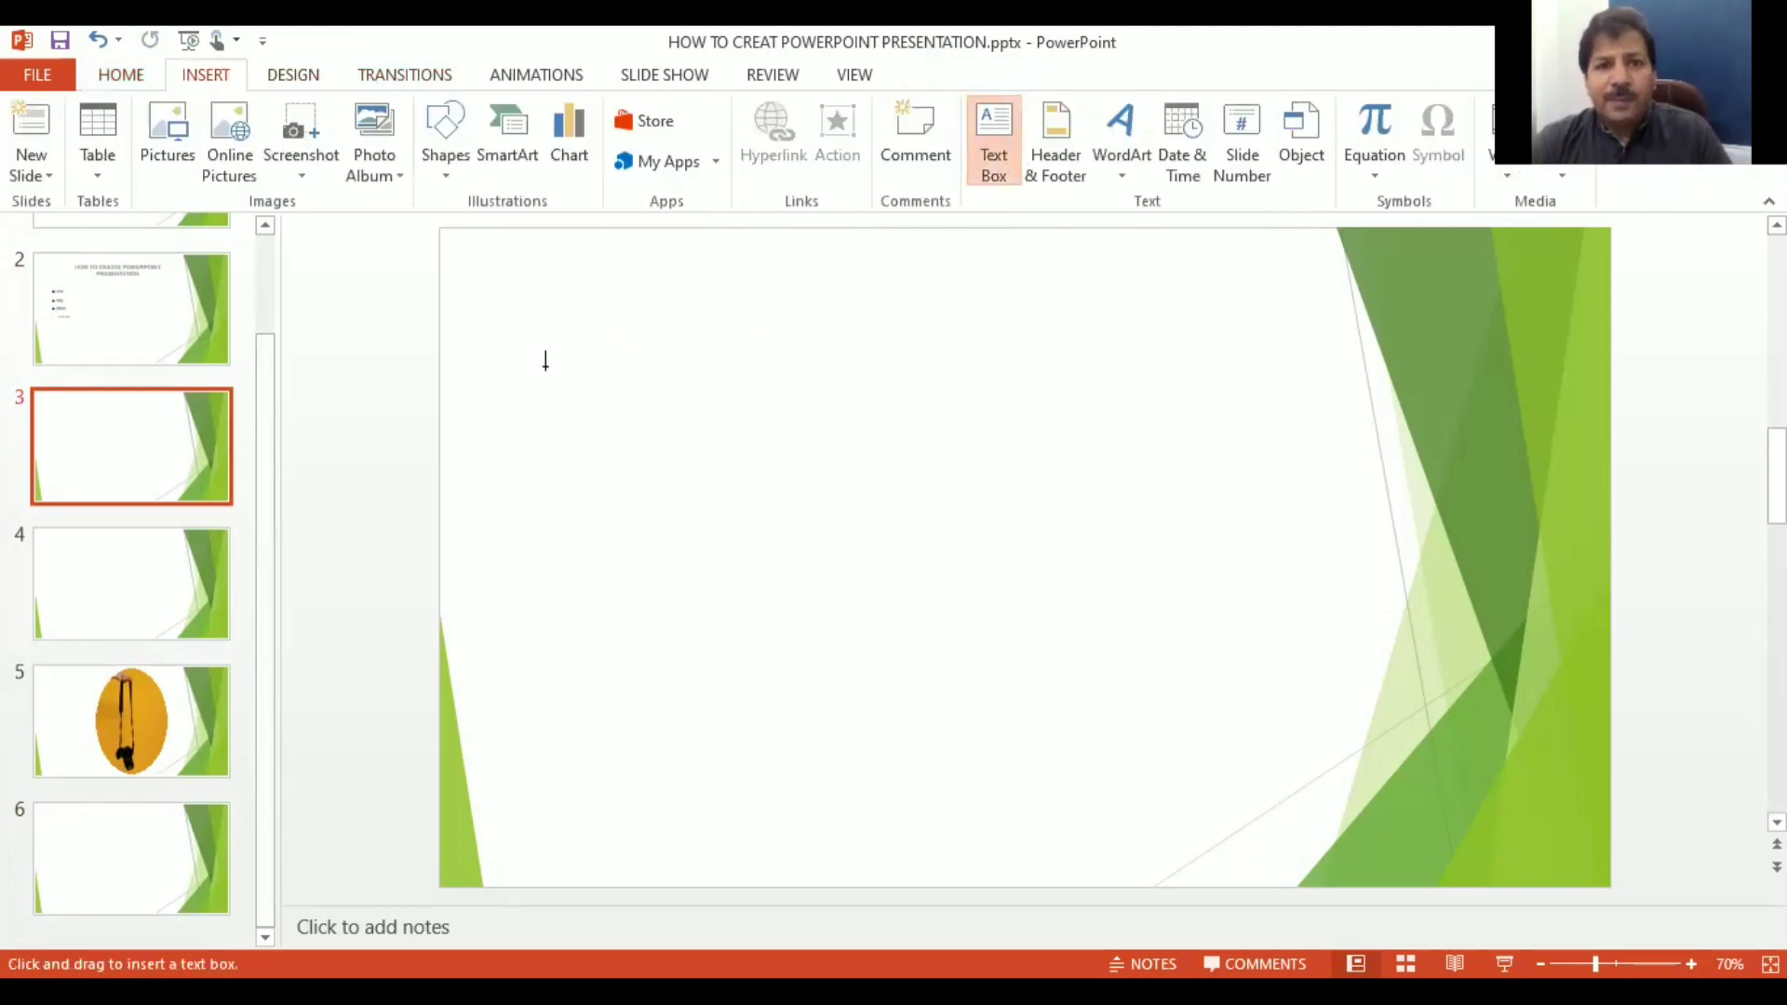
drag(545, 363, 1210, 569)
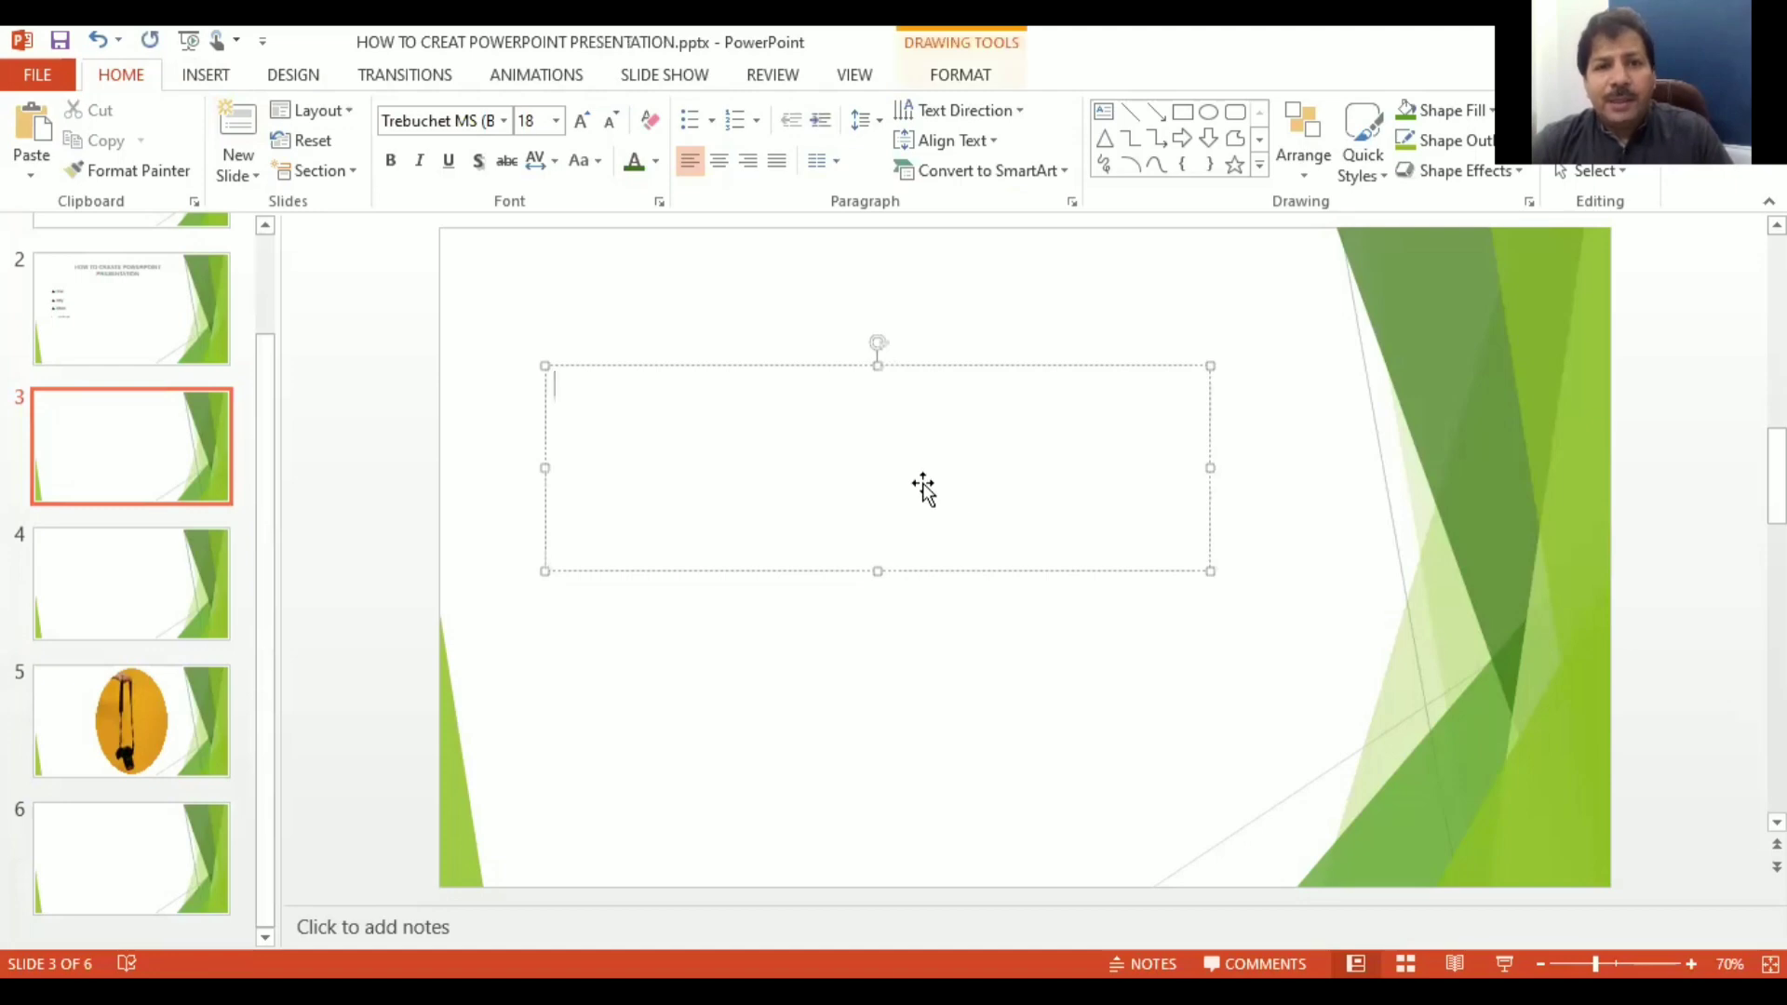
key(ctrl+v)
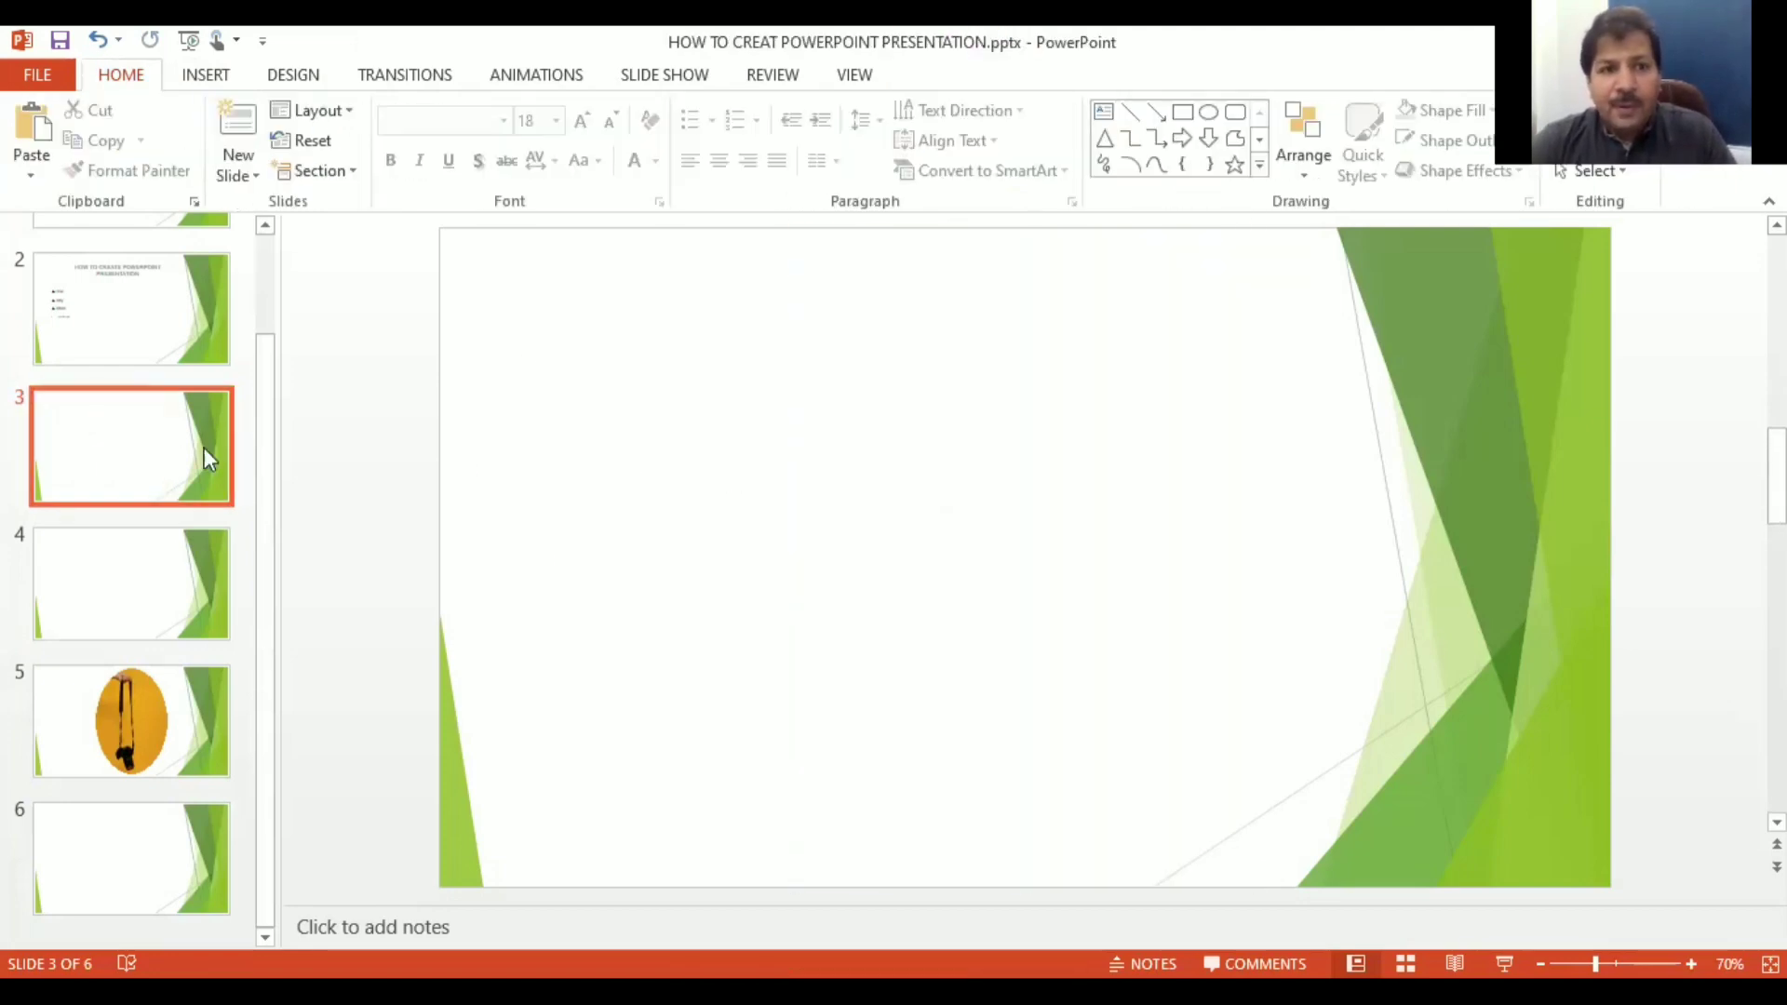
click(206, 77)
click(992, 130)
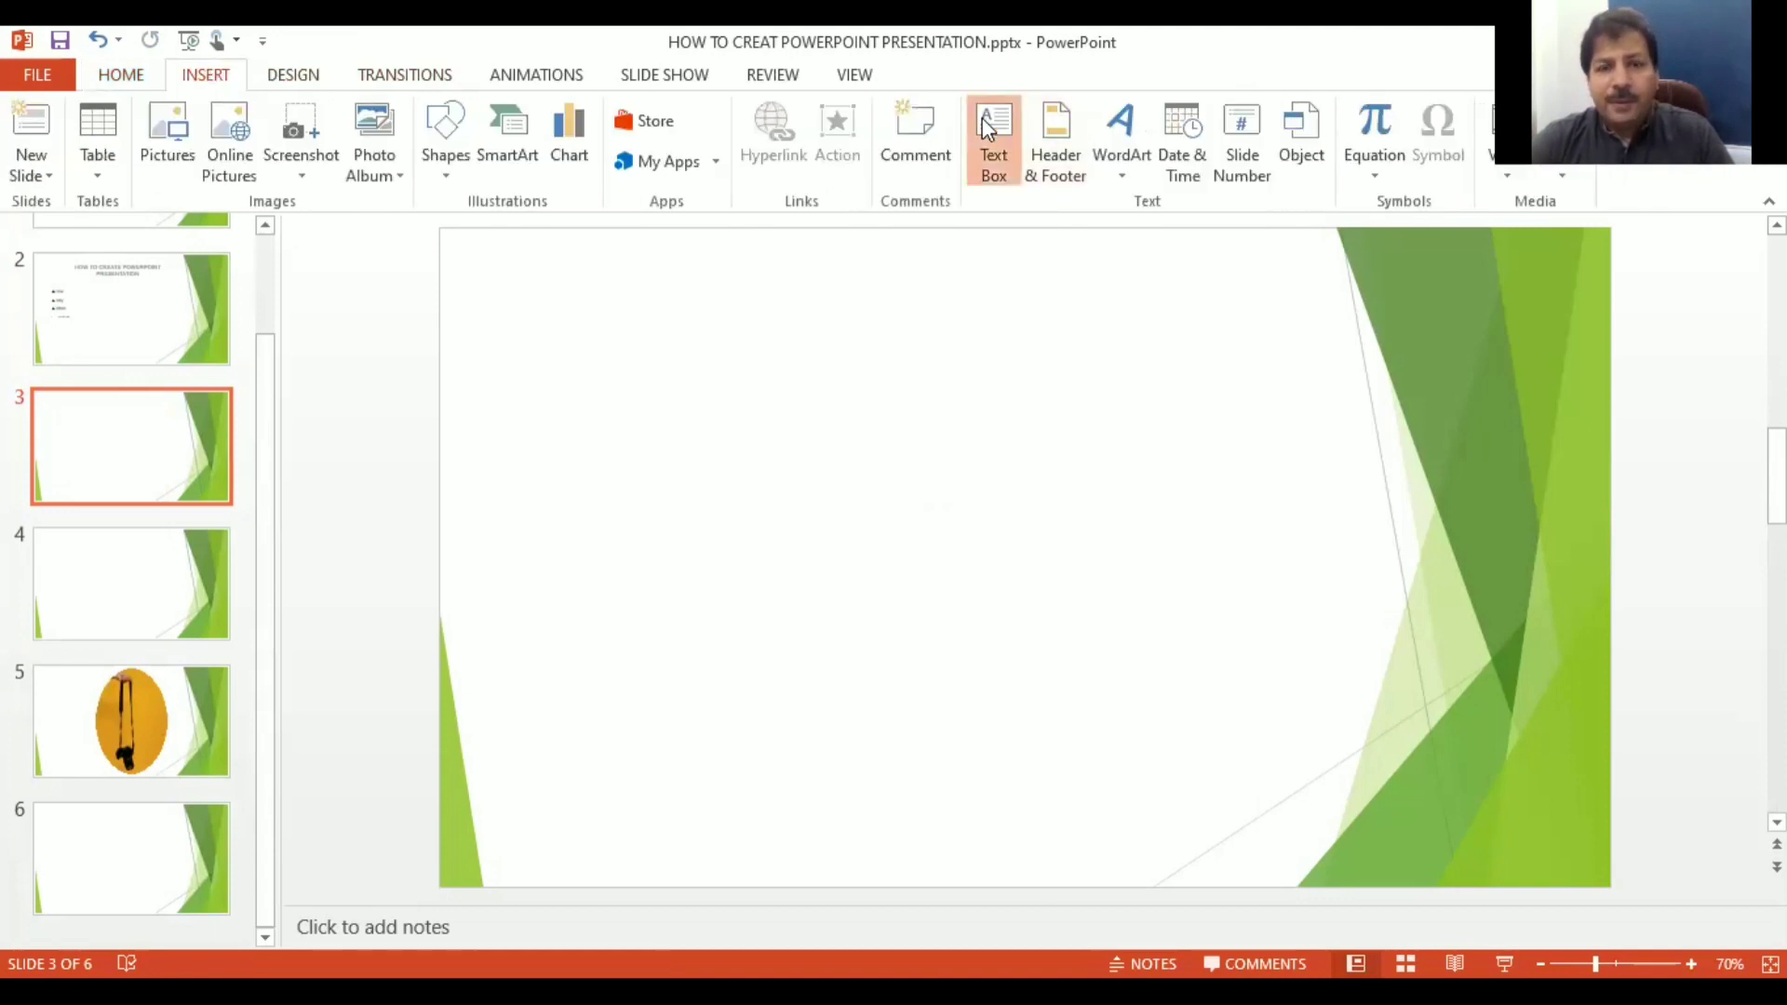
drag(578, 310, 995, 372)
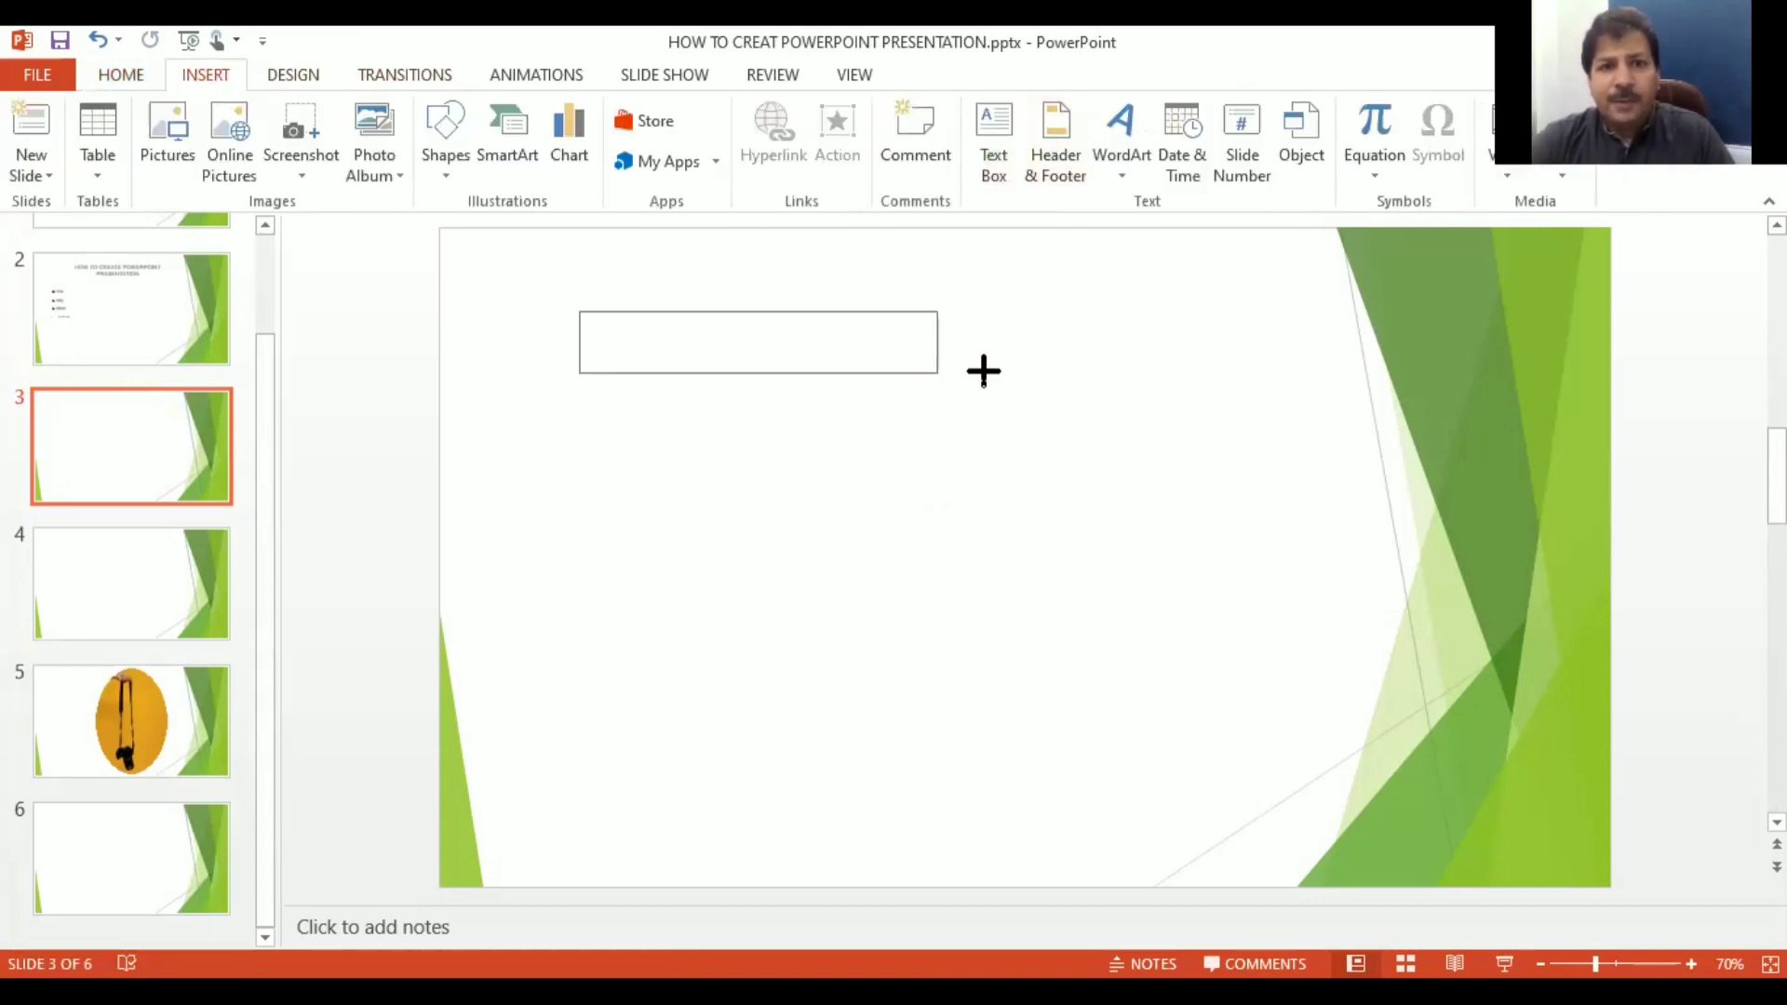
text(dawdwsjwh)
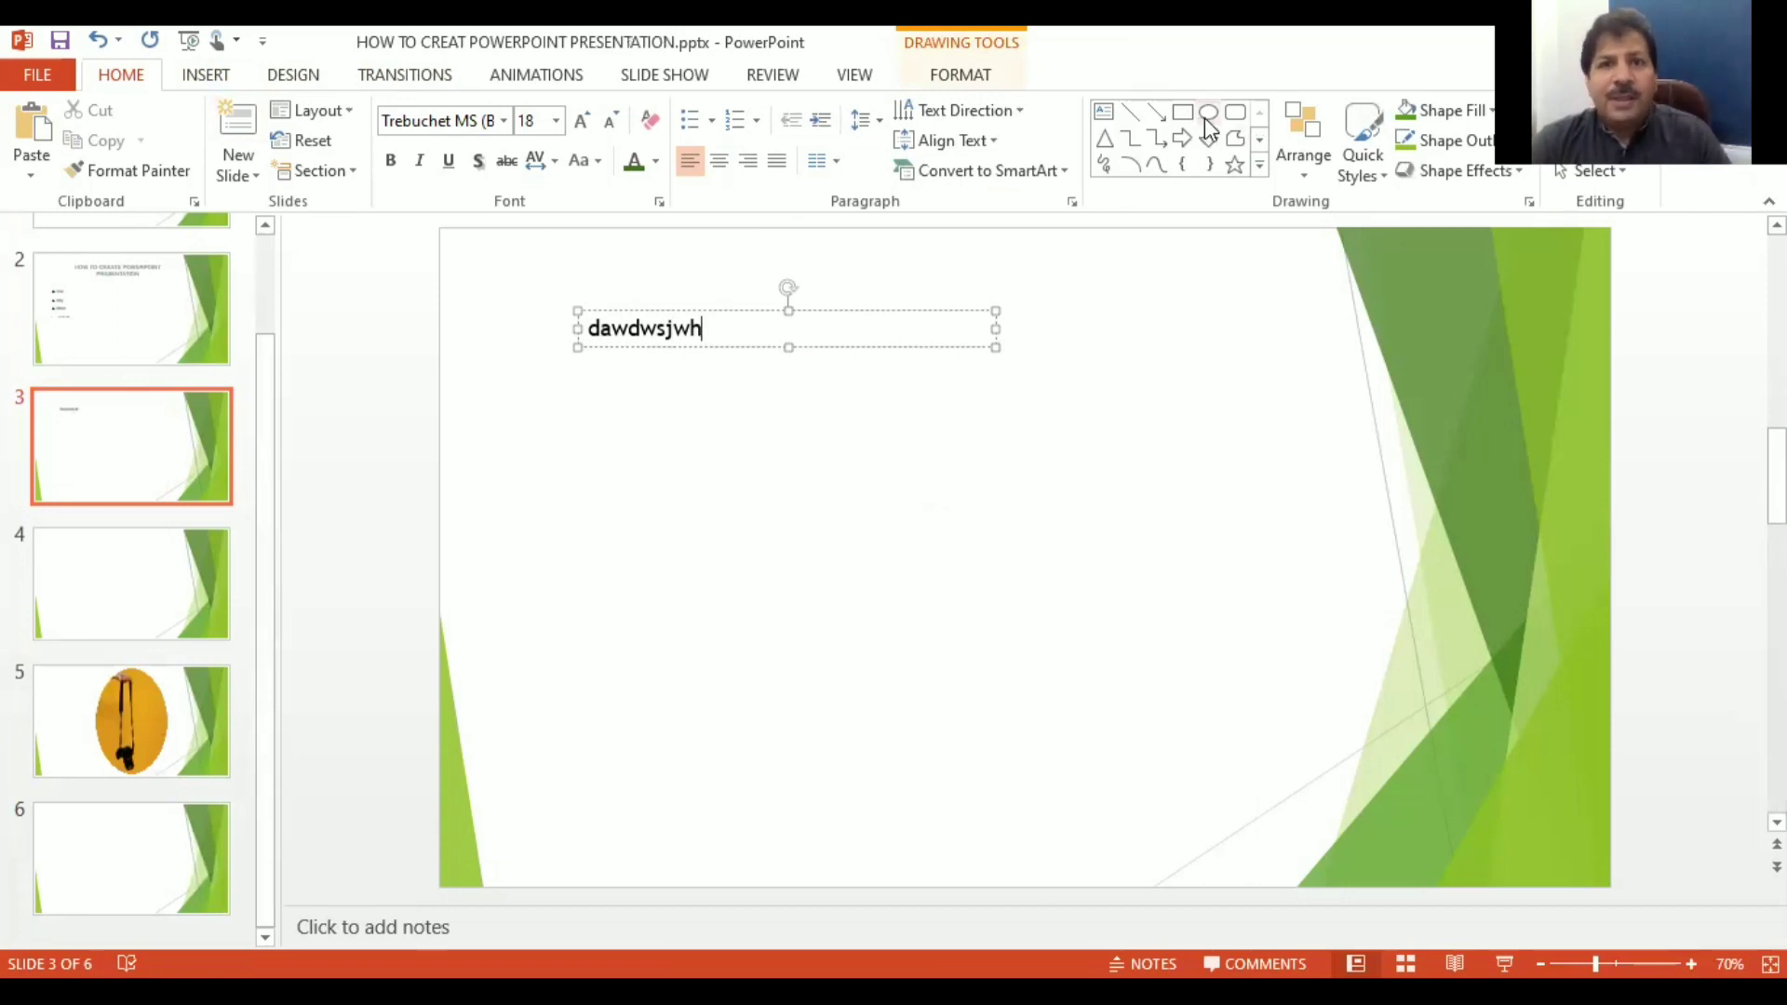
click(206, 78)
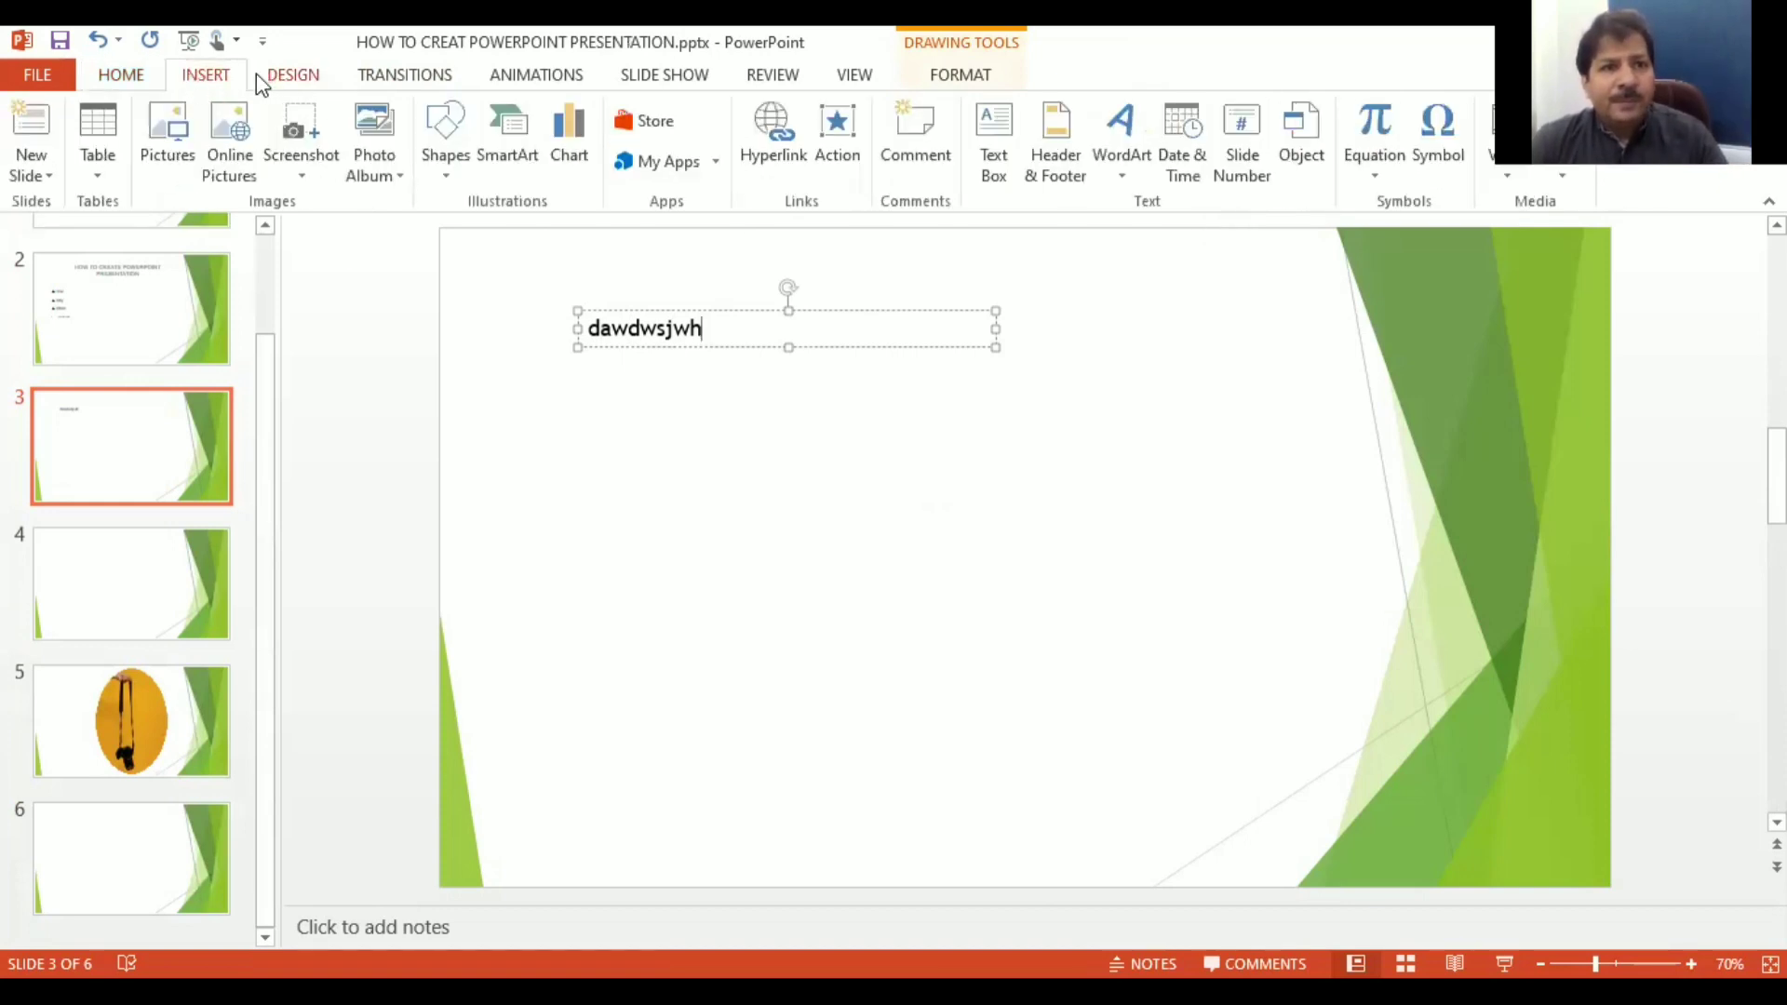
click(122, 78)
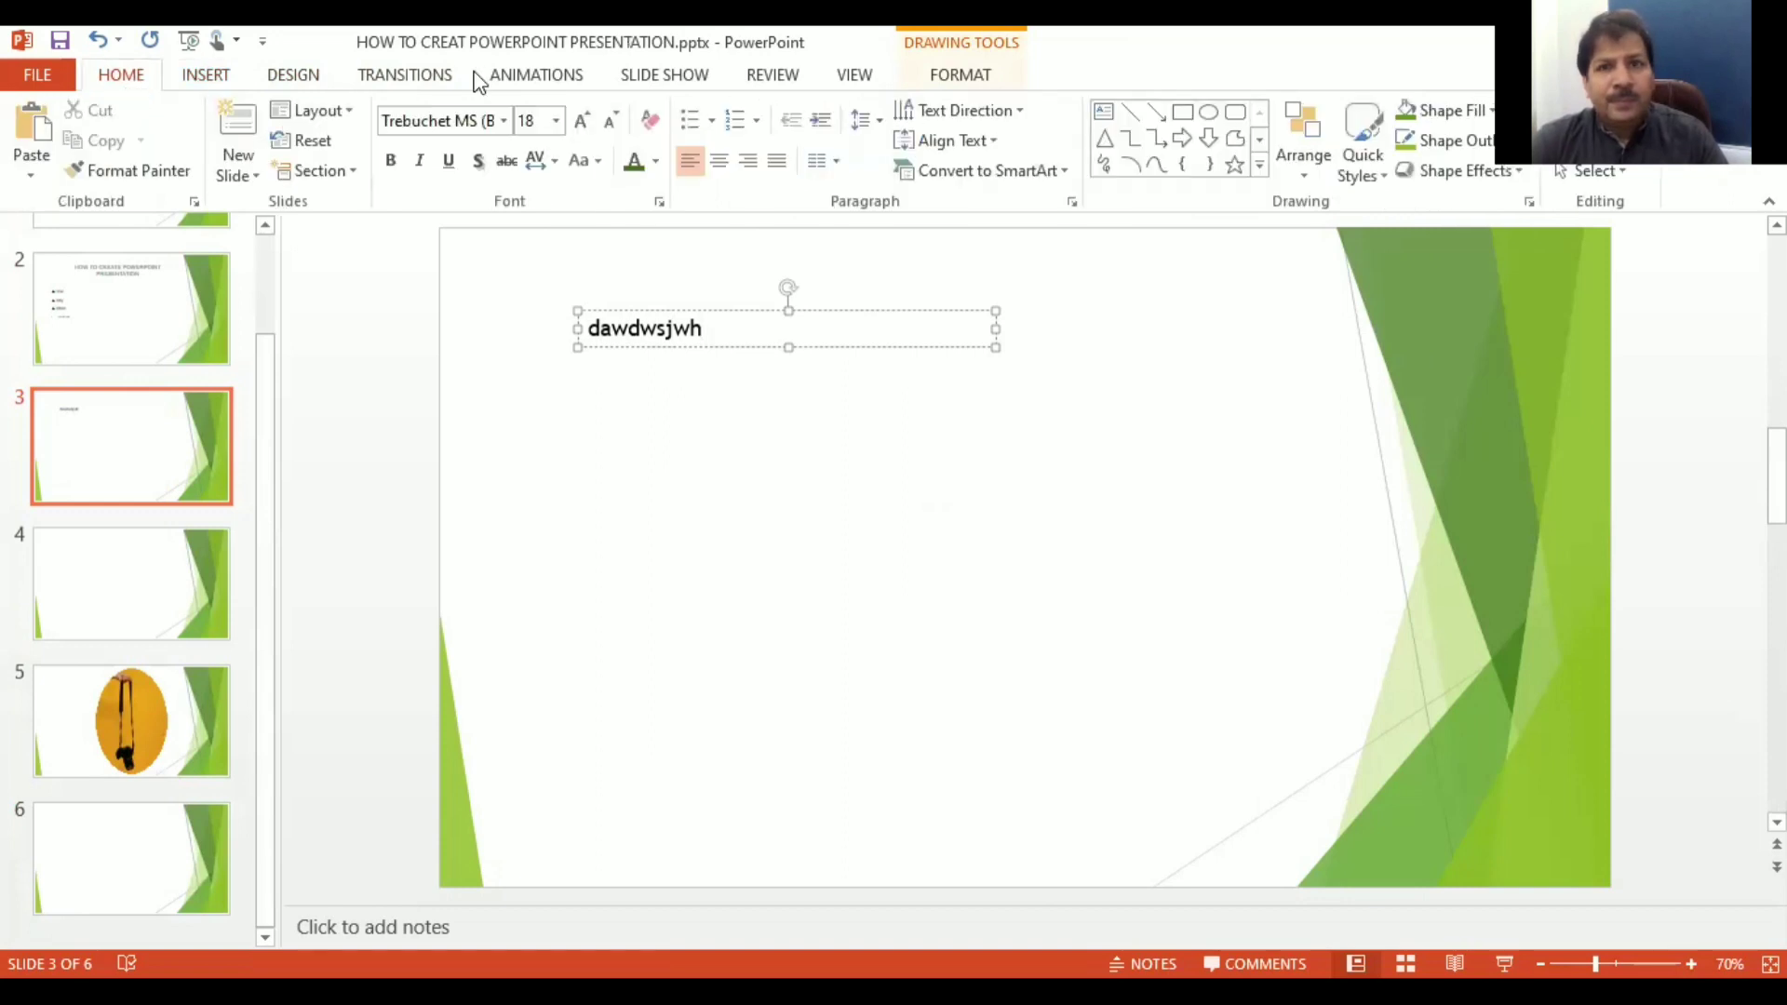
Step: Draw a green oval mid-slide on slide 3 and drag the 'dawdwsjwh' text box onto it
click(1207, 112)
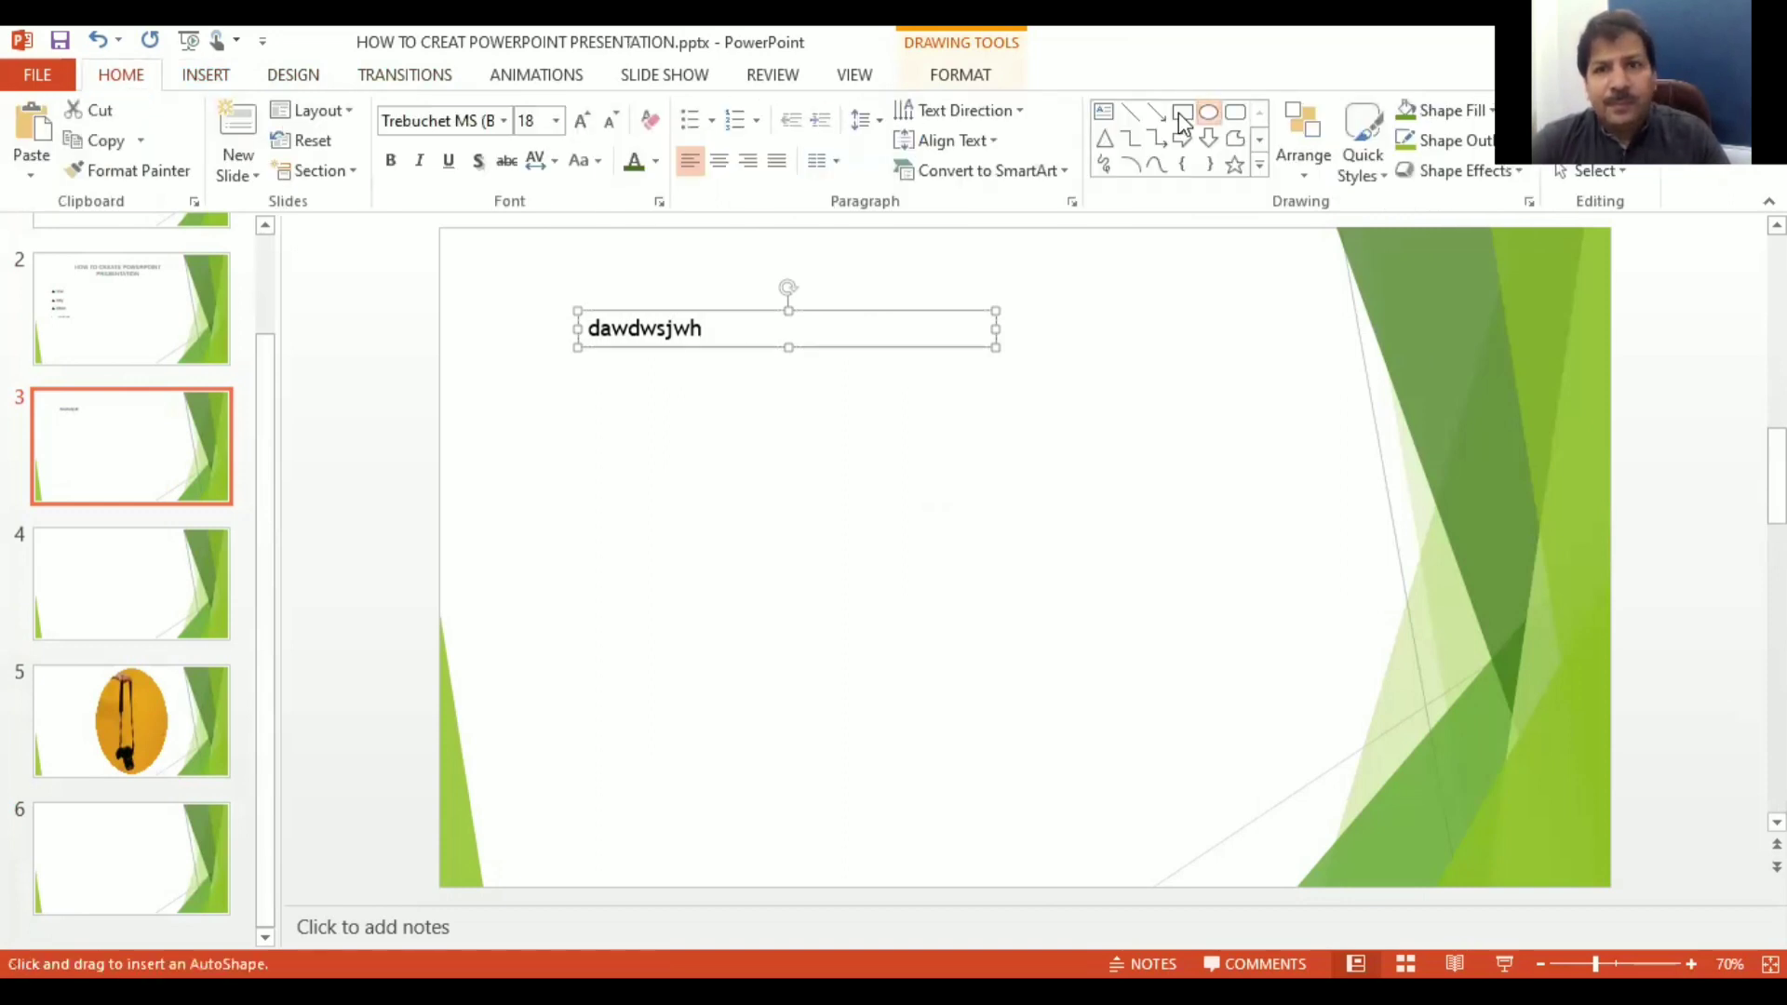
drag(1232, 601, 1239, 602)
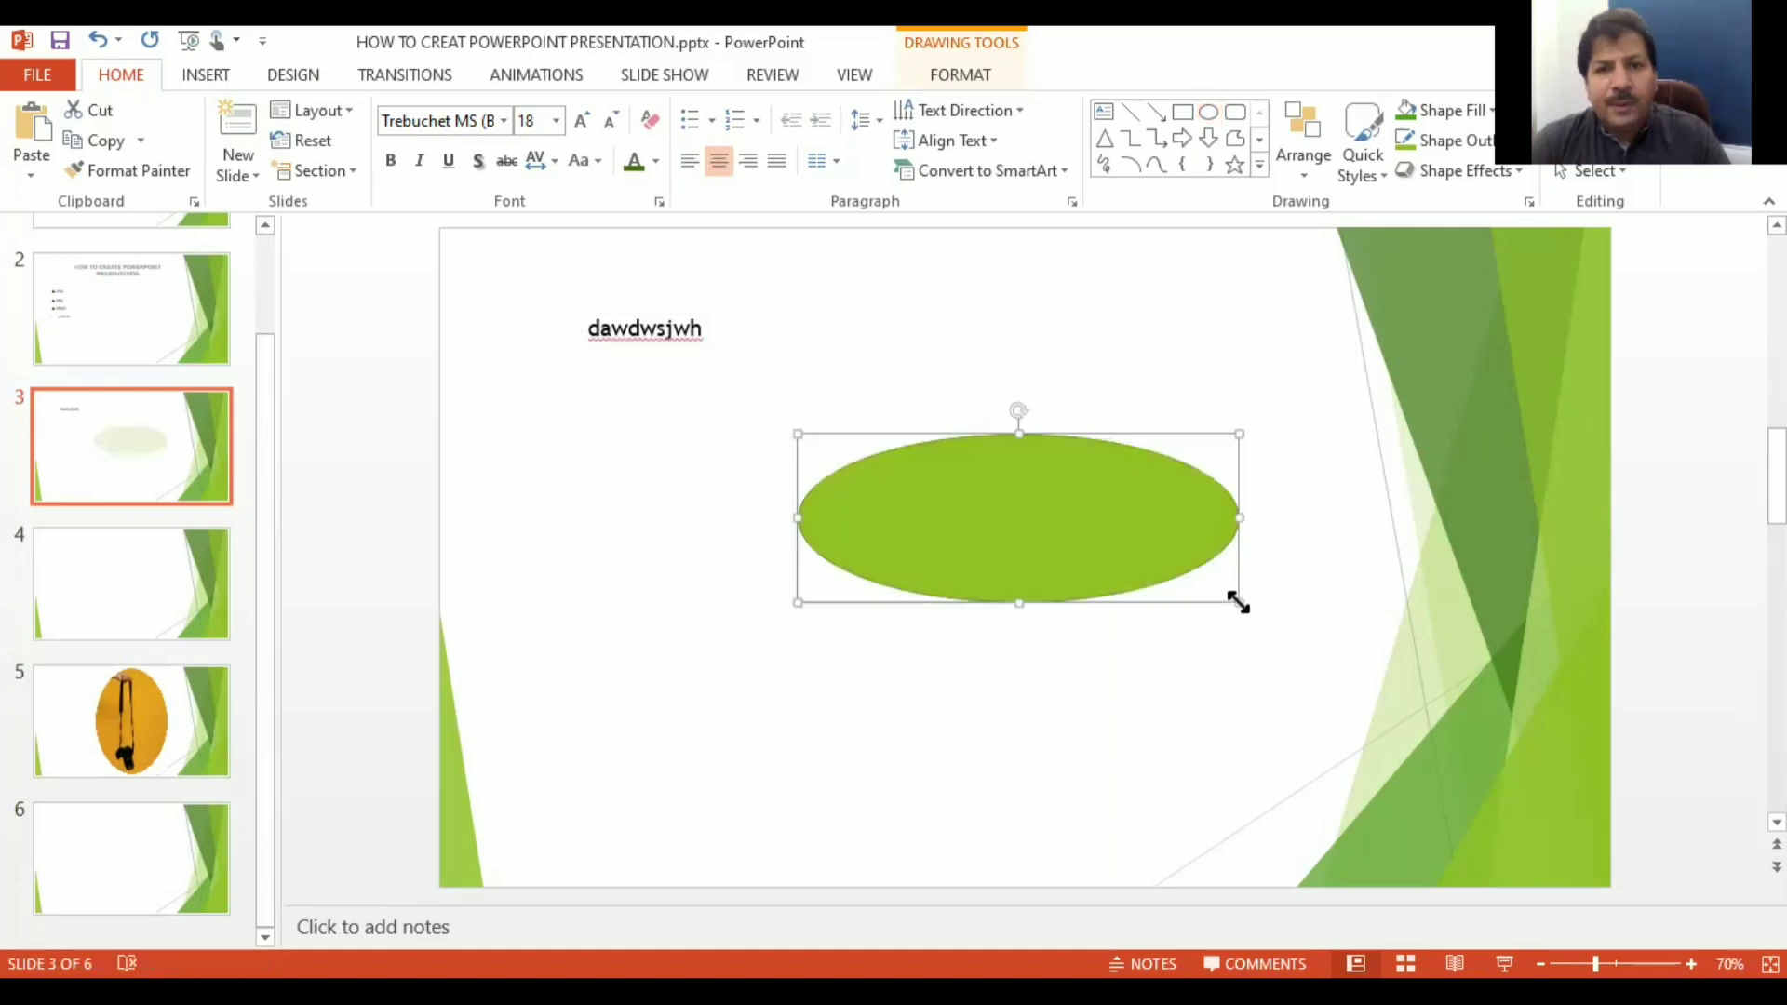
click(639, 350)
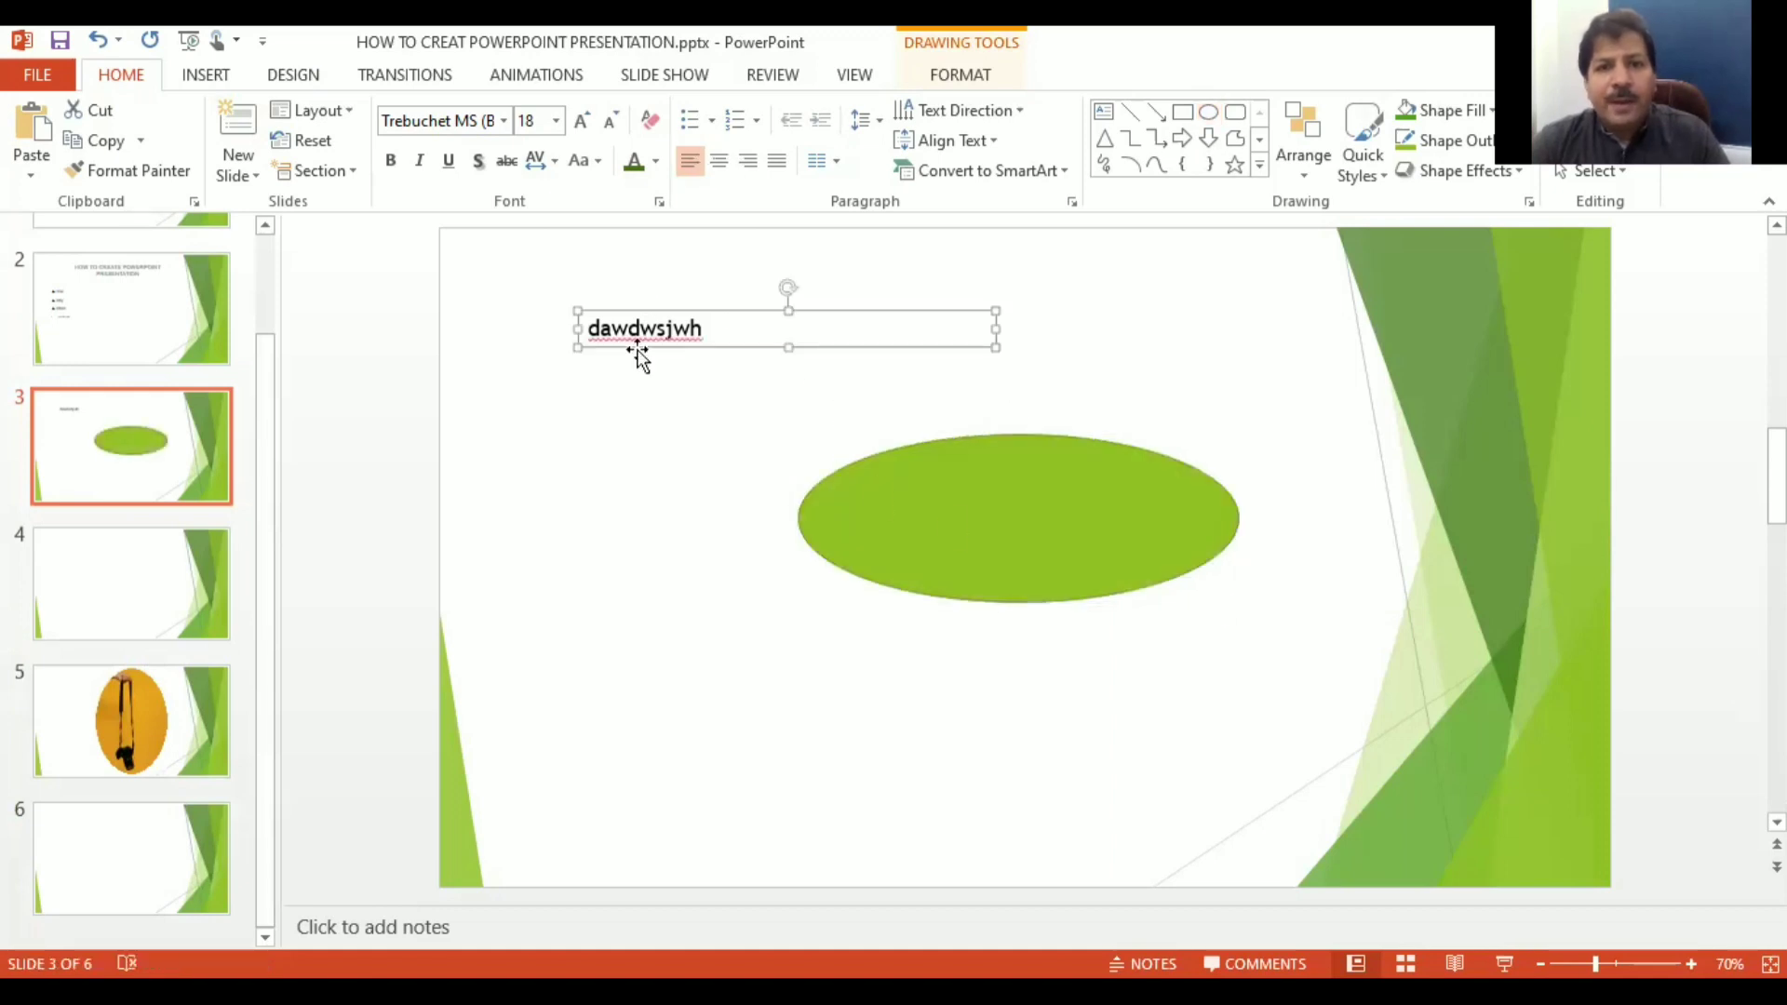
mouse_move(639, 358)
mouse_down()
mouse_move(1053, 546)
mouse_move(1046, 528)
mouse_up()
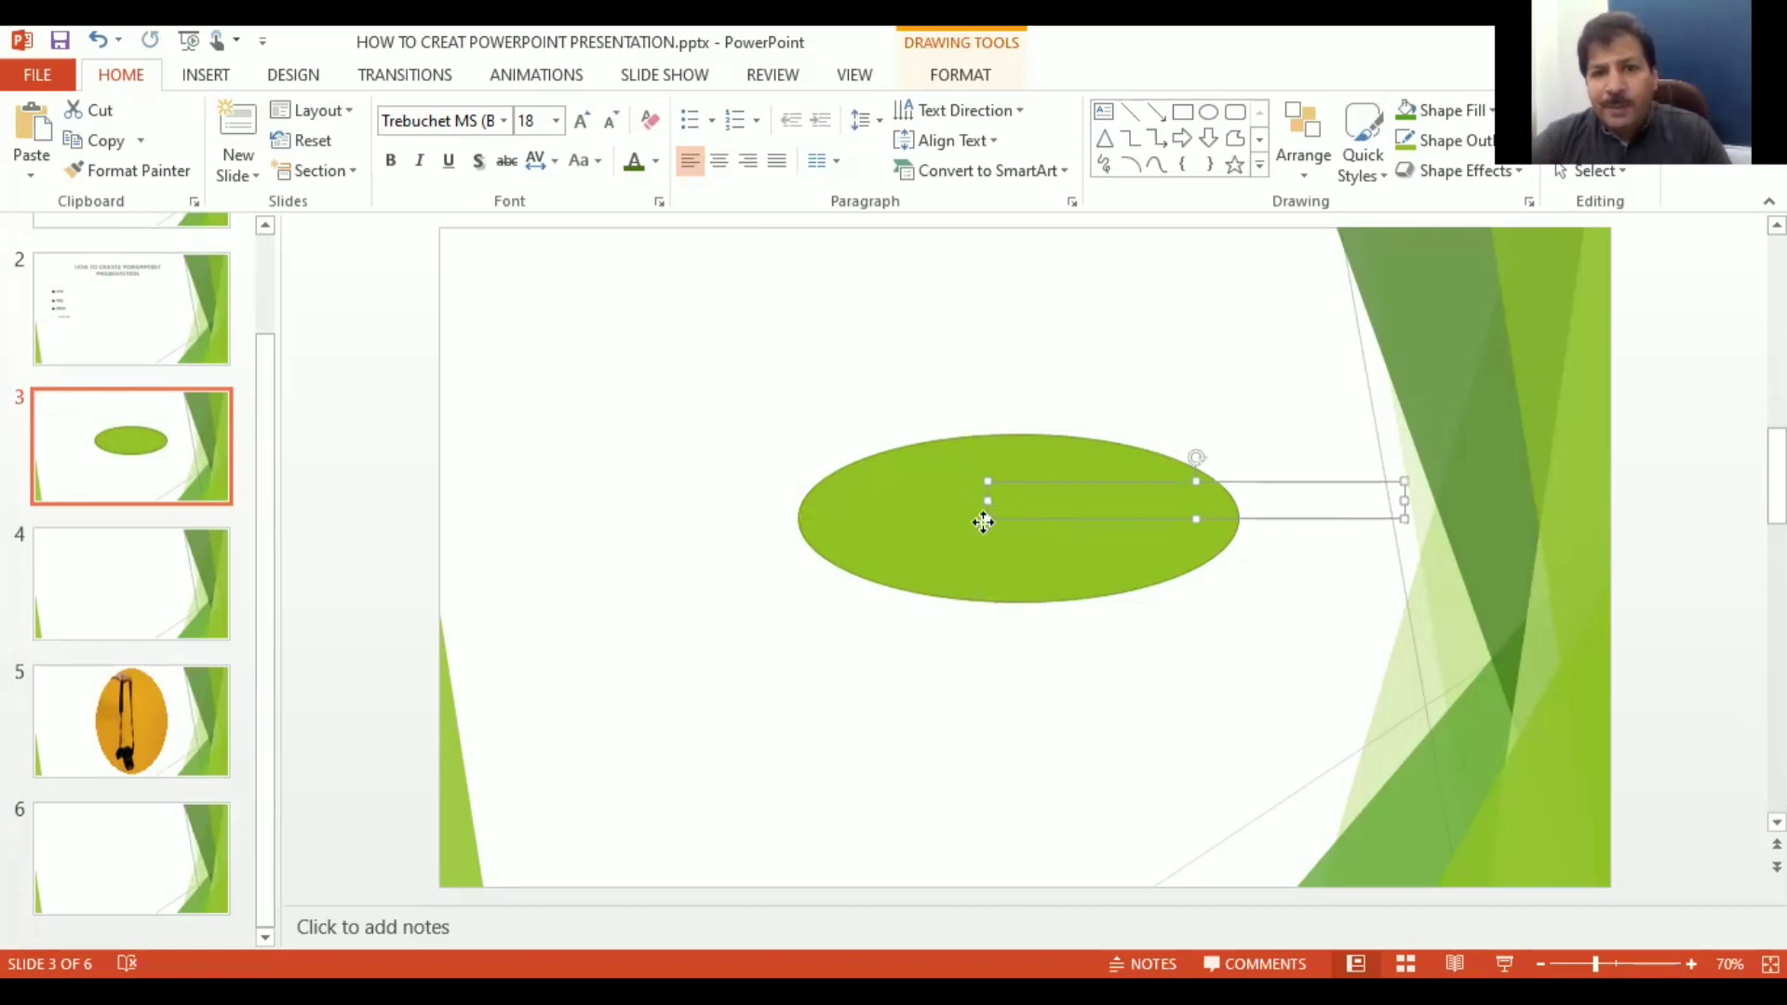
key(Escape)
click(928, 522)
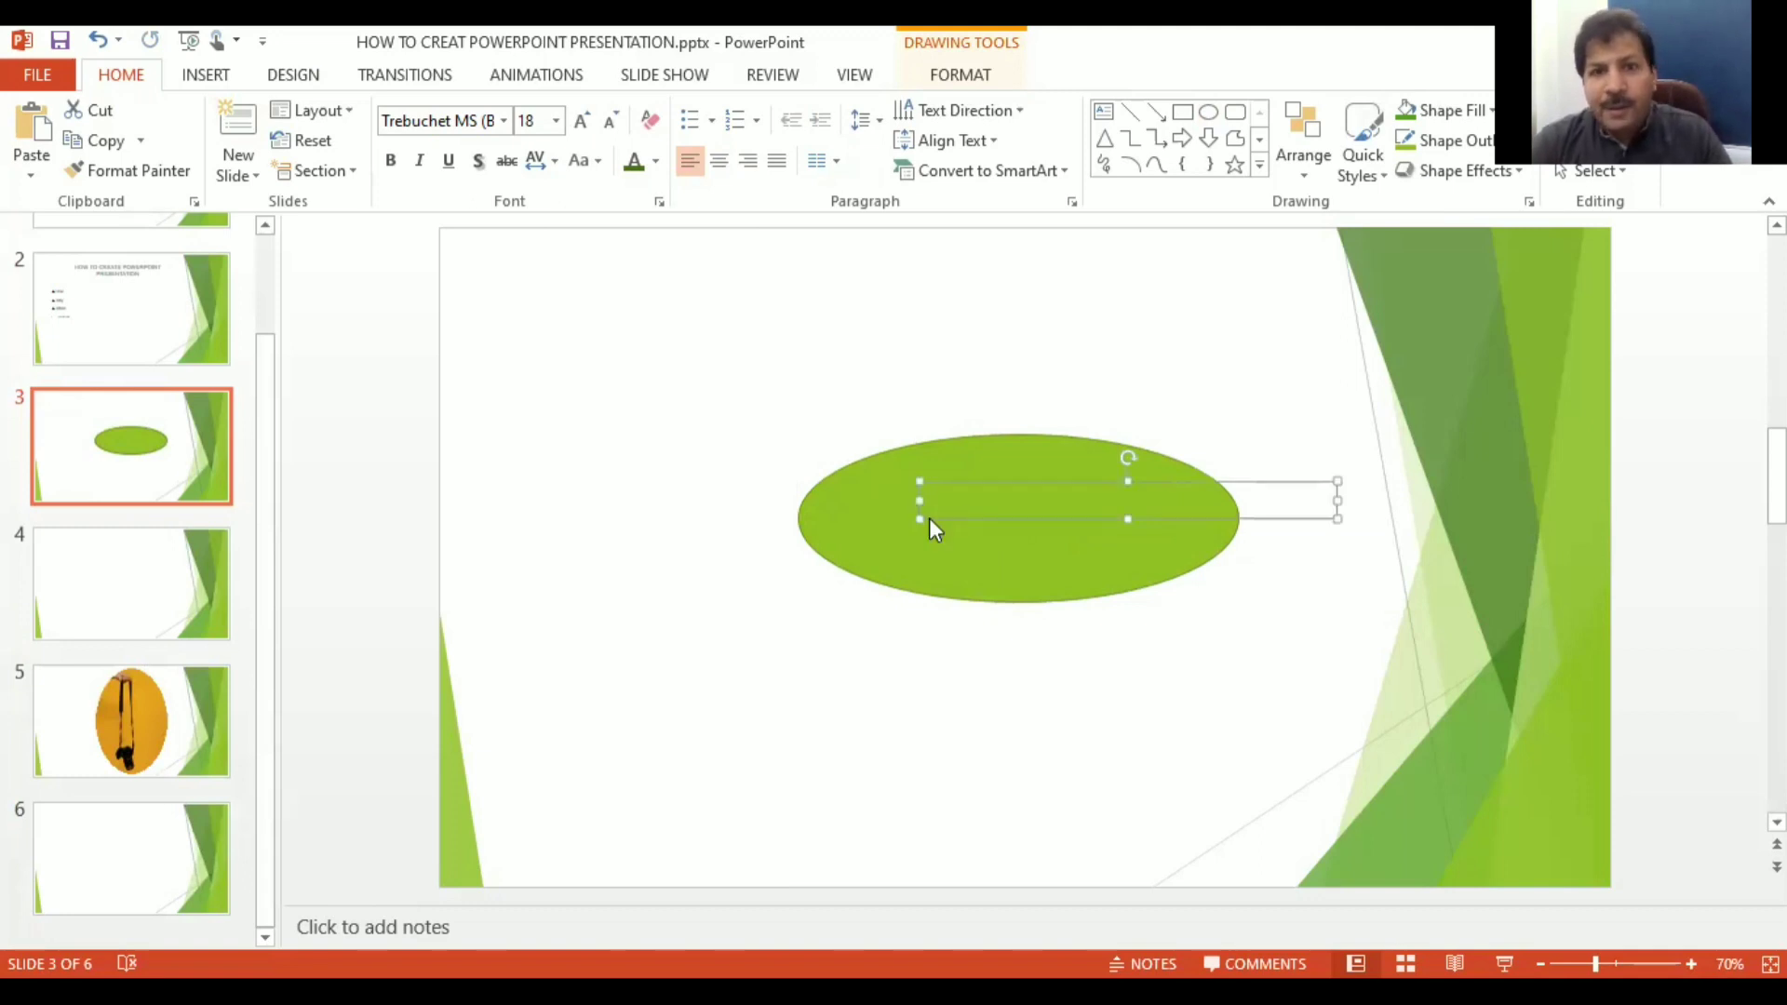
Step: Bring the text box in front of the oval, centre its text and position it mid-oval
right_click(929, 518)
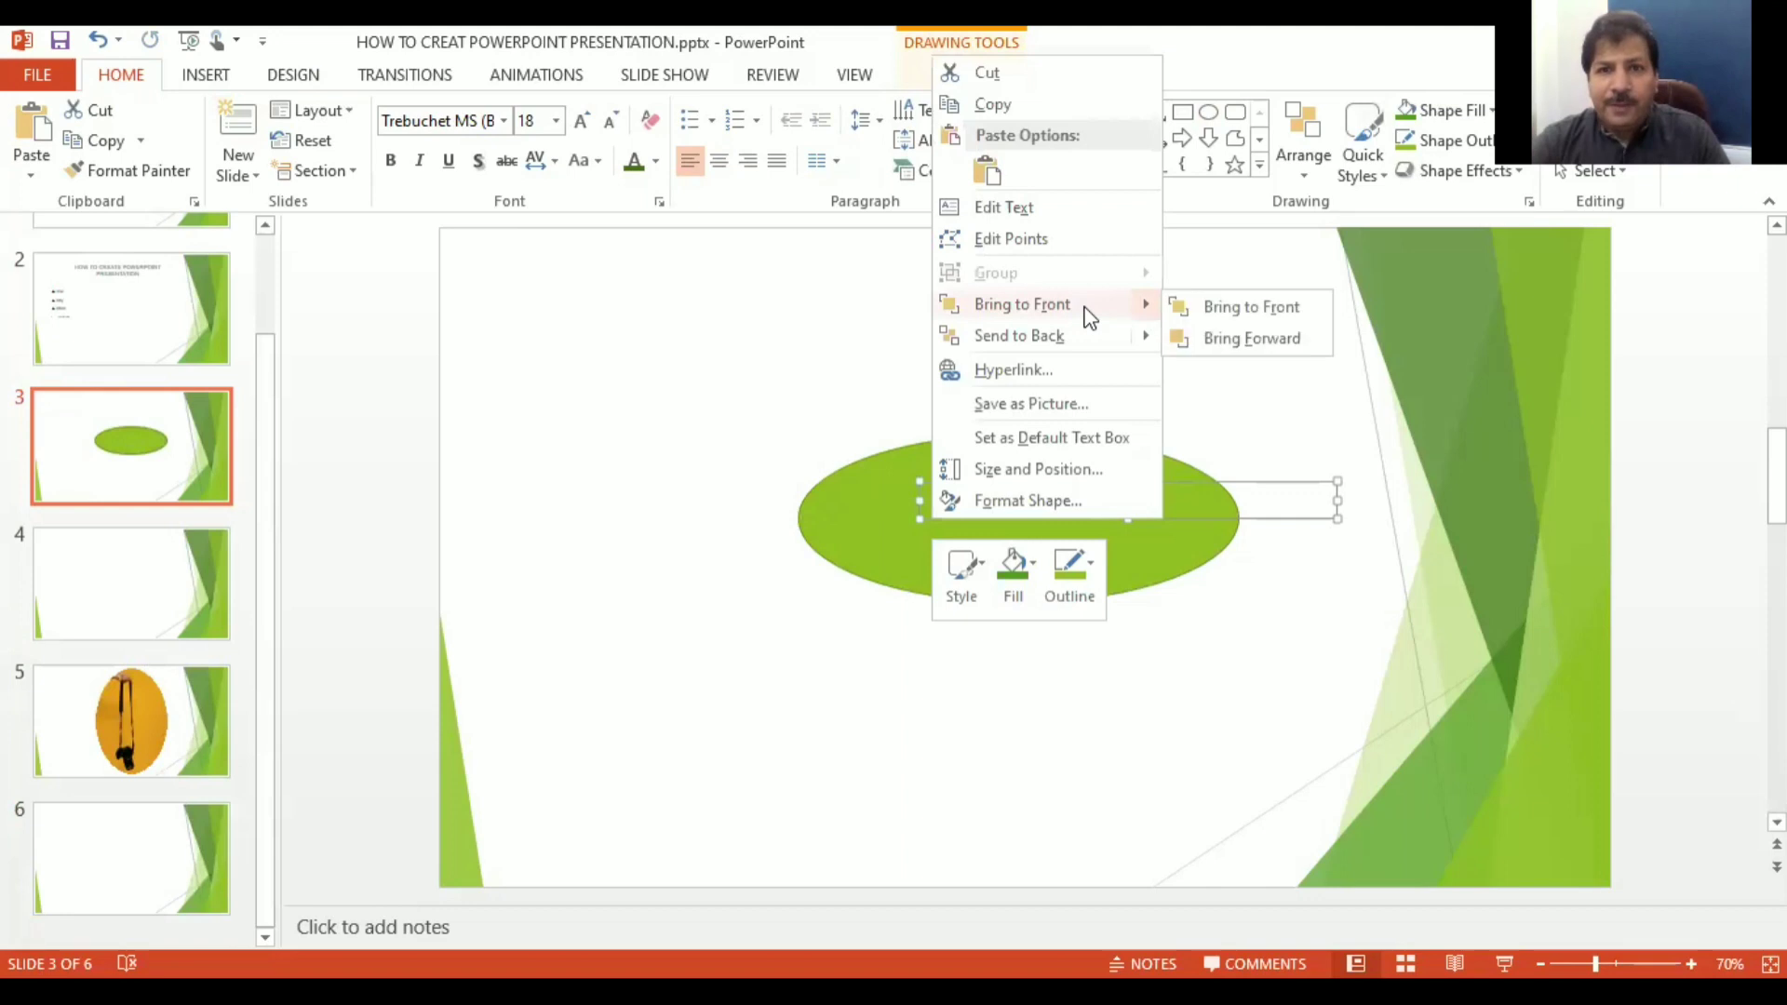
mouse_move(1022, 304)
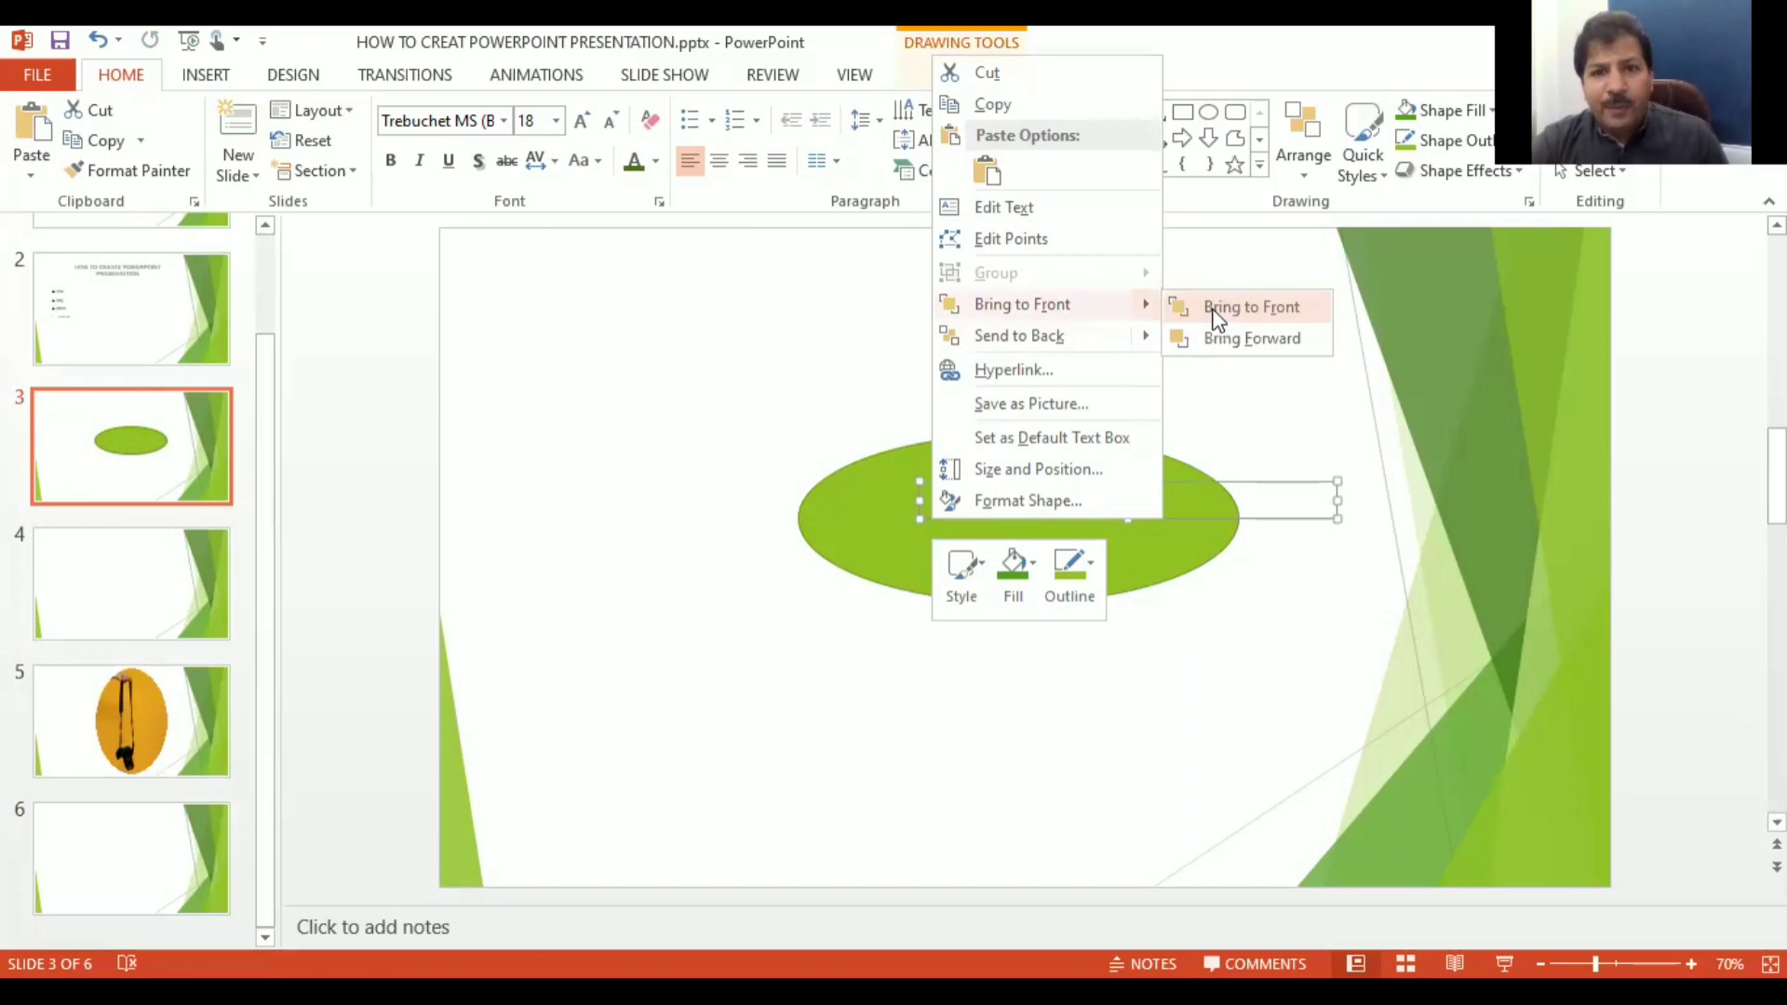
click(1217, 318)
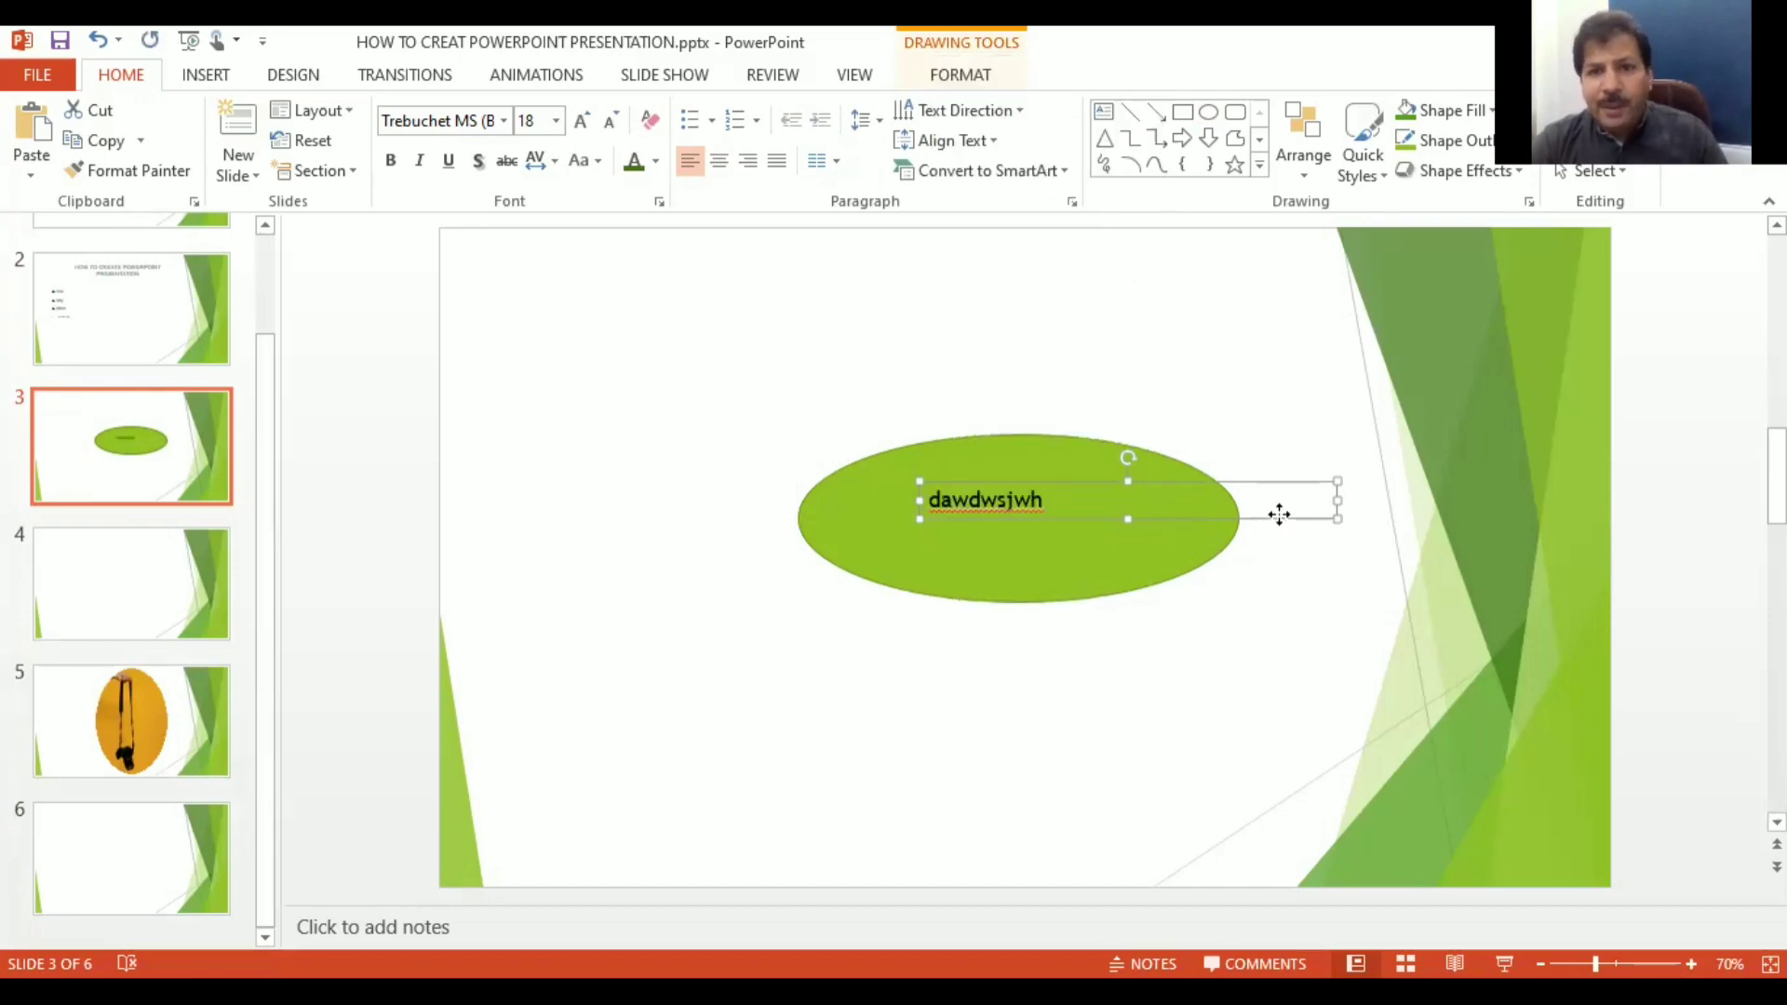
drag(1278, 514, 1211, 534)
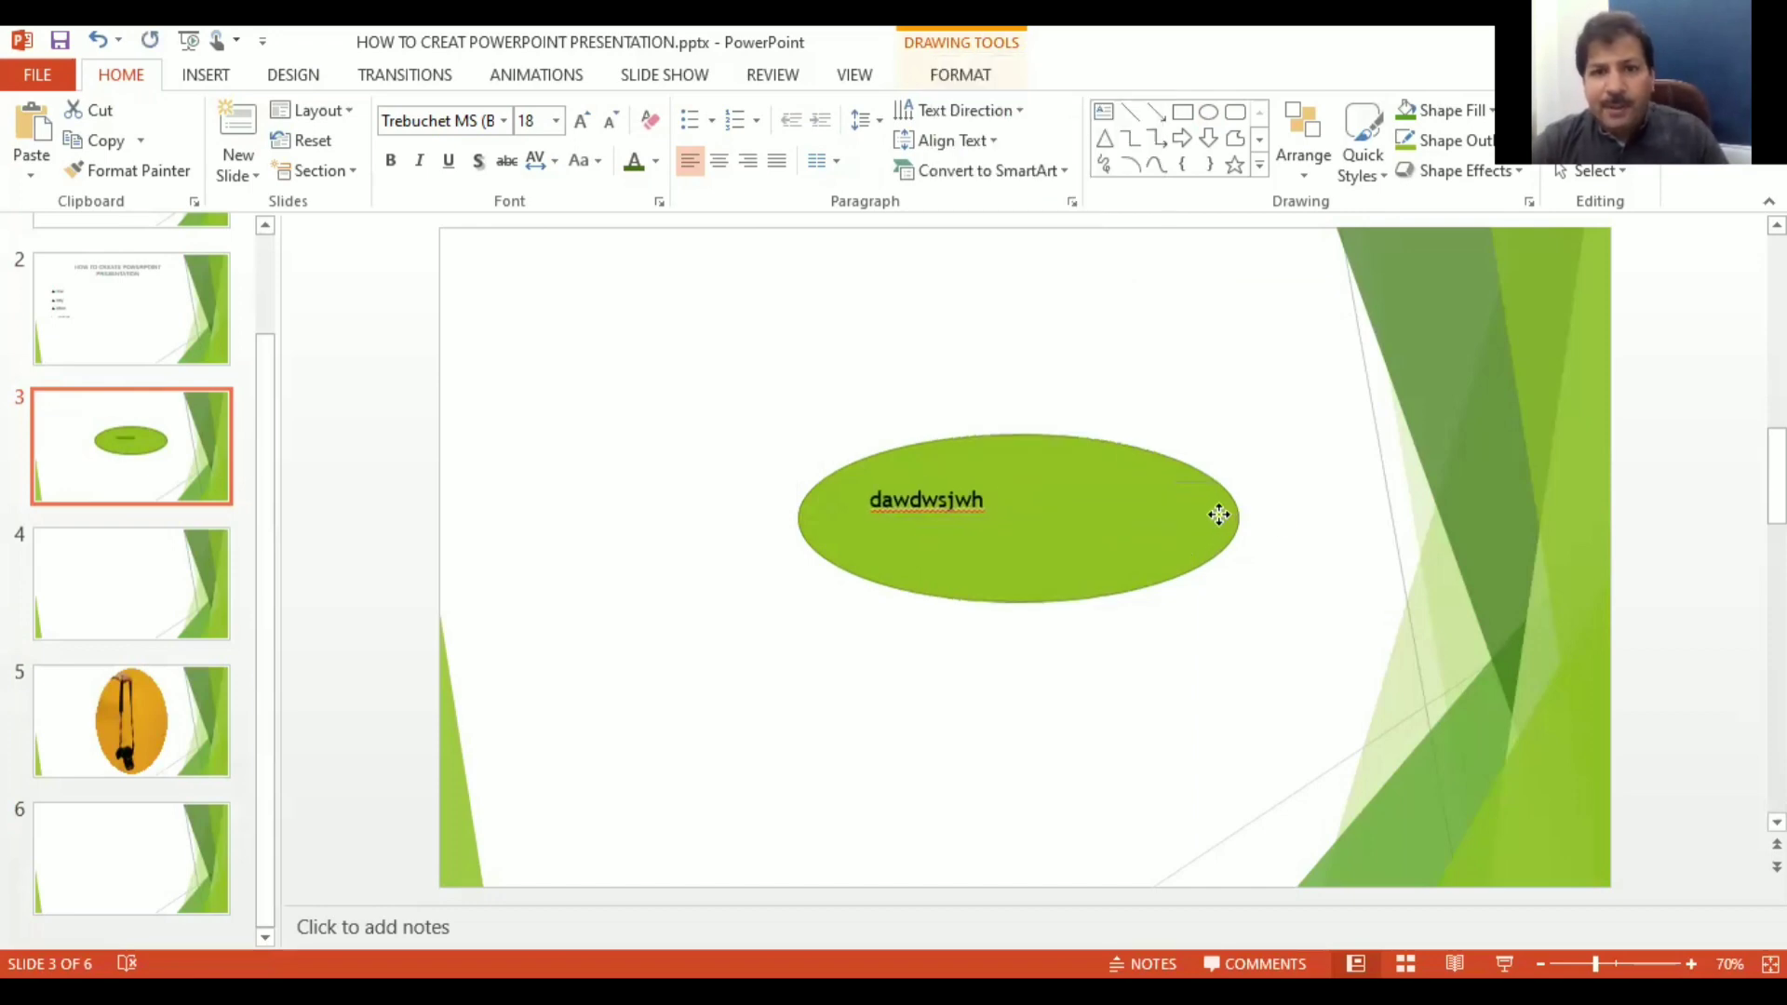
click(719, 161)
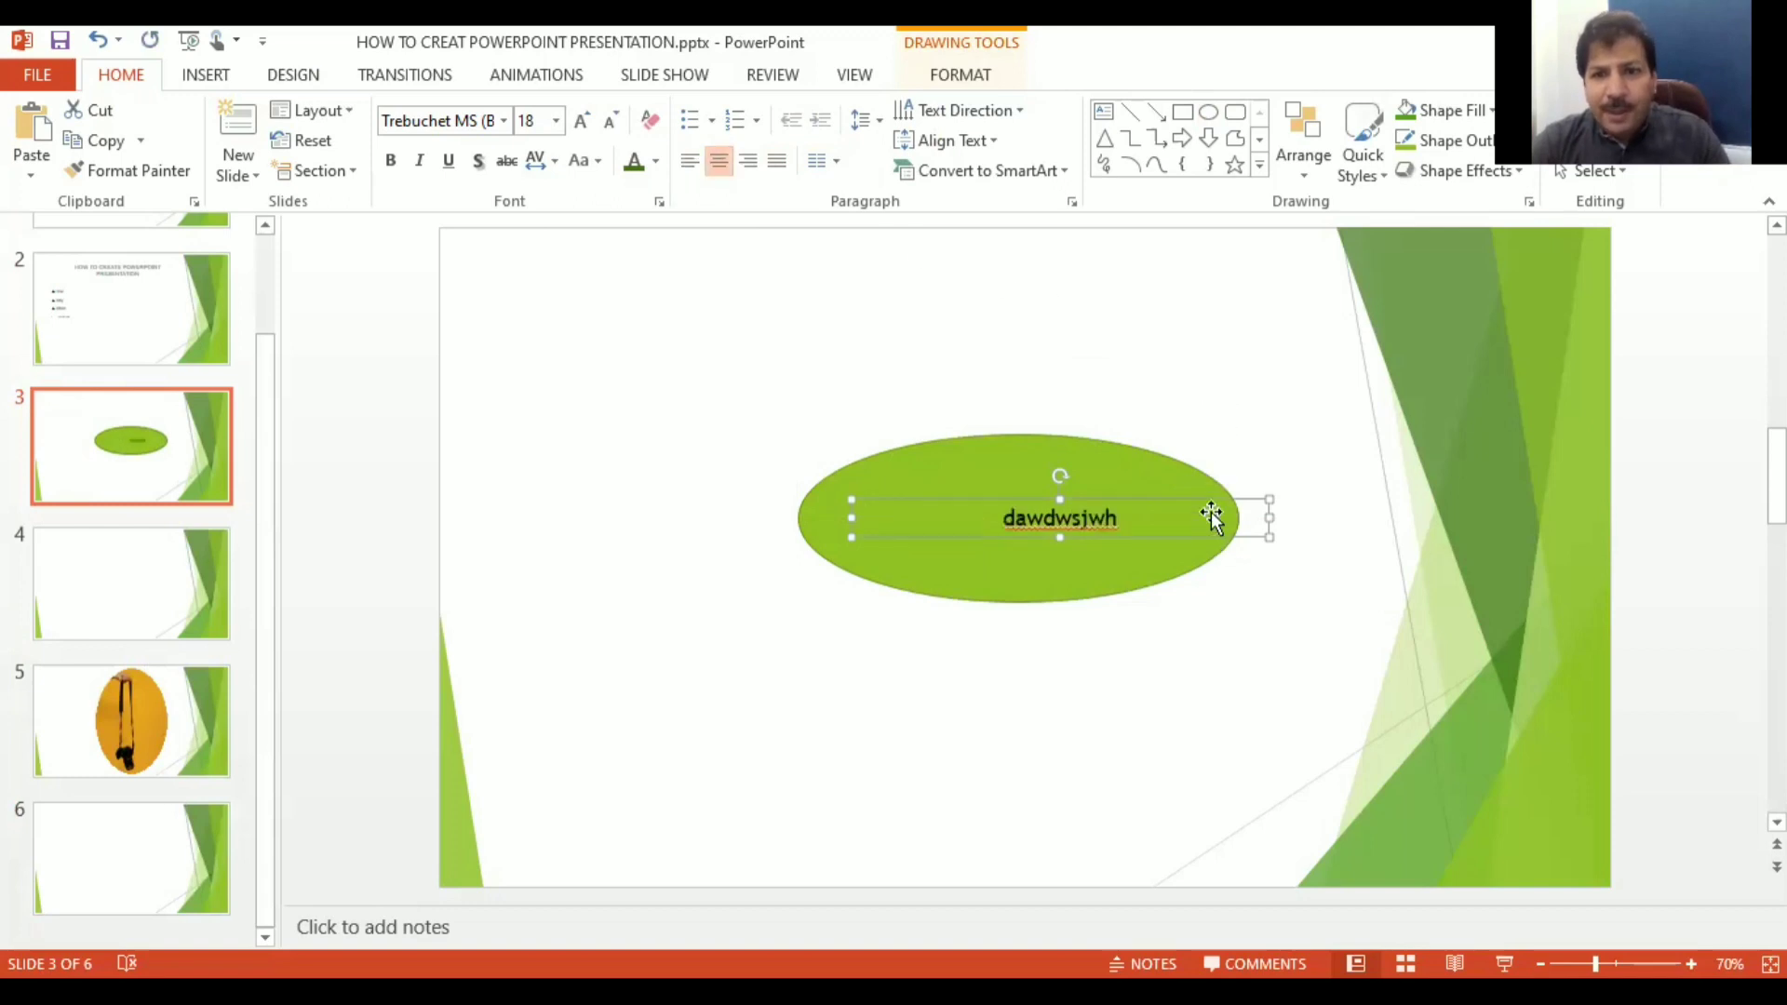
drag(1210, 503, 1175, 500)
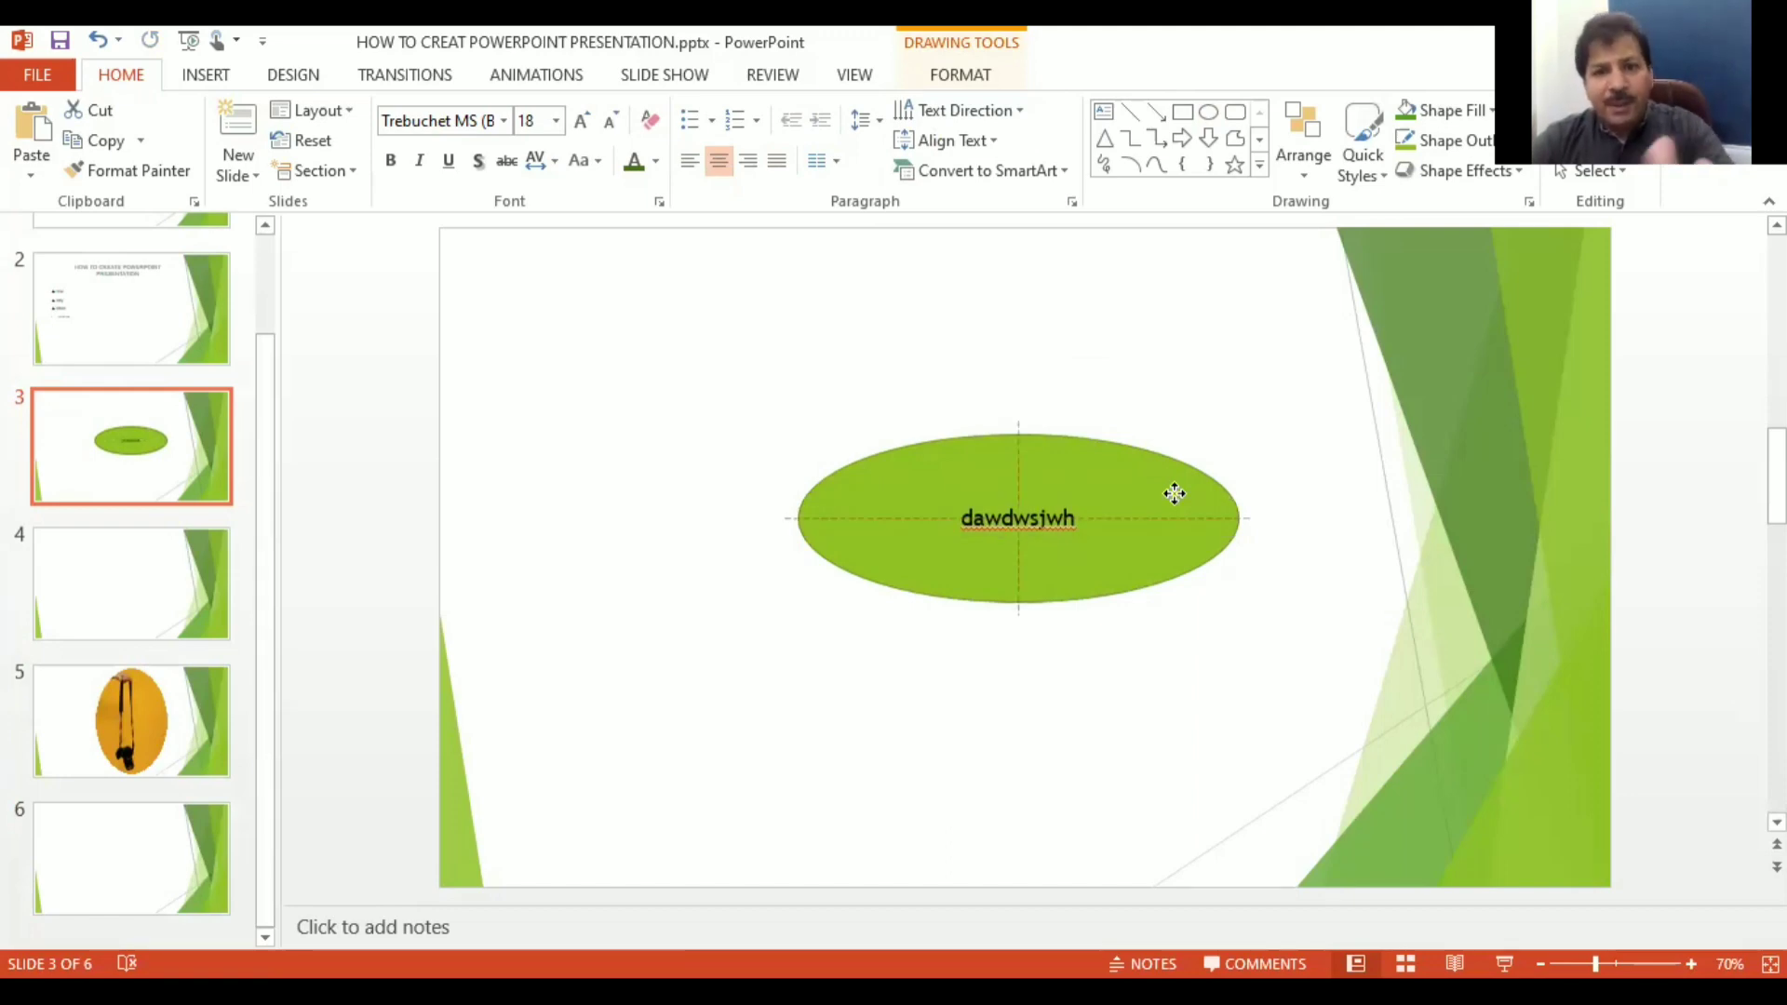
drag(1174, 494, 1175, 498)
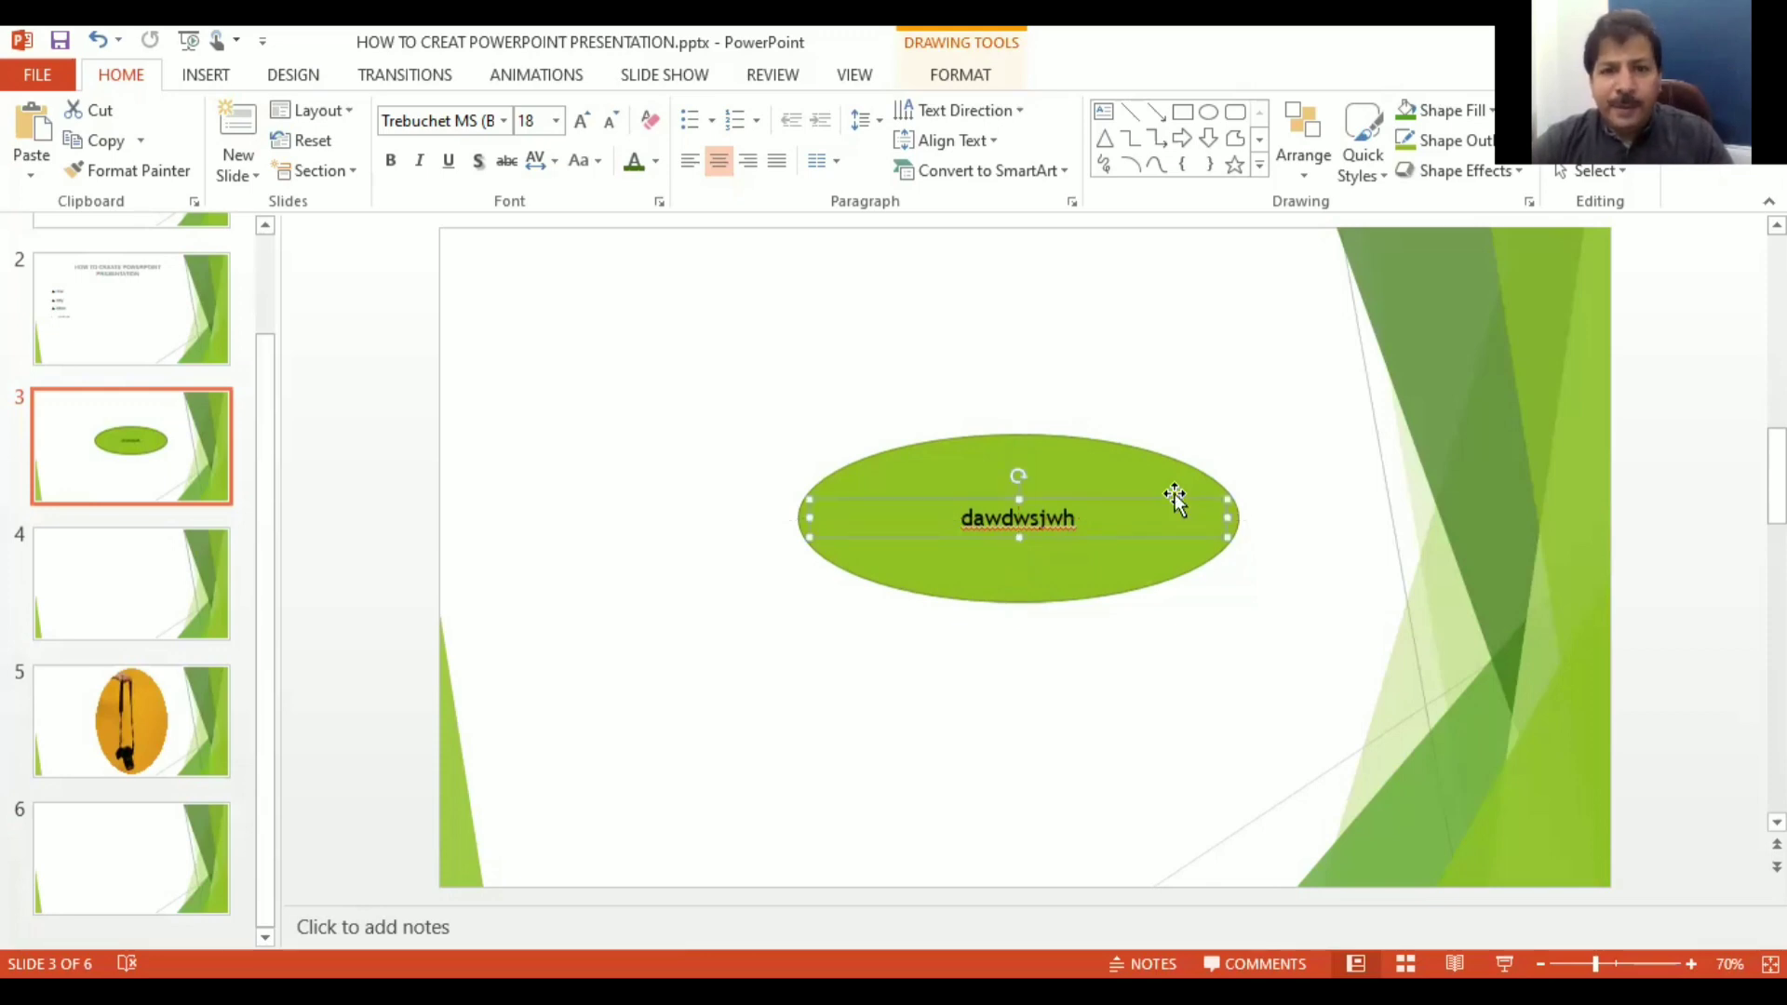
Step: Make the oval's text bold Arial in black, after trying dark green and dark red
click(503, 121)
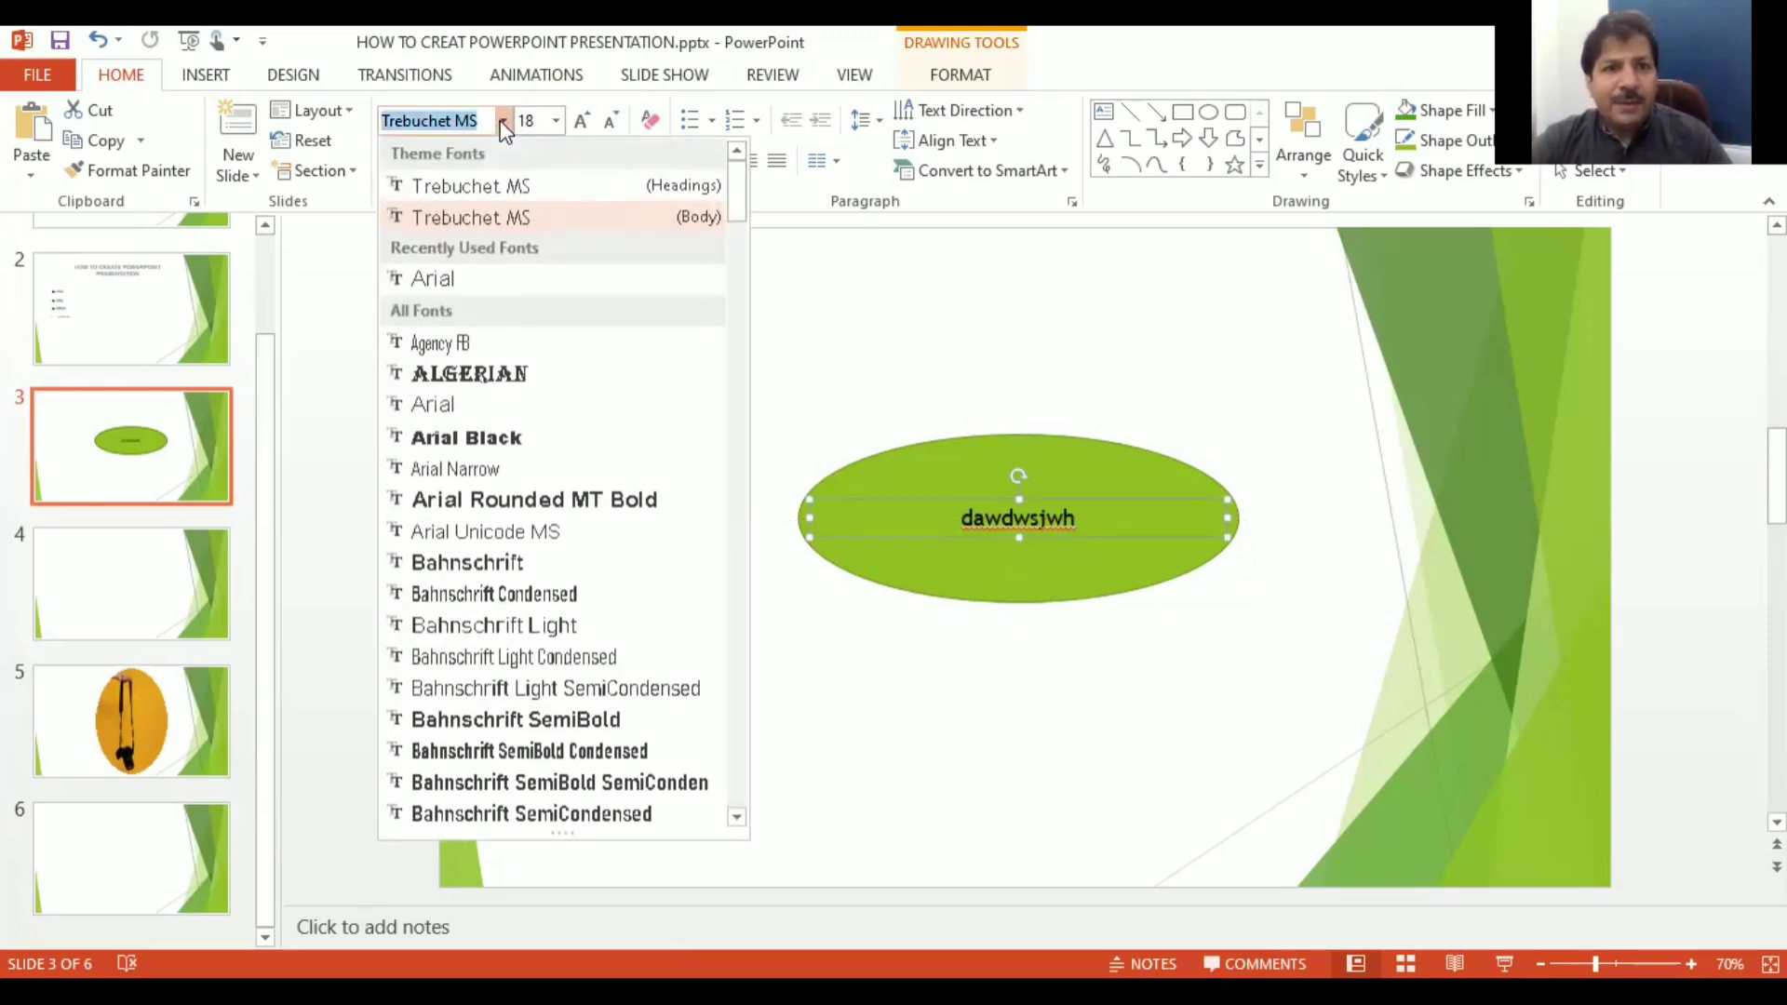
click(481, 284)
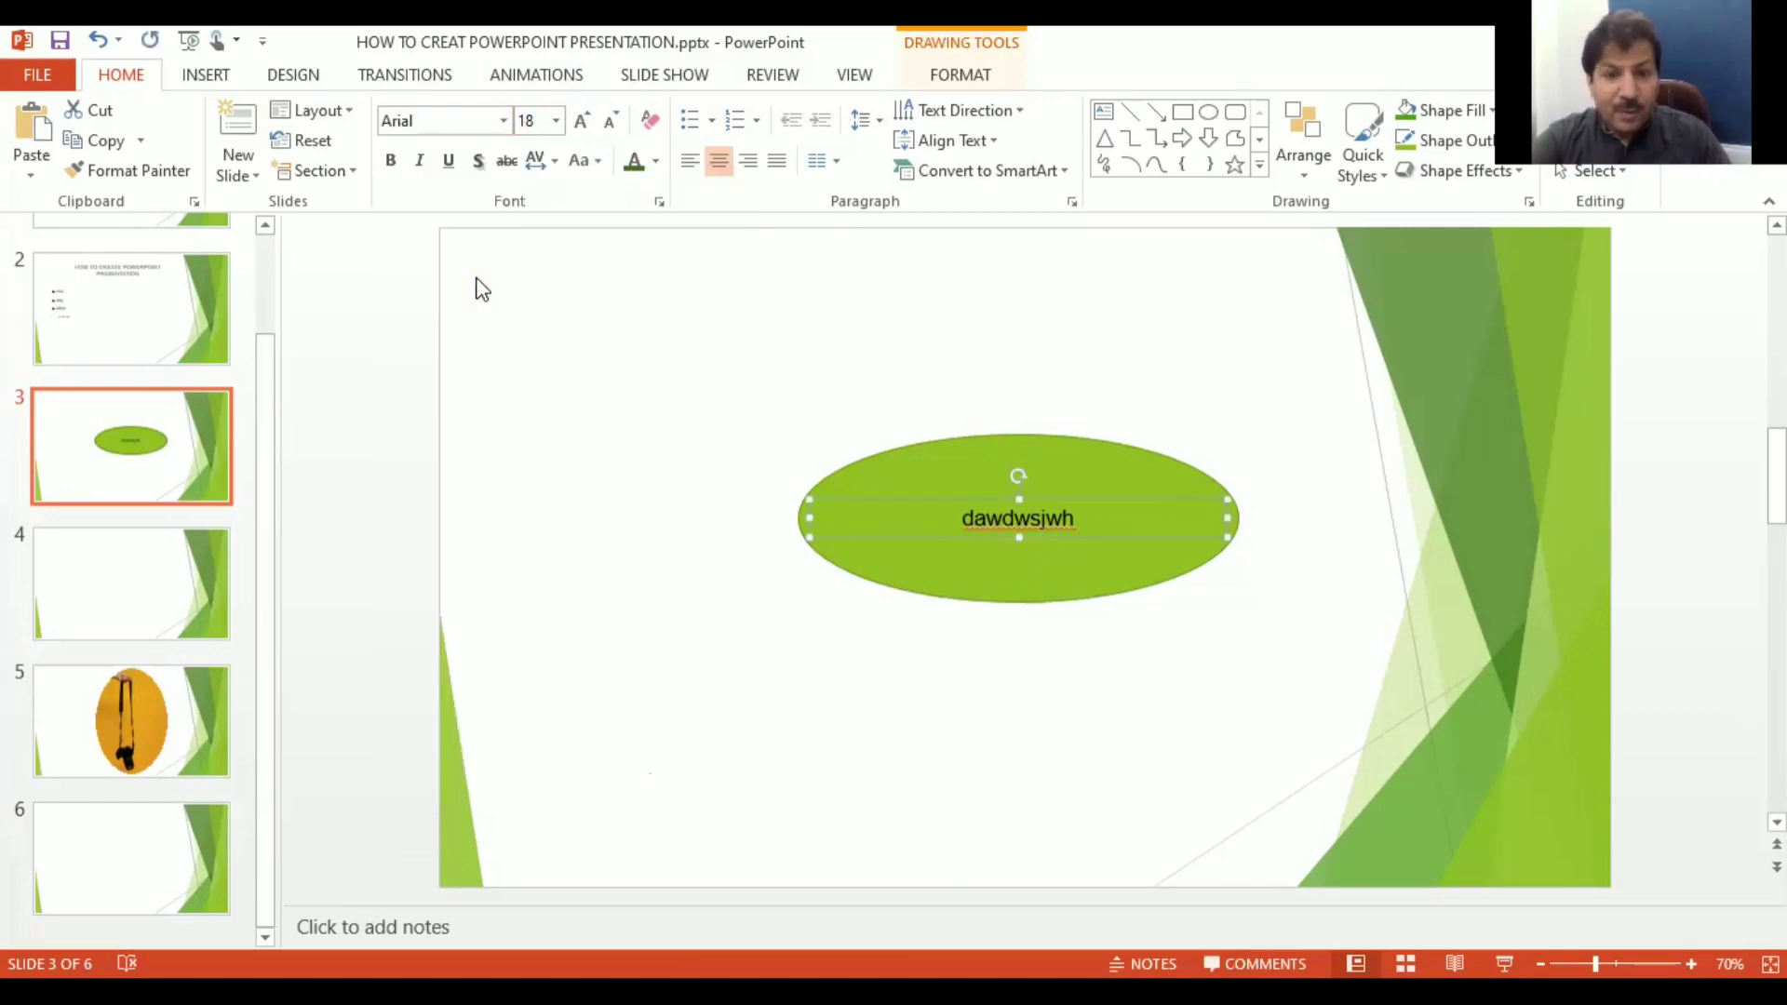
key(ctrl+b)
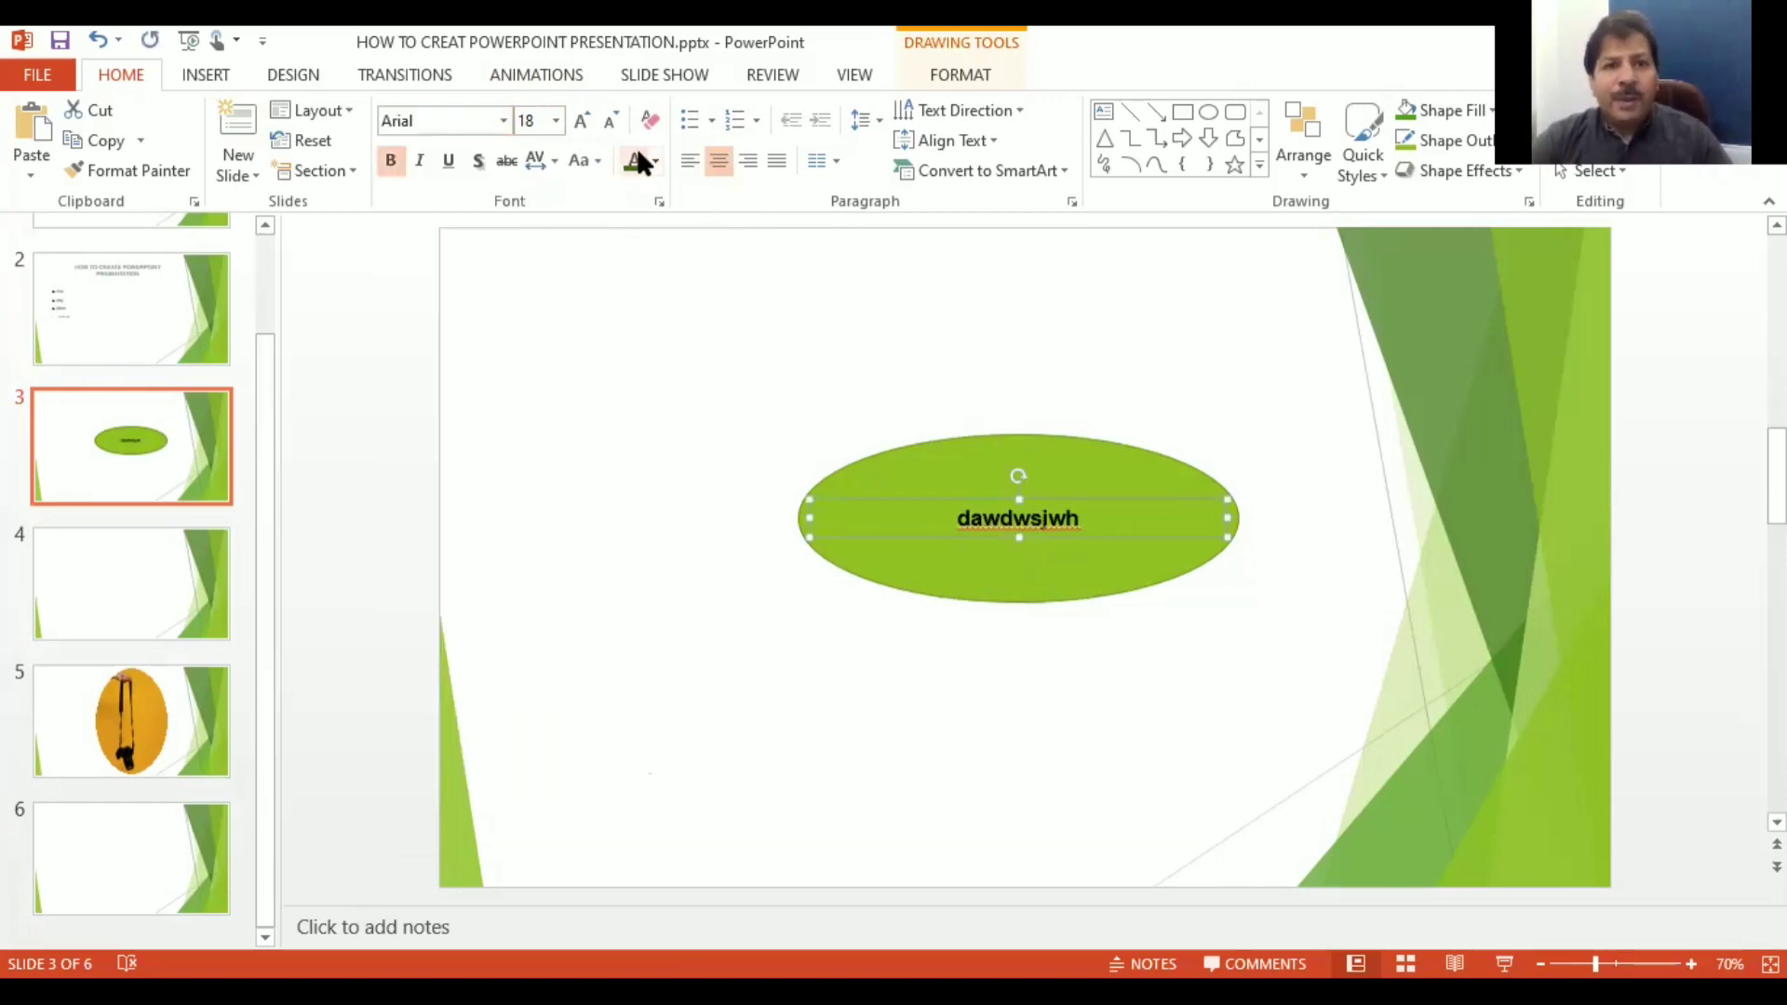
click(644, 158)
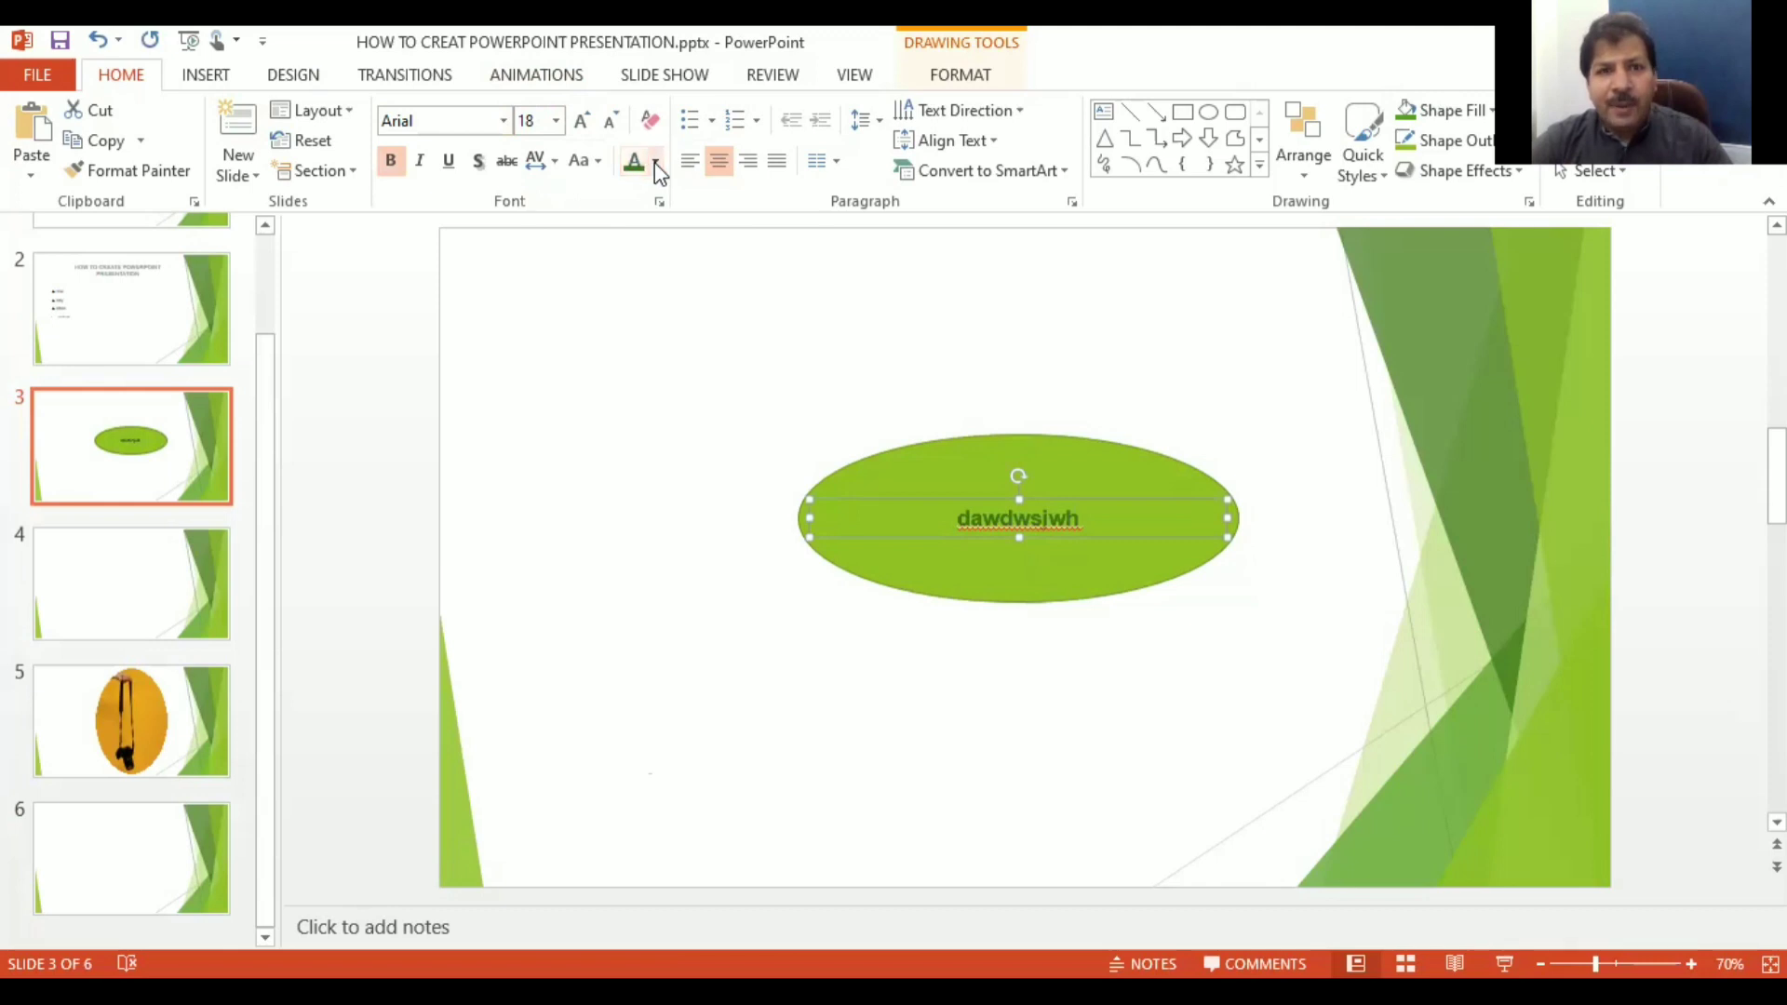
click(656, 164)
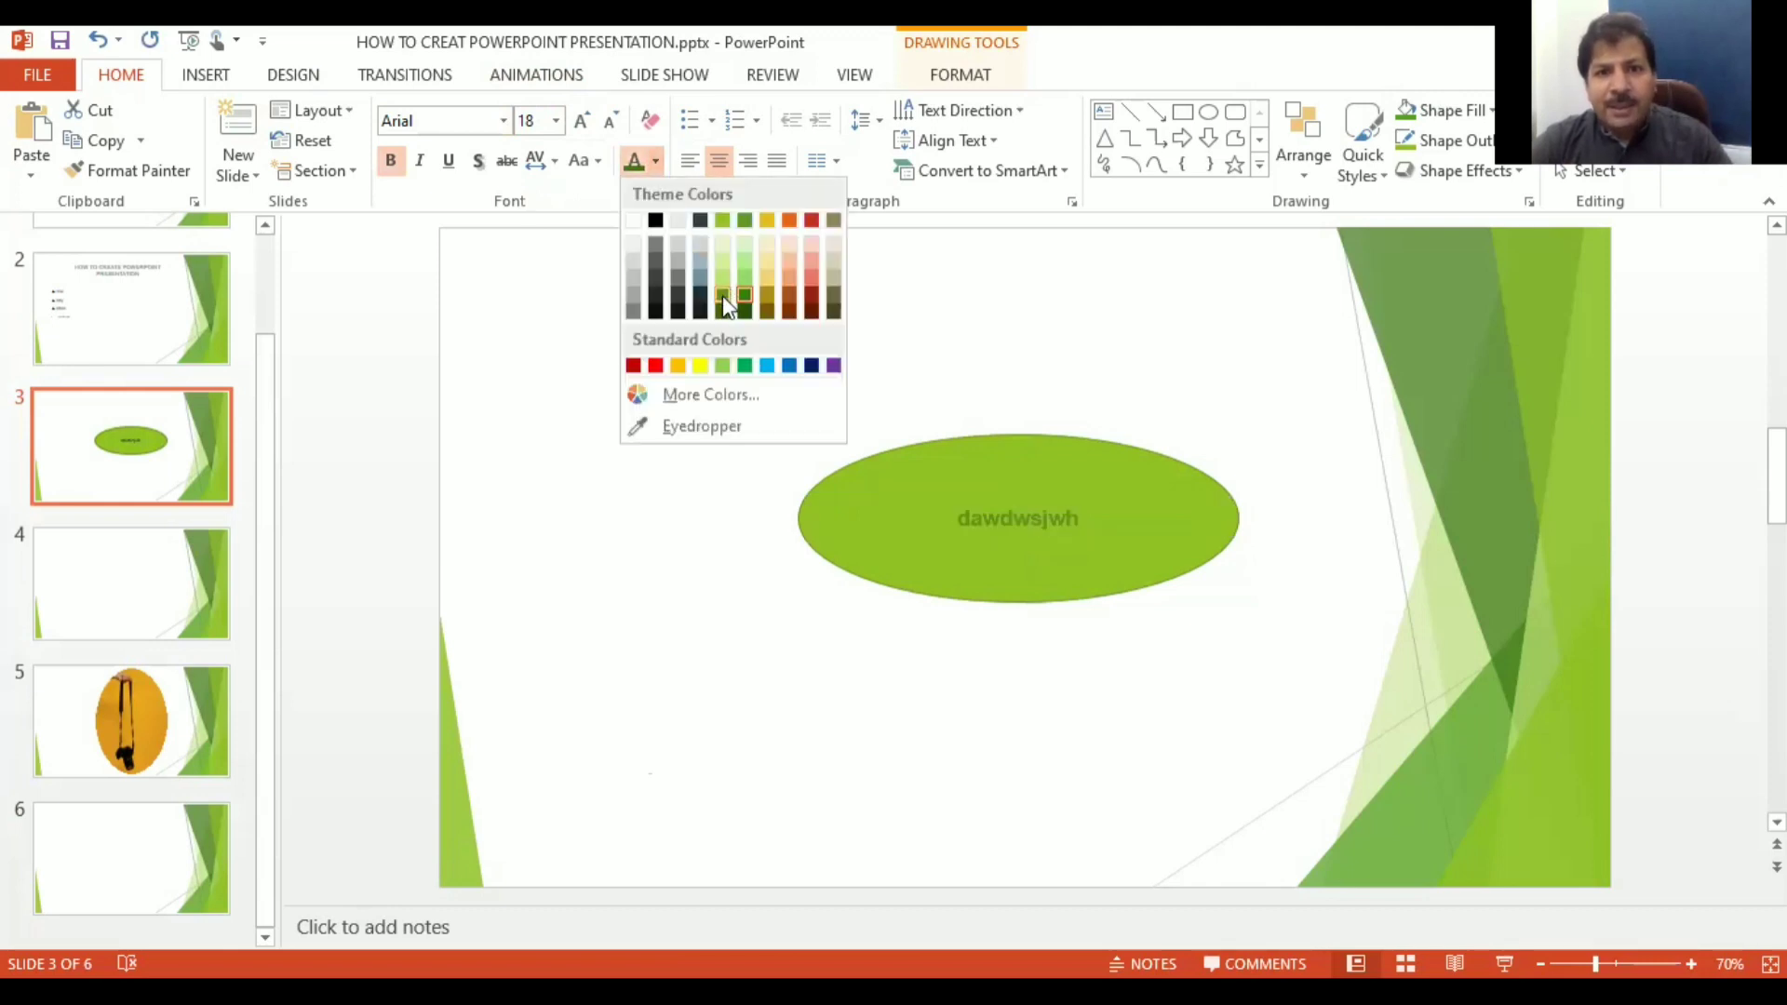
click(810, 296)
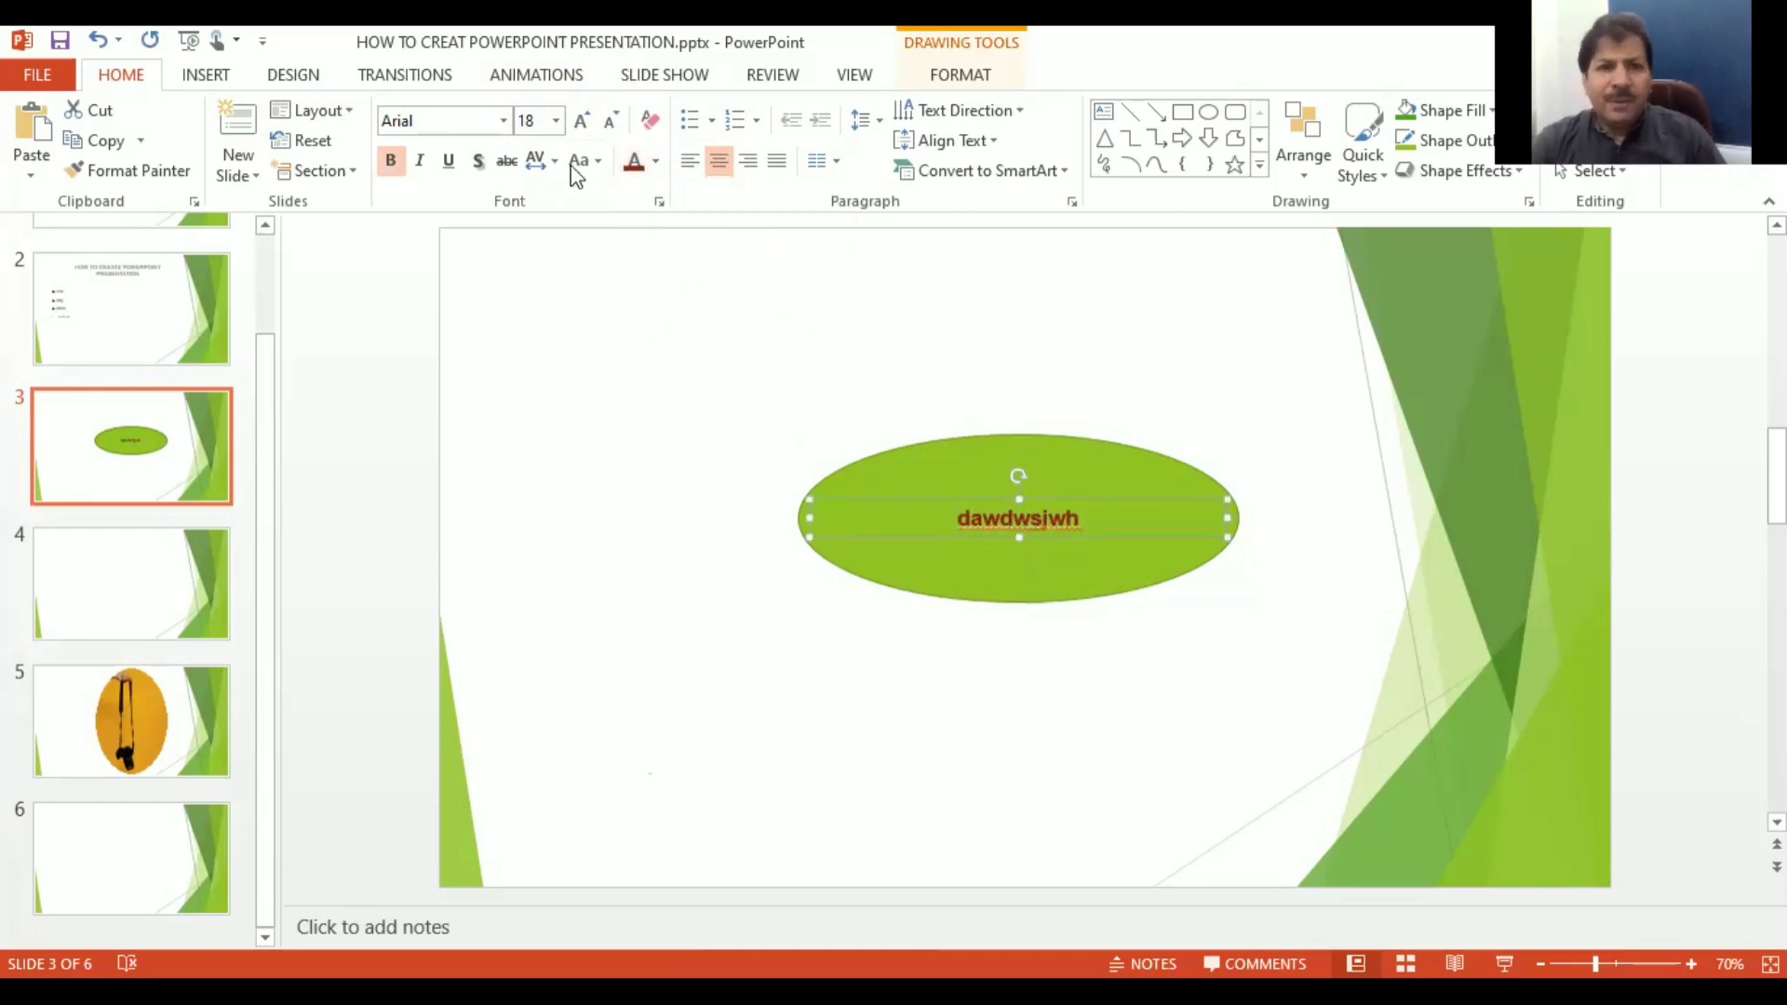
click(657, 161)
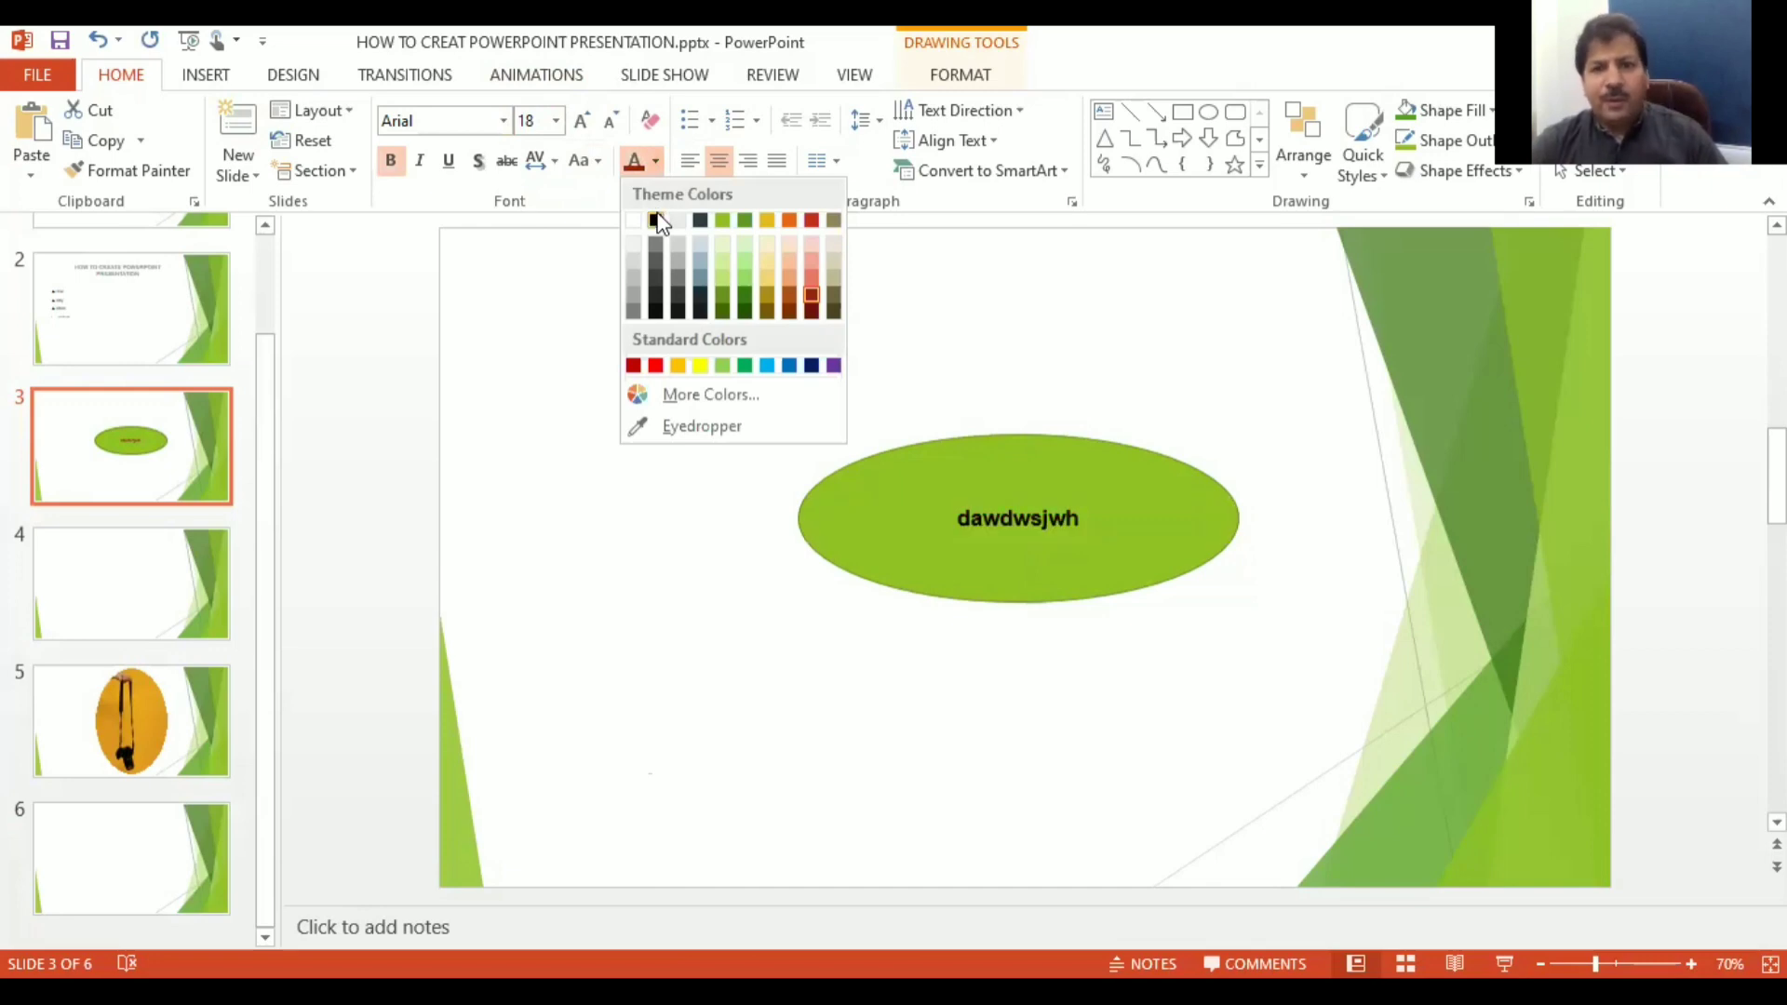
click(656, 216)
click(660, 334)
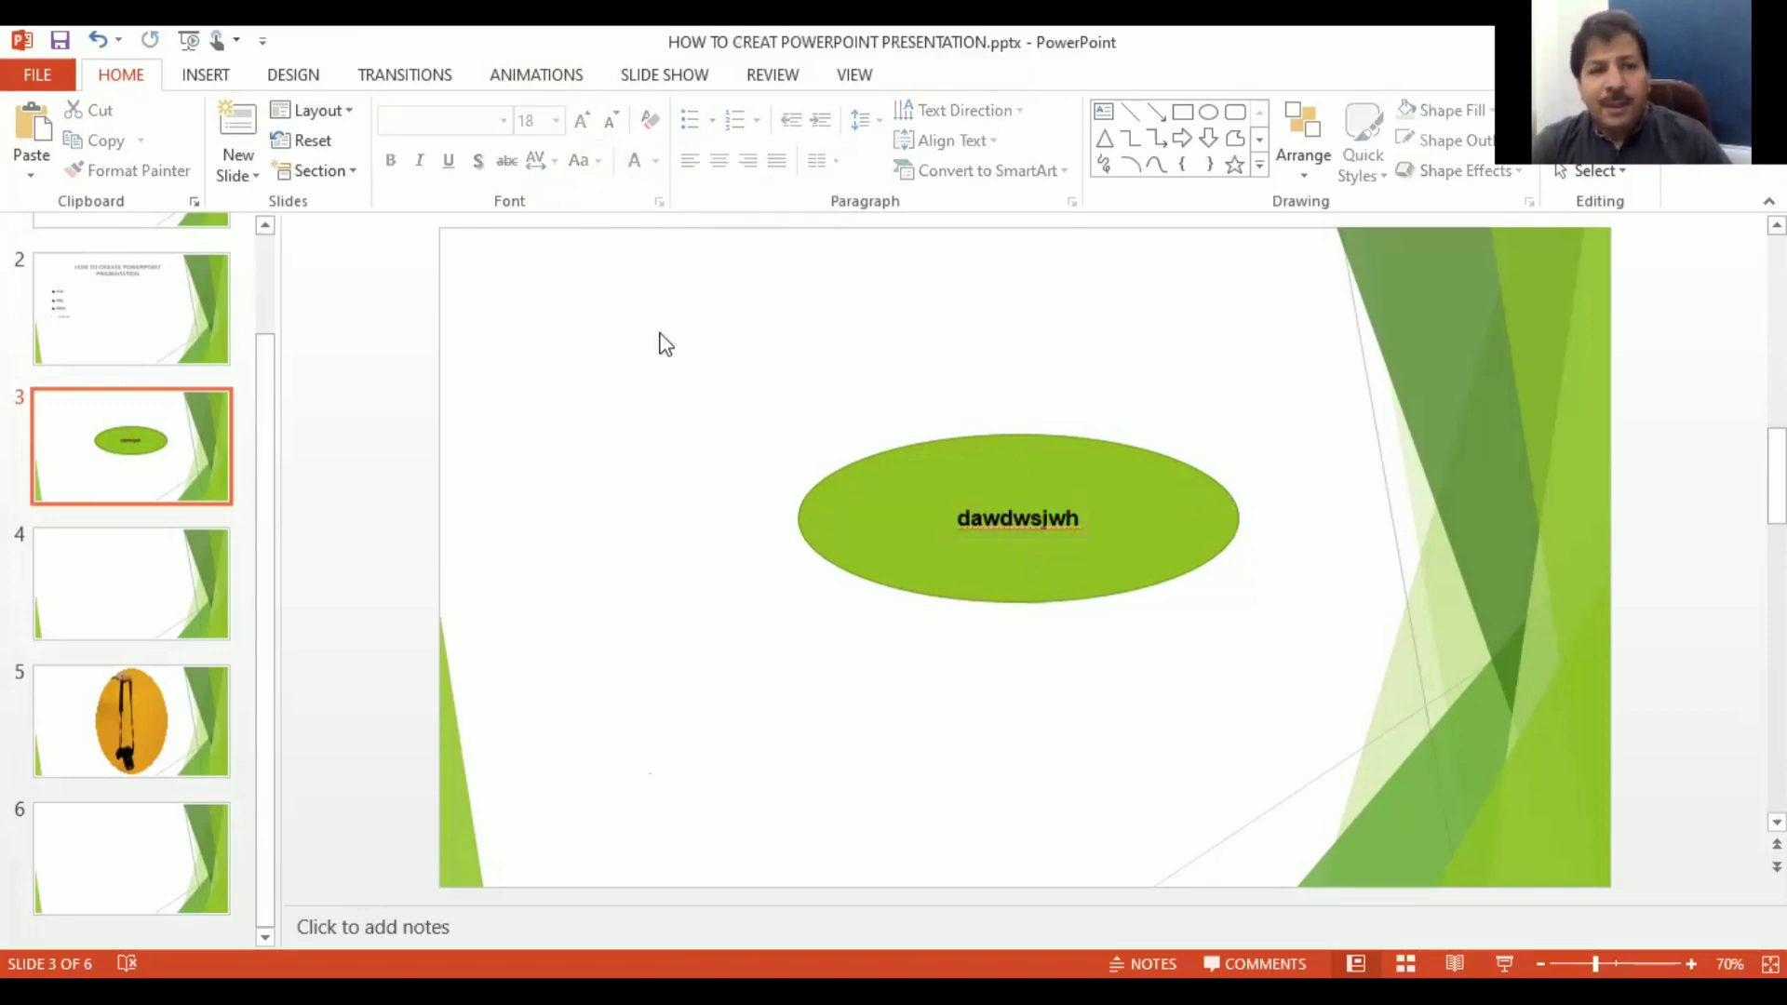
Step: Scroll back to slide 1 and show its slide transition options
scroll(664, 342, up, 1)
scroll(661, 340, up, 1)
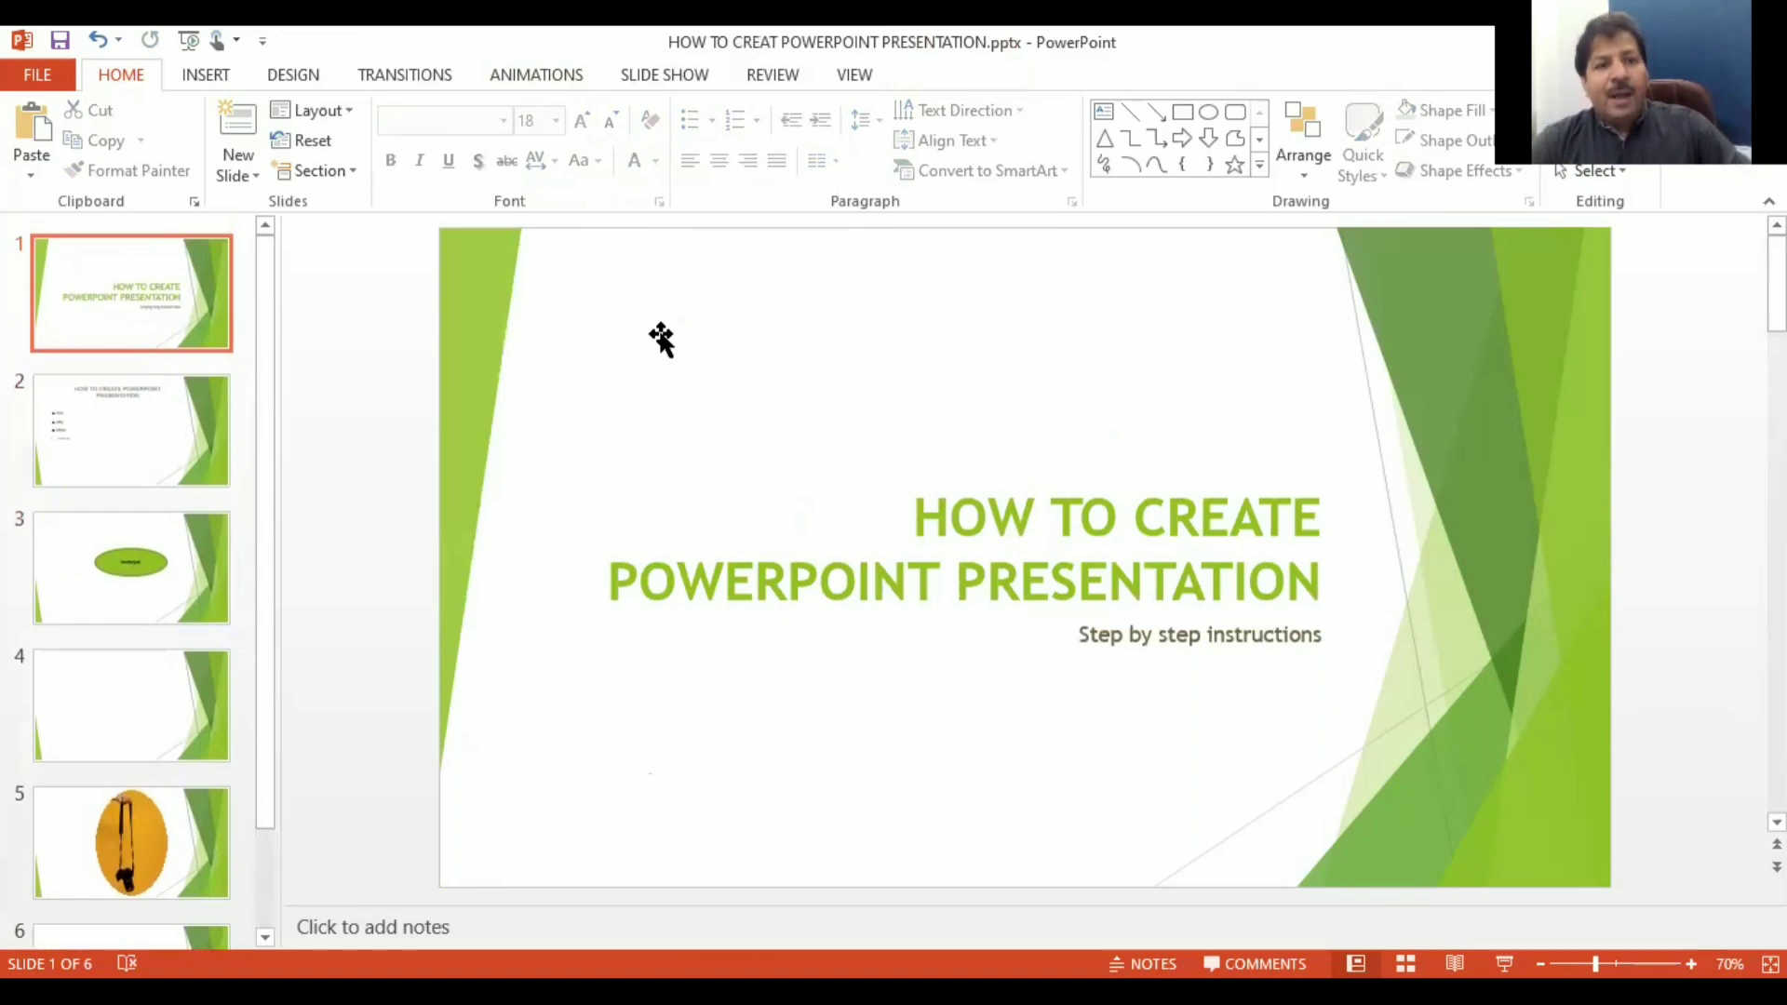
scroll(662, 343, down, 1)
scroll(662, 342, down, 1)
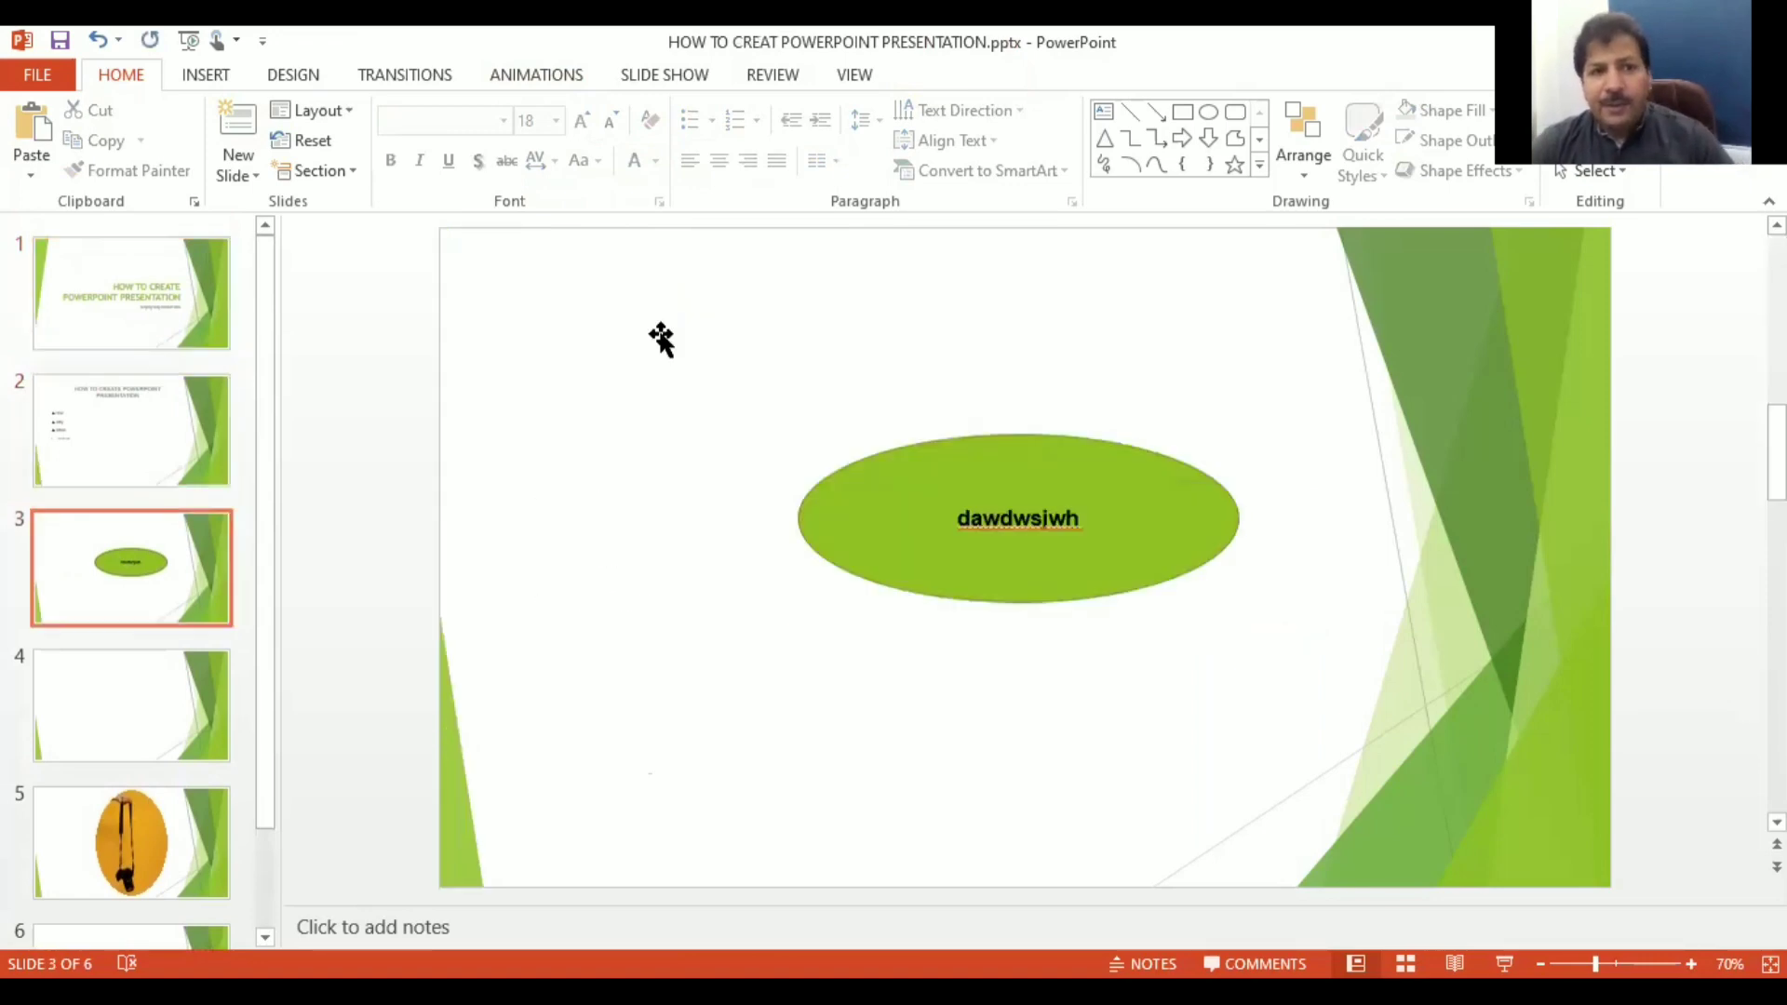
scroll(661, 340, up, 2)
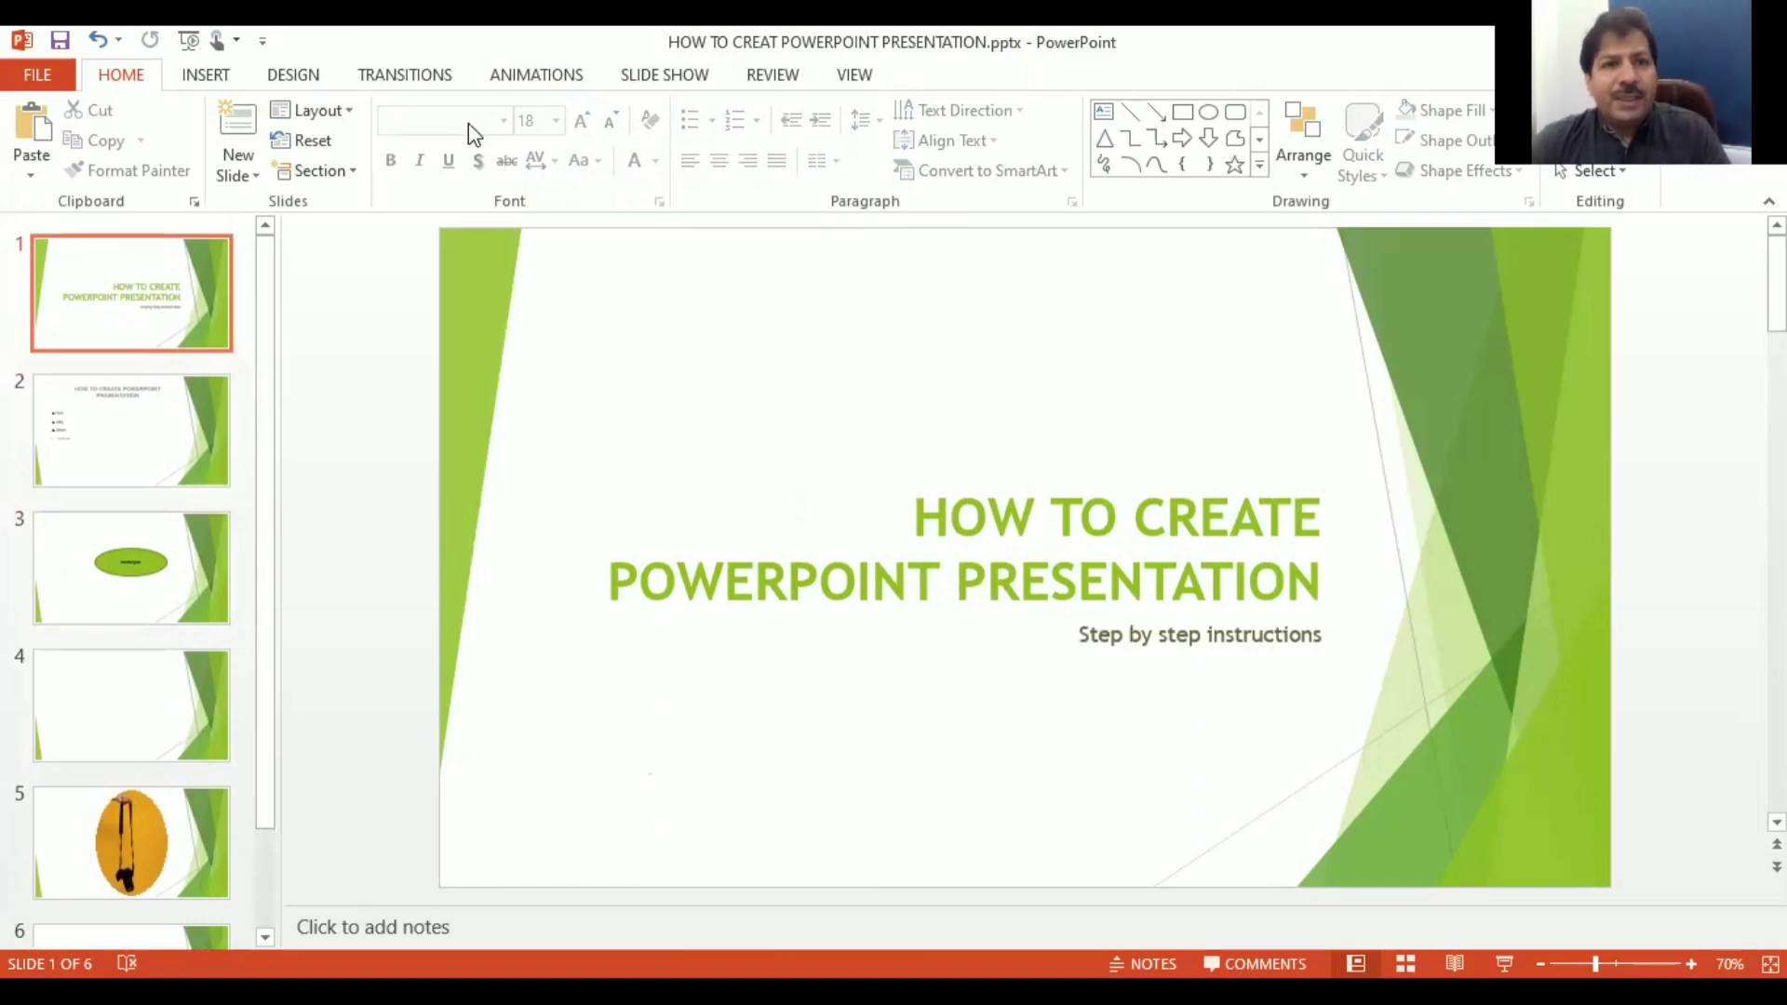
click(393, 75)
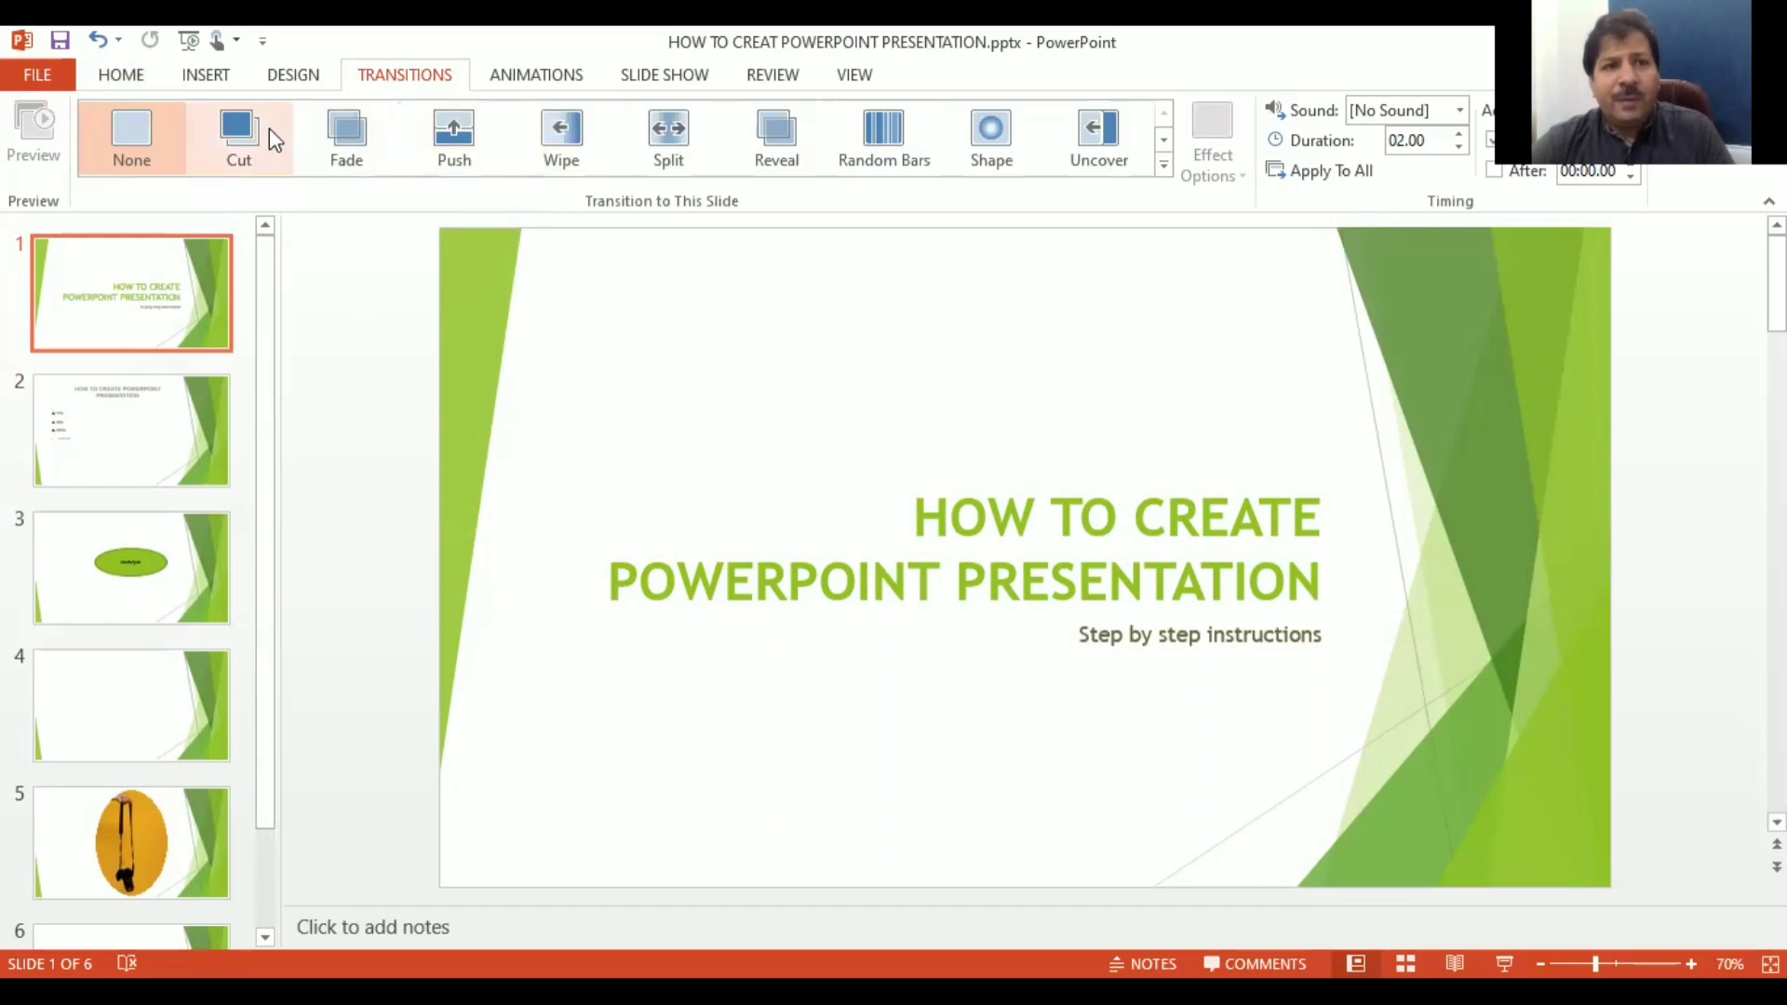
Step: Preview Cut, Fade, Push, Wipe, Split, Reveal, Random Bars, Shape and Flash, then apply 2-second Drape
click(270, 131)
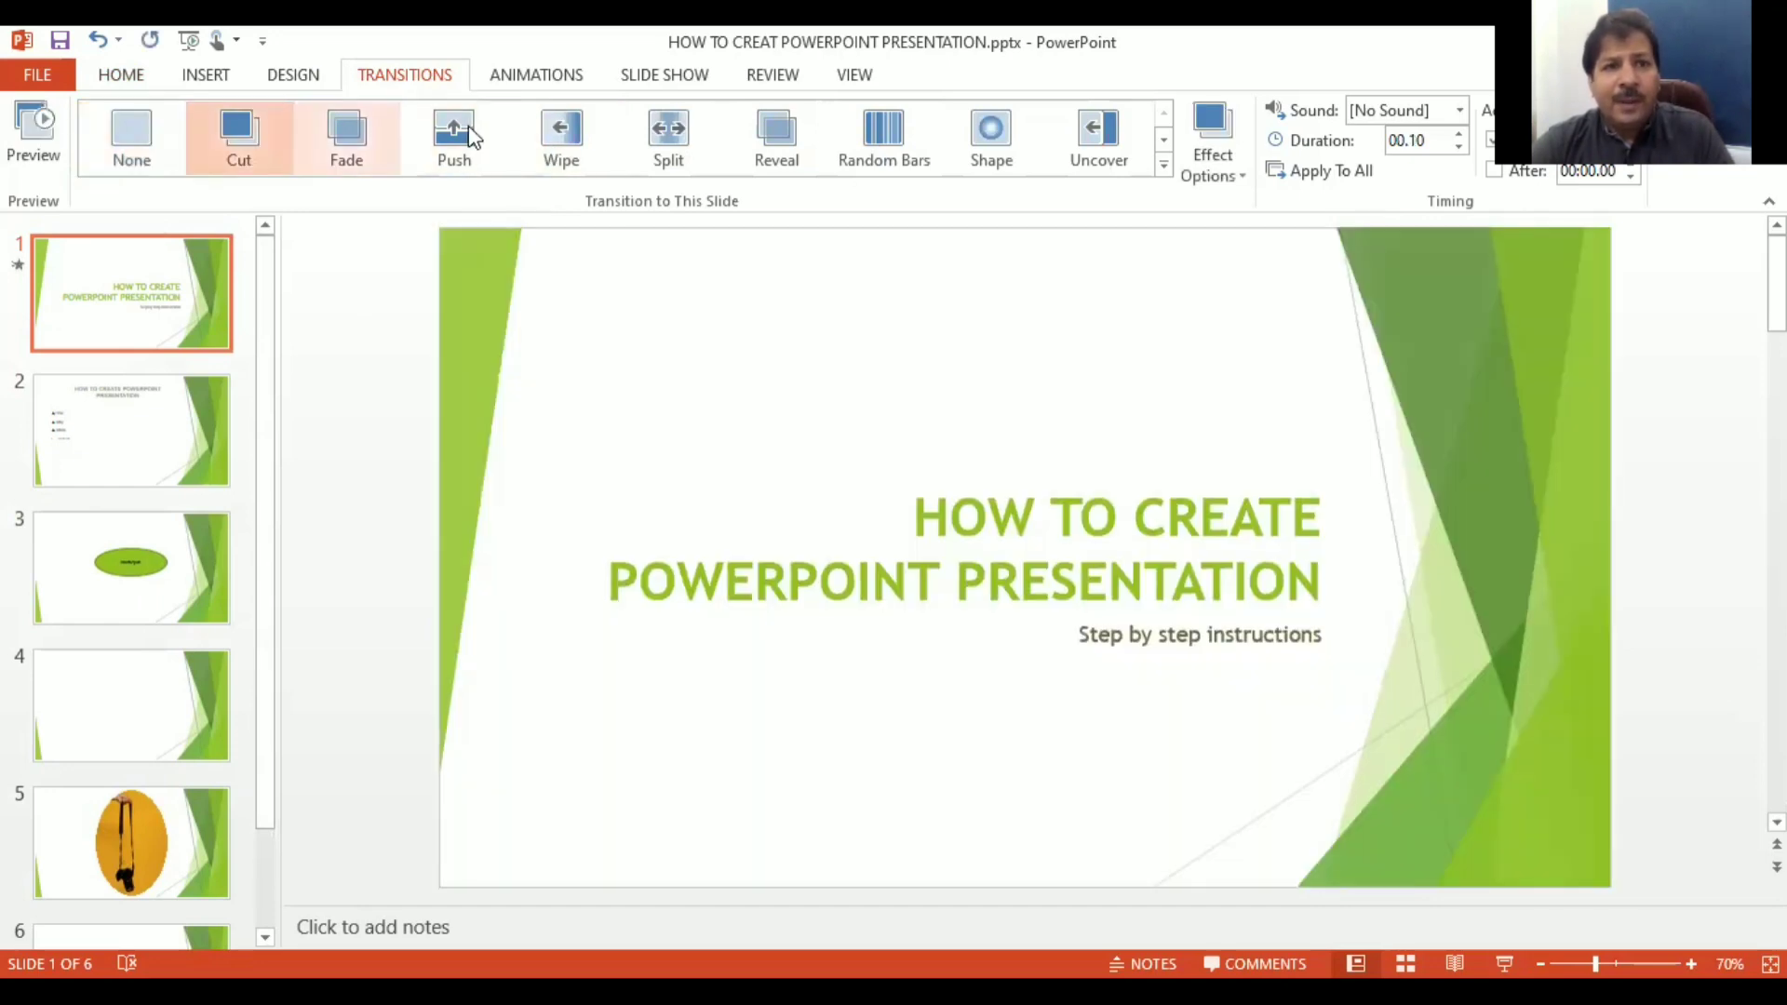
click(382, 135)
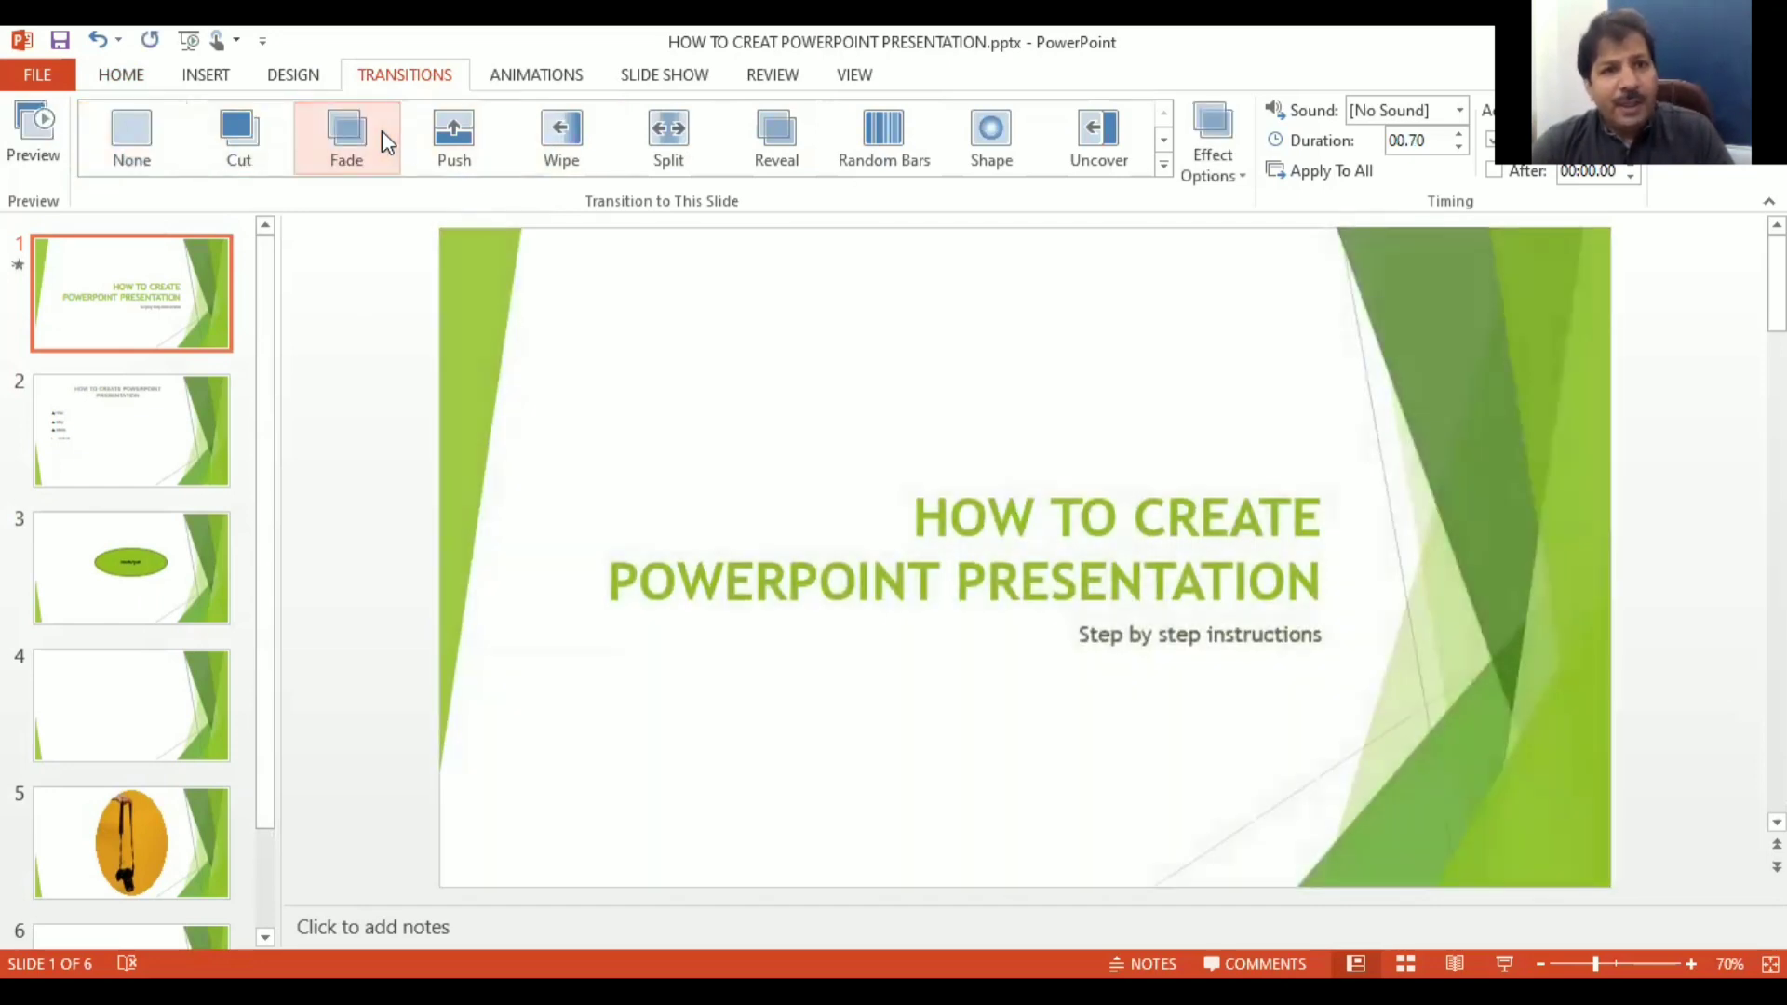
click(439, 130)
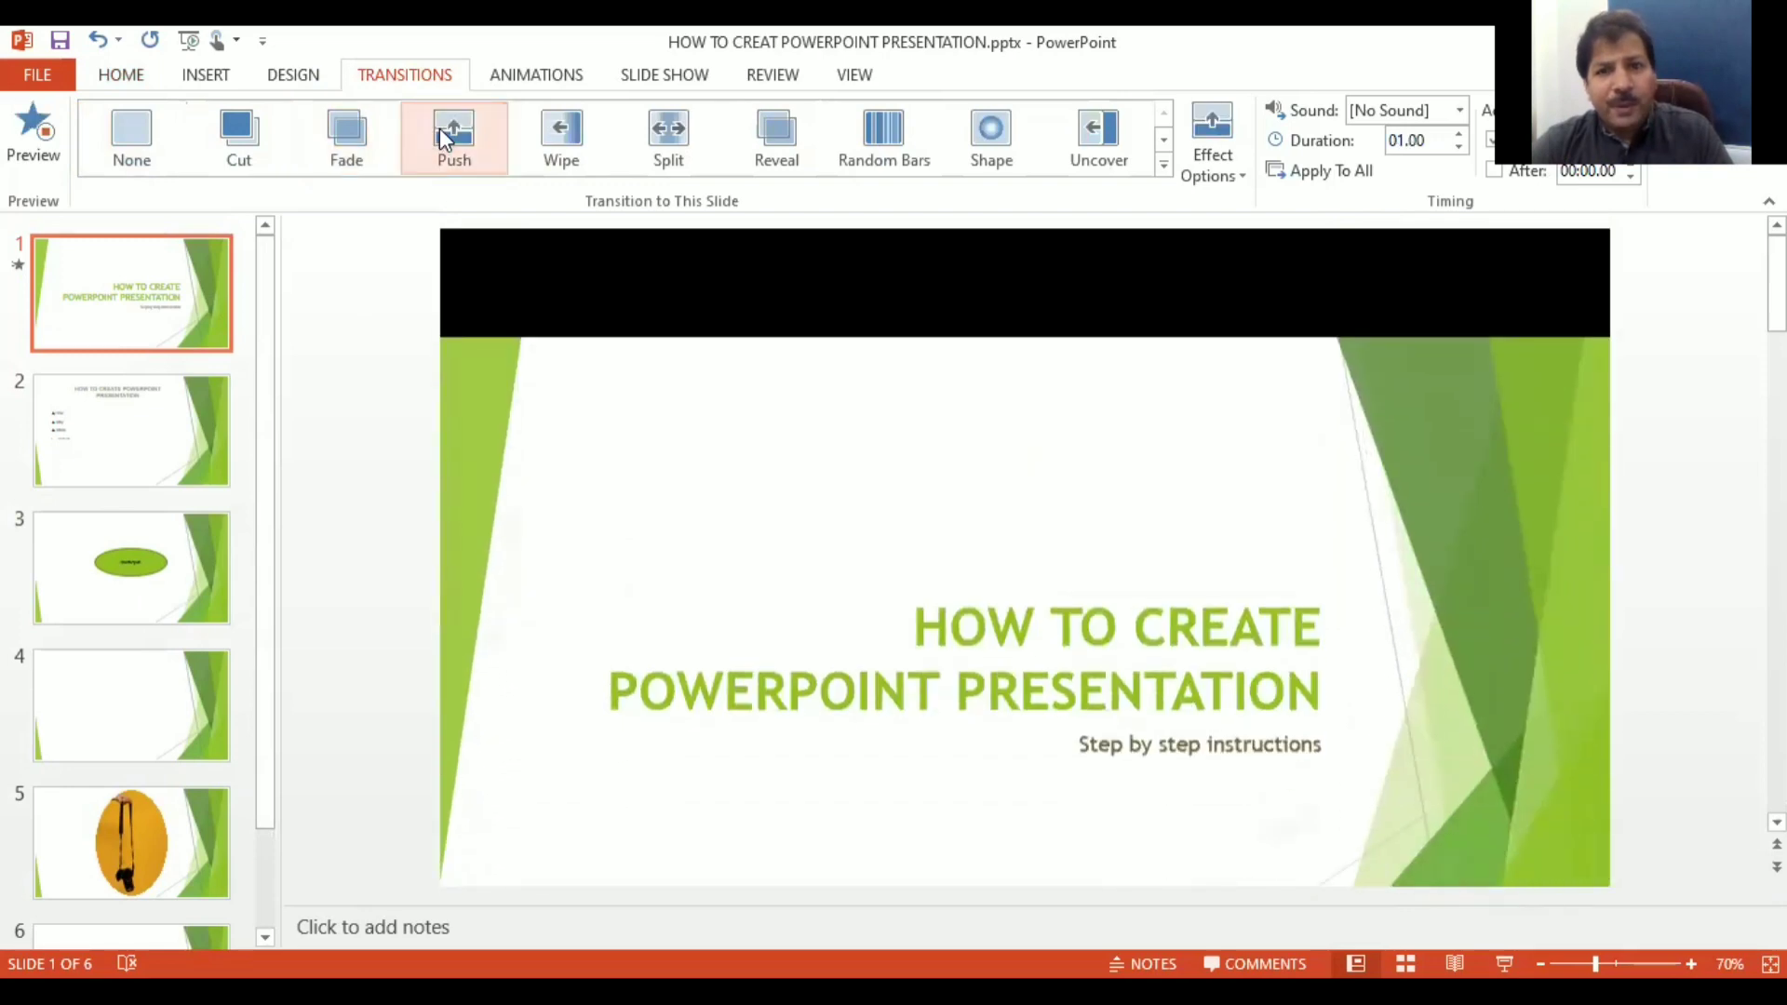
click(537, 135)
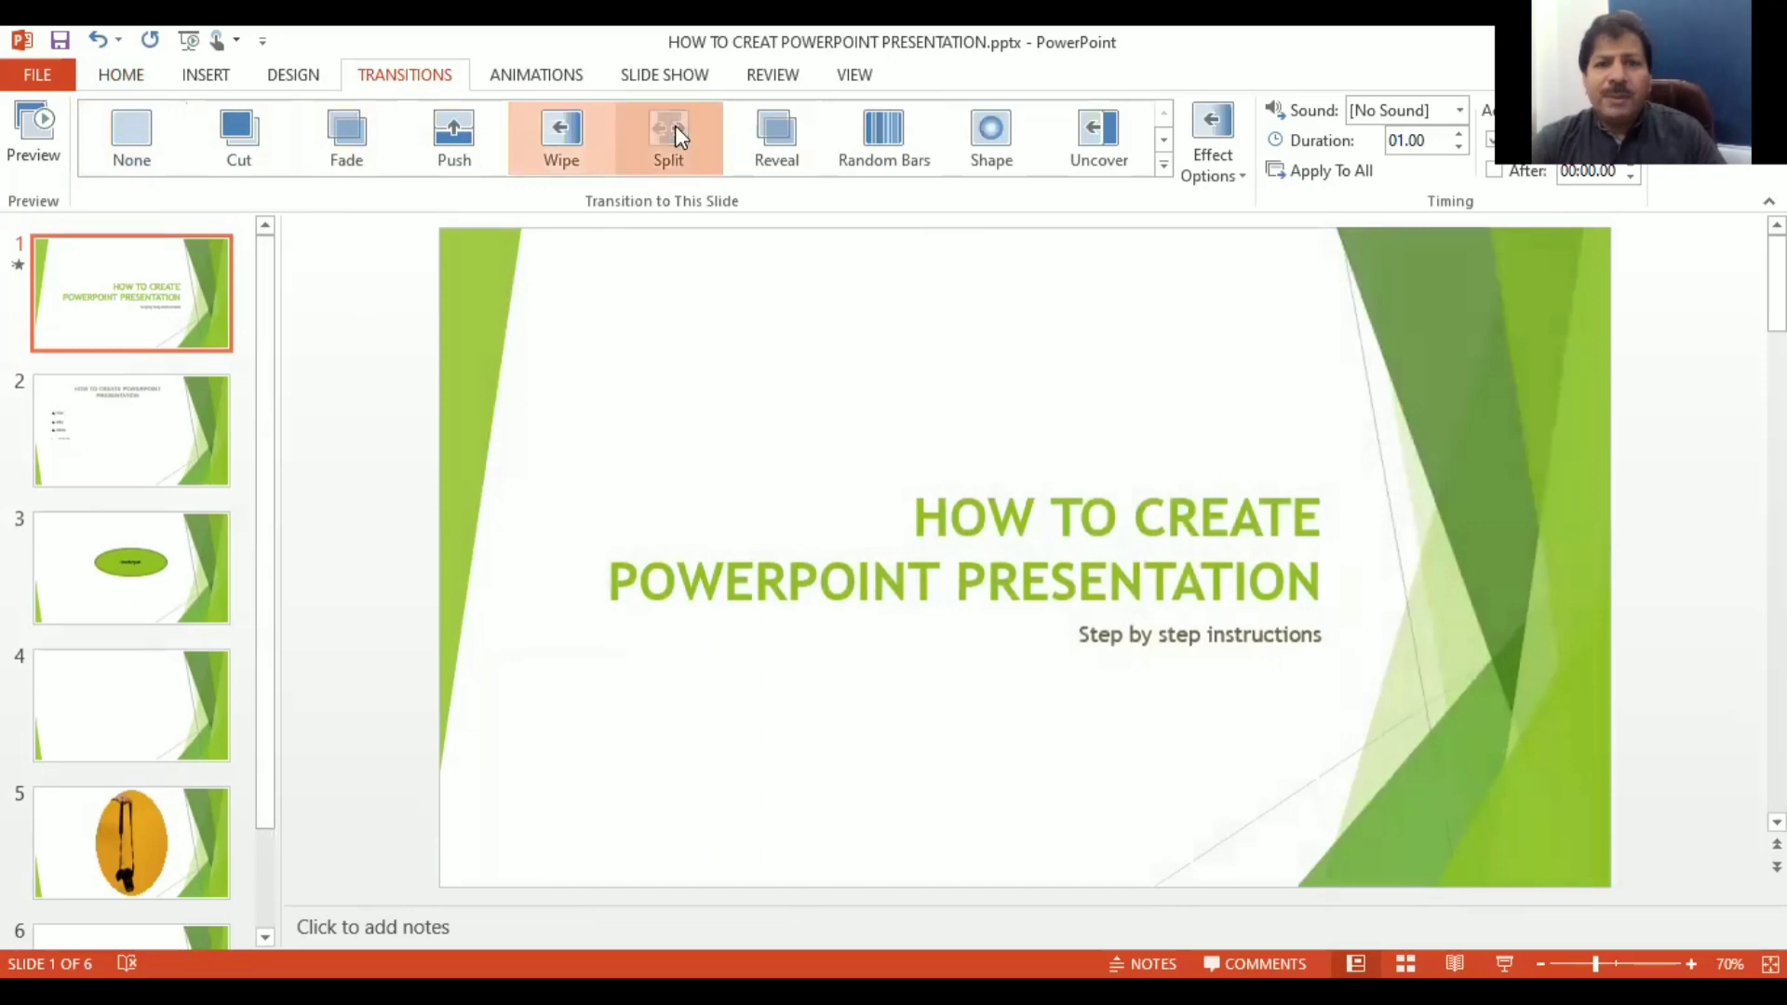
click(674, 124)
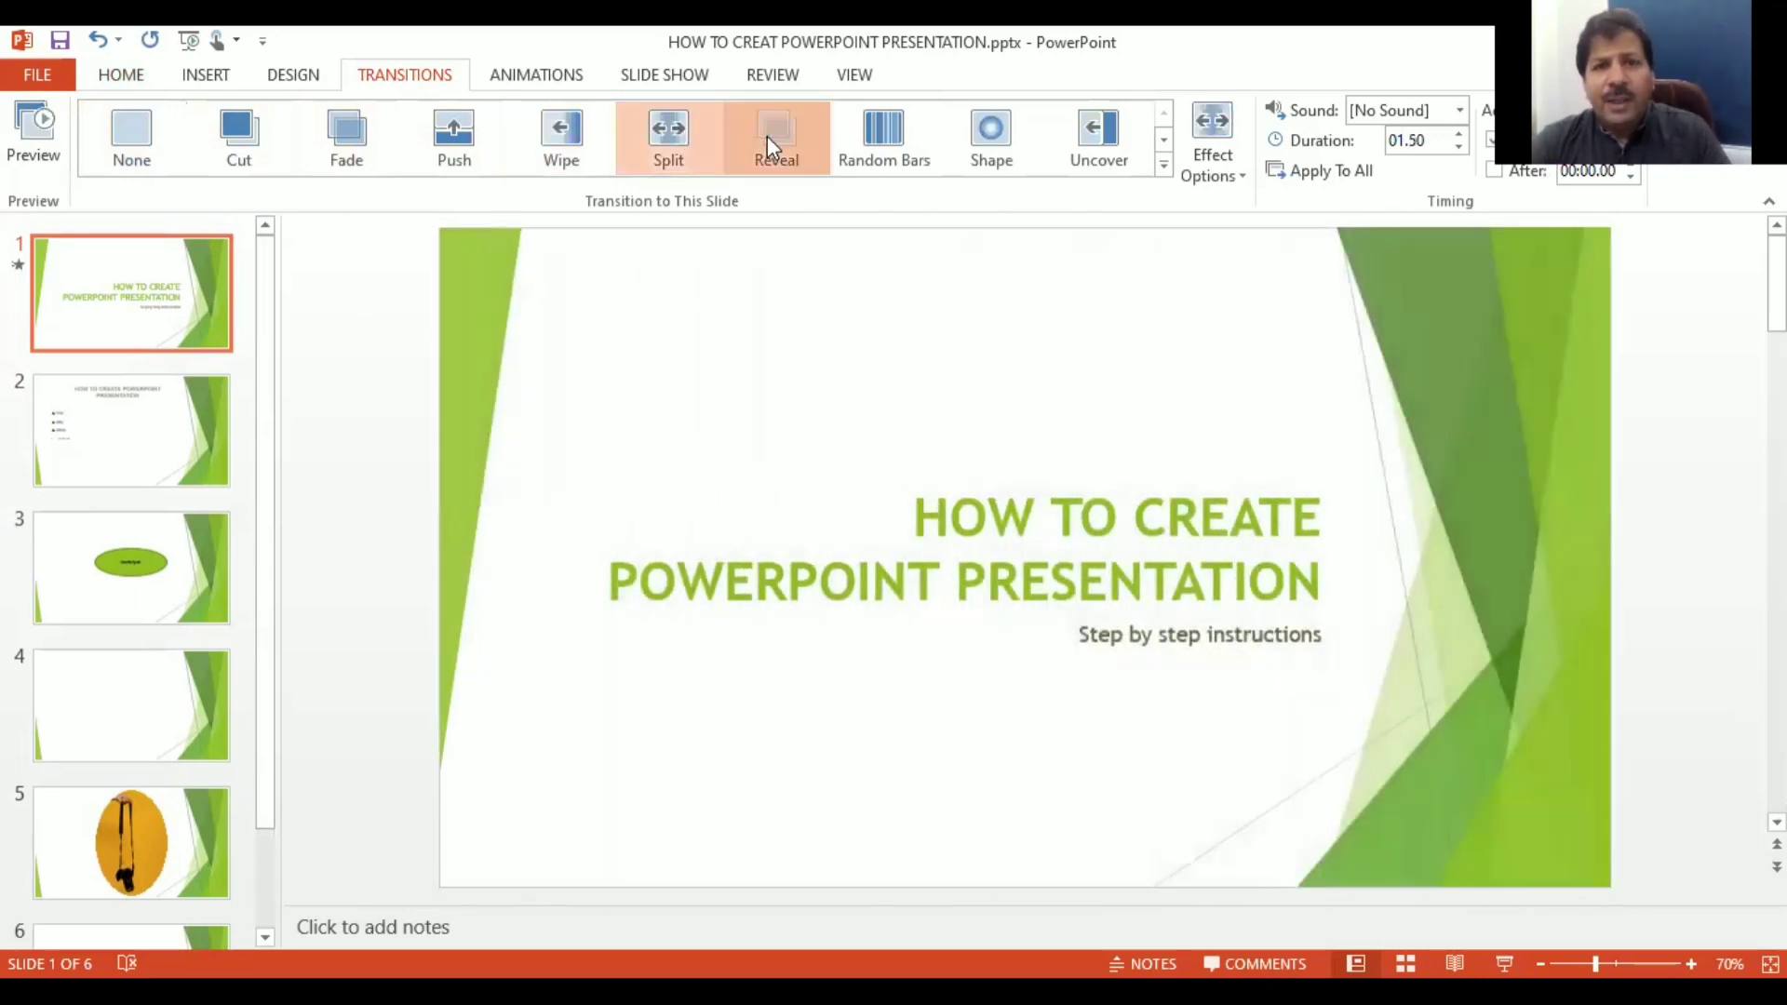
click(767, 136)
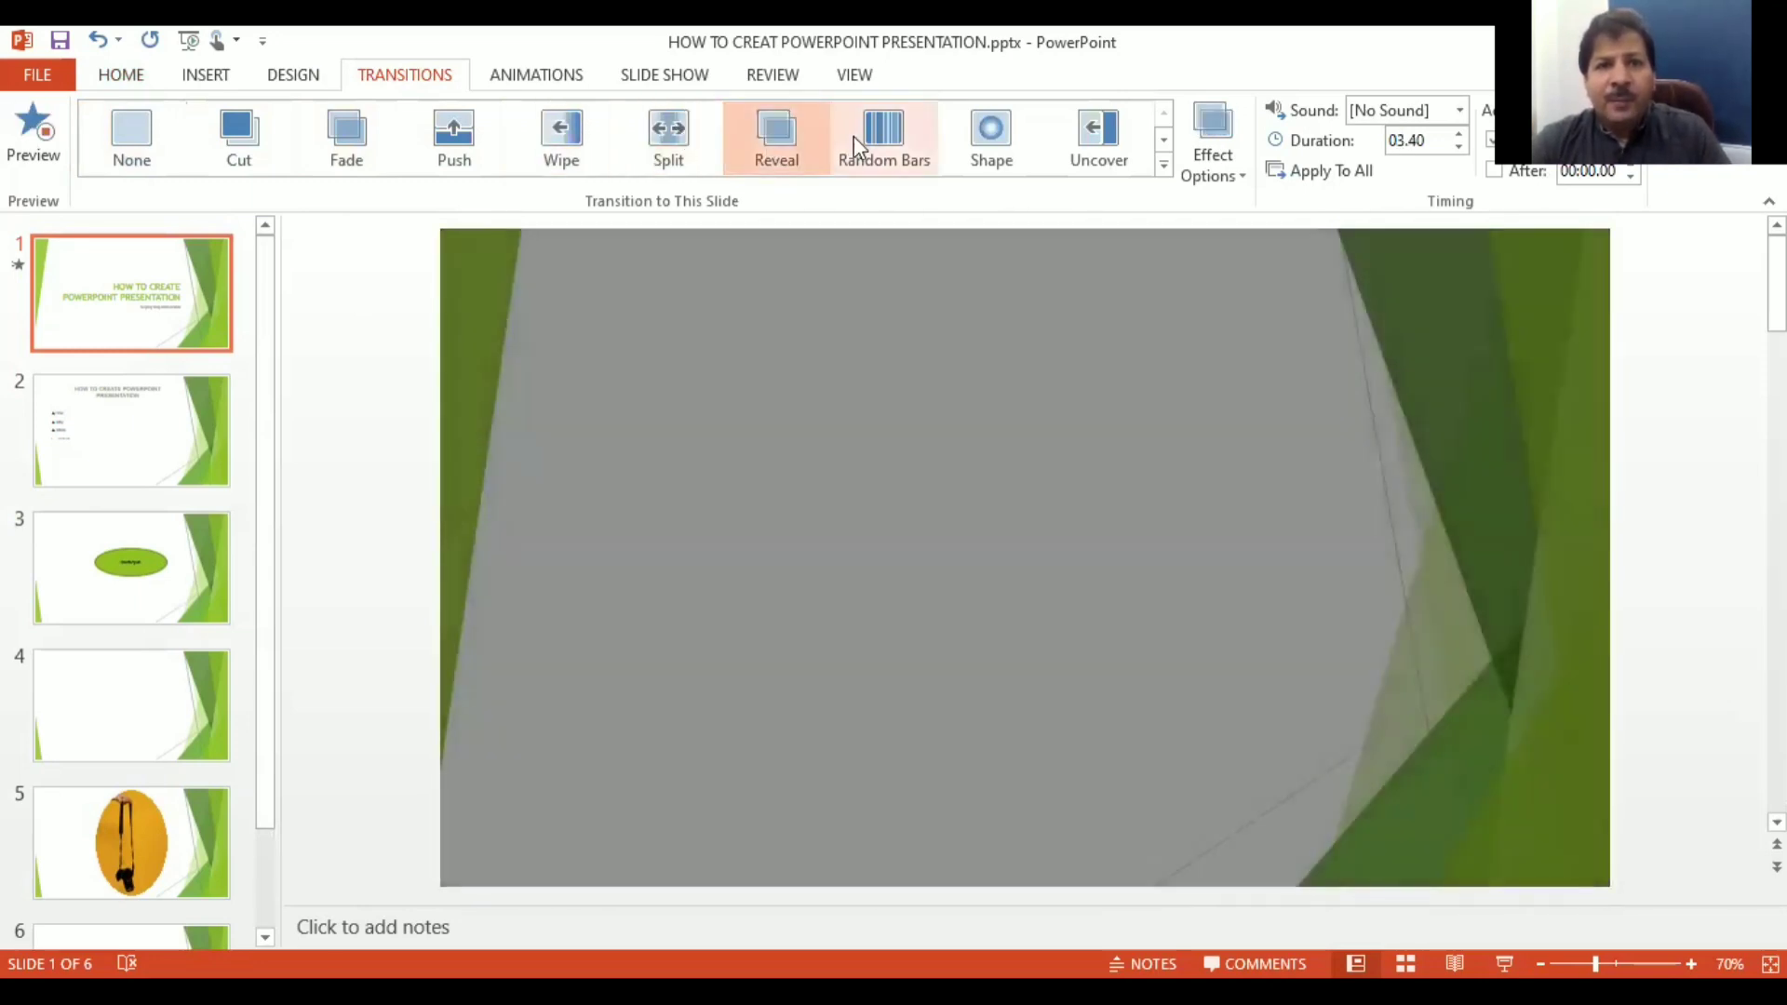
click(864, 136)
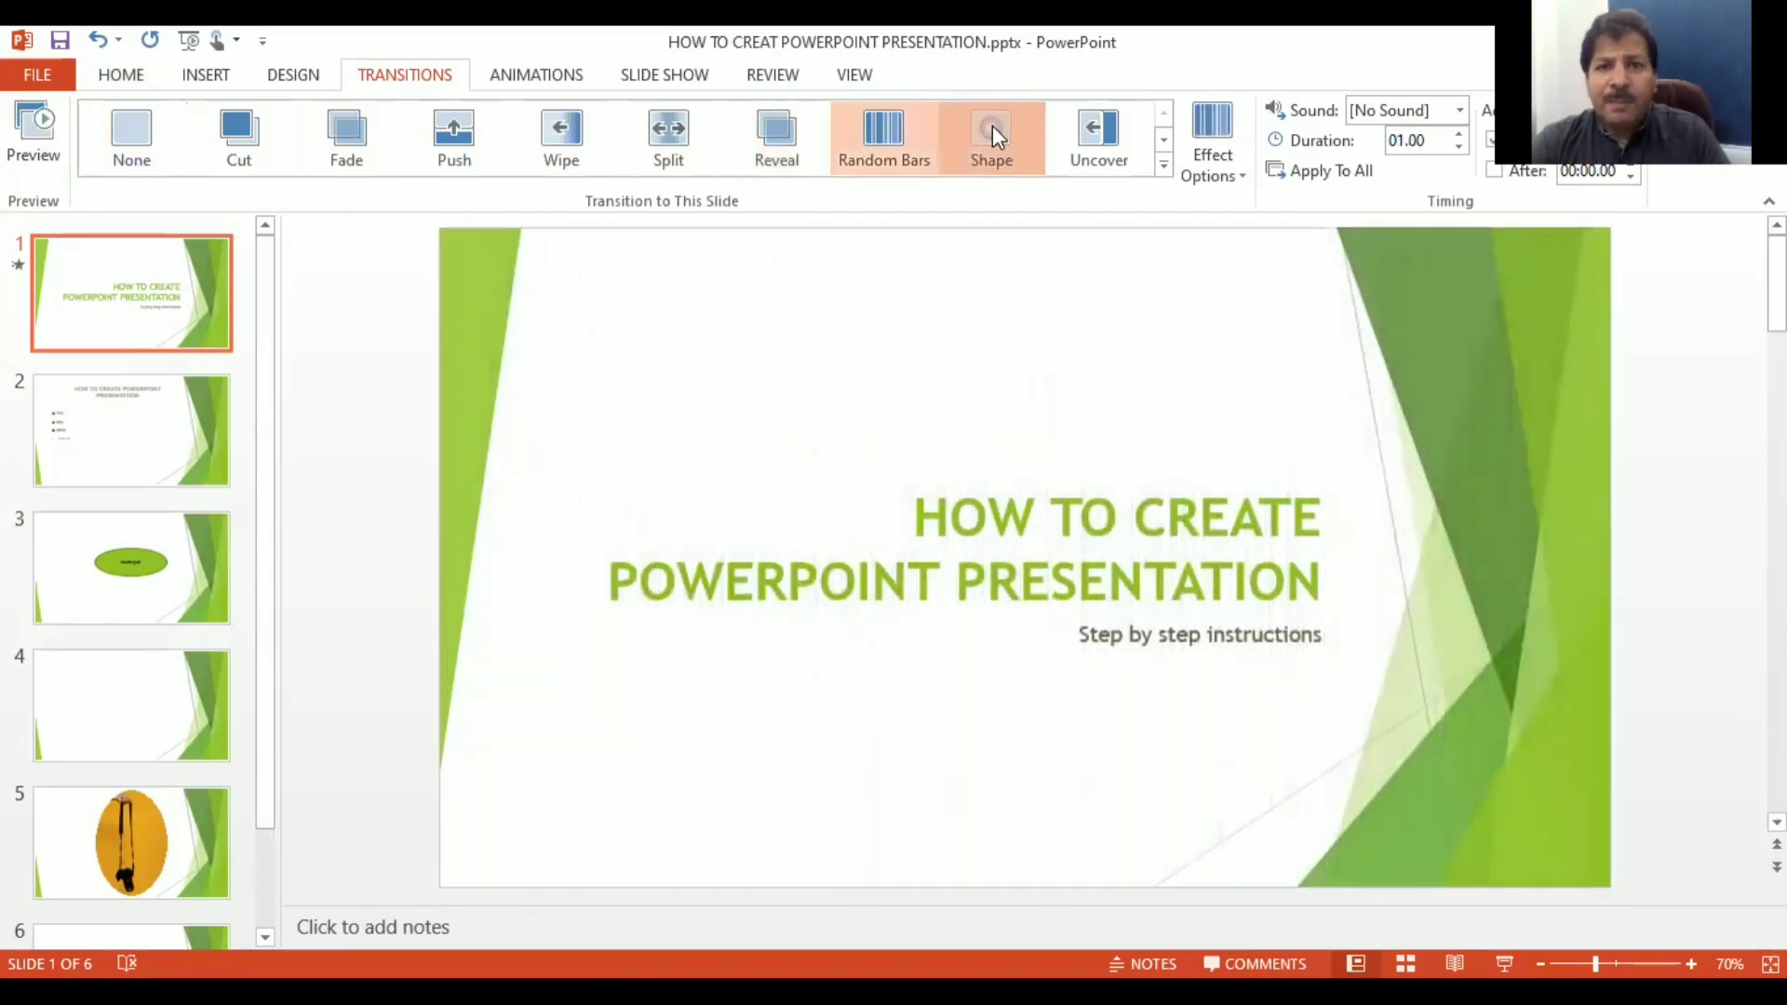
click(992, 134)
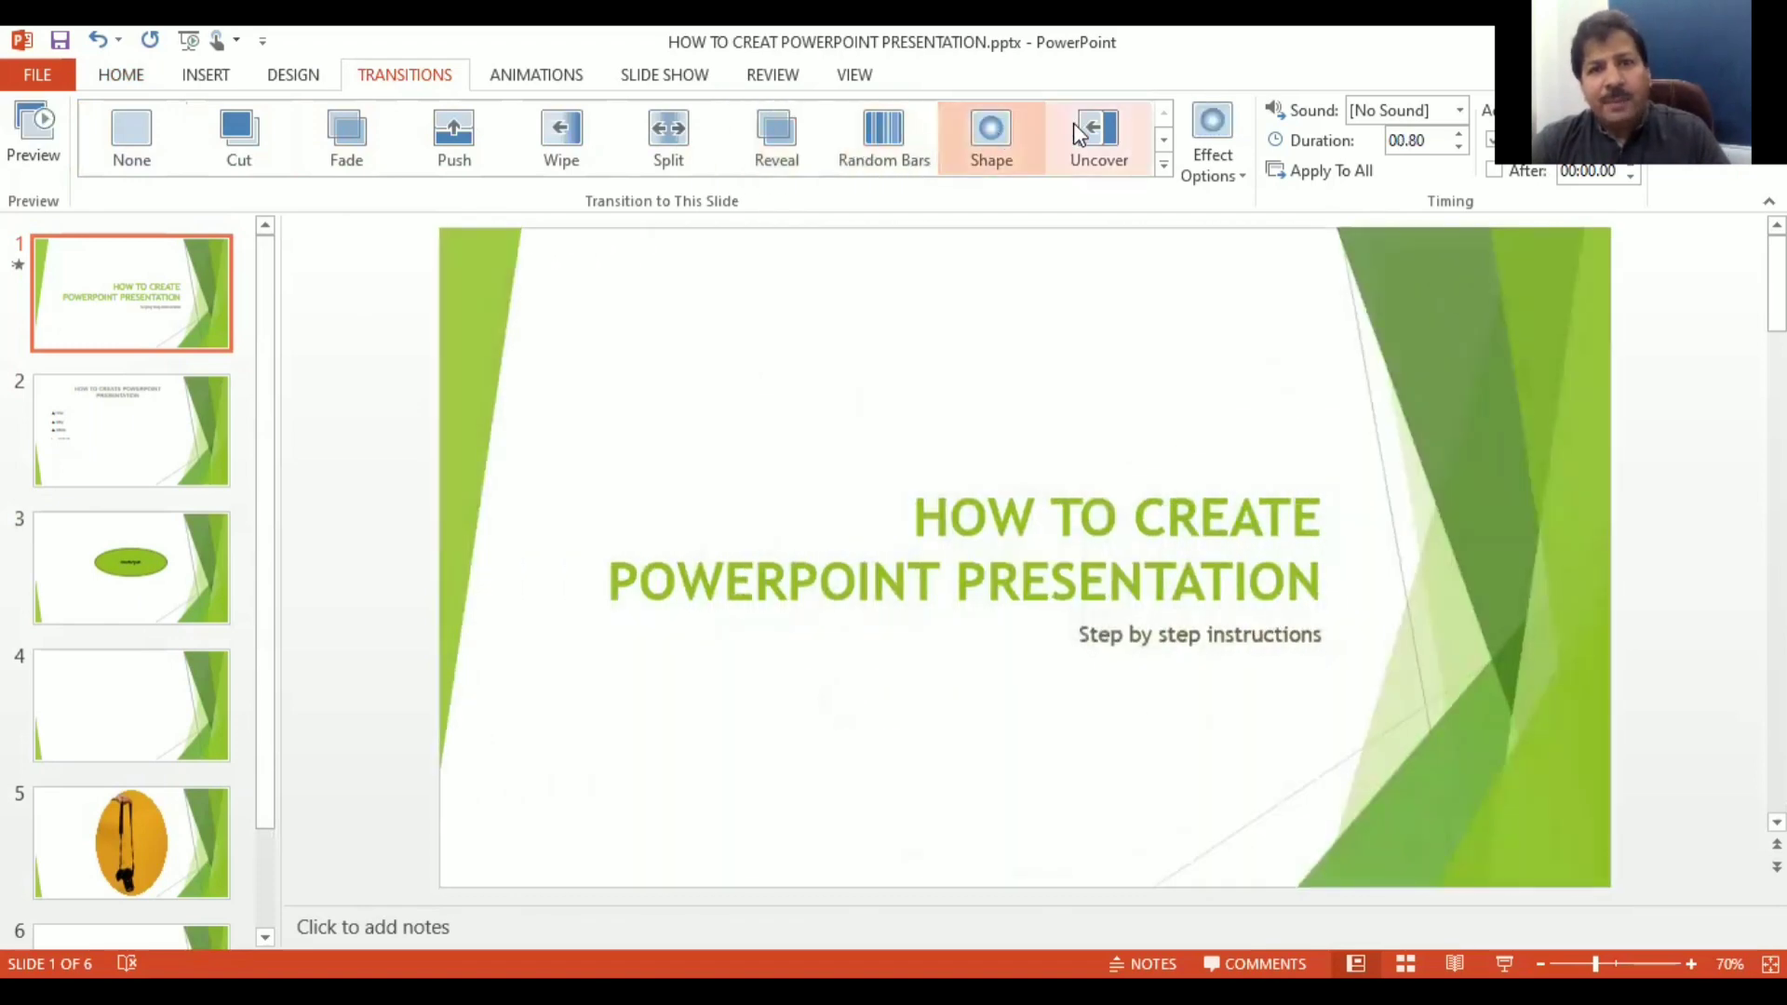
click(1164, 140)
click(219, 117)
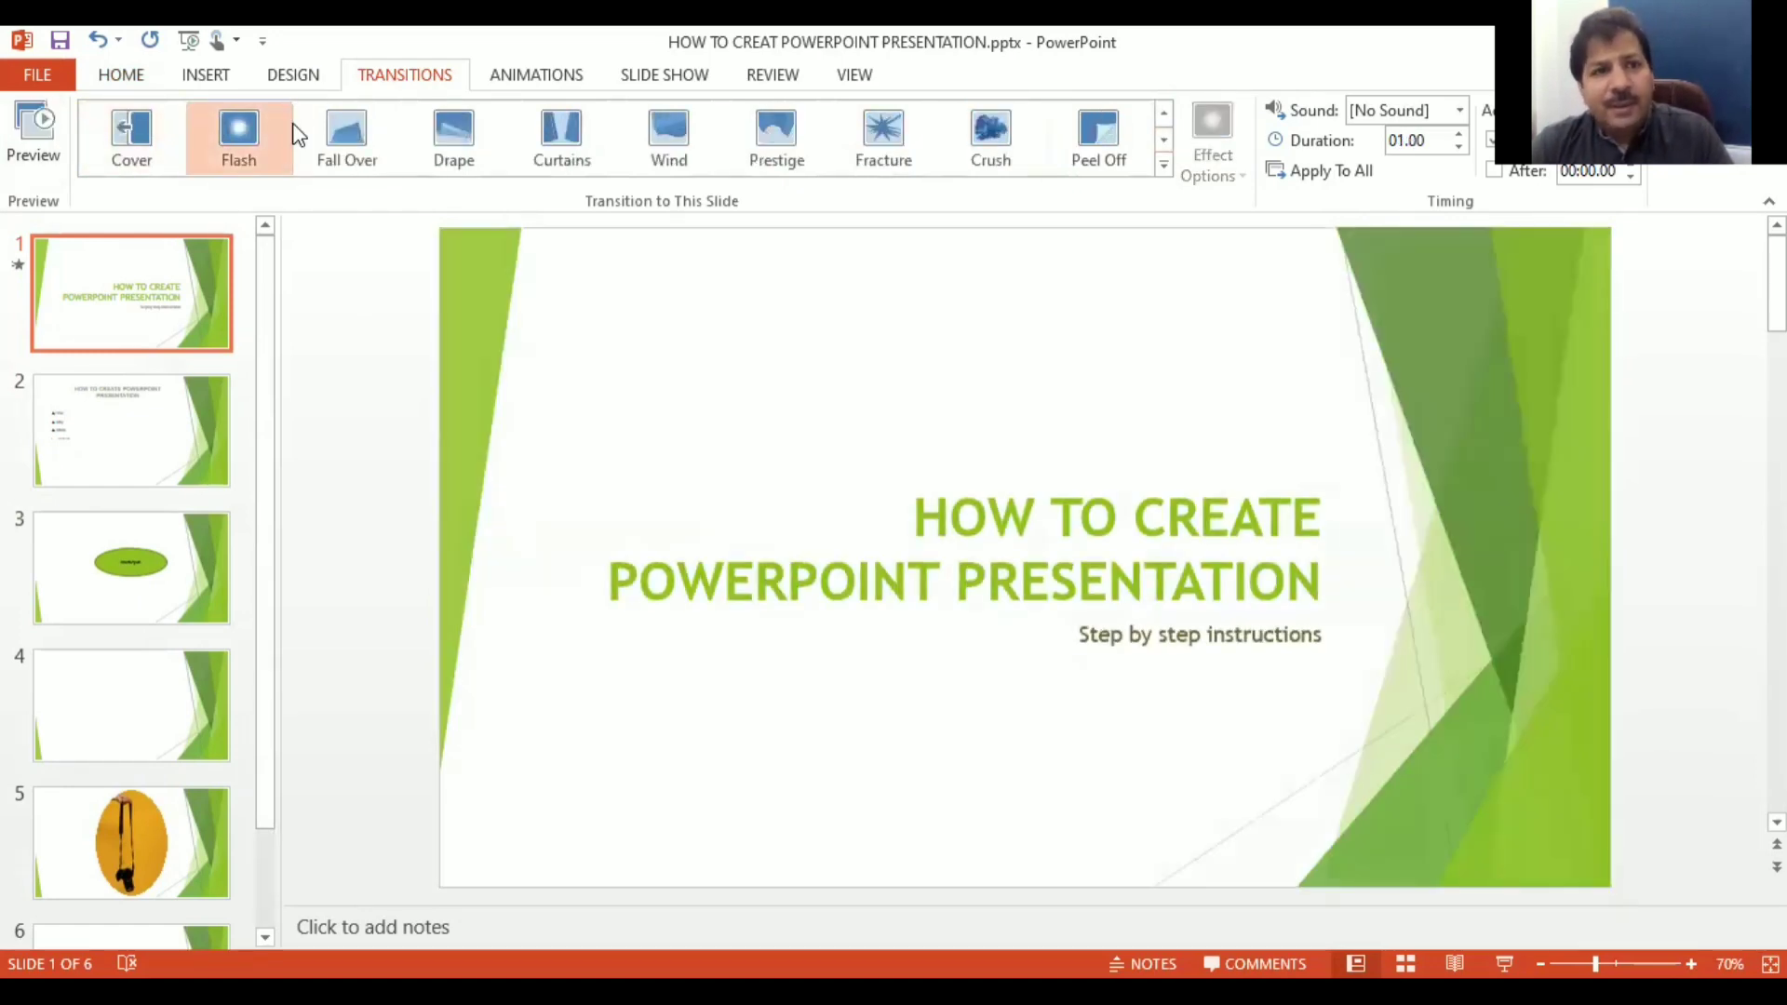
click(441, 135)
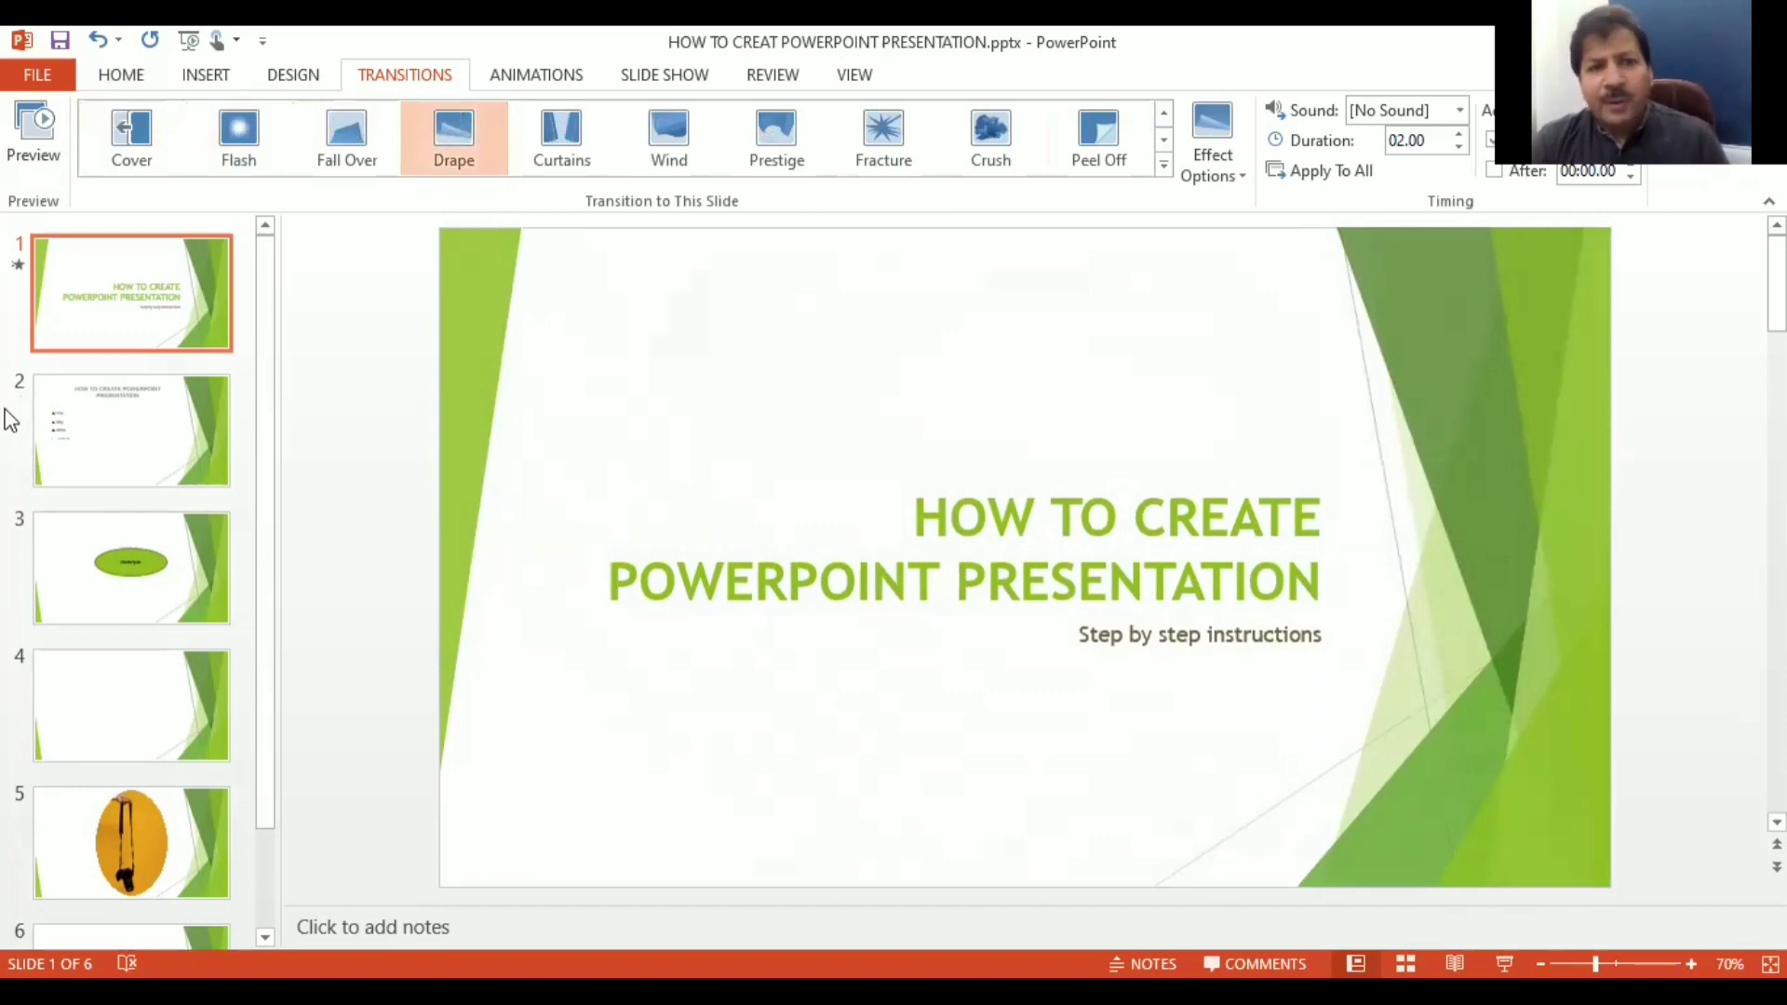
Step: Apply the Drape transition to slides 2 and 3
click(180, 422)
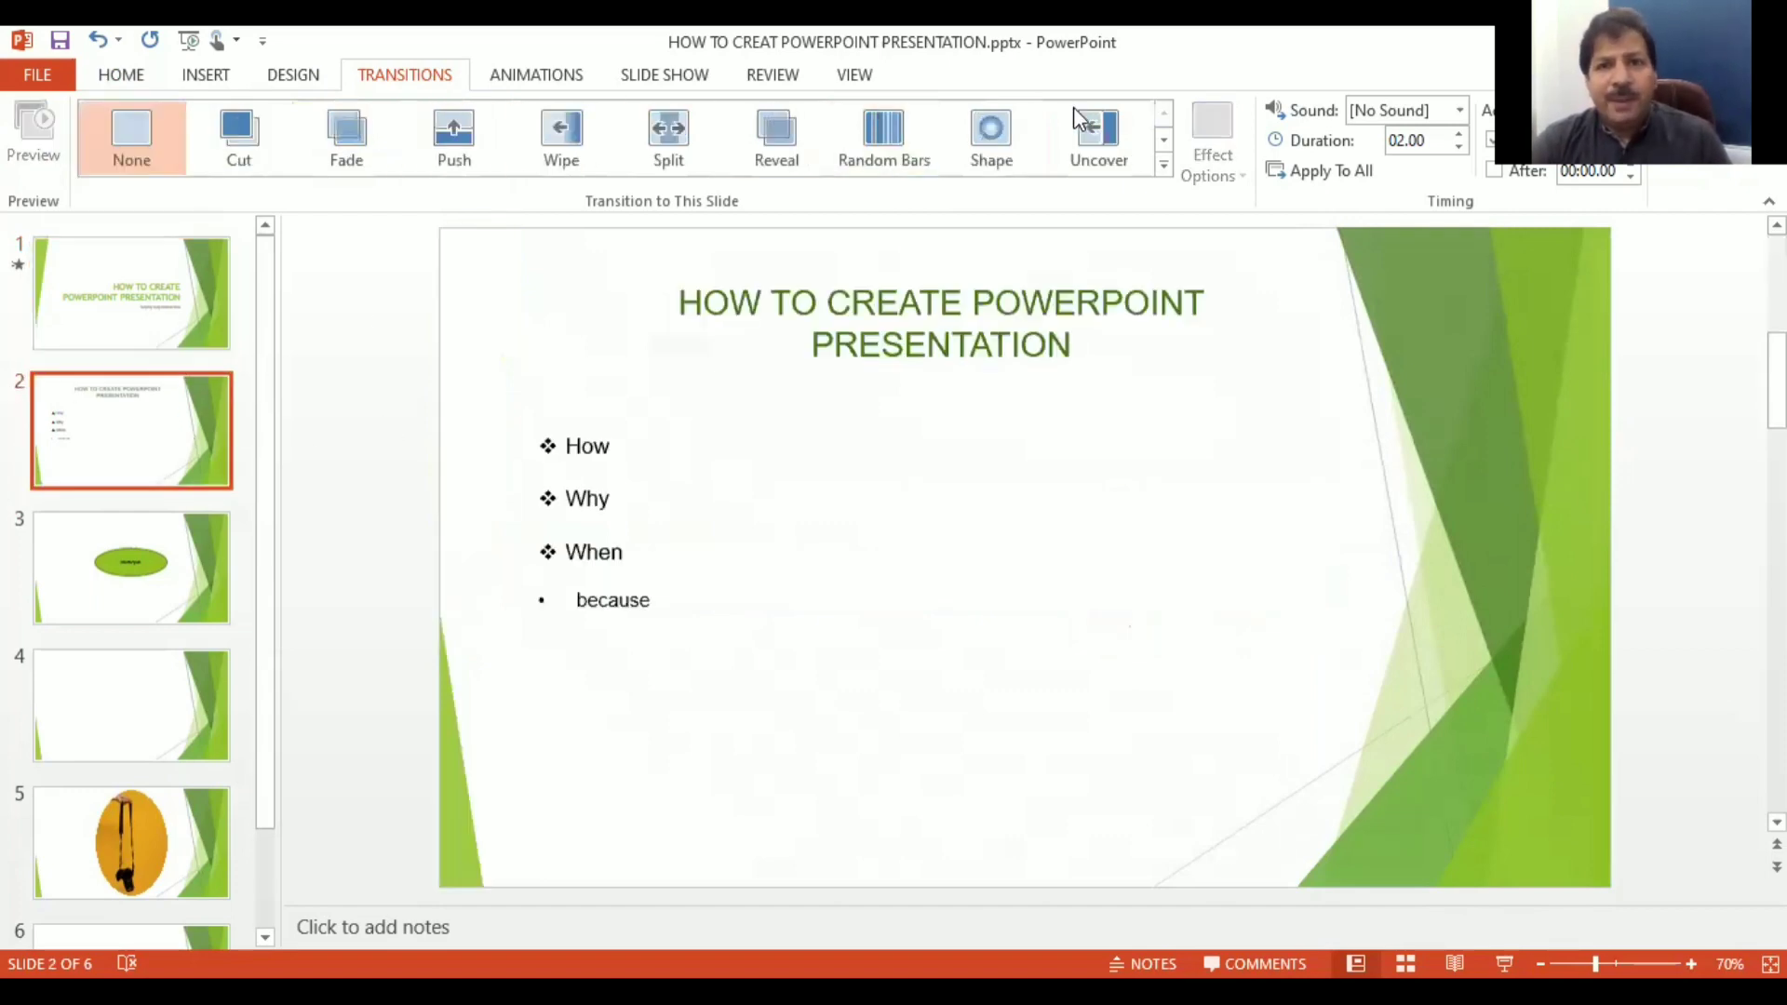
click(1163, 138)
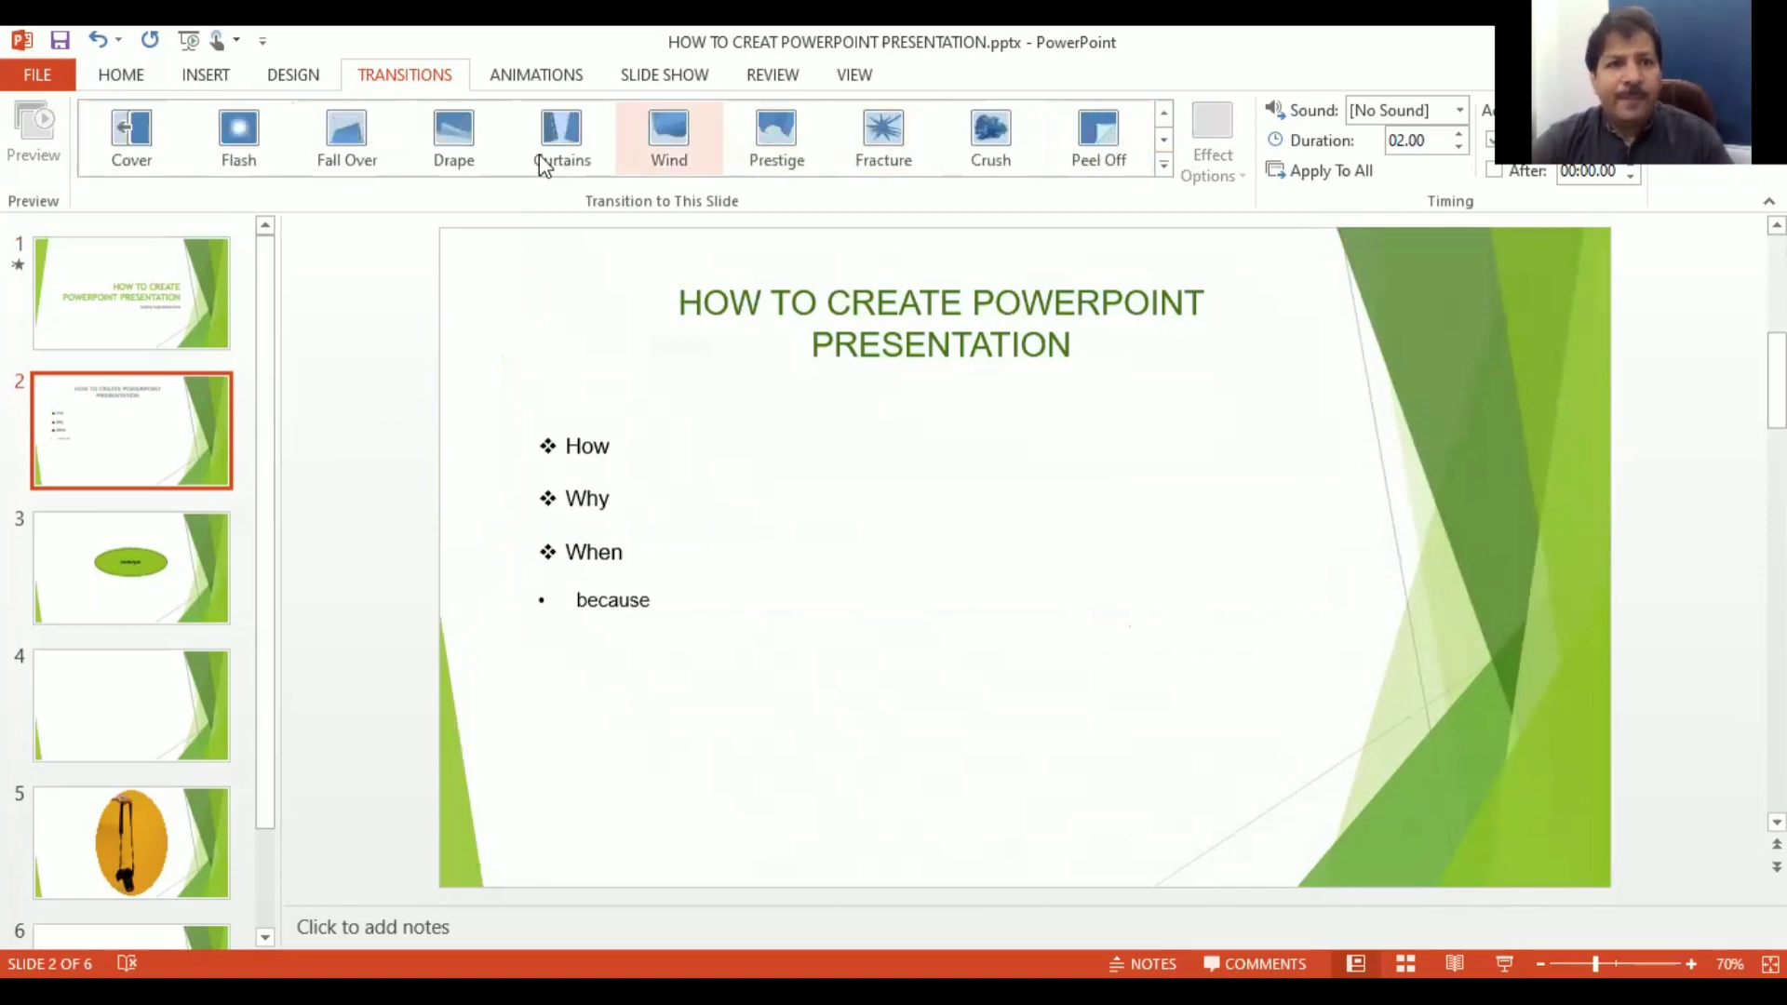
click(422, 105)
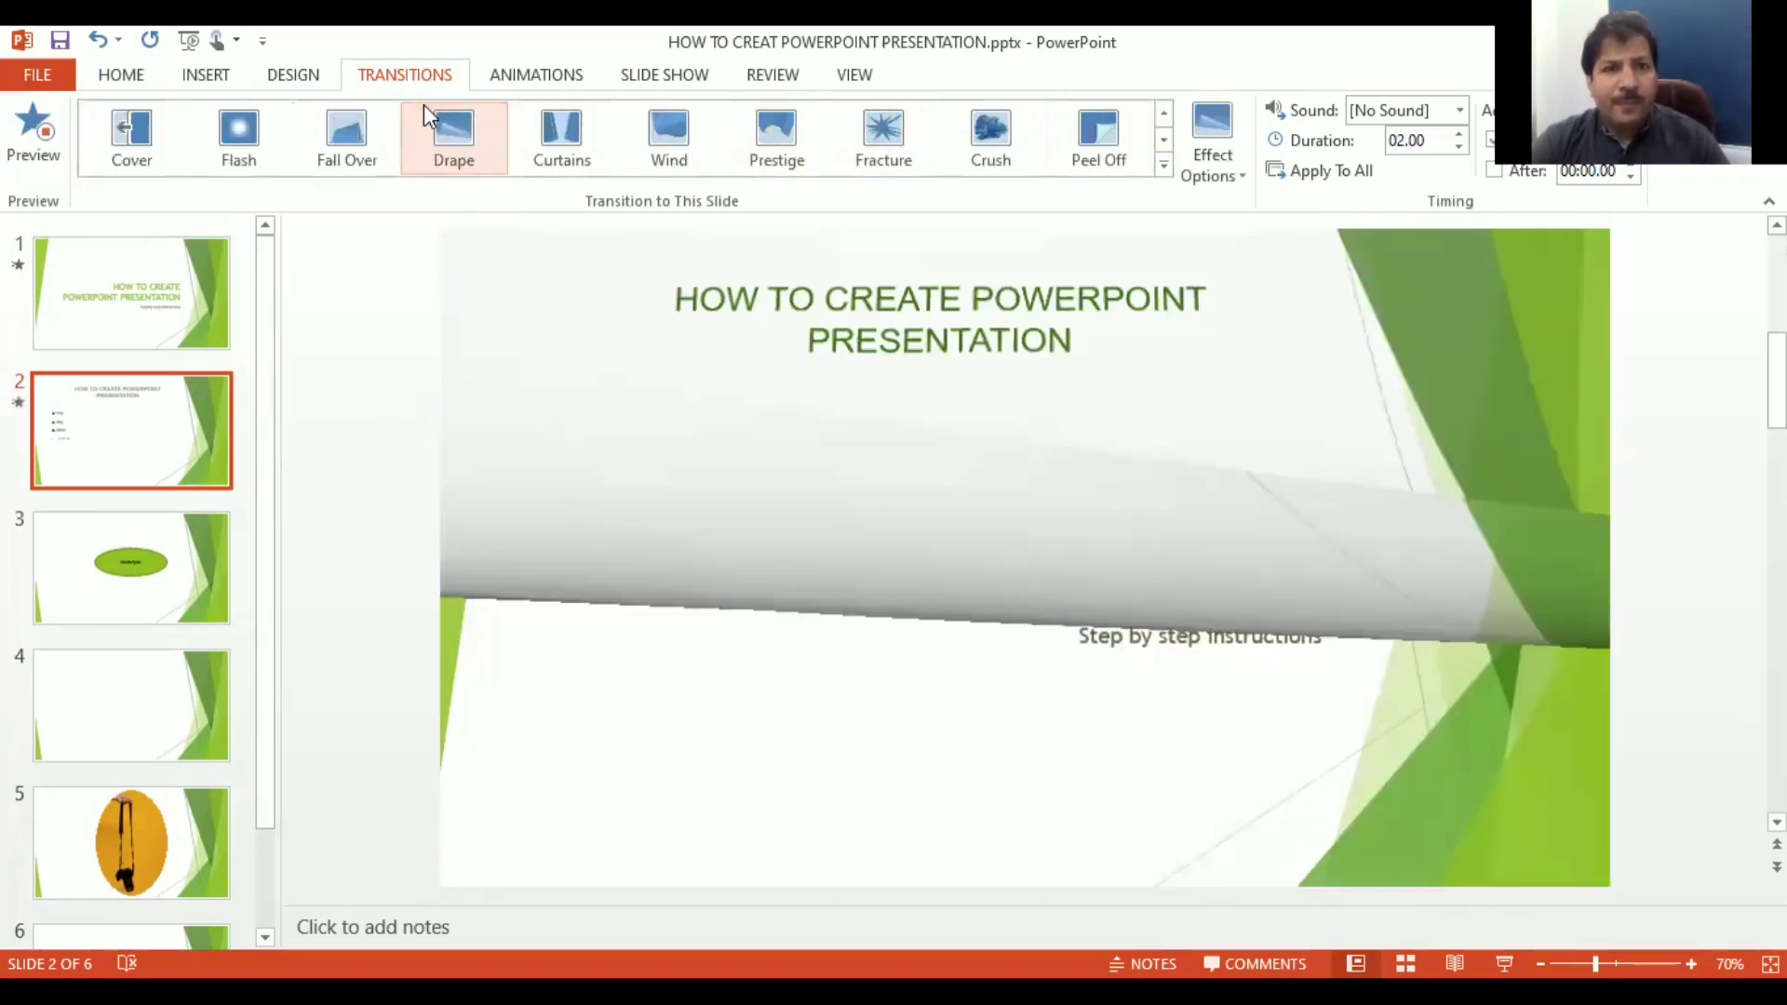
click(181, 546)
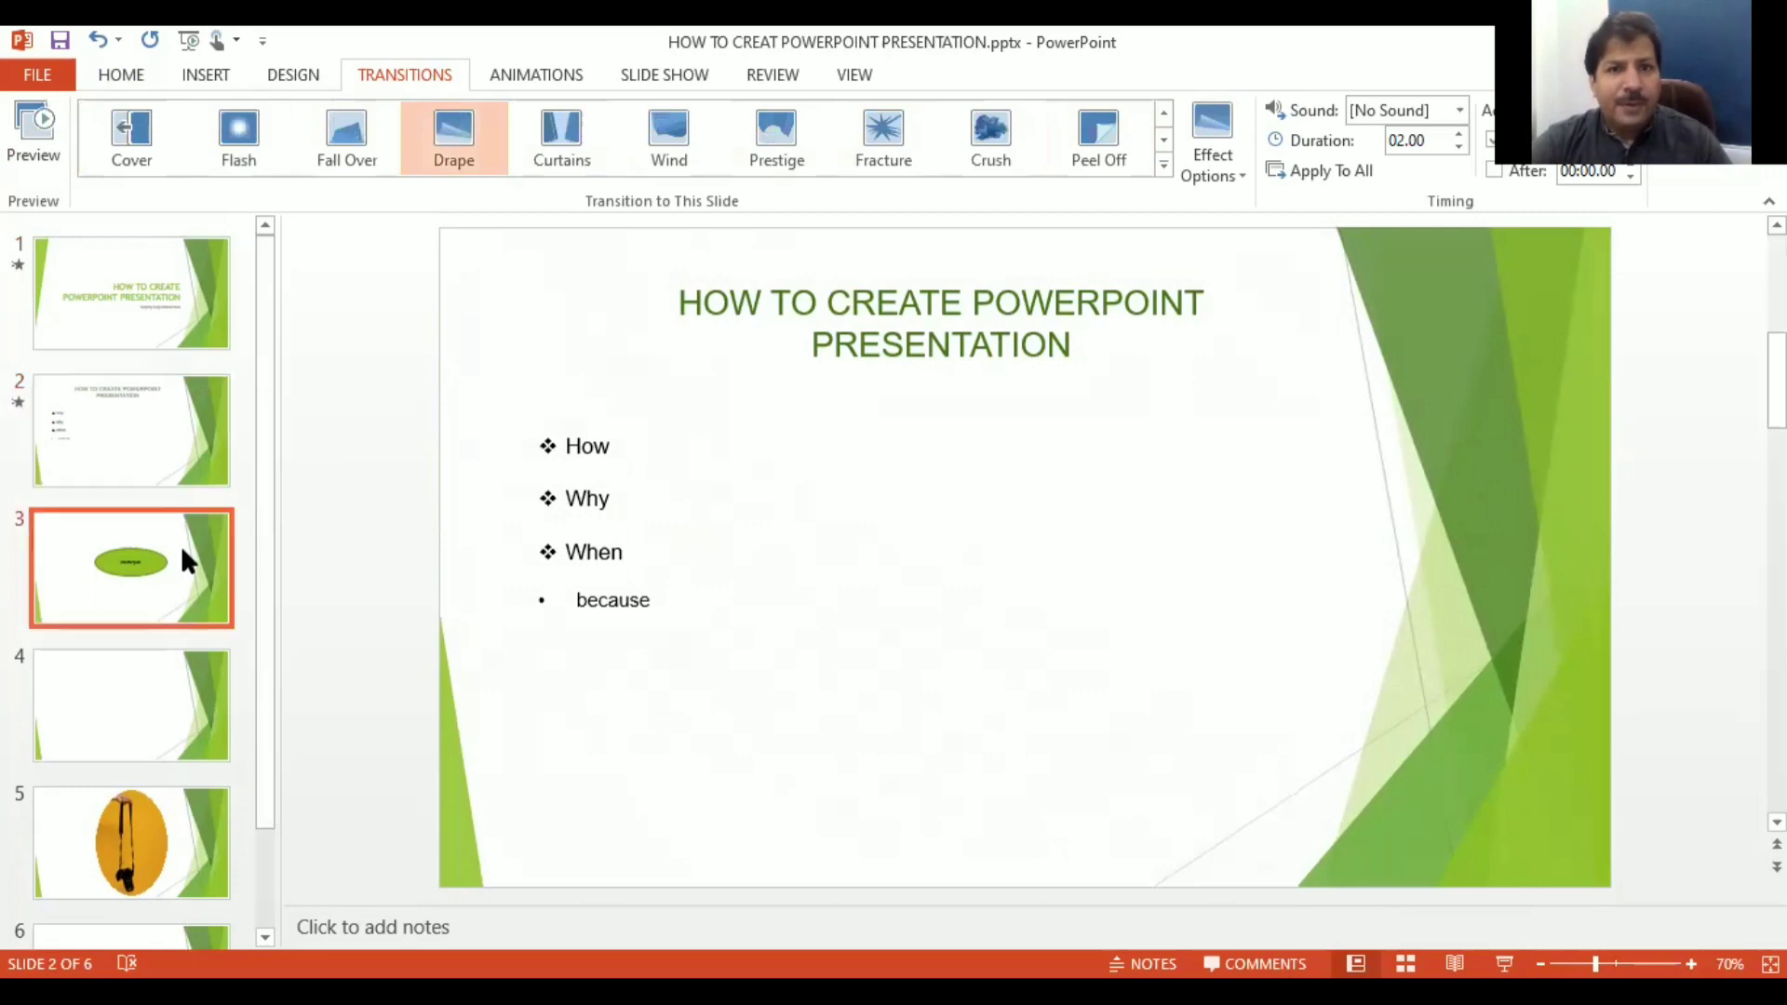
click(1163, 139)
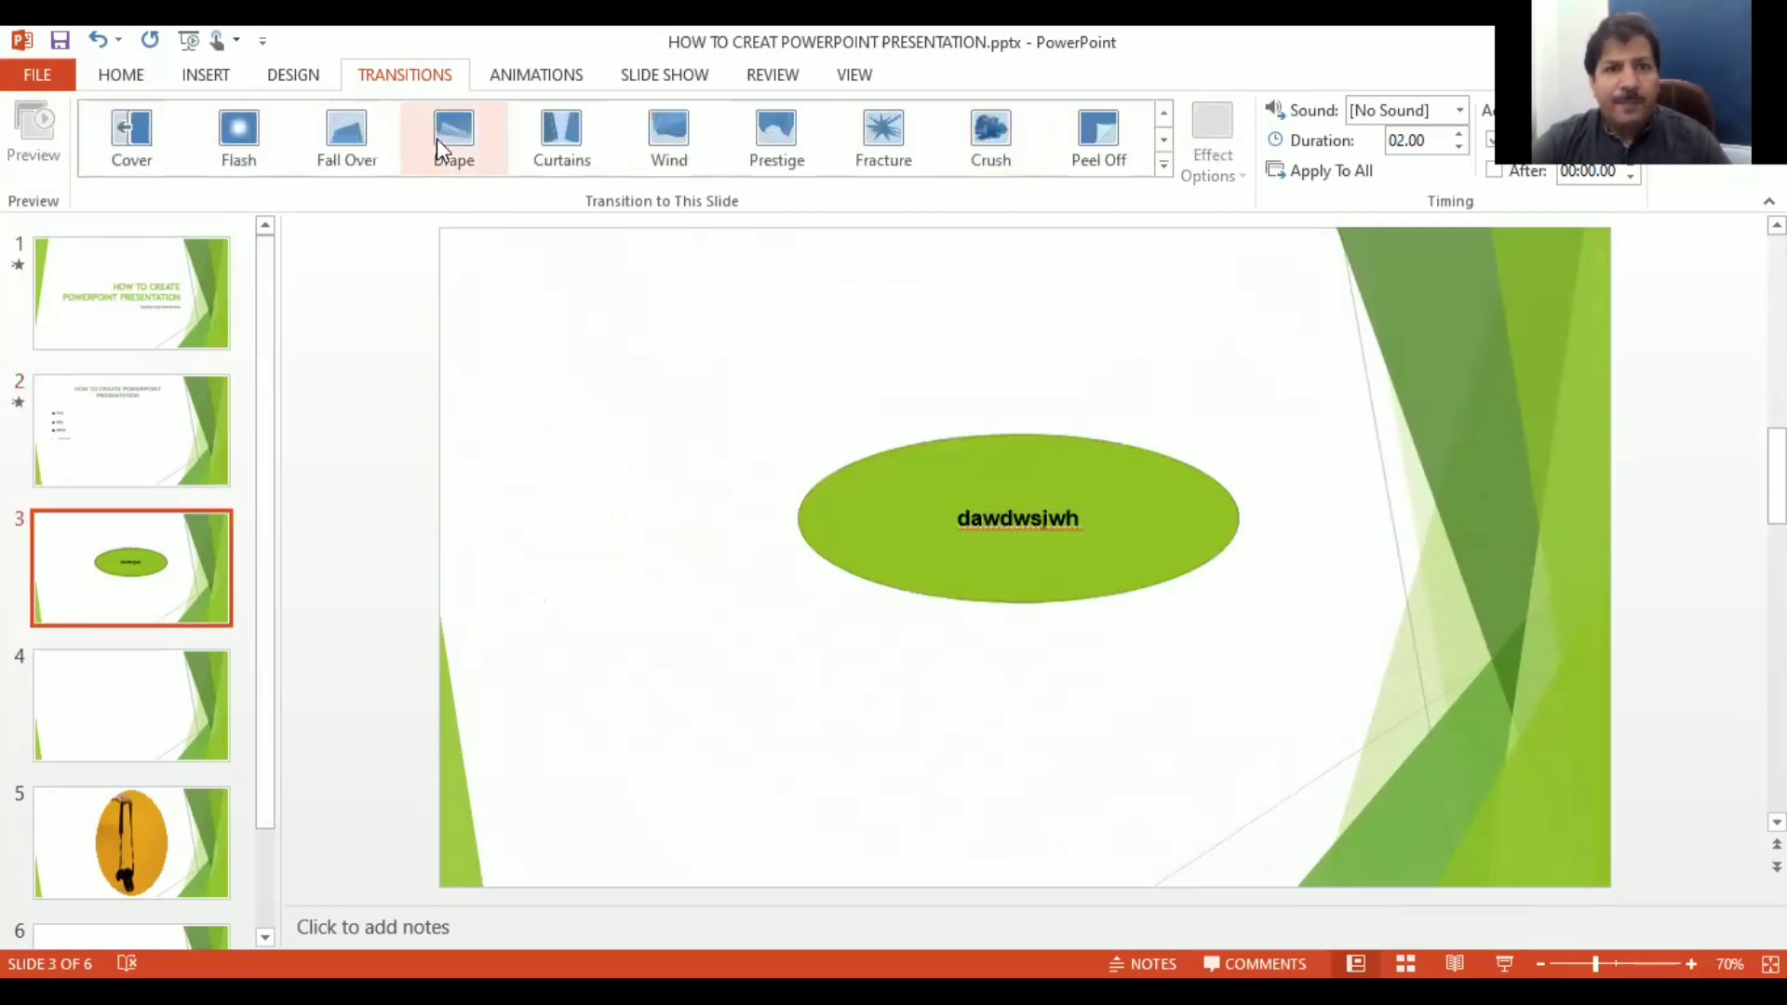
click(438, 149)
Step: Apply the Drape transition to slides 4 and 5
click(182, 668)
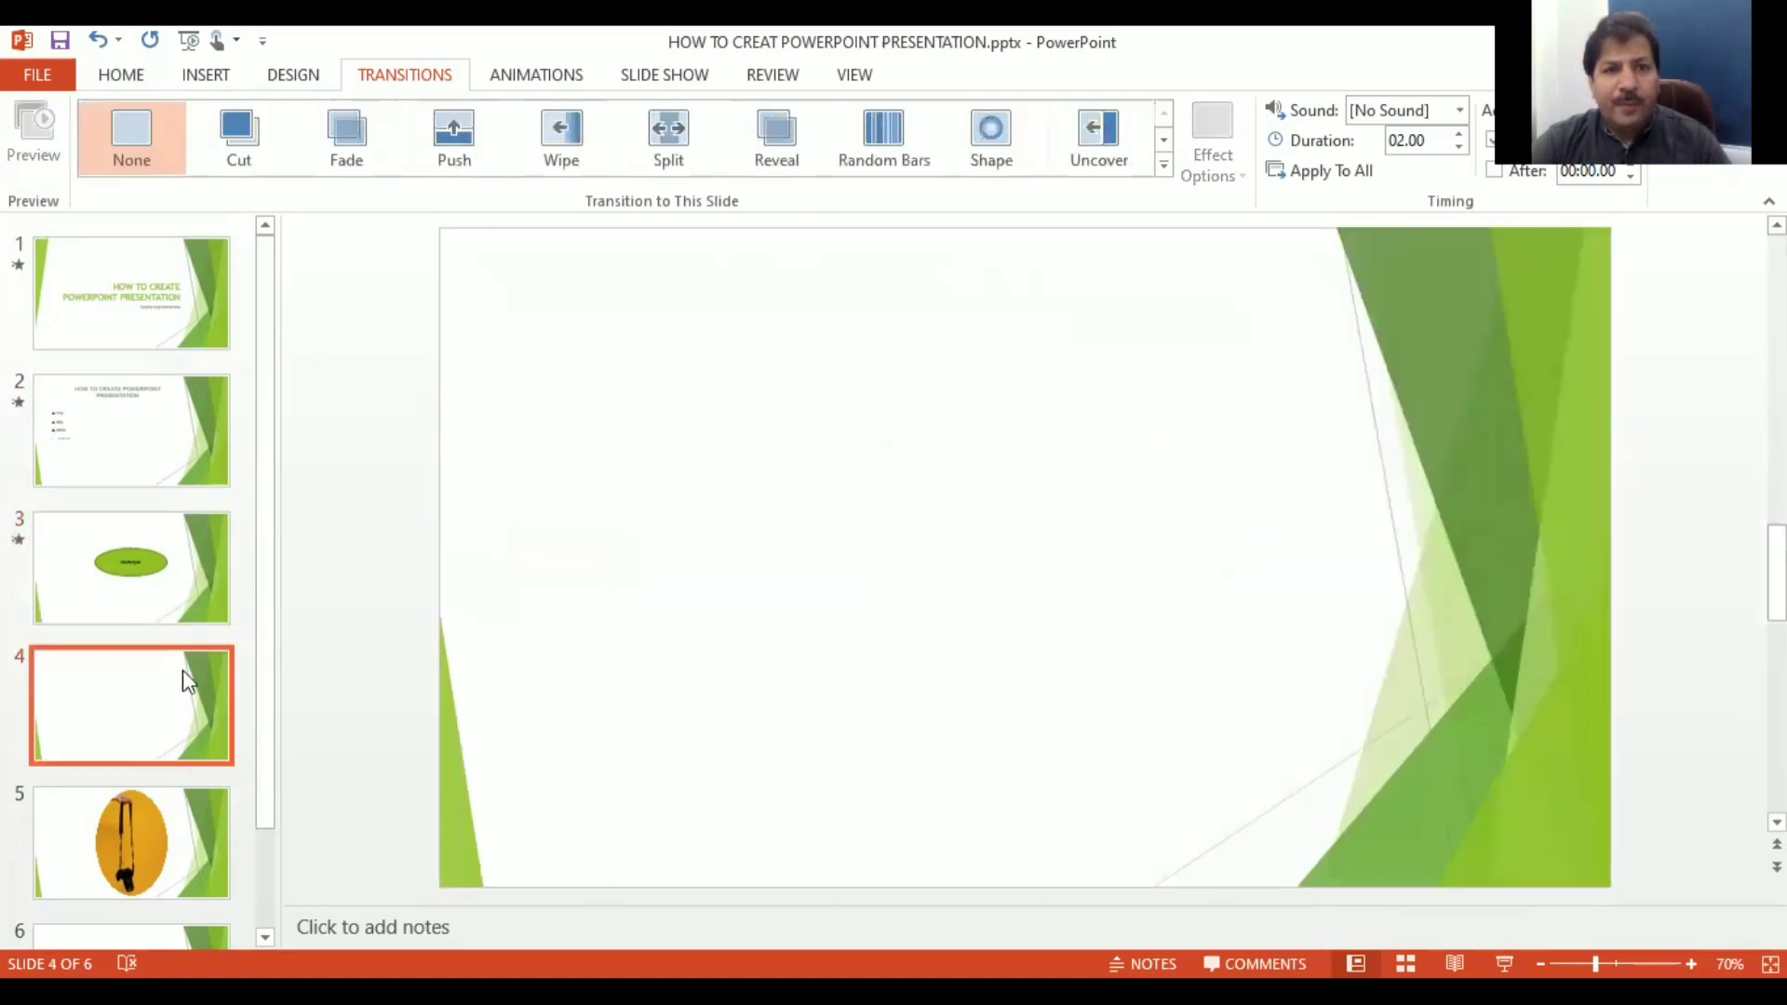
click(1164, 139)
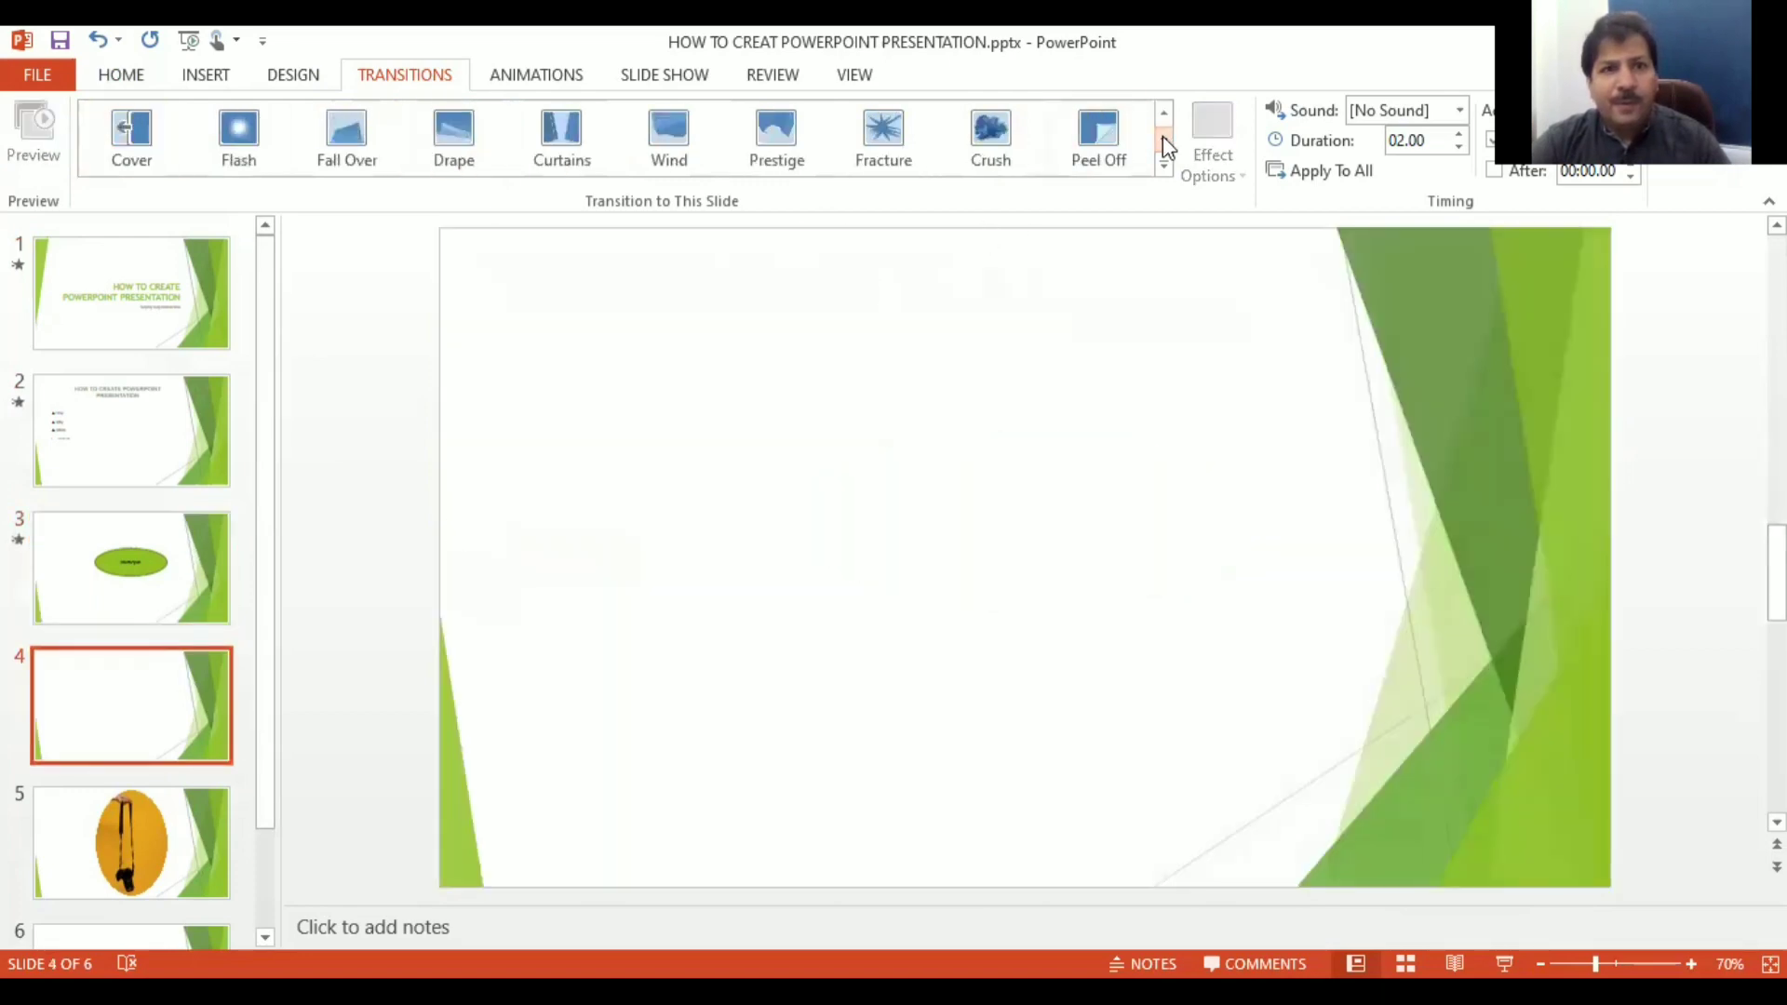
click(453, 138)
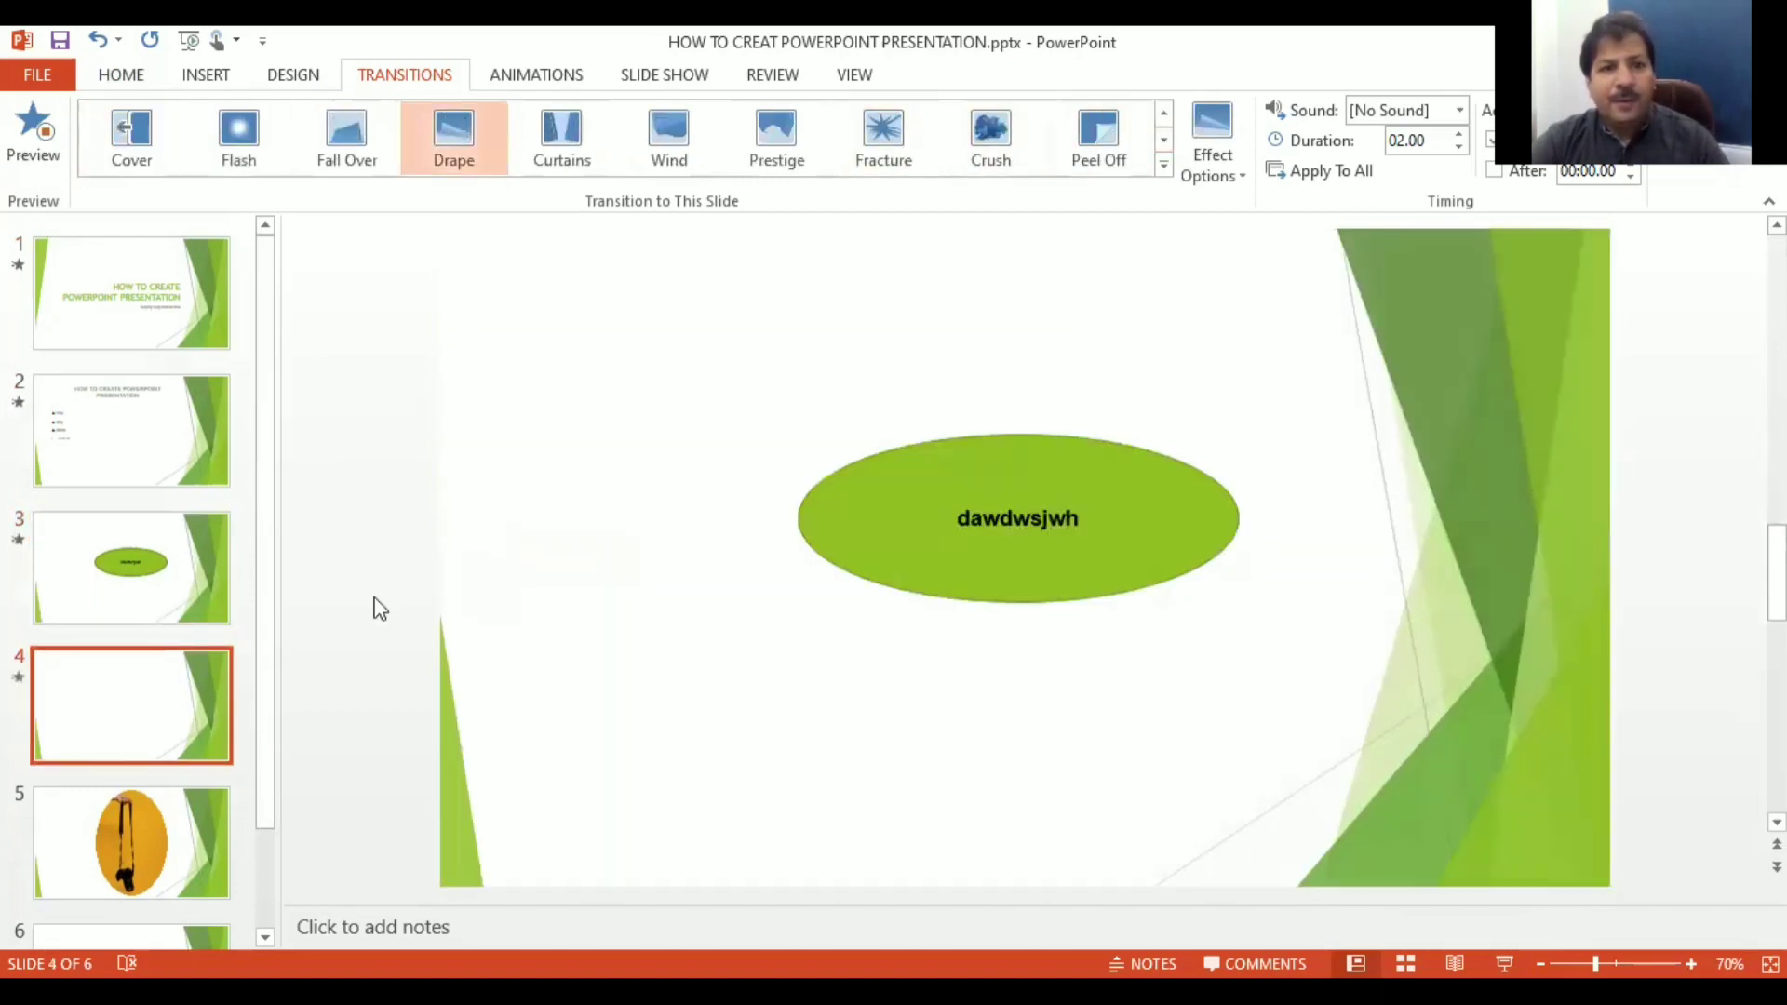
click(172, 807)
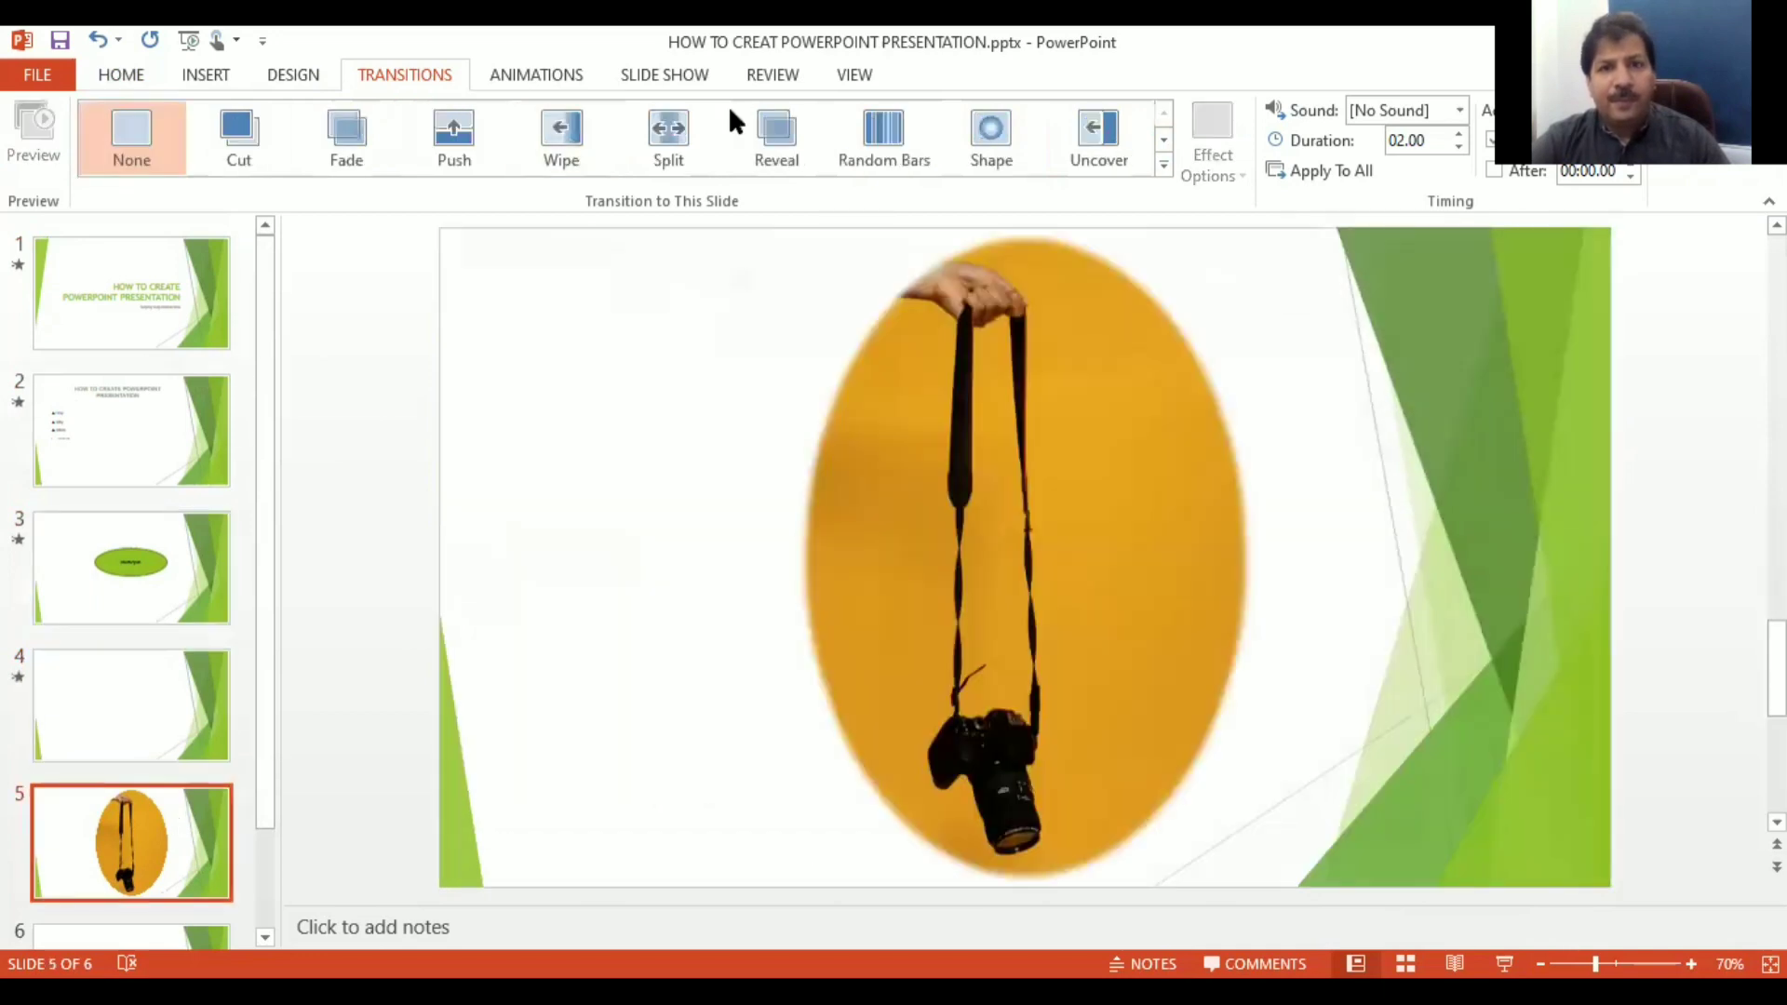
click(1163, 138)
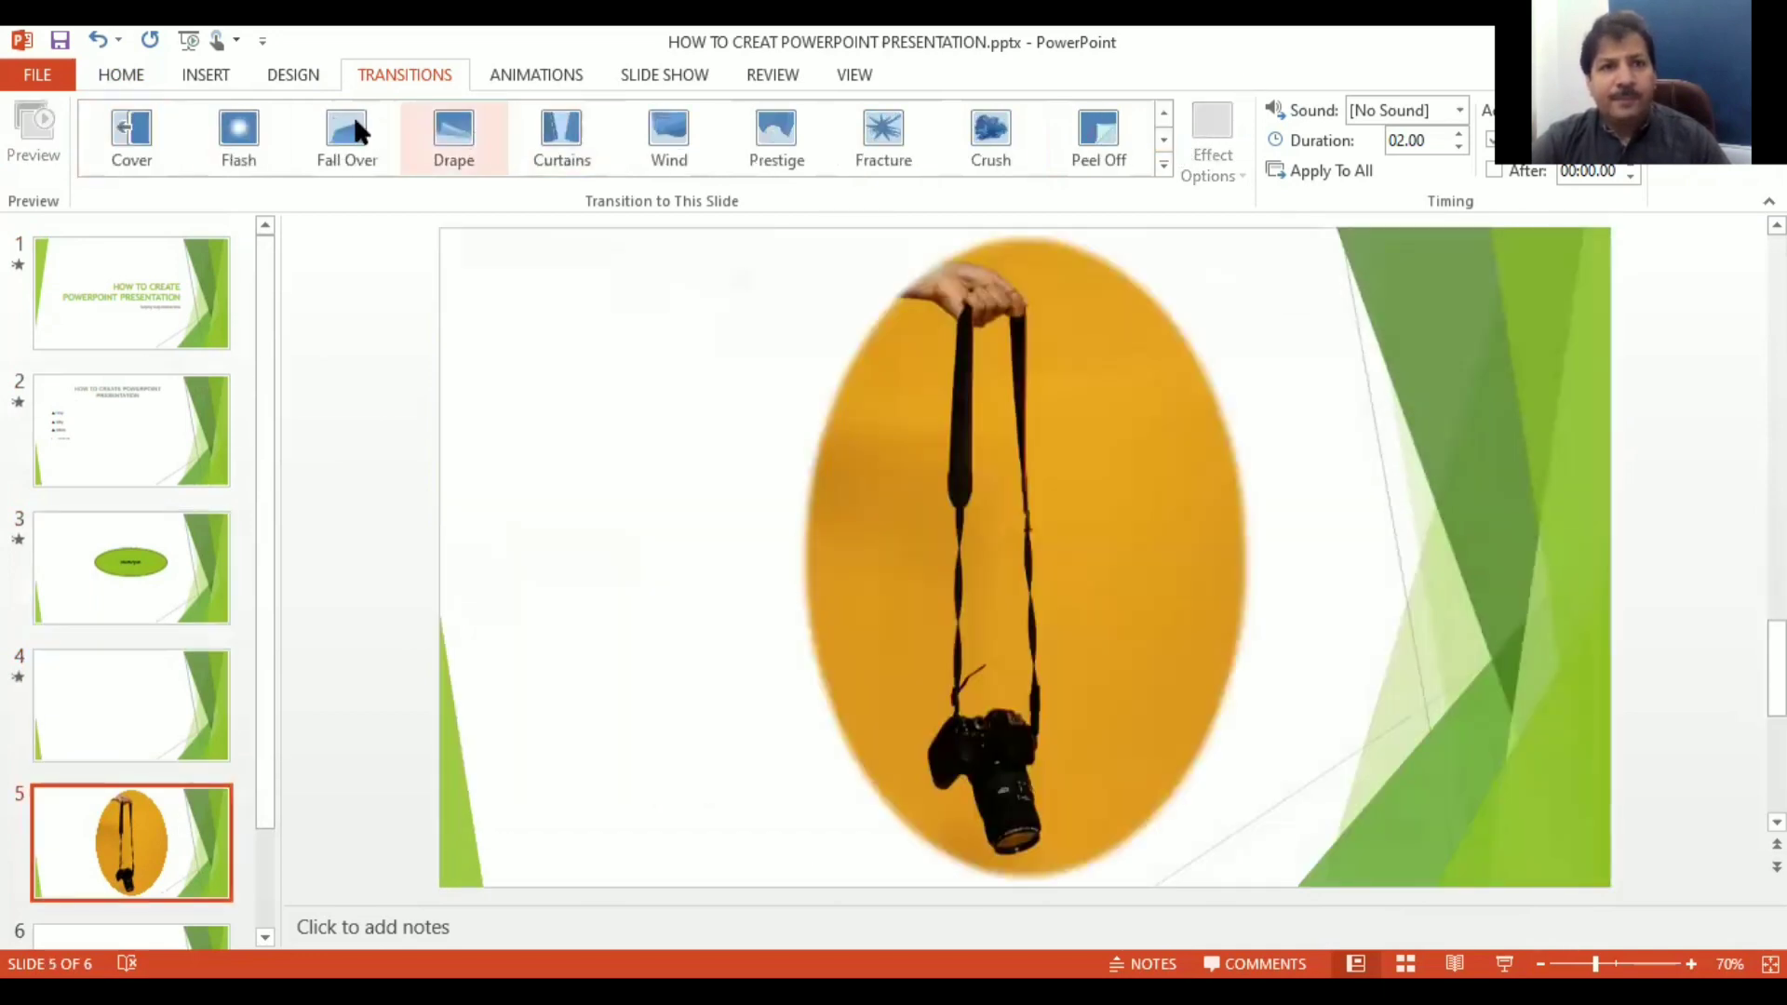
click(445, 138)
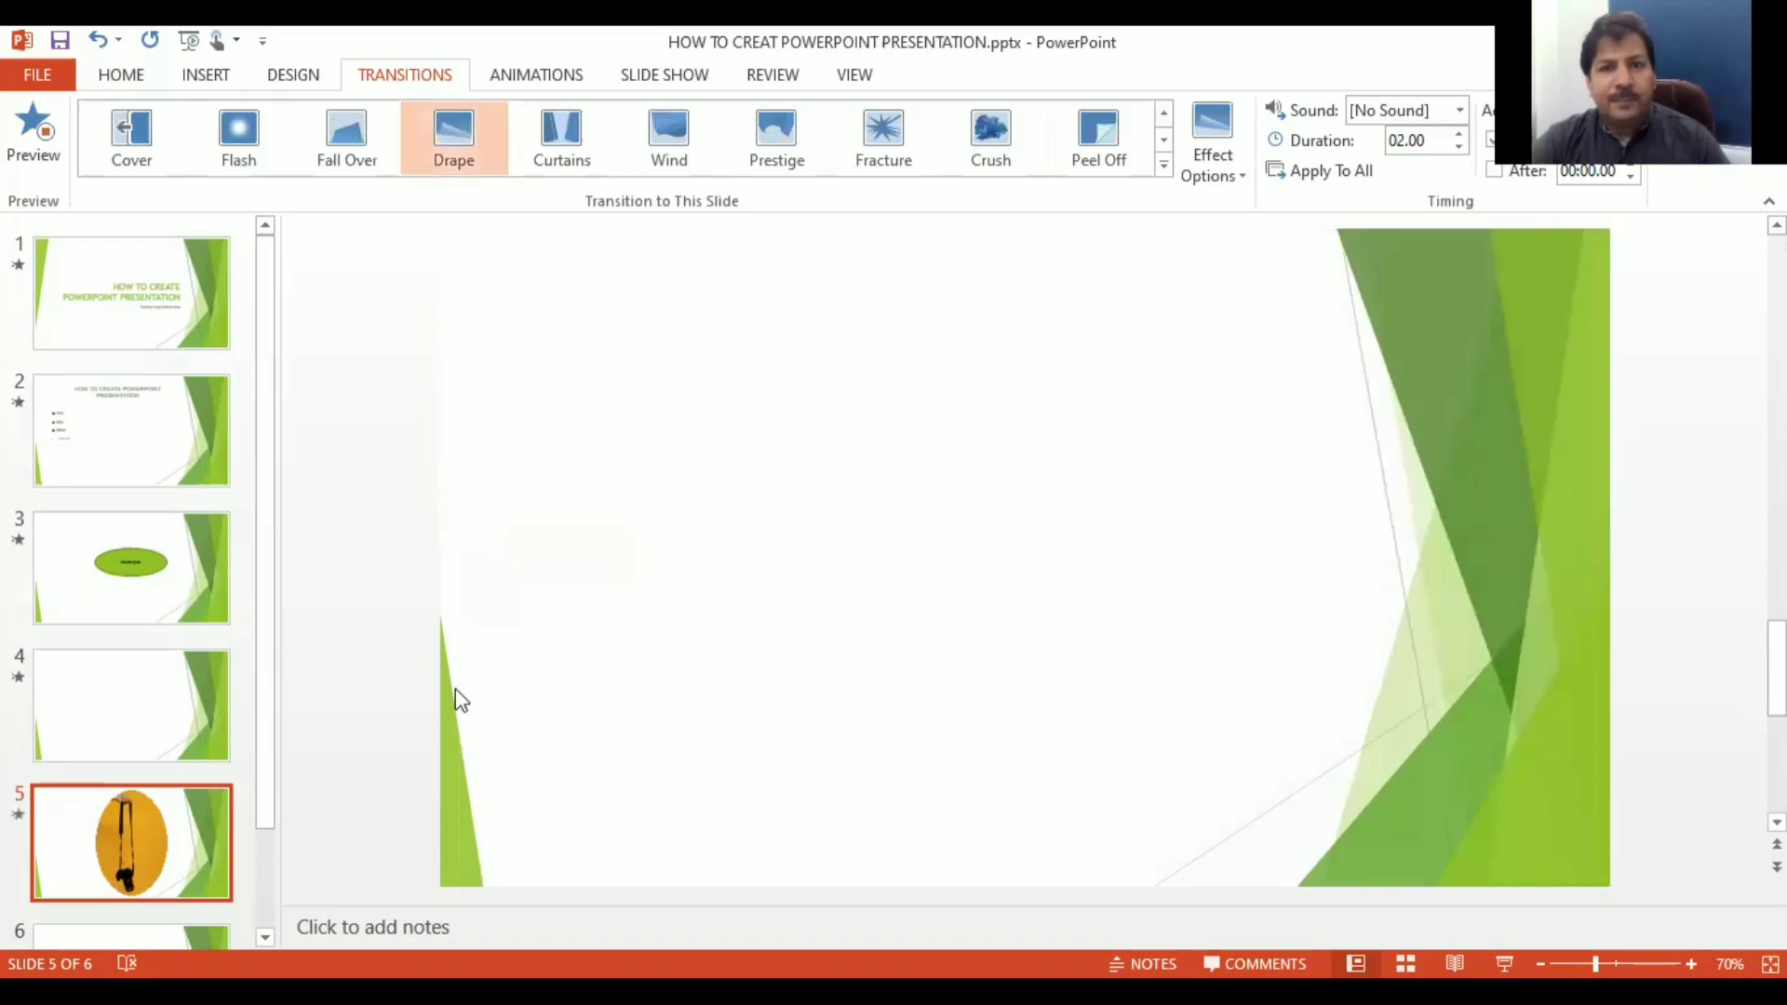
scroll(265, 848, down, 1)
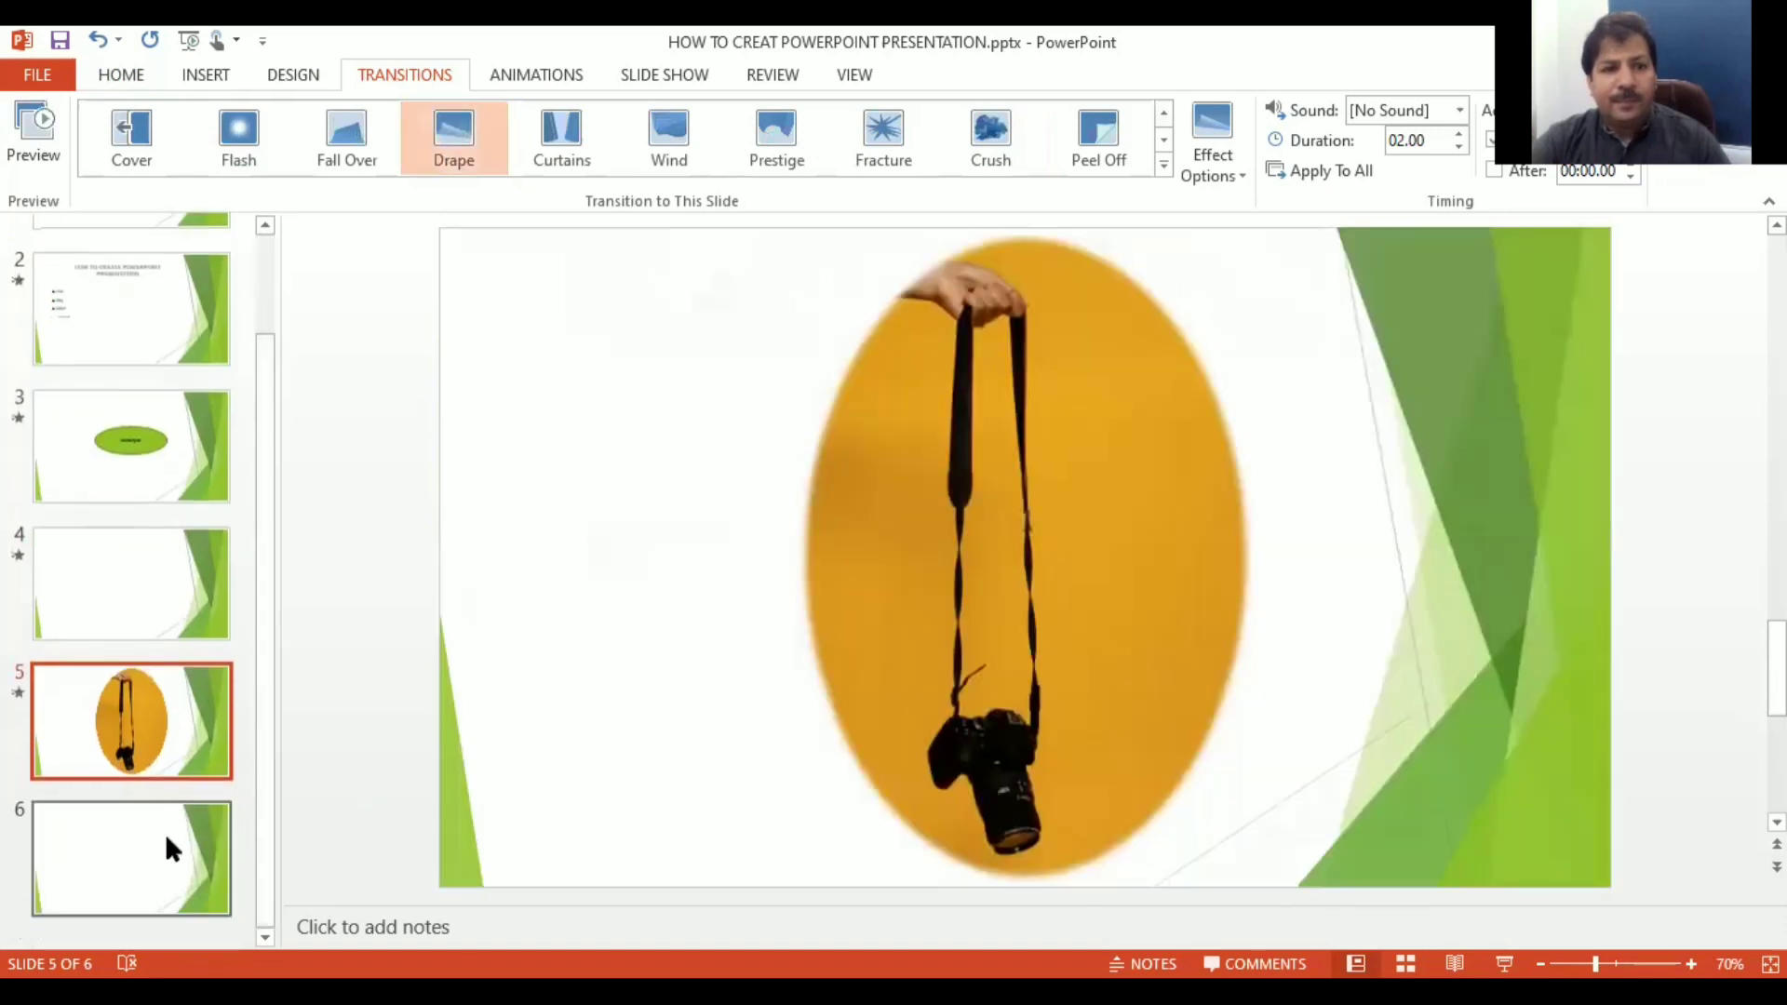
click(1164, 139)
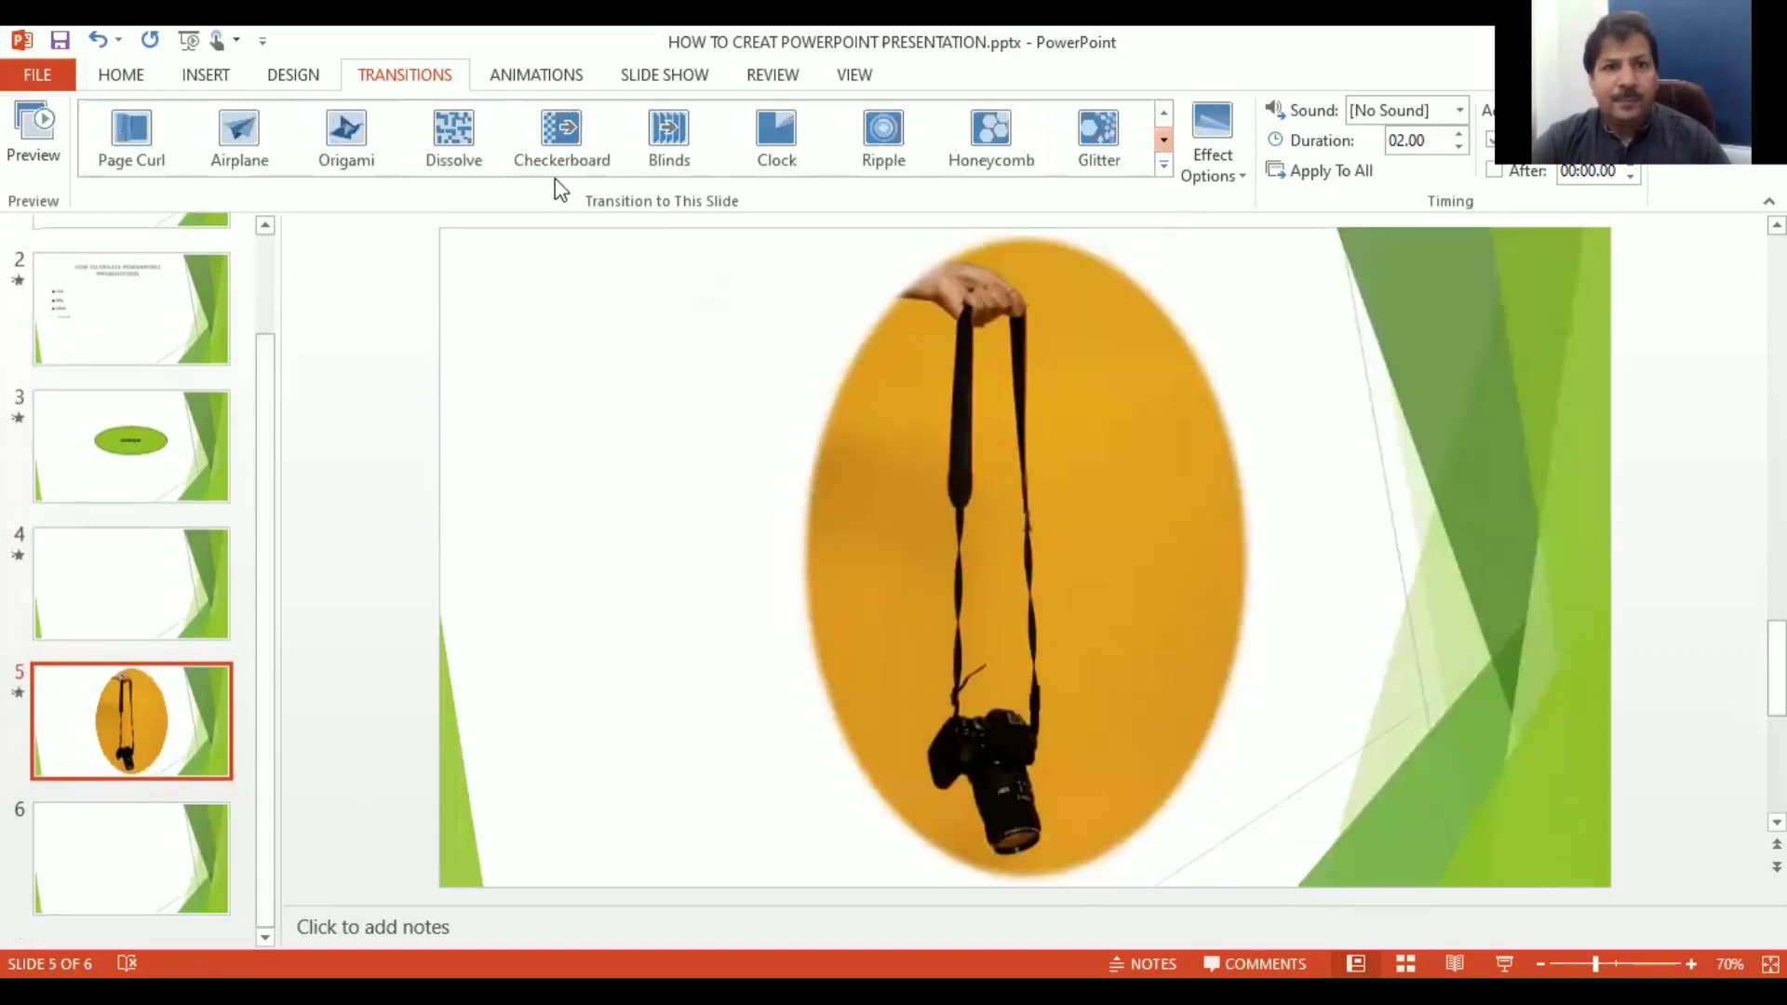
click(1165, 116)
click(437, 130)
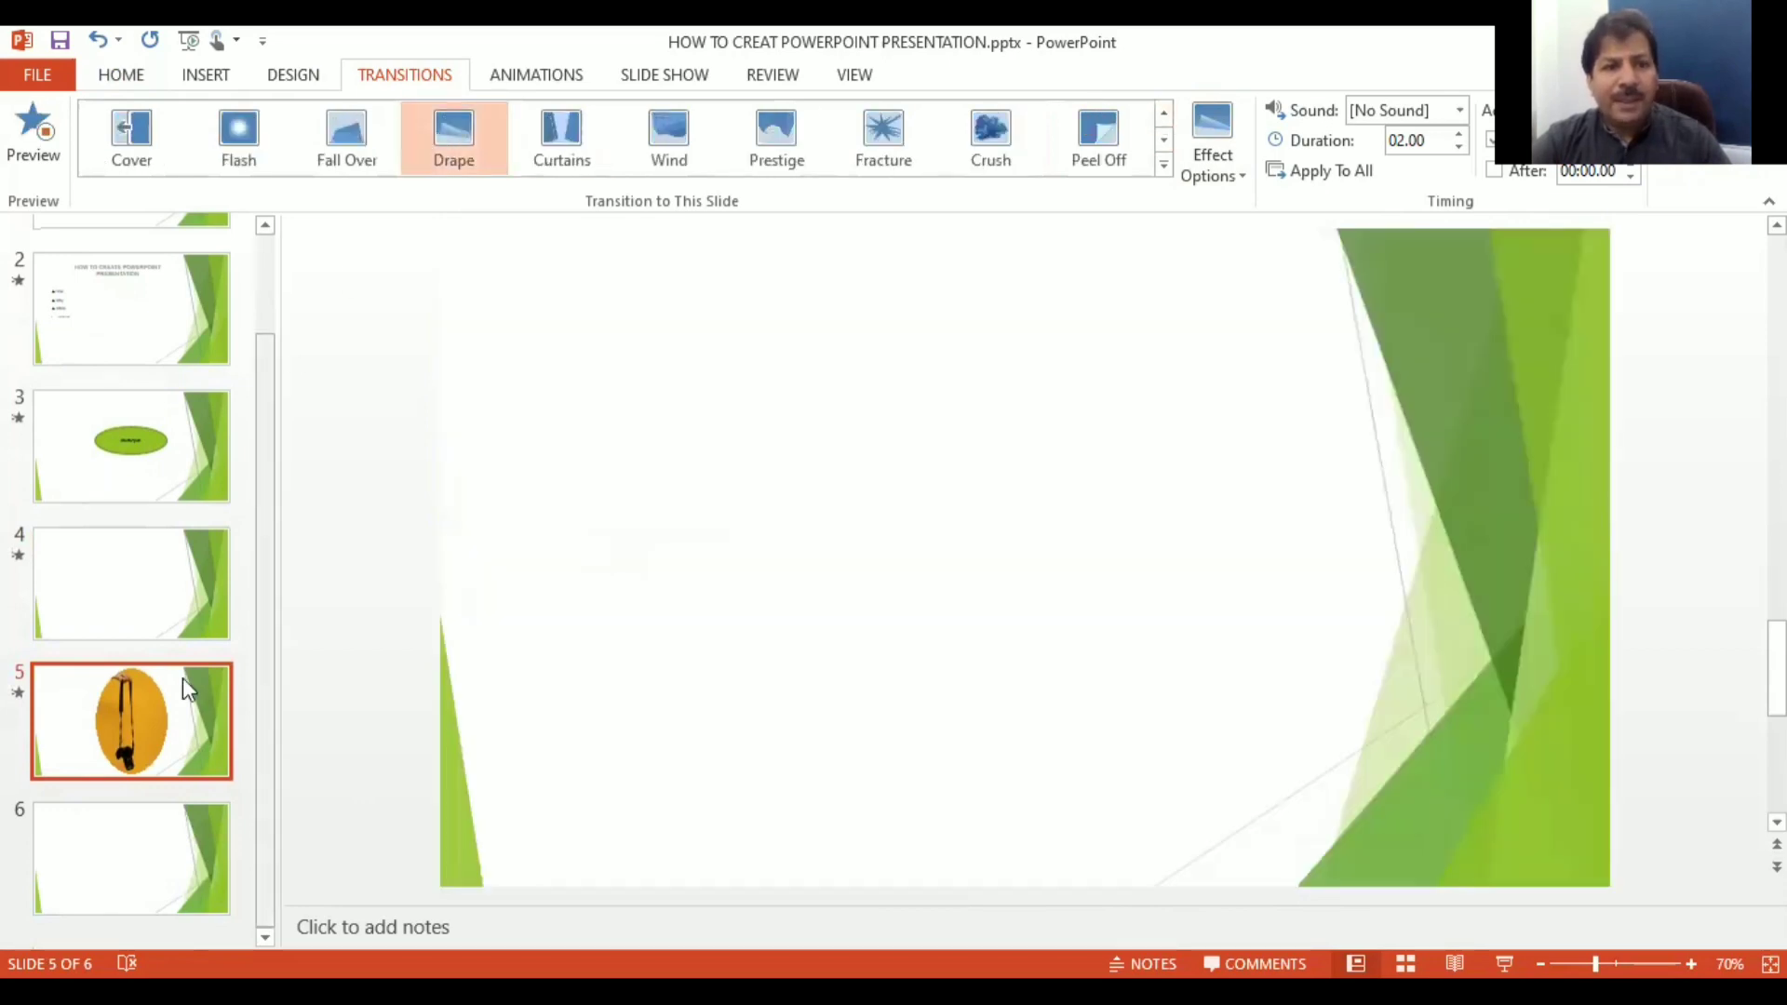
Step: Give slide 6 the Drape transition, then go back to the first slide
click(183, 853)
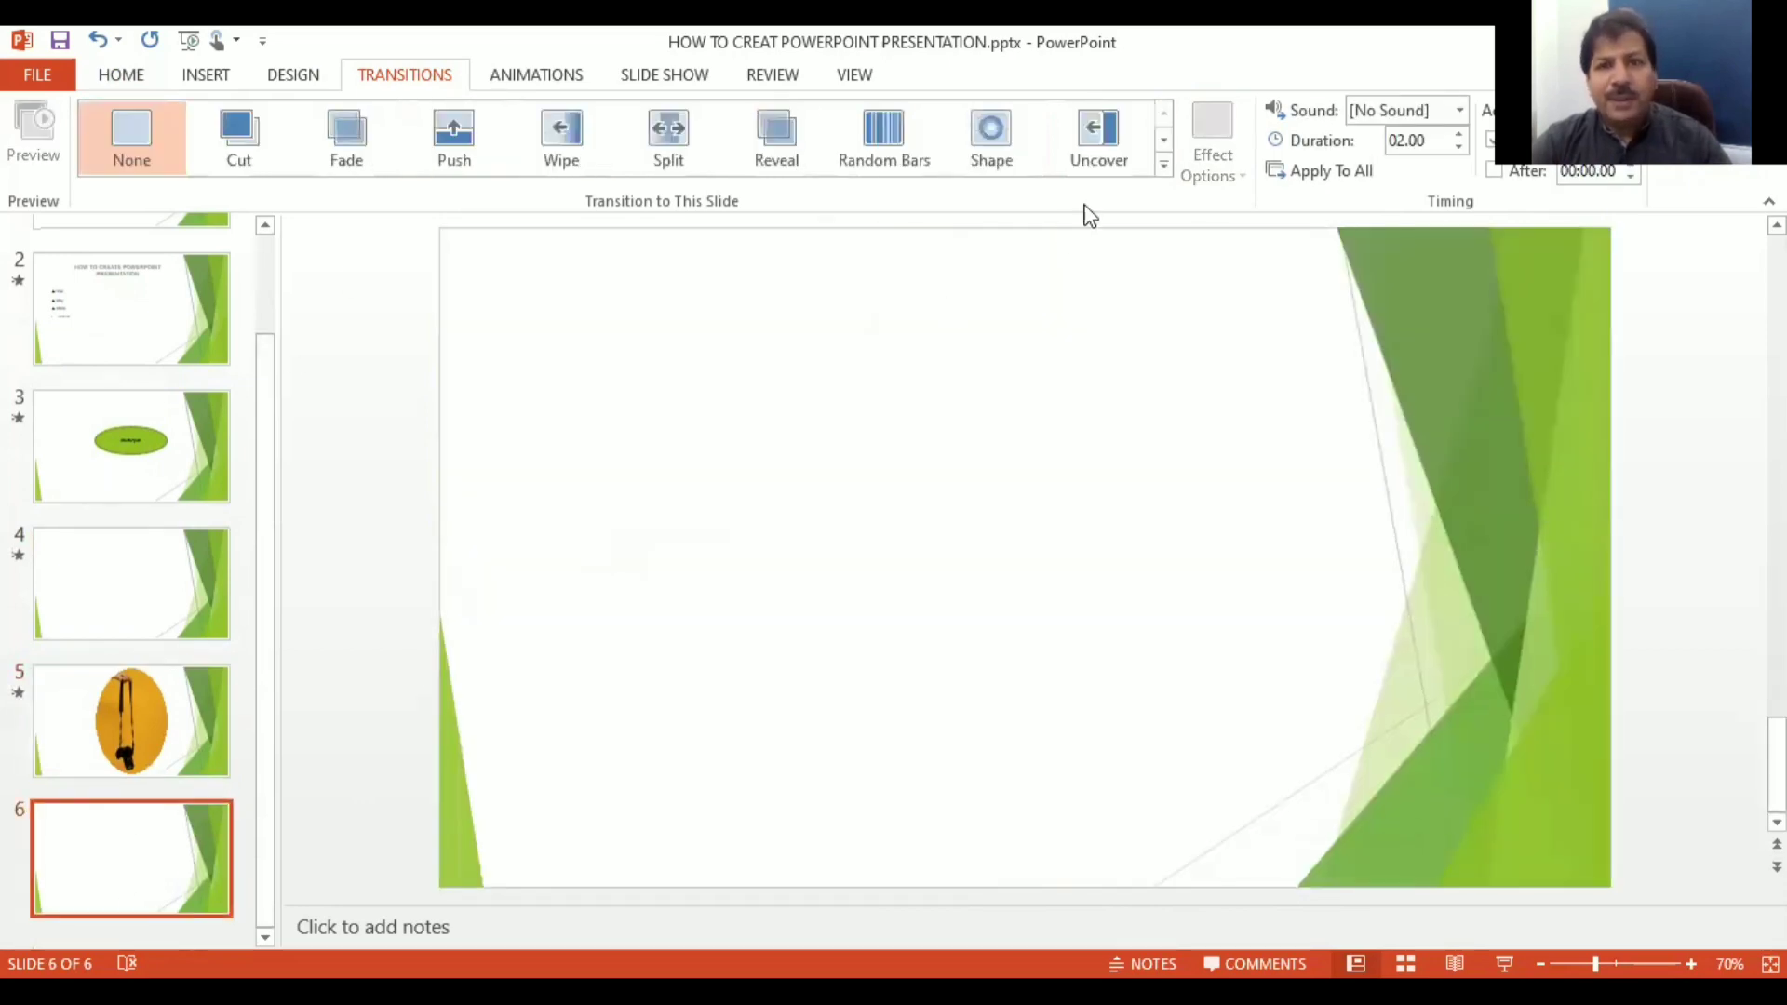
click(1164, 140)
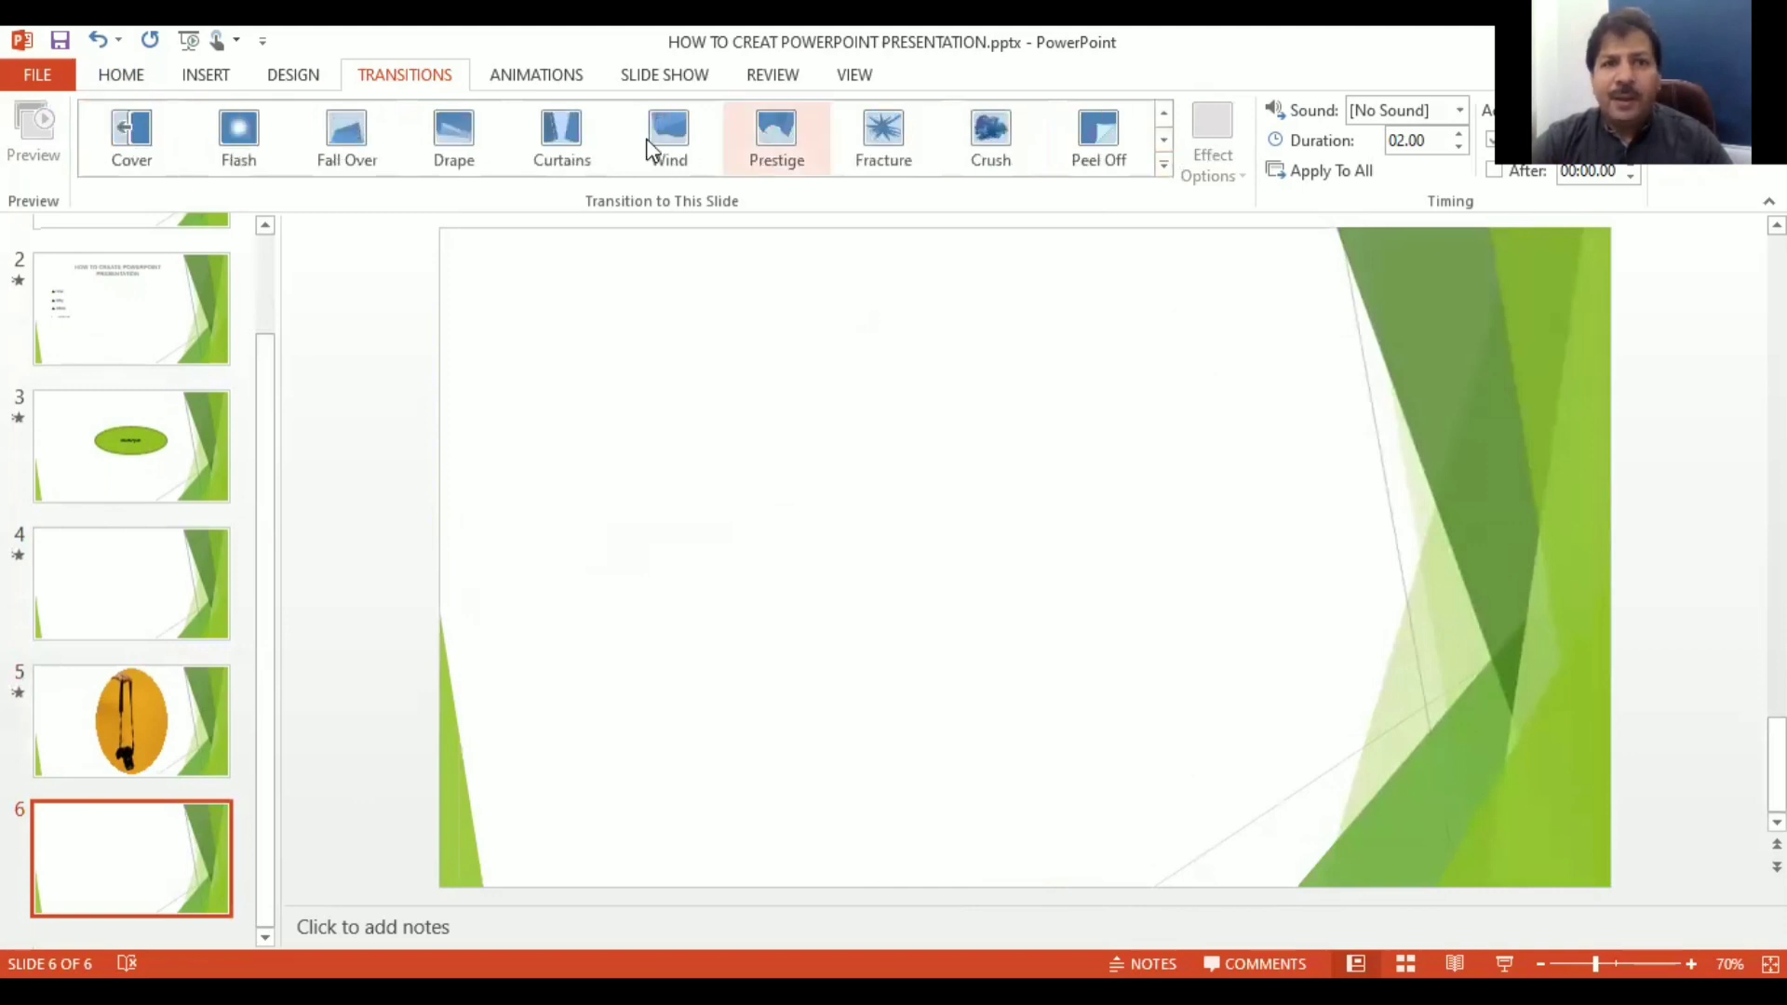
click(432, 143)
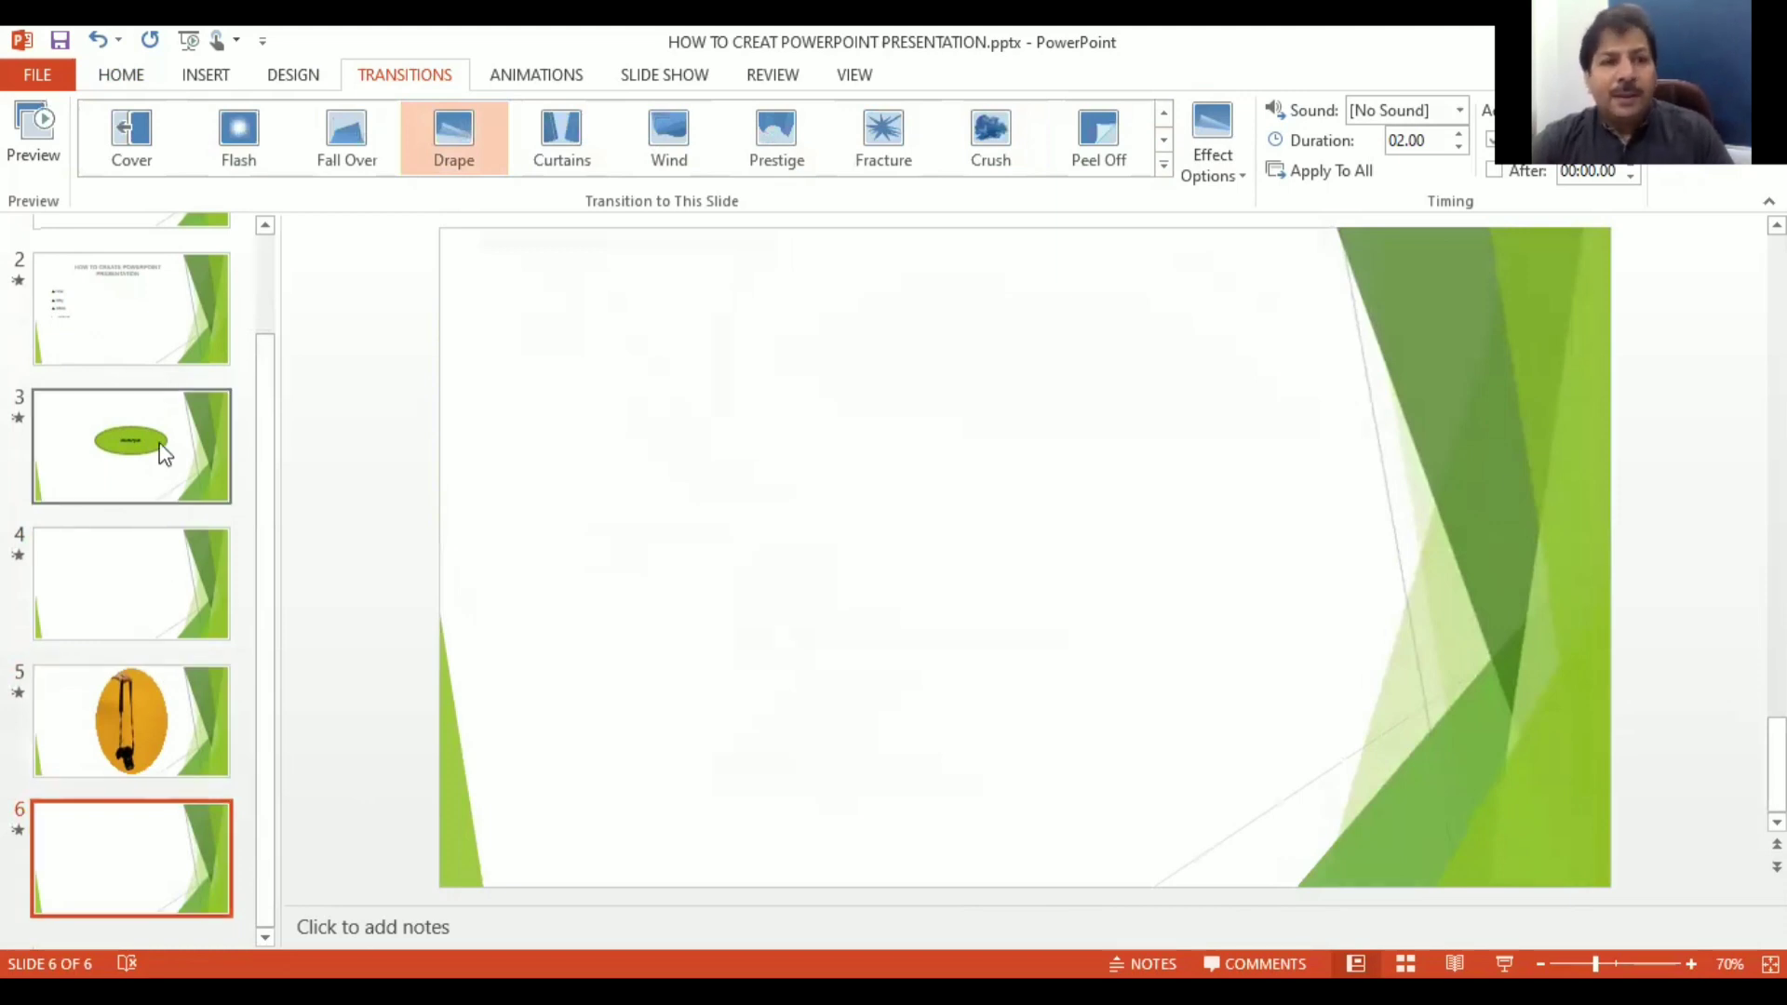
click(153, 307)
key(Up)
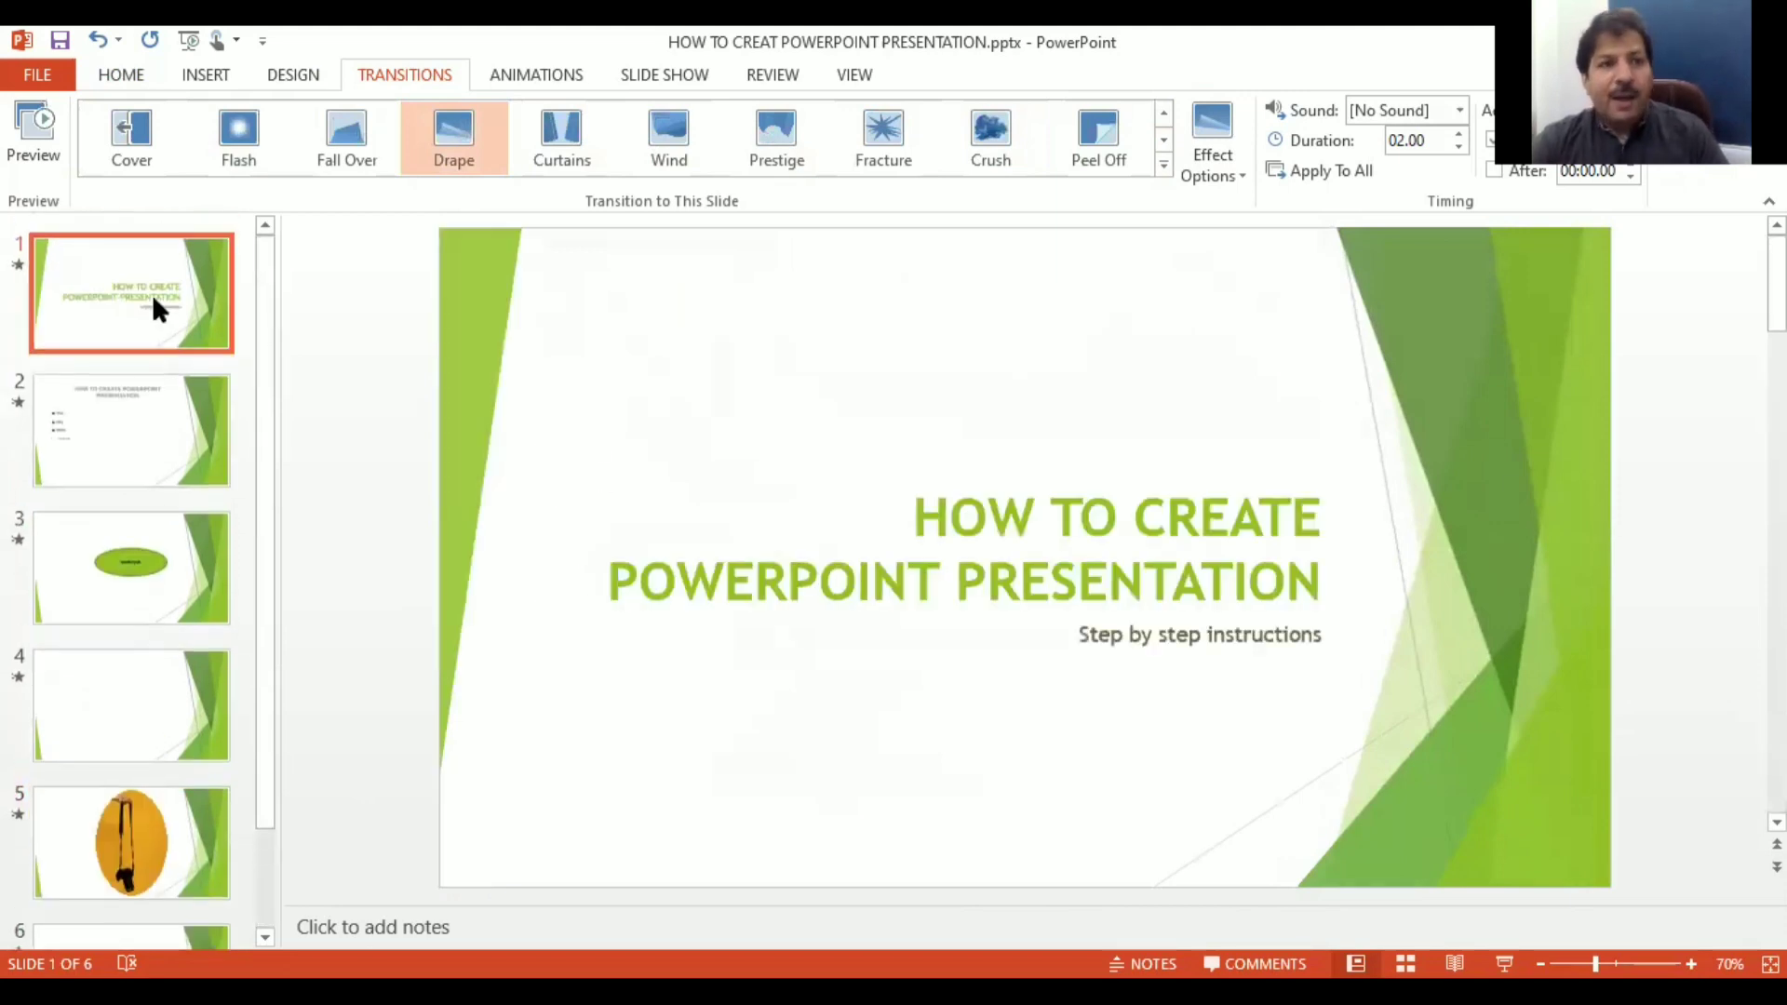
Step: Preview Fly In, Float In, Split and Wipe on the slide 1 title, leaving Shape applied
click(921, 508)
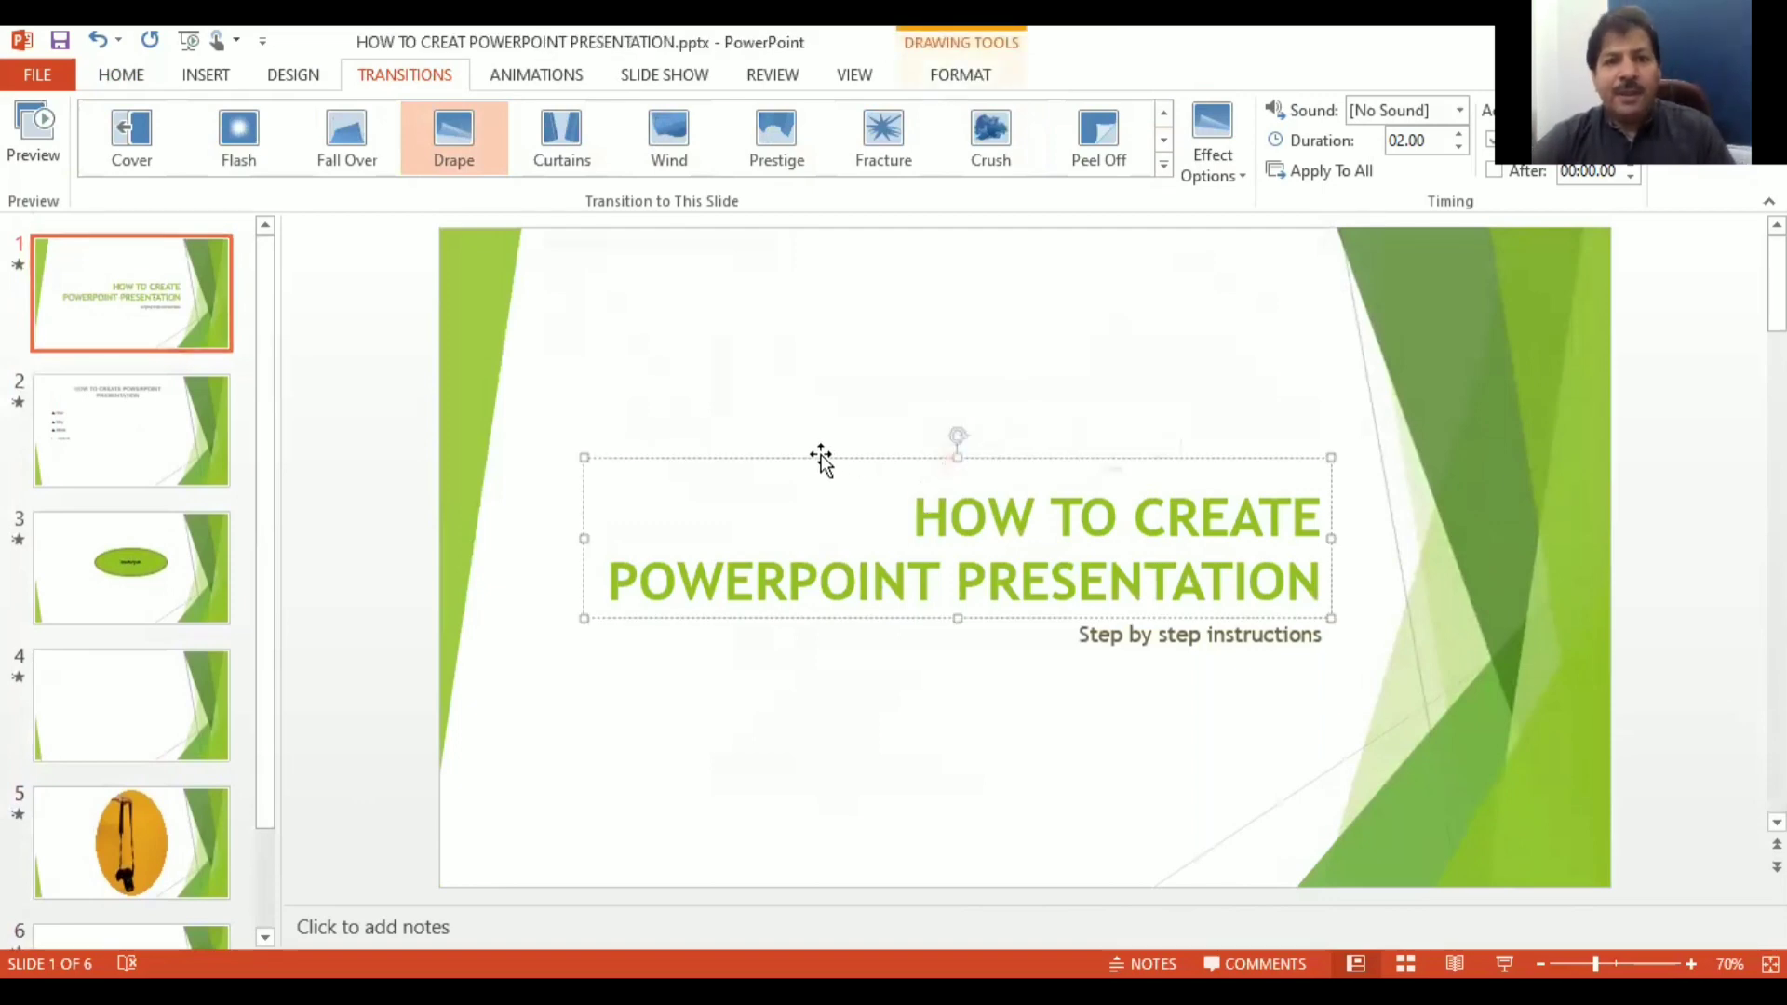
click(821, 458)
click(512, 77)
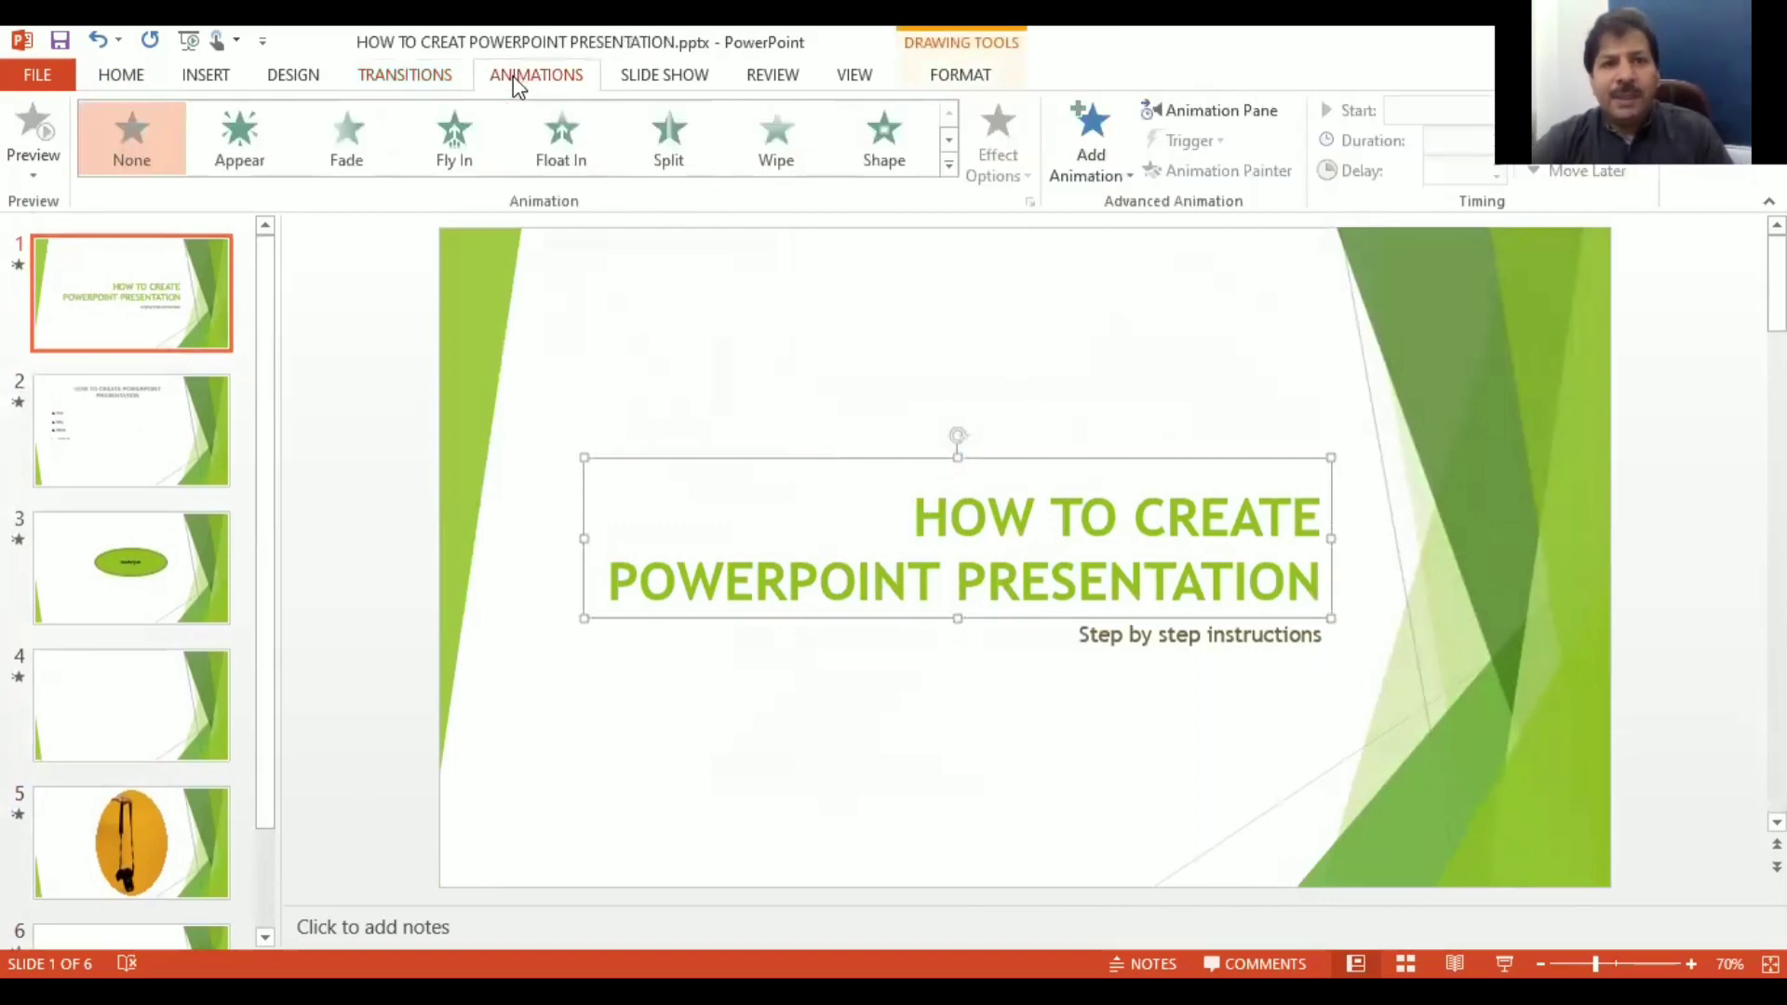
click(458, 136)
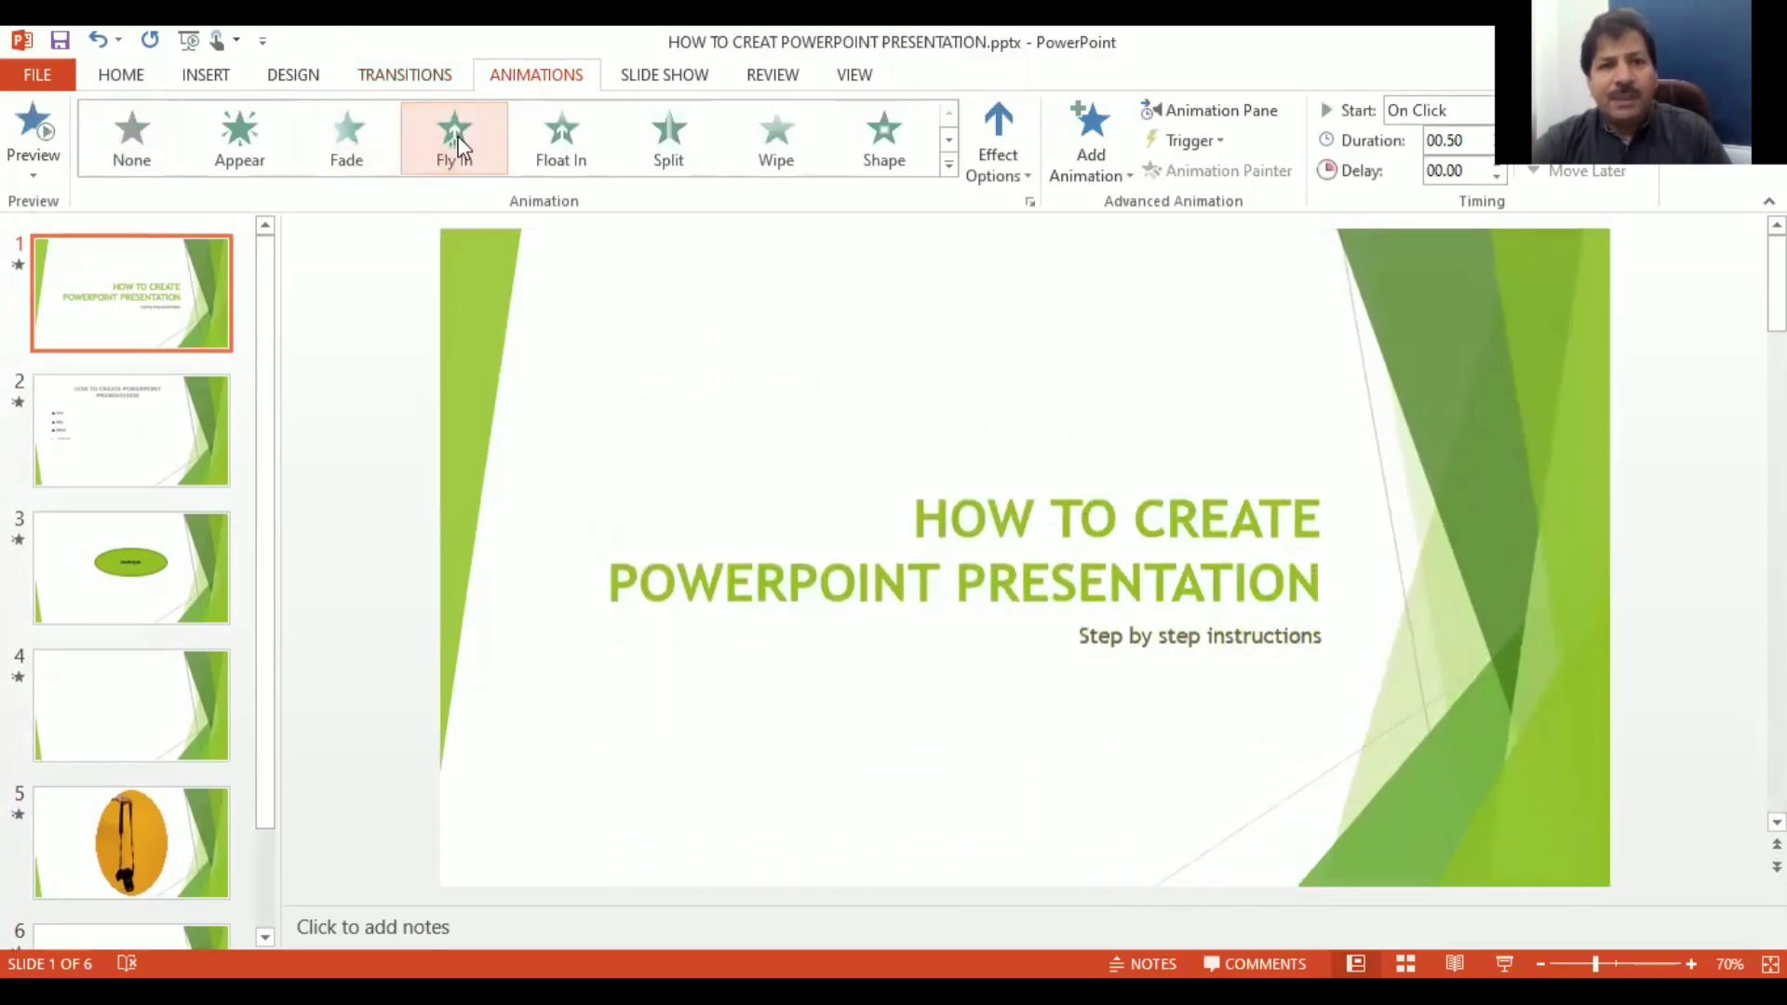
click(549, 151)
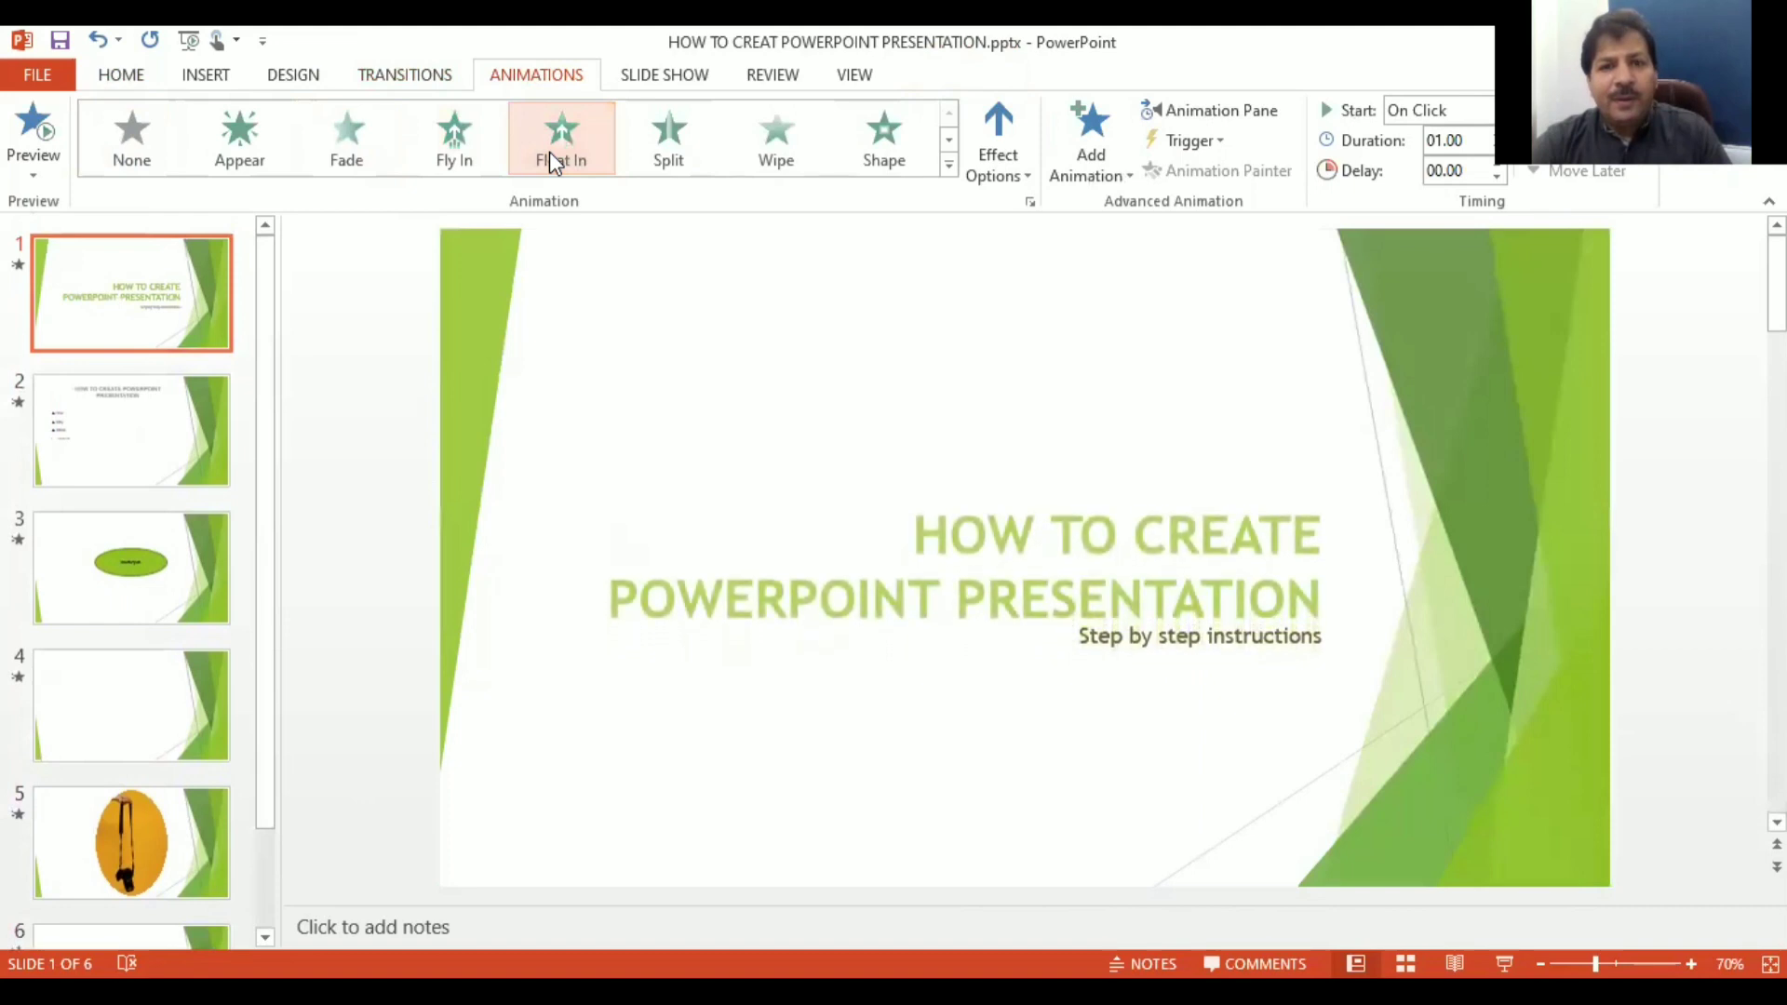
click(690, 136)
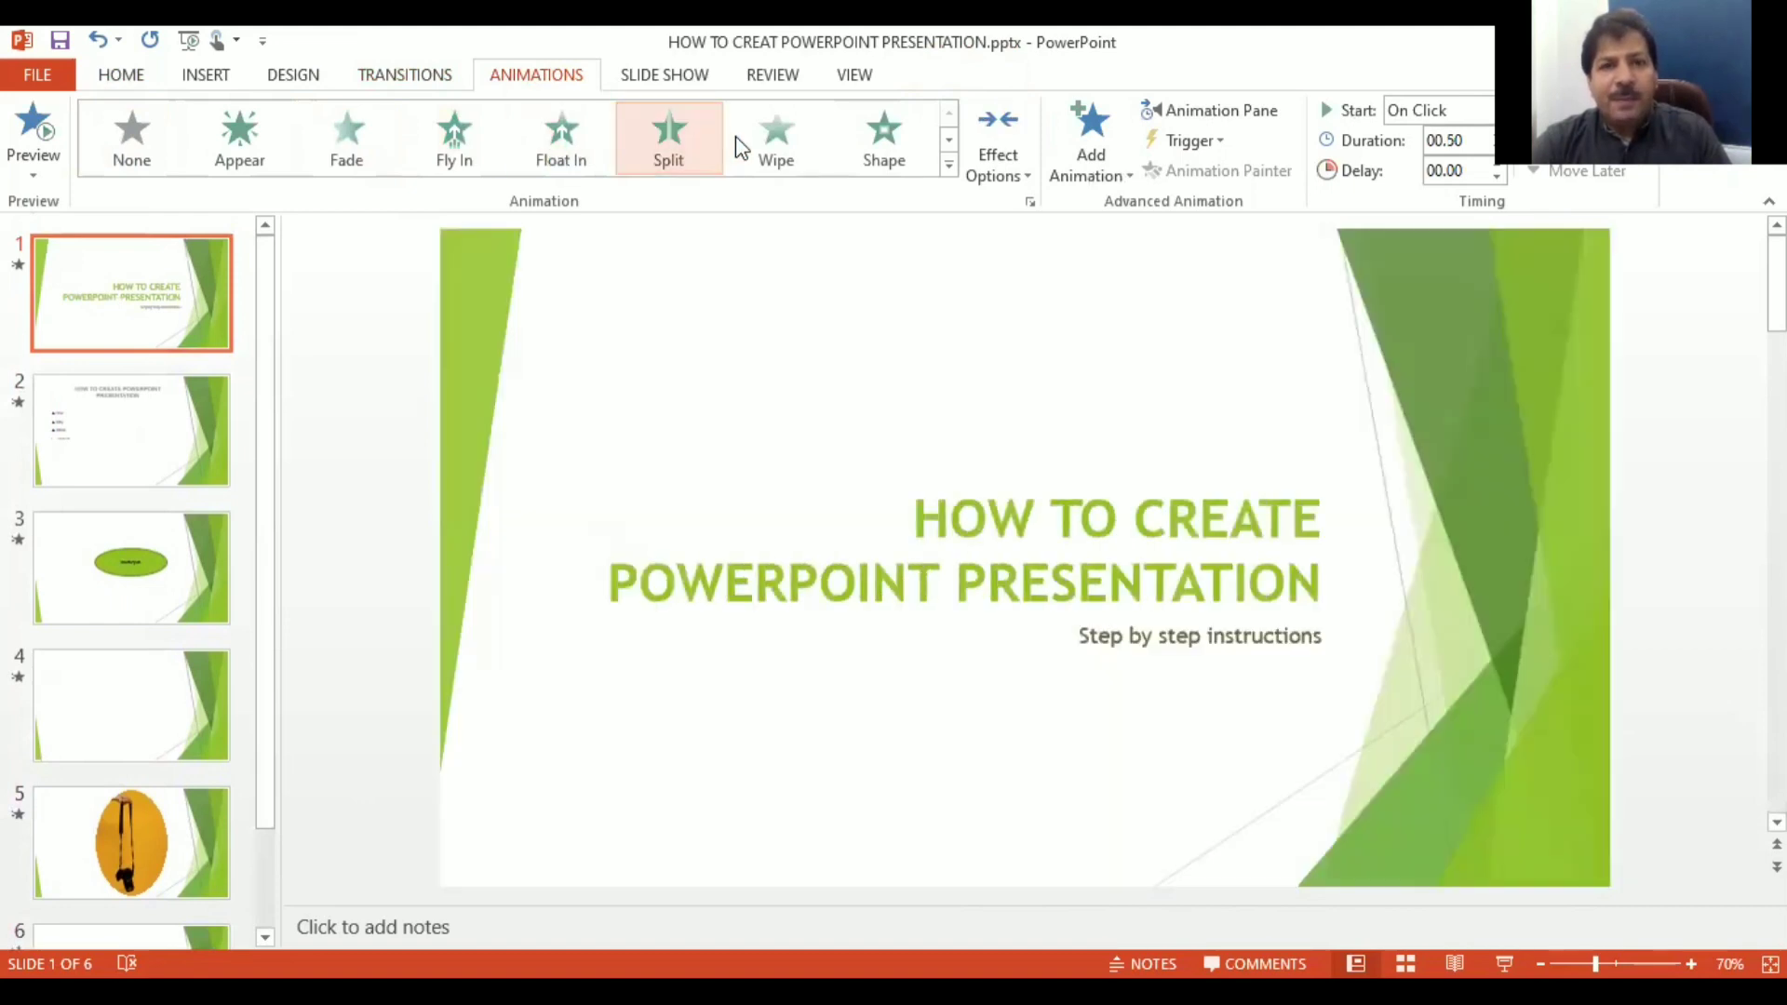
click(778, 141)
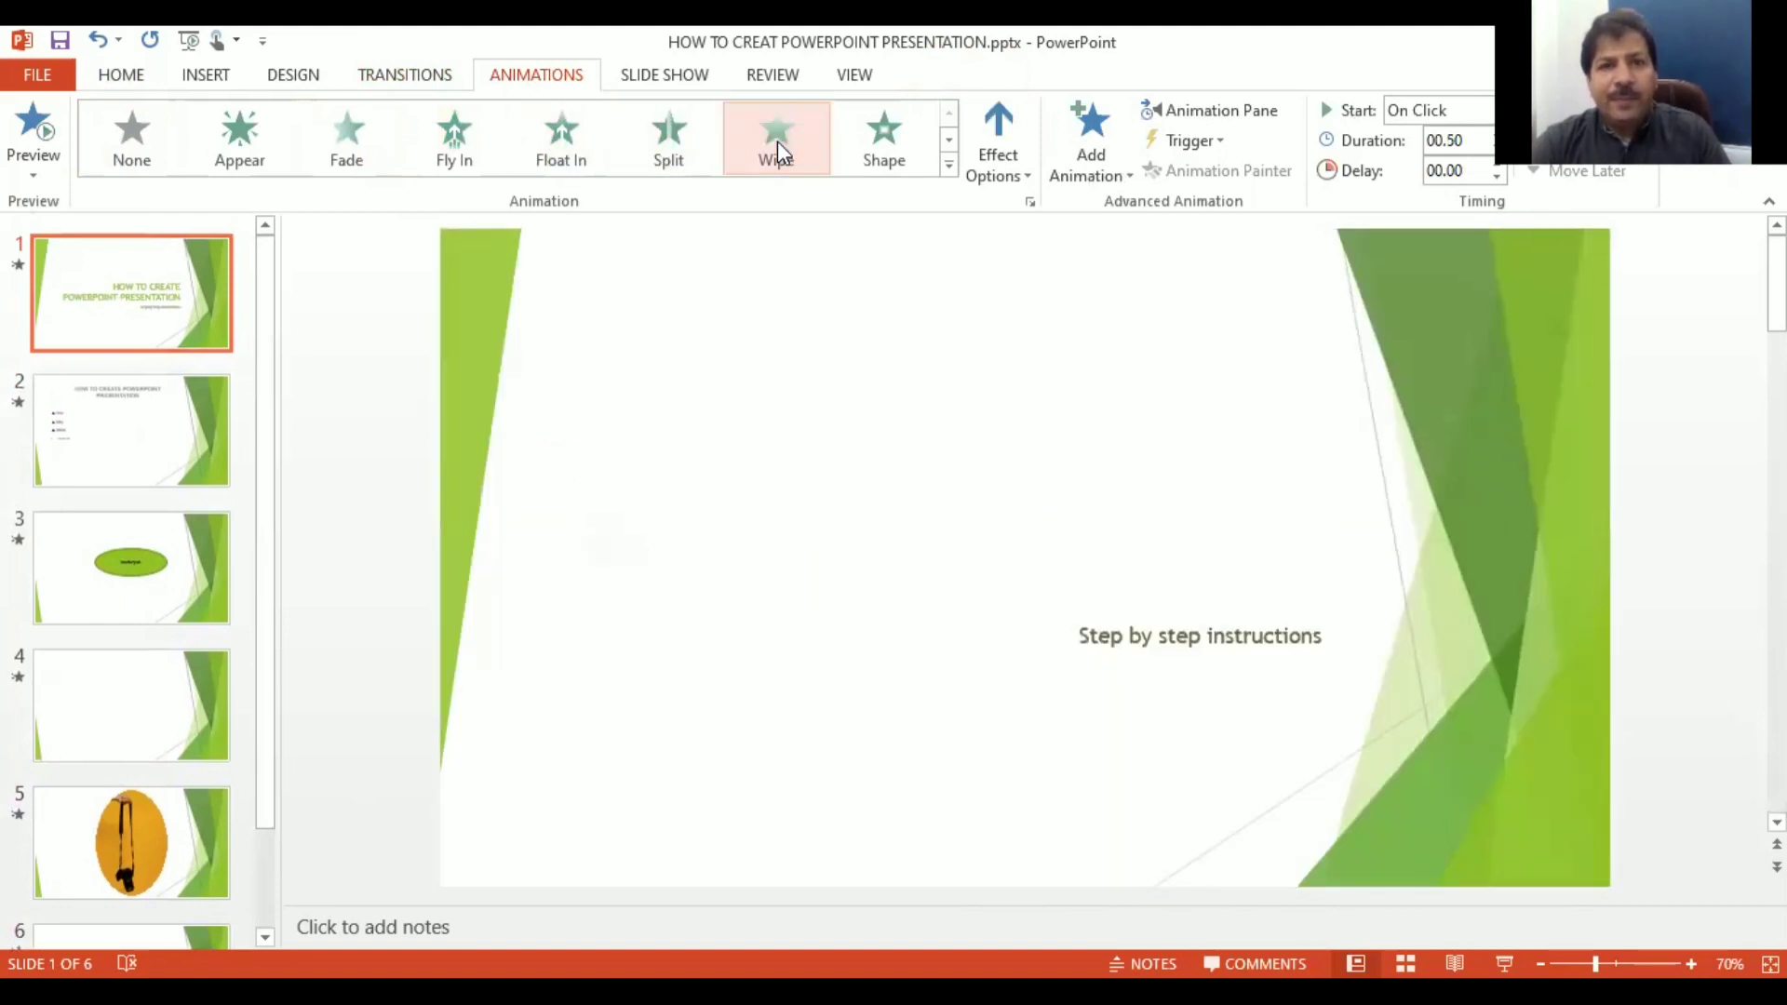
click(887, 149)
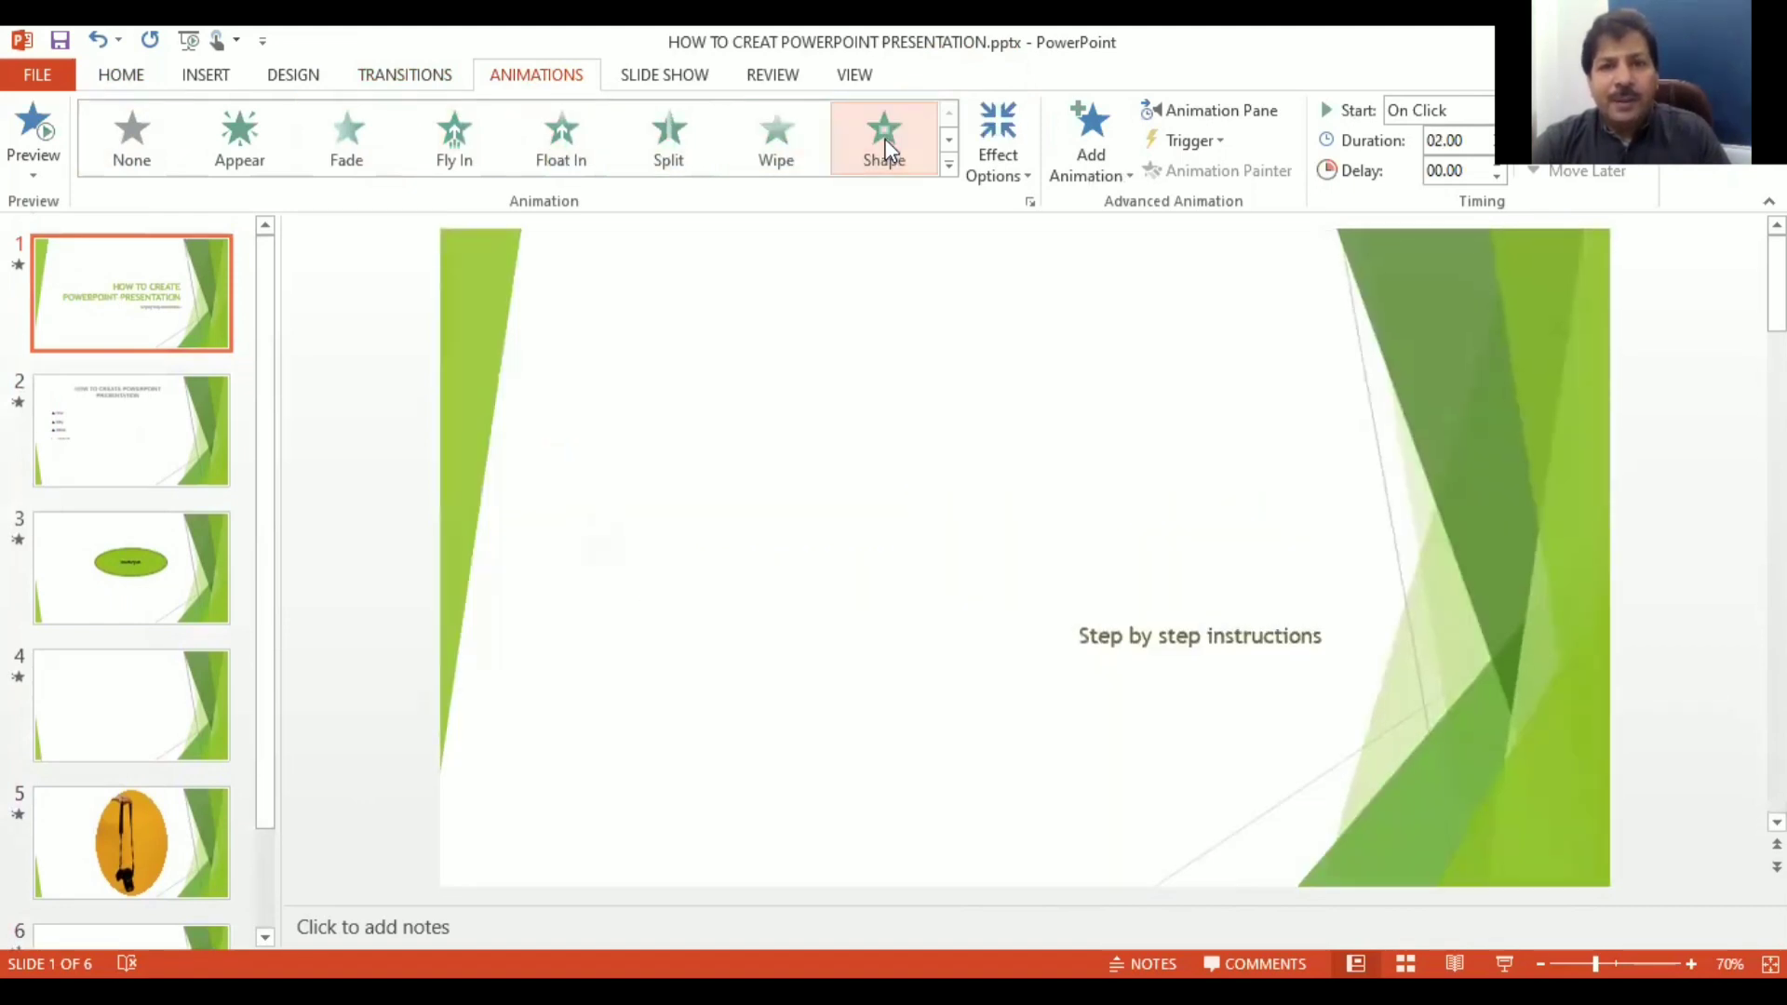
Step: Try Grow & Turn, Random Bars, Wheel, Bounce and Fade on the title, ending with Fly In
click(949, 141)
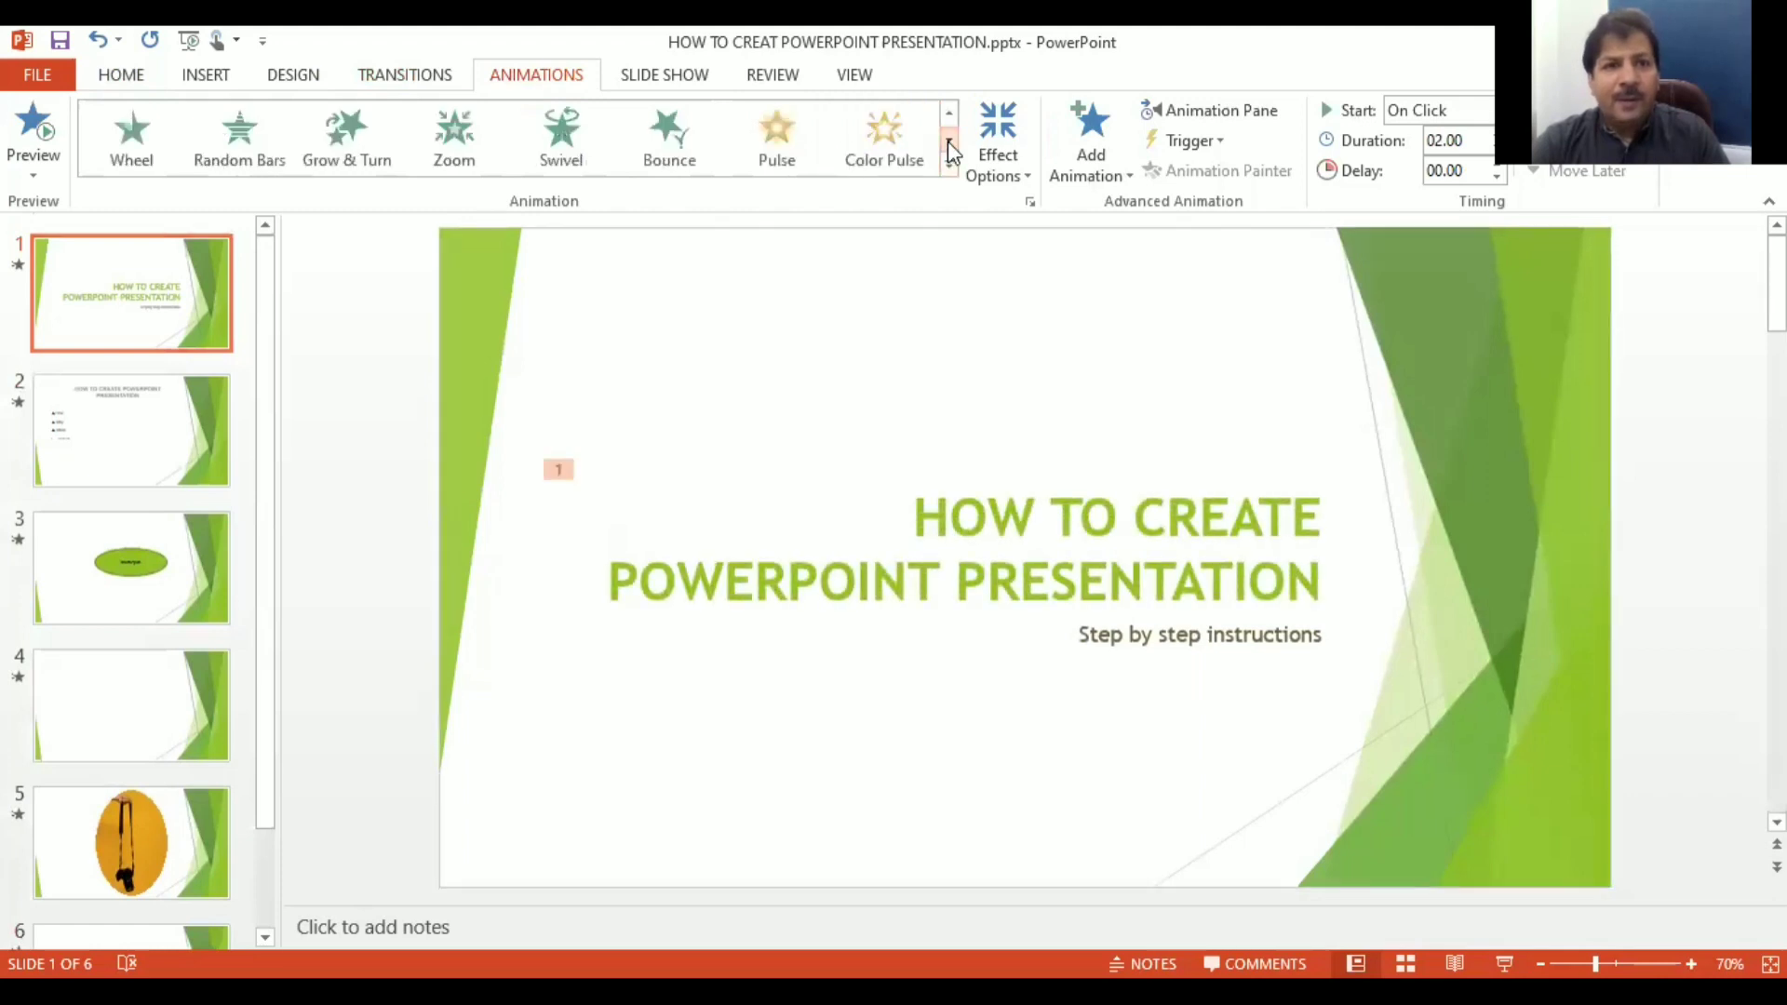
click(354, 126)
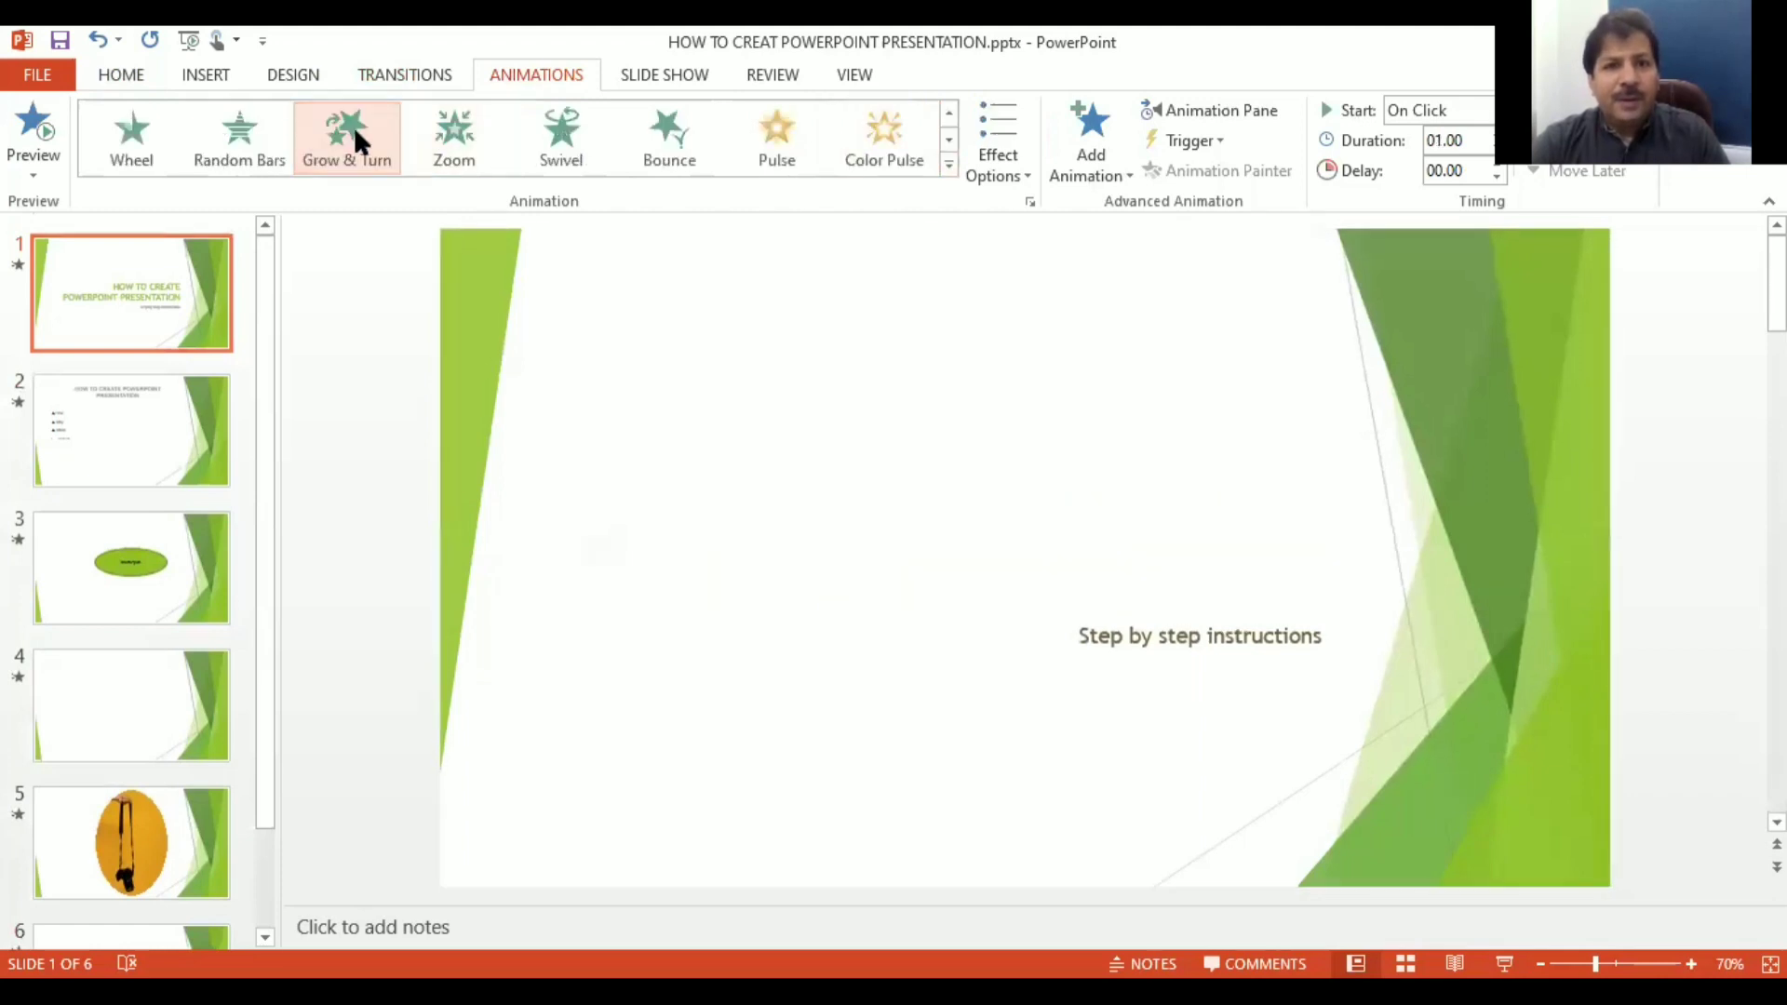
click(248, 126)
click(121, 126)
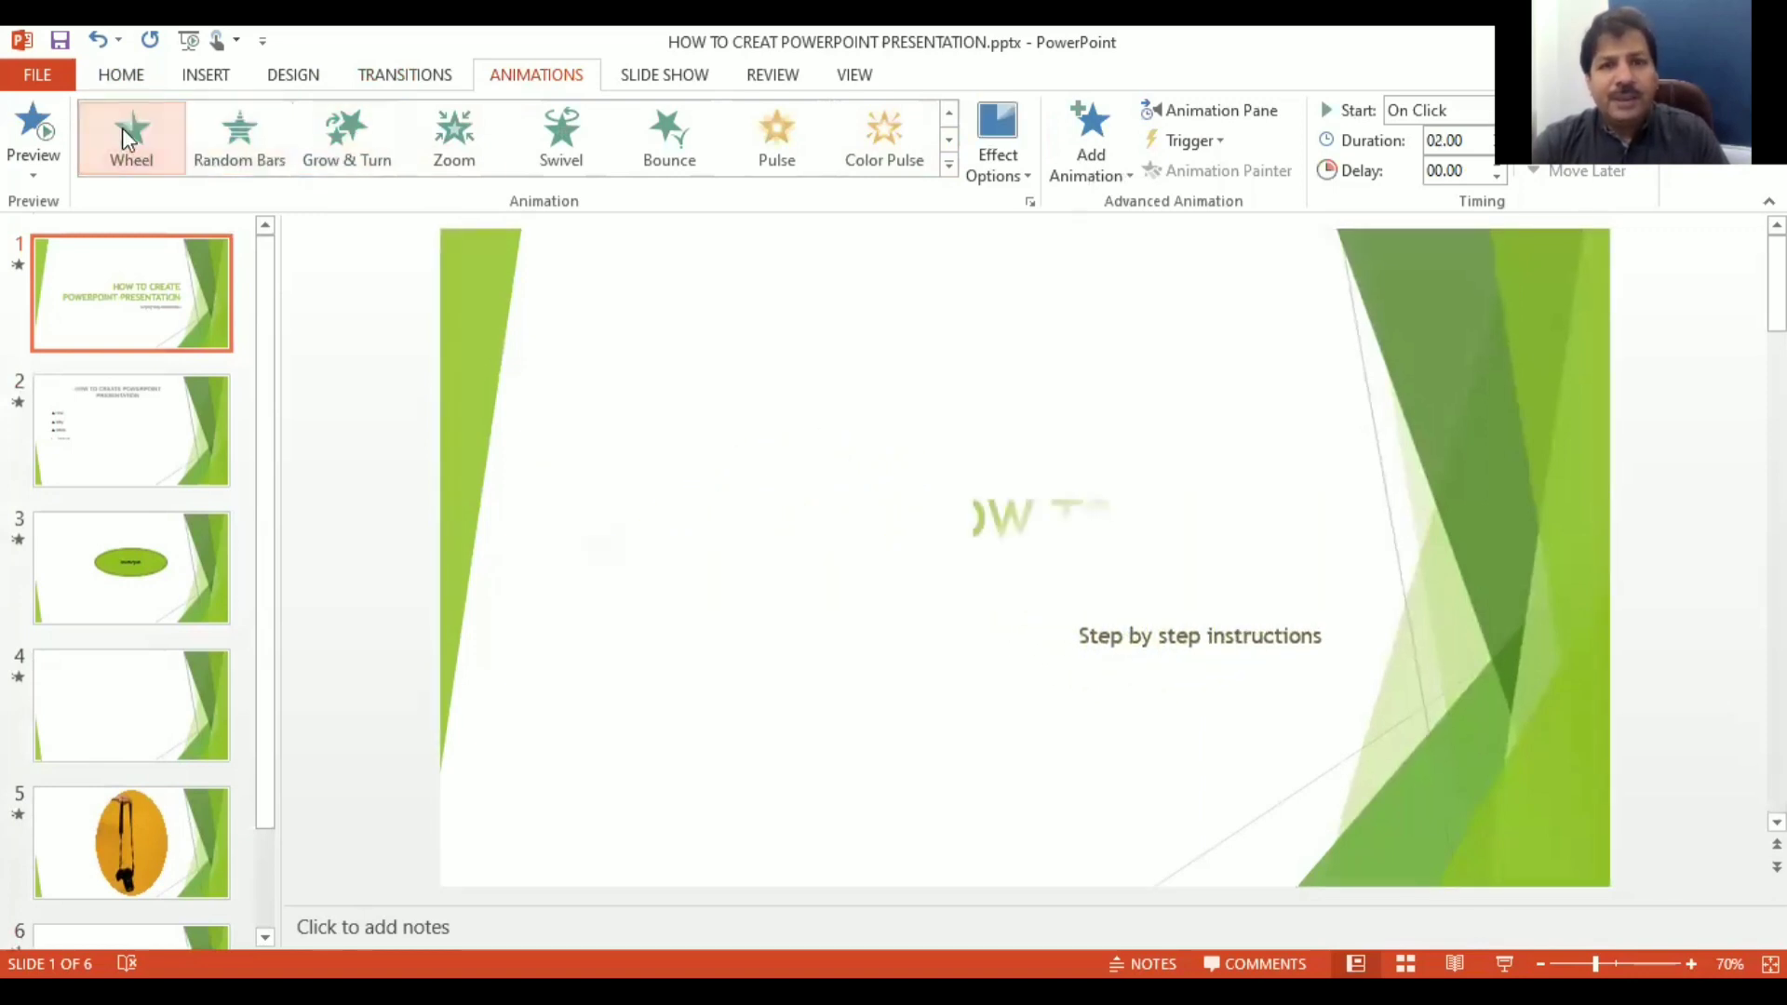
click(664, 136)
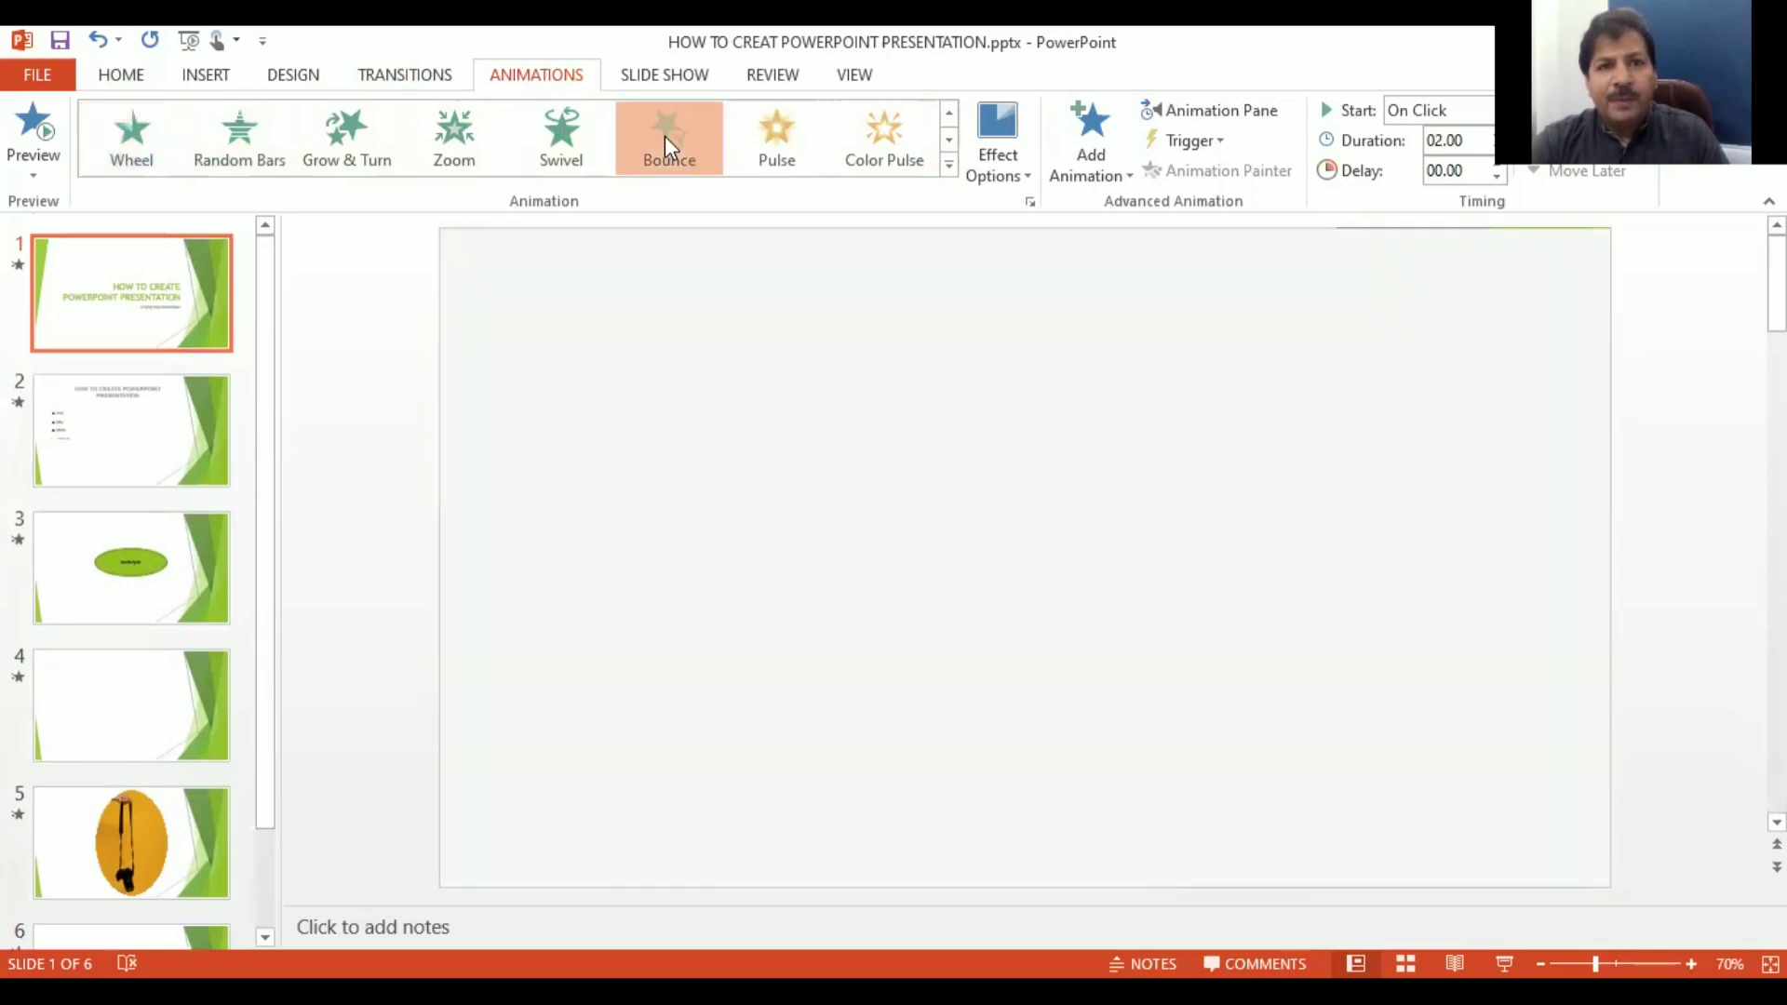
click(950, 116)
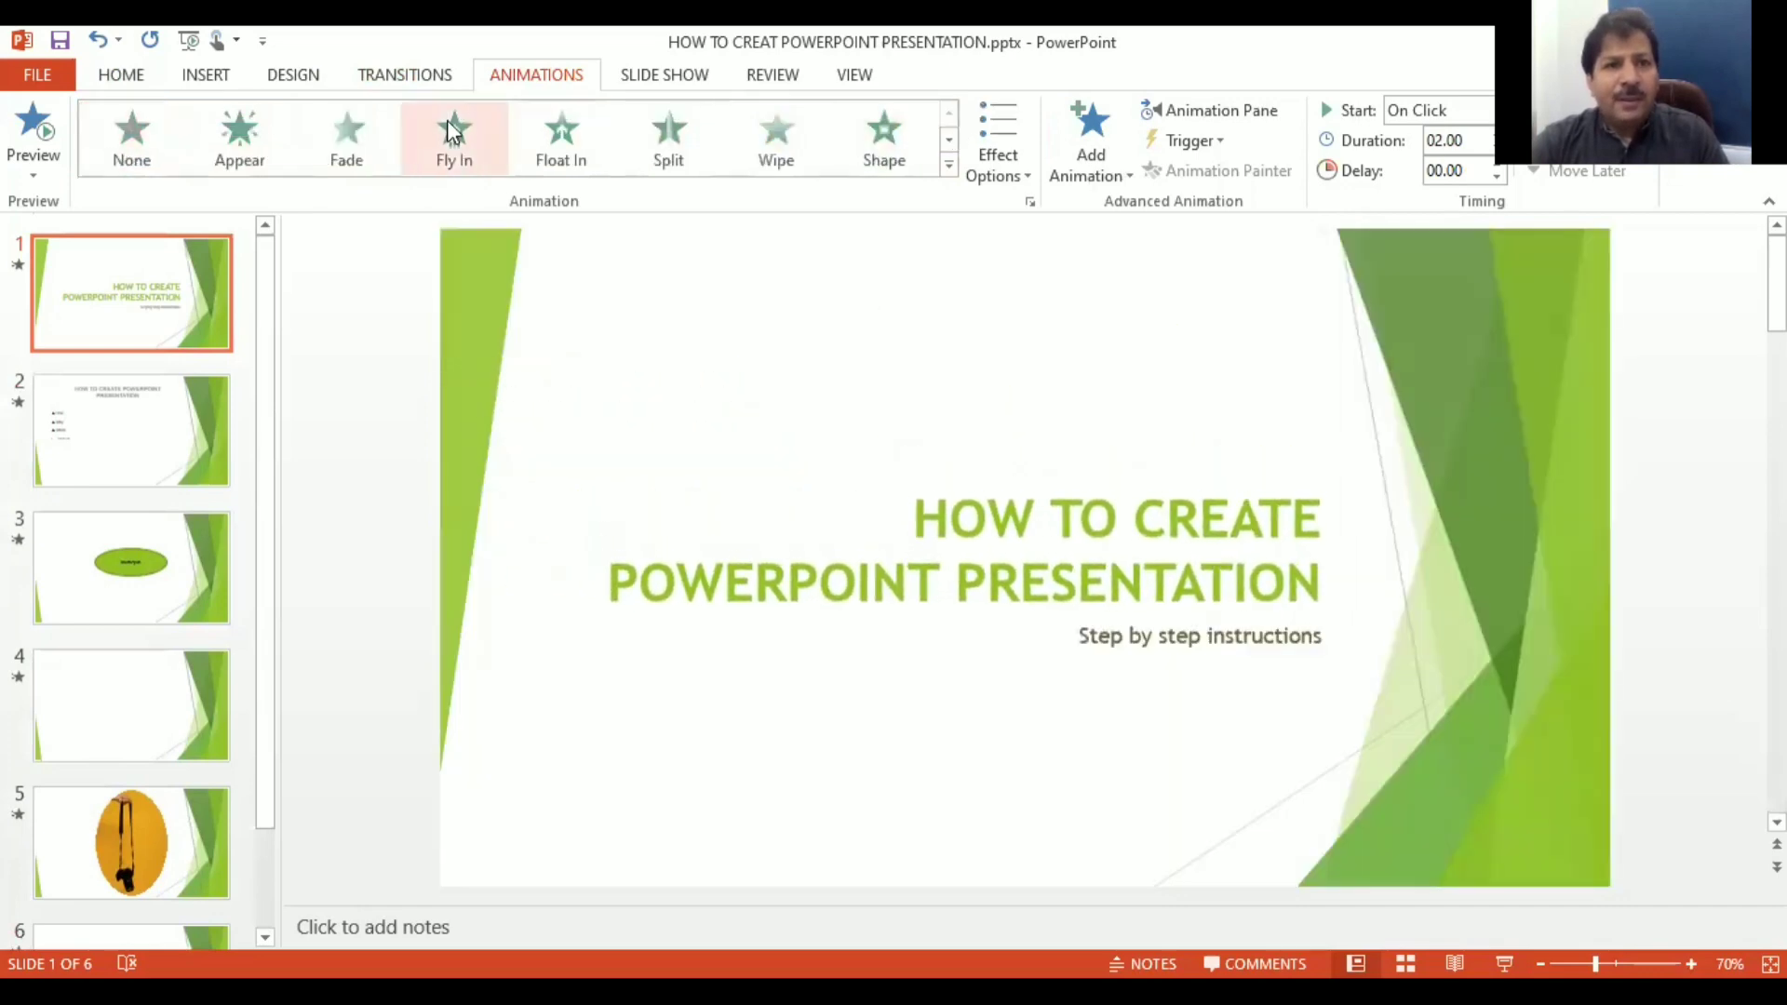
click(350, 132)
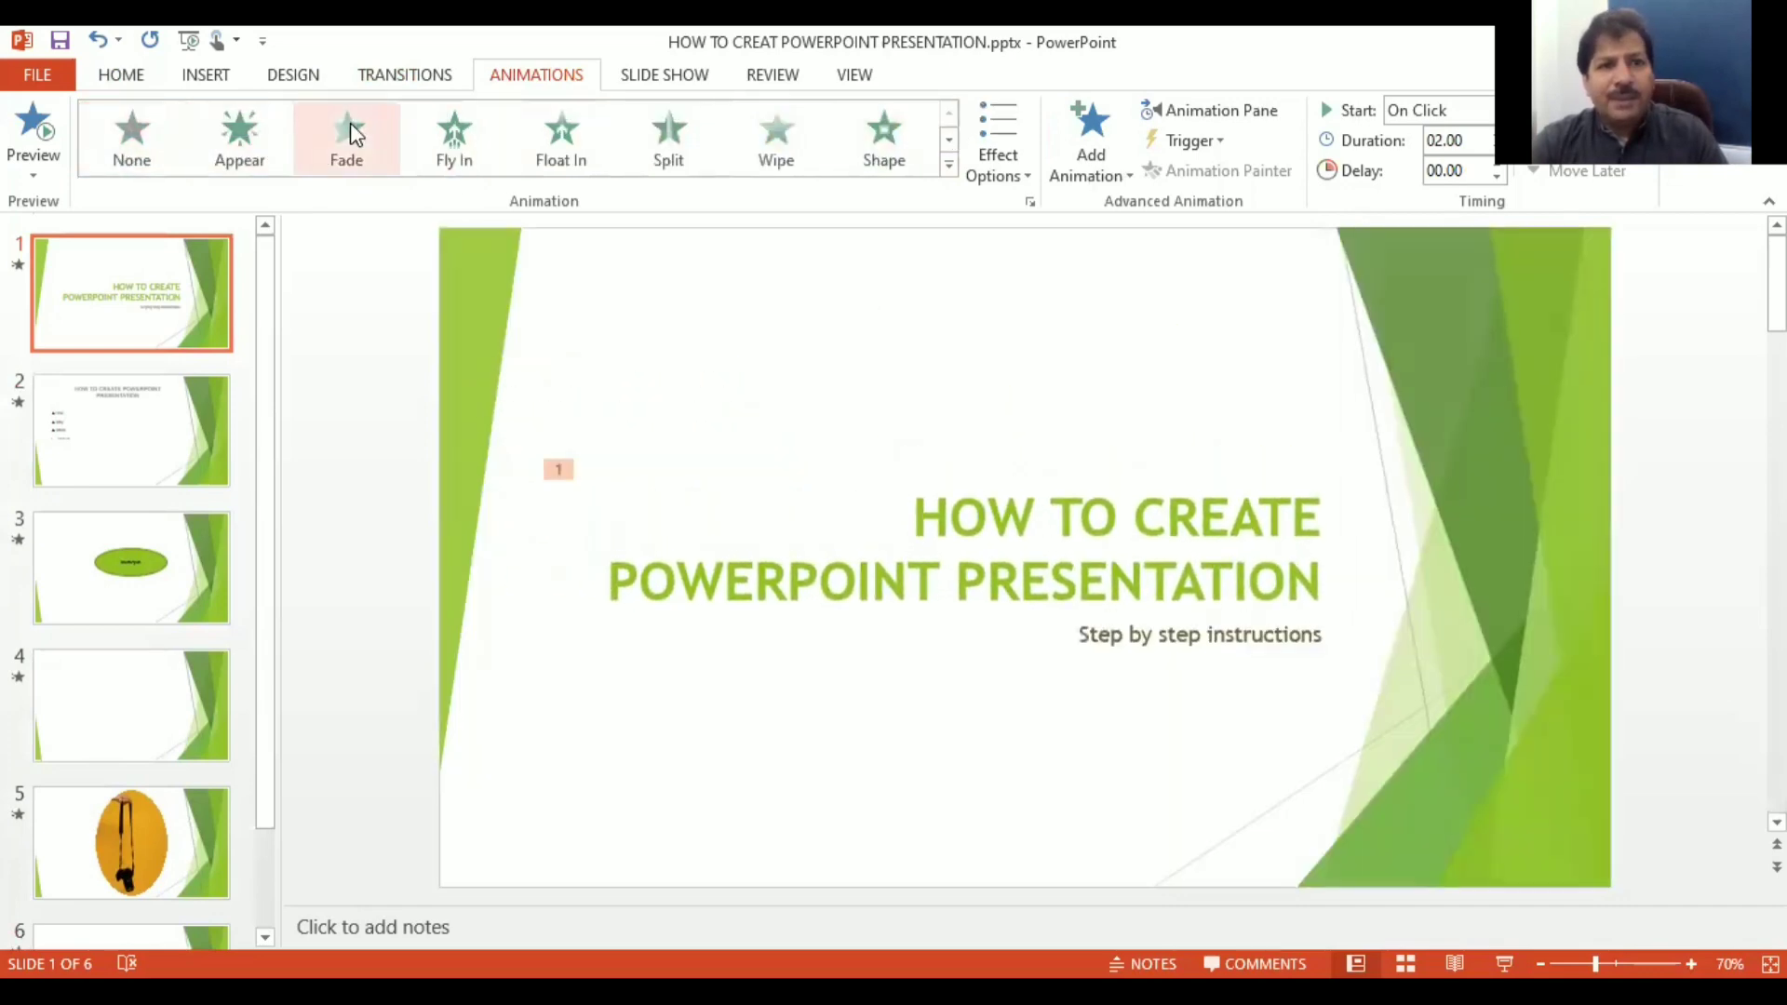
click(440, 136)
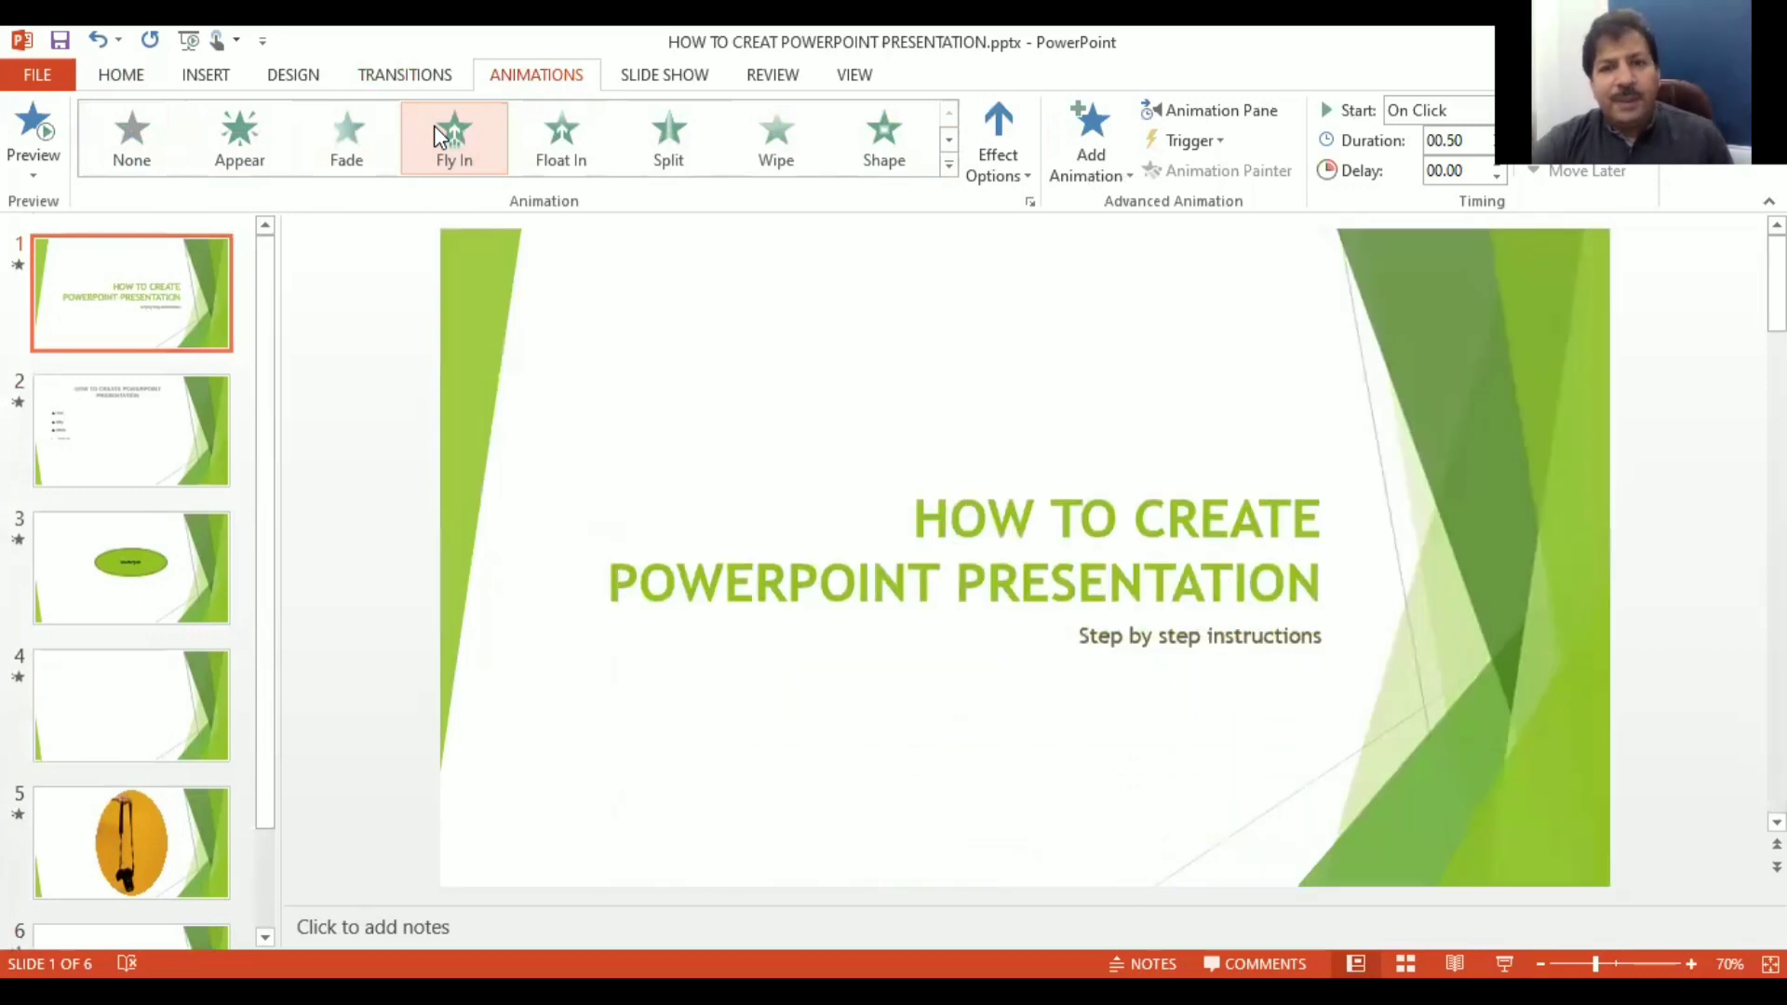
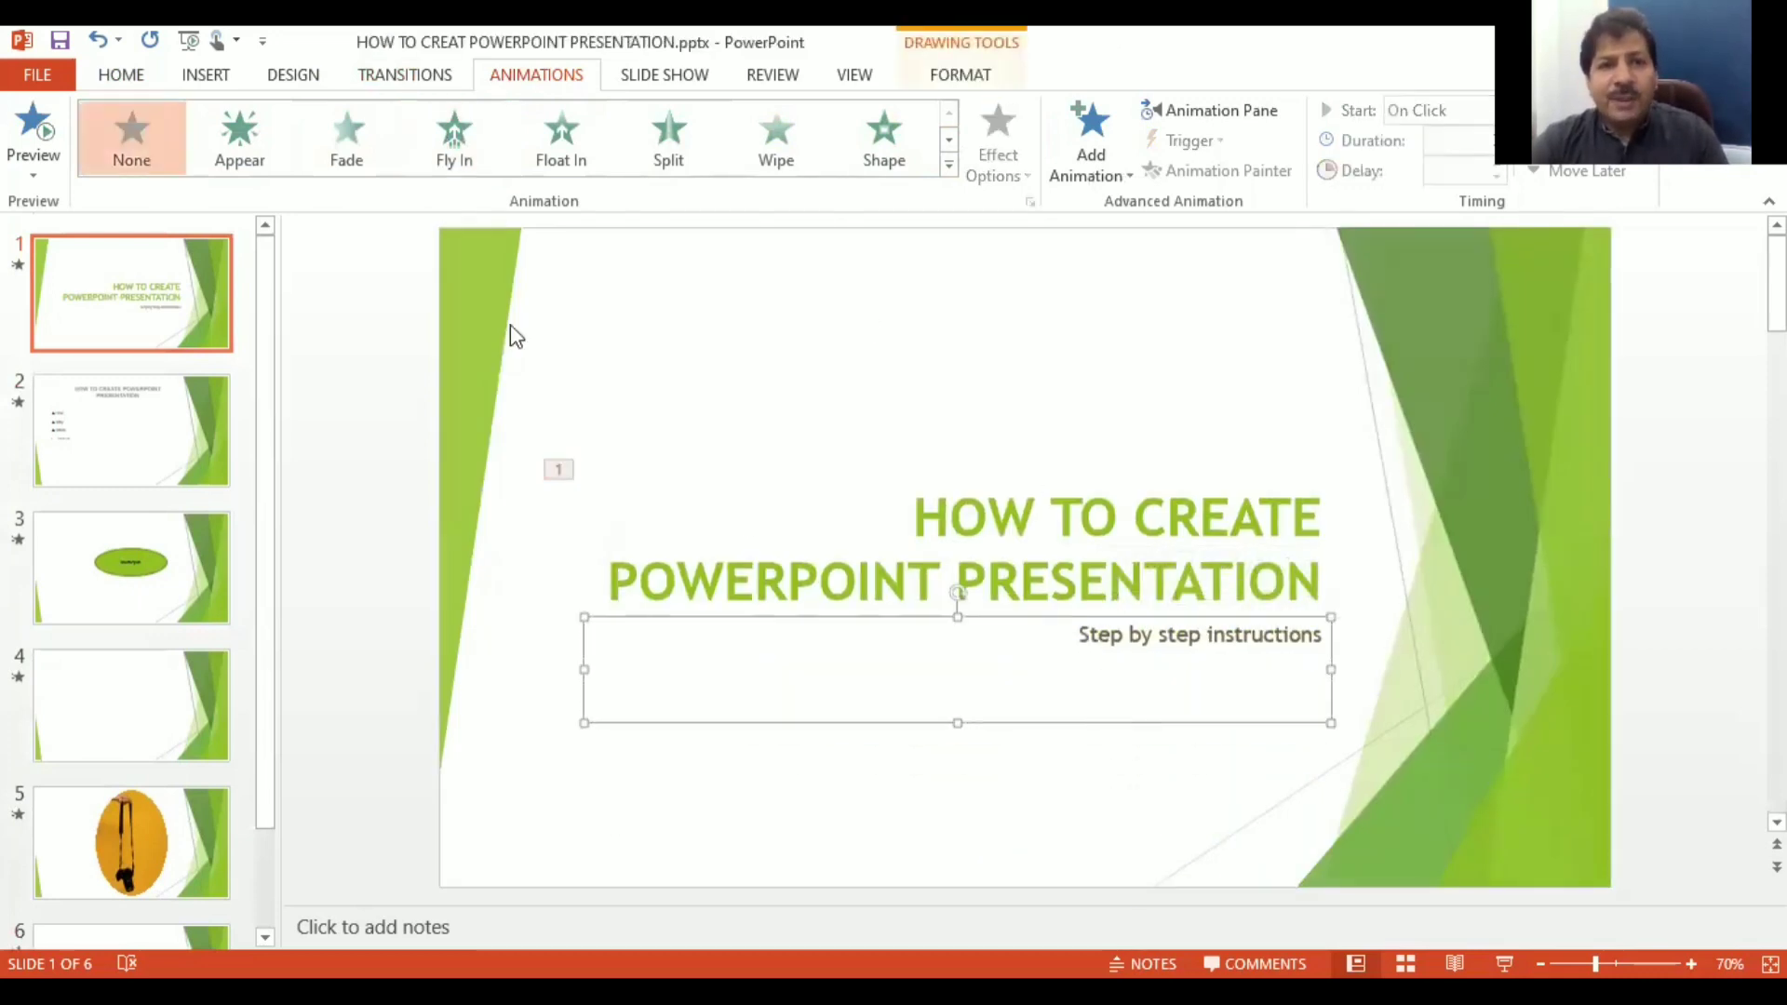
Step: Give the 'Step by step instructions' subtitle Fly In, keep the title On Click at 00.50, then open slide 2
click(448, 147)
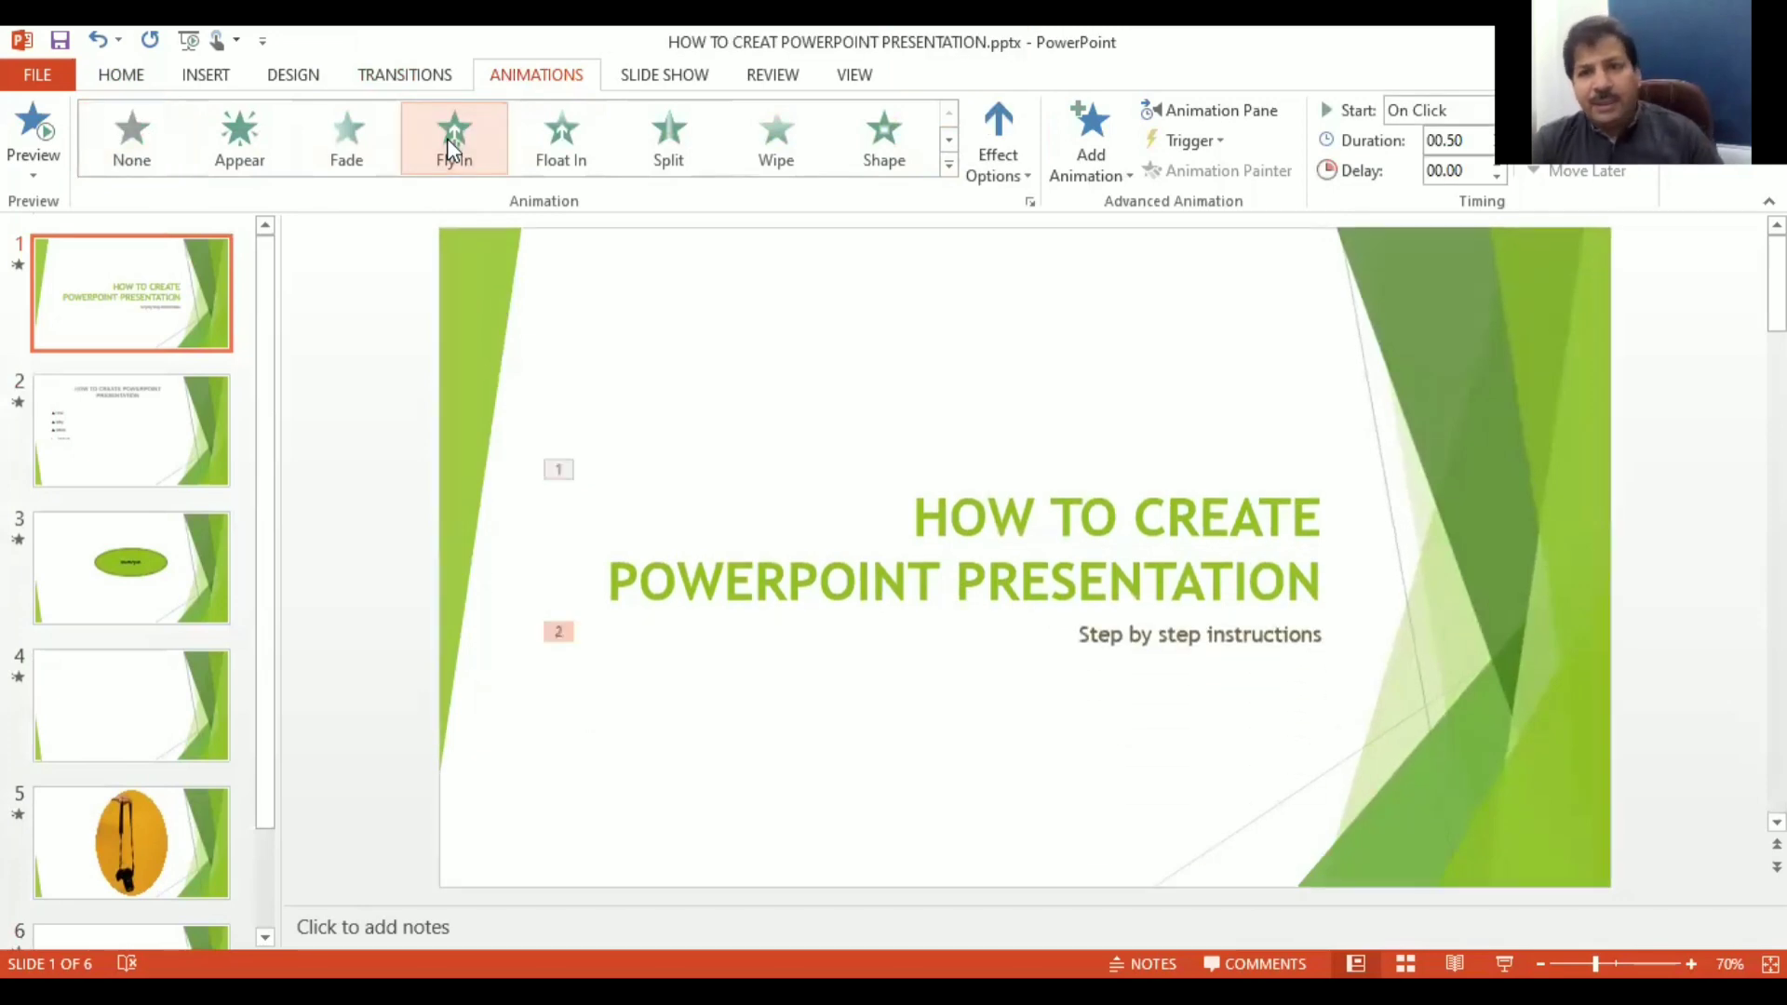
click(1171, 472)
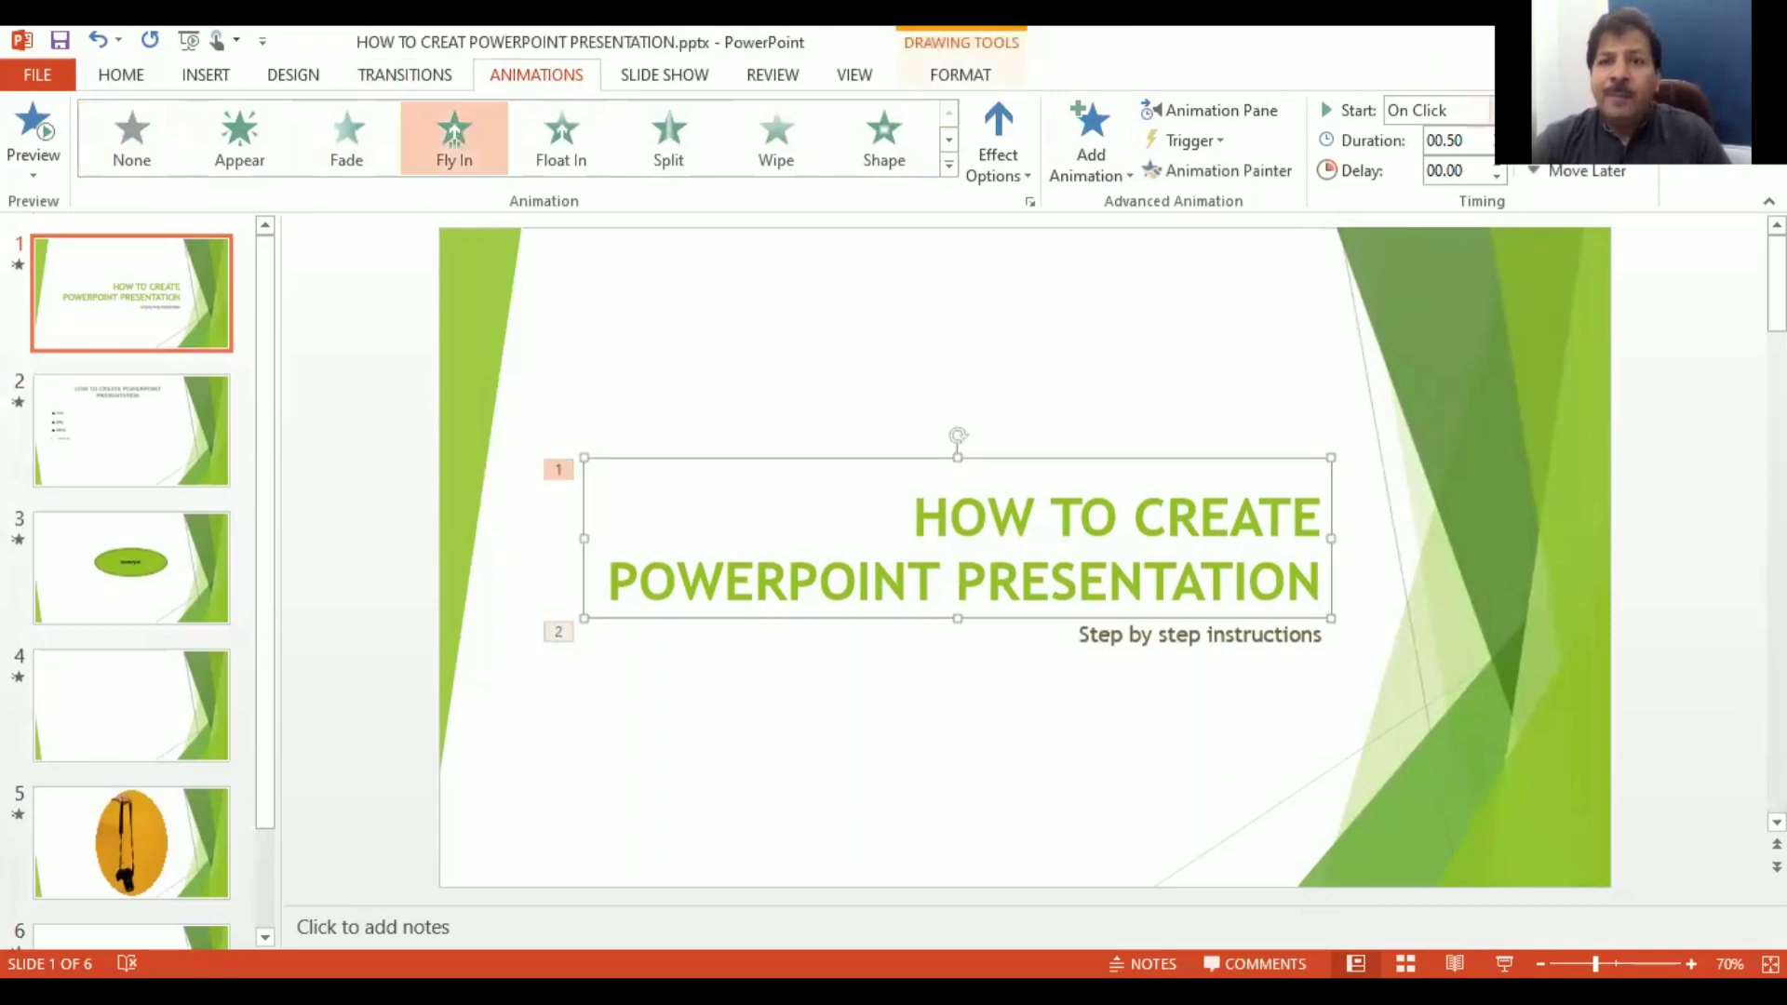
click(1487, 110)
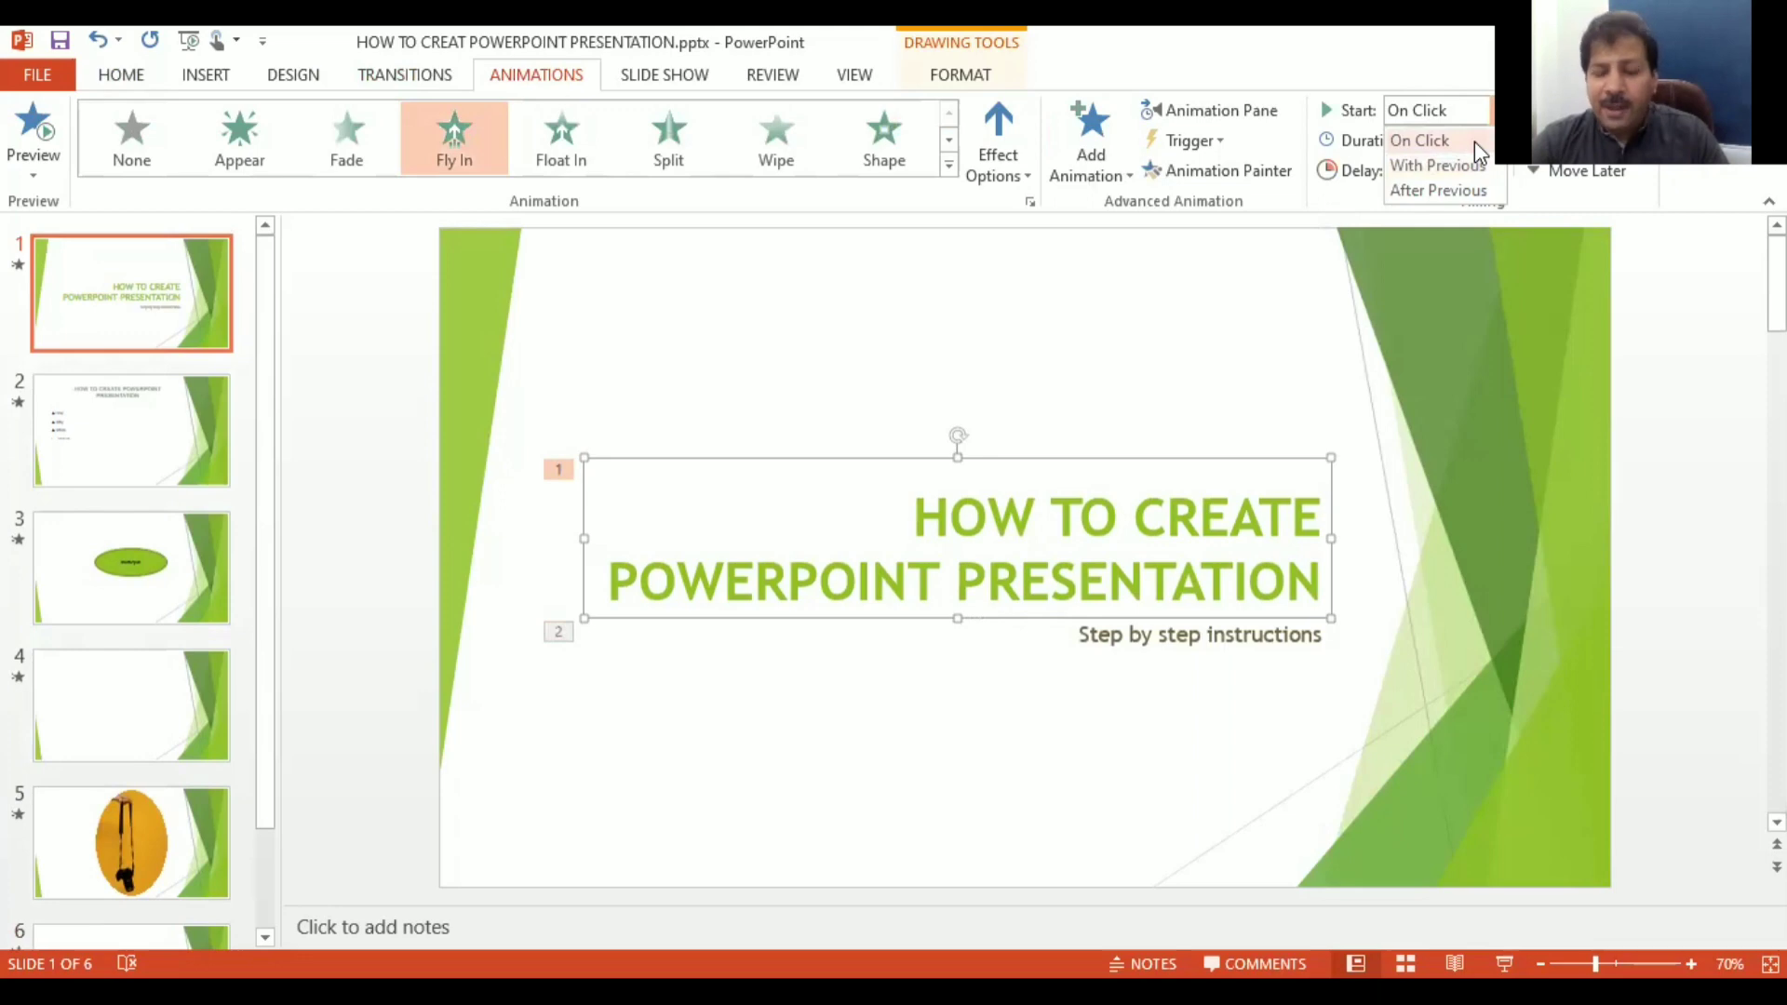
click(1474, 141)
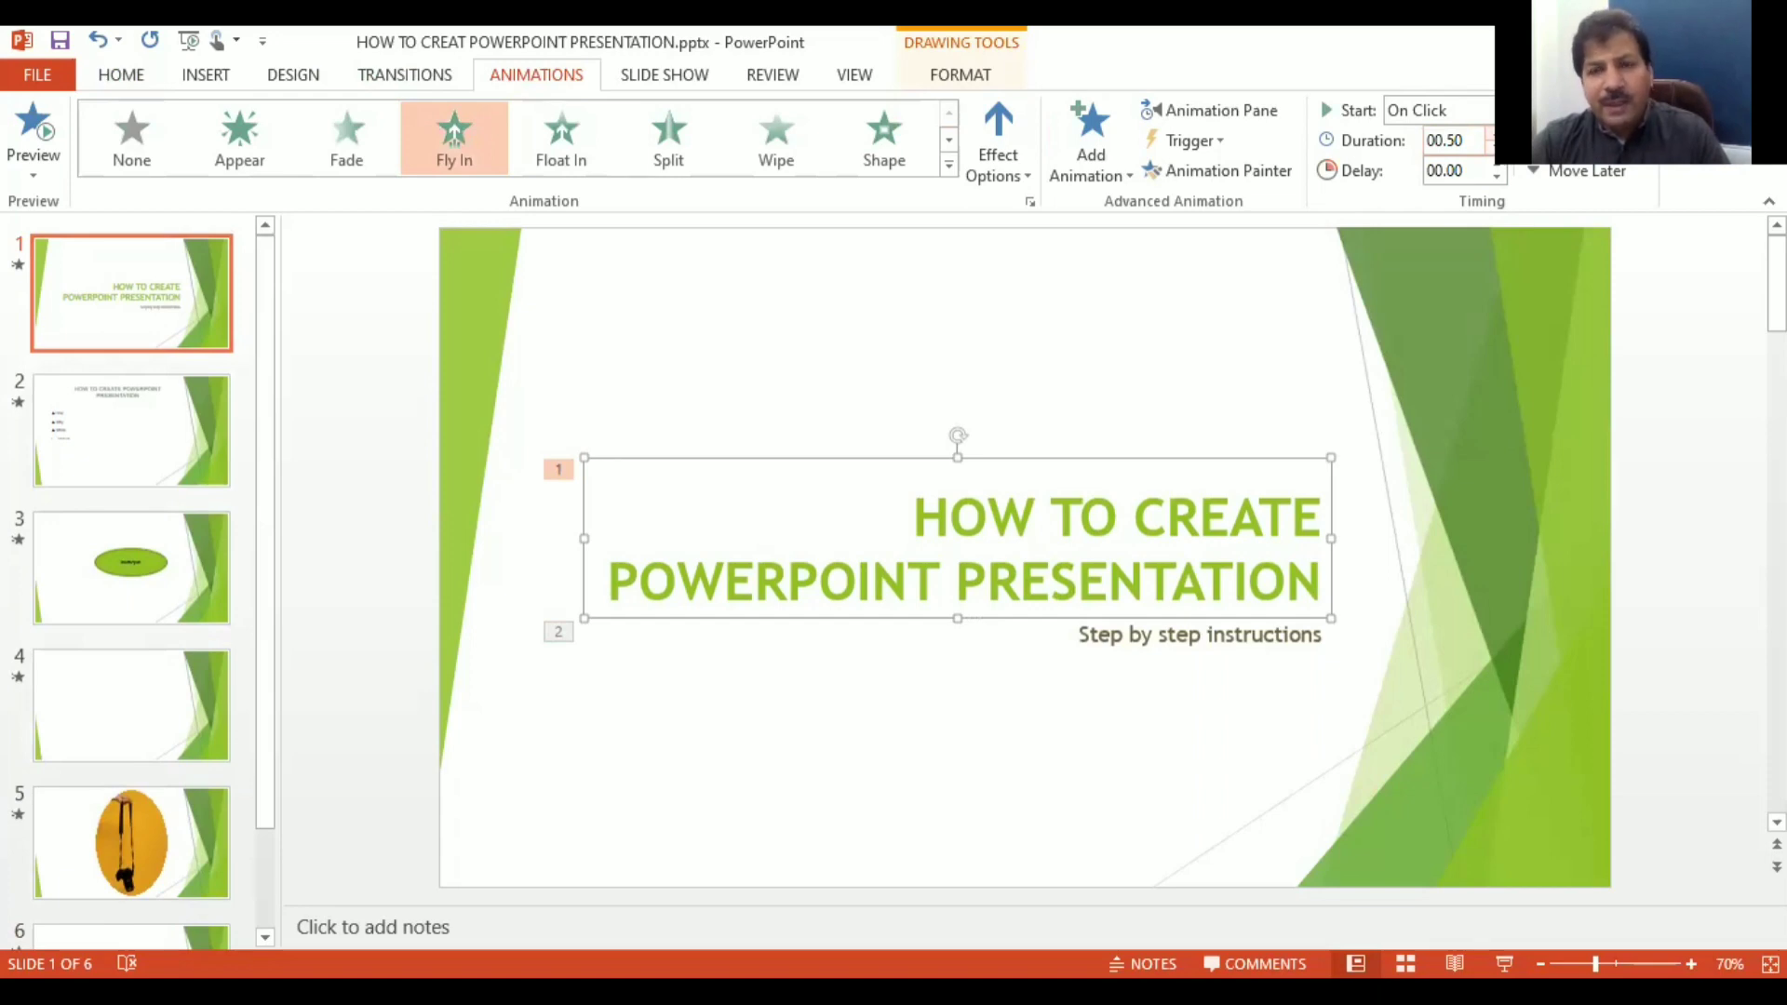
click(1494, 156)
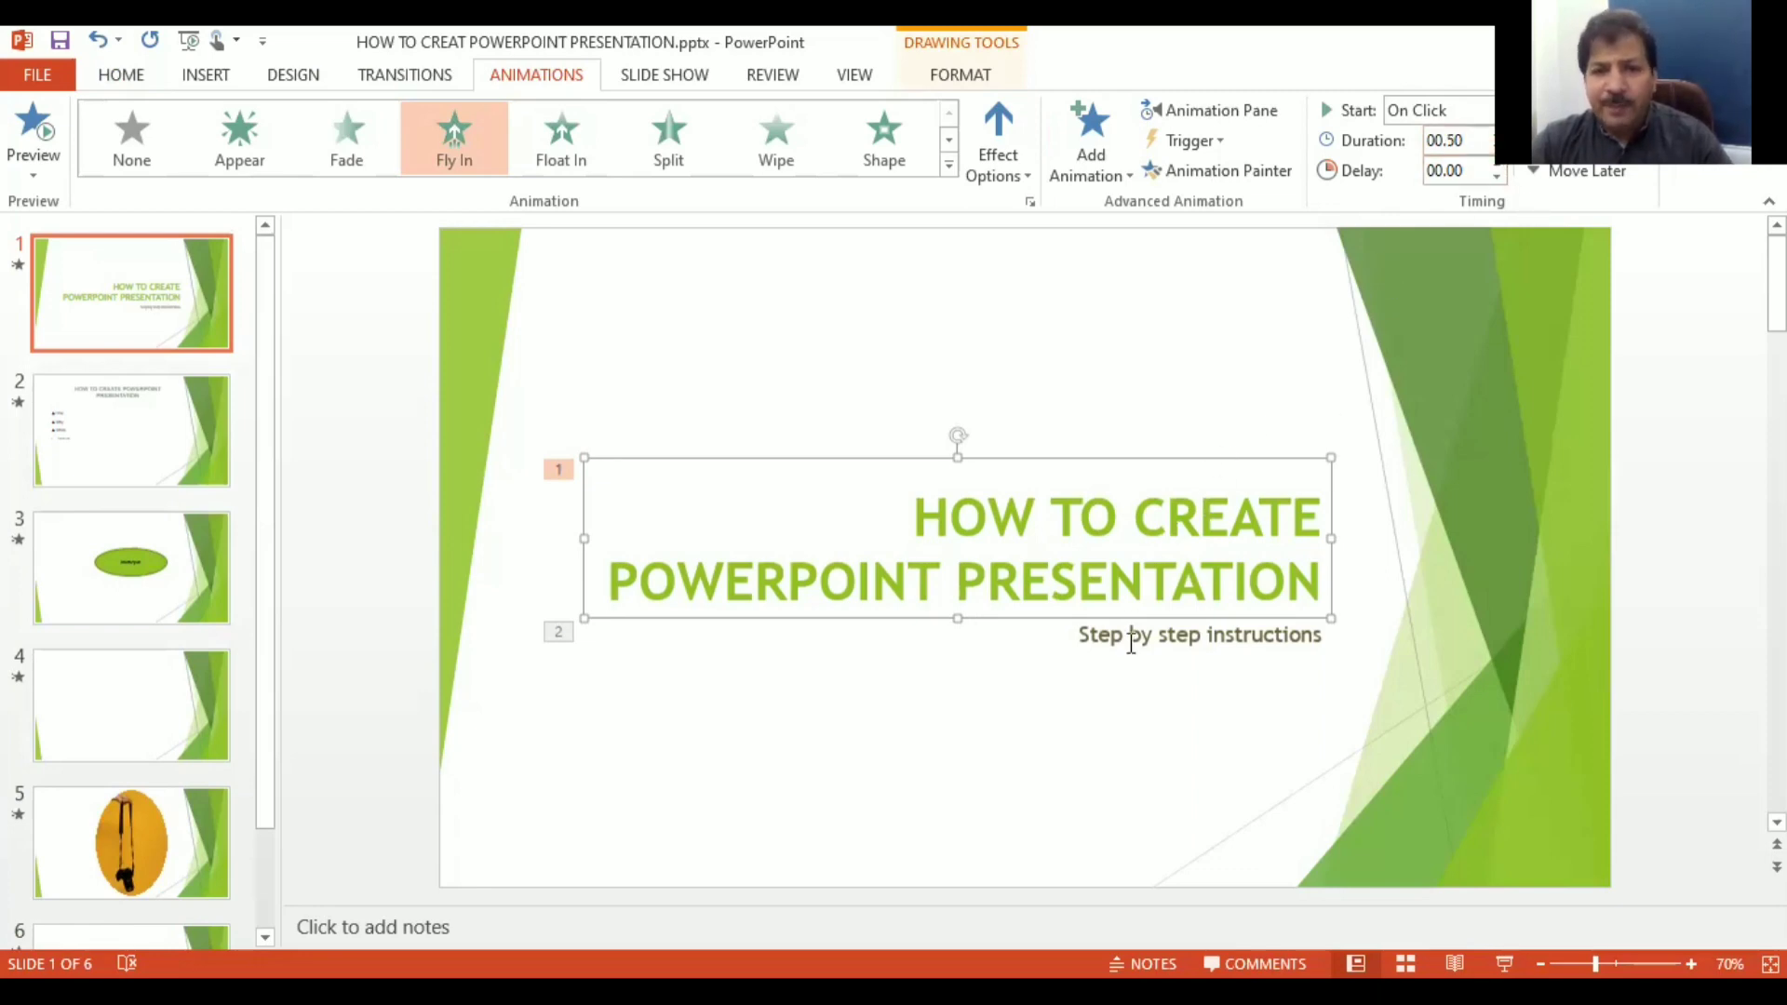
click(160, 438)
Step: Apply the Fly In entrance animation to the slide 2 title
click(790, 300)
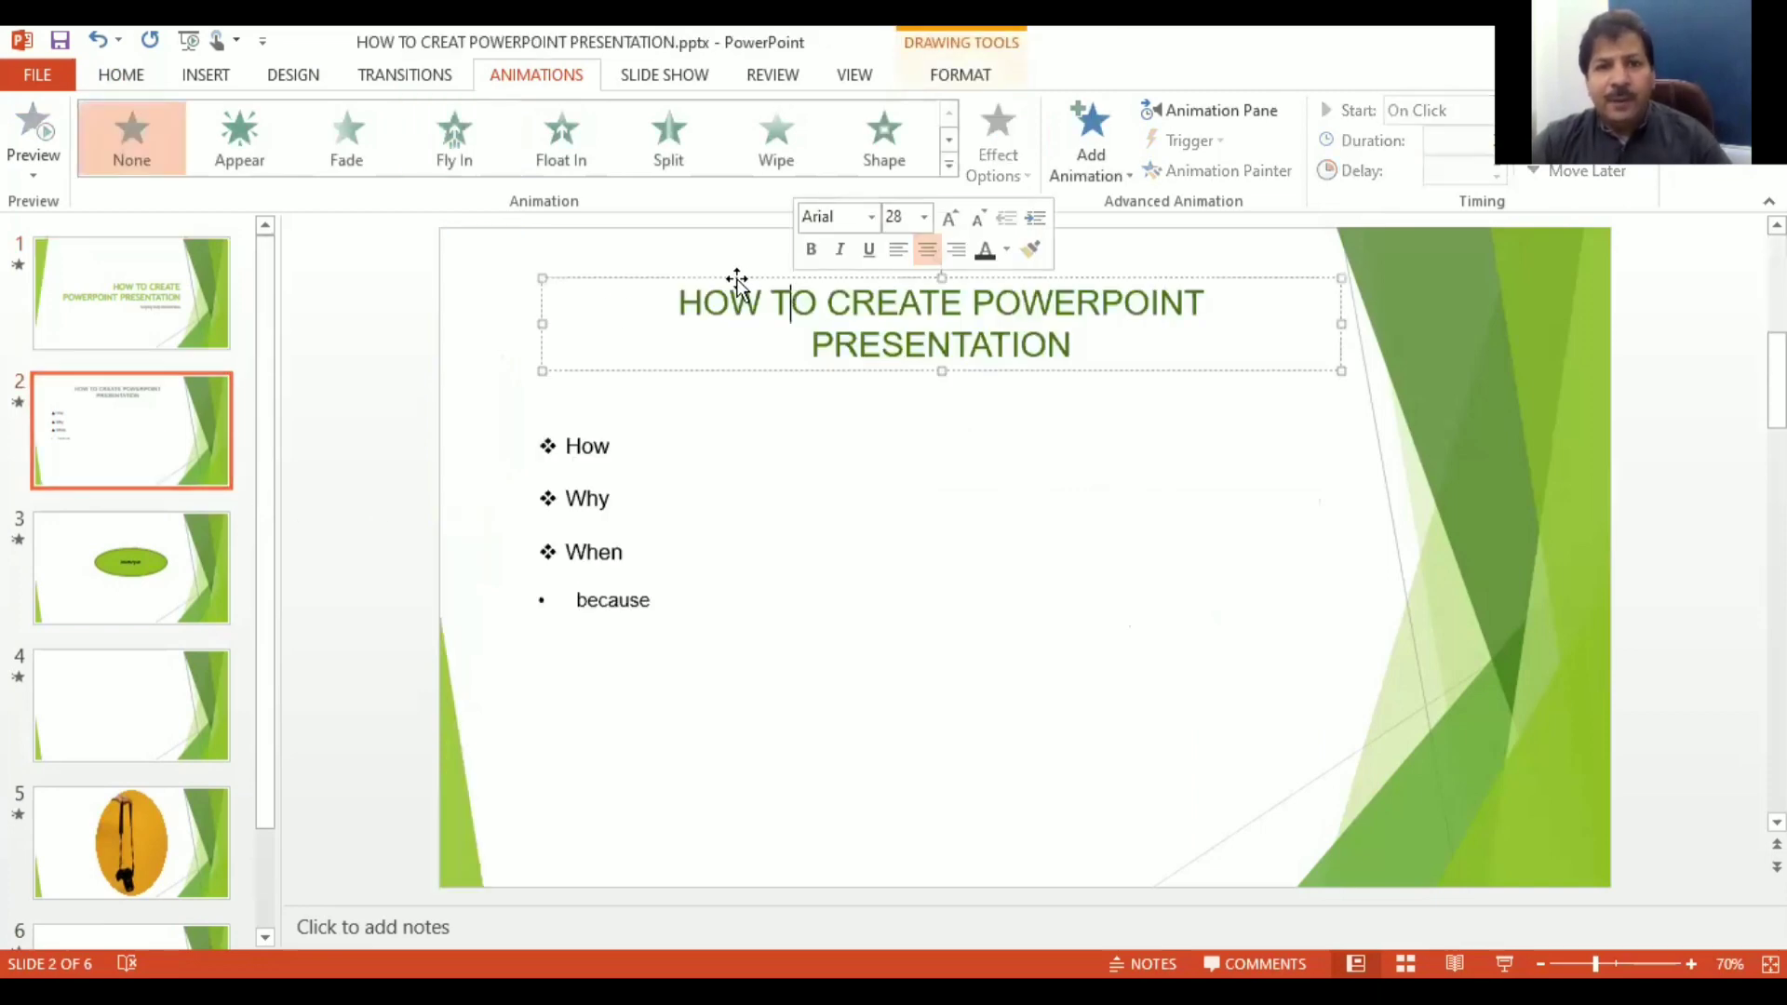
click(736, 279)
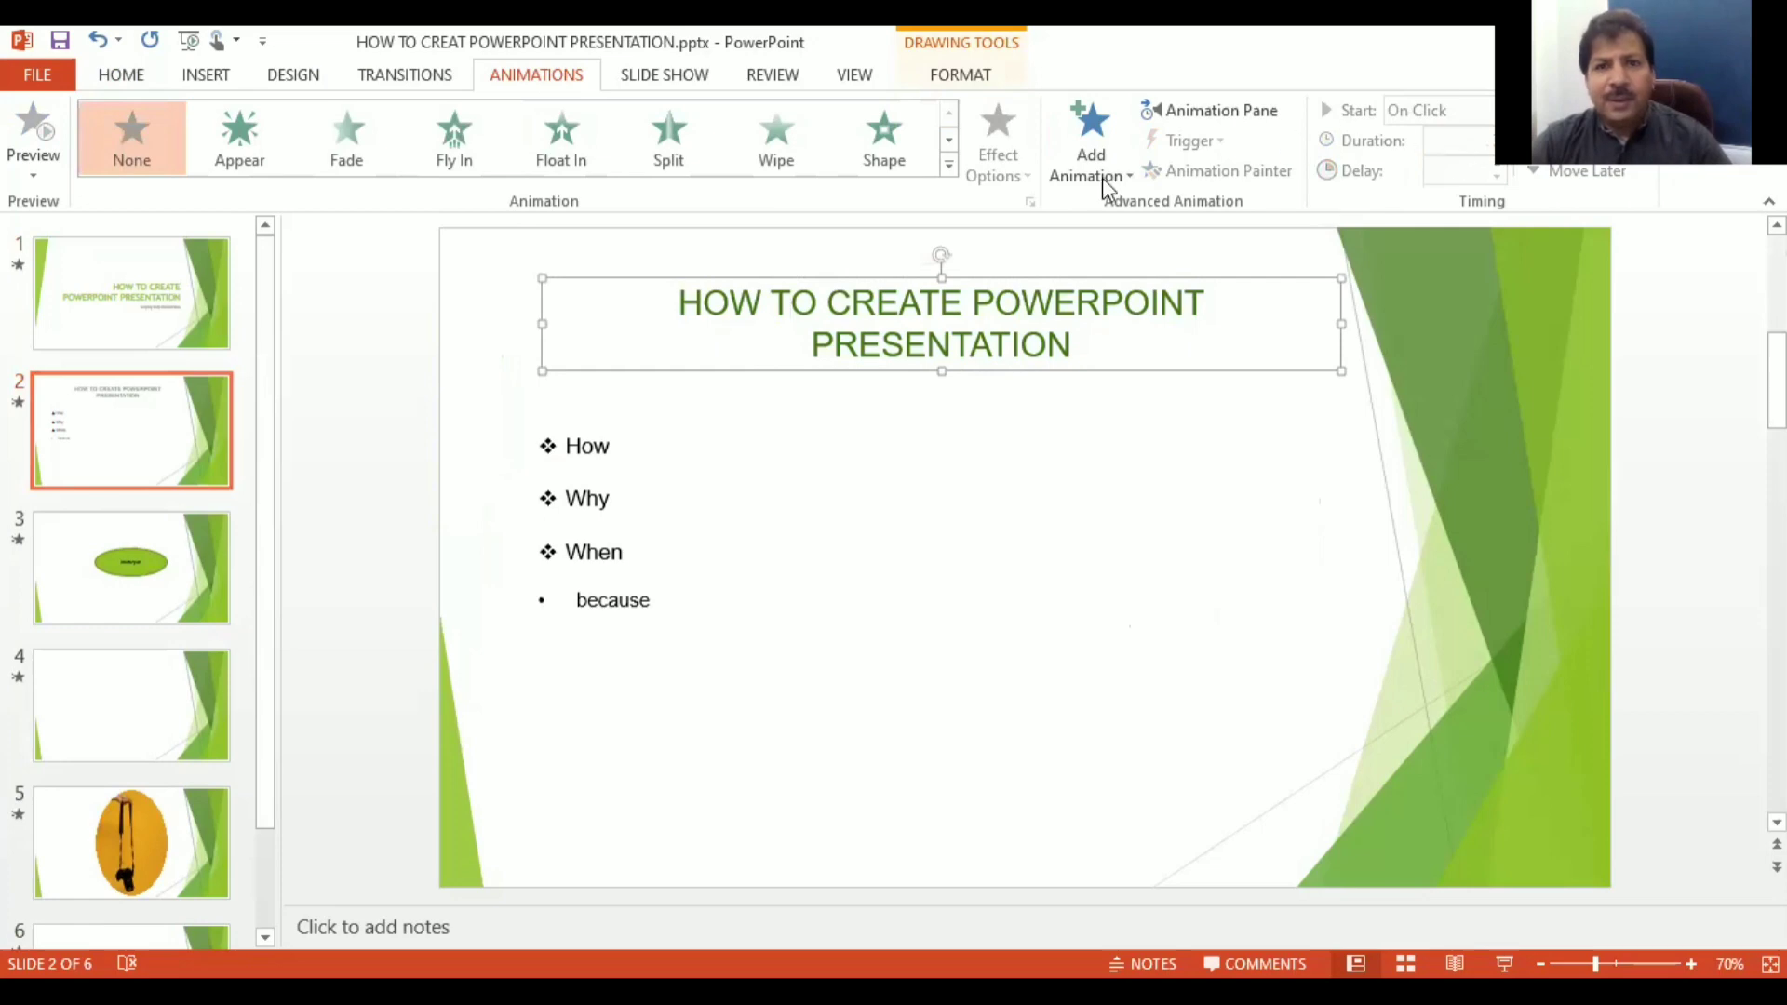
click(700, 302)
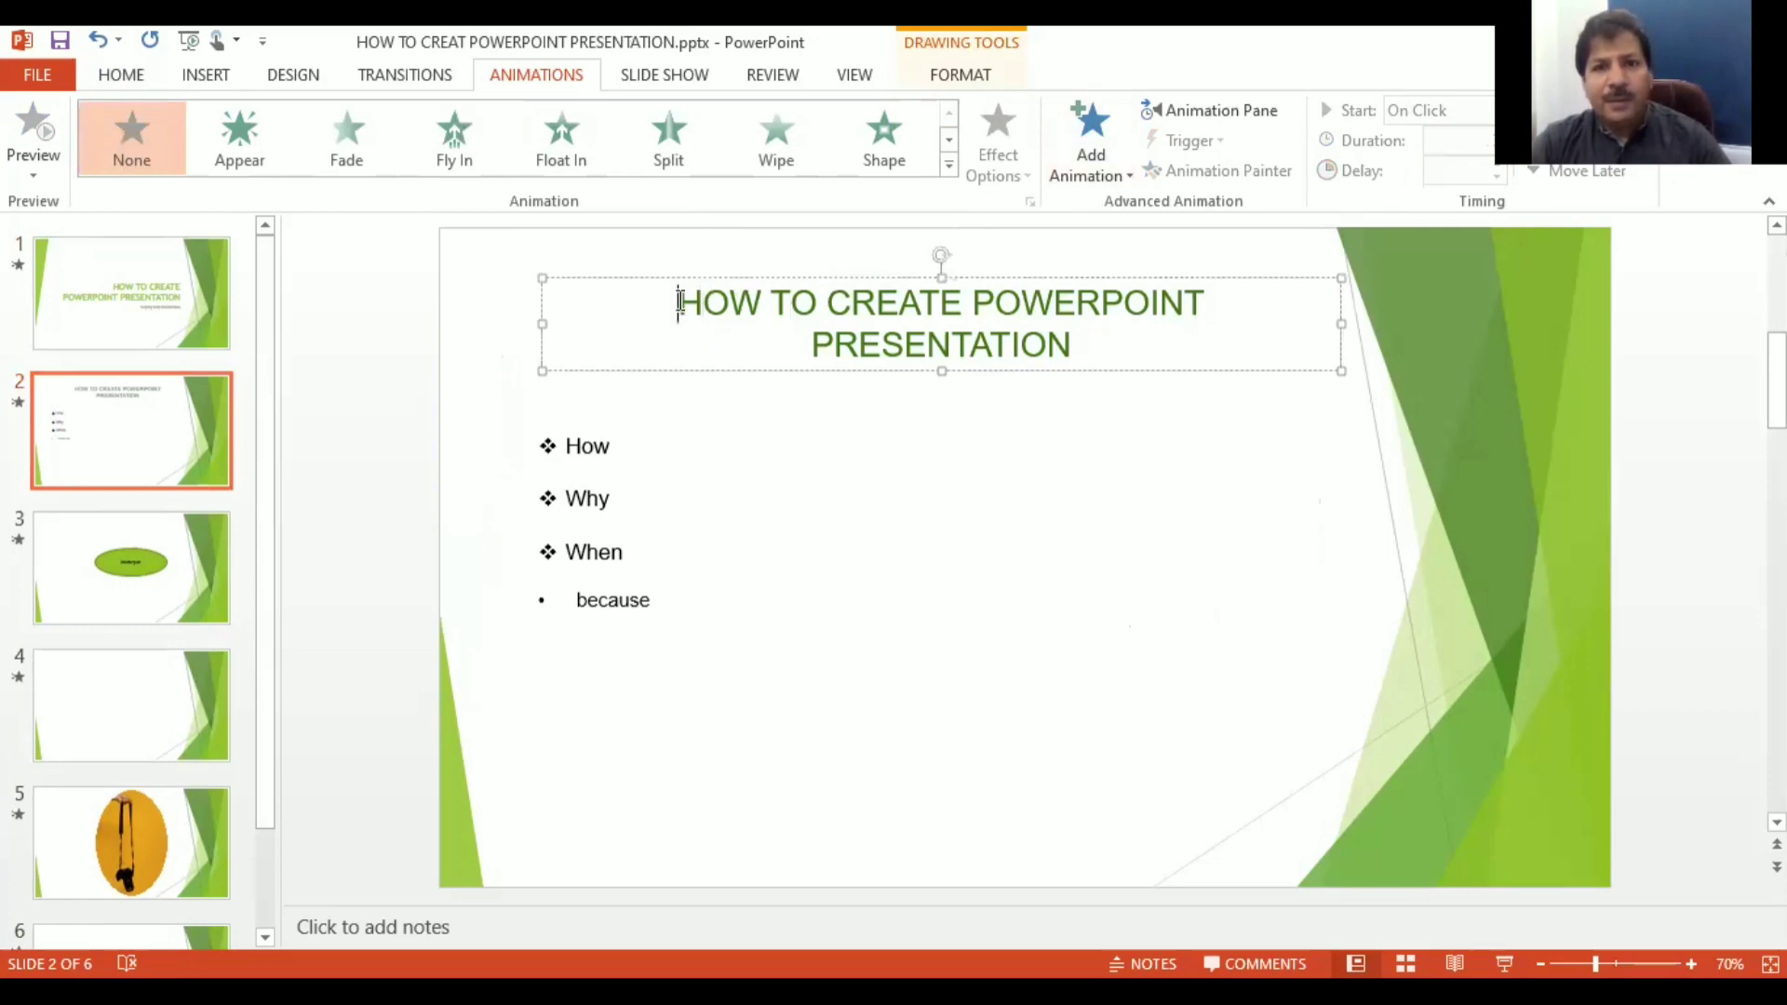
drag(678, 302, 1286, 343)
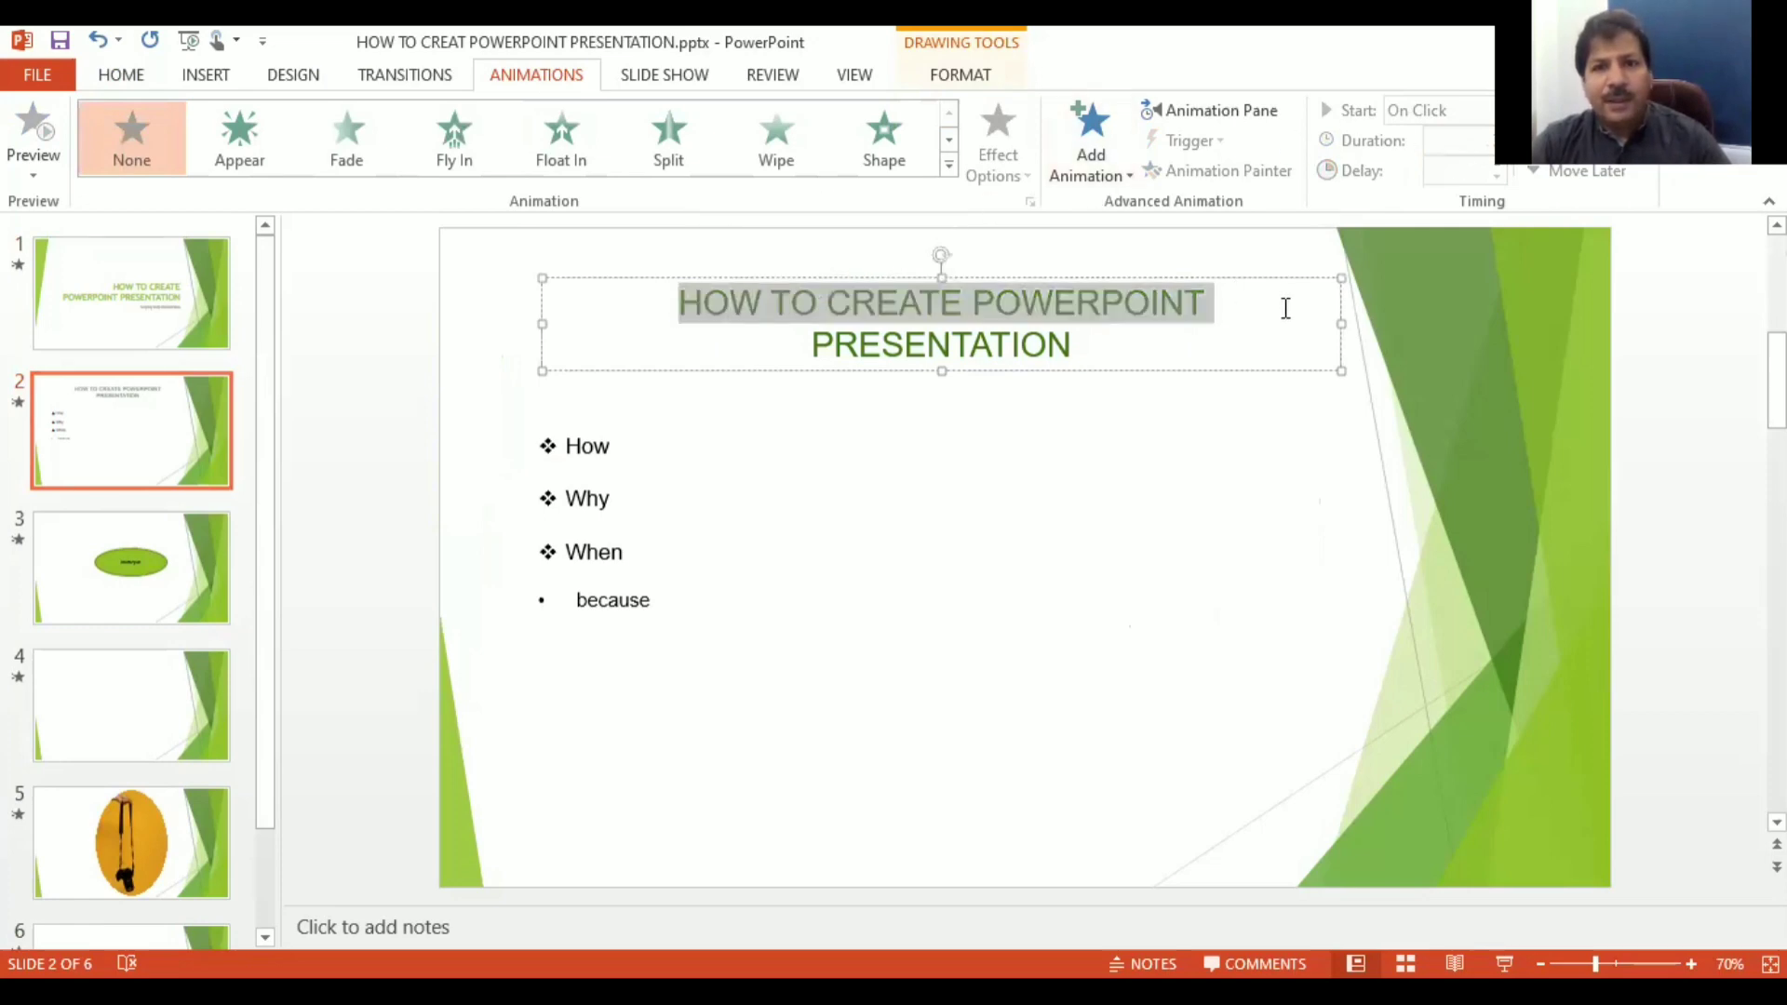
click(466, 152)
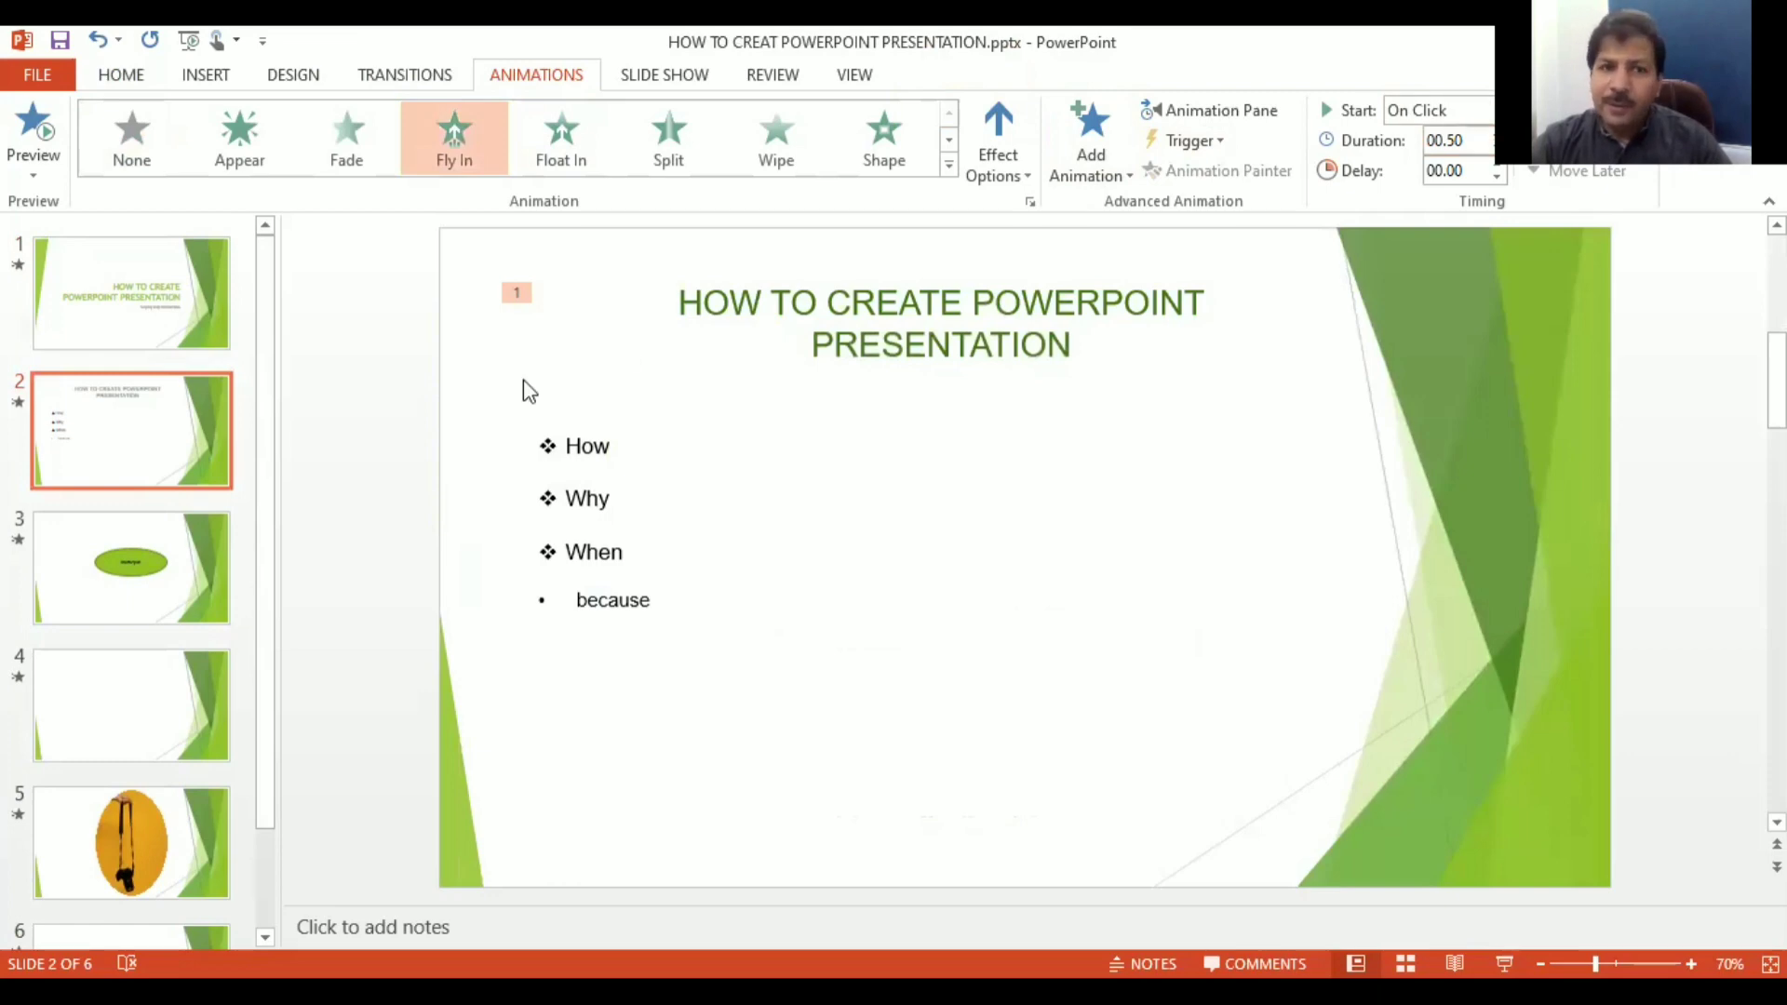
Step: Make the How, Why, When and because bullet lines fly in, redoing the animation on the selected lines
click(570, 427)
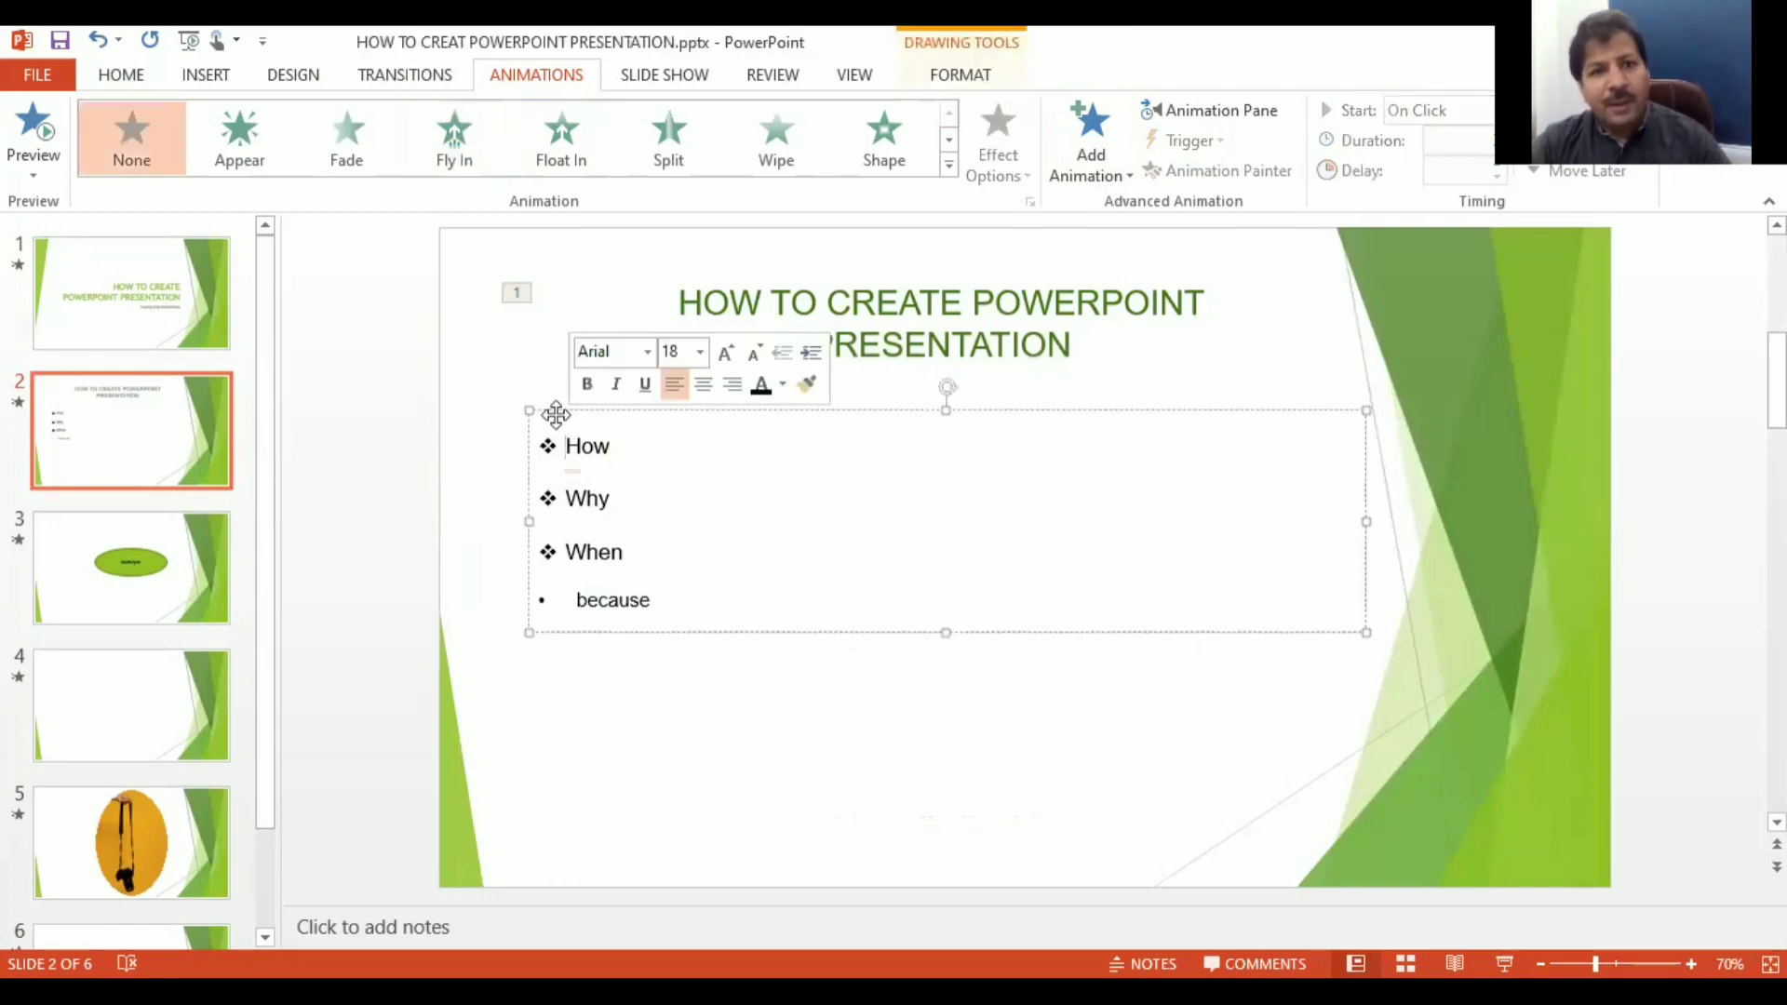
click(553, 410)
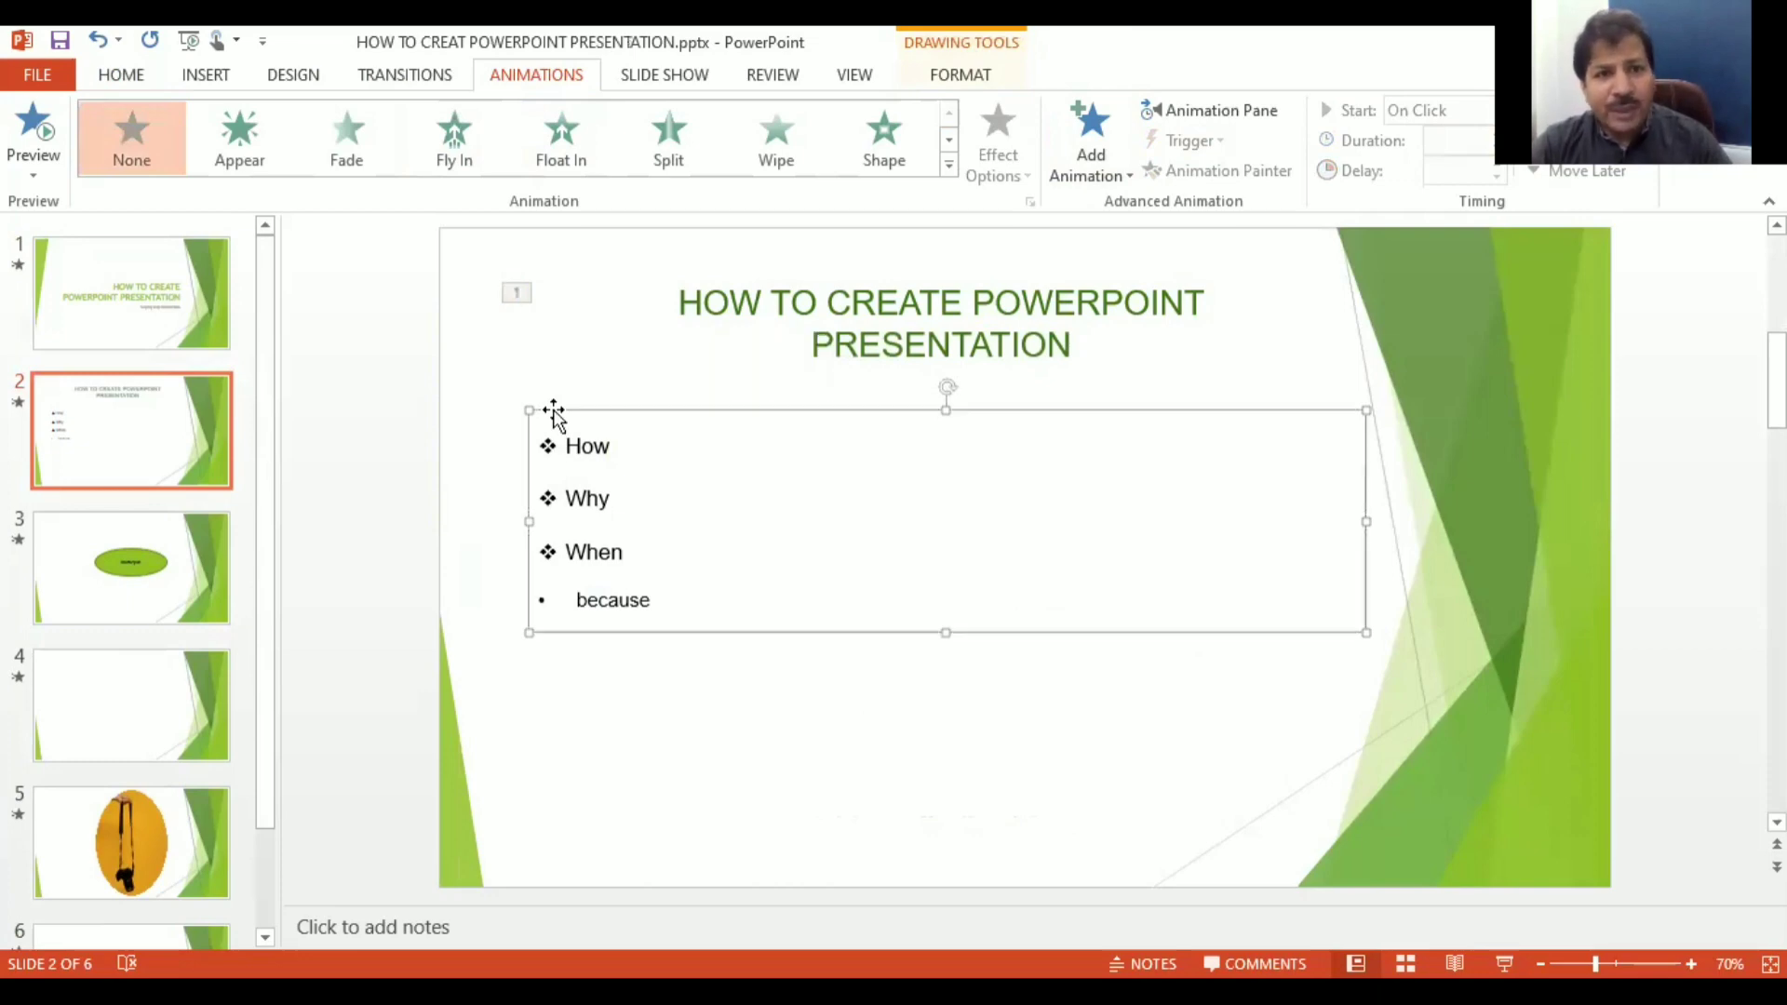
click(465, 174)
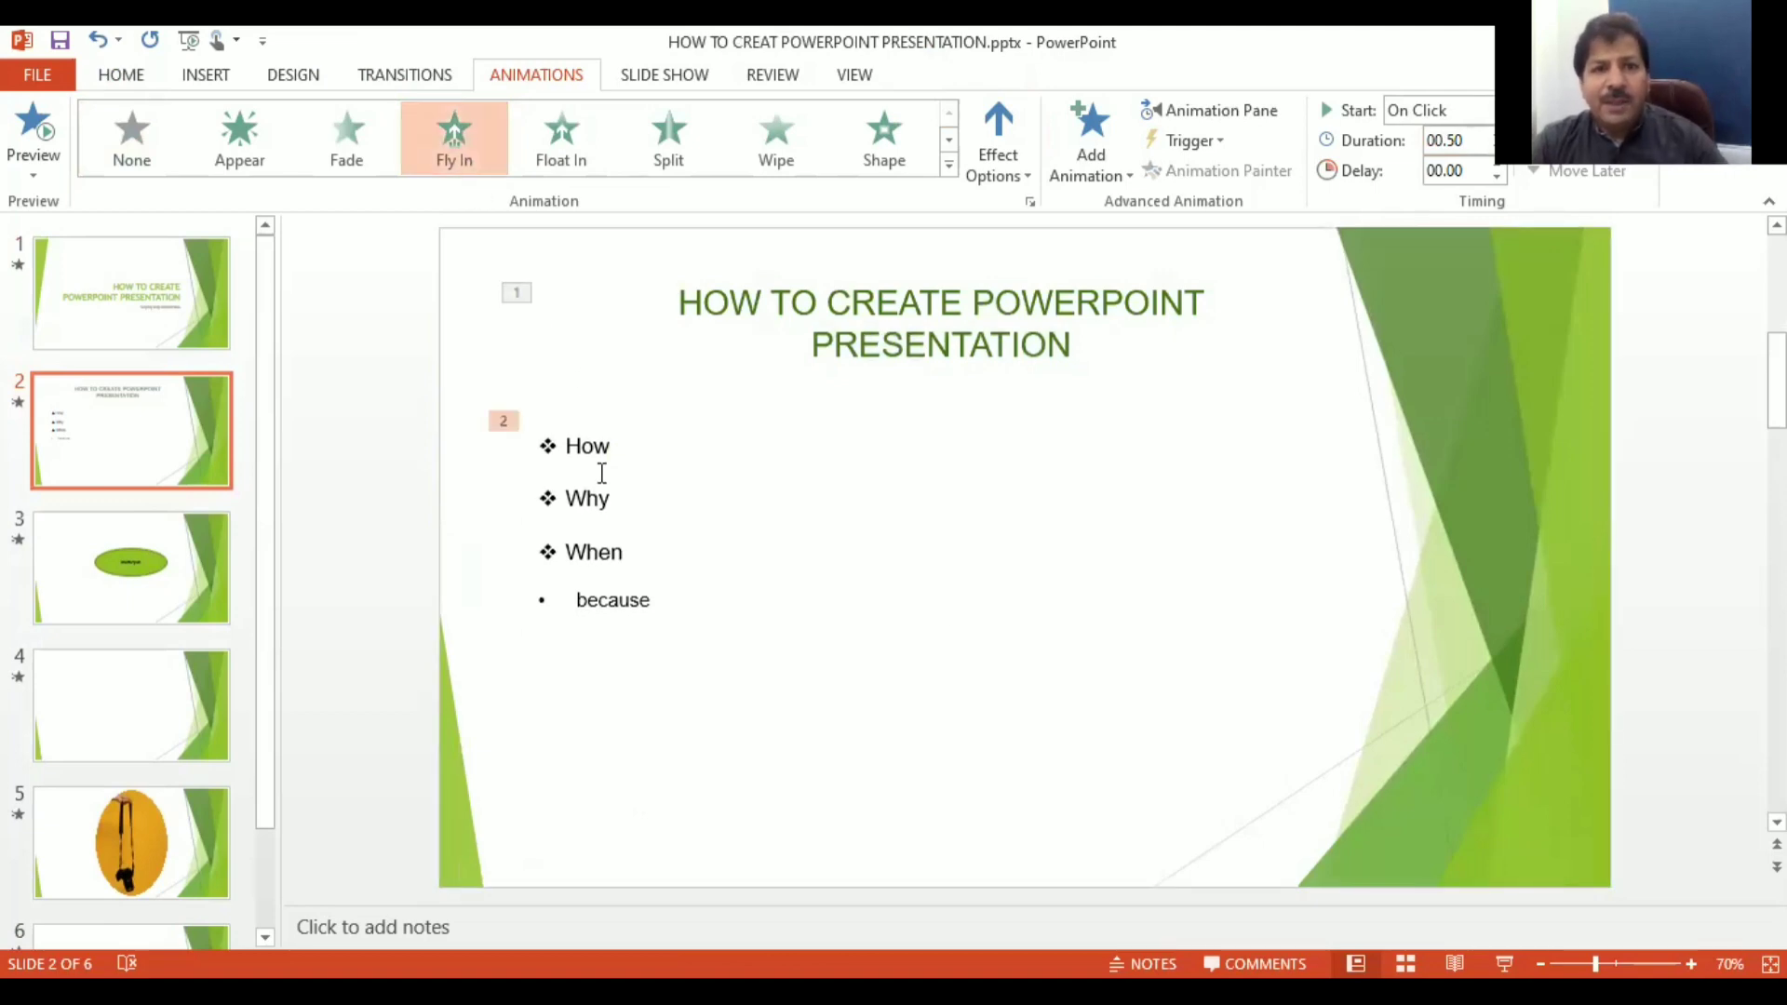
drag(572, 447, 660, 592)
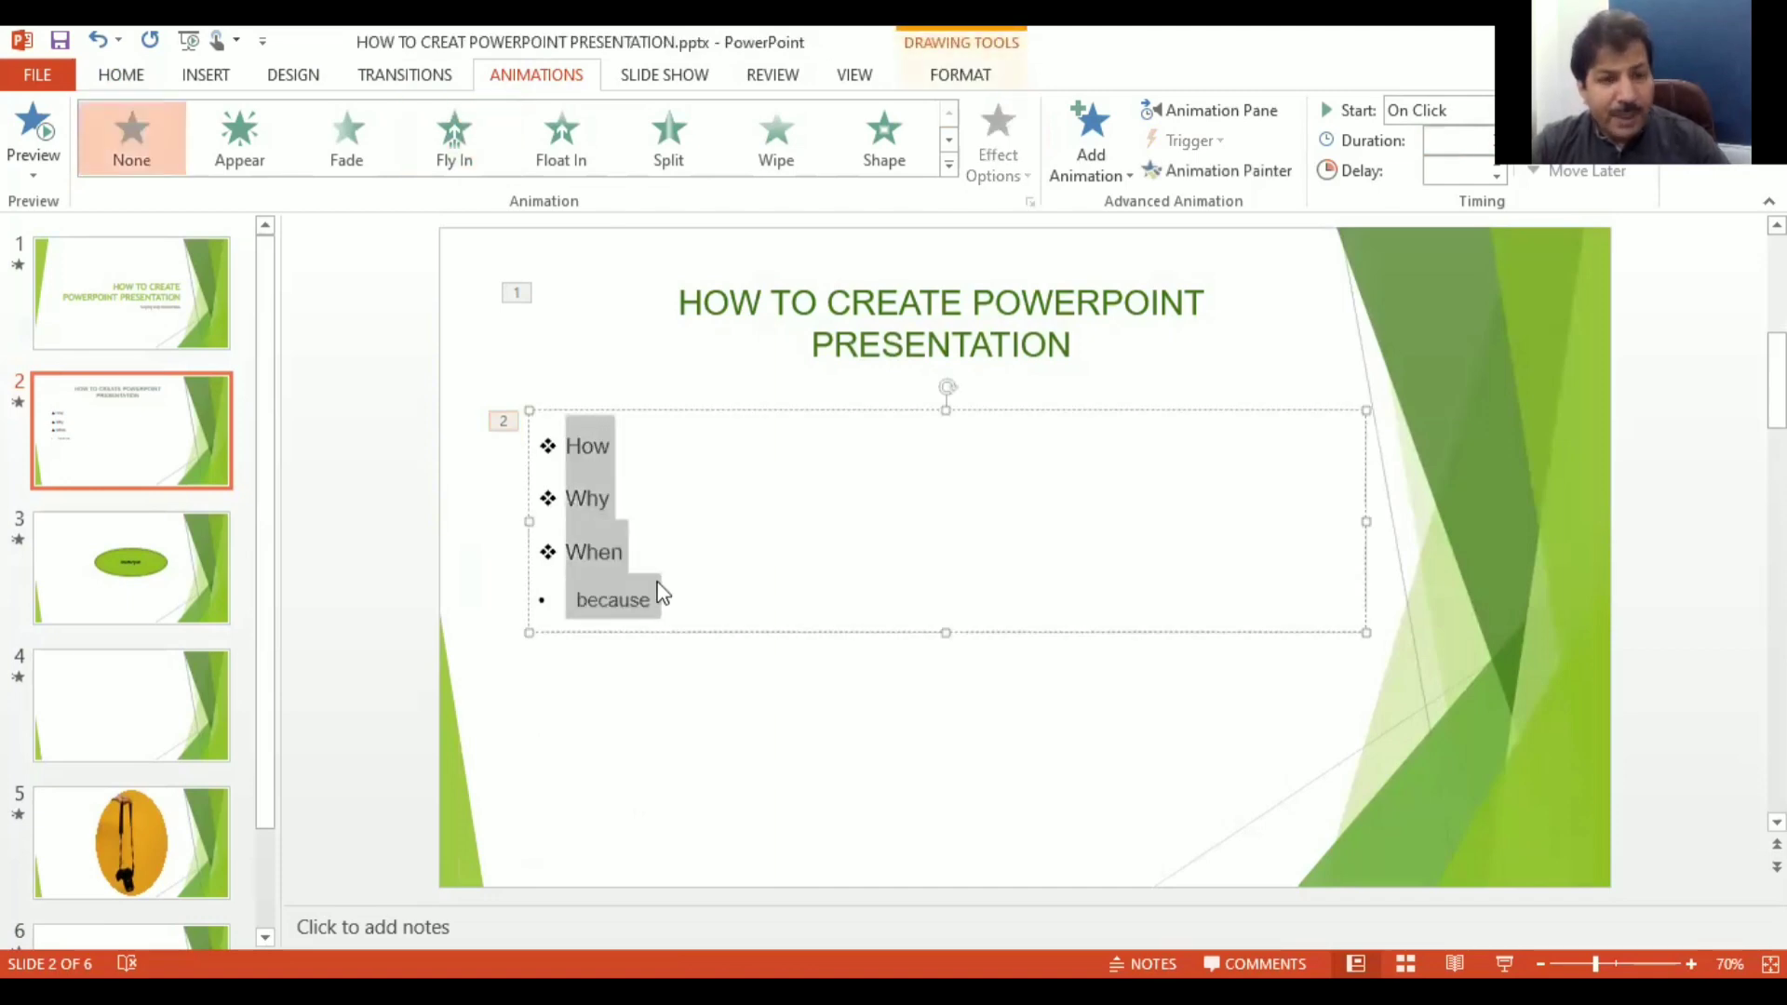
key(ctrl+z)
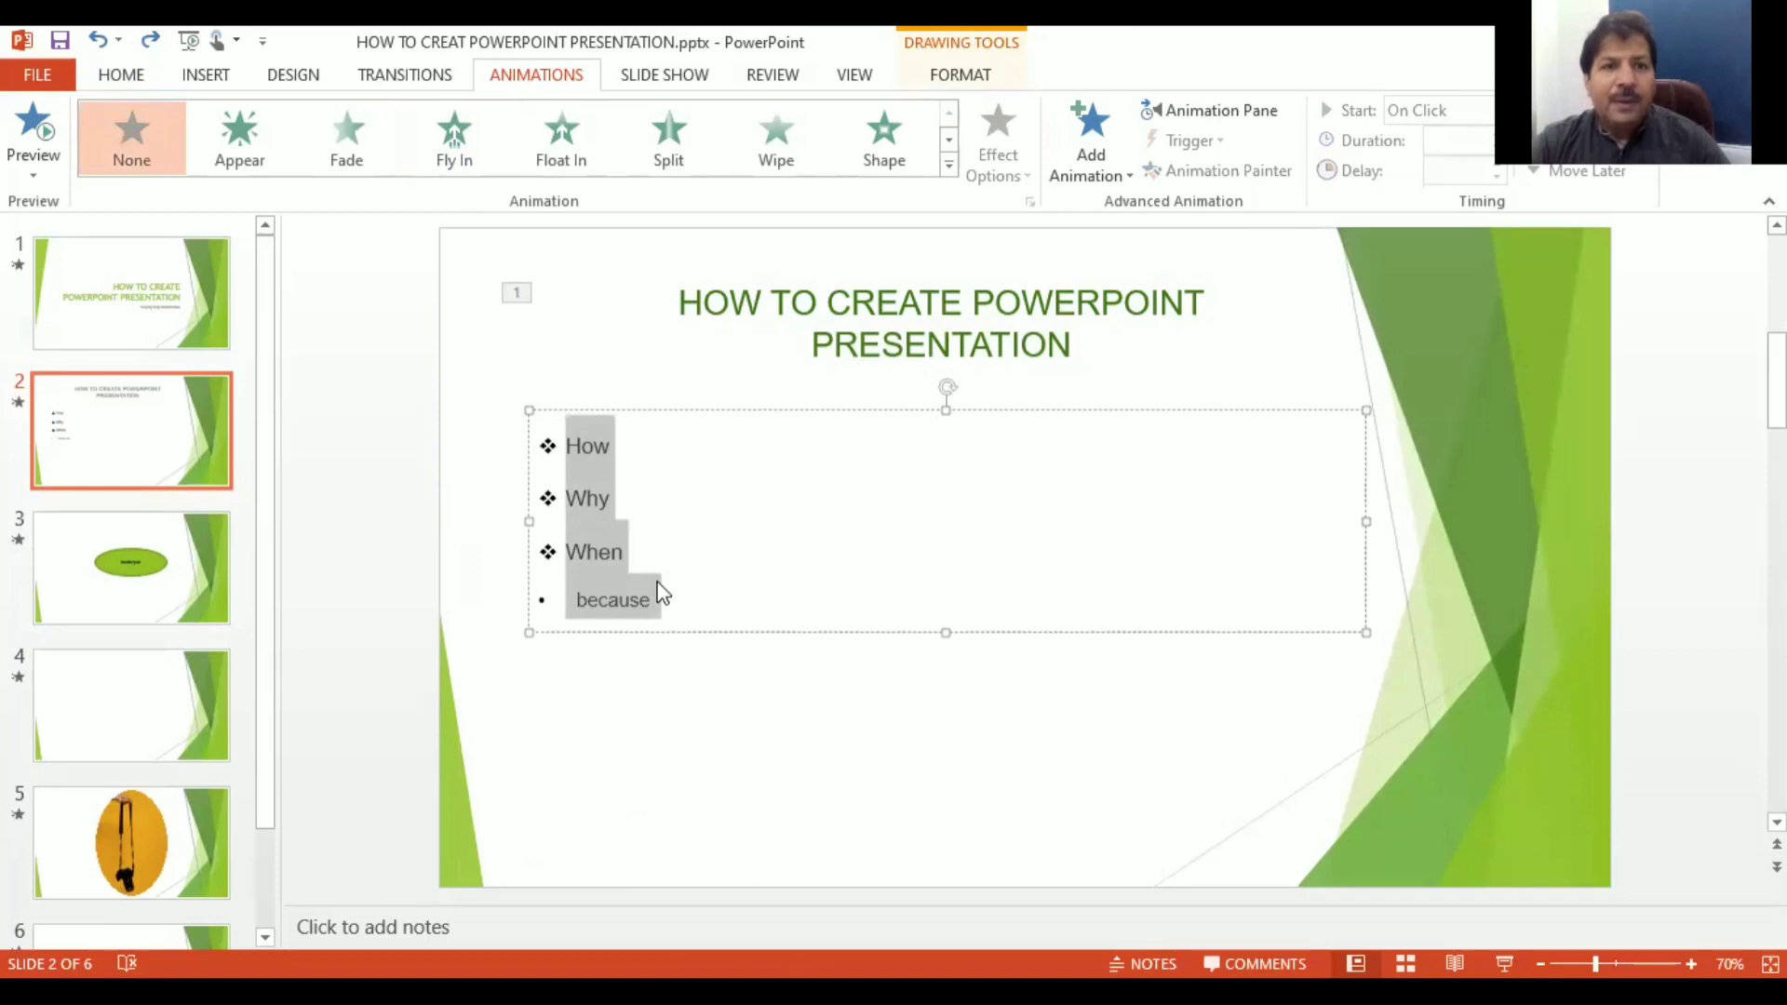
click(453, 130)
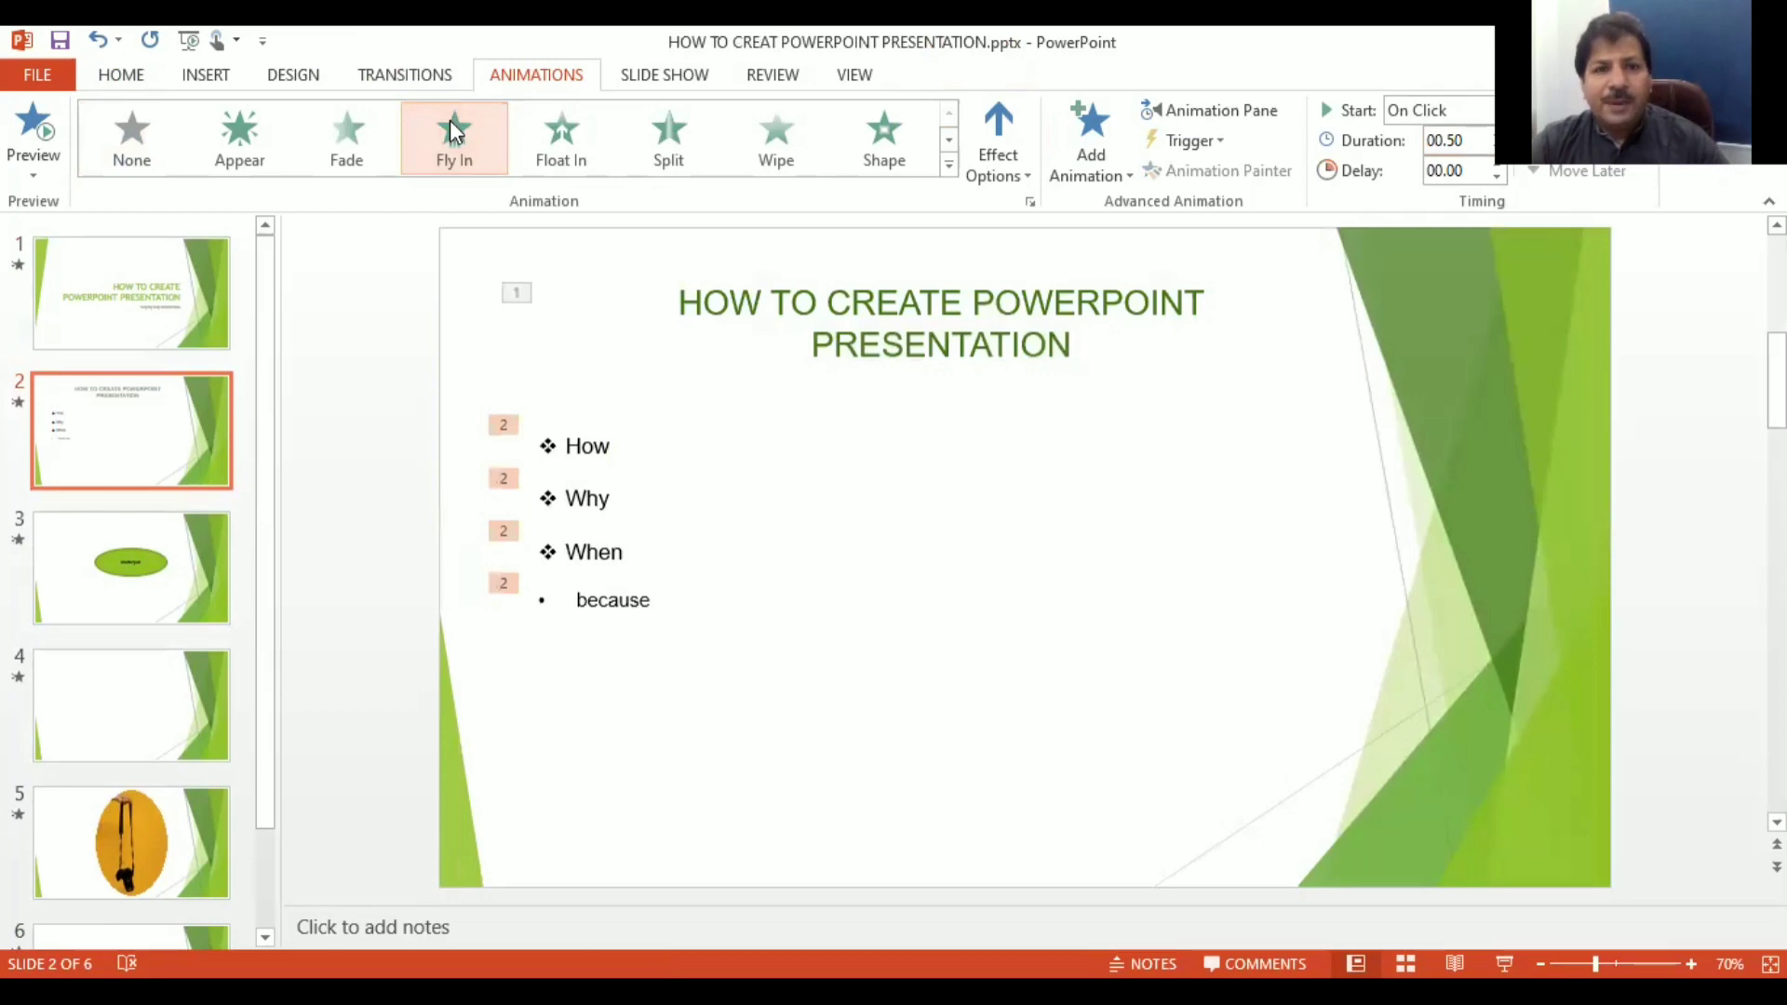
Step: Set the Why, When and because bullet animations each to start On Click
double_click(571, 494)
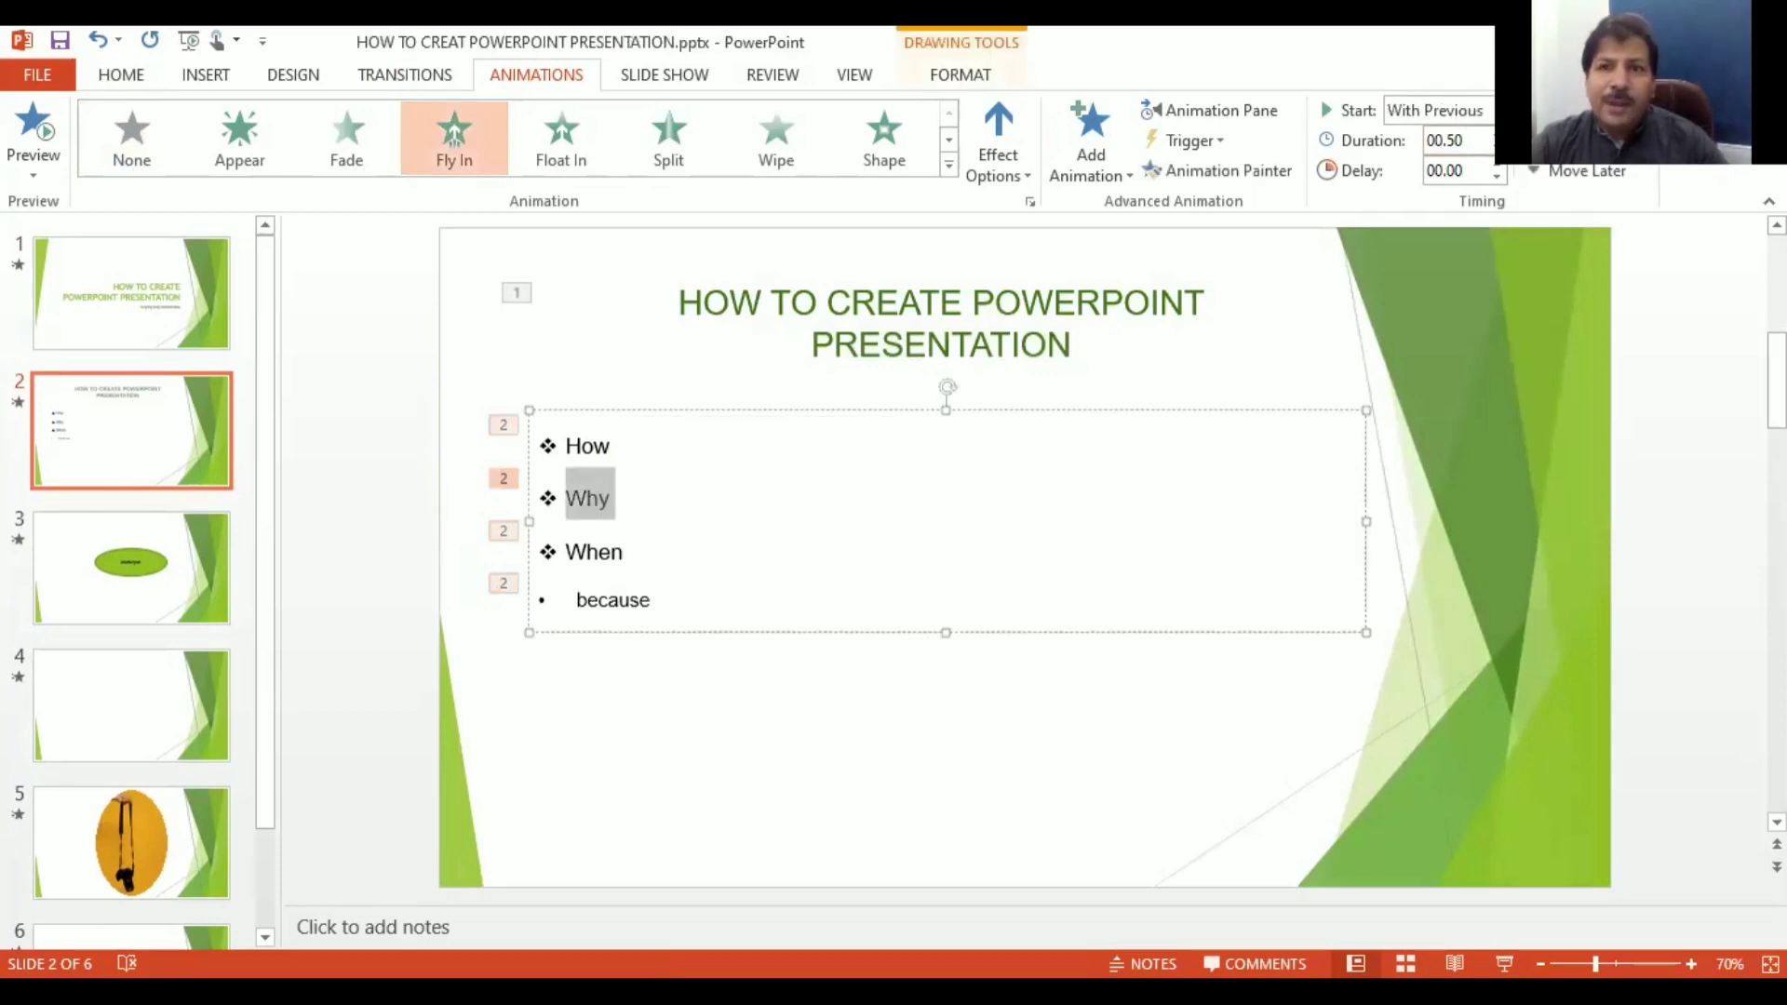
click(1488, 110)
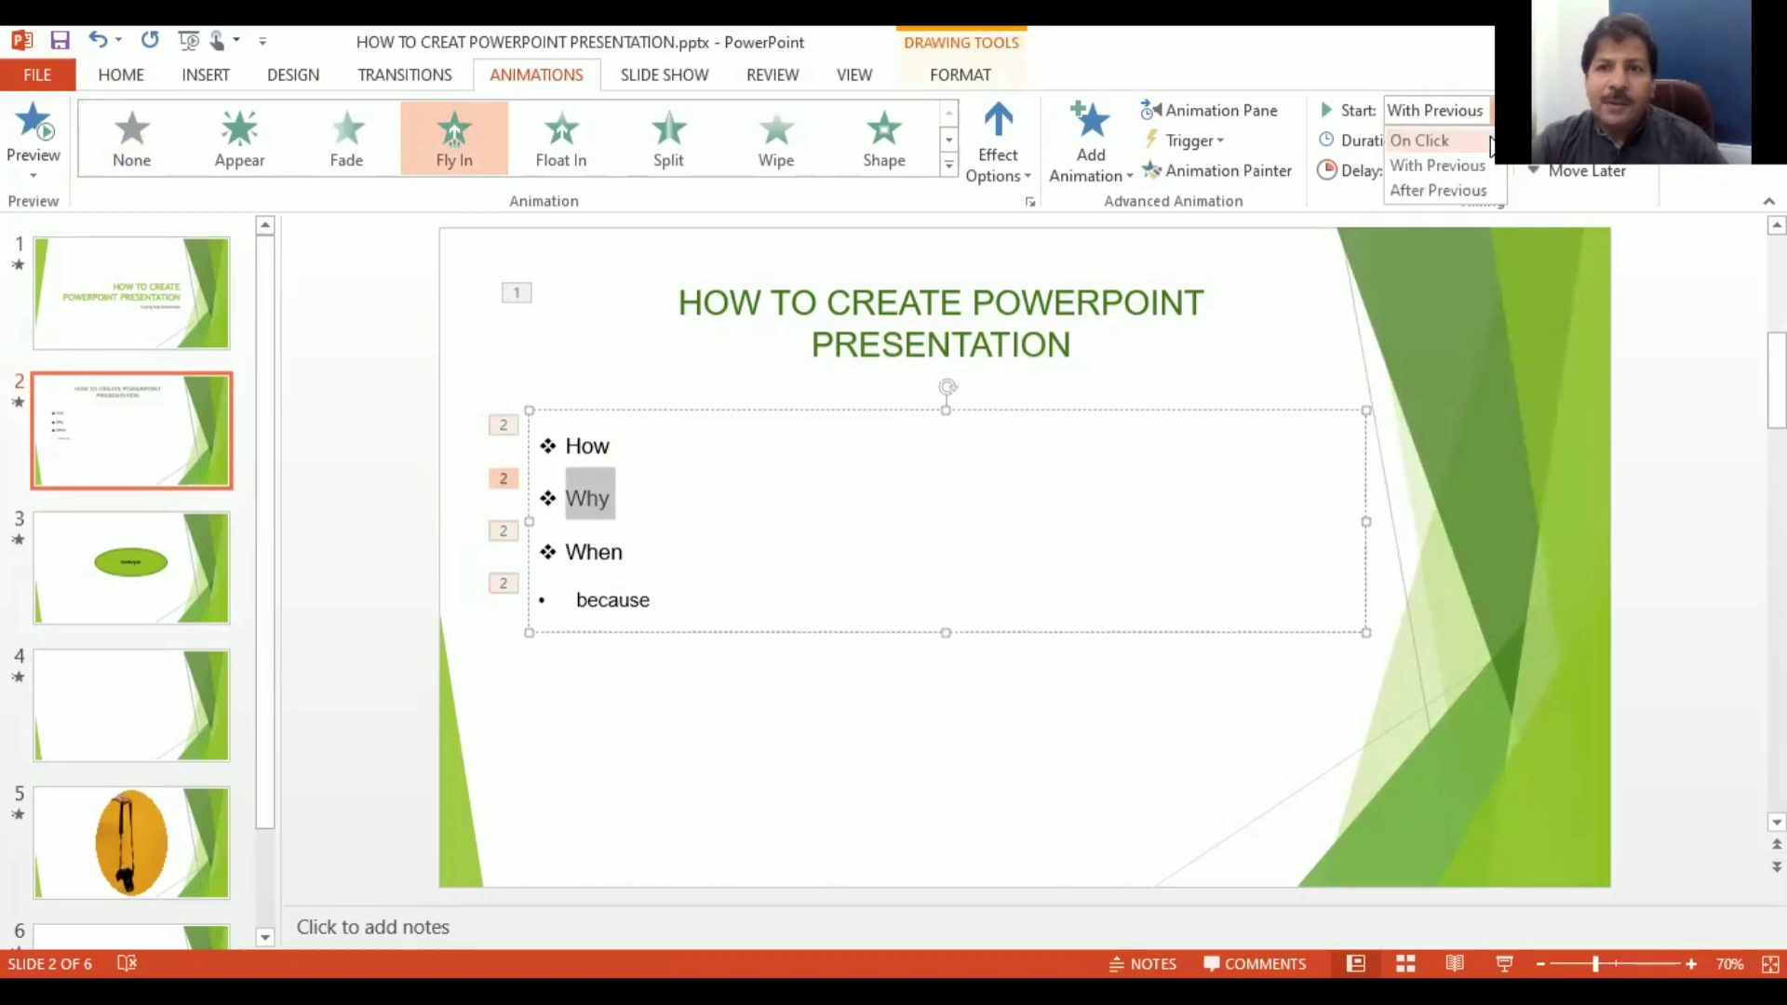
click(1487, 141)
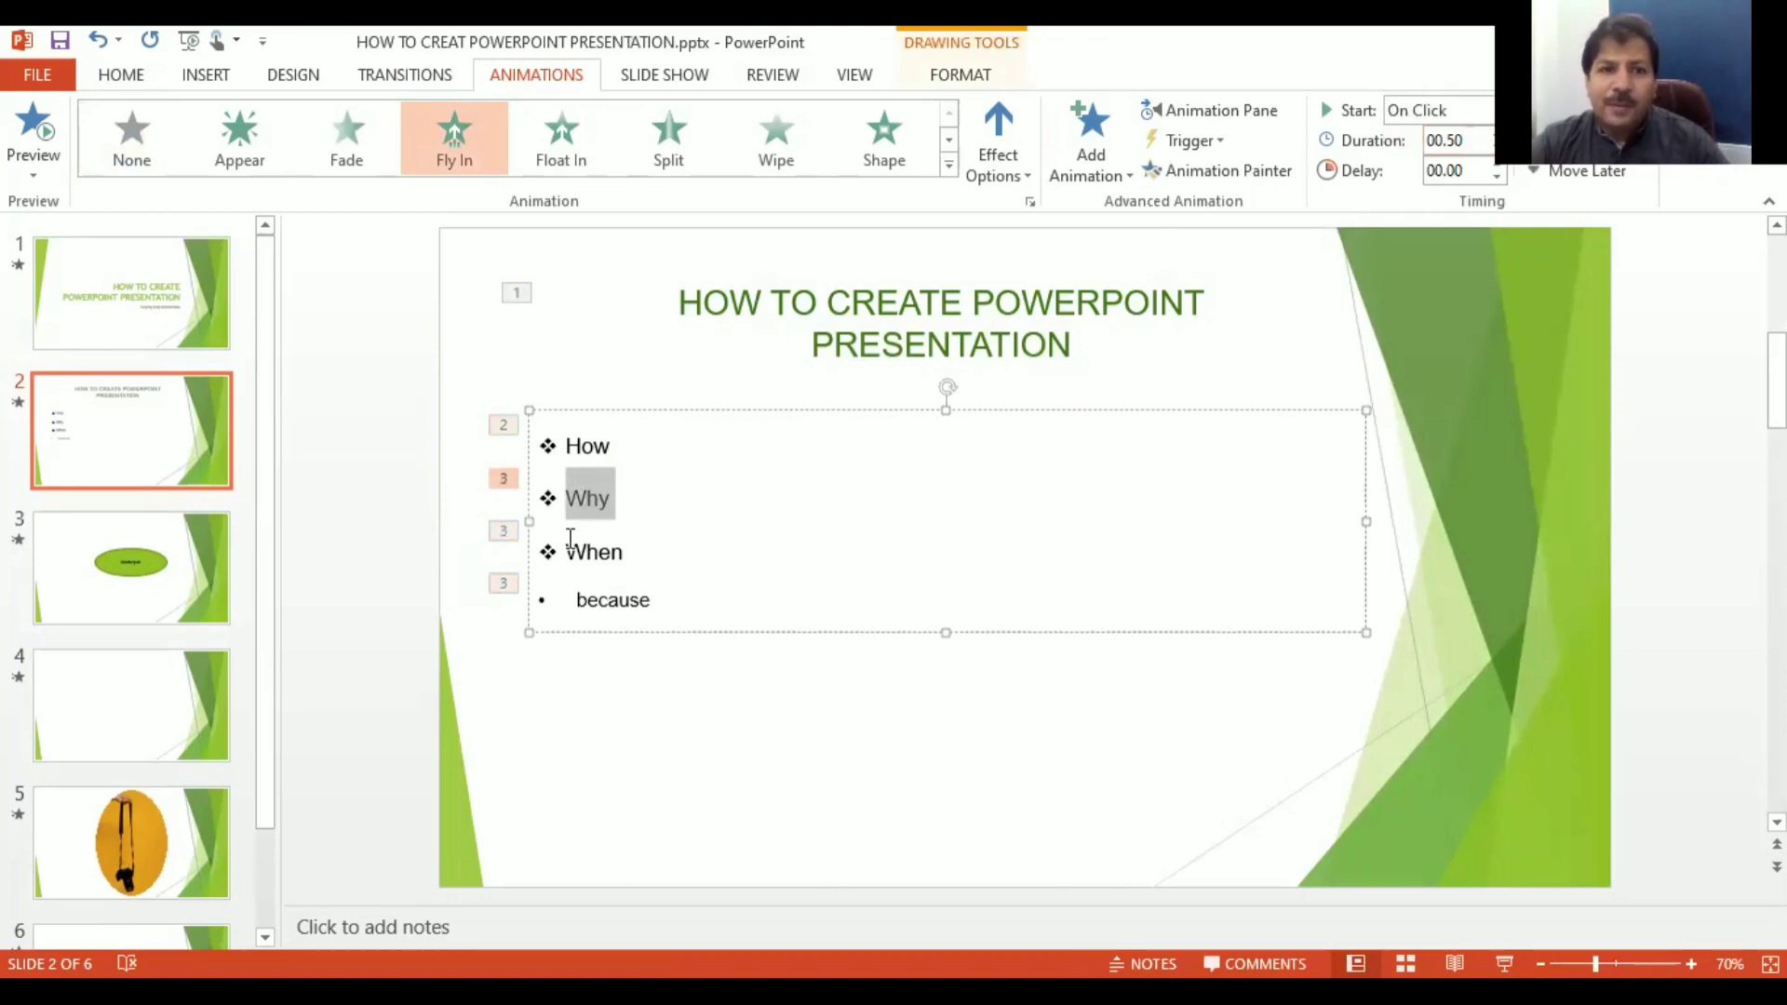
drag(568, 551, 633, 553)
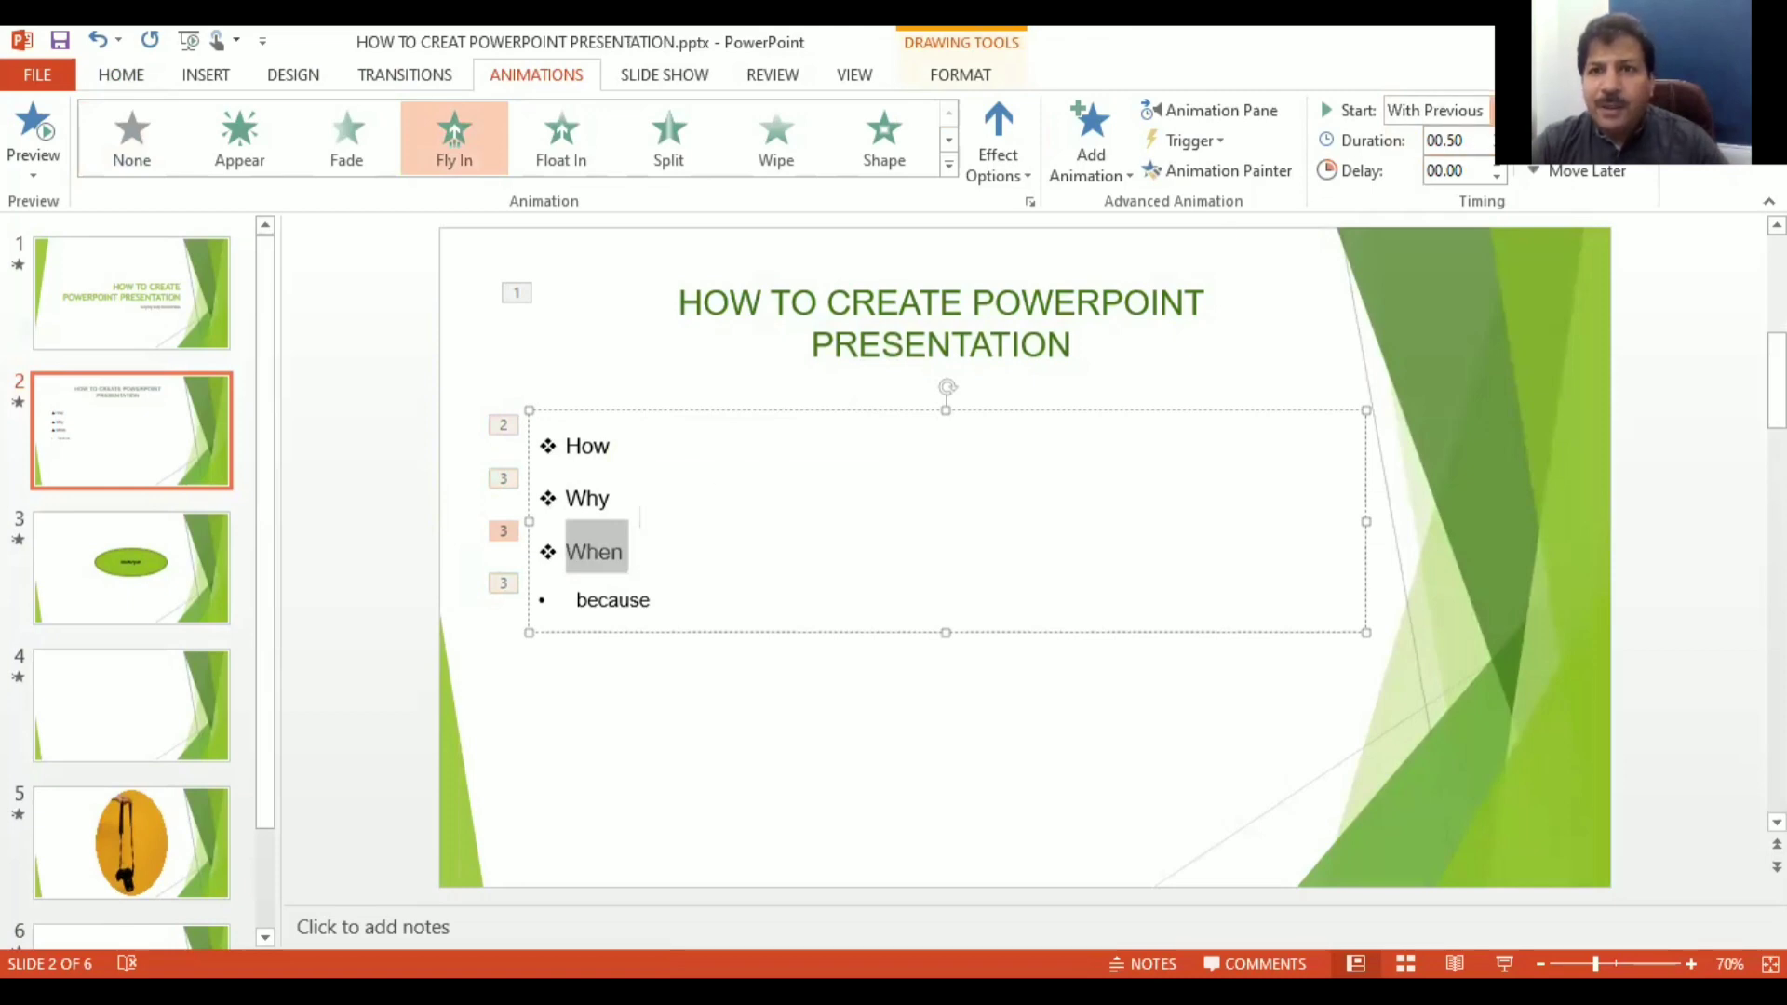
click(1488, 110)
click(1424, 140)
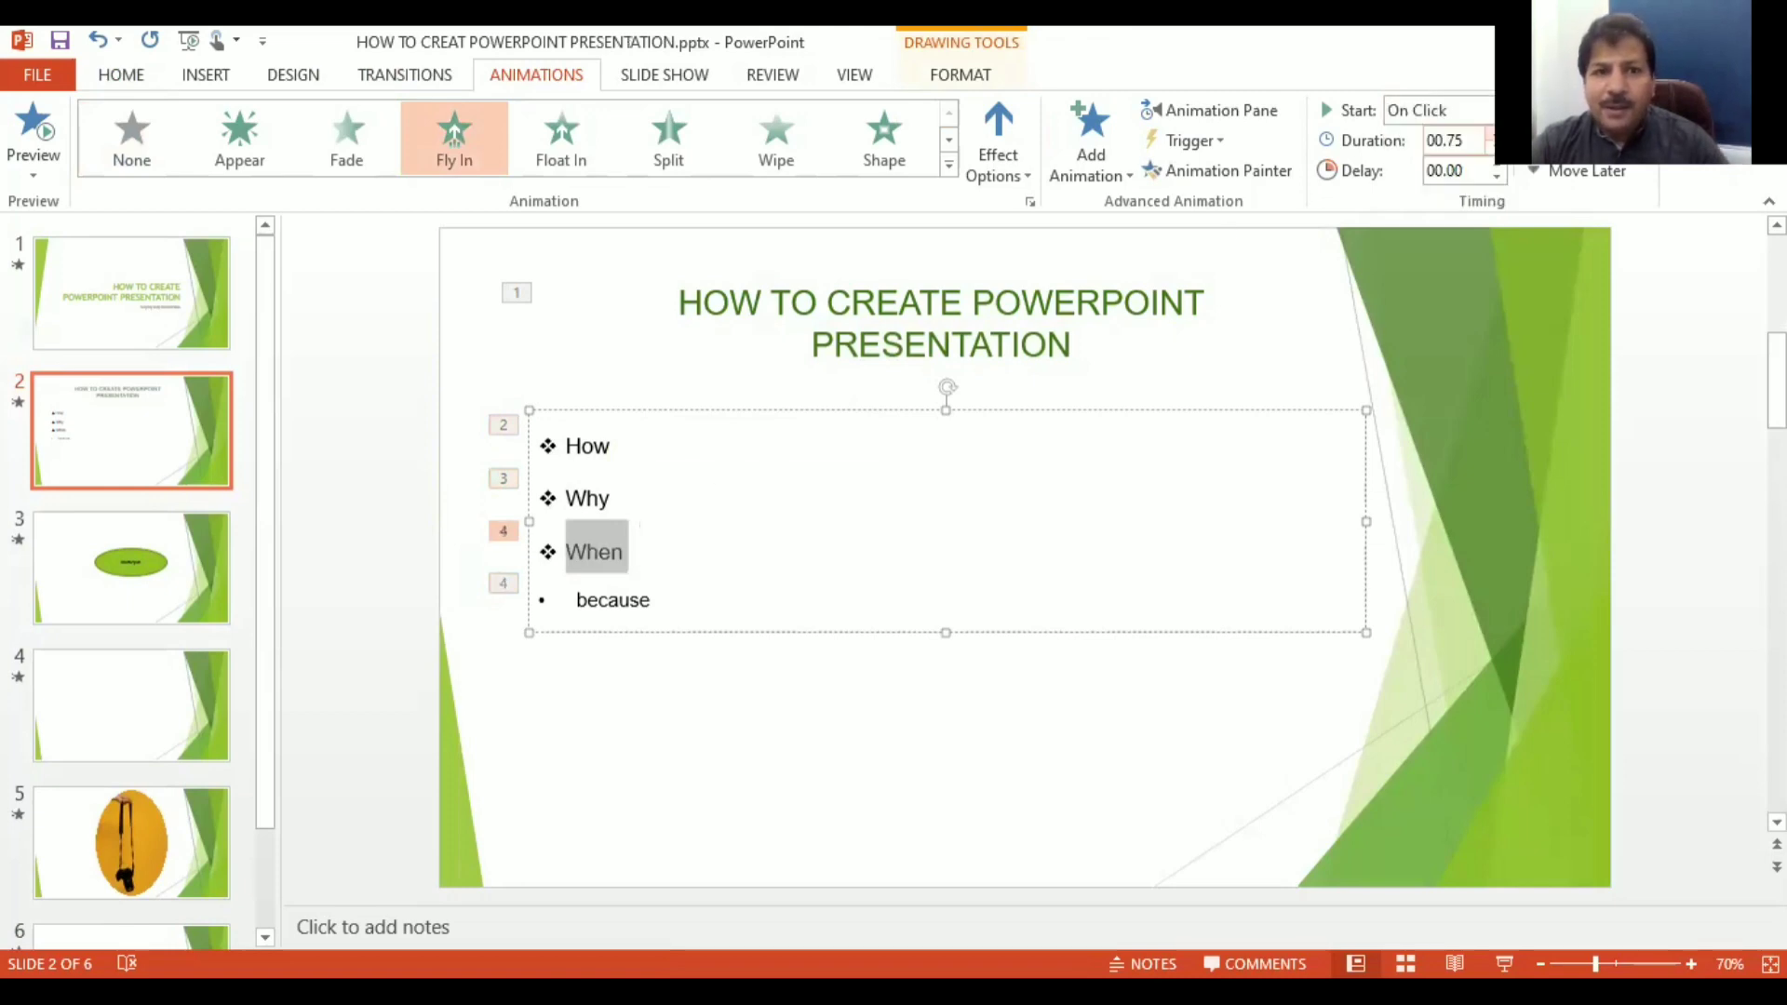
click(578, 595)
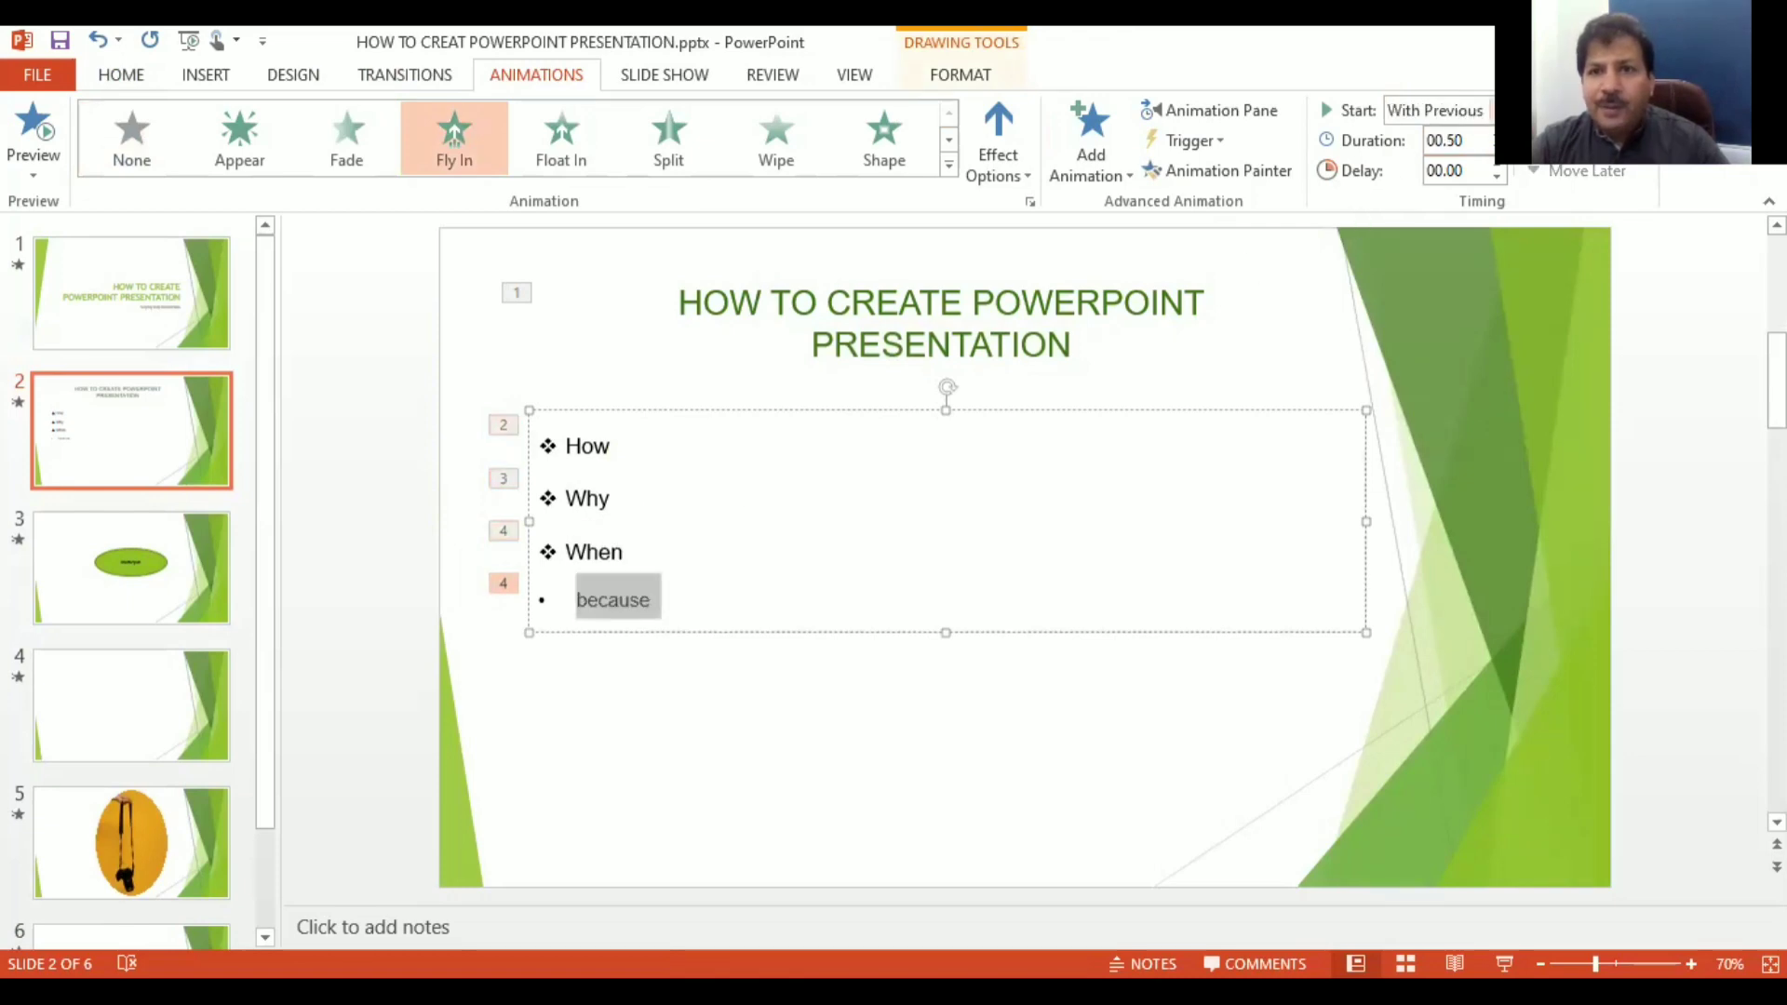
click(1489, 109)
click(1457, 143)
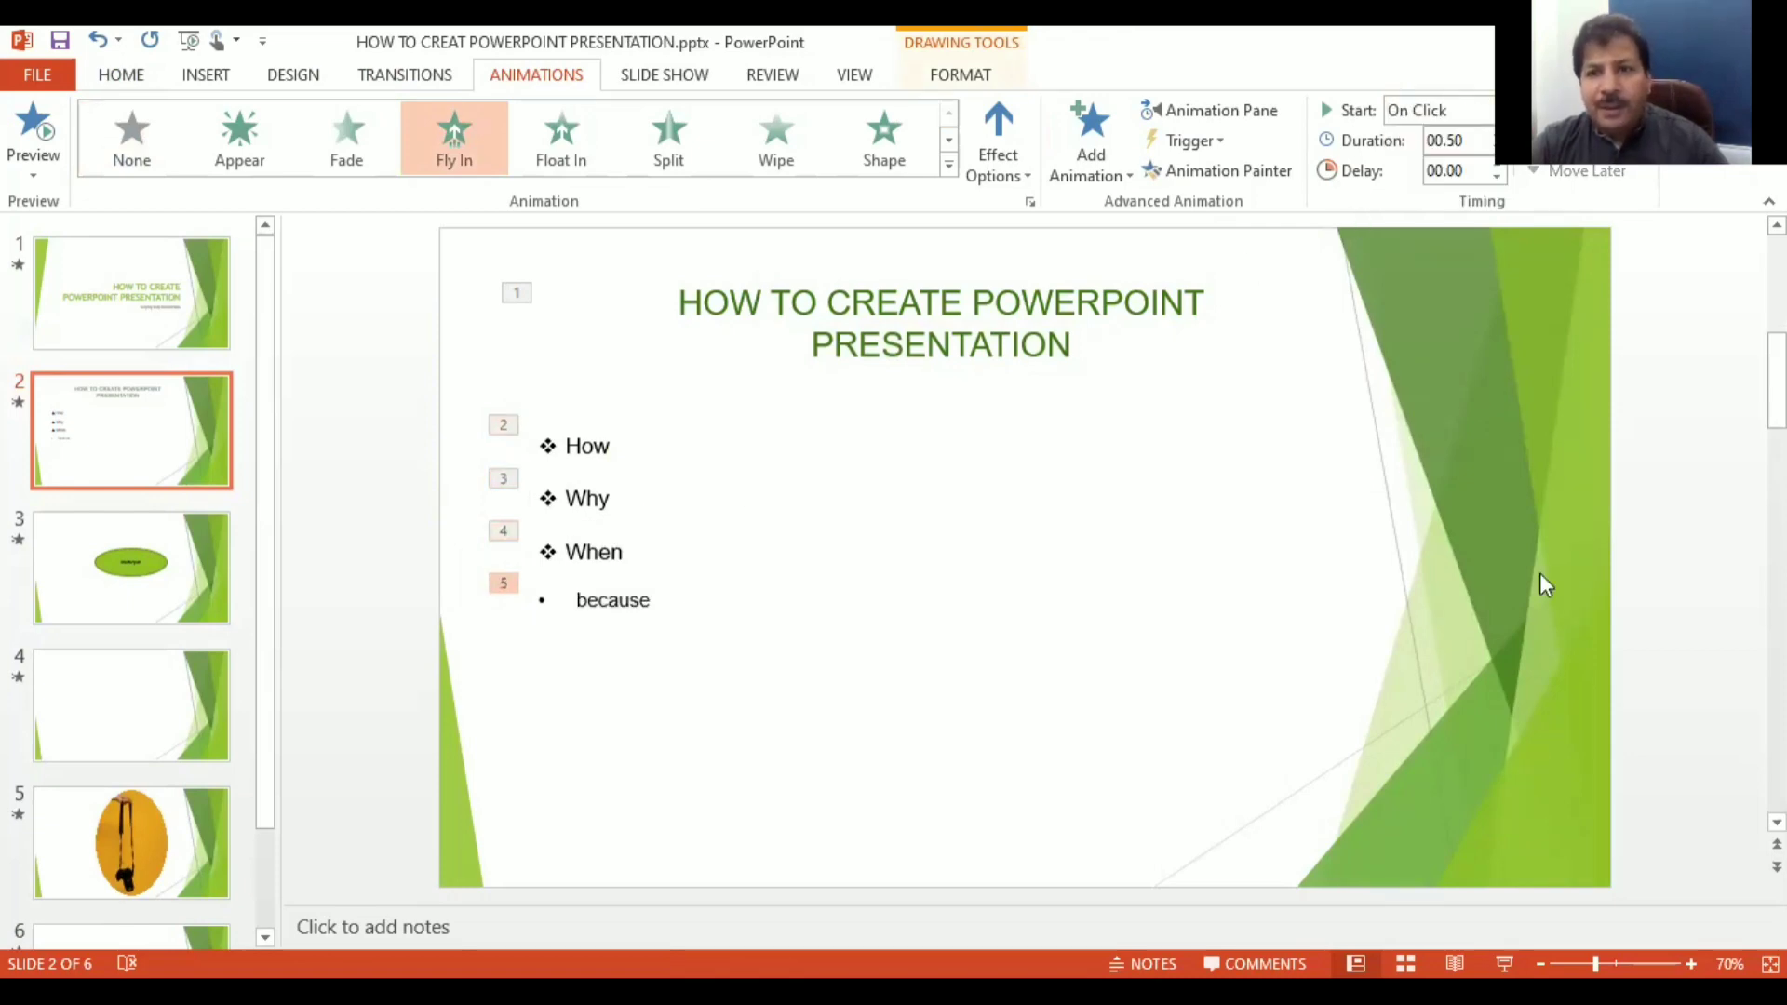
click(1539, 572)
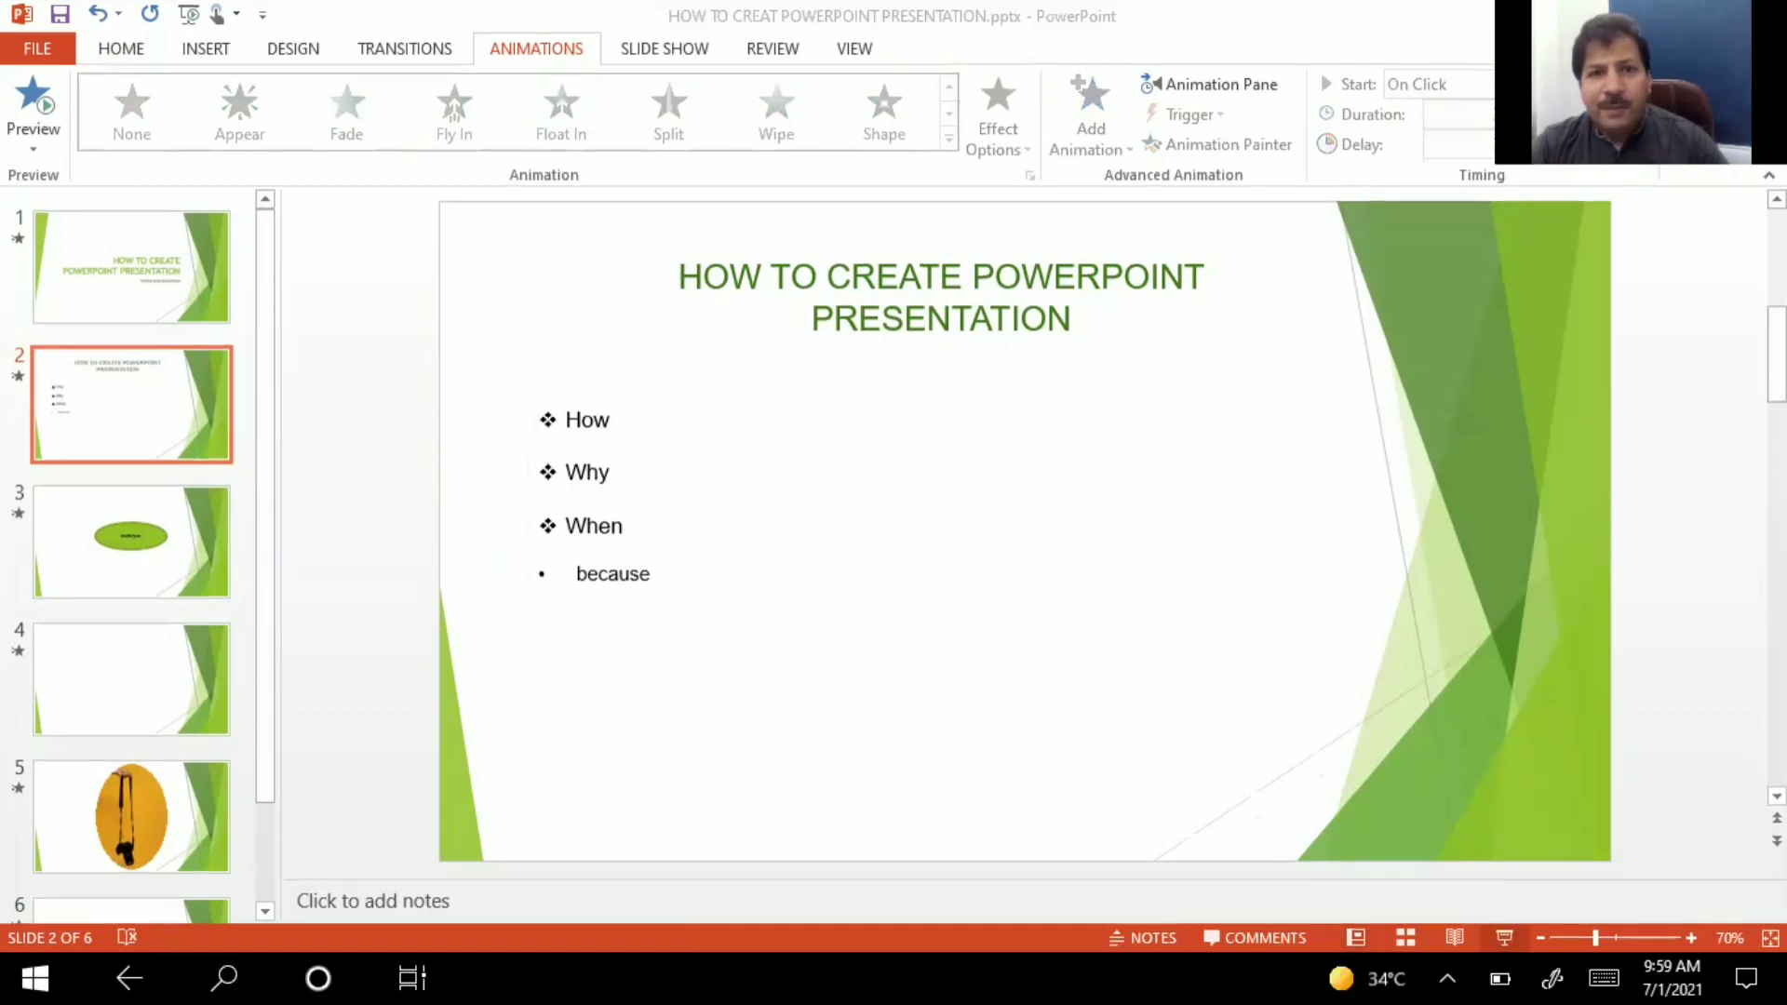
click(1504, 963)
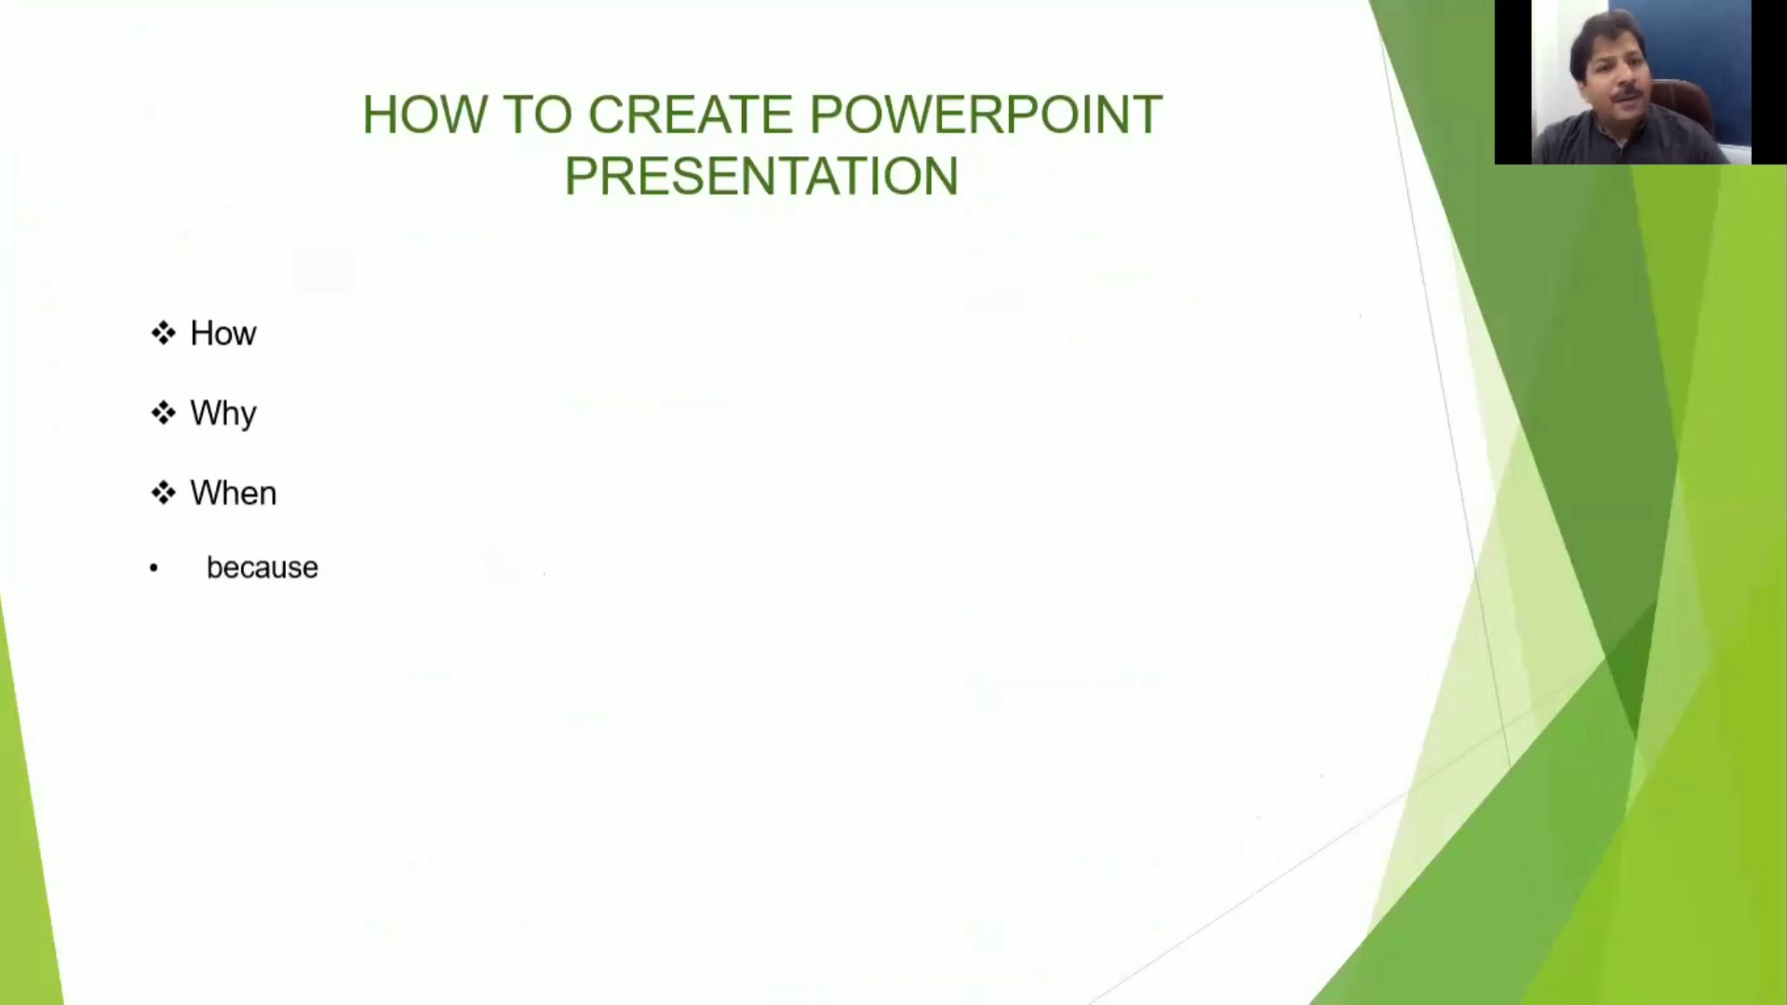
key(Escape)
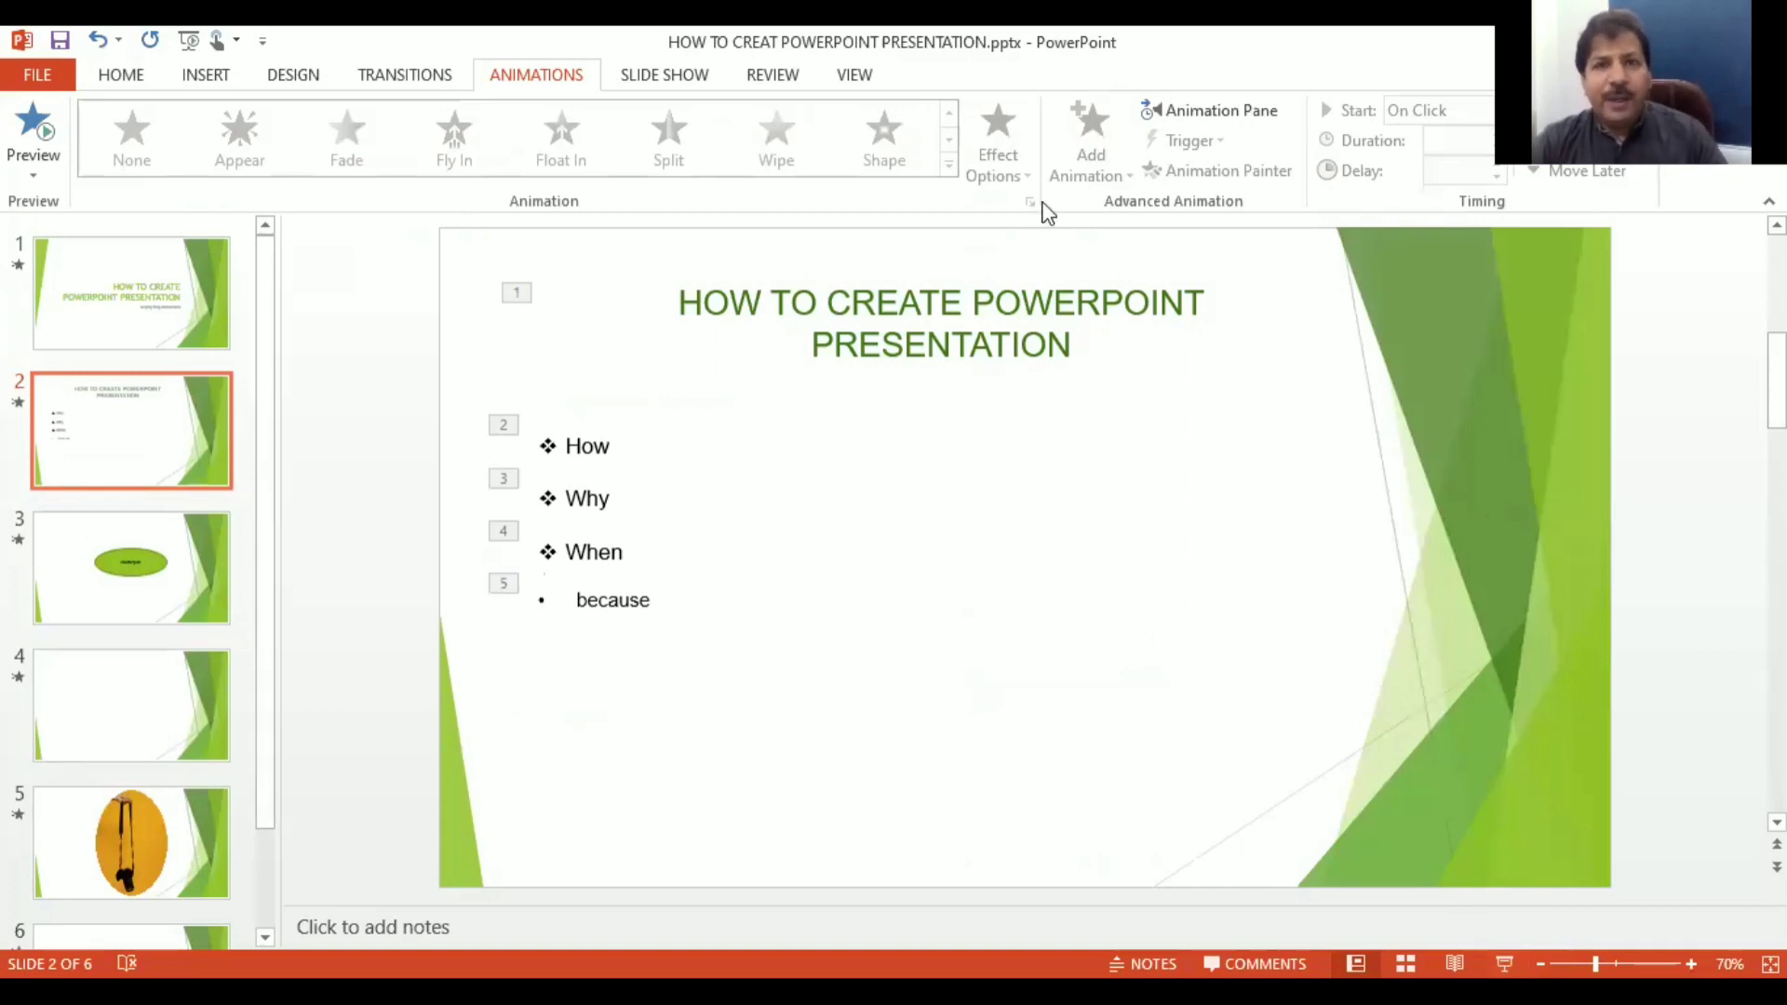
Step: On slide 3, give the green 'dawdwsjwh' ellipse a Fly In animation after trying Float In
click(96, 561)
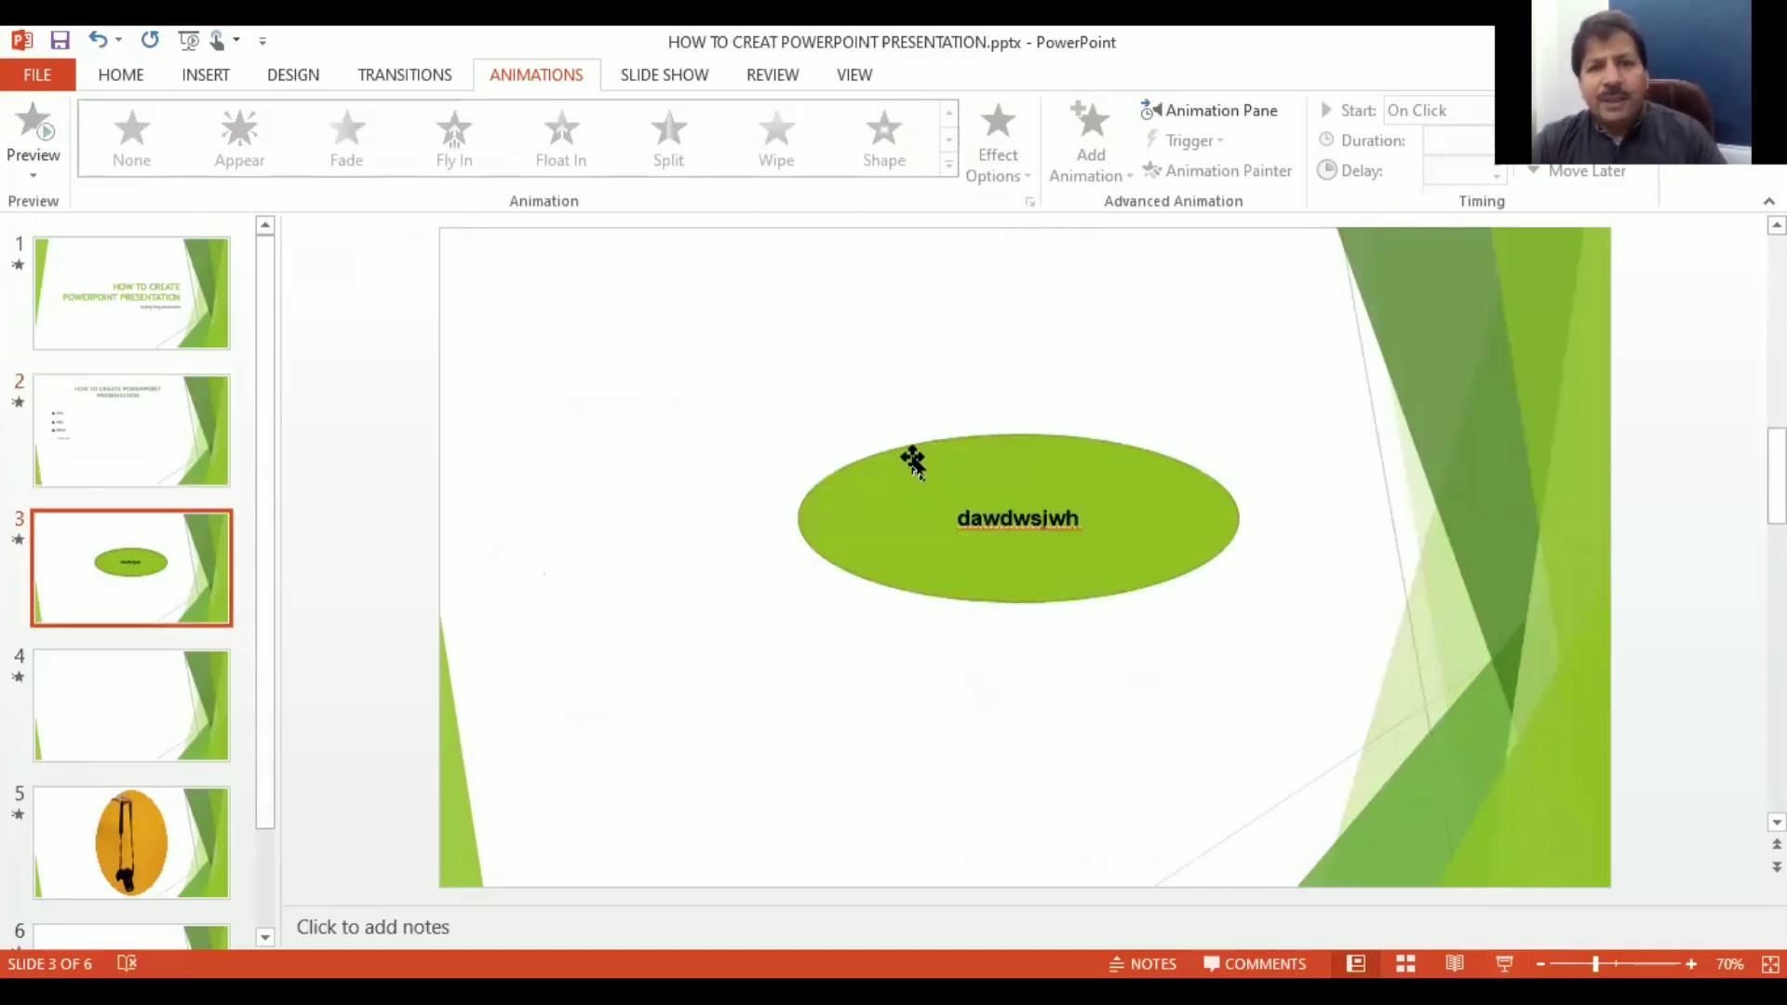
click(1041, 449)
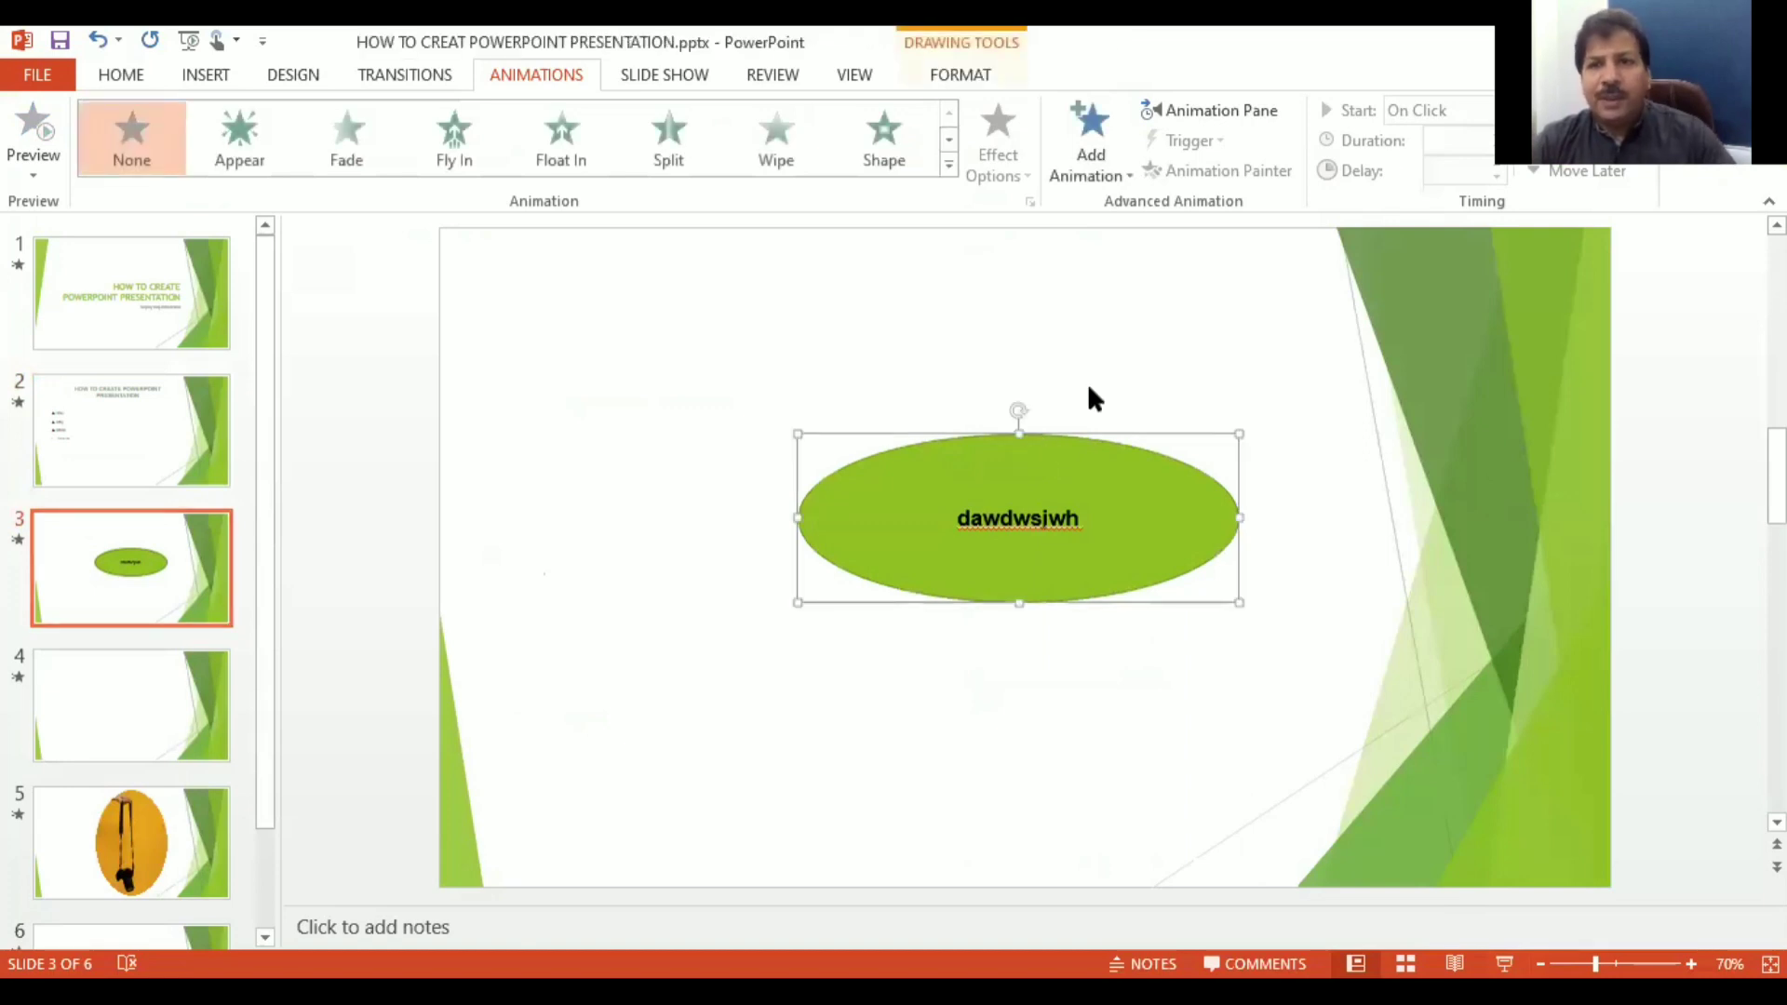
click(588, 135)
click(449, 147)
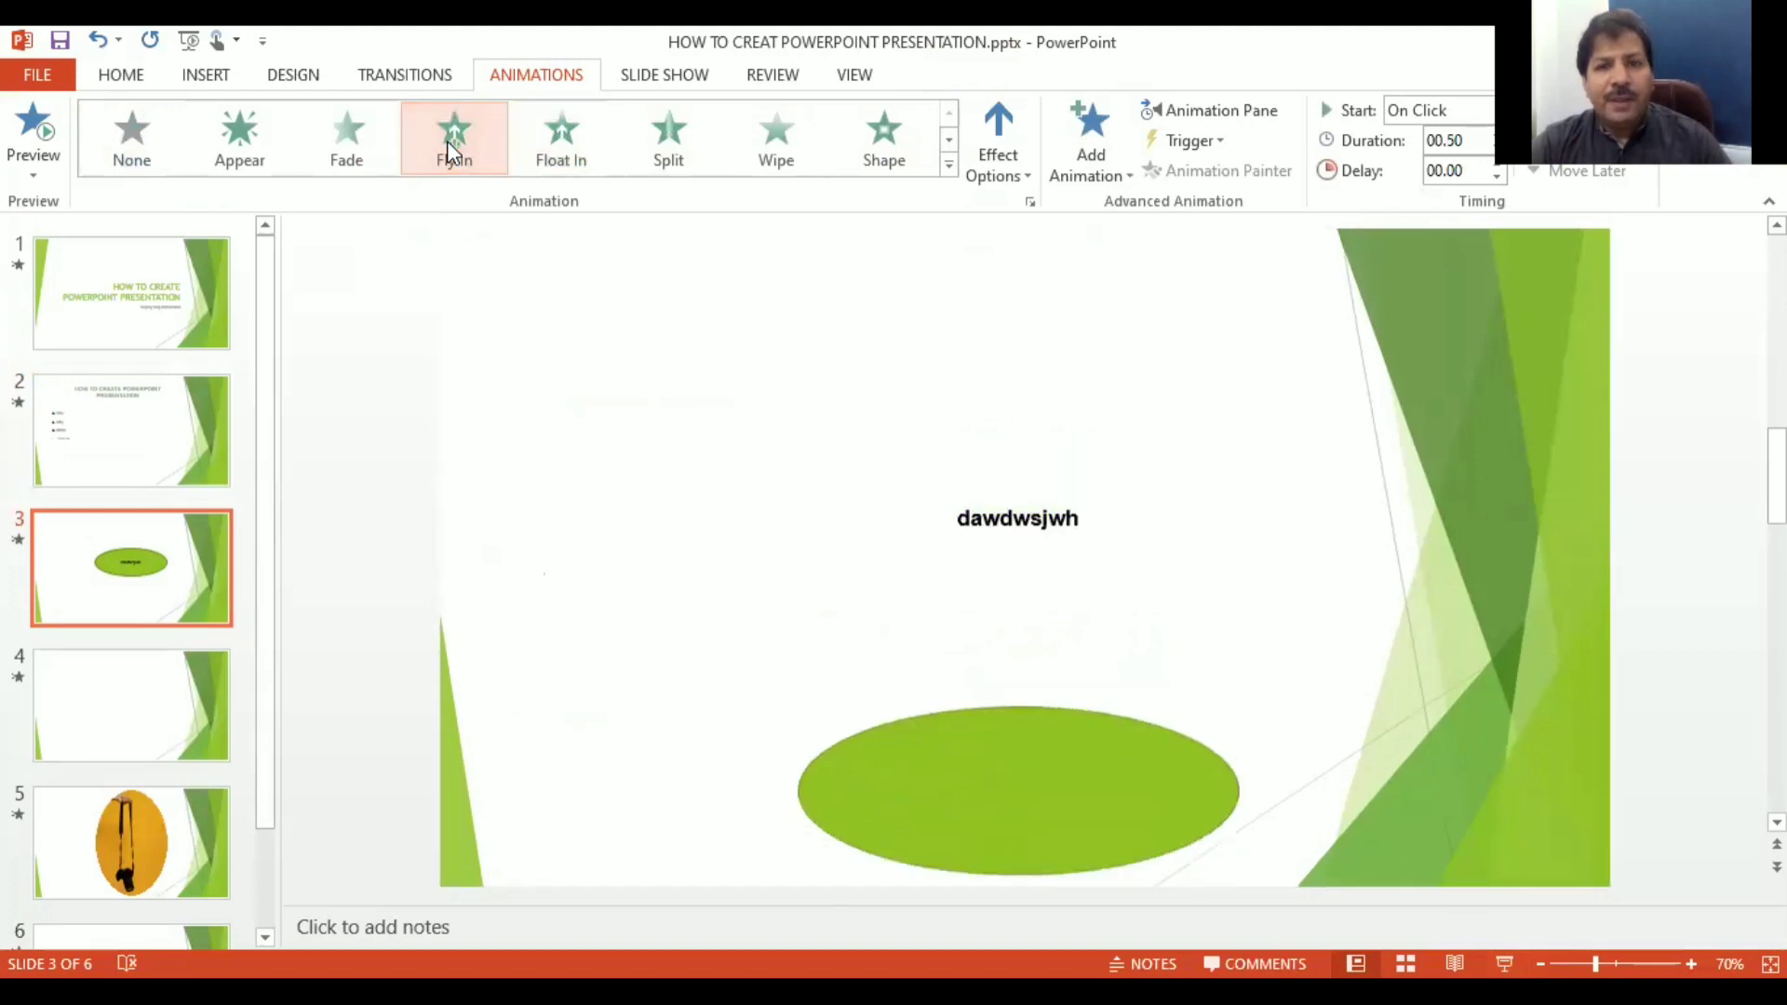
click(1021, 515)
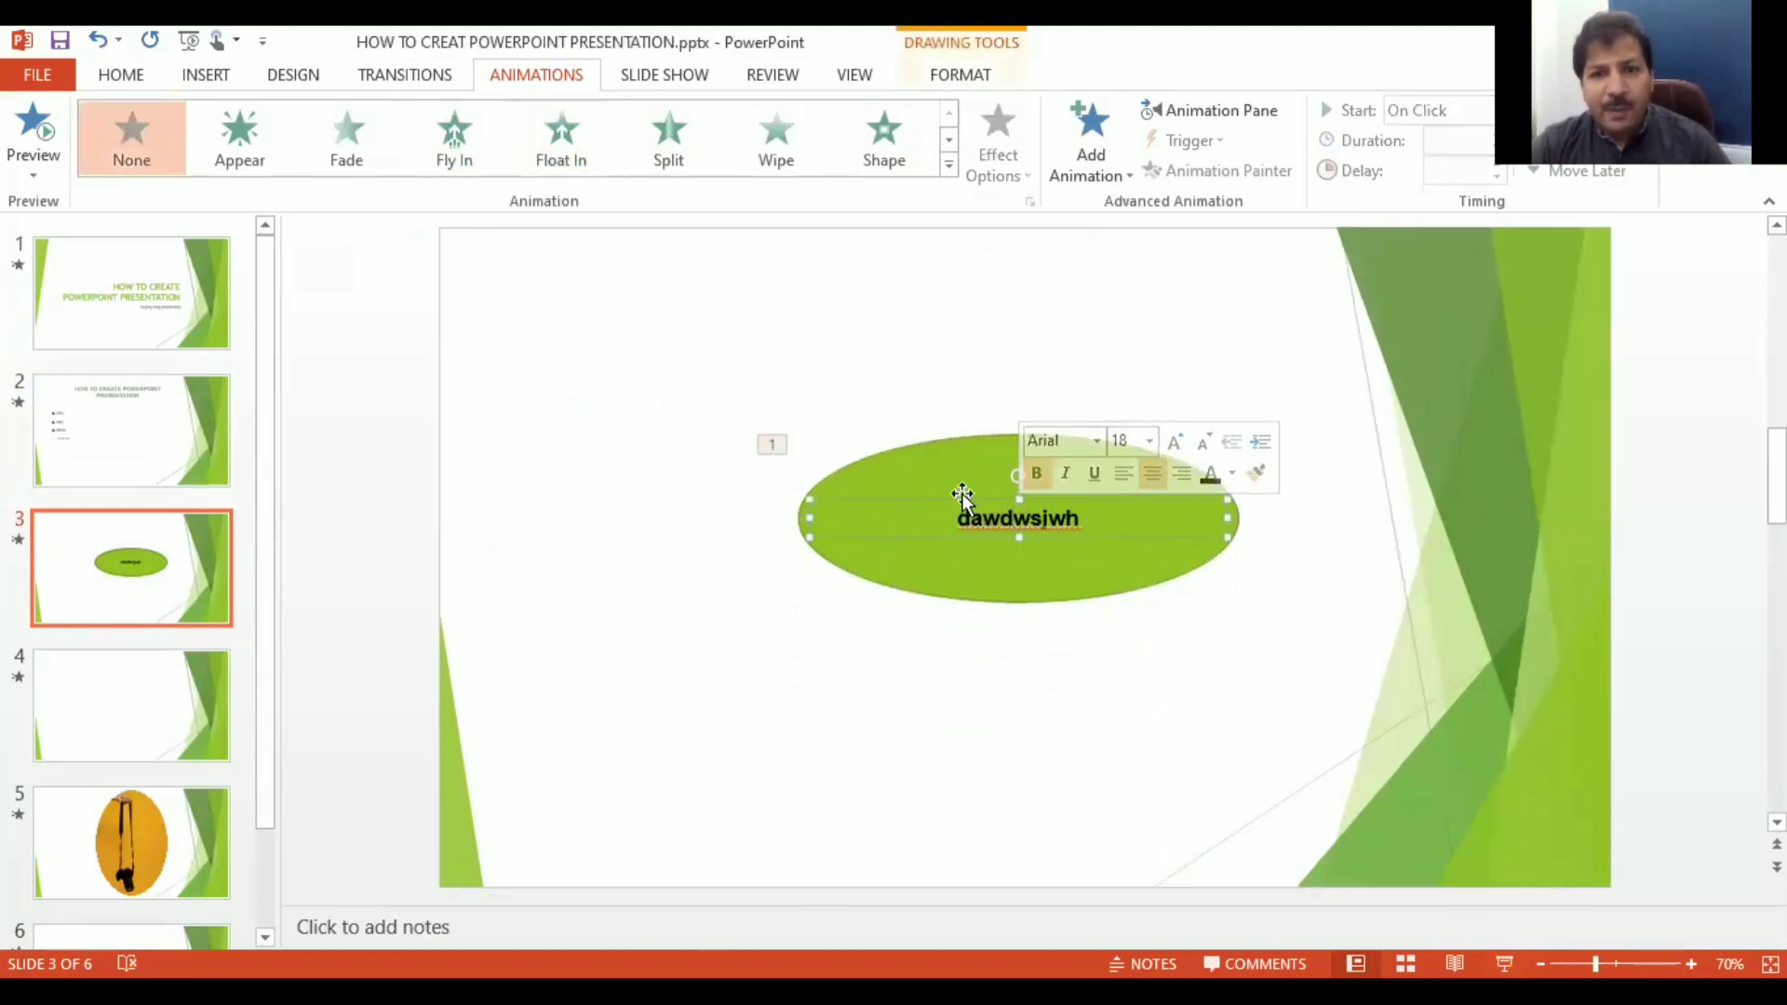
click(929, 439)
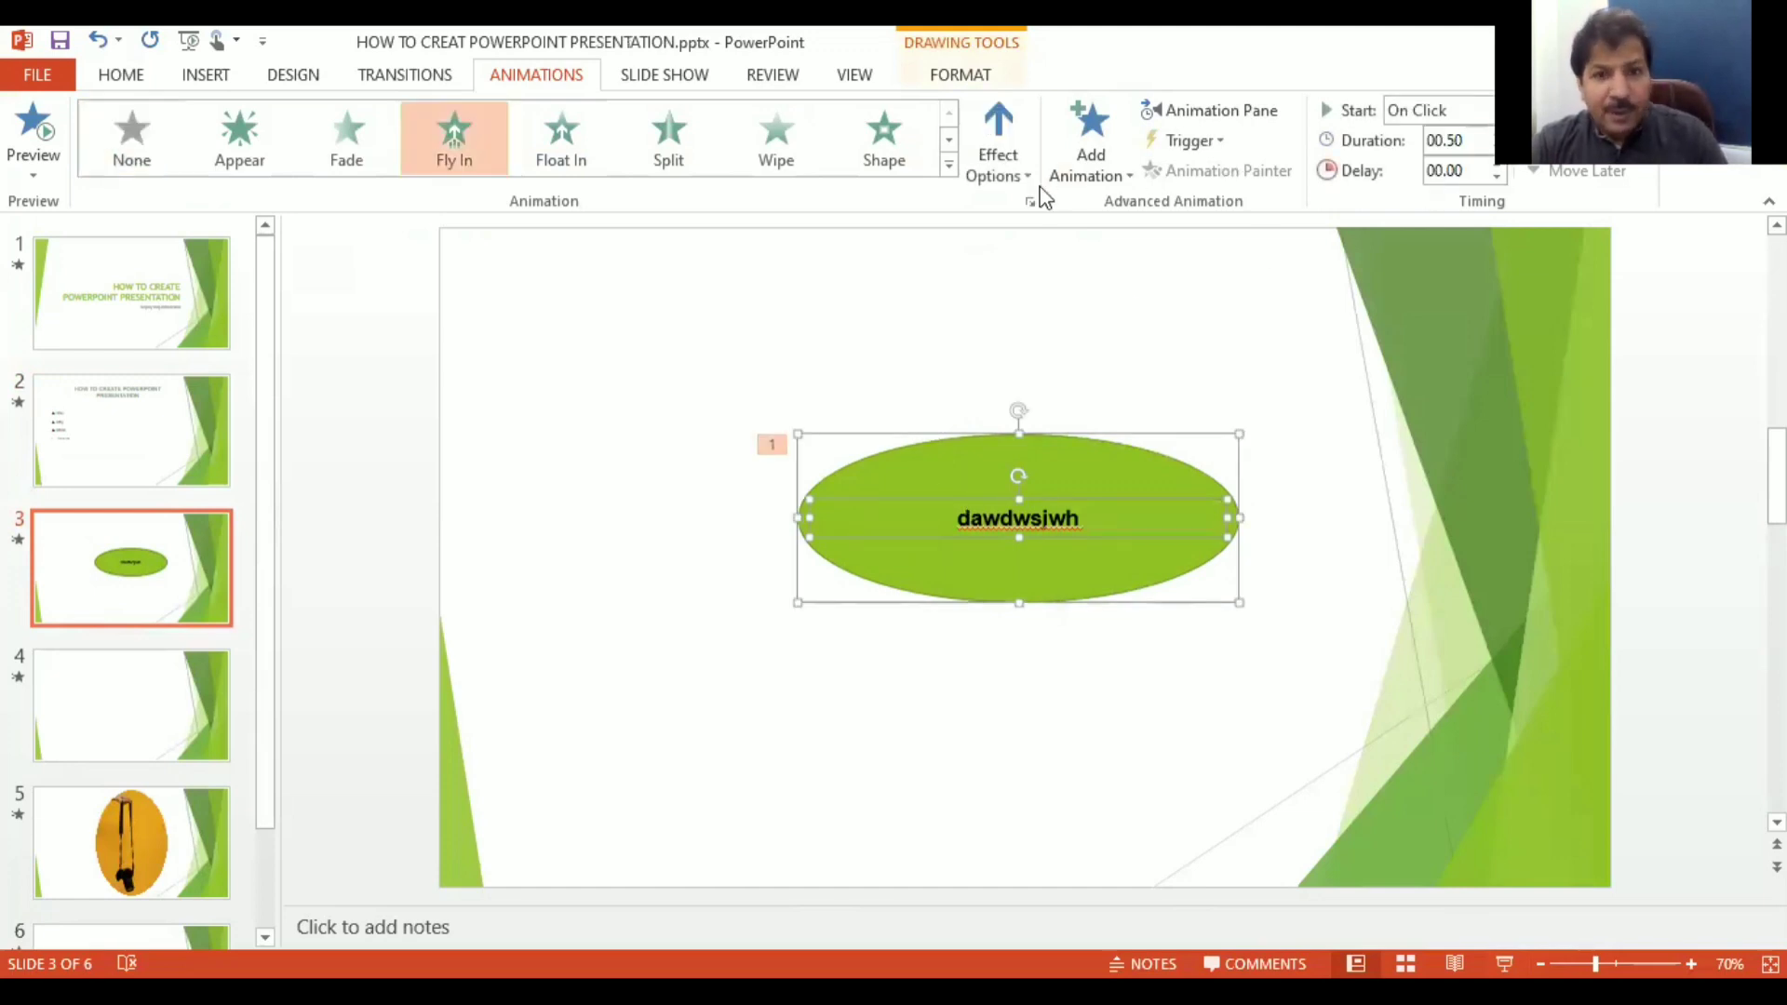
click(556, 126)
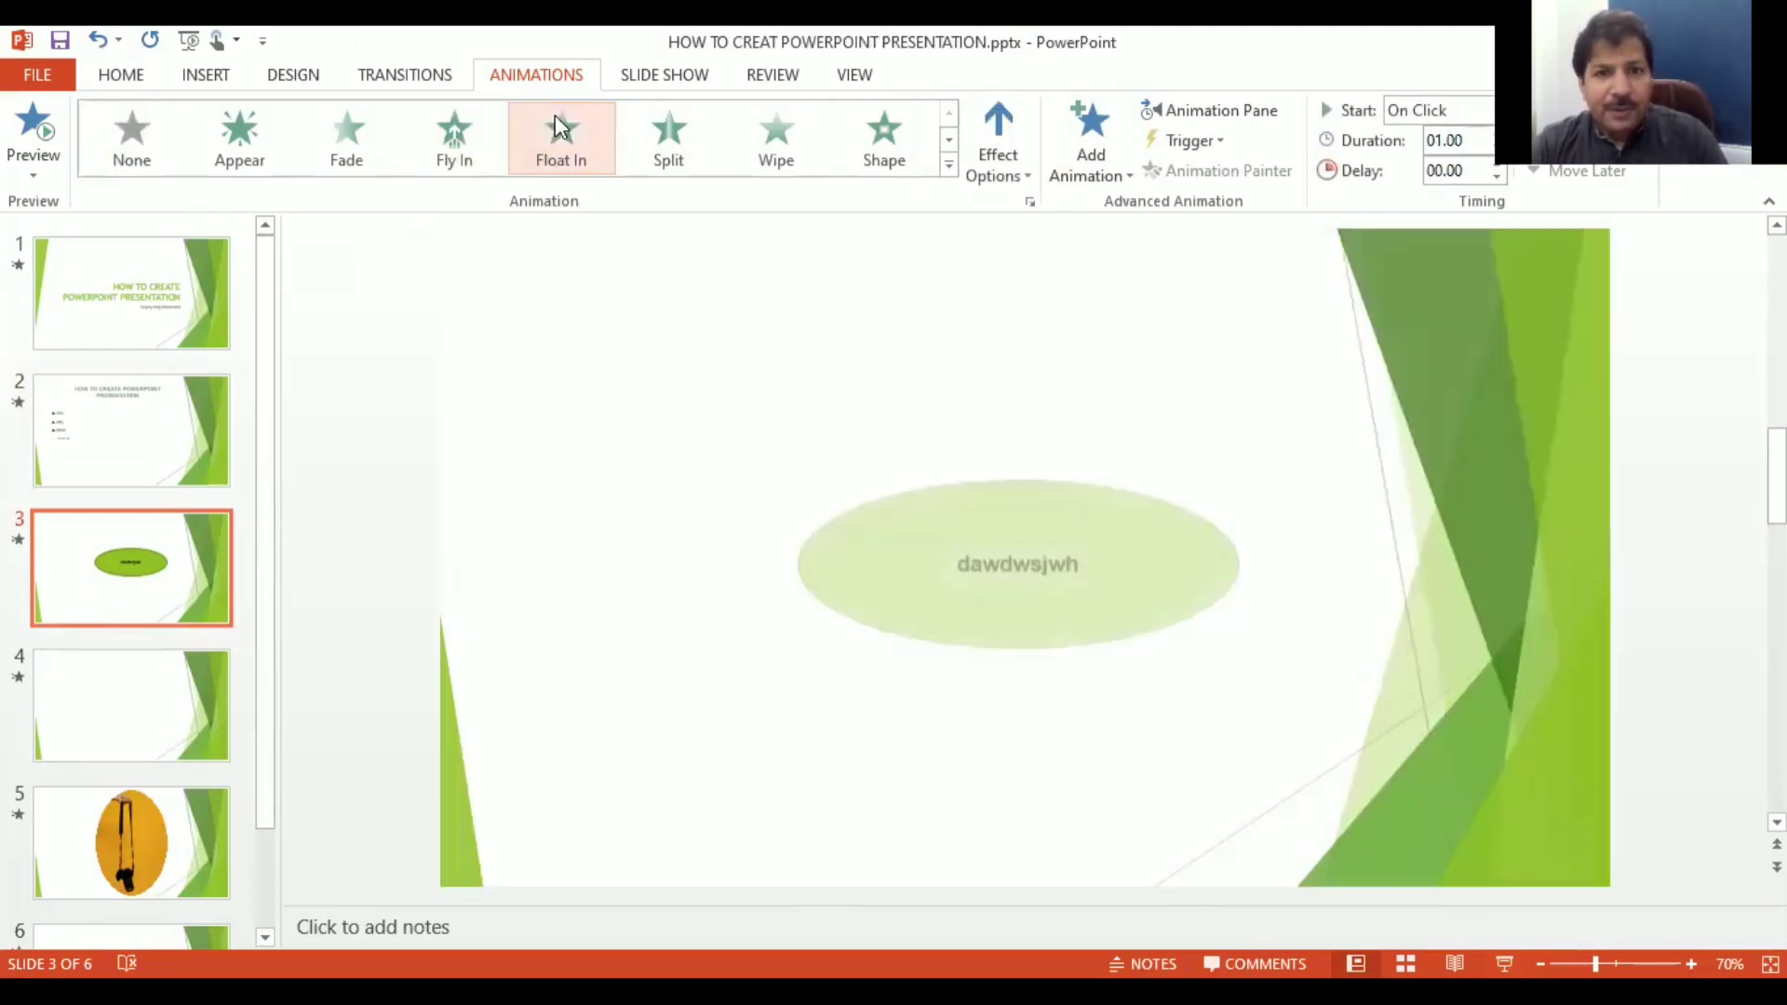
click(445, 145)
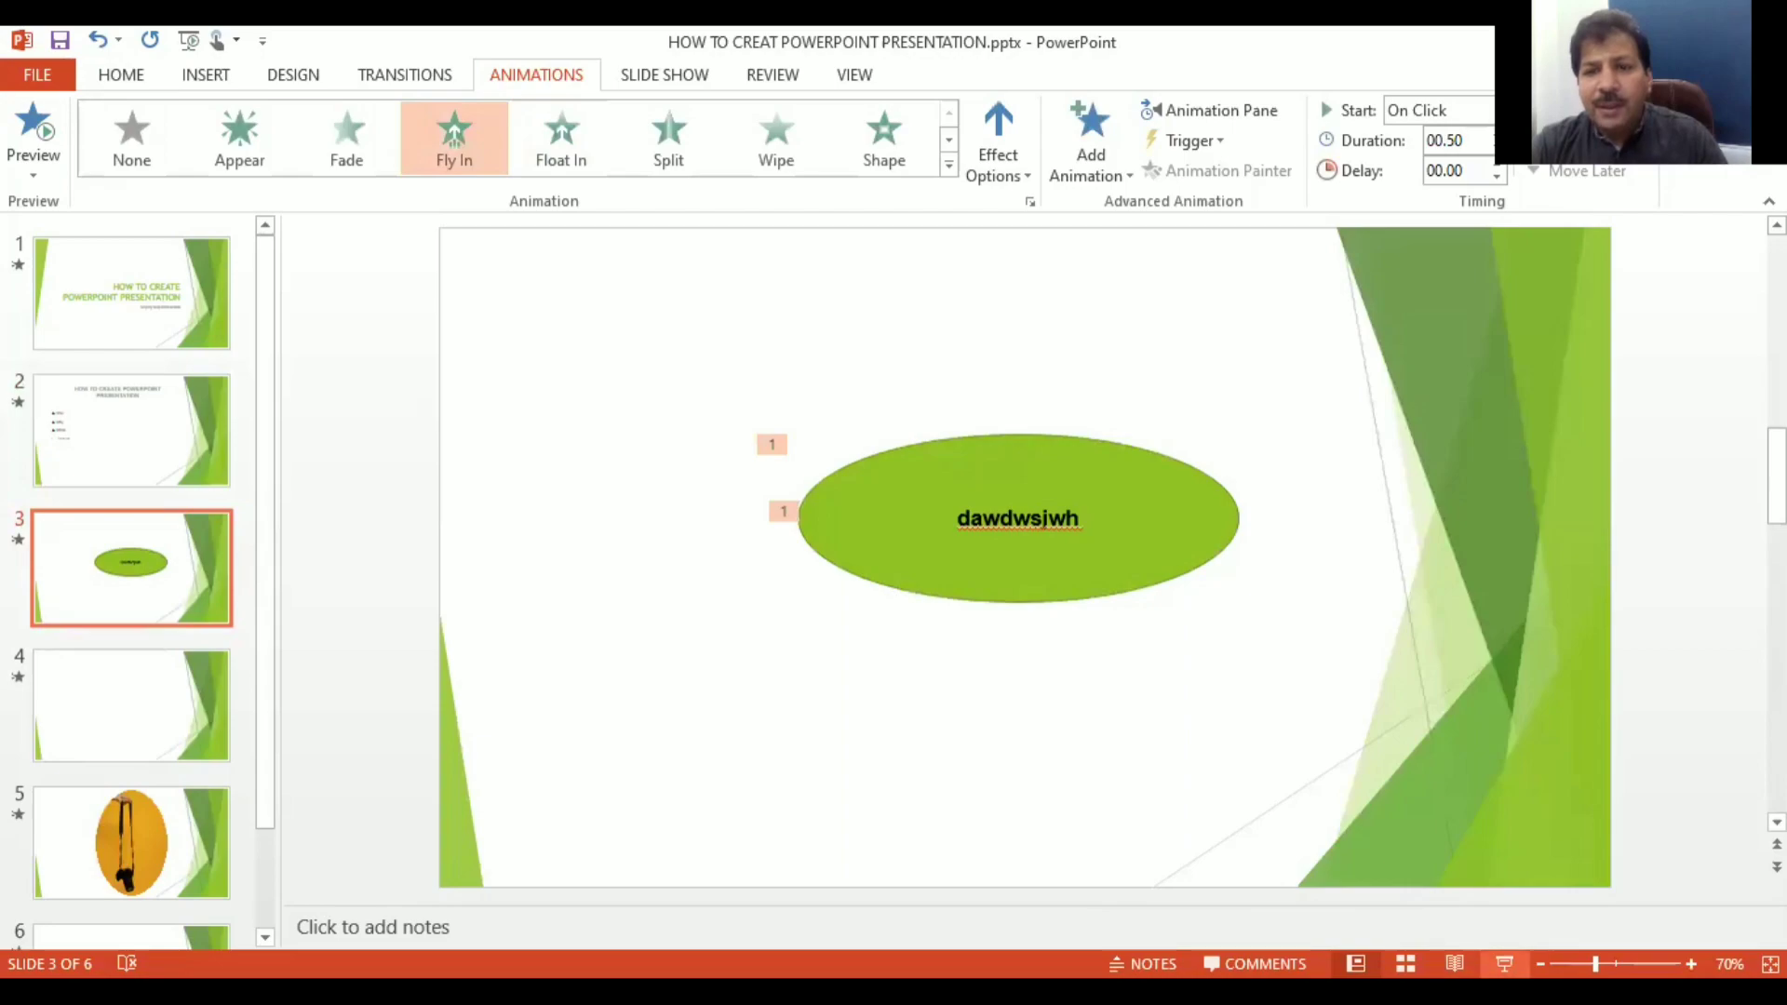
Step: Preview the ellipse flying in with a slide show from slide 3
click(1504, 963)
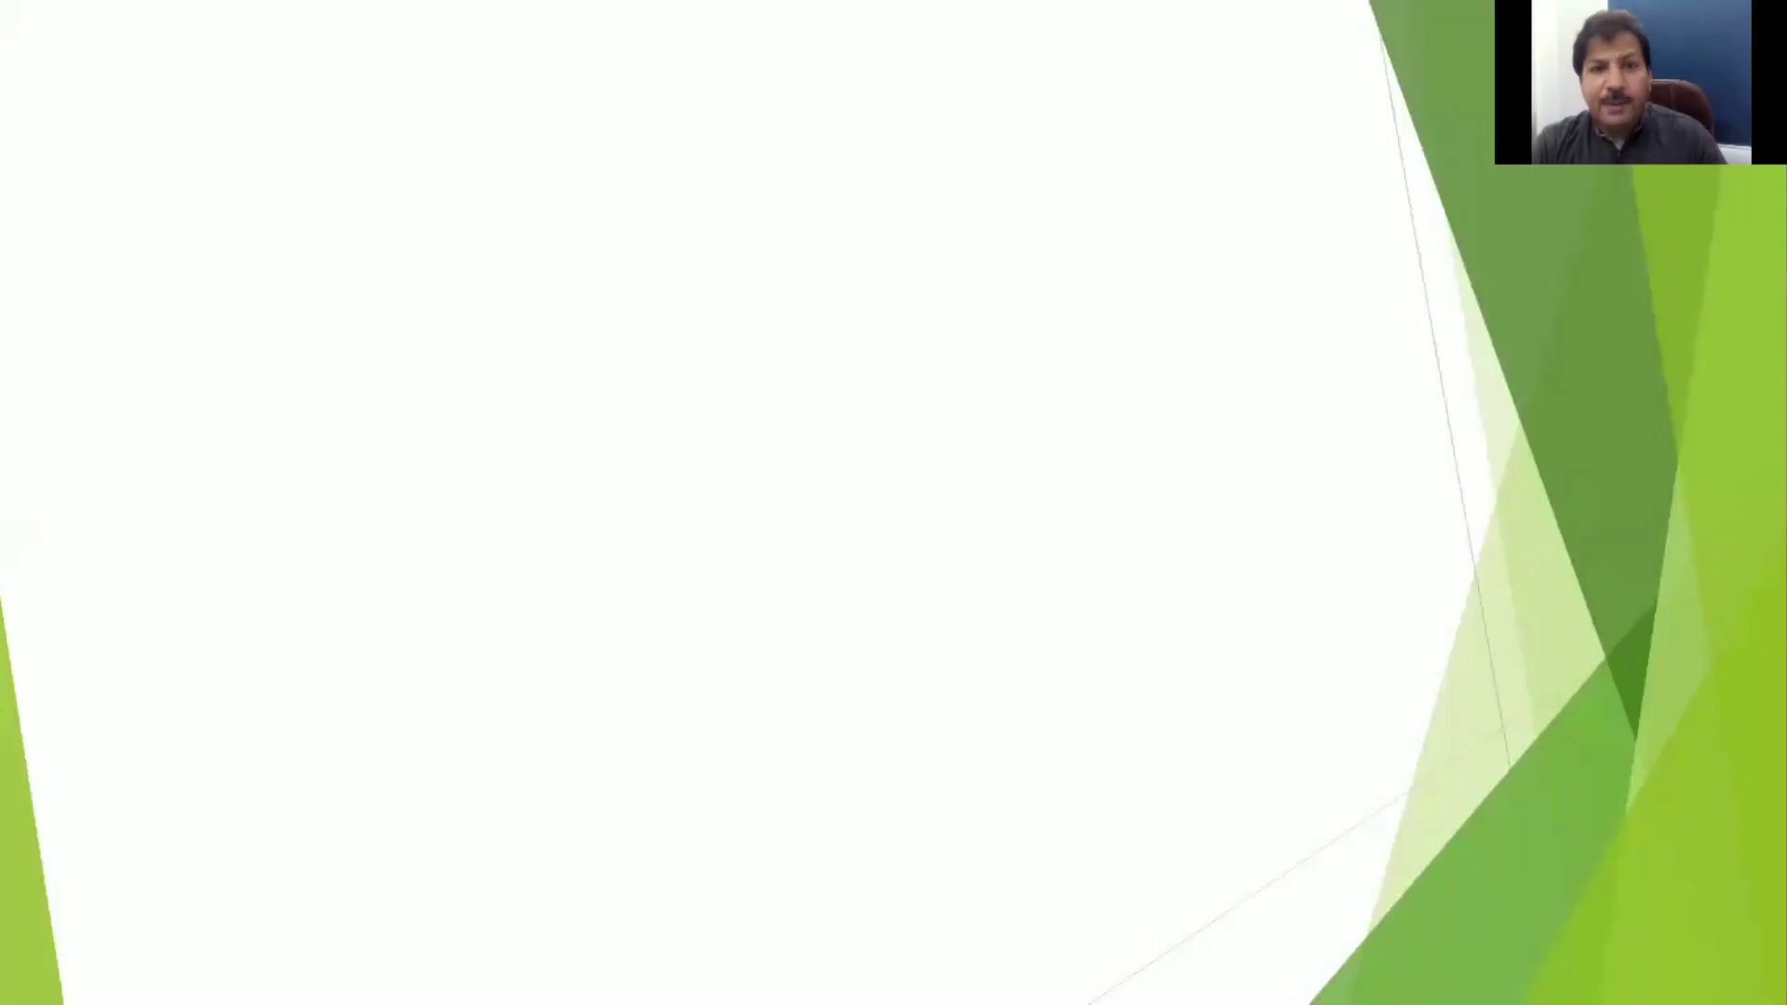
key(space)
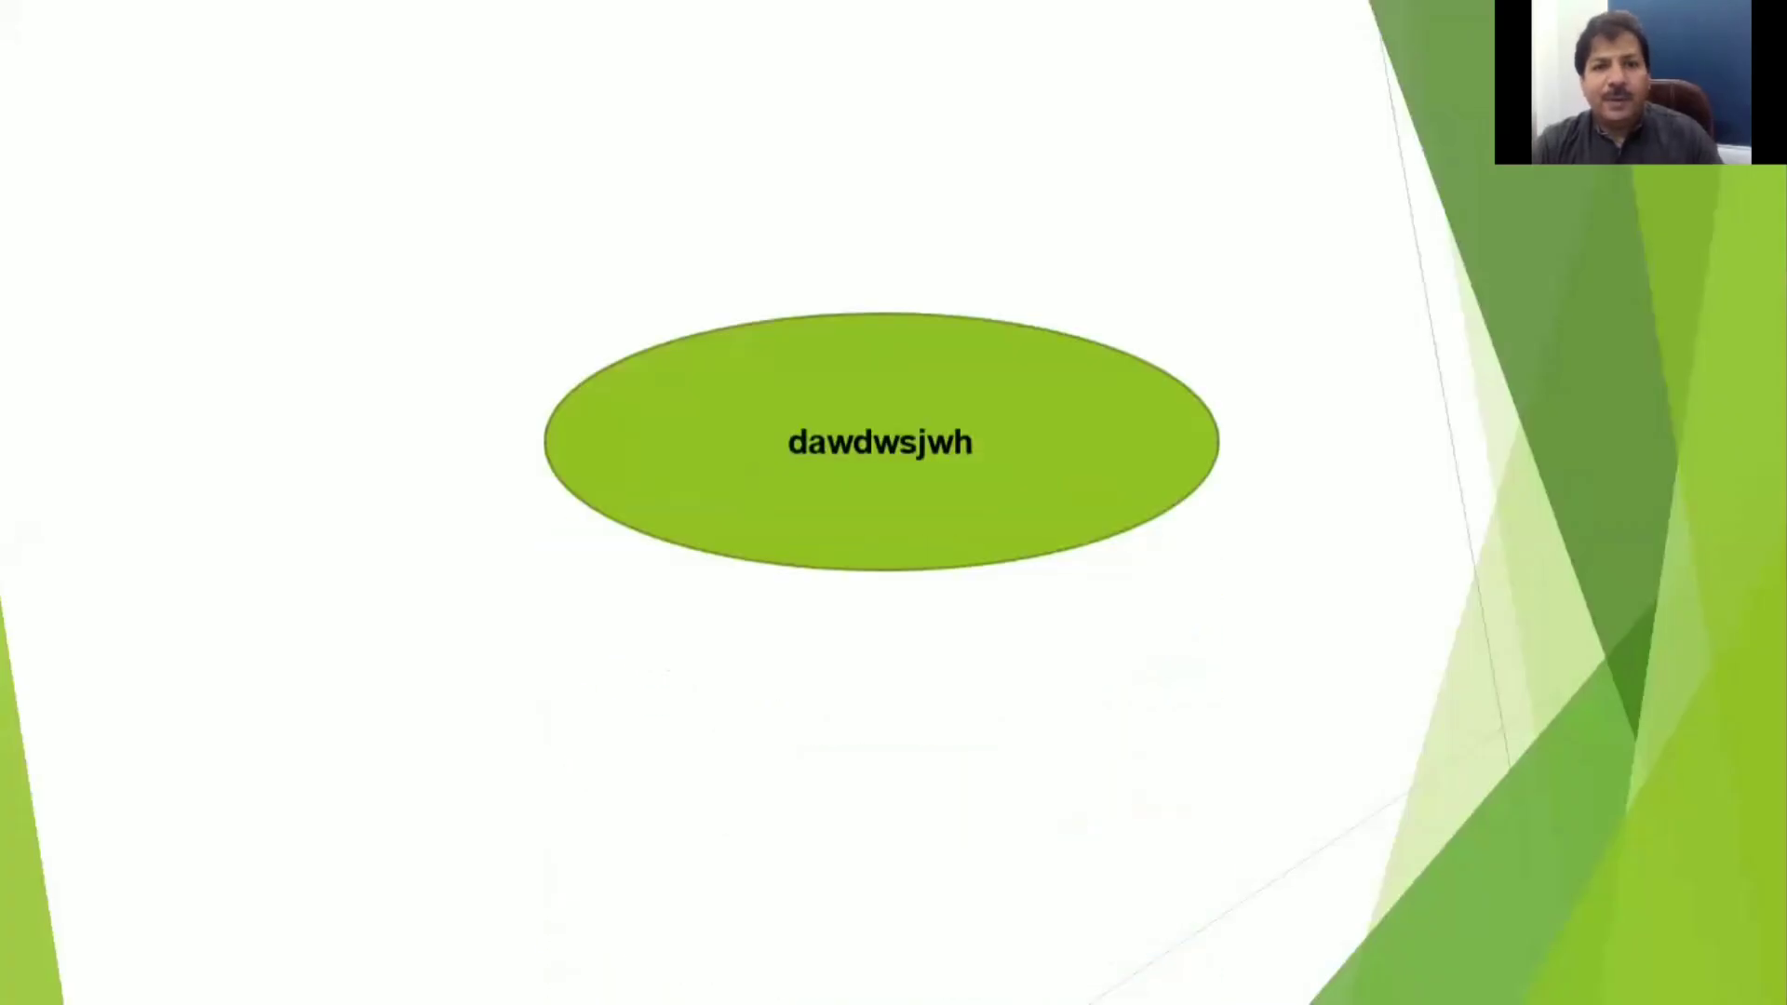
key(Escape)
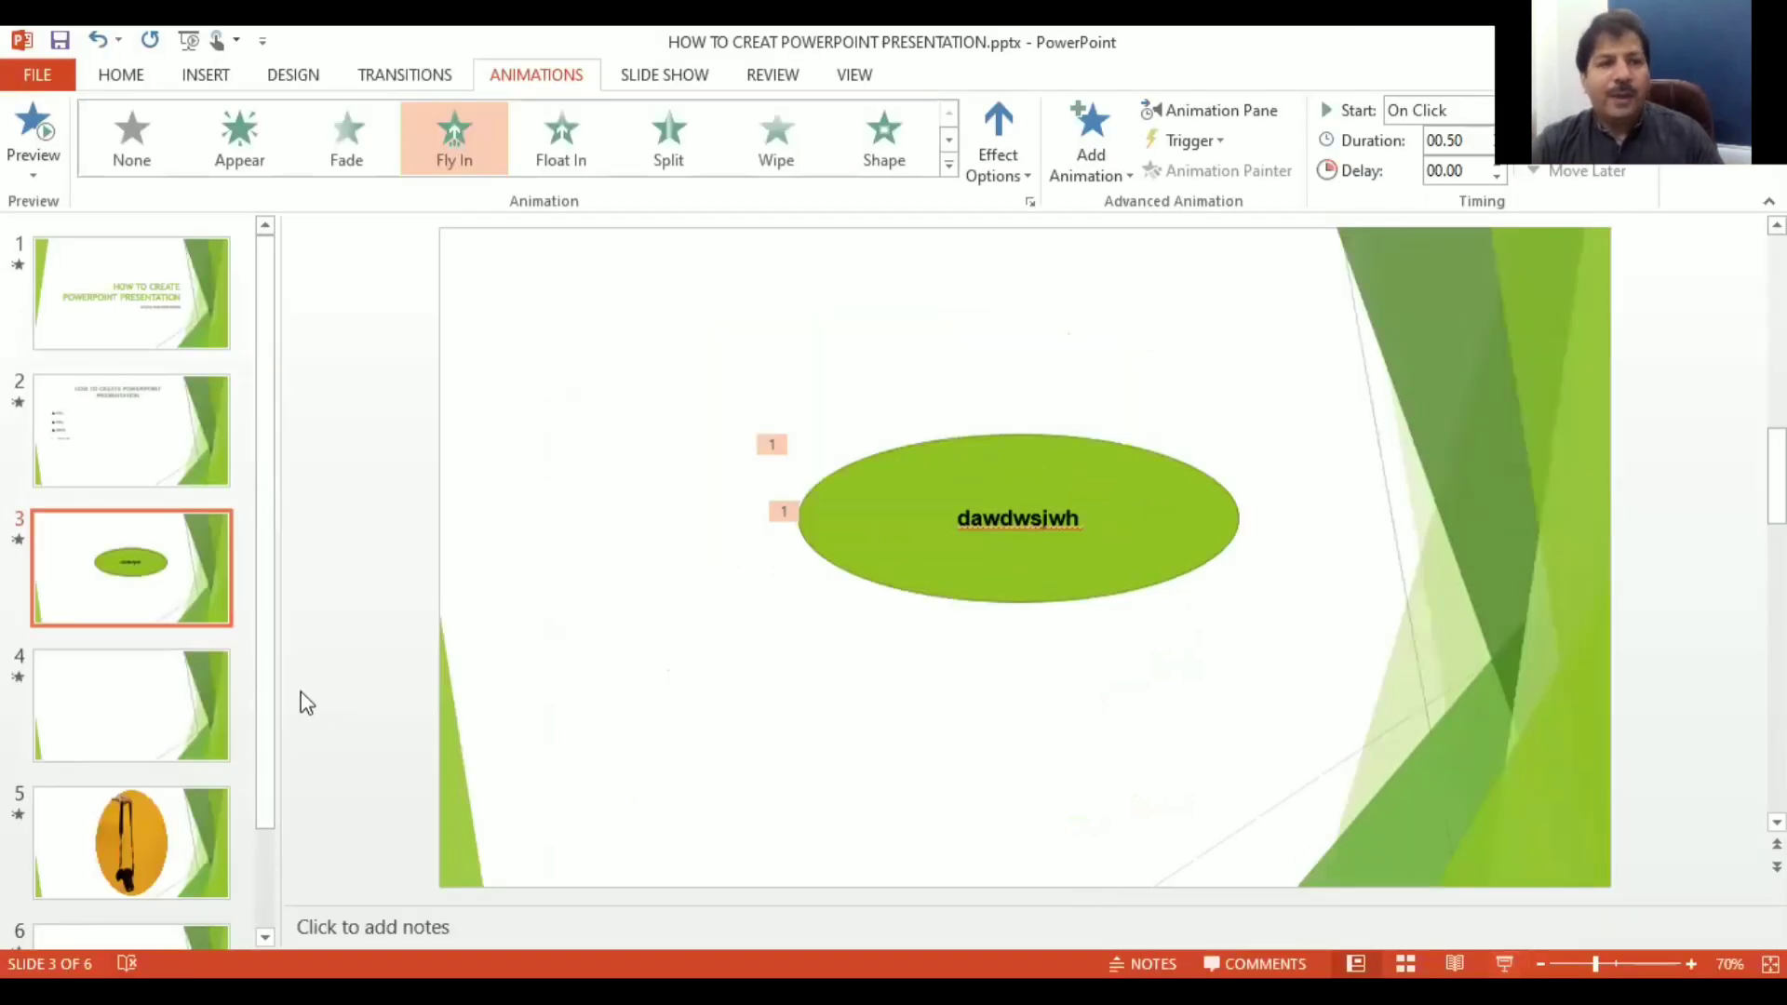
Step: Browse the slide thumbnails and return to slide 2
click(210, 687)
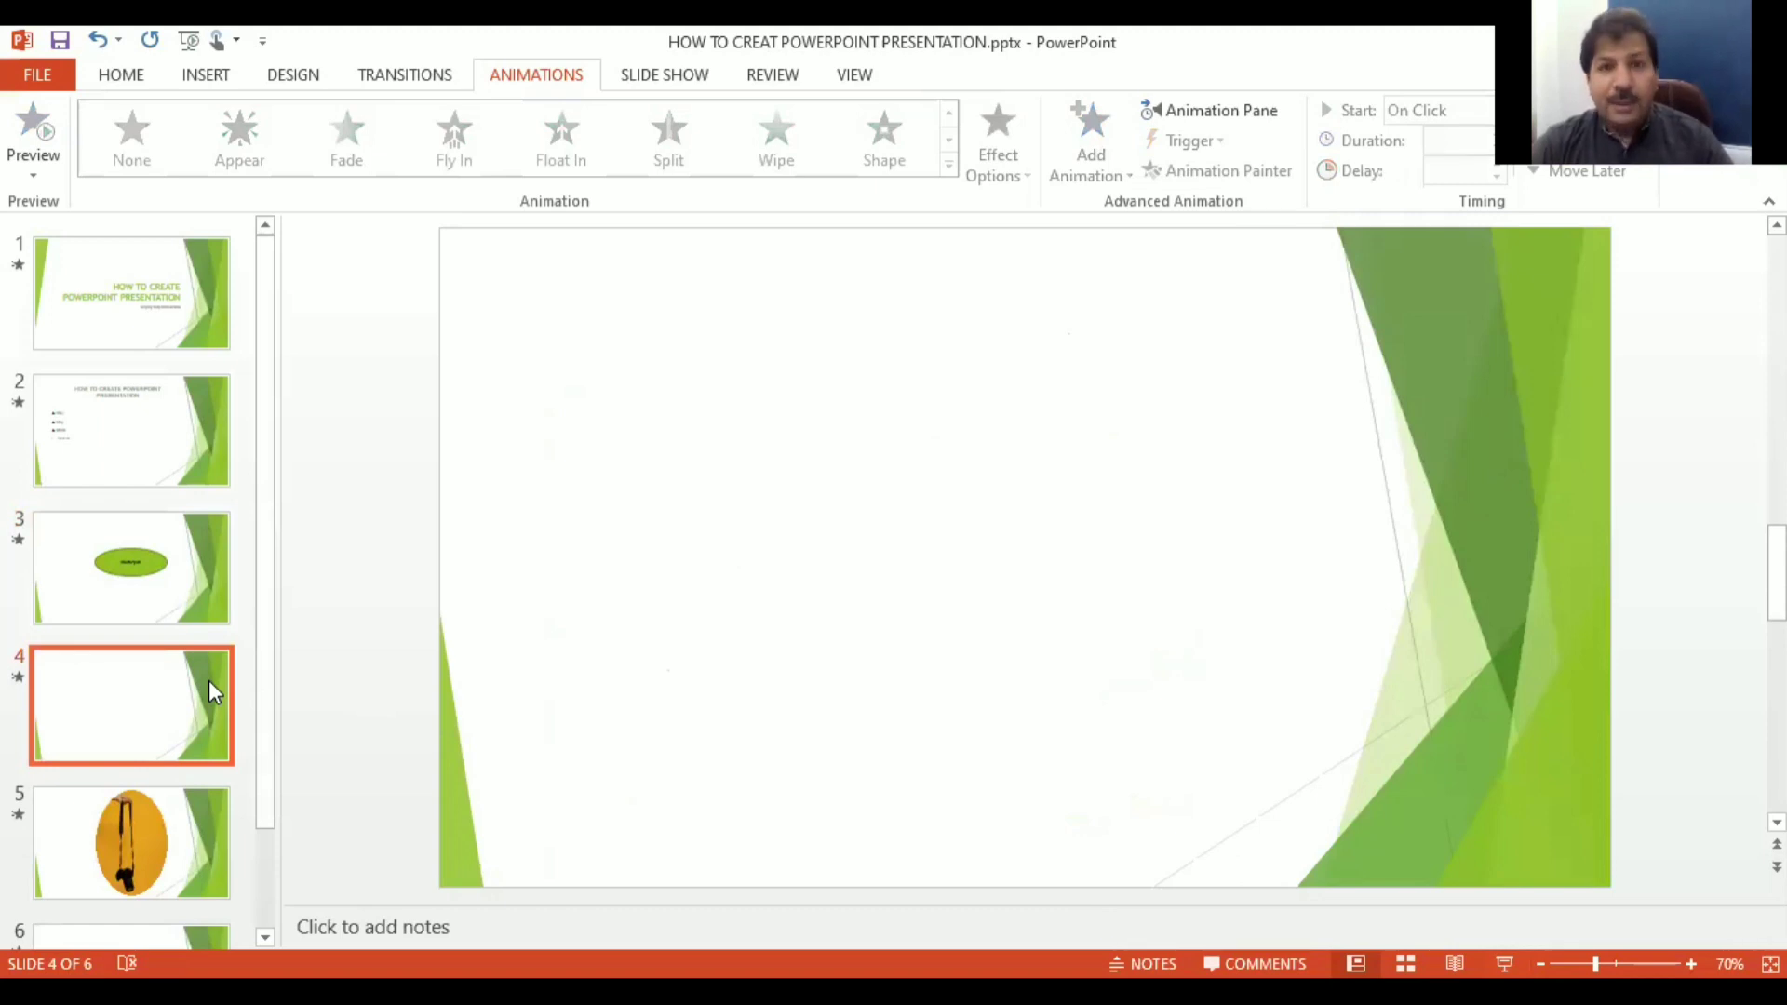
key(Down)
key(Up)
key(Up)
key(Up)
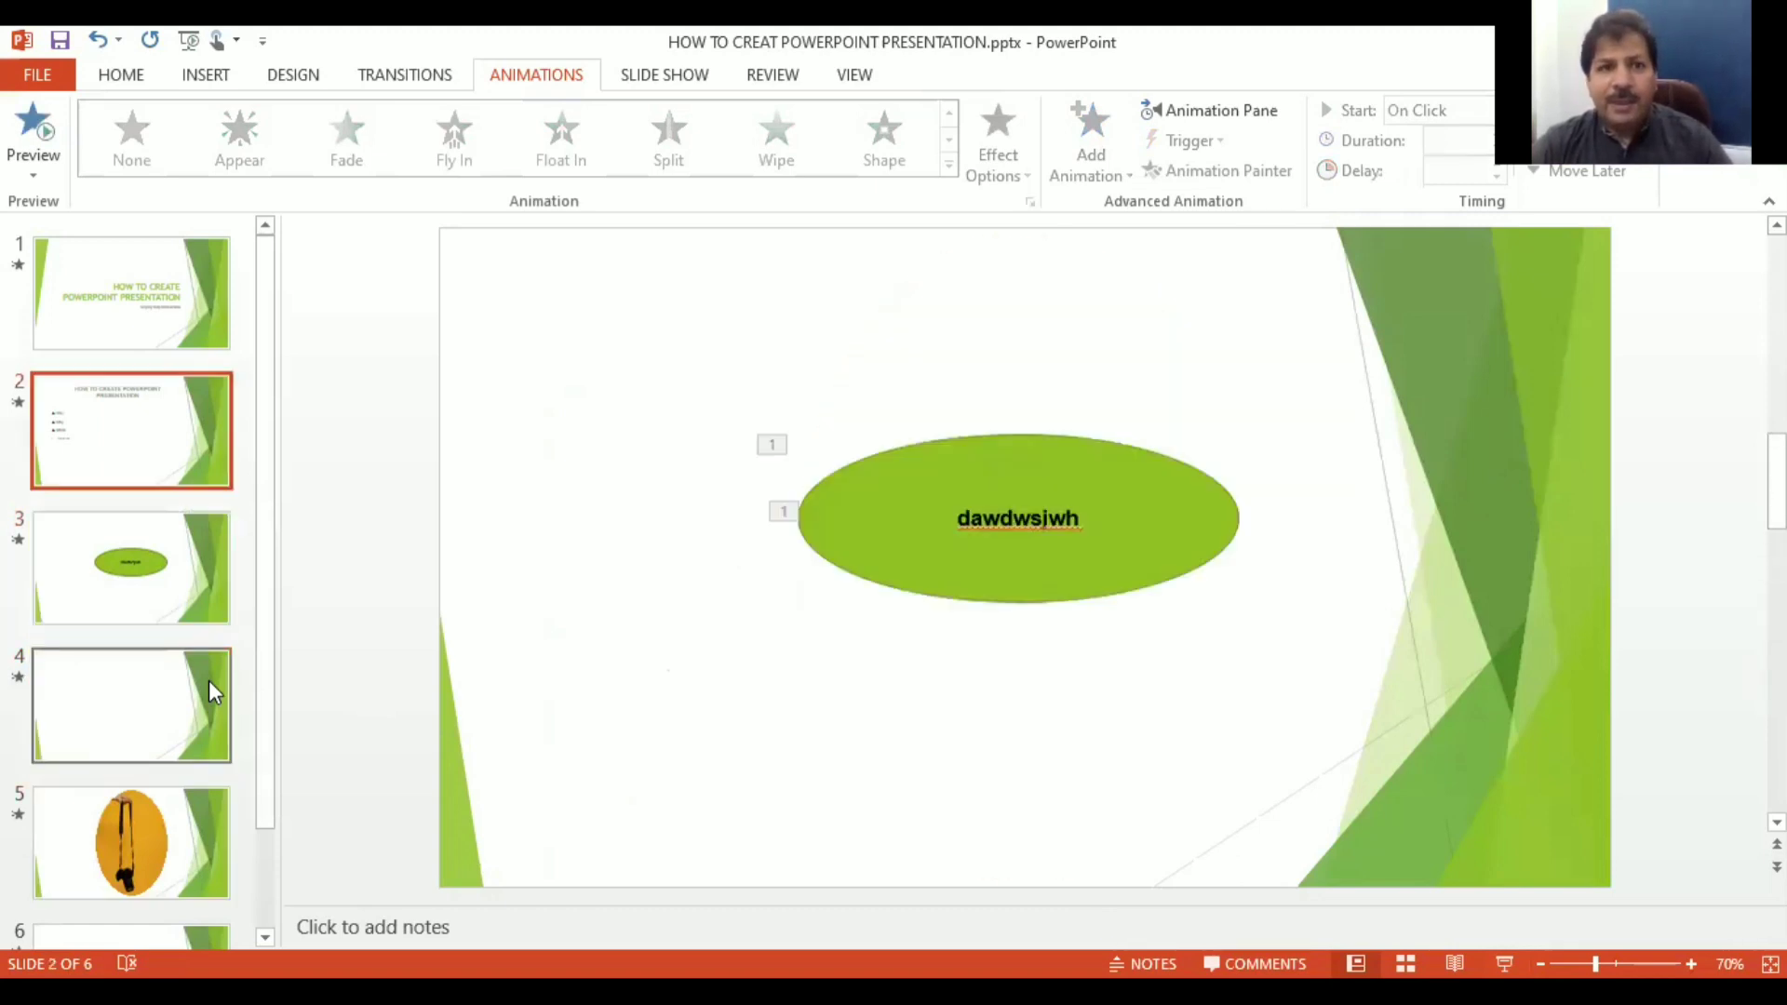
key(Up)
key(Down)
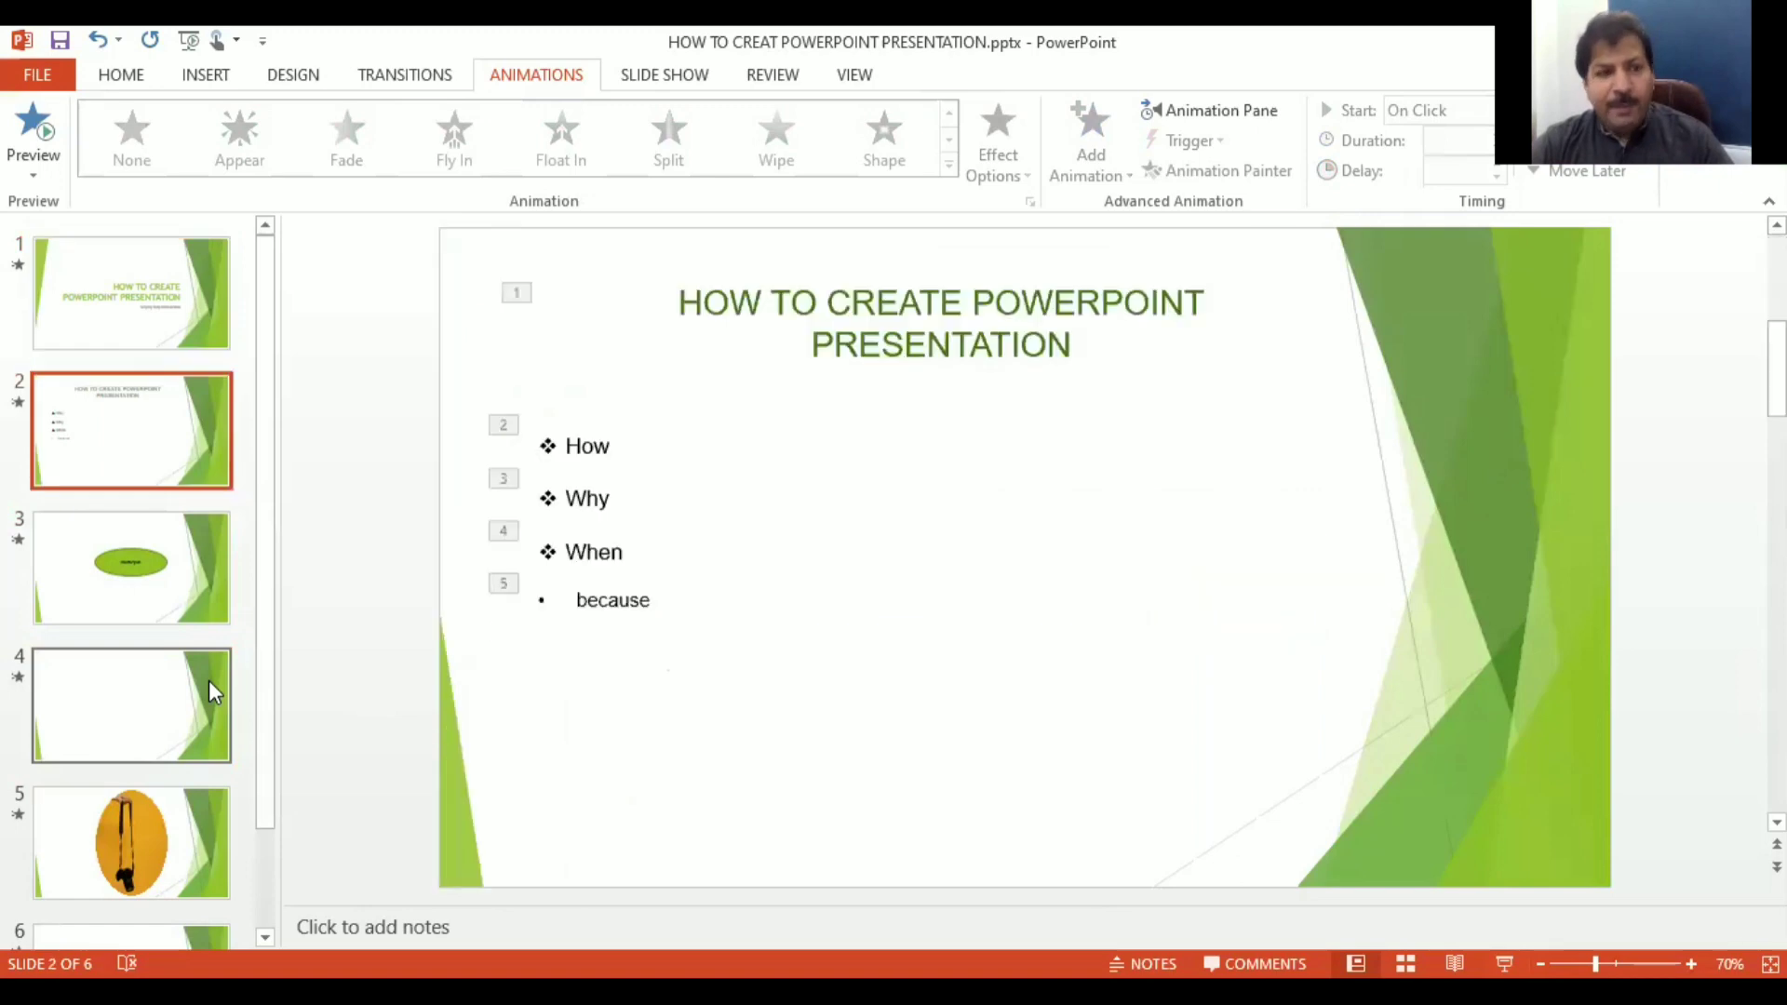
click(153, 817)
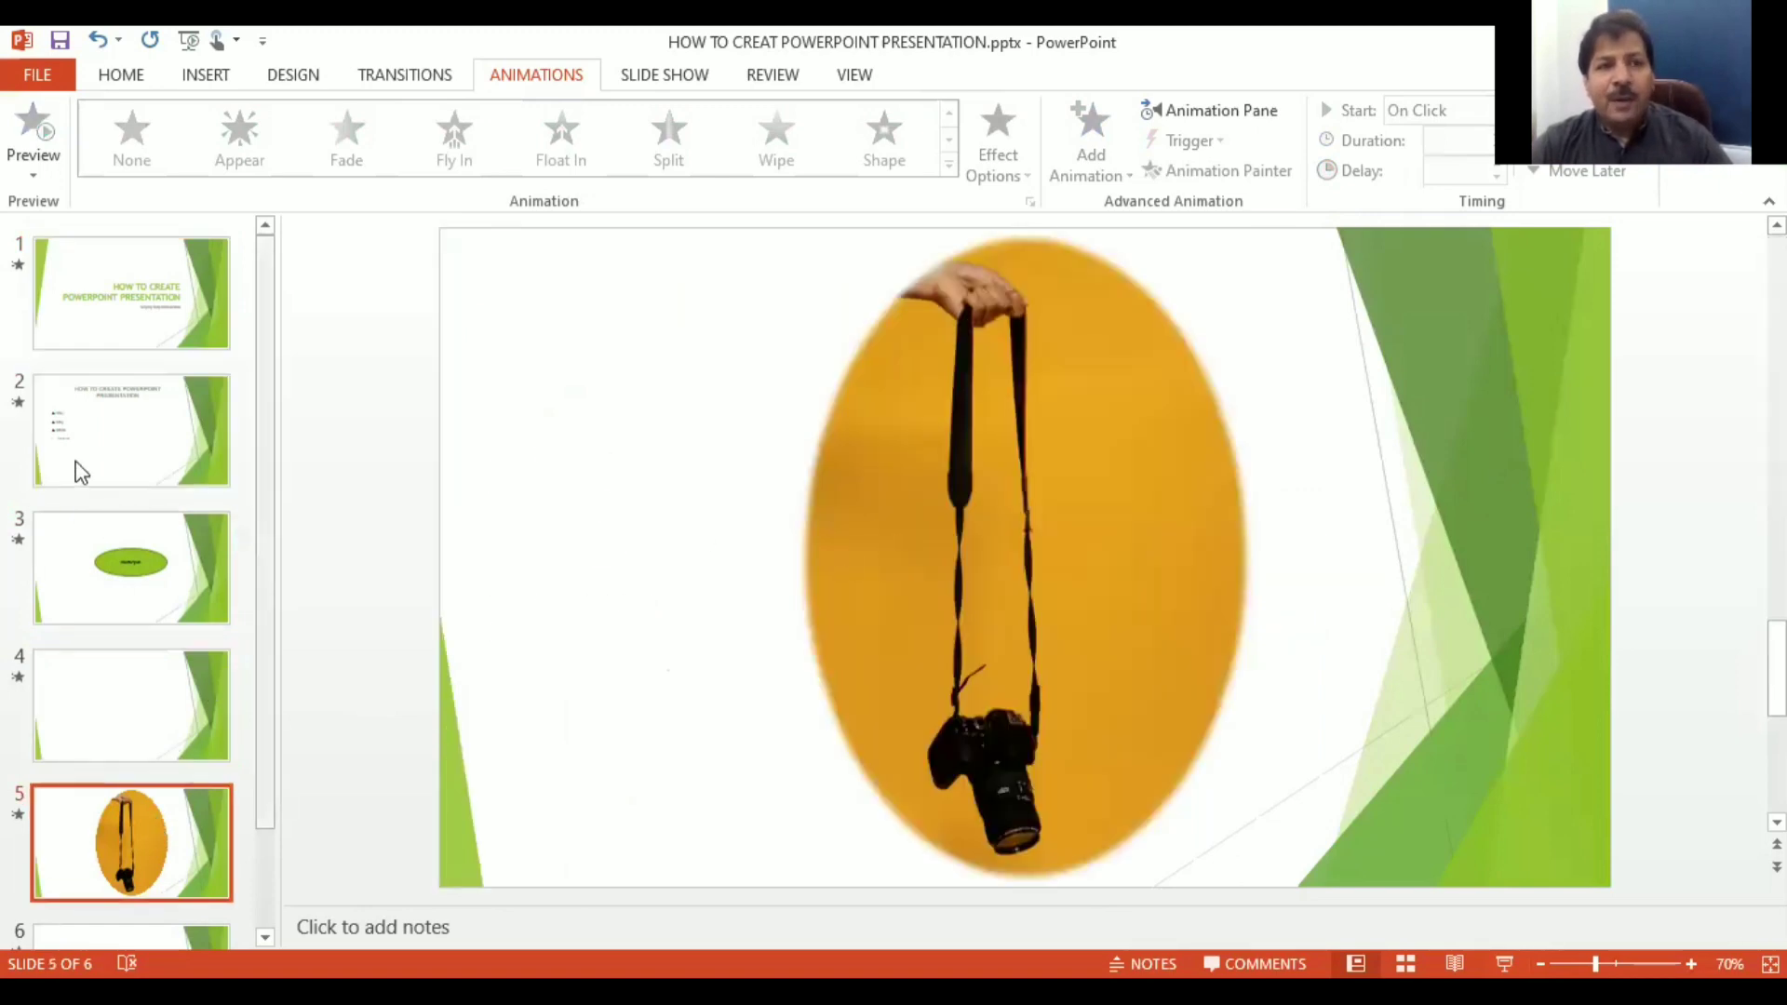
click(86, 433)
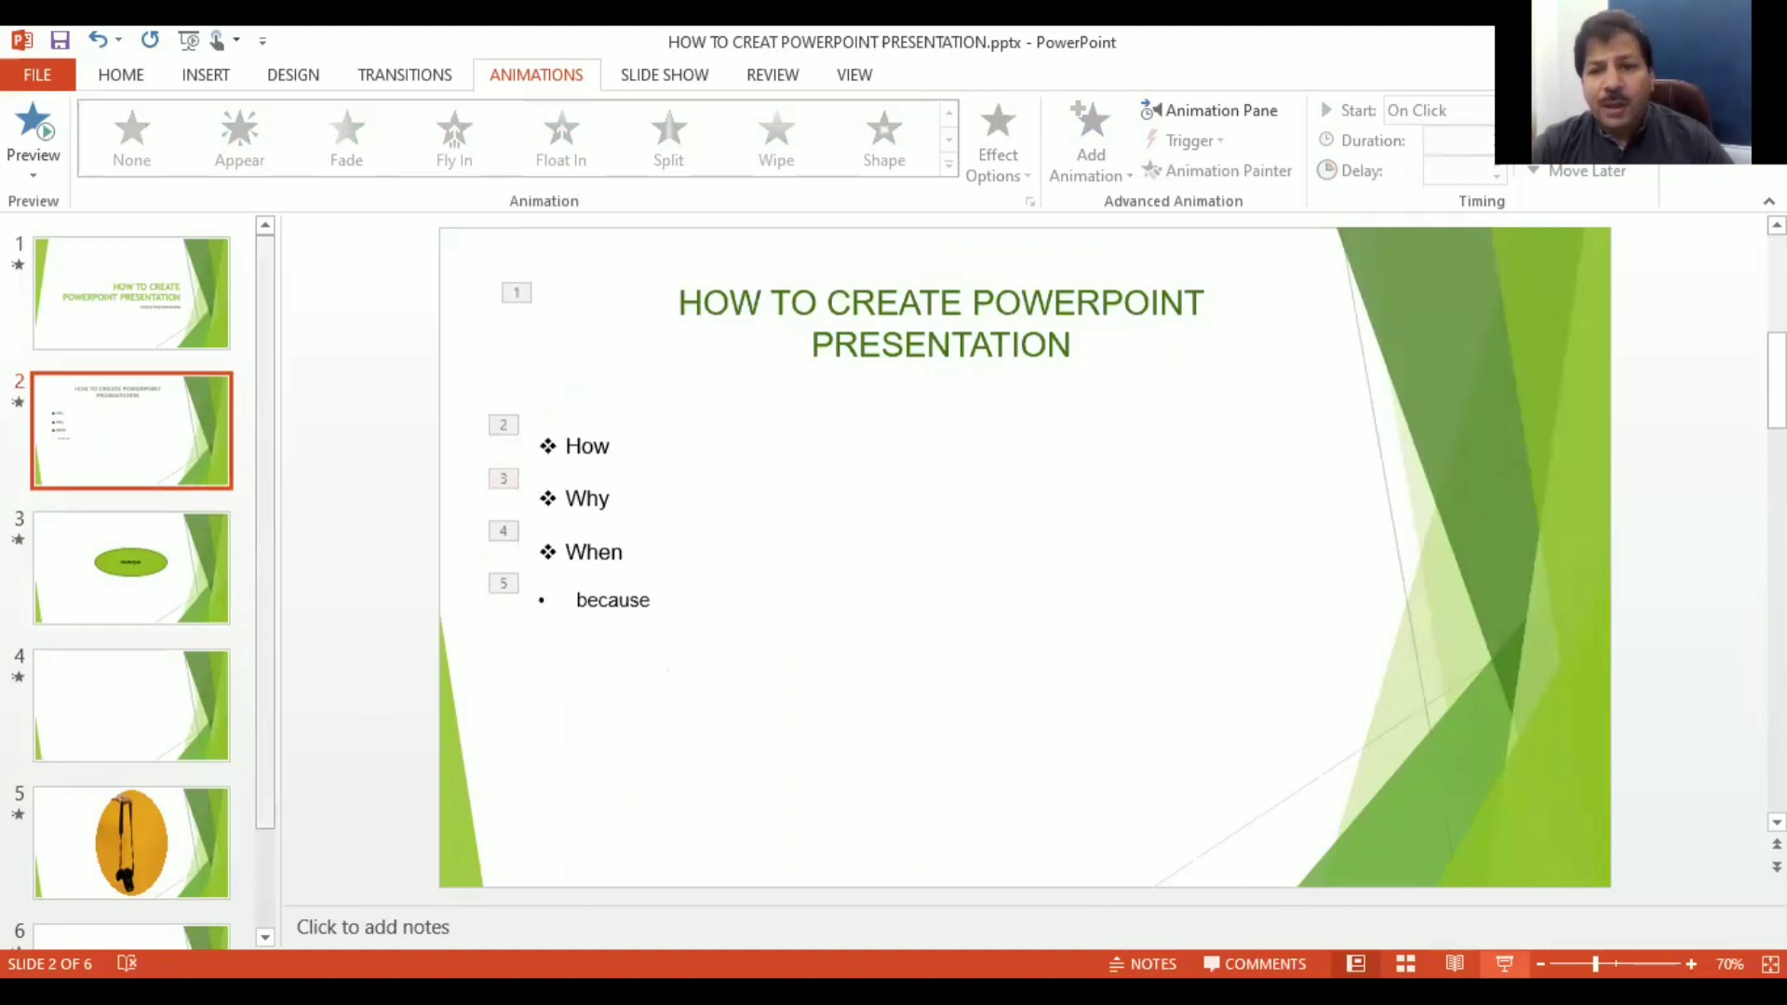
Step: Play slide 2 as a slide show to check the How, Why and When bullets, then select Why
click(1503, 963)
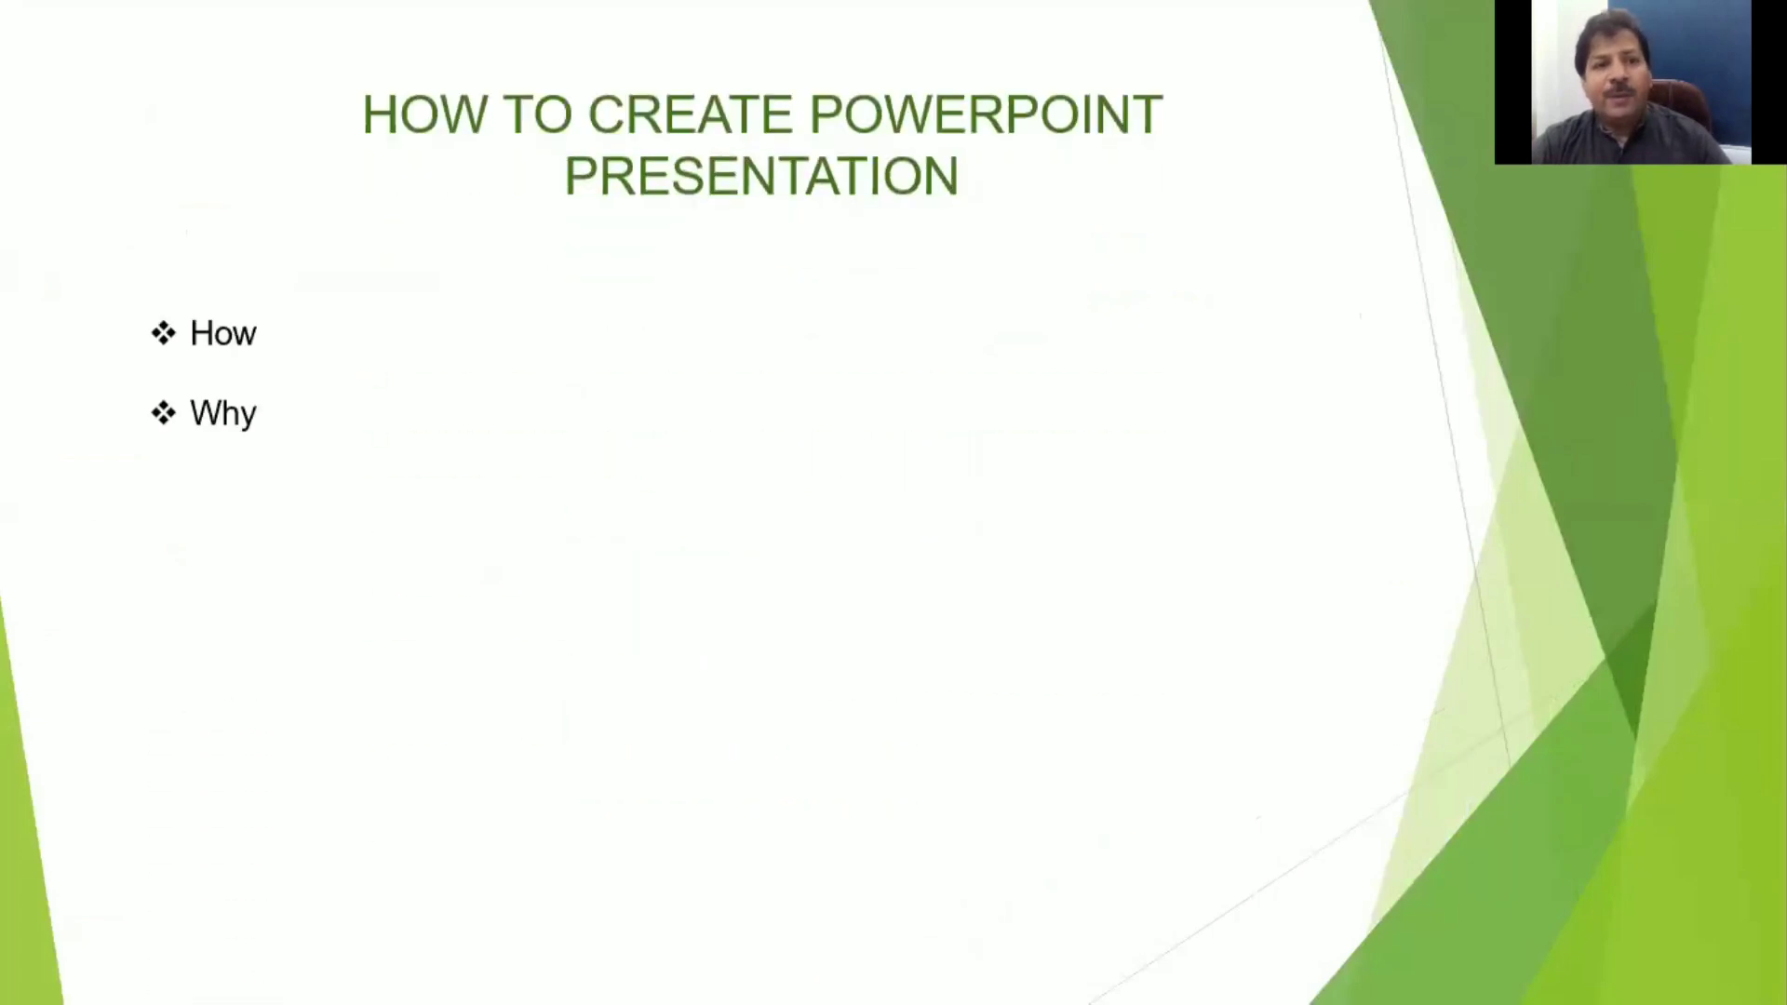
click(218, 419)
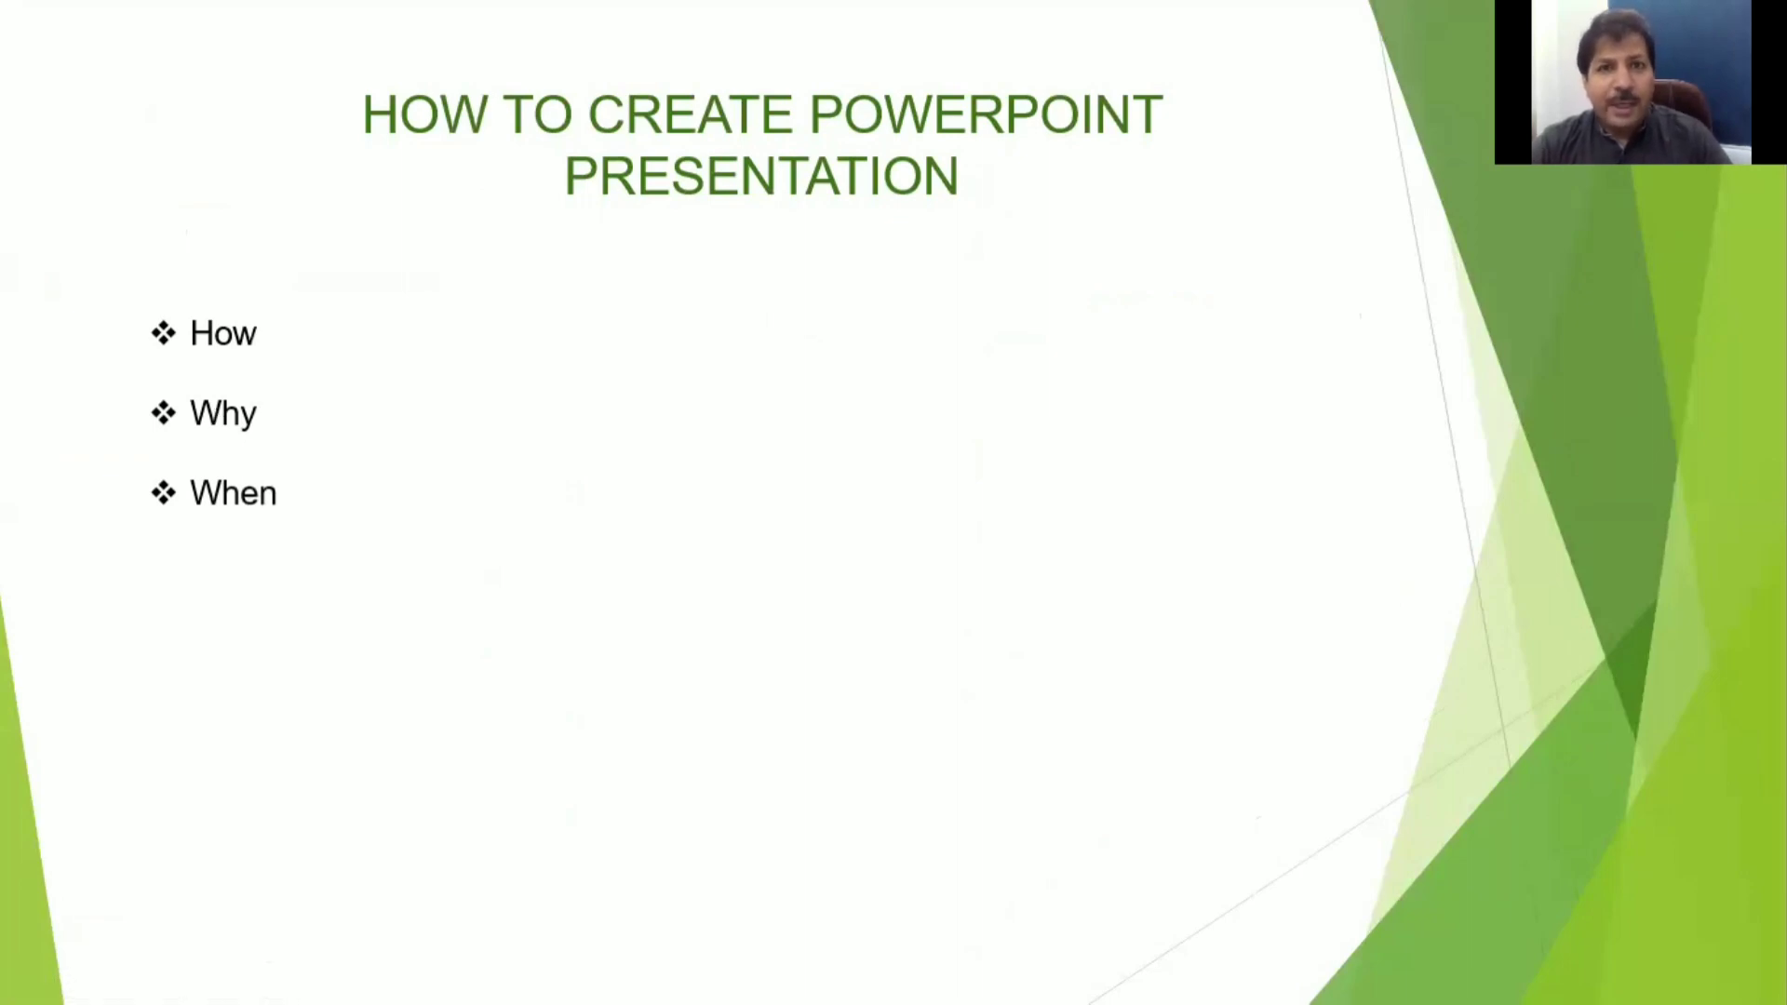
key(Escape)
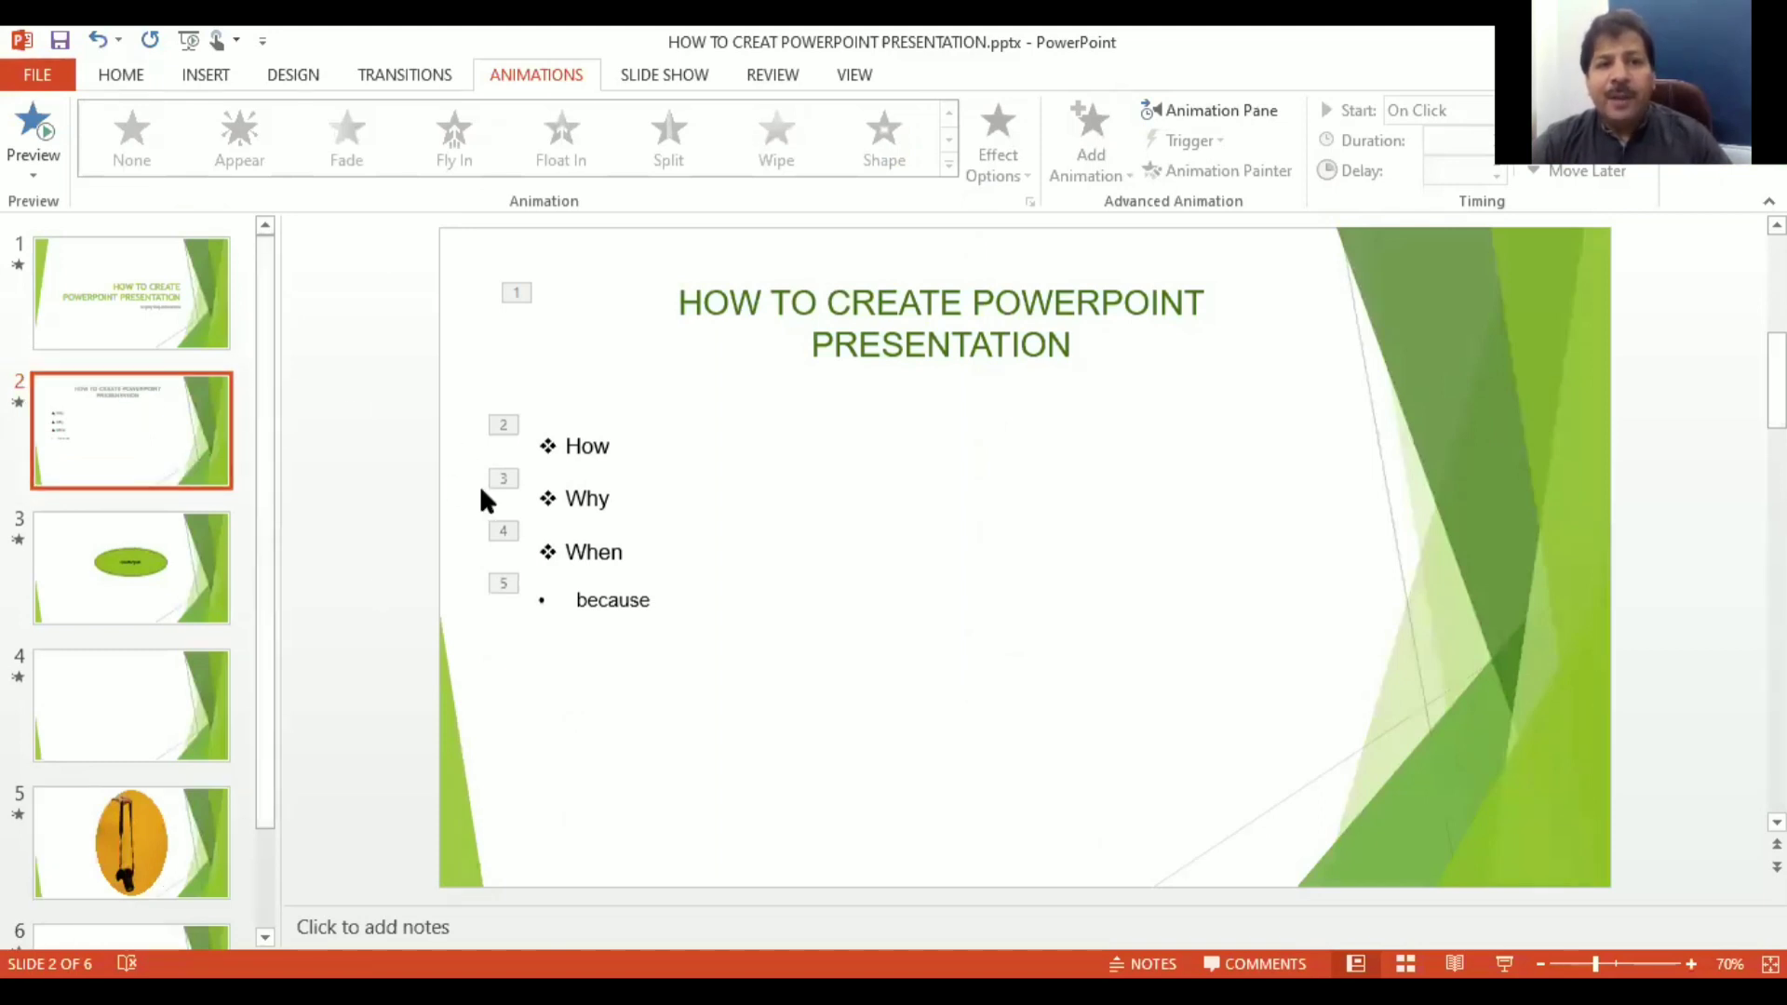
double_click(568, 498)
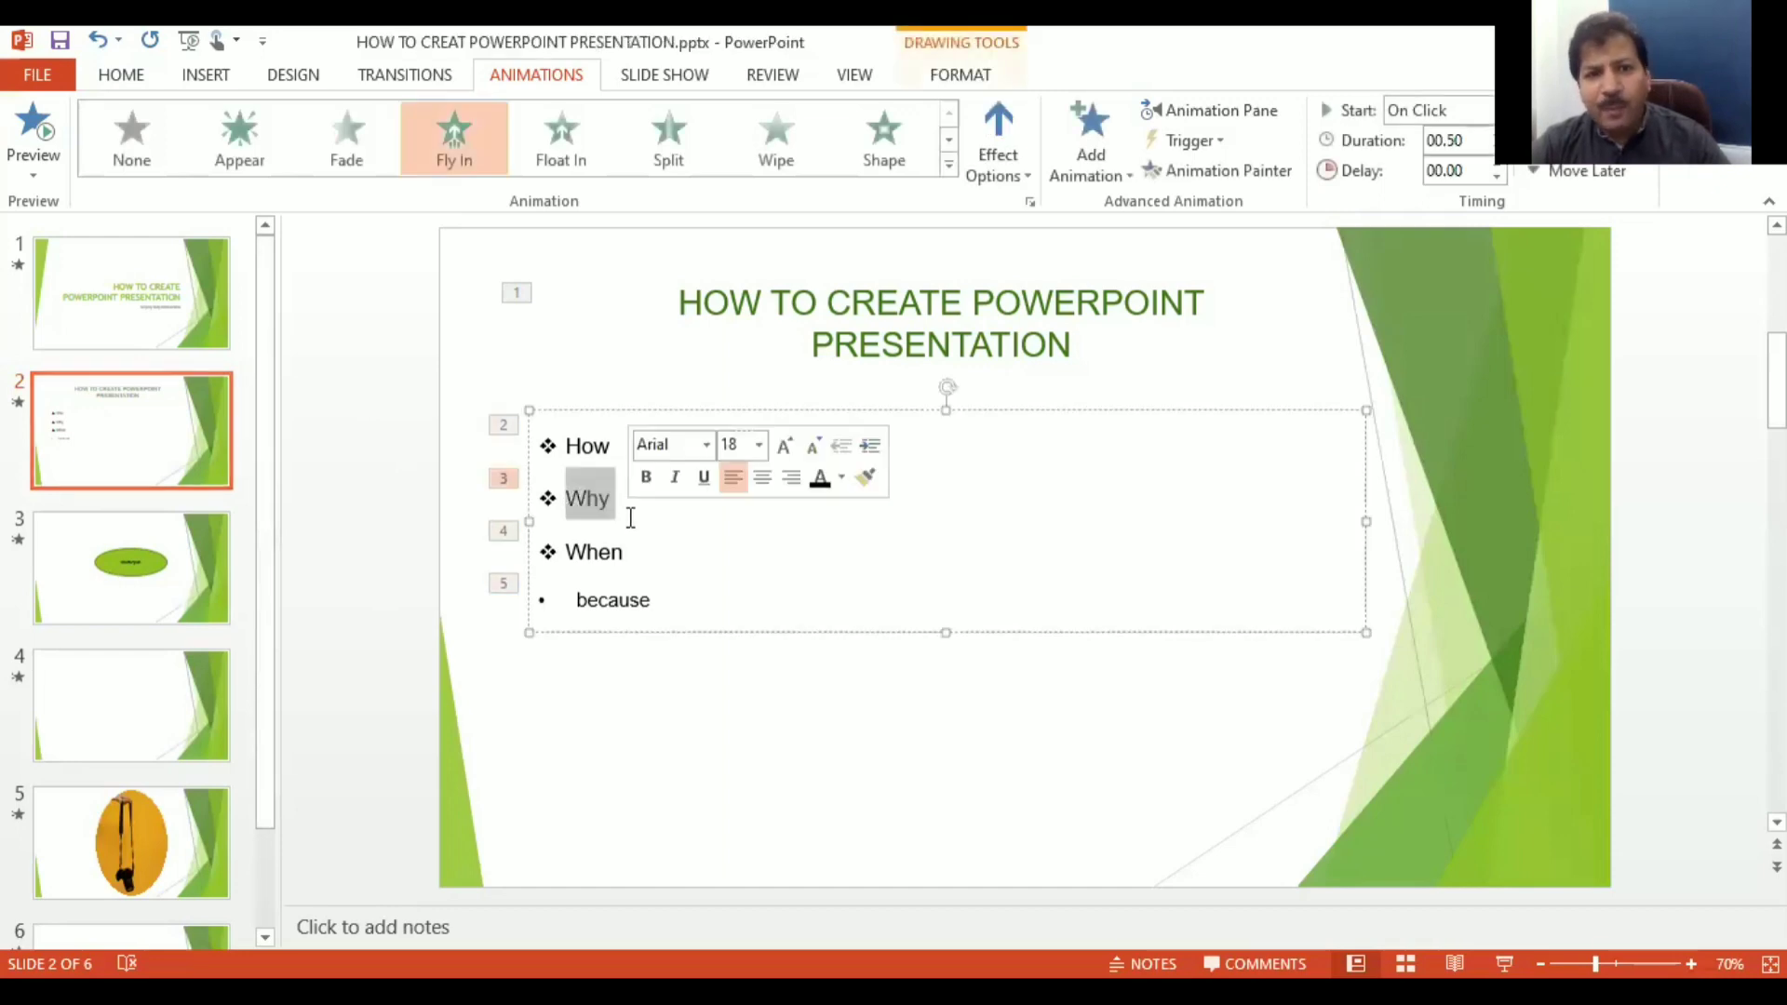
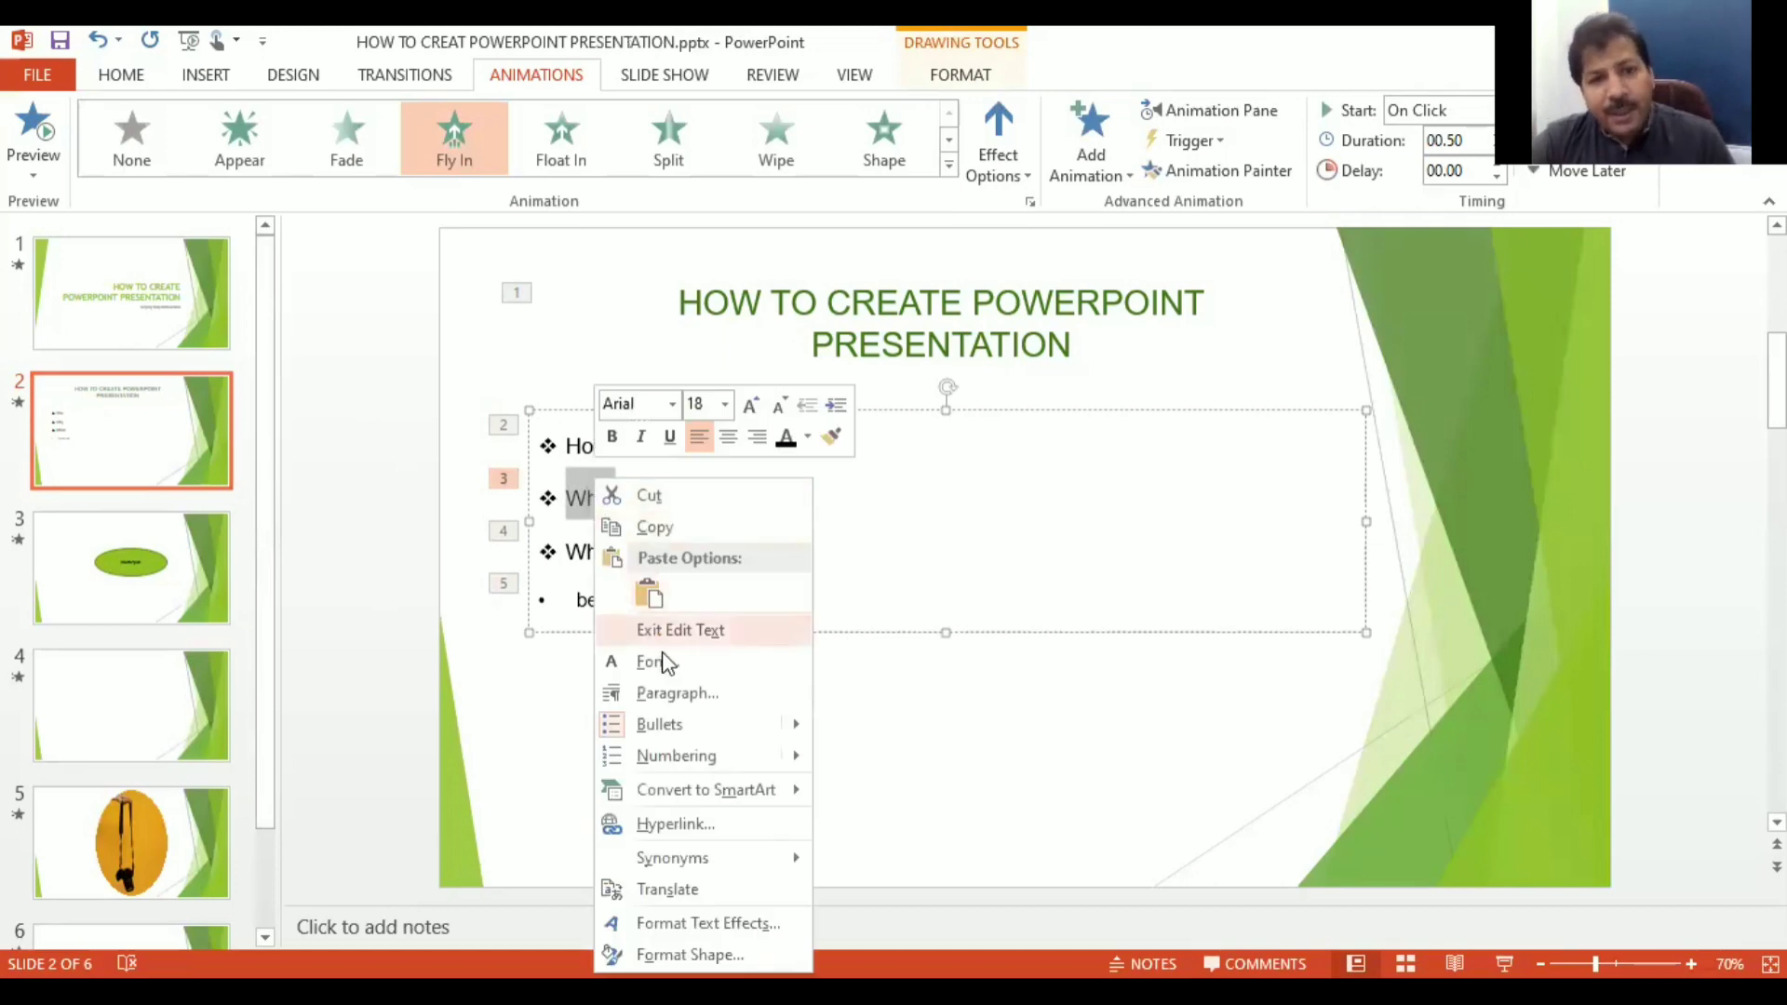
Step: Hyperlink the word 'Why' in the slide 2 bullet list to 5. Slide 5 of this presentation
click(709, 822)
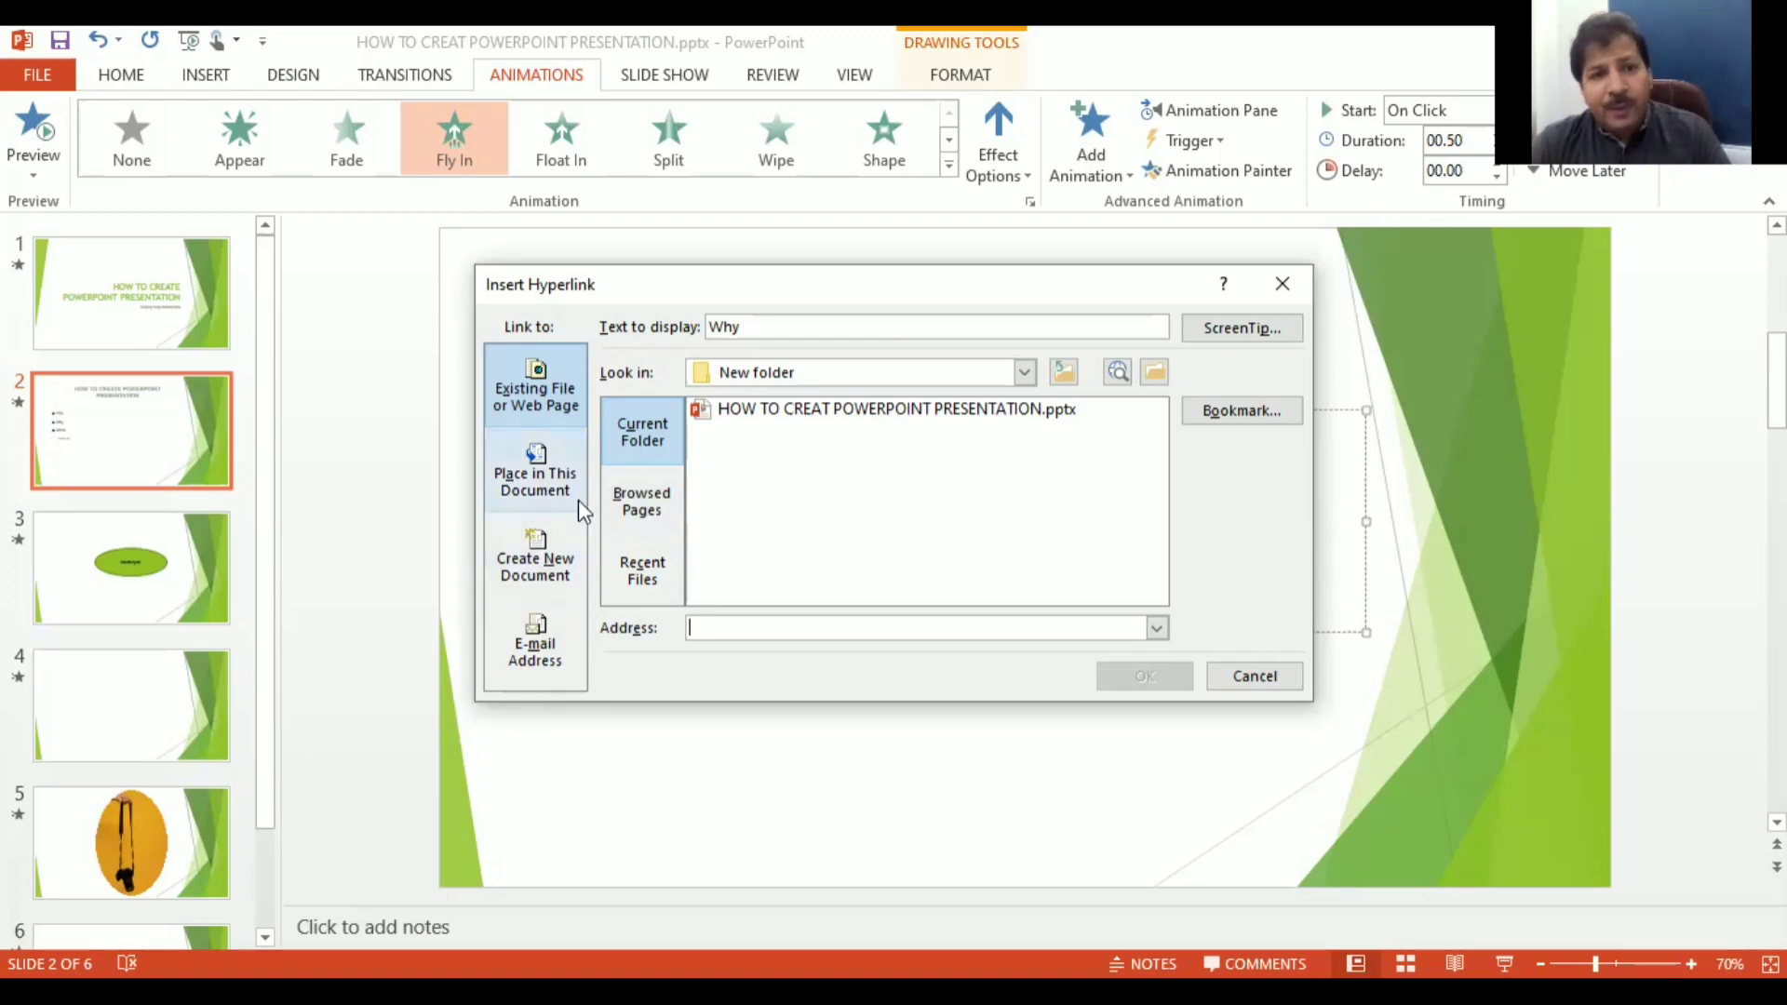
click(560, 482)
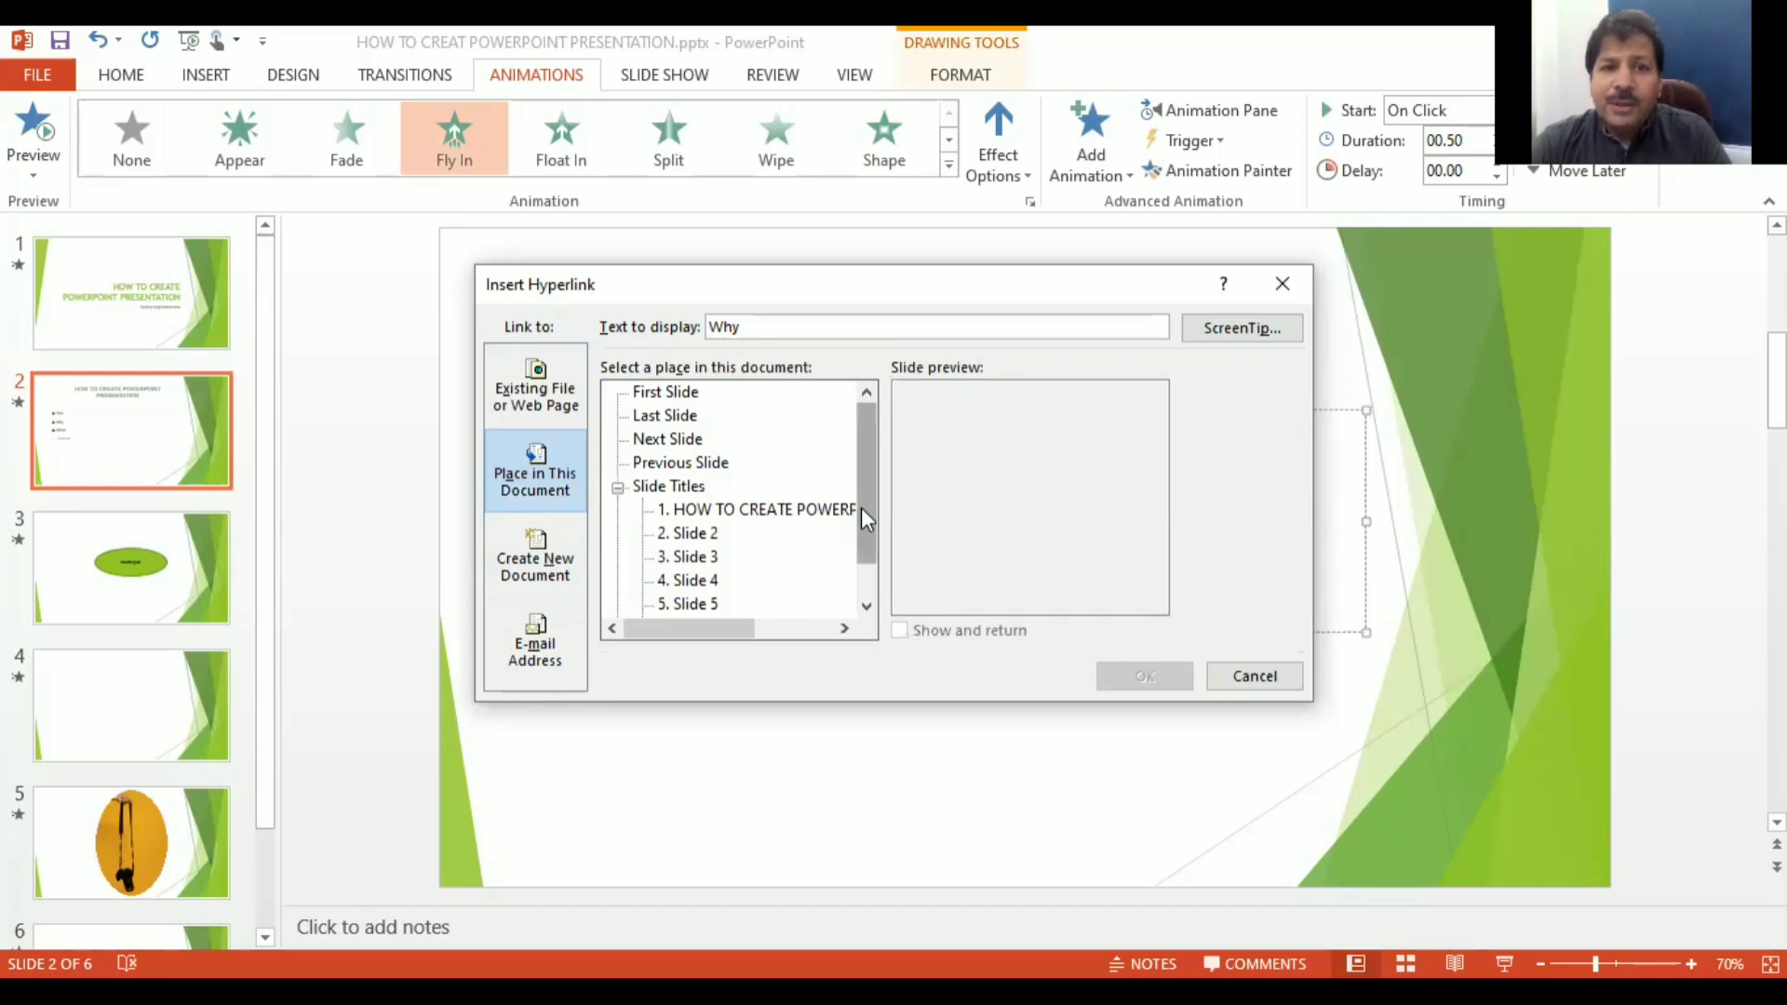
drag(868, 510, 867, 539)
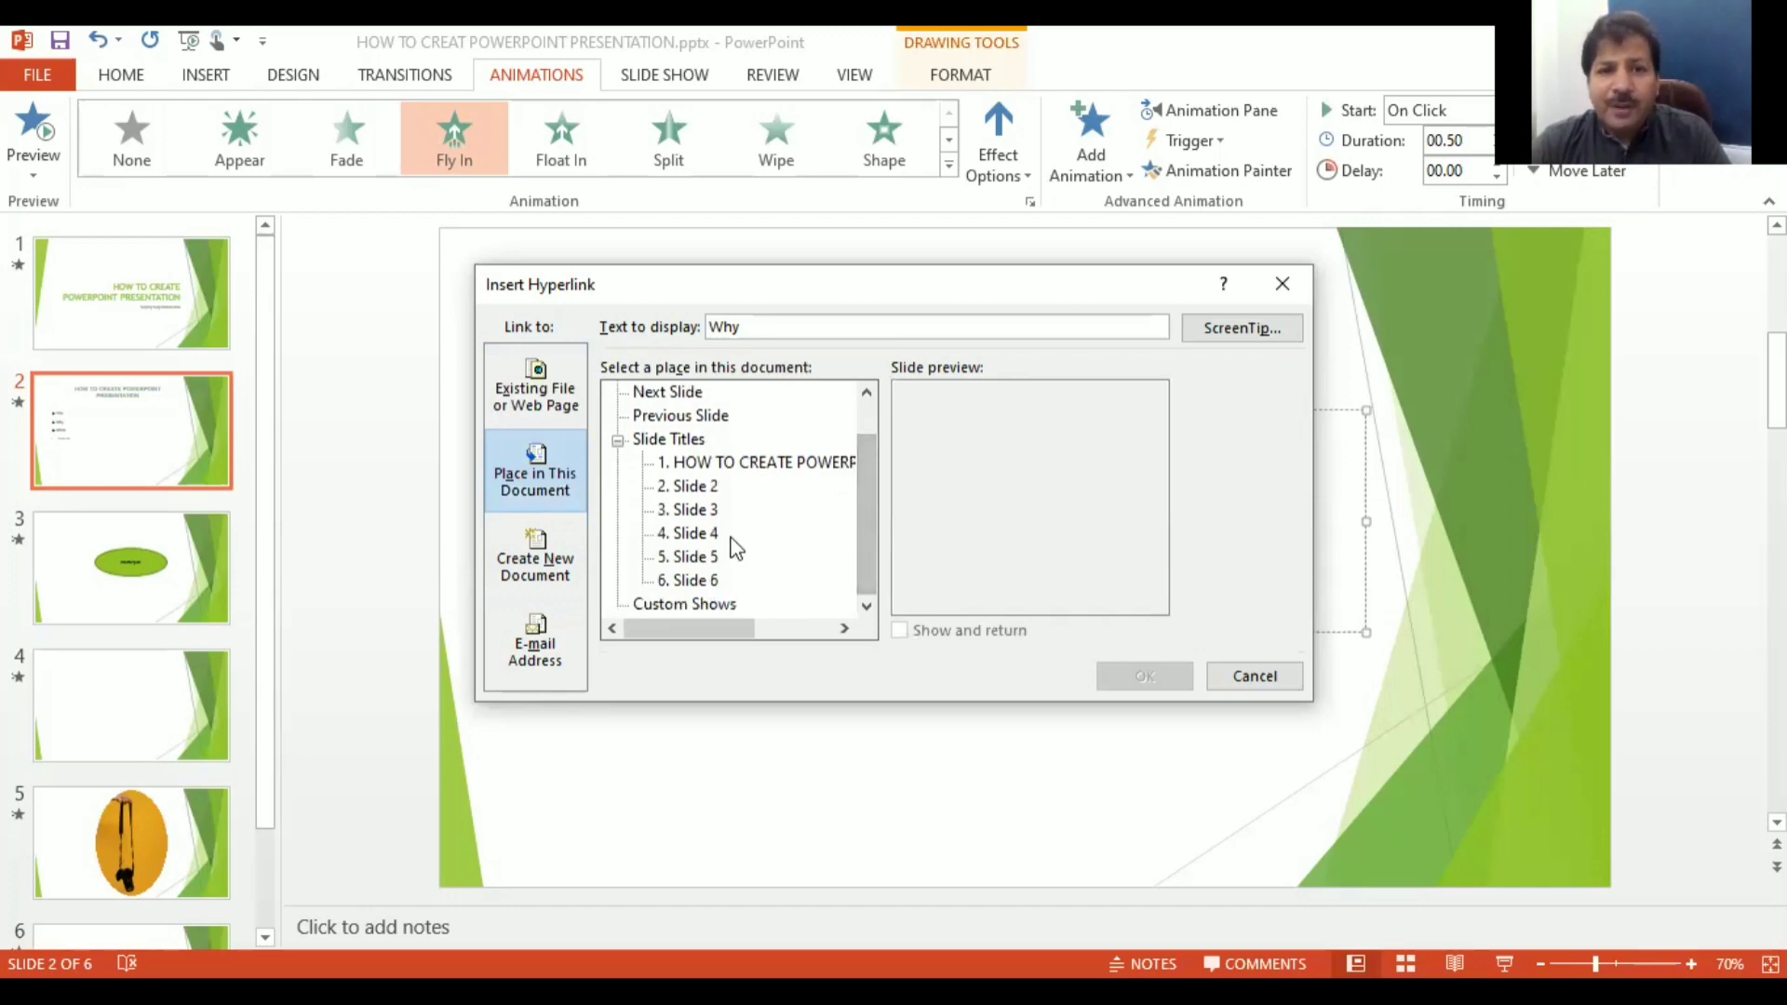
click(694, 556)
key(Return)
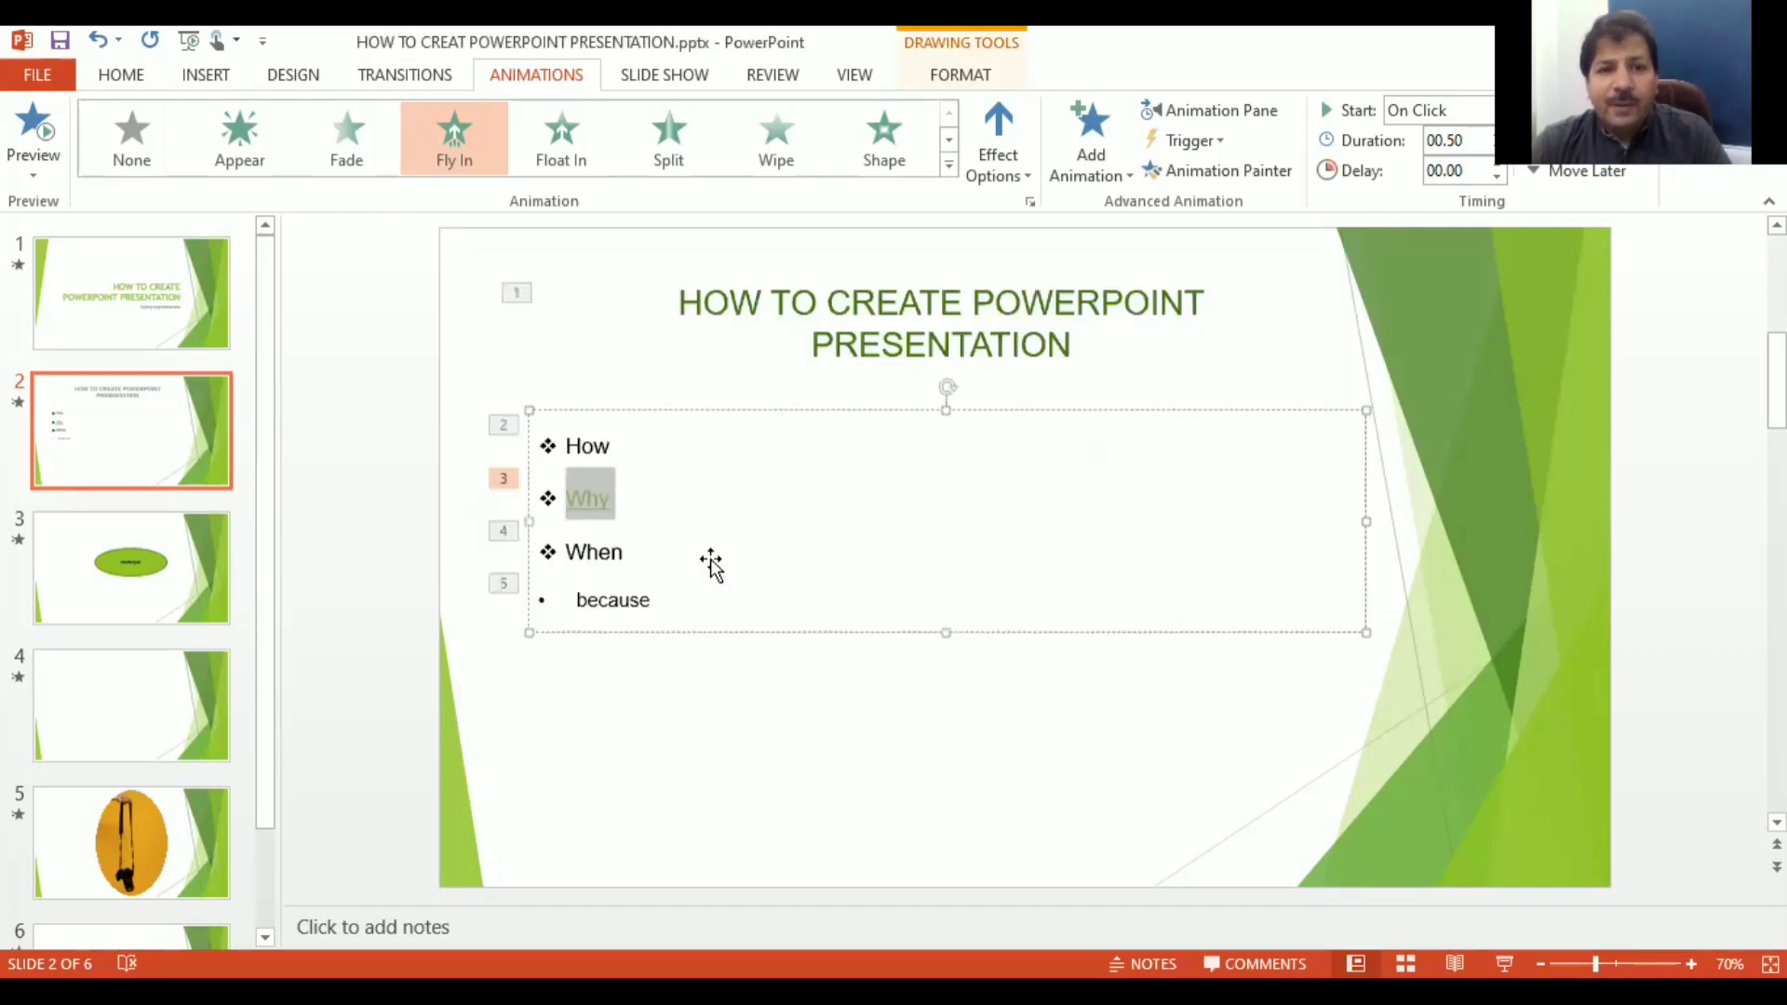
click(701, 698)
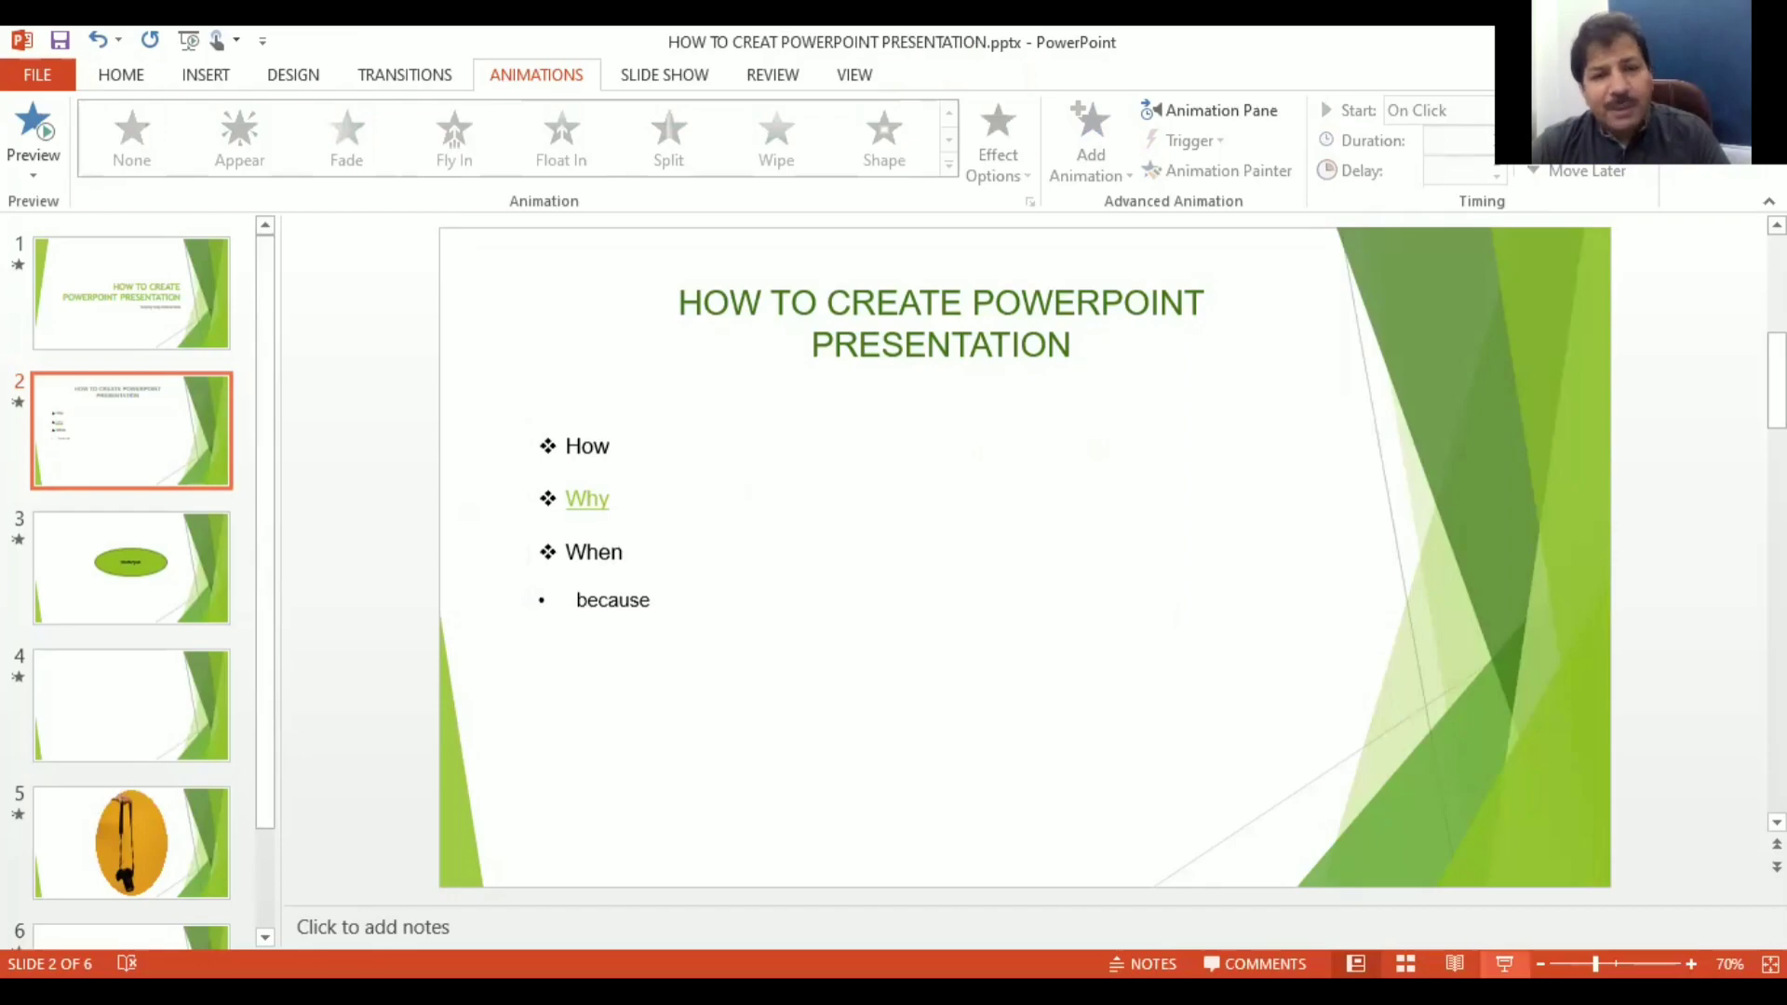
click(1505, 964)
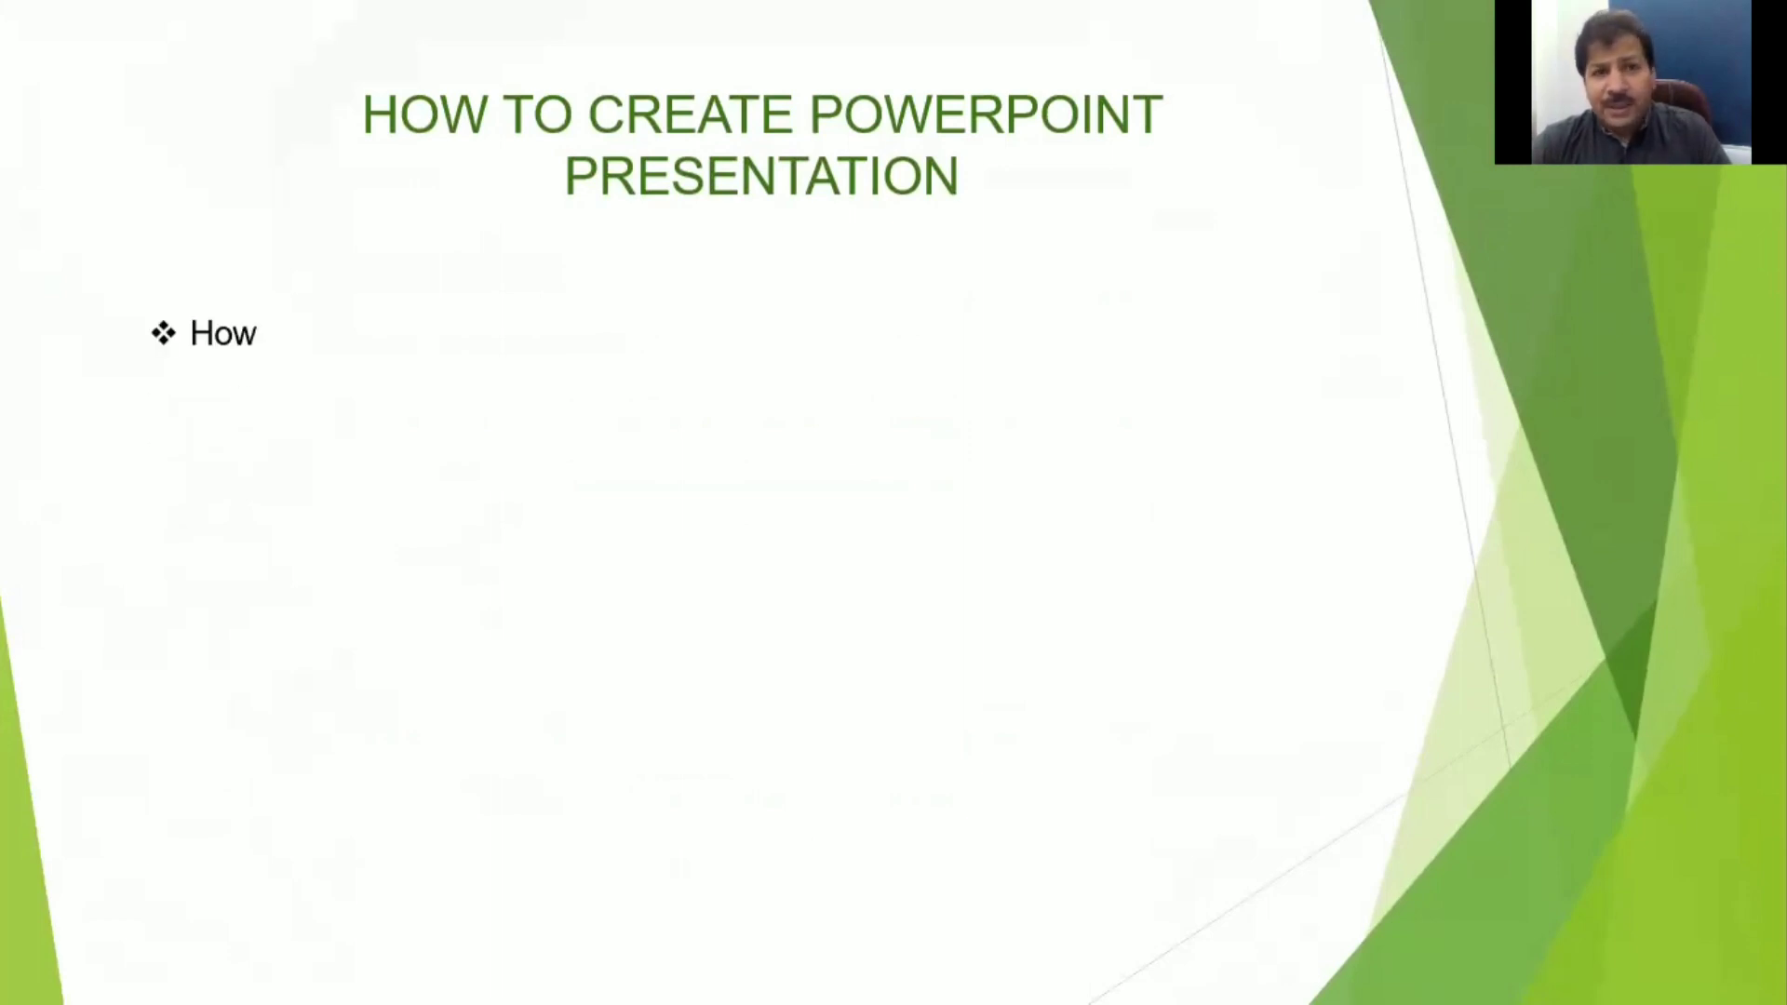
key(Right)
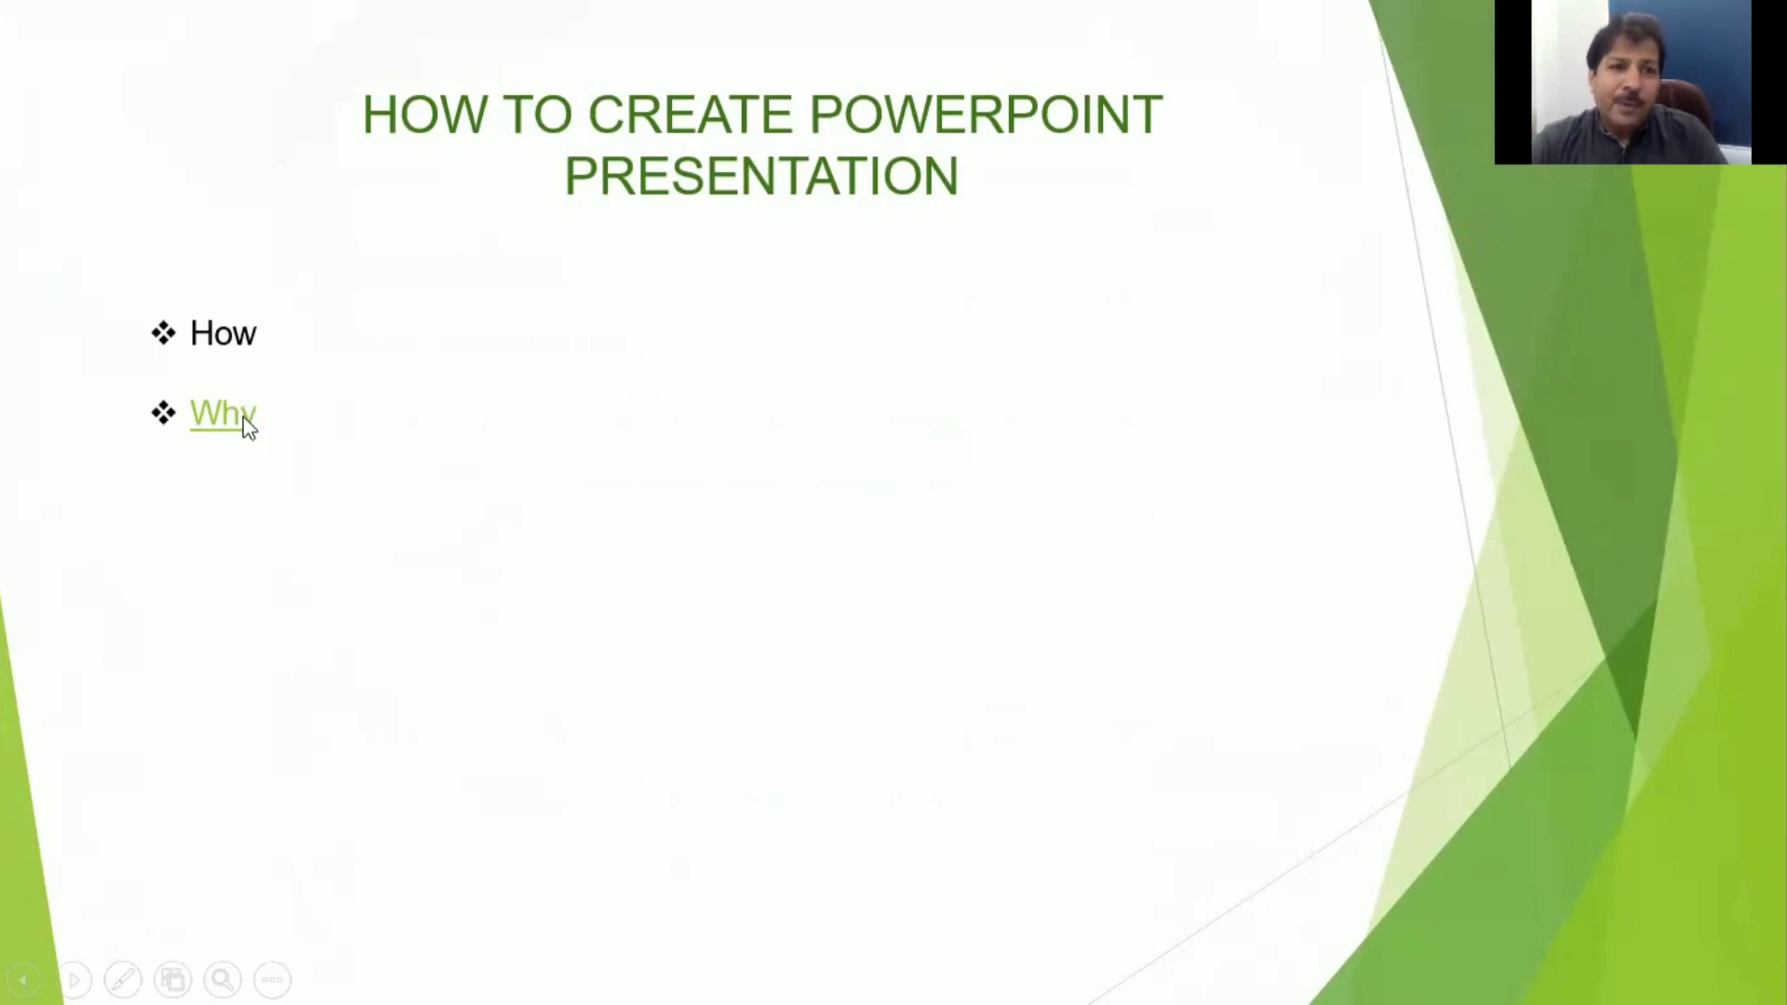
click(247, 429)
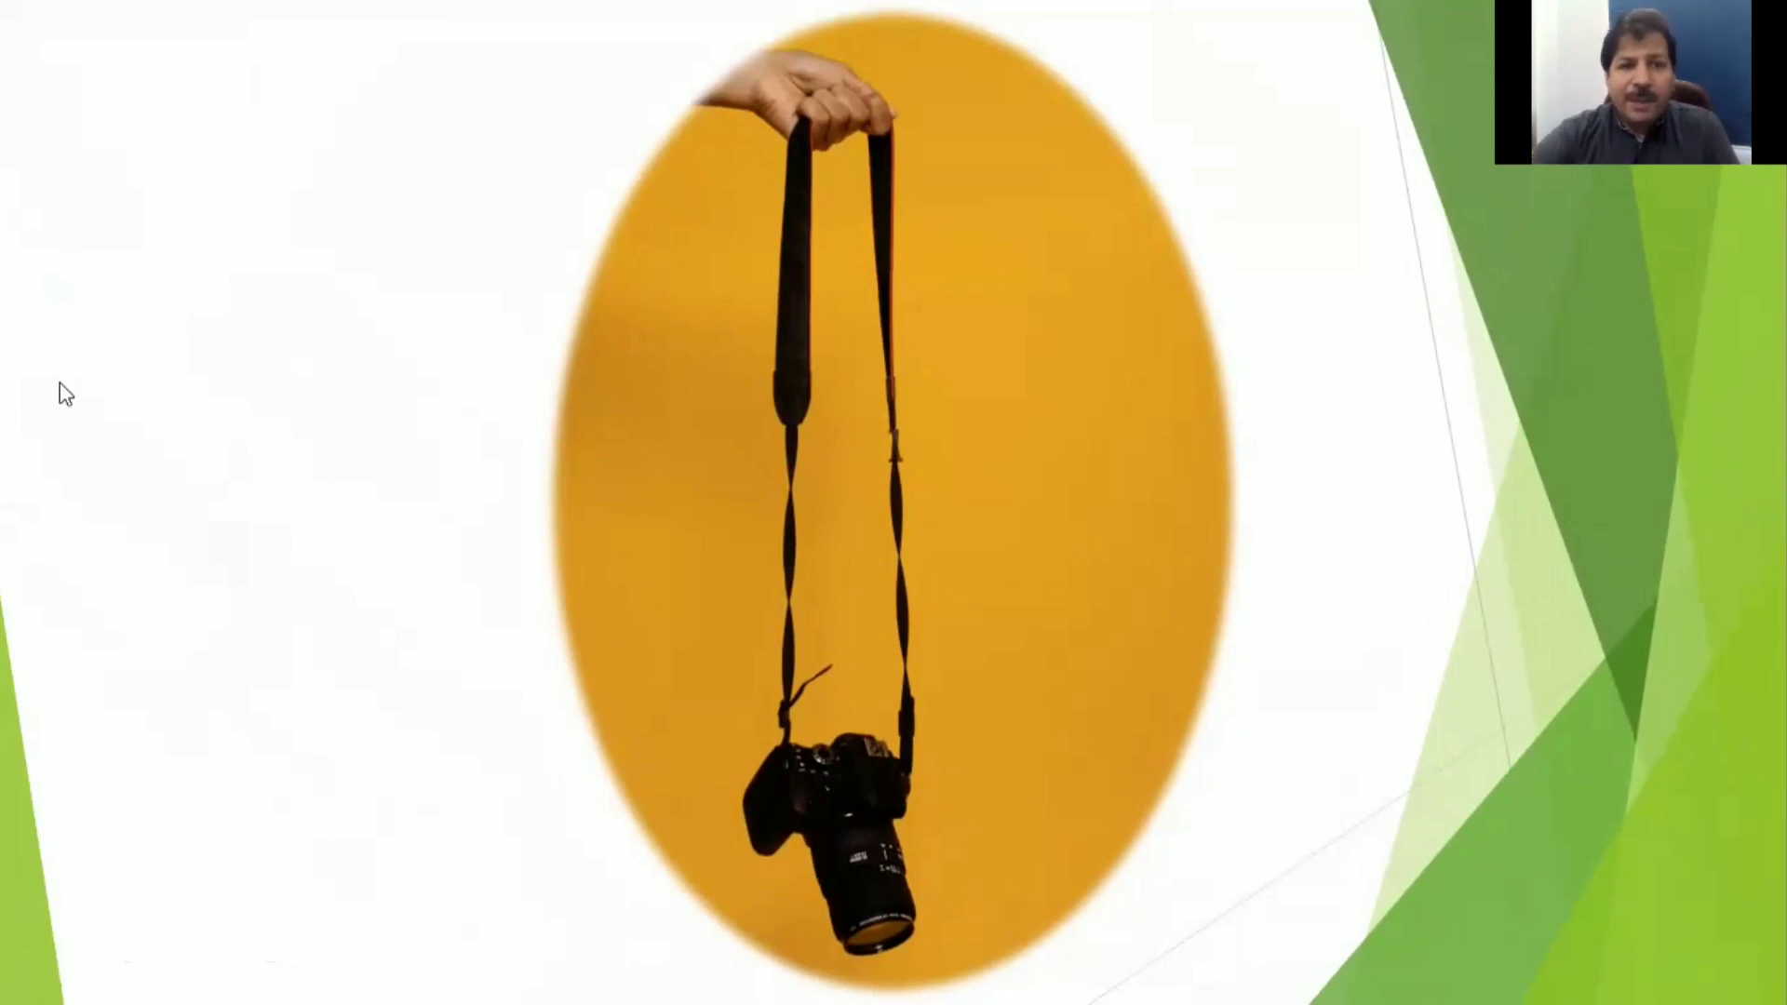
right_click(407, 517)
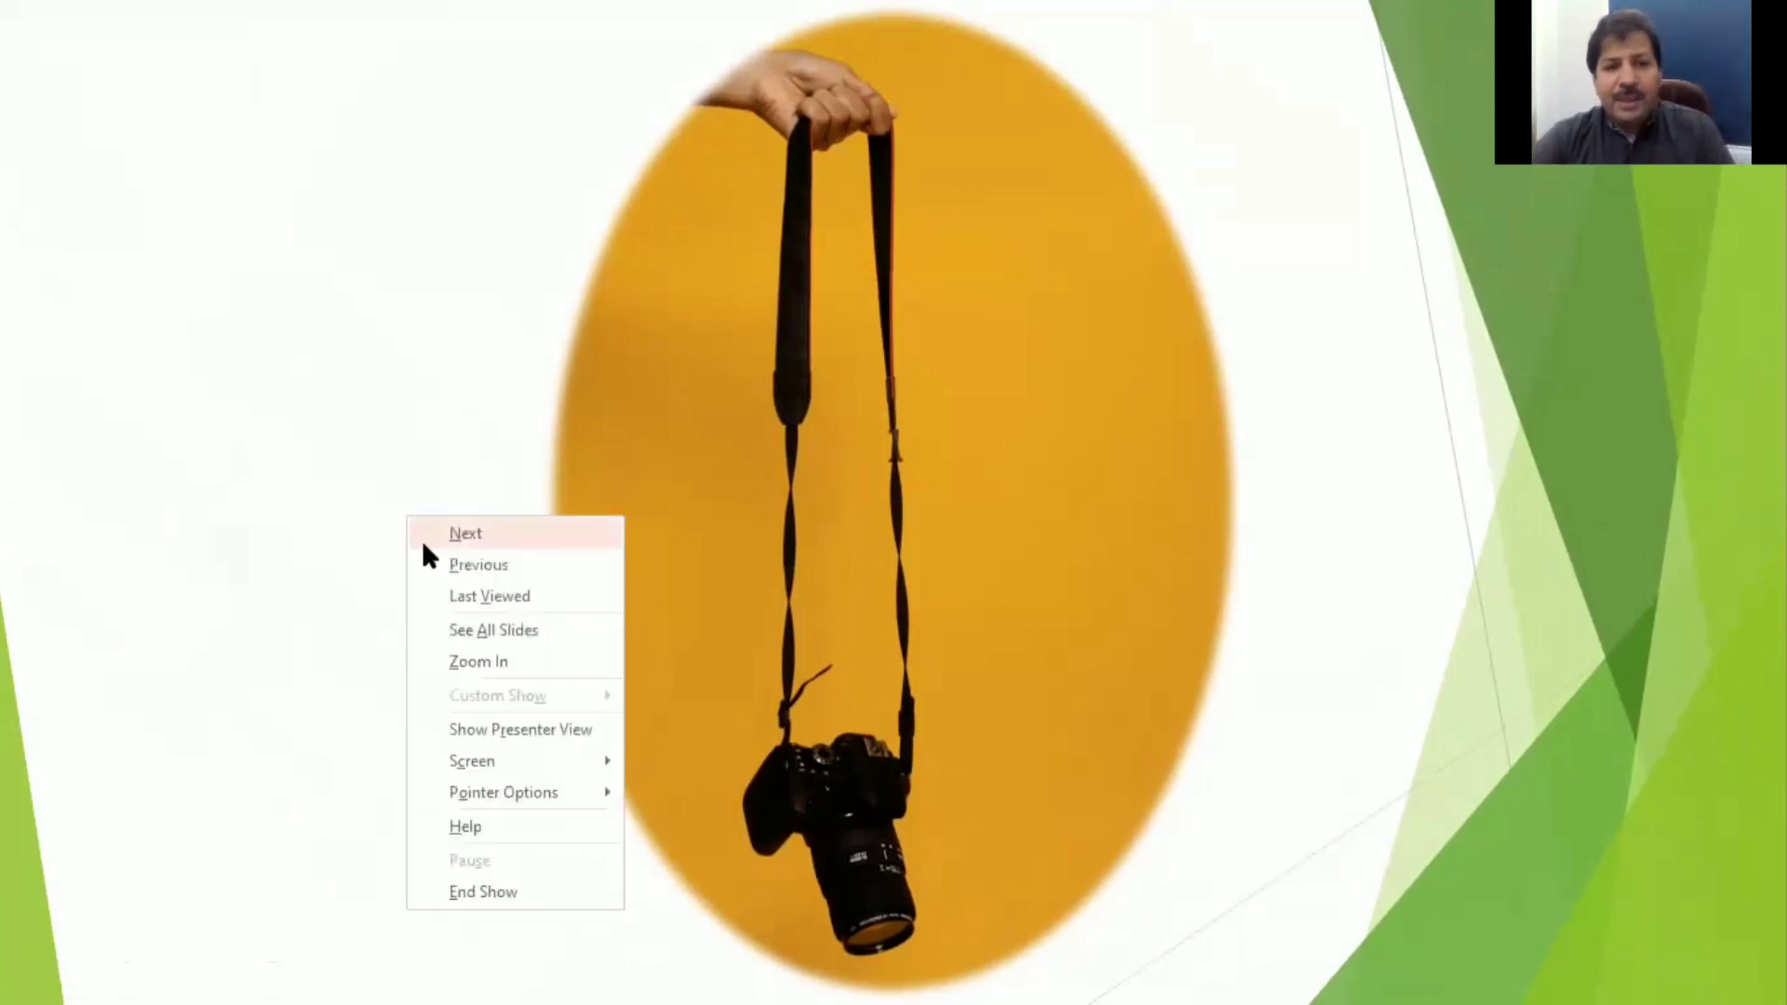
click(470, 593)
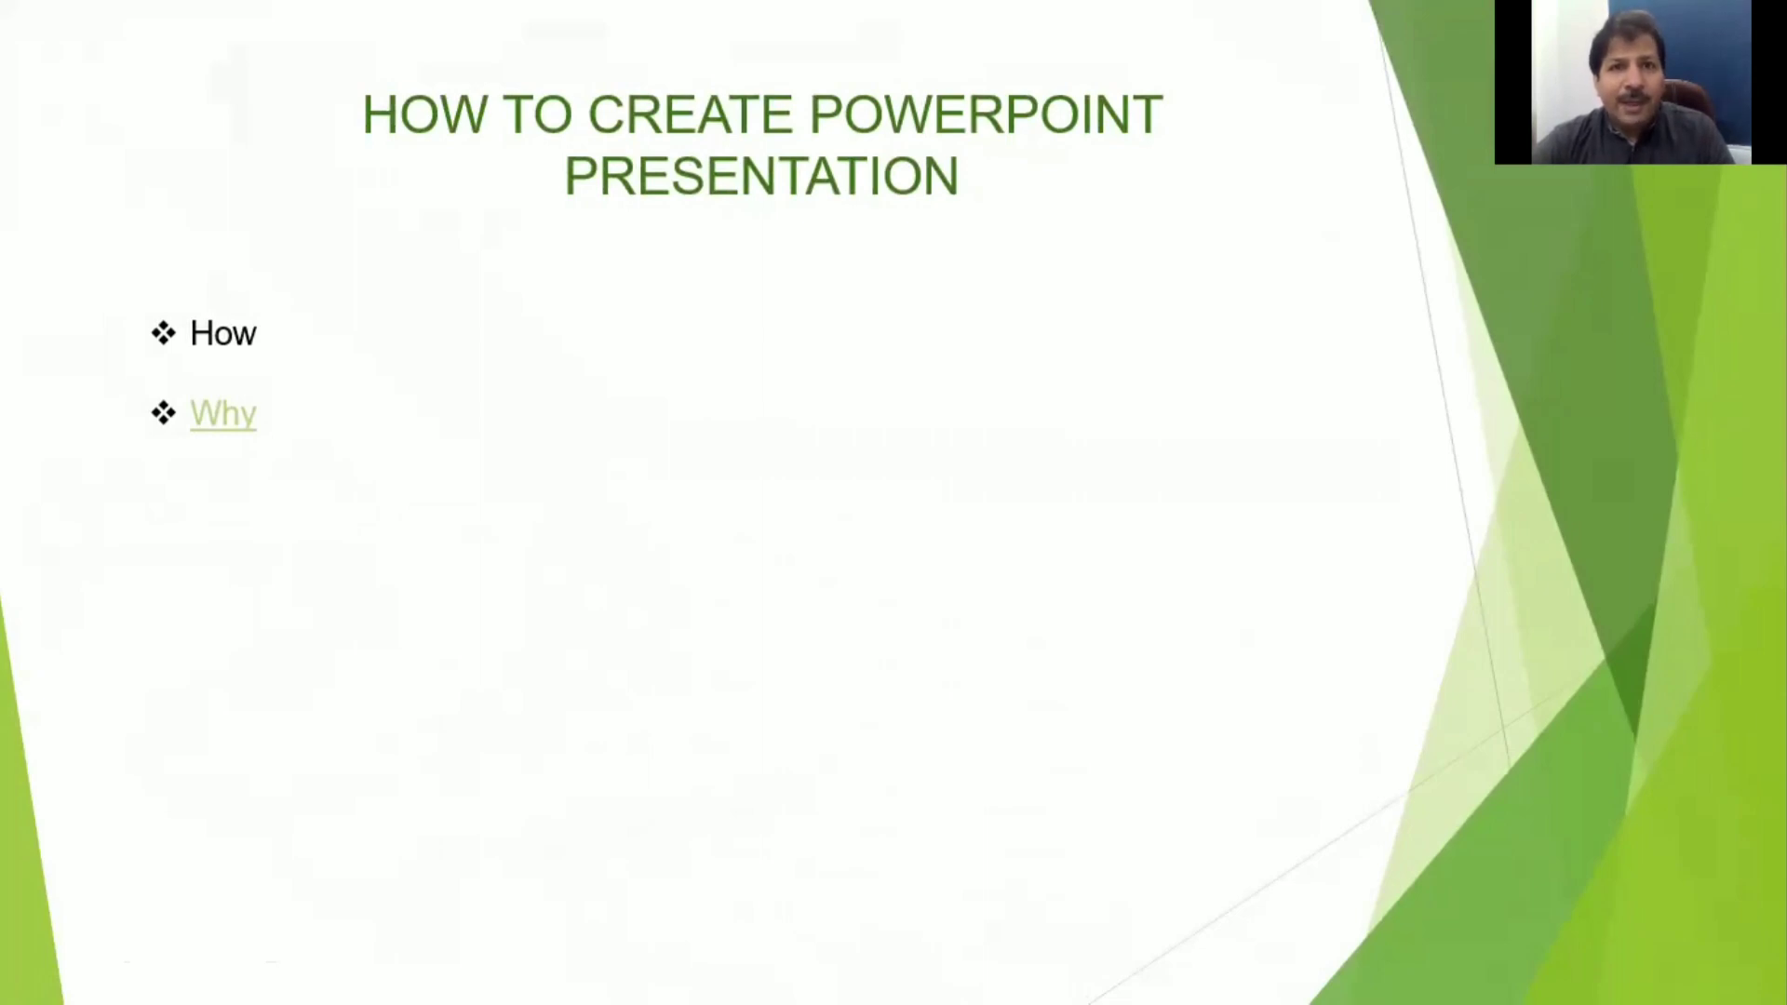
key(Right)
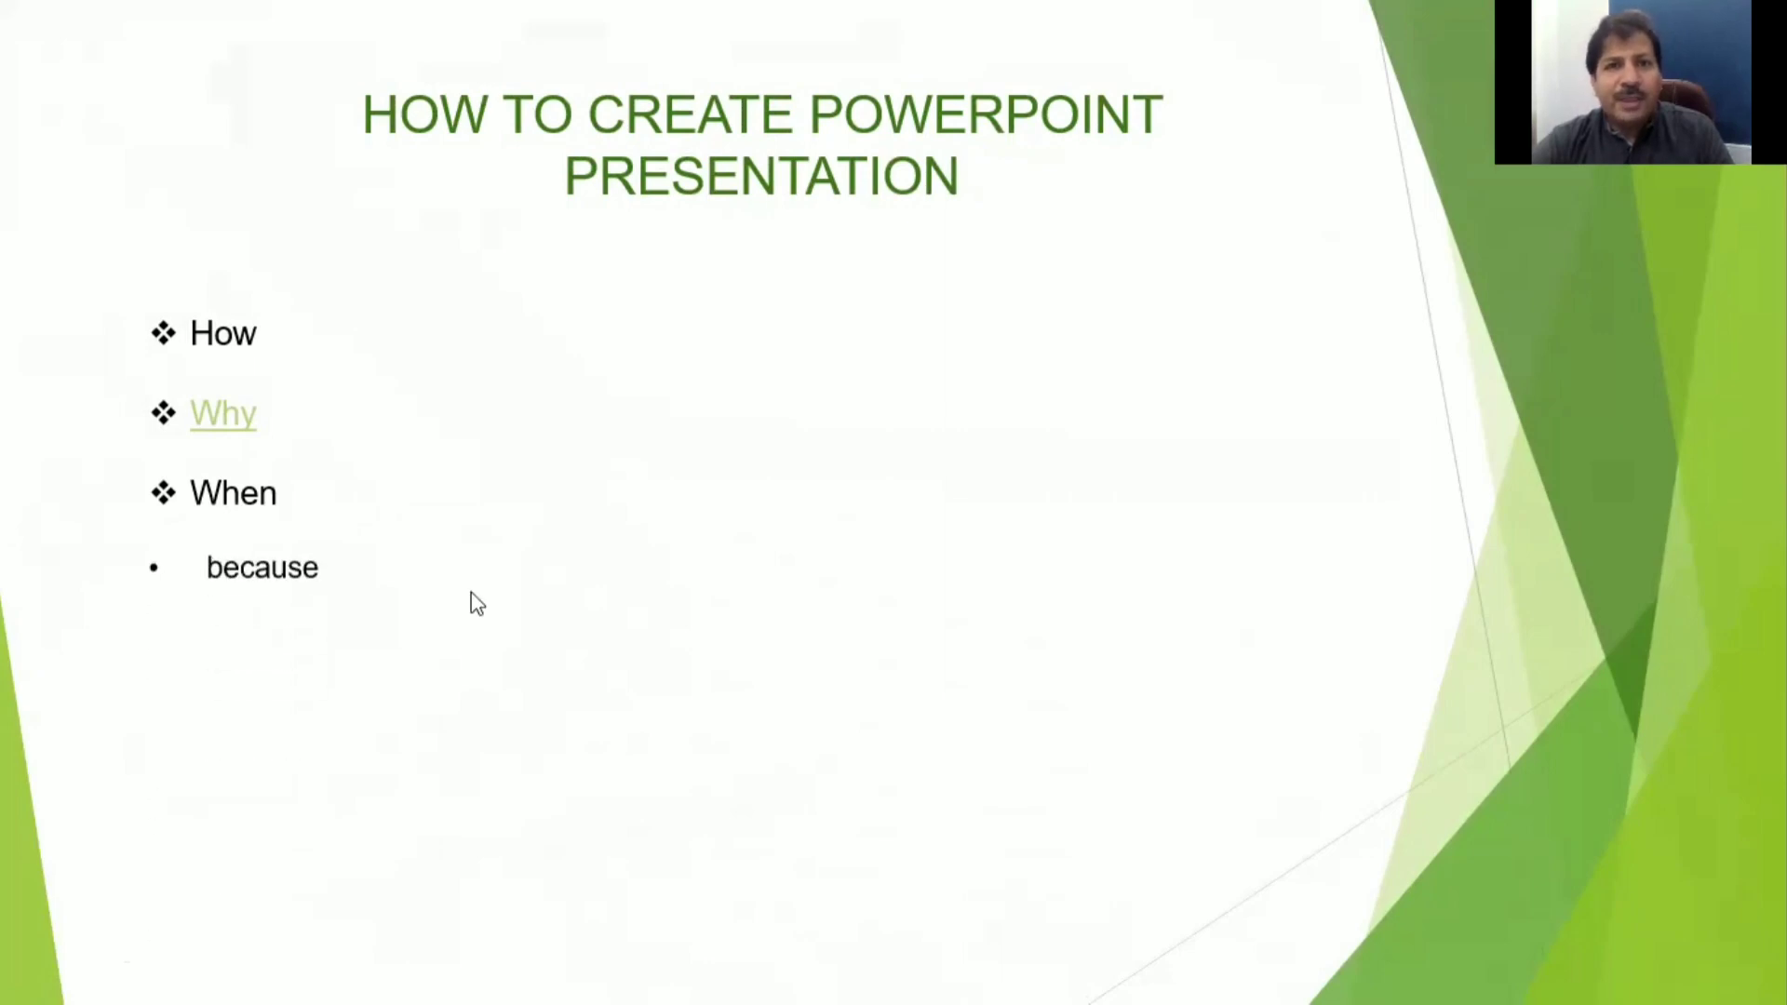
key(Escape)
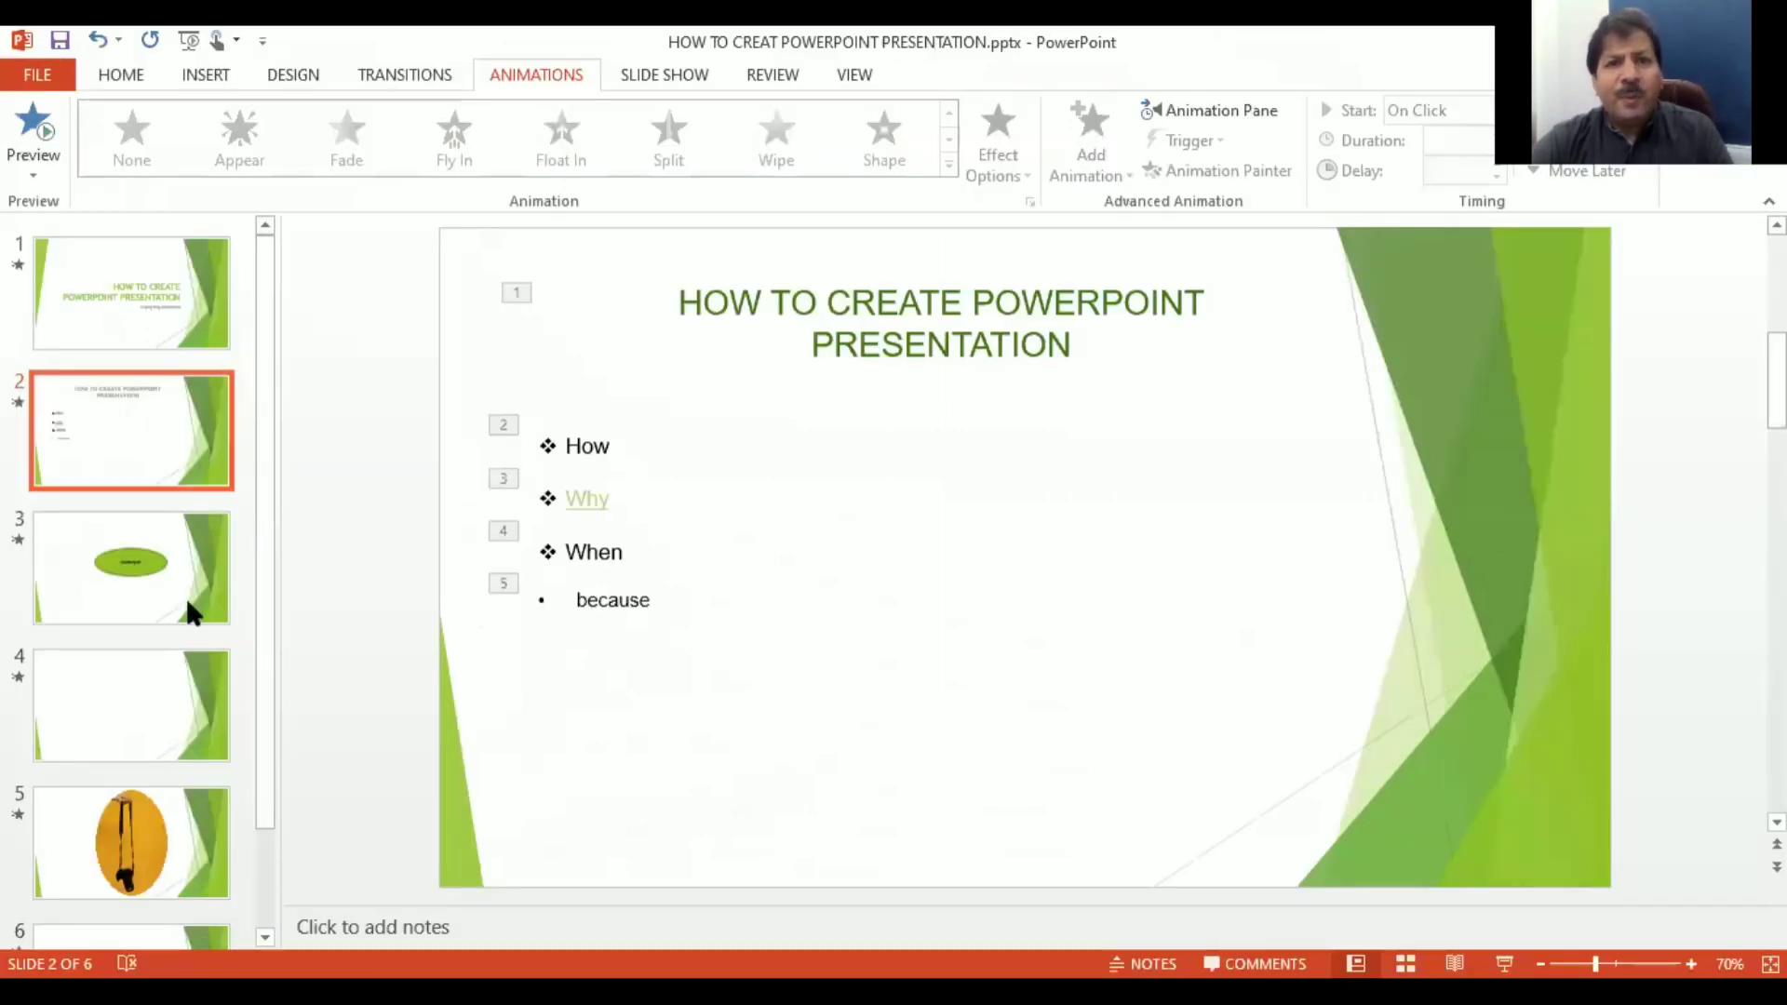
Step: Step through slides 3, 4 and 5 to reach the blank final slide 6
click(186, 600)
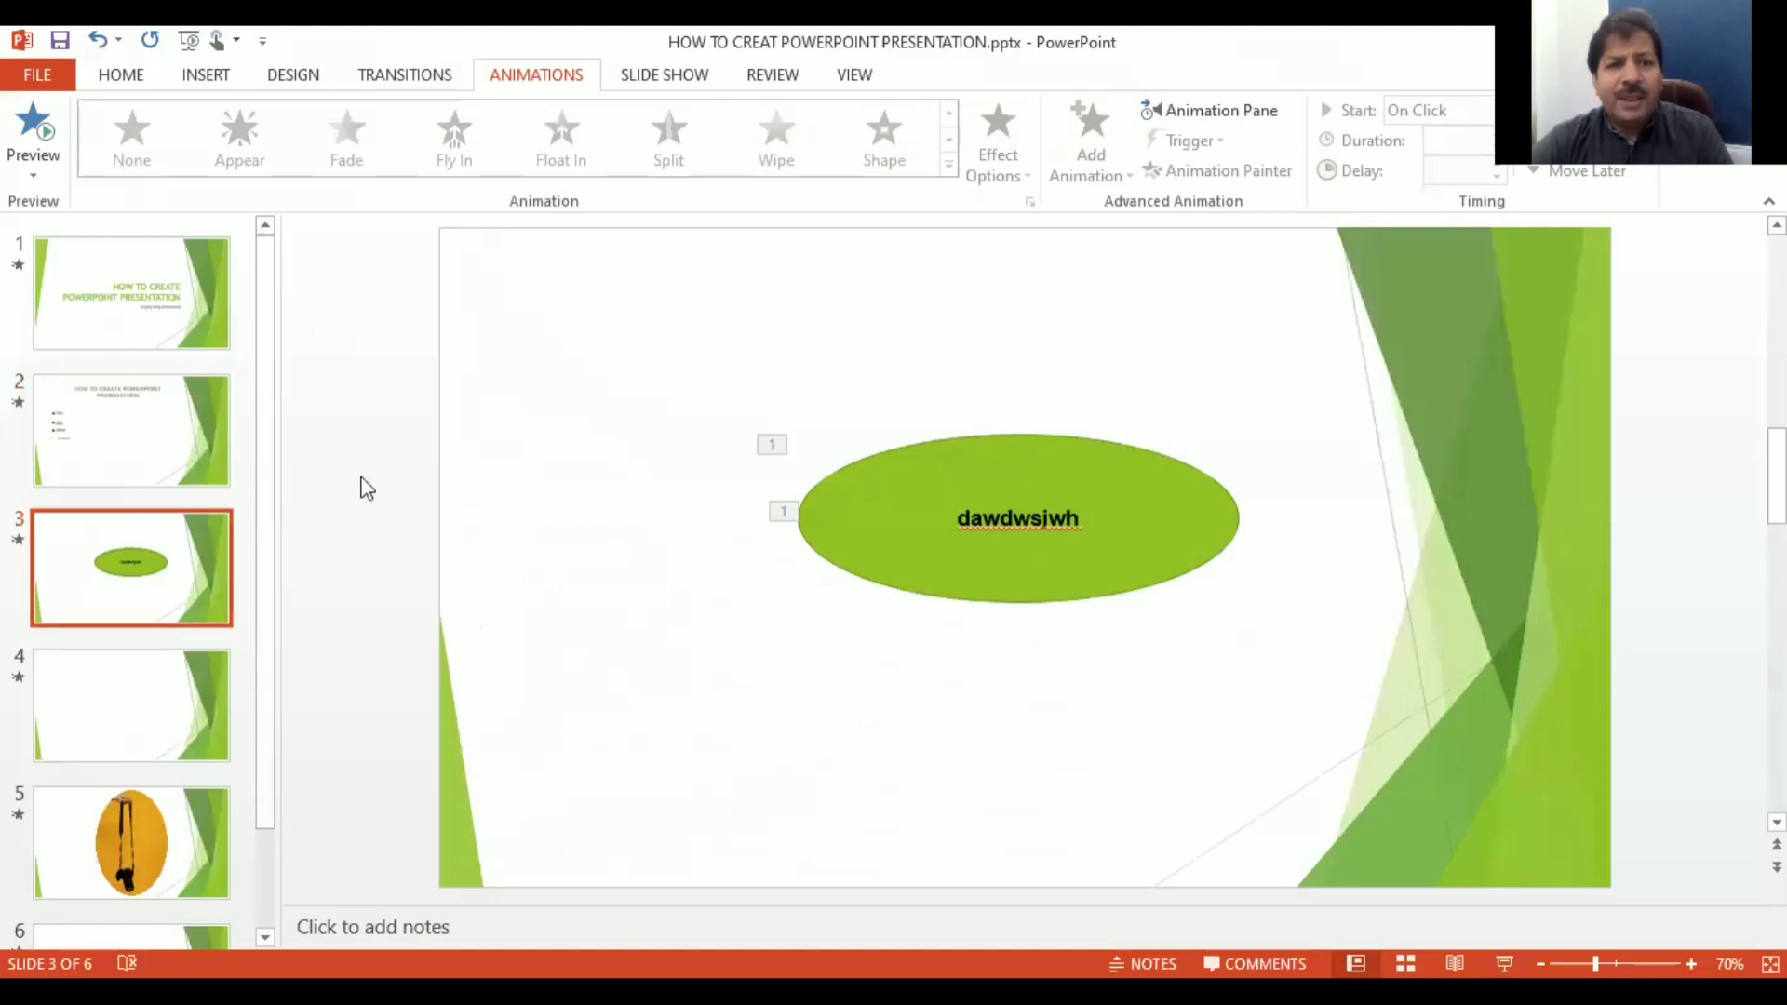
click(160, 707)
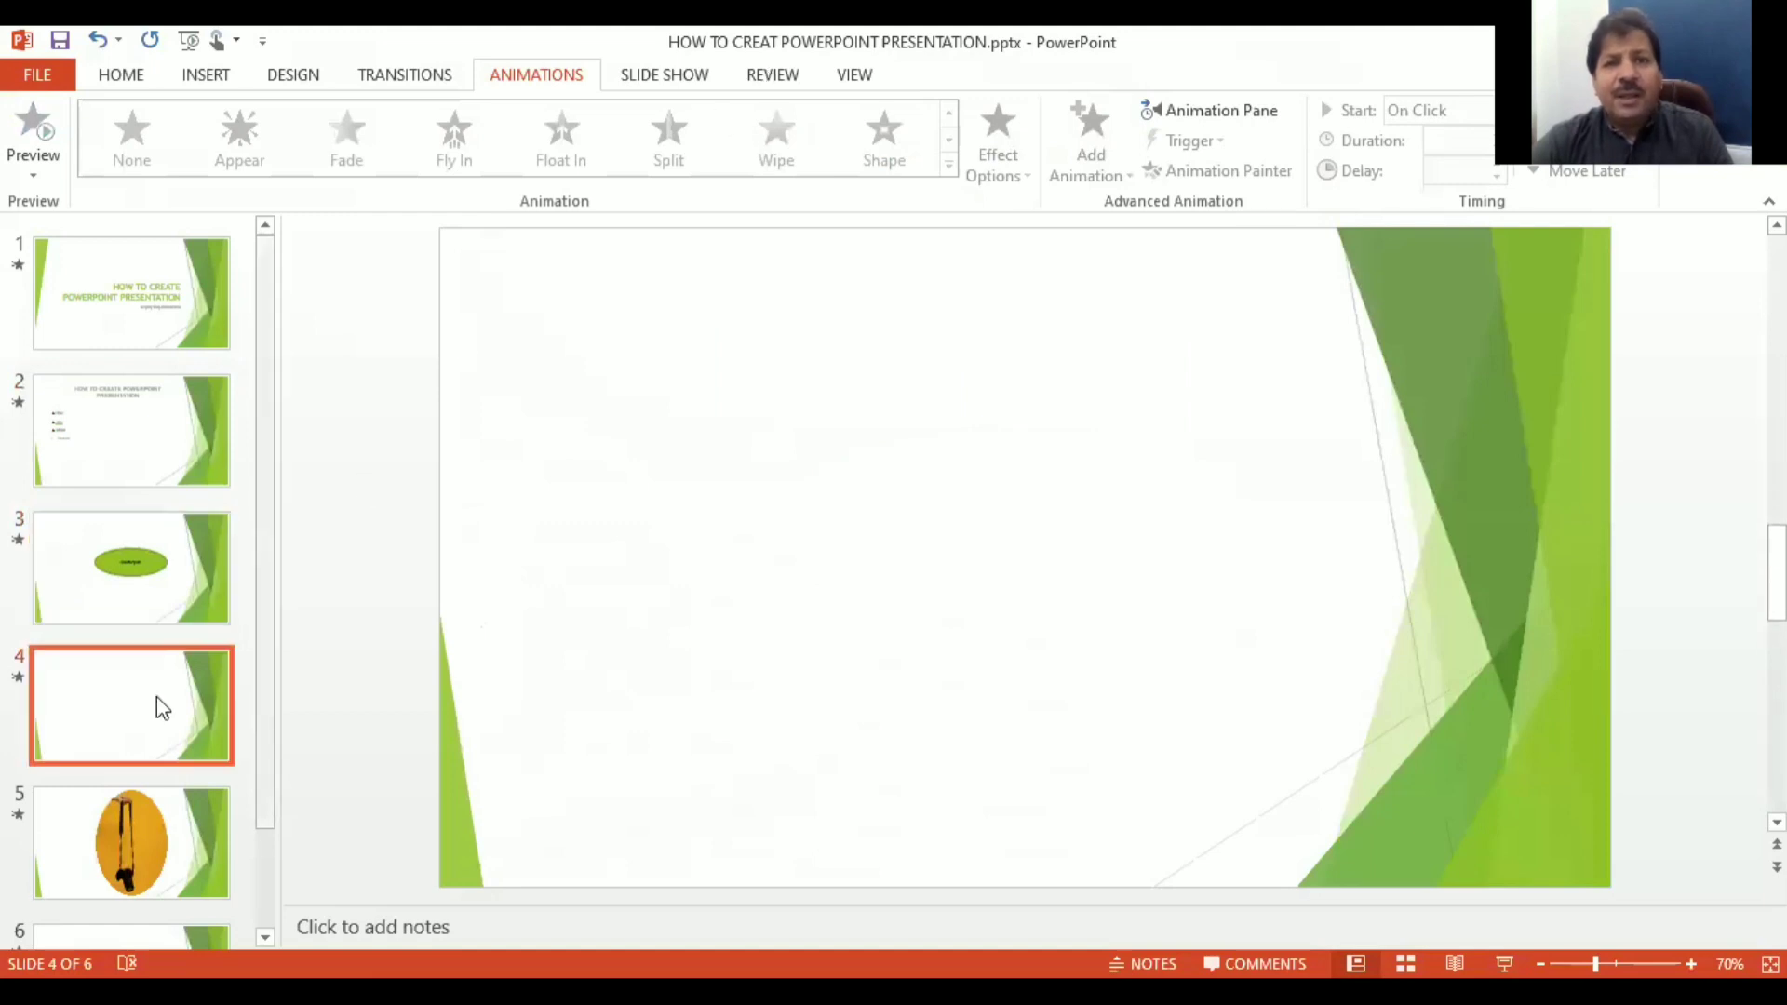
click(147, 858)
key(Down)
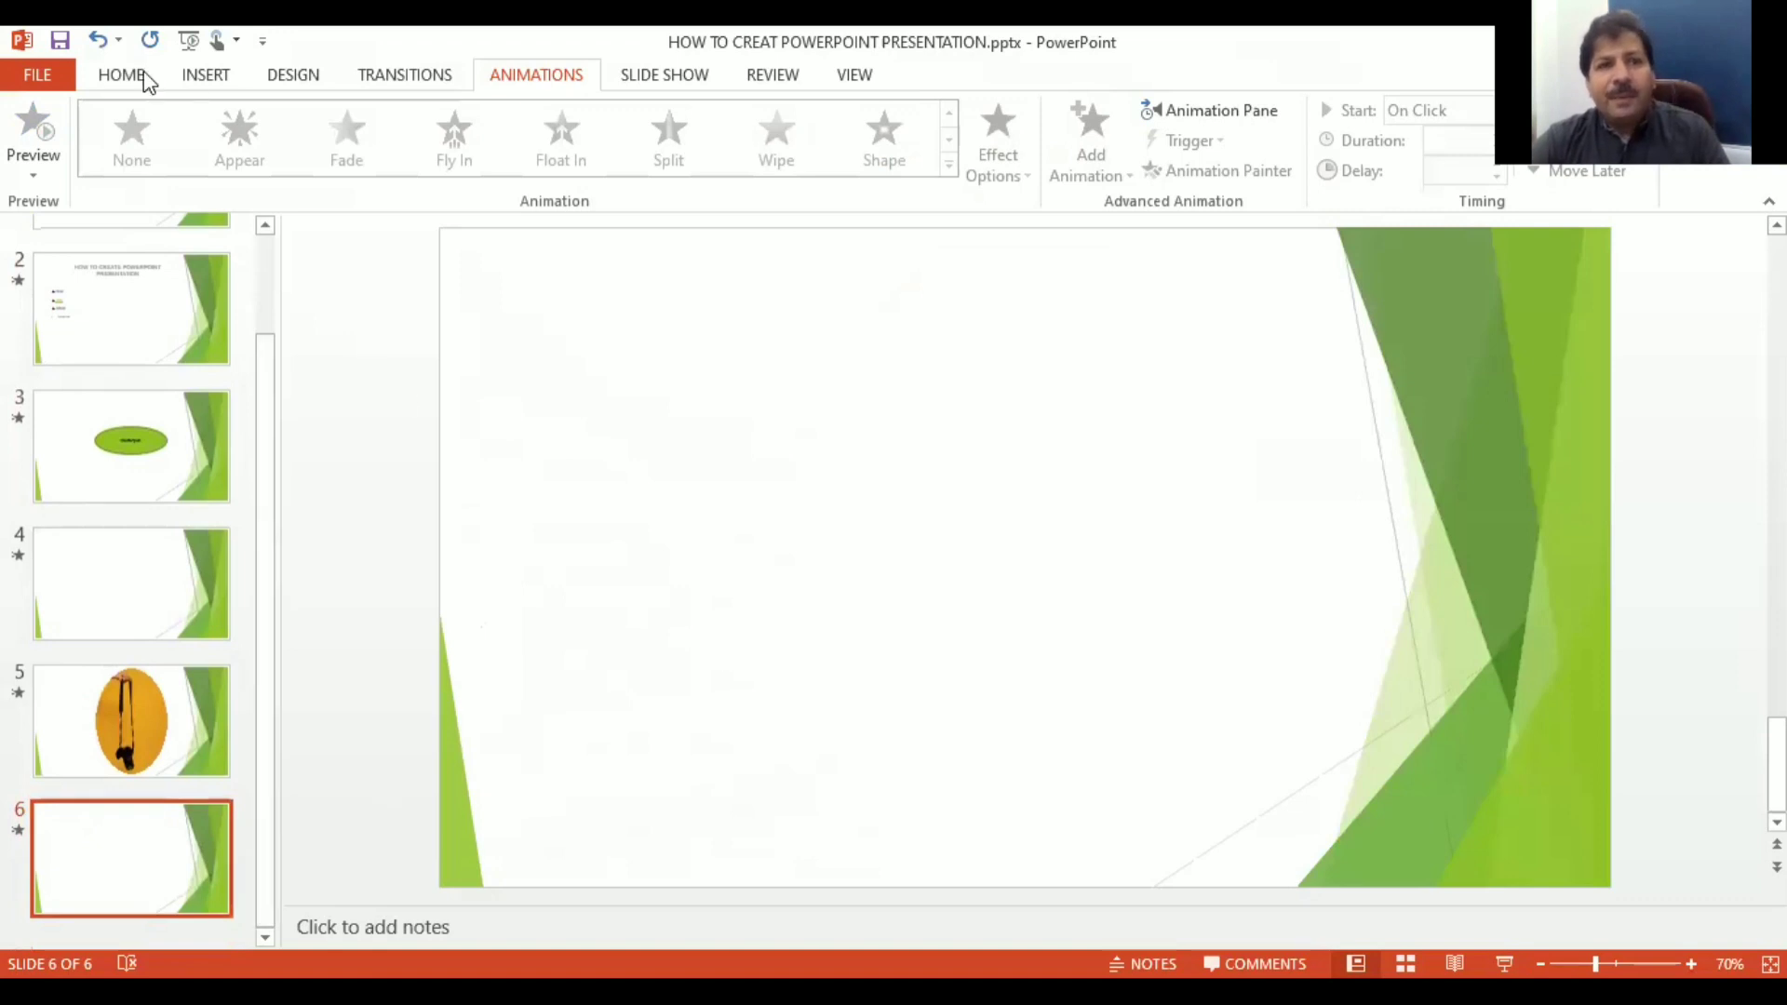
click(197, 82)
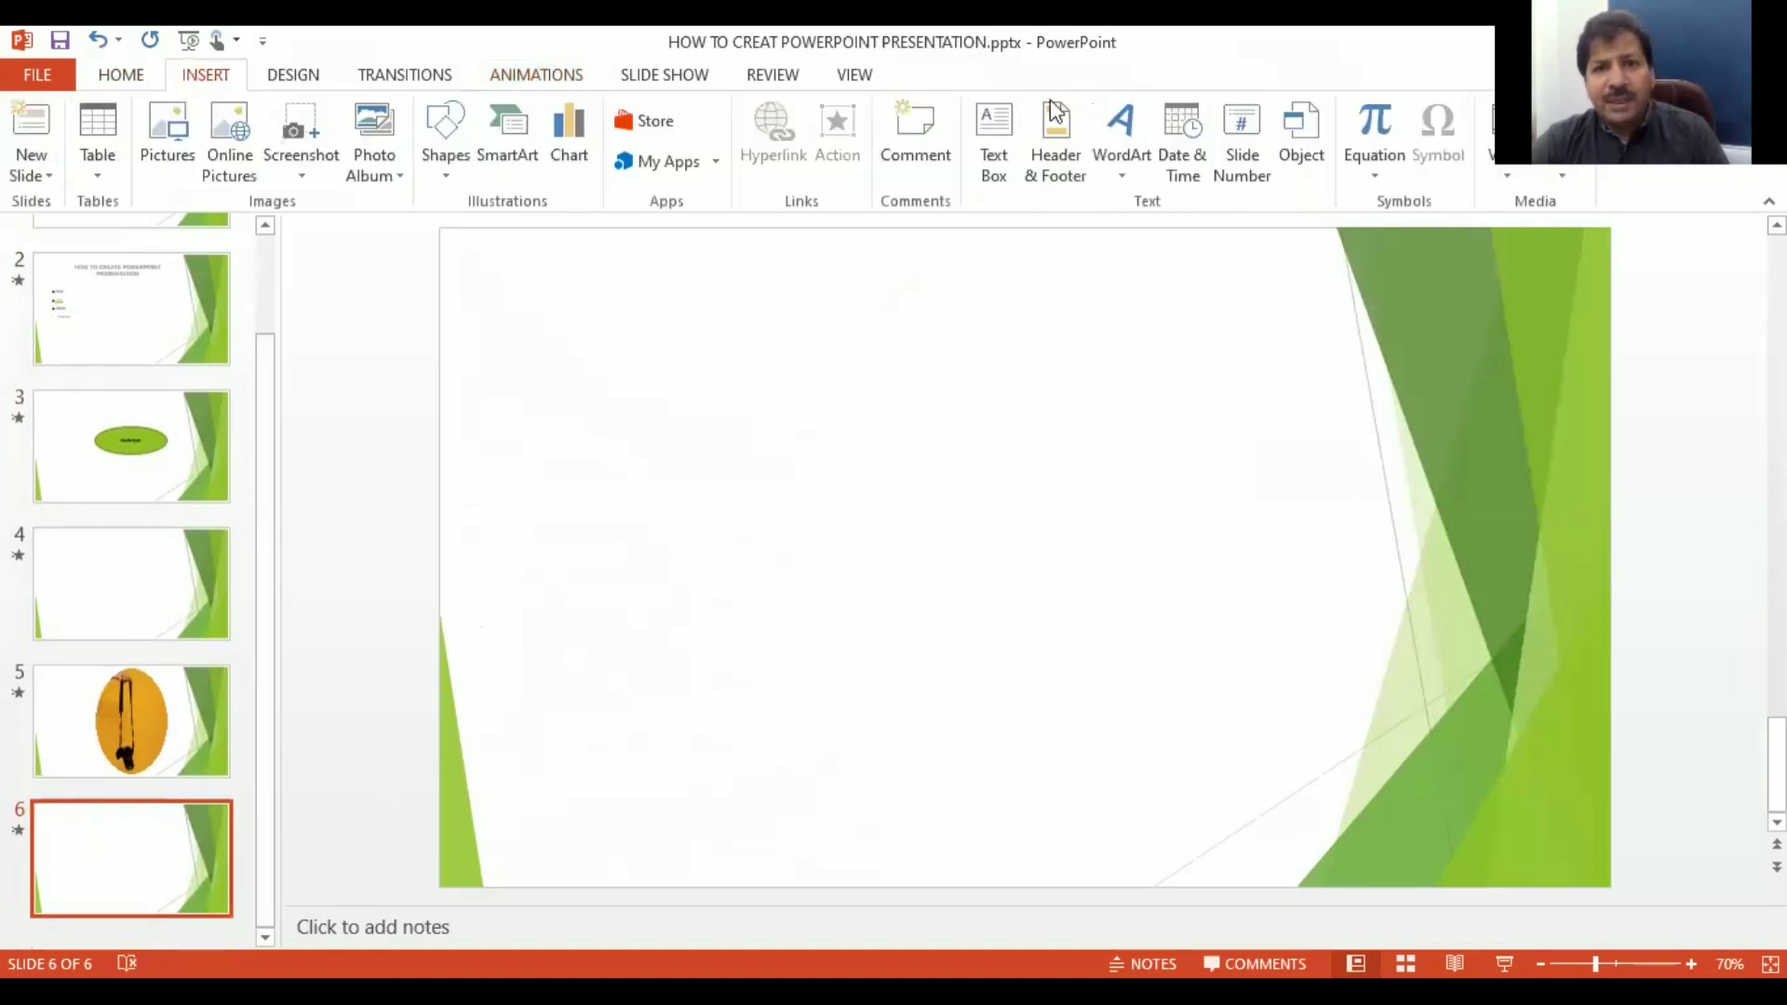
Step: Draw a text box near the slide centre and type 'THANKS.....' in it
click(1014, 147)
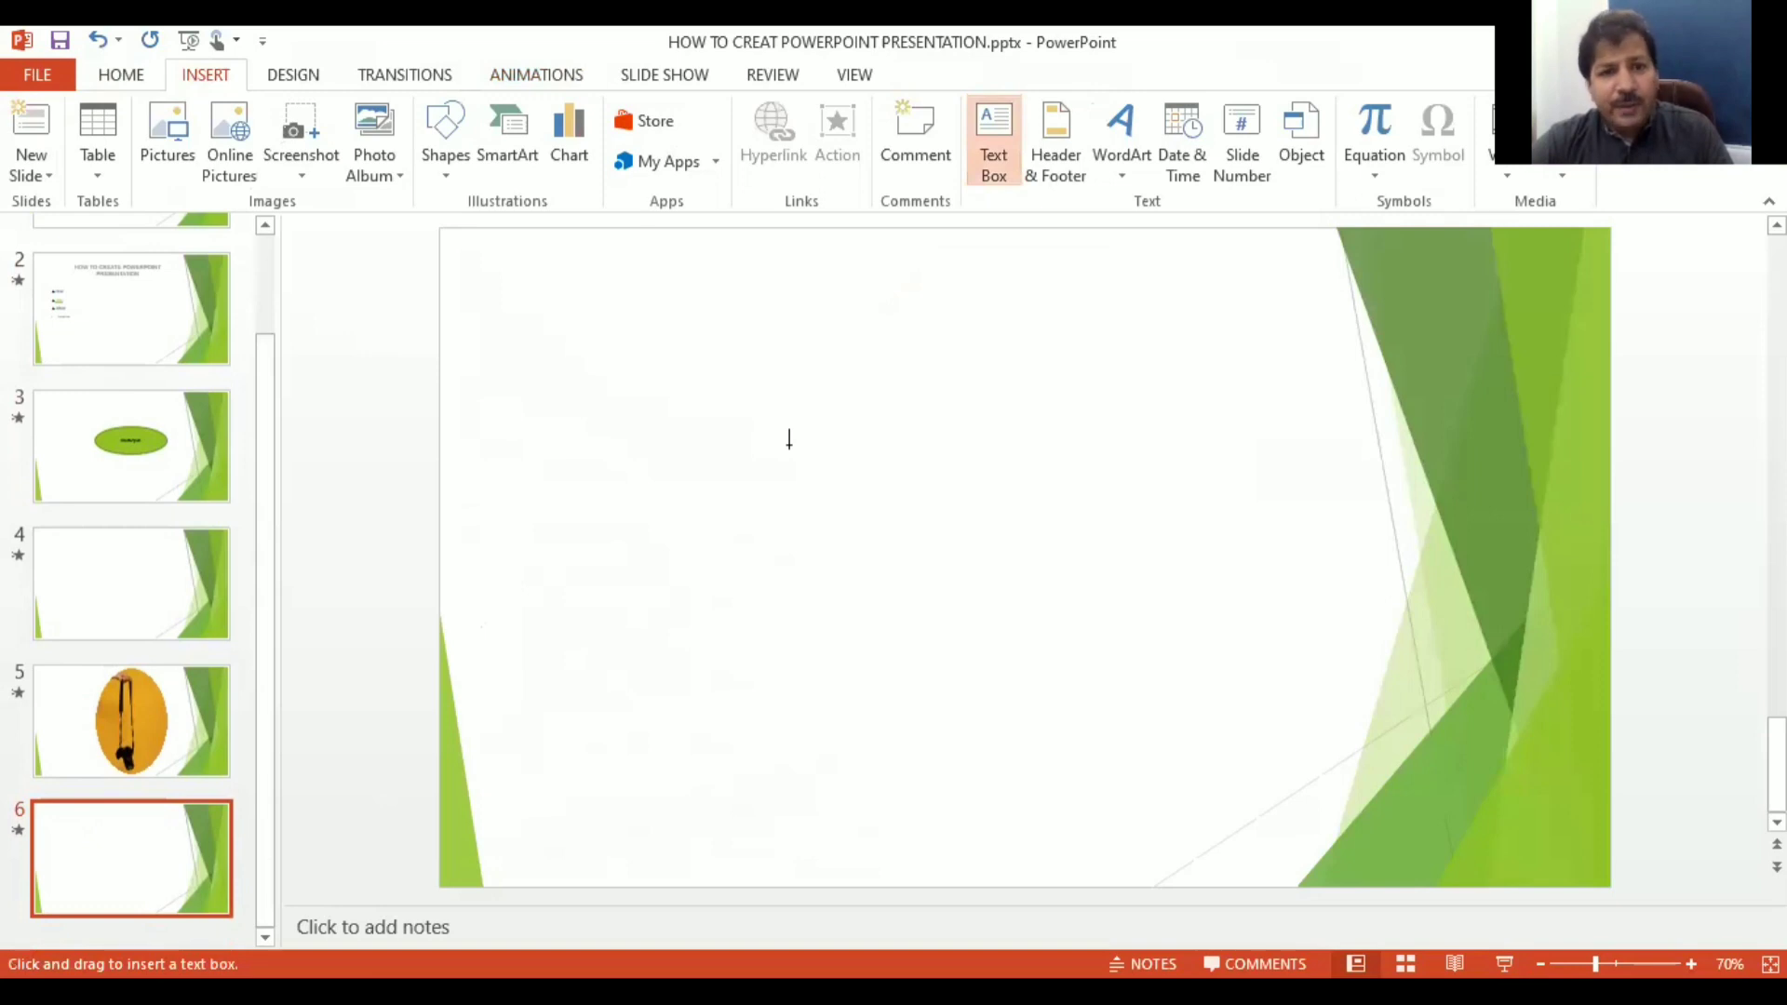
drag(712, 430, 1137, 605)
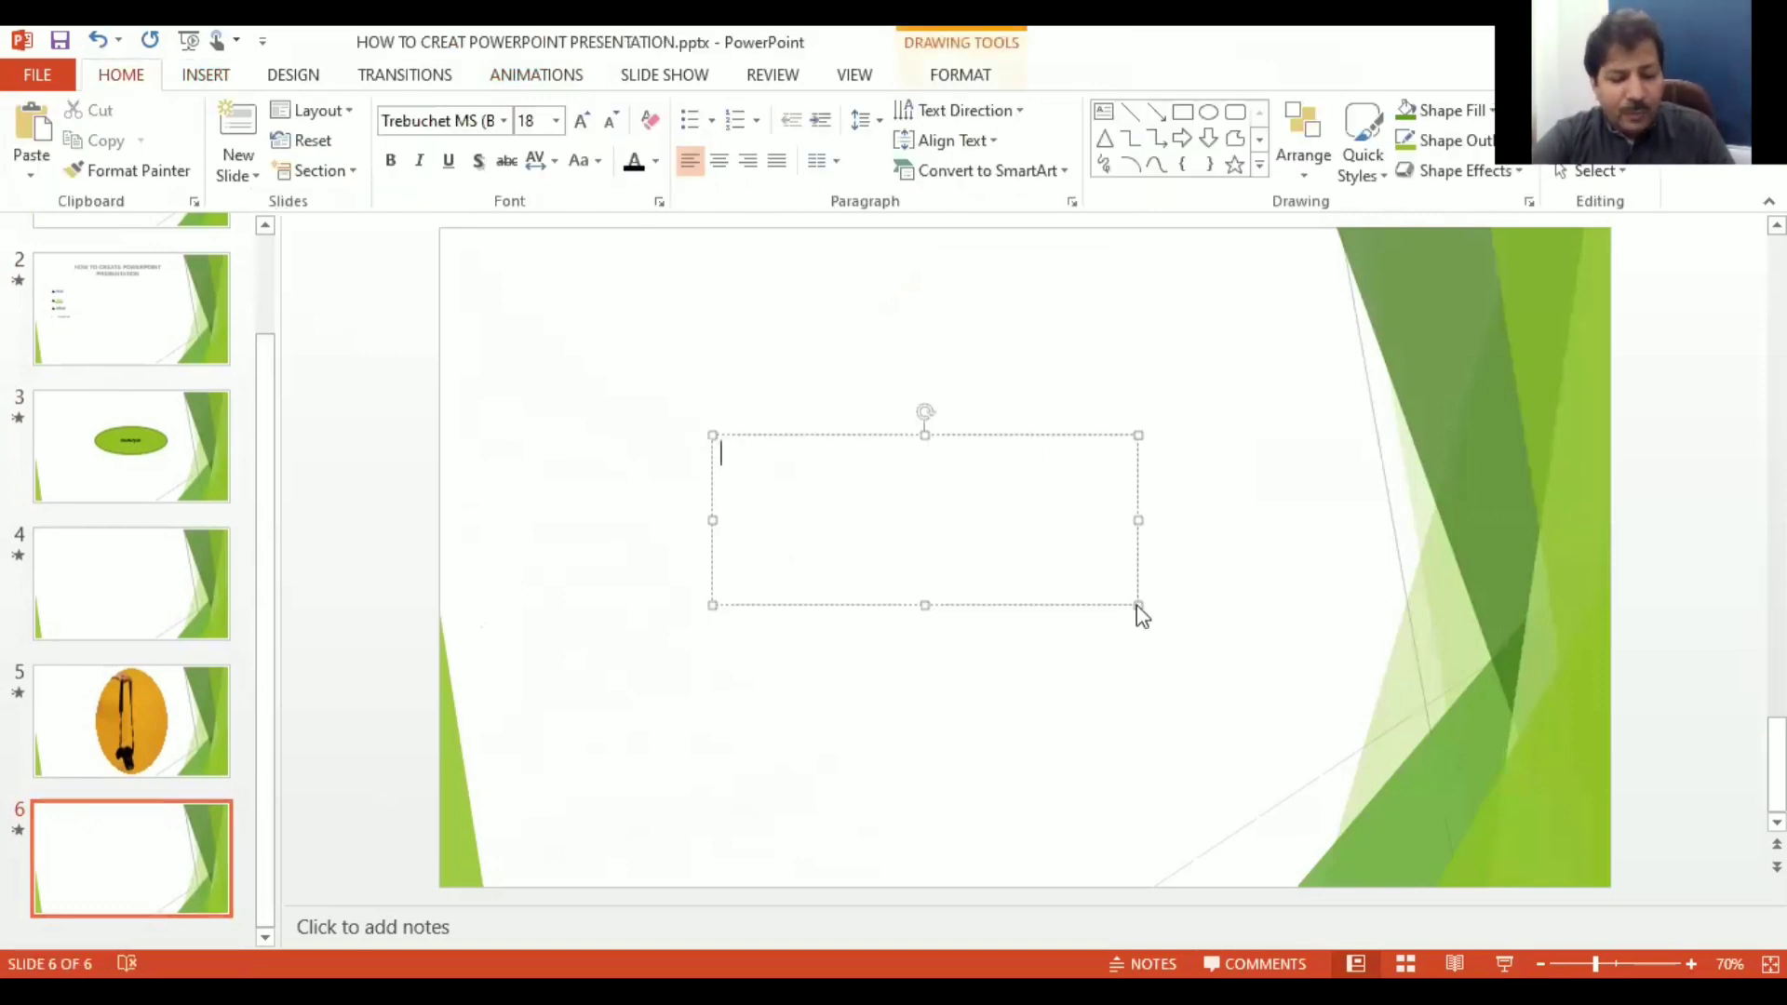
text(THANJKS)
key(BackSpace)
key(BackSpace)
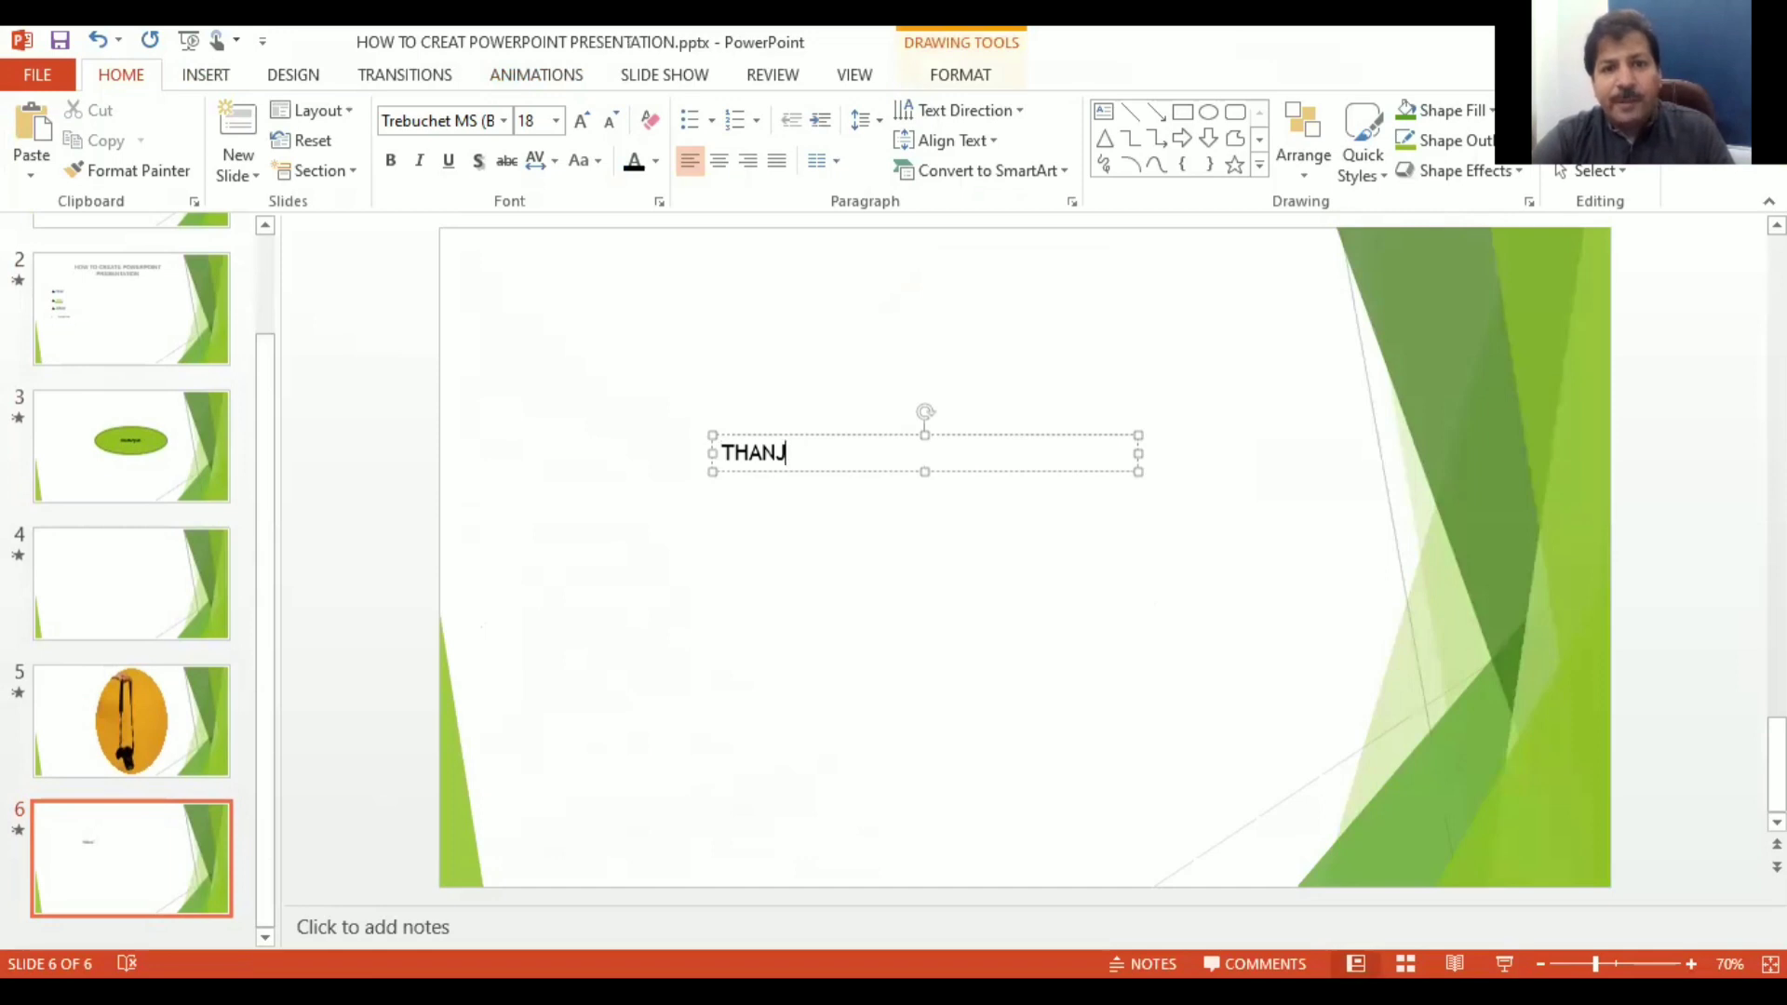
text(=)
key(BackSpace)
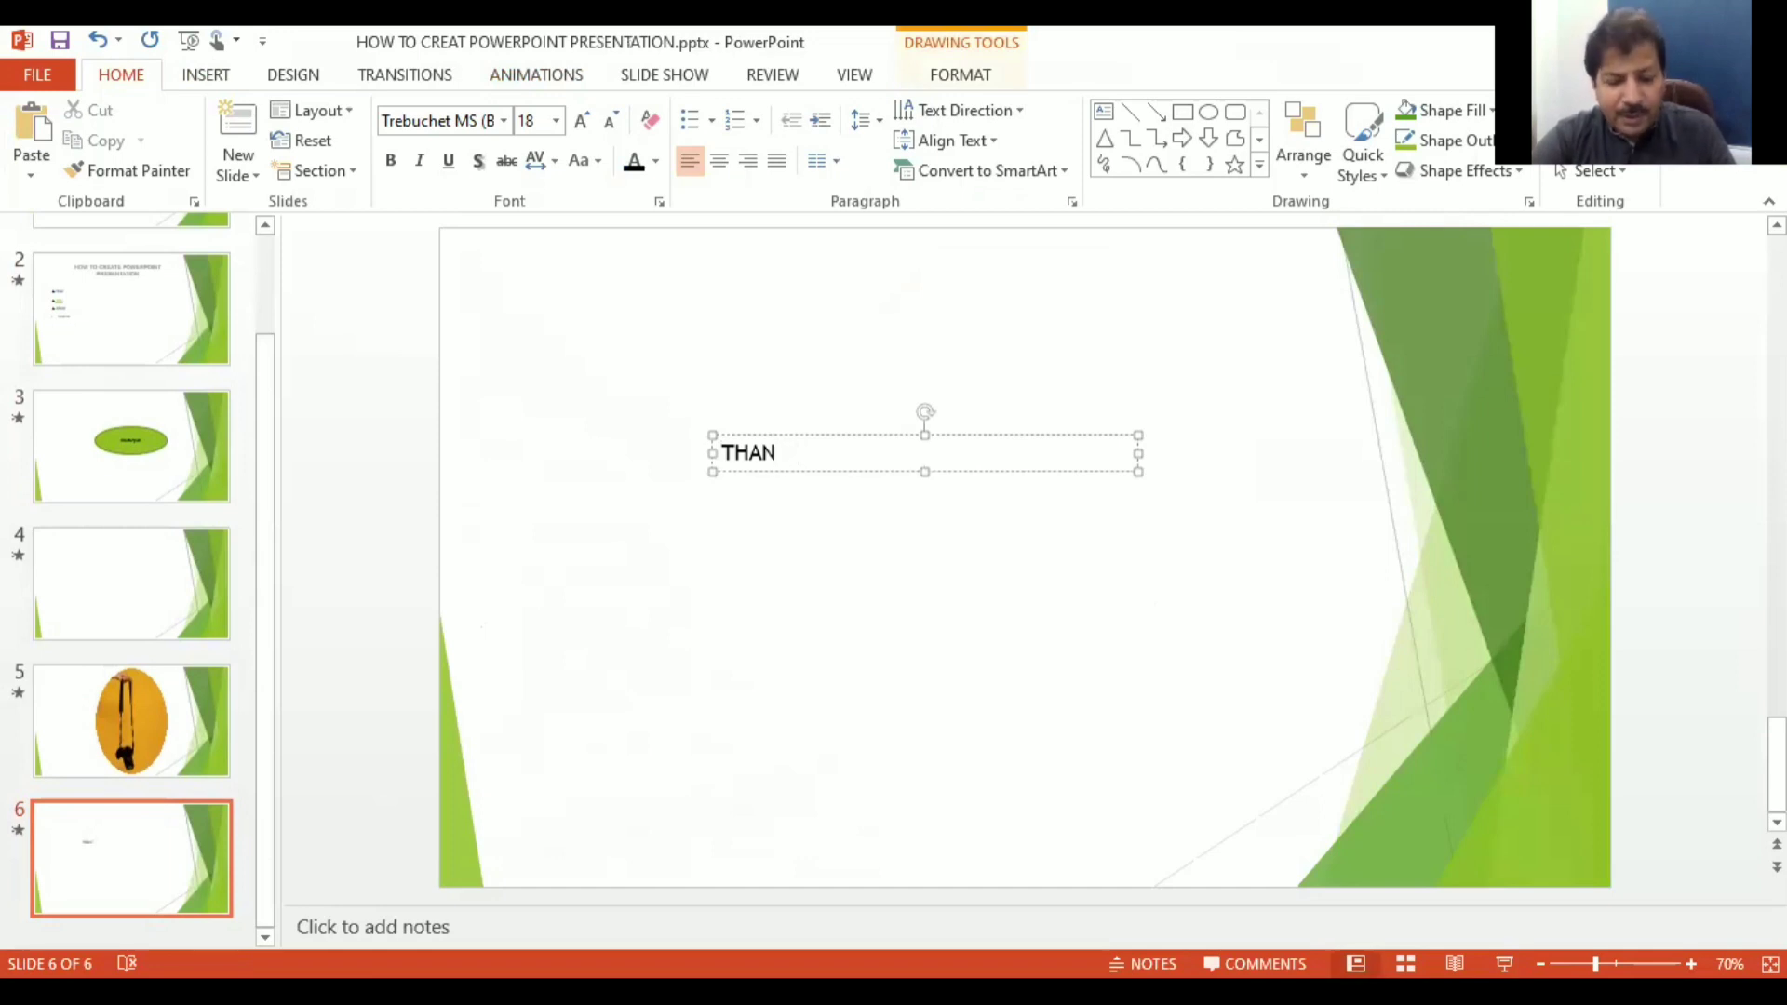
text(KS...)
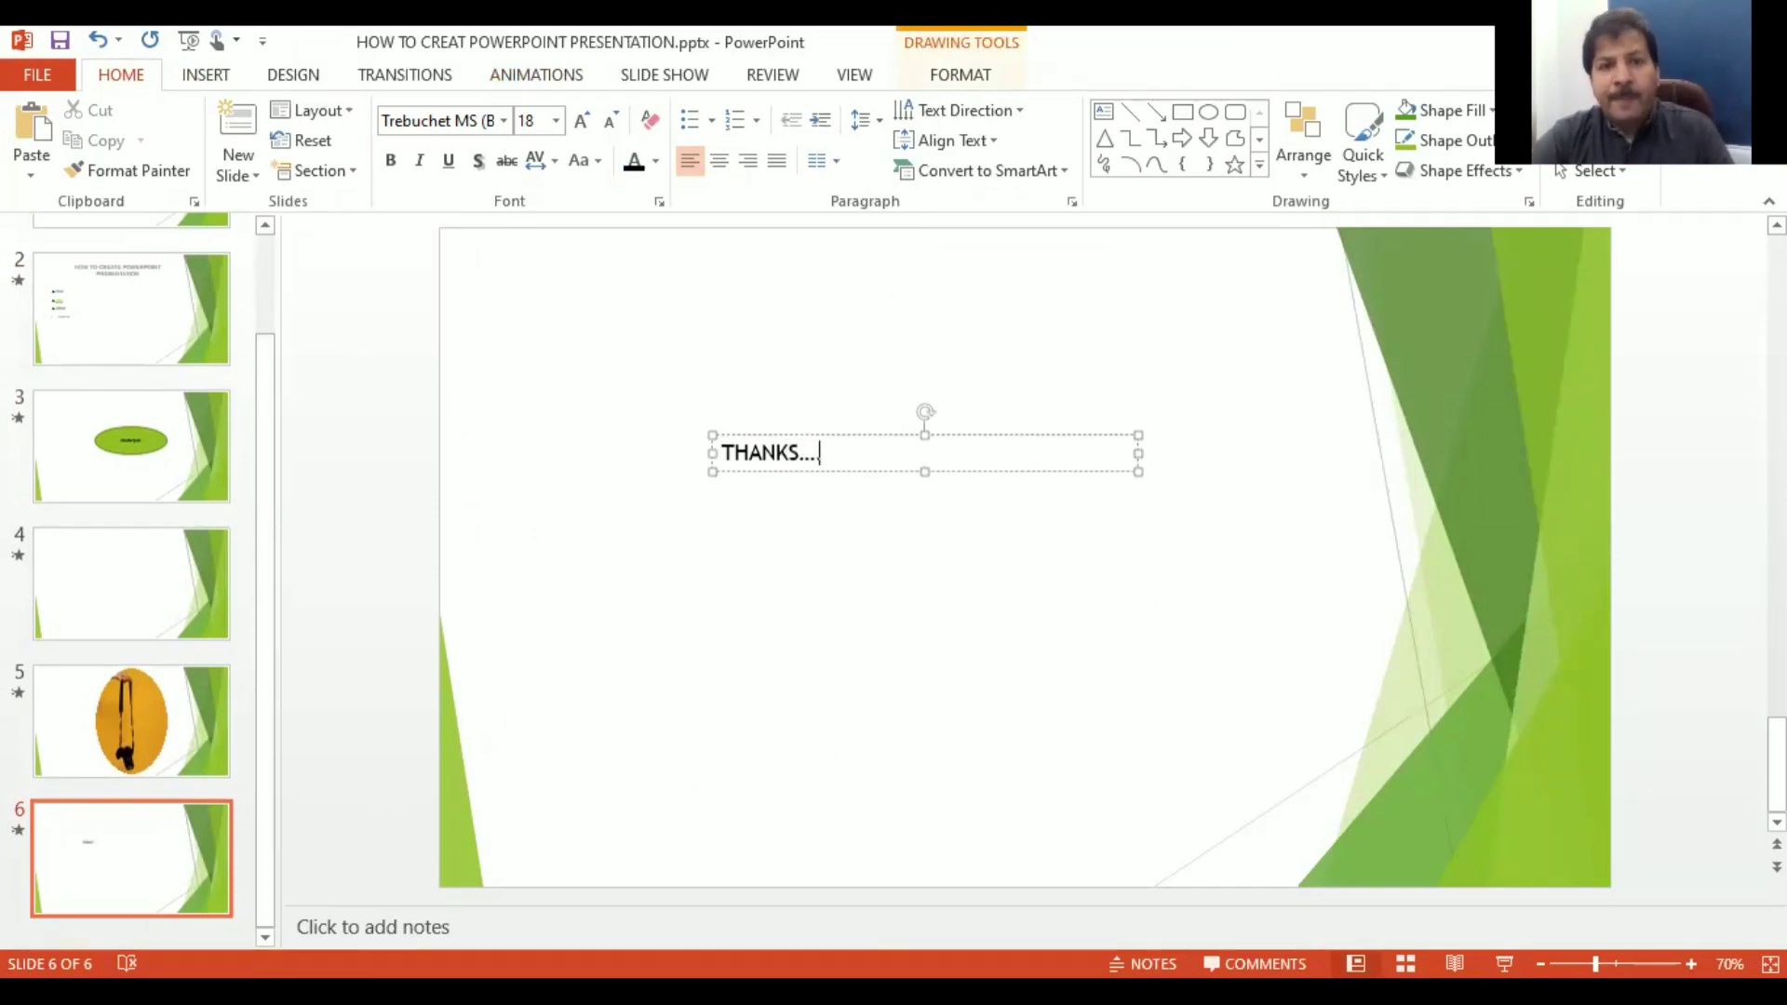
text(..)
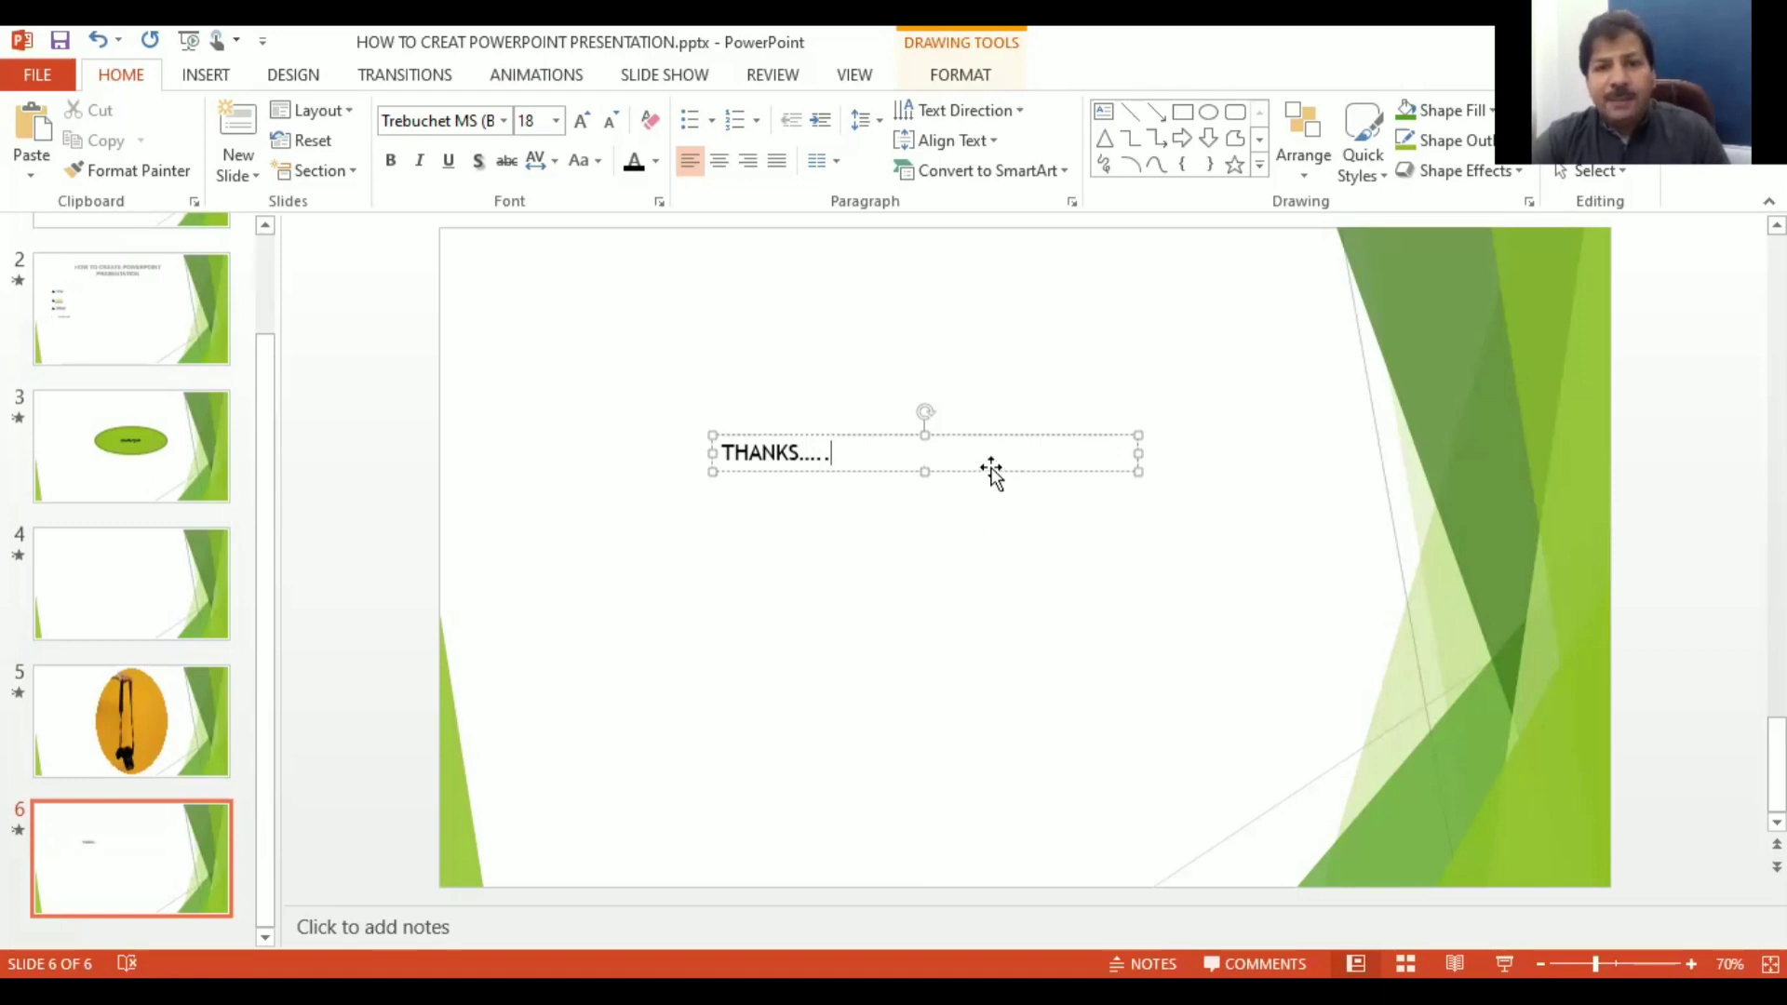
key(Escape)
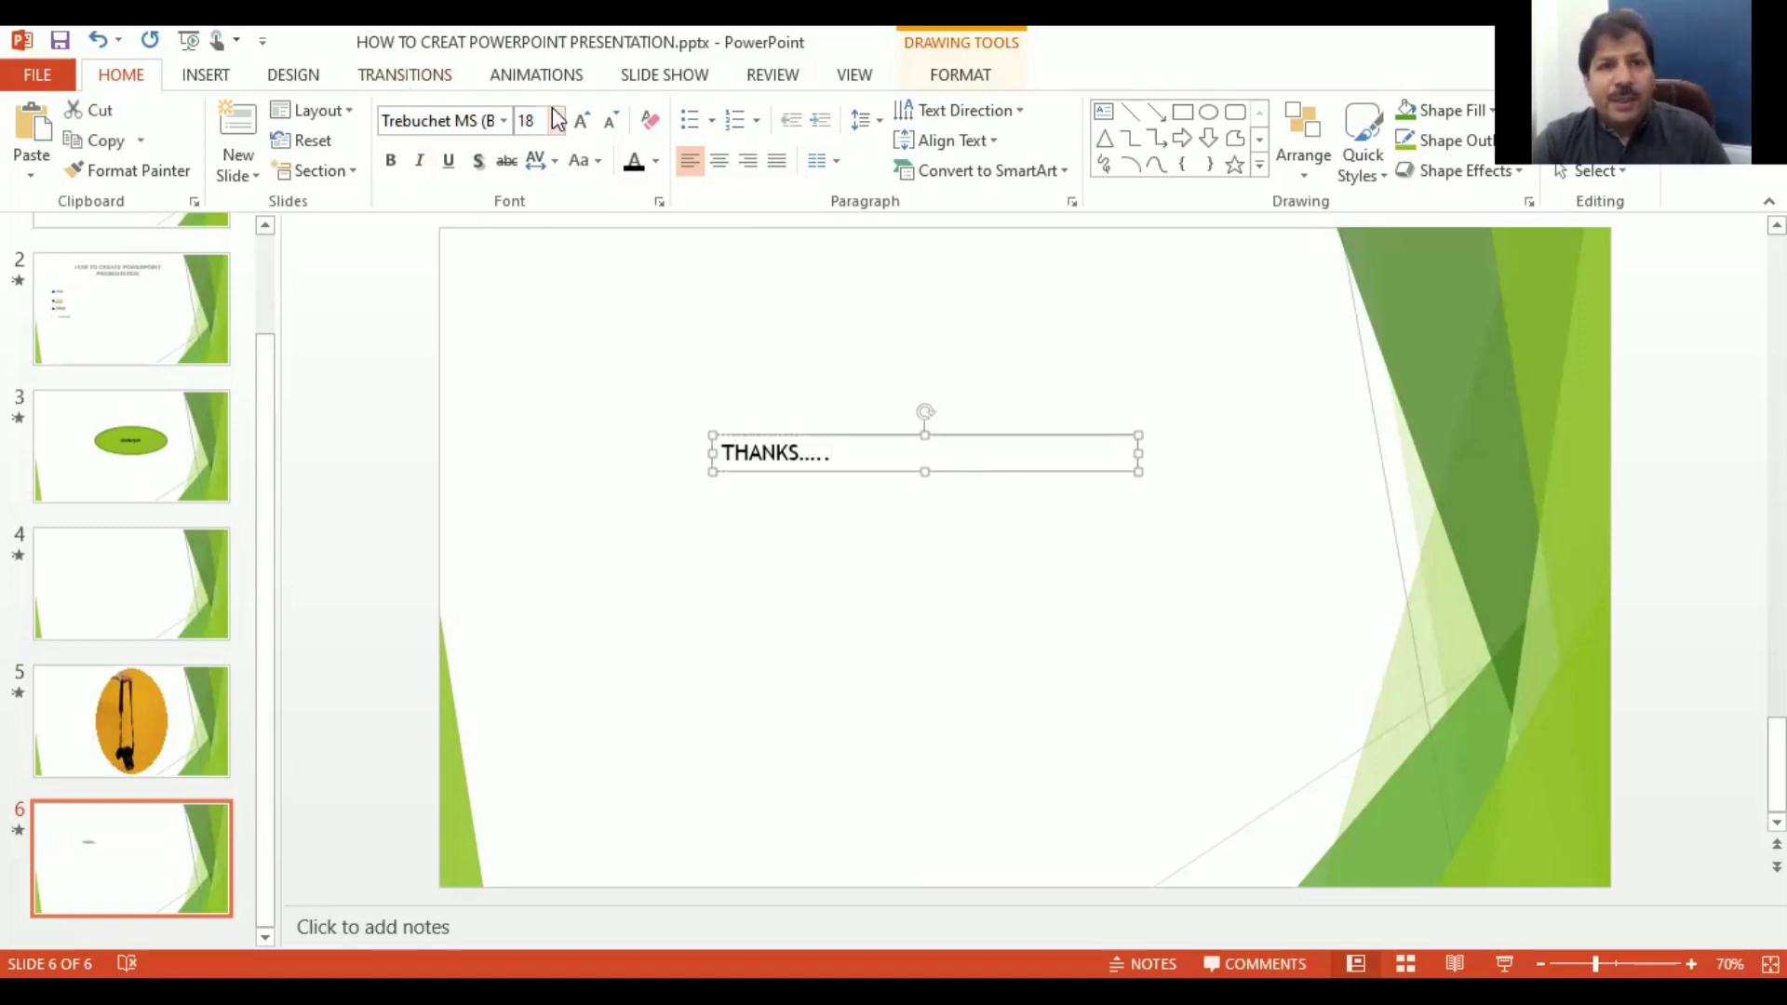
Step: Format the THANKS text as dark green Arial at 44 pt, then enlarge it to 54 pt
click(555, 120)
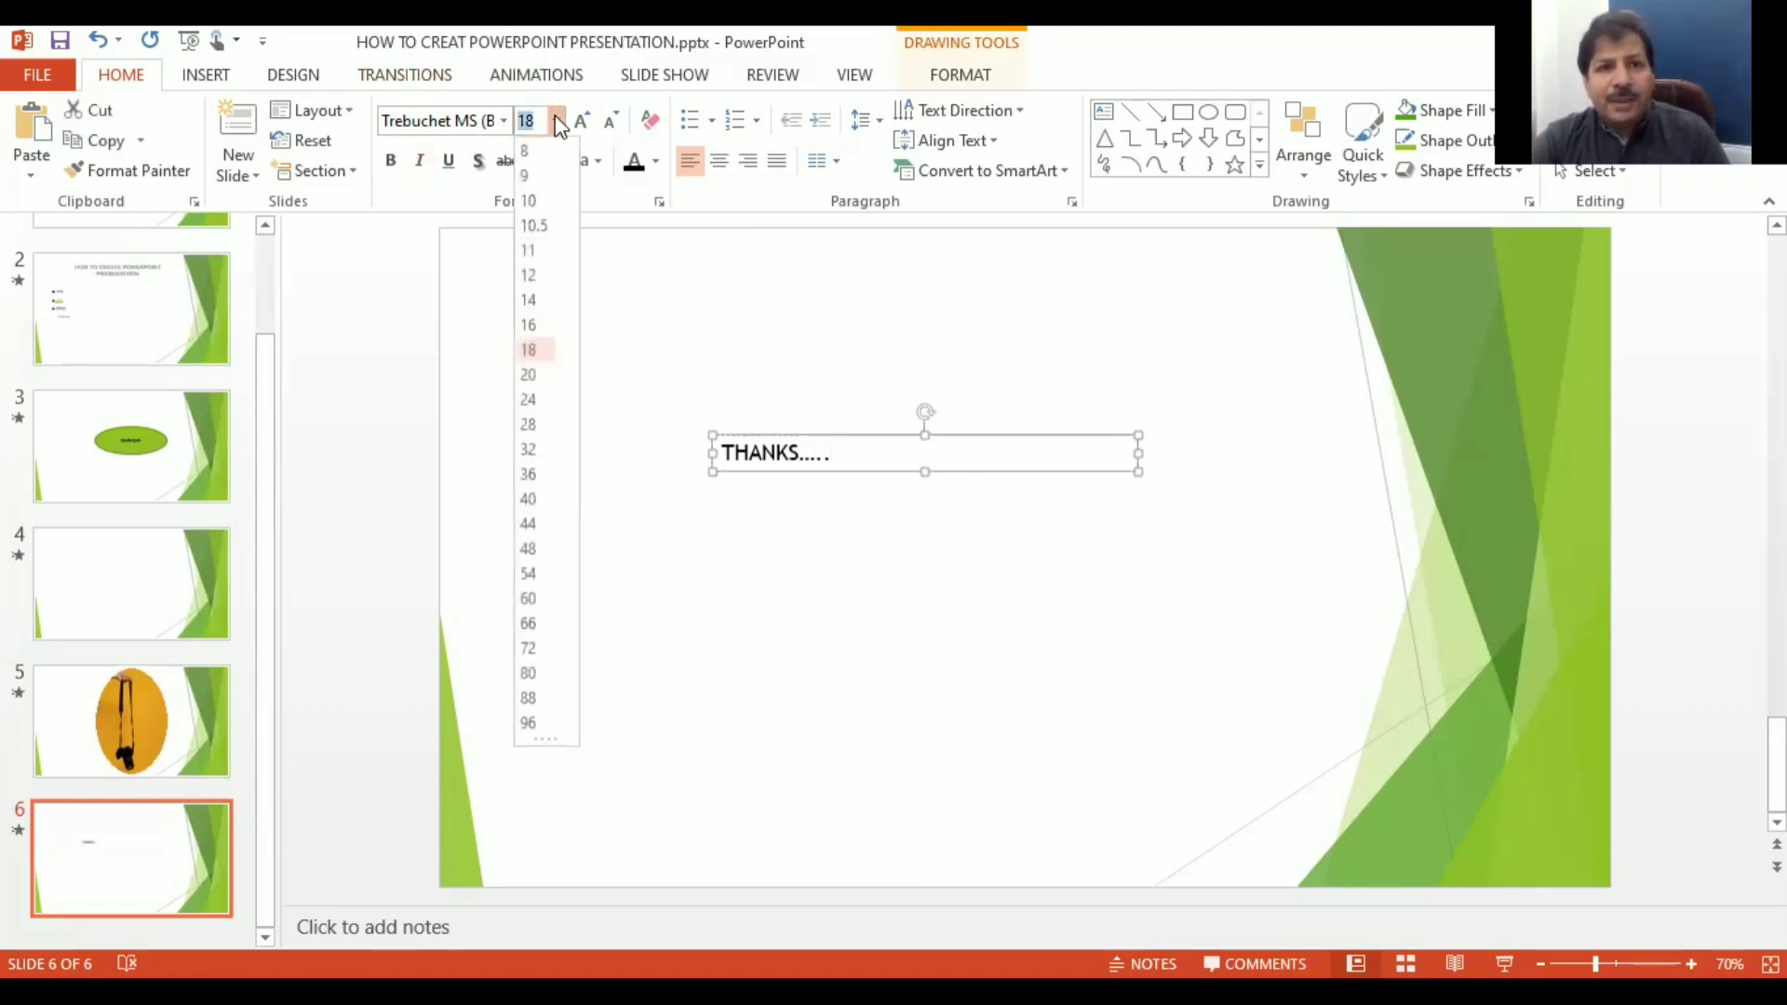
click(528, 524)
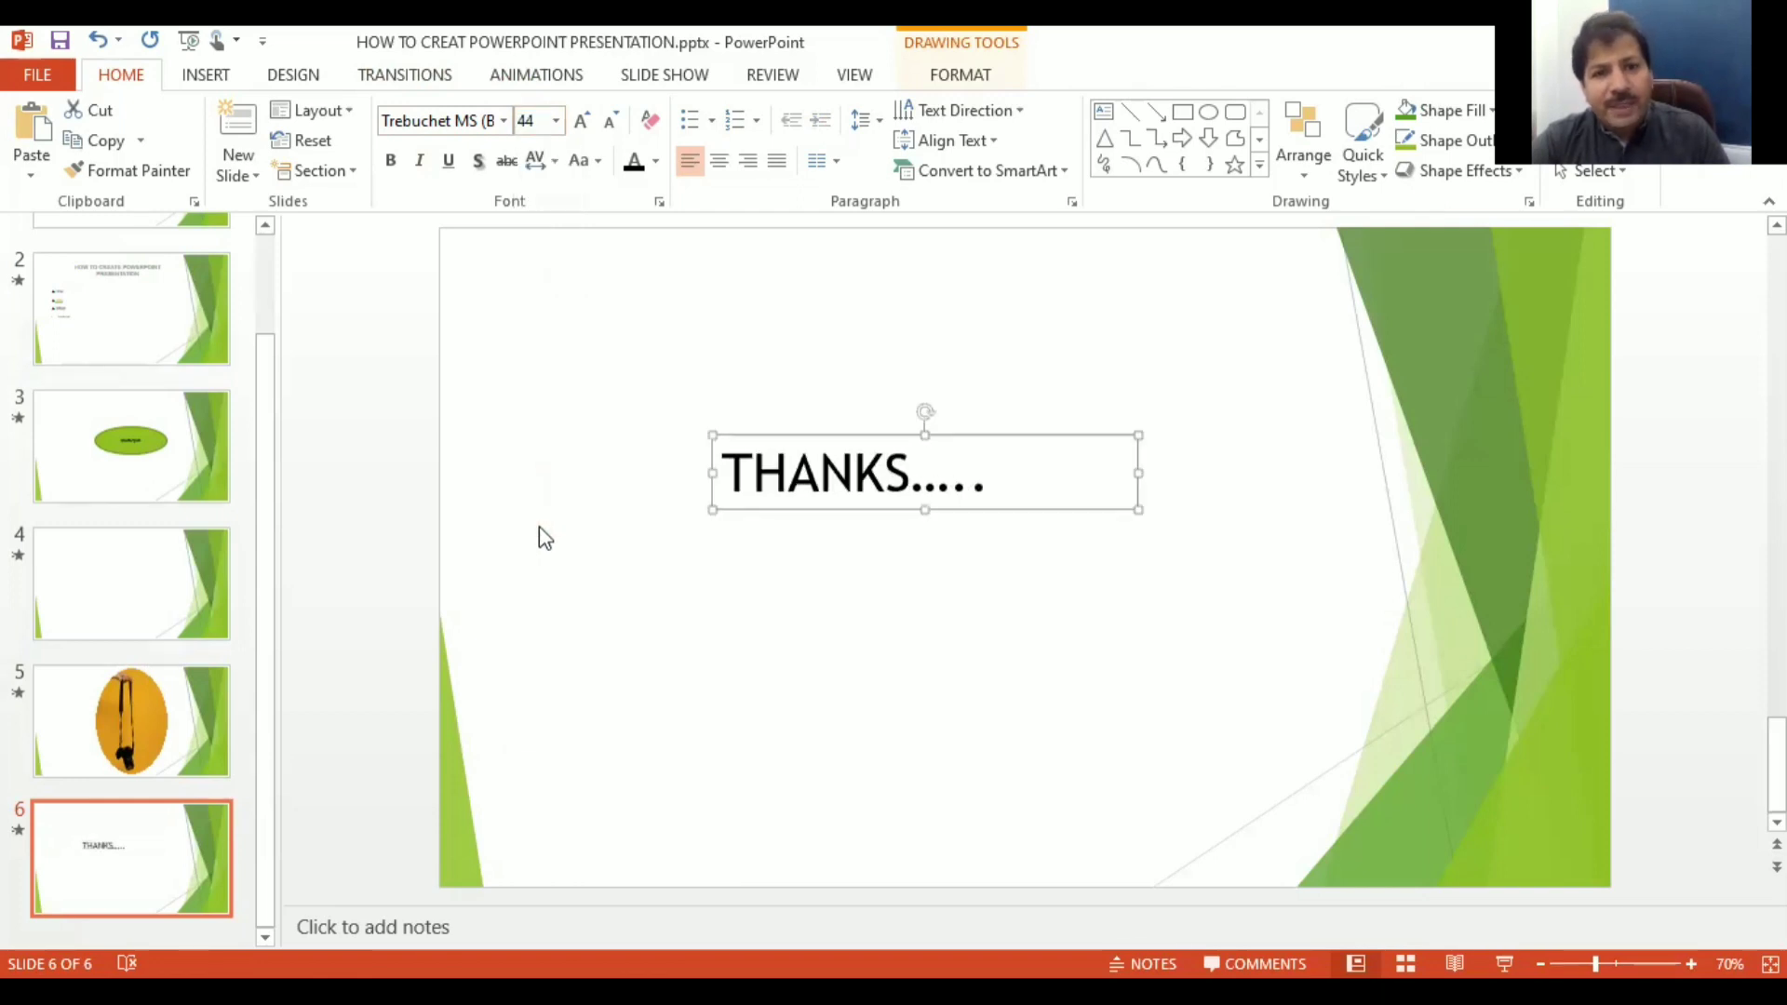
click(503, 121)
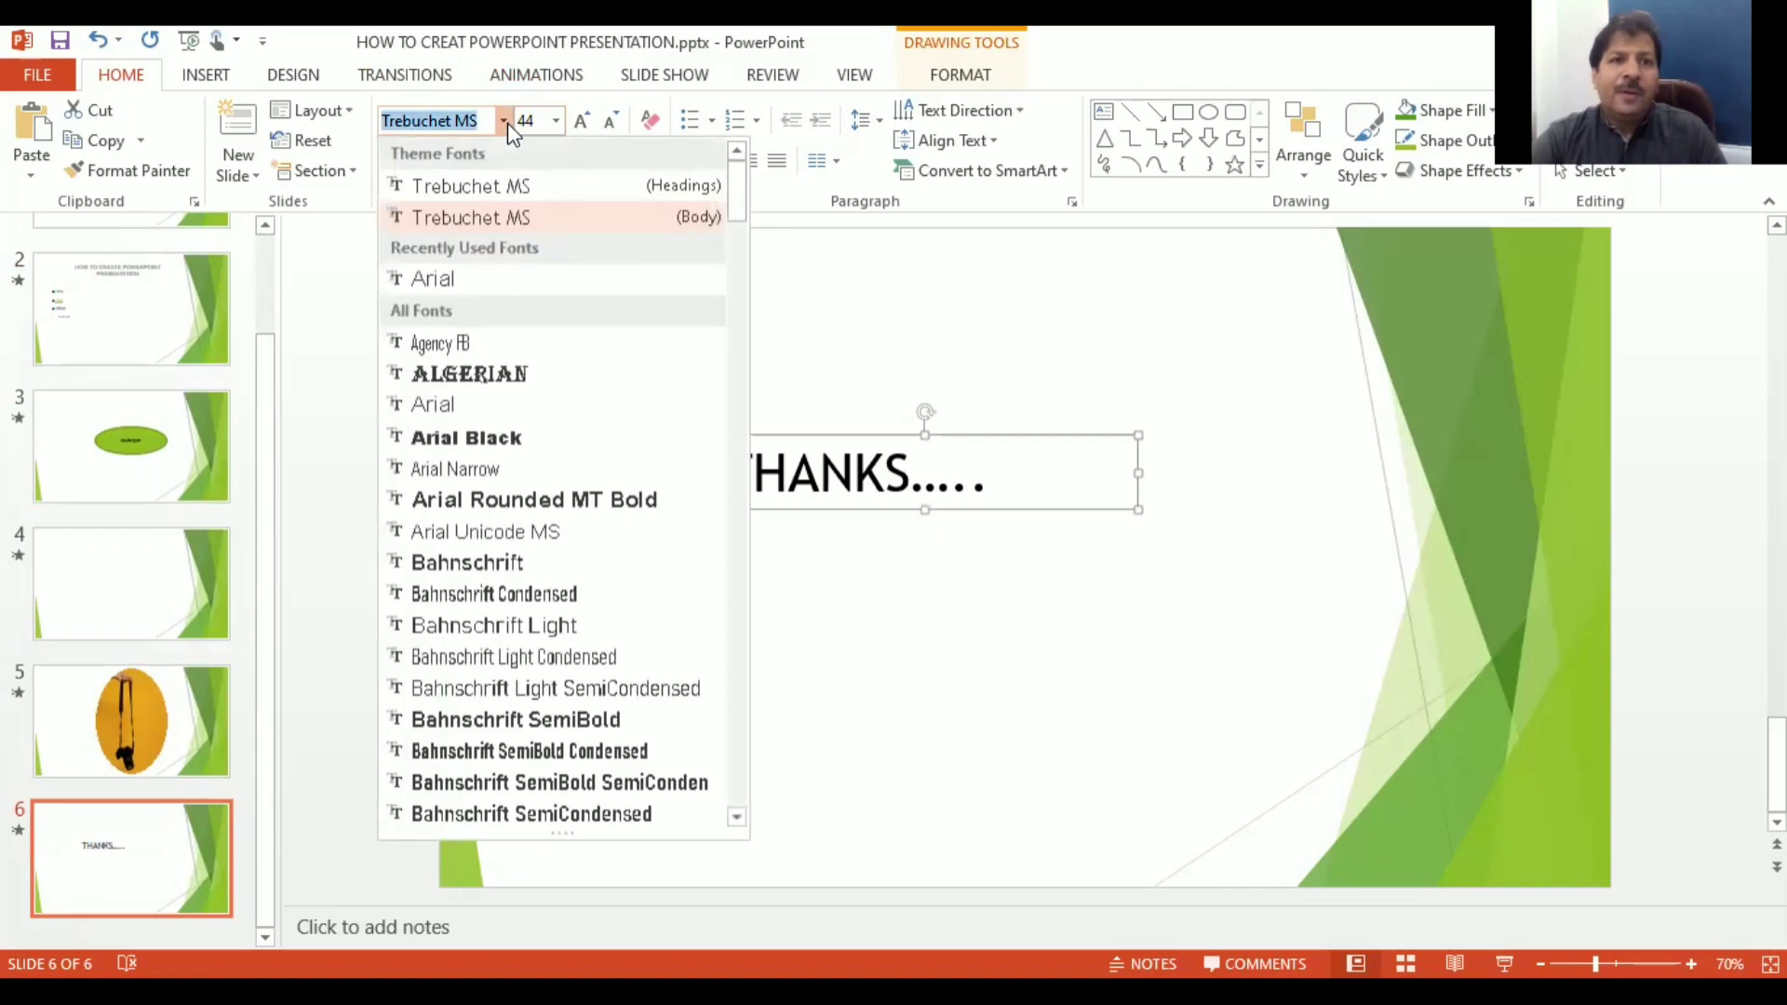
click(534, 279)
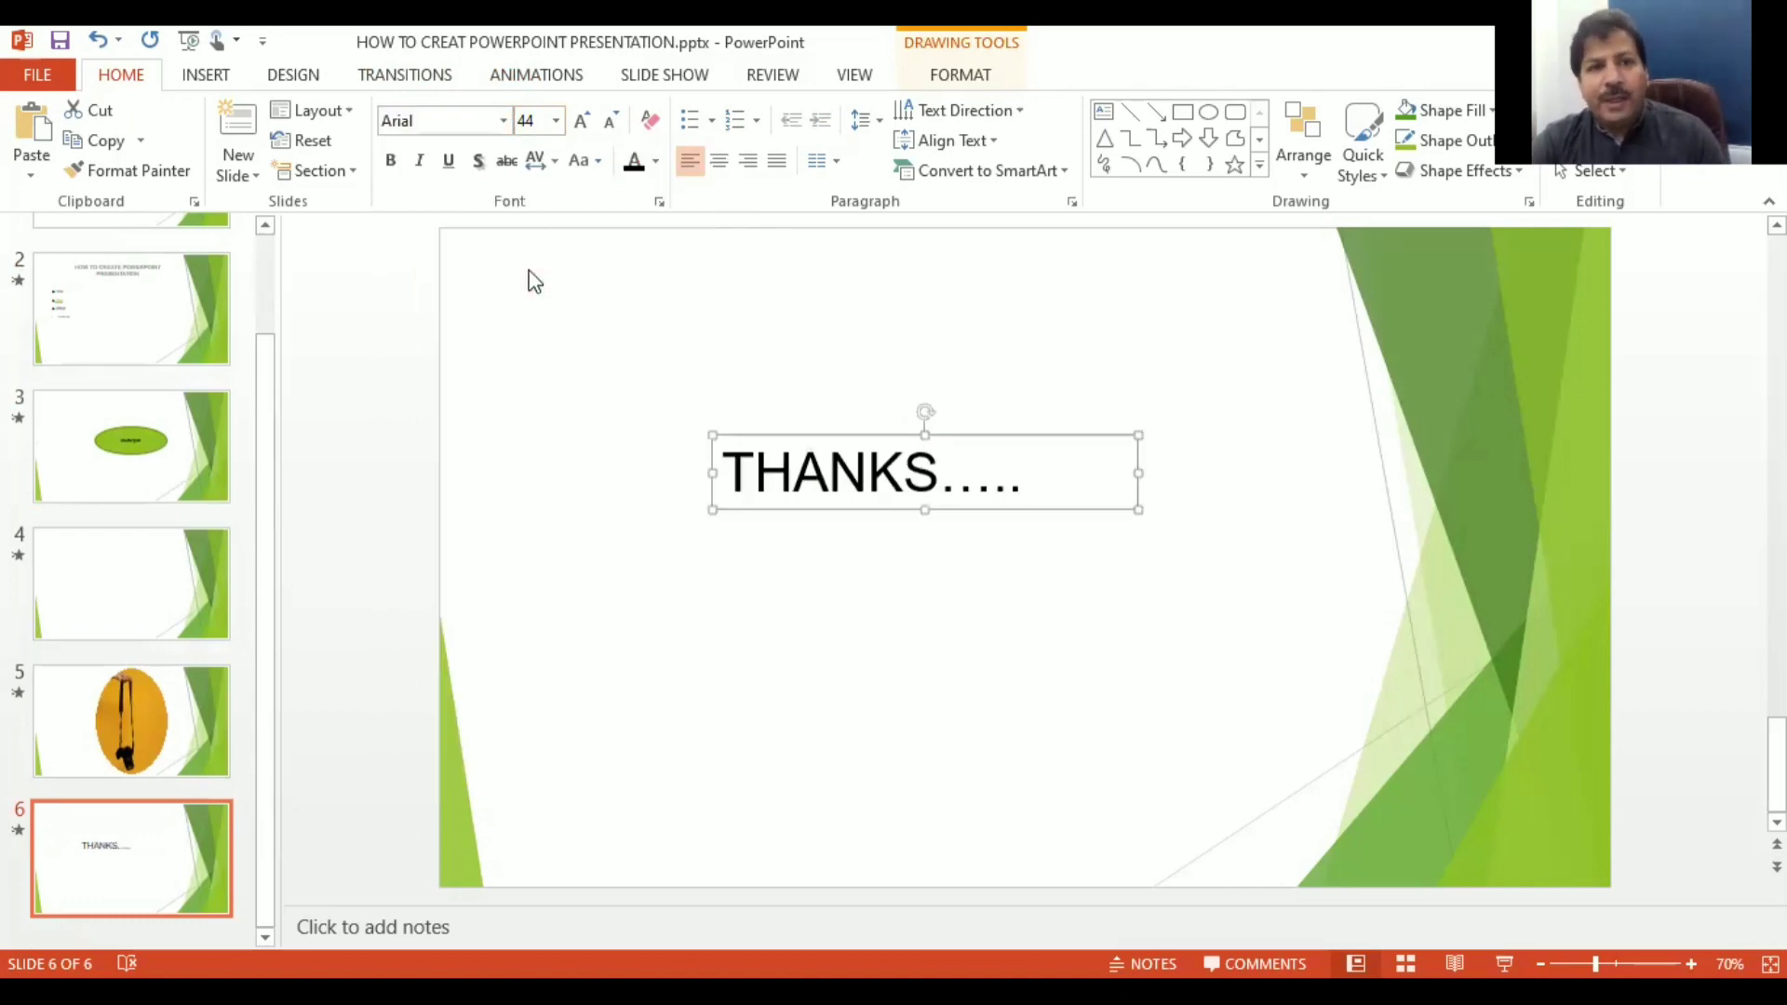
click(655, 161)
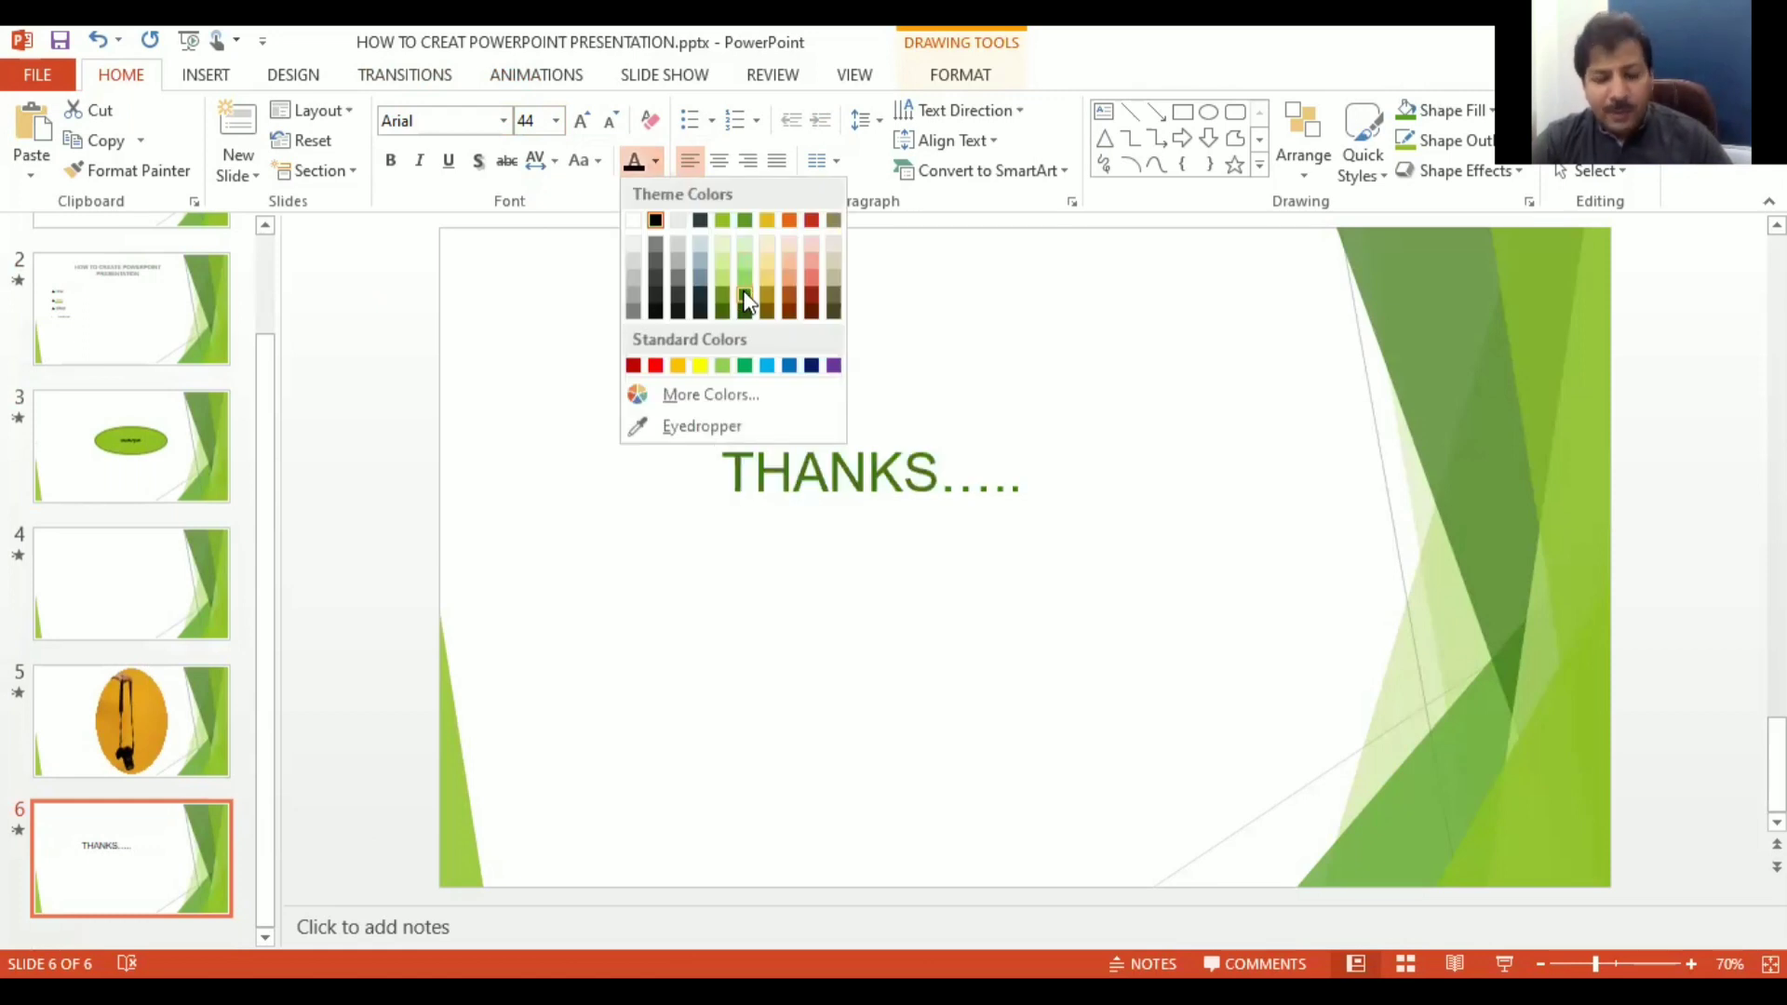
click(745, 300)
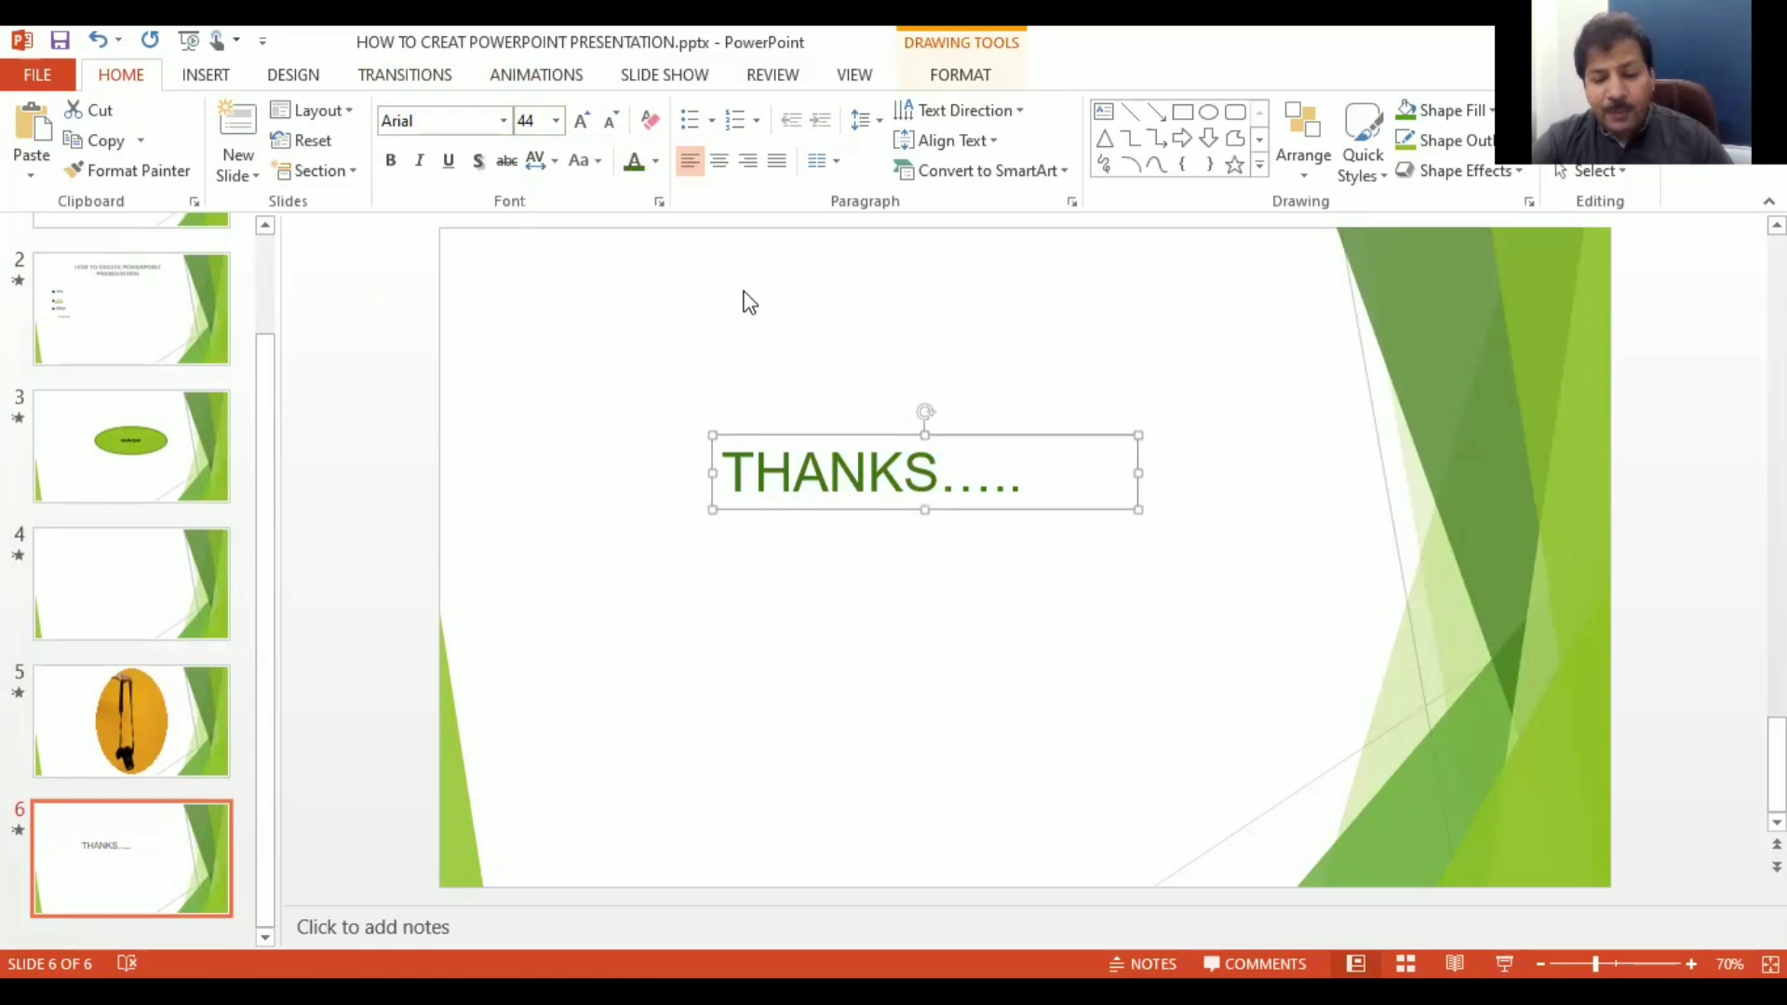
key(ctrl+shift+period)
key(ctrl+shift+period)
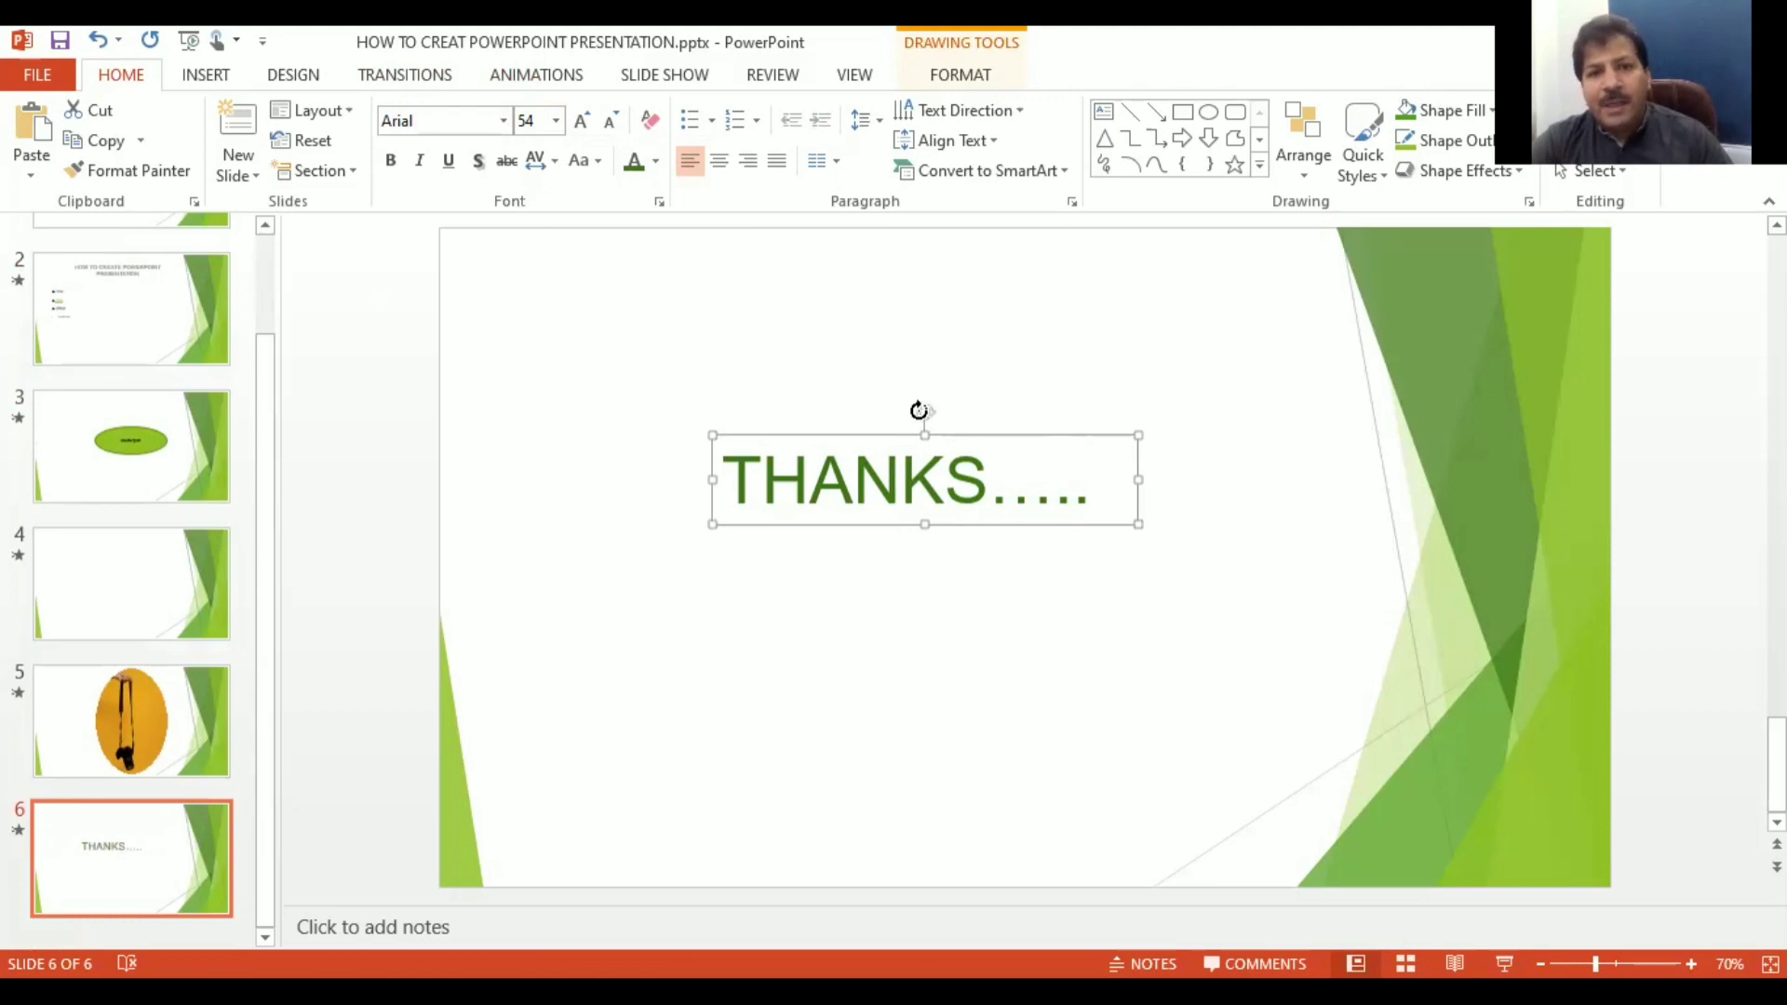
Step: Rotate the THANKS..... text box so it tilts diagonally upward to the right
mouse_move(918, 410)
mouse_down()
mouse_move(950, 406)
mouse_move(858, 396)
mouse_move(927, 391)
mouse_up()
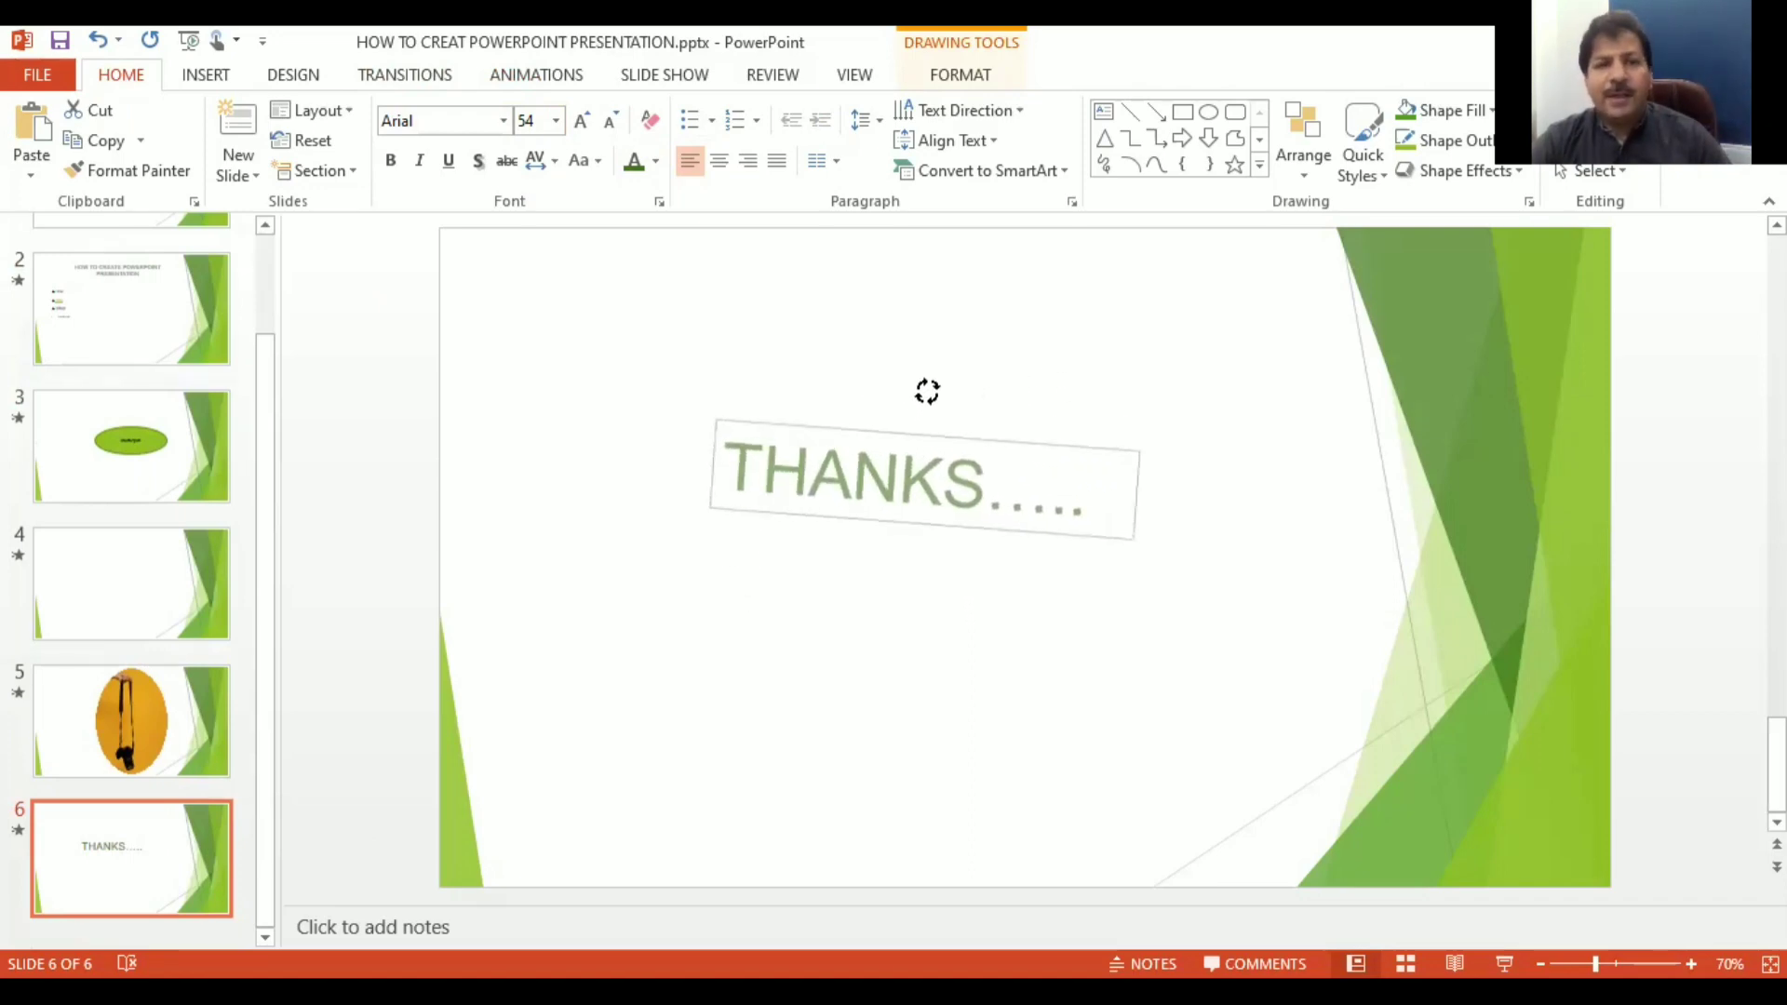
drag(926, 392, 914, 383)
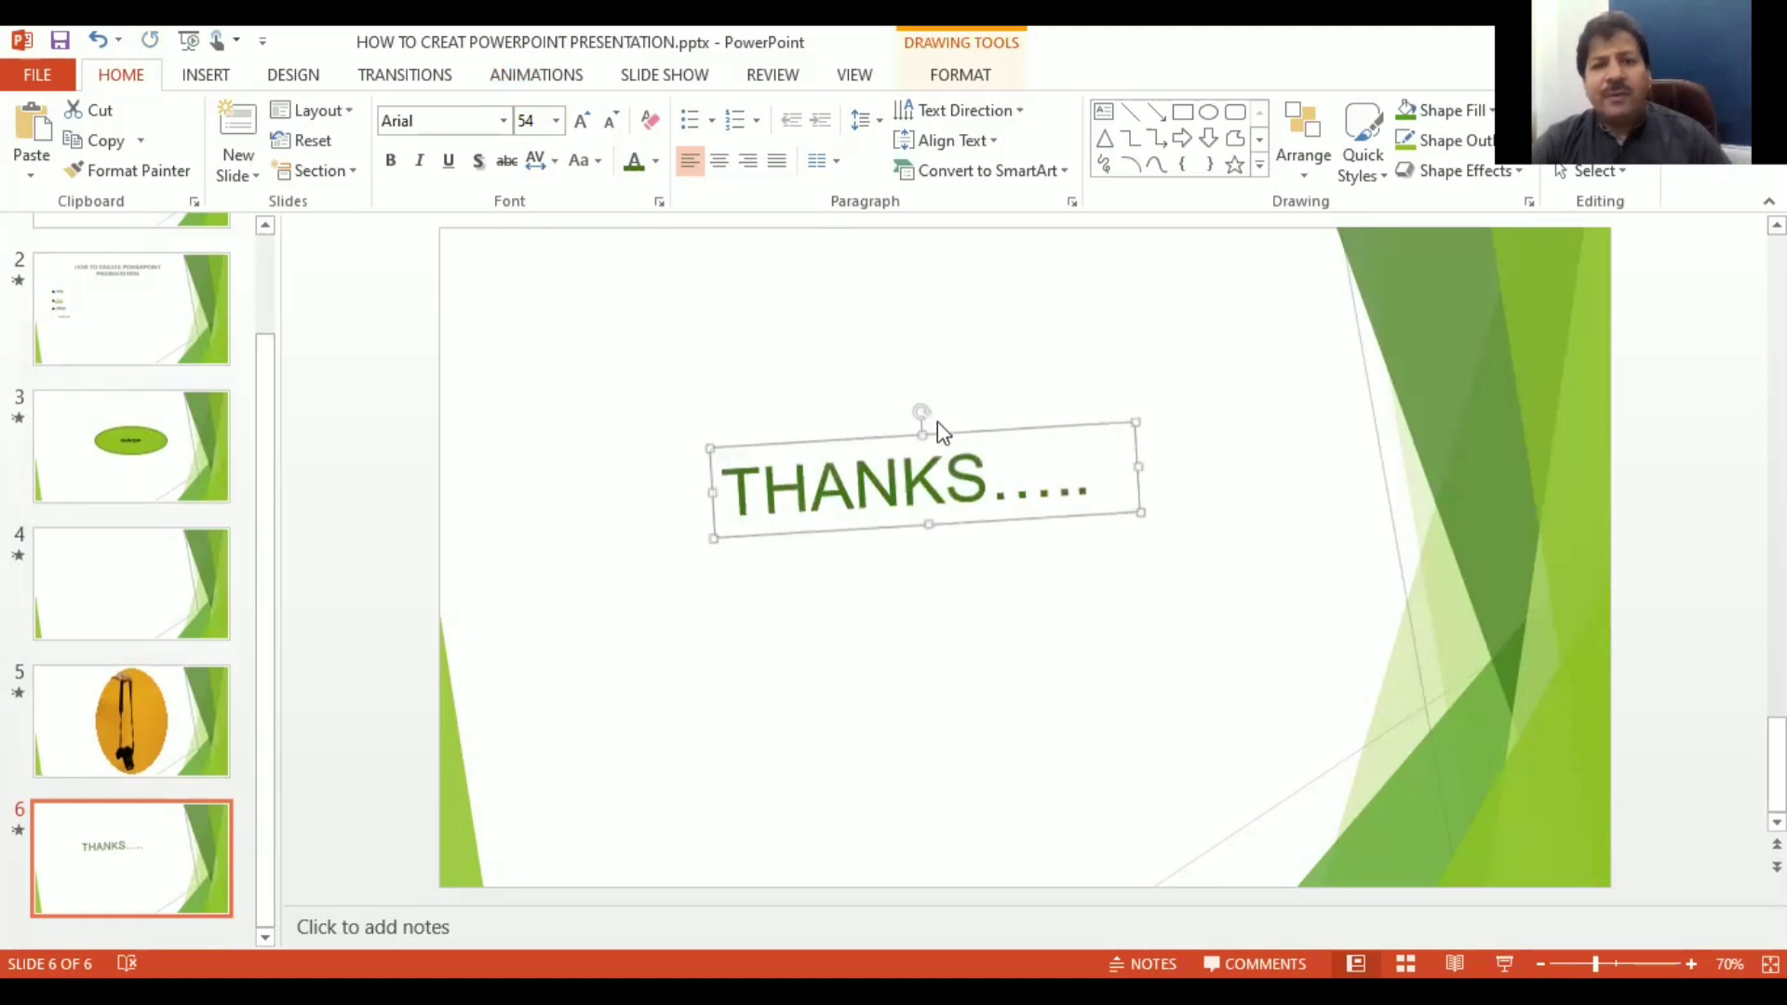
click(296, 77)
click(234, 75)
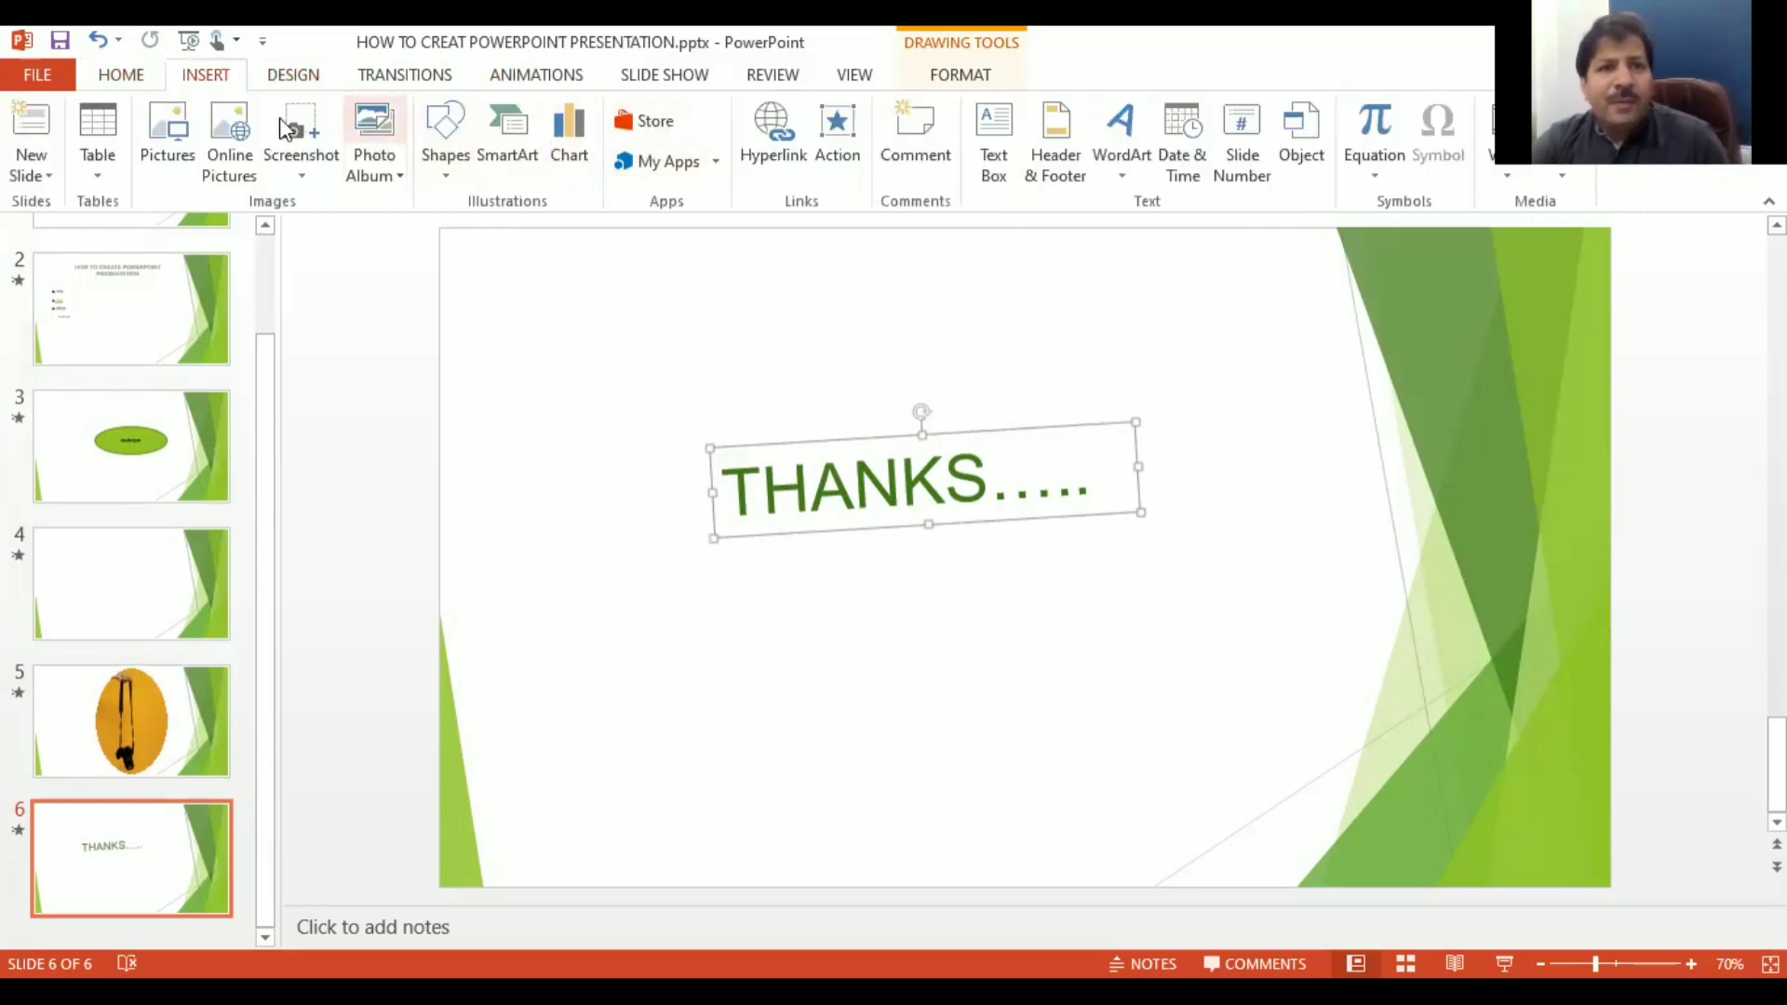
click(135, 85)
drag(921, 410, 885, 411)
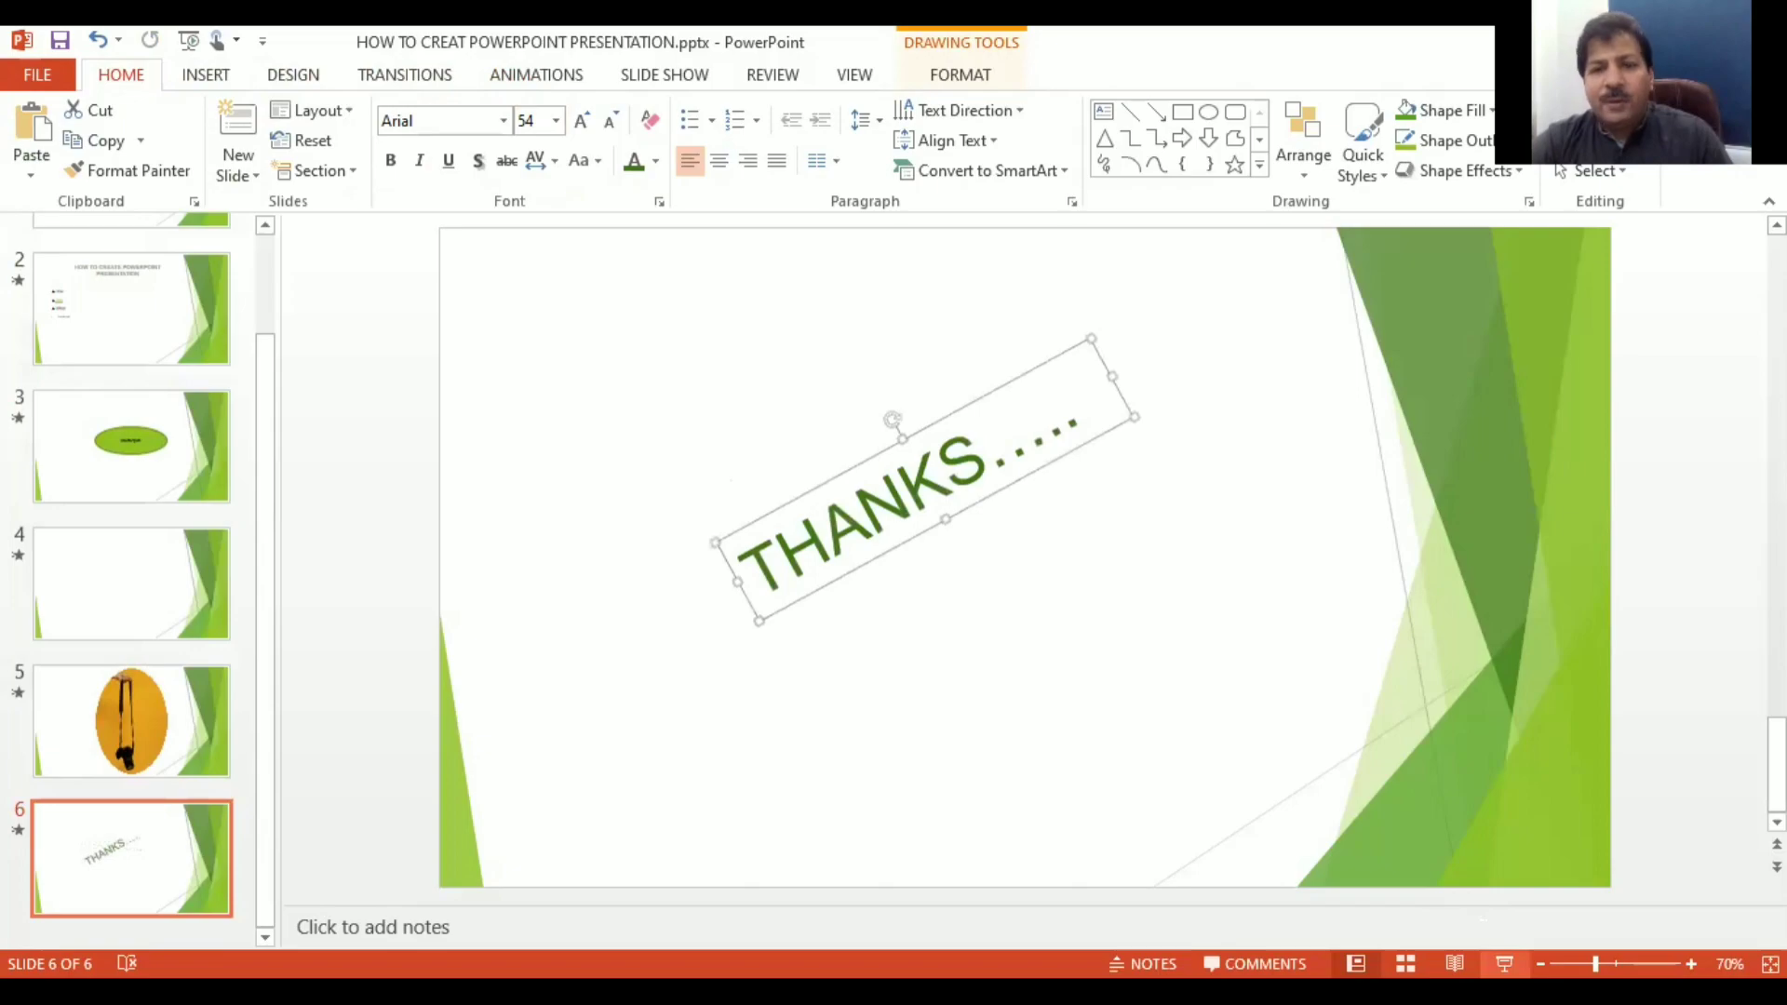
click(1503, 964)
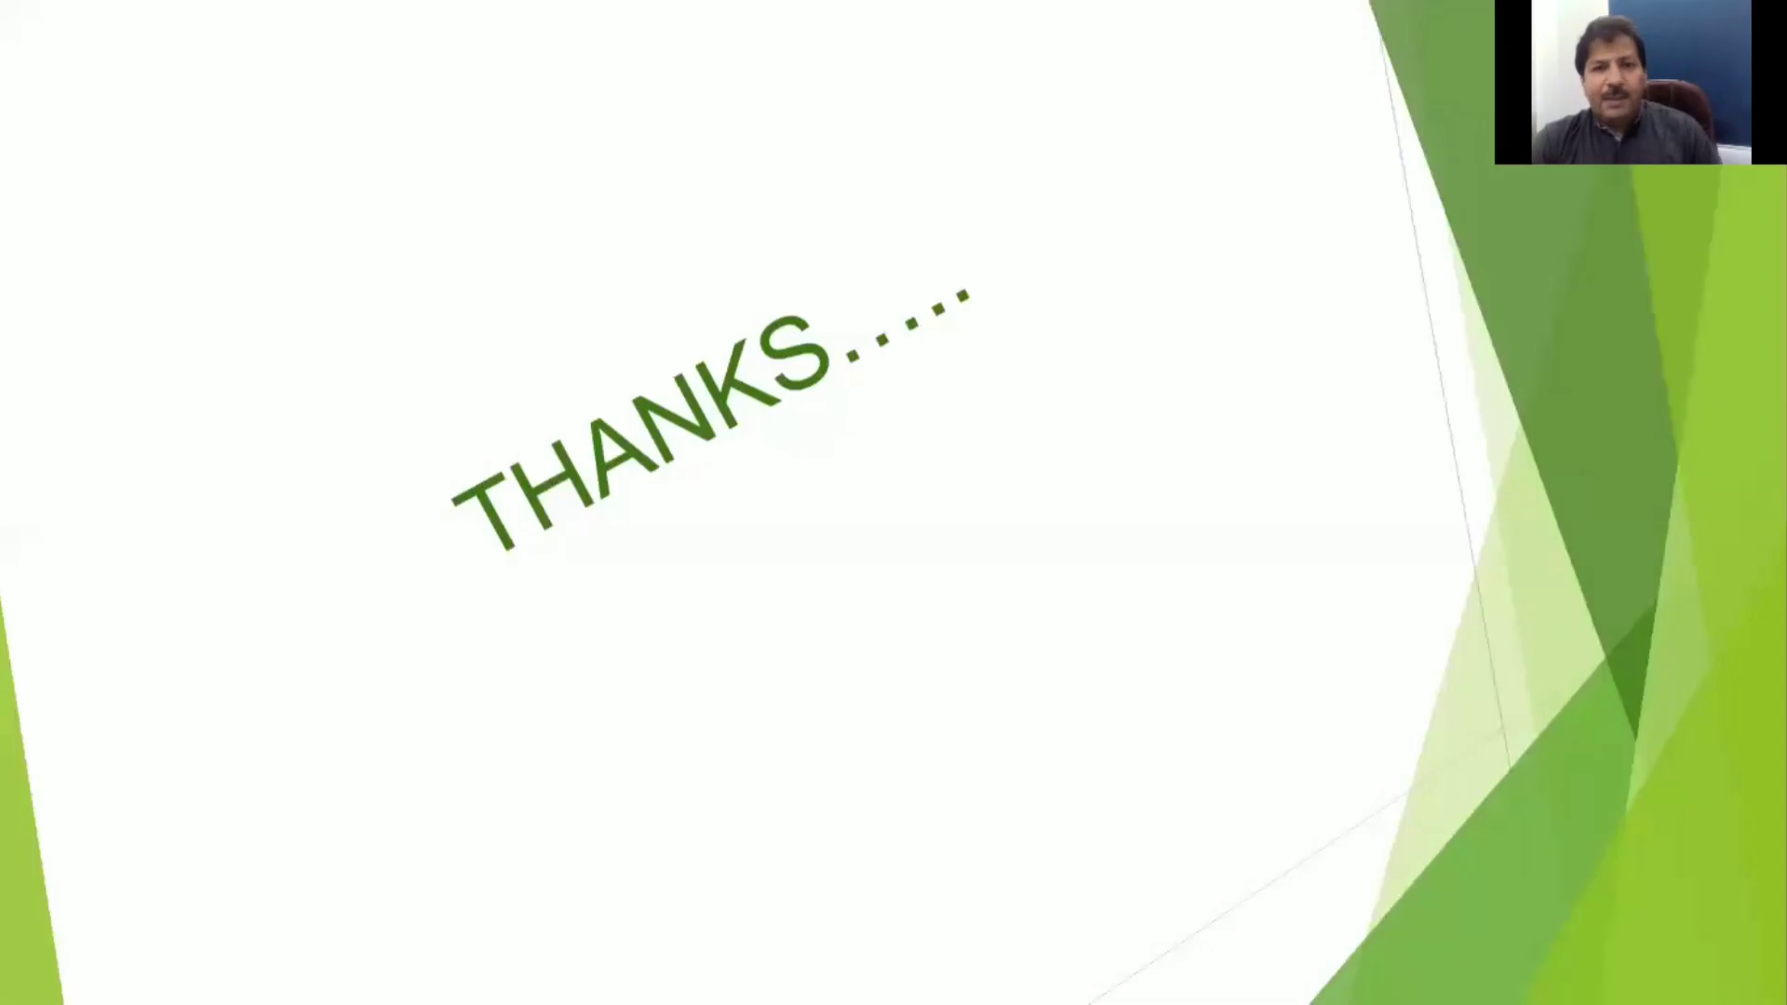
key(Escape)
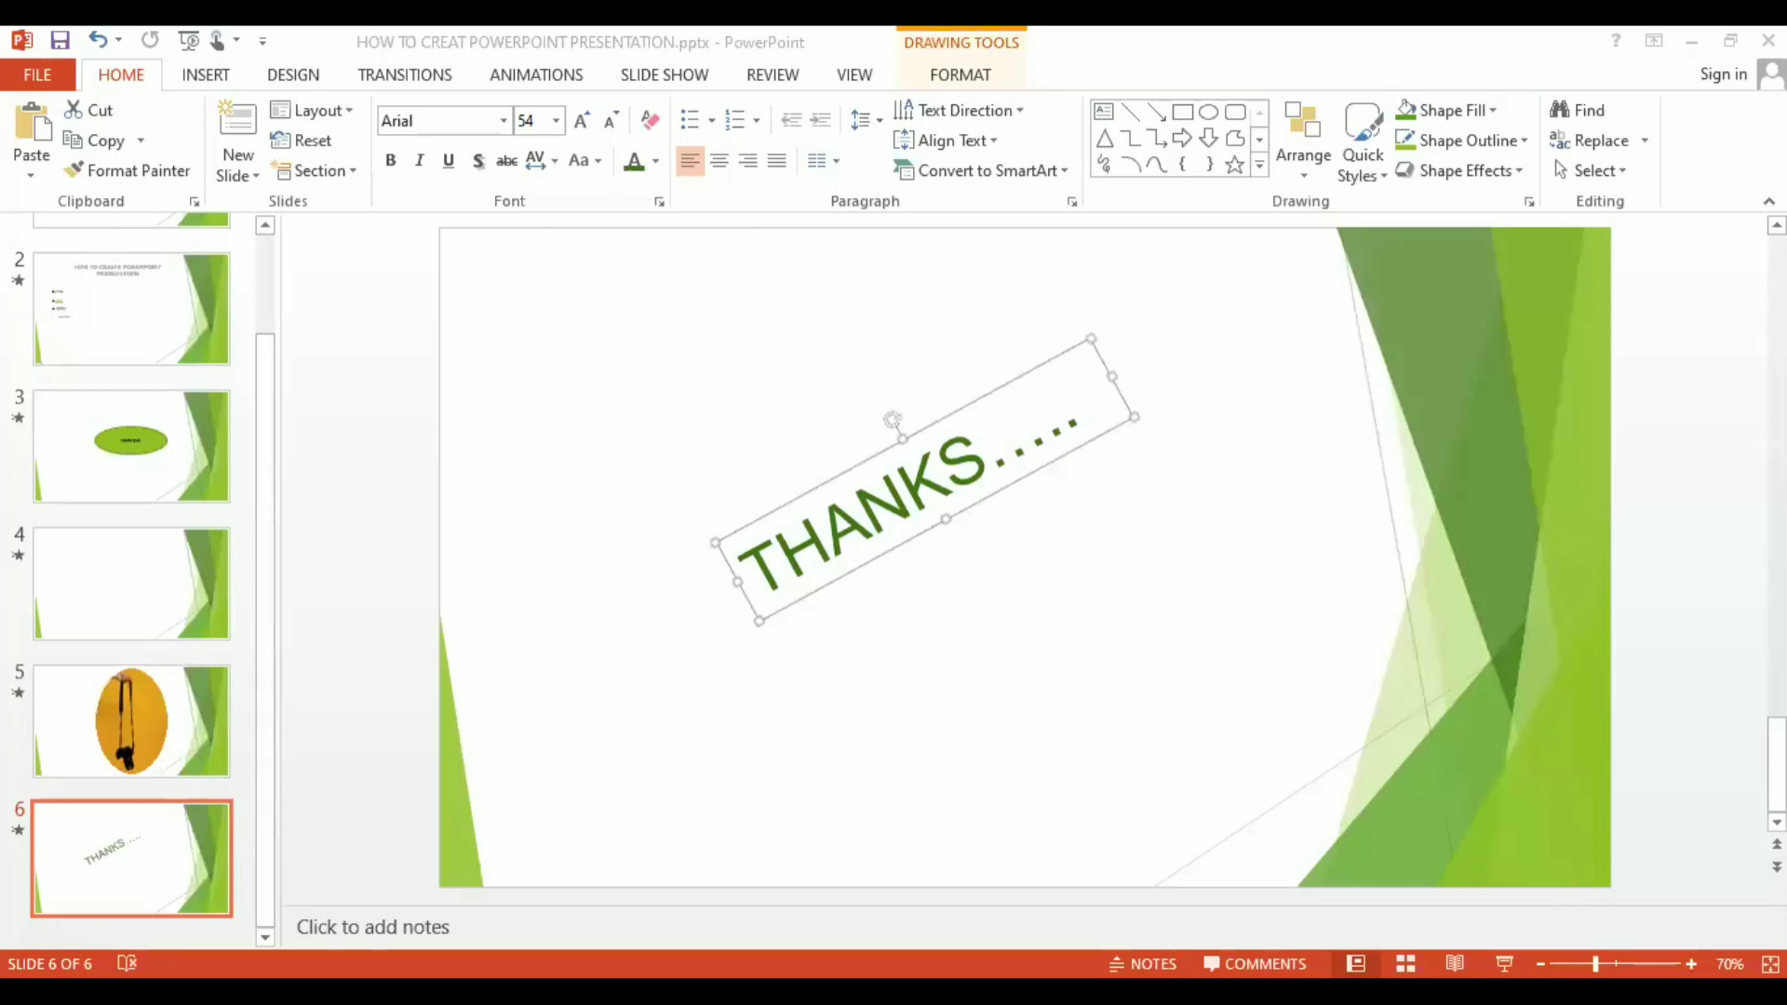
key(Escape)
key(Page_Up)
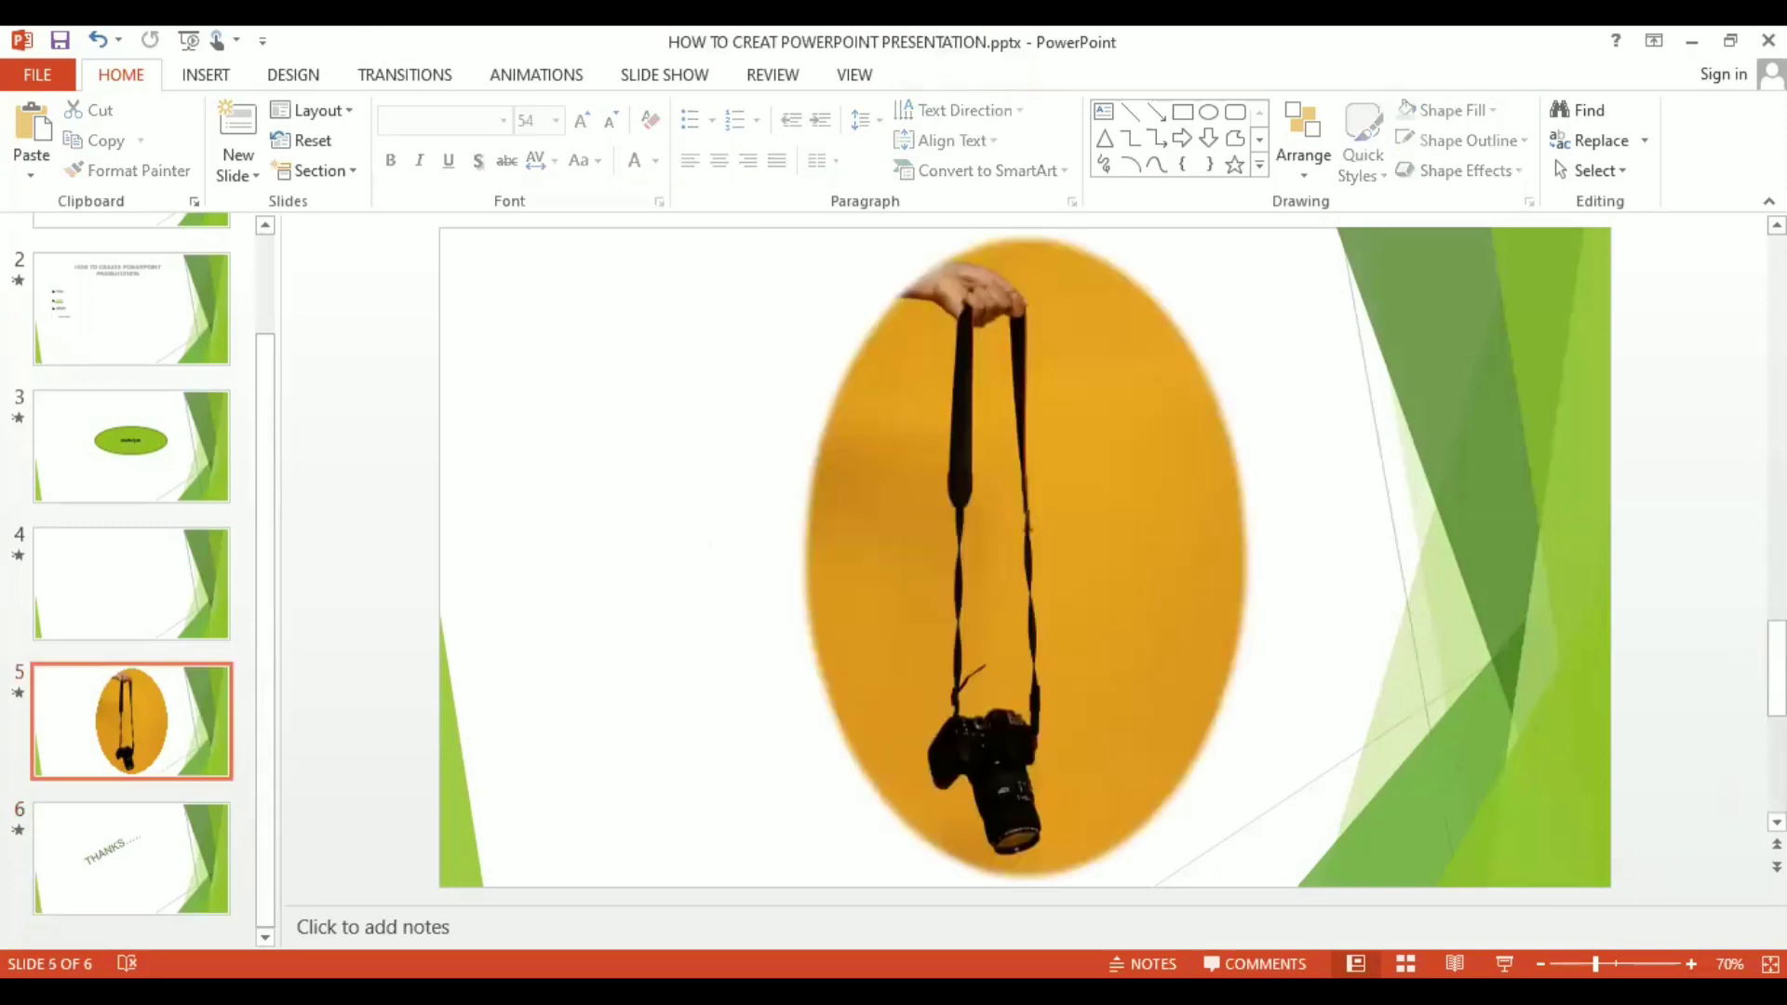
drag(1775, 668, 1775, 279)
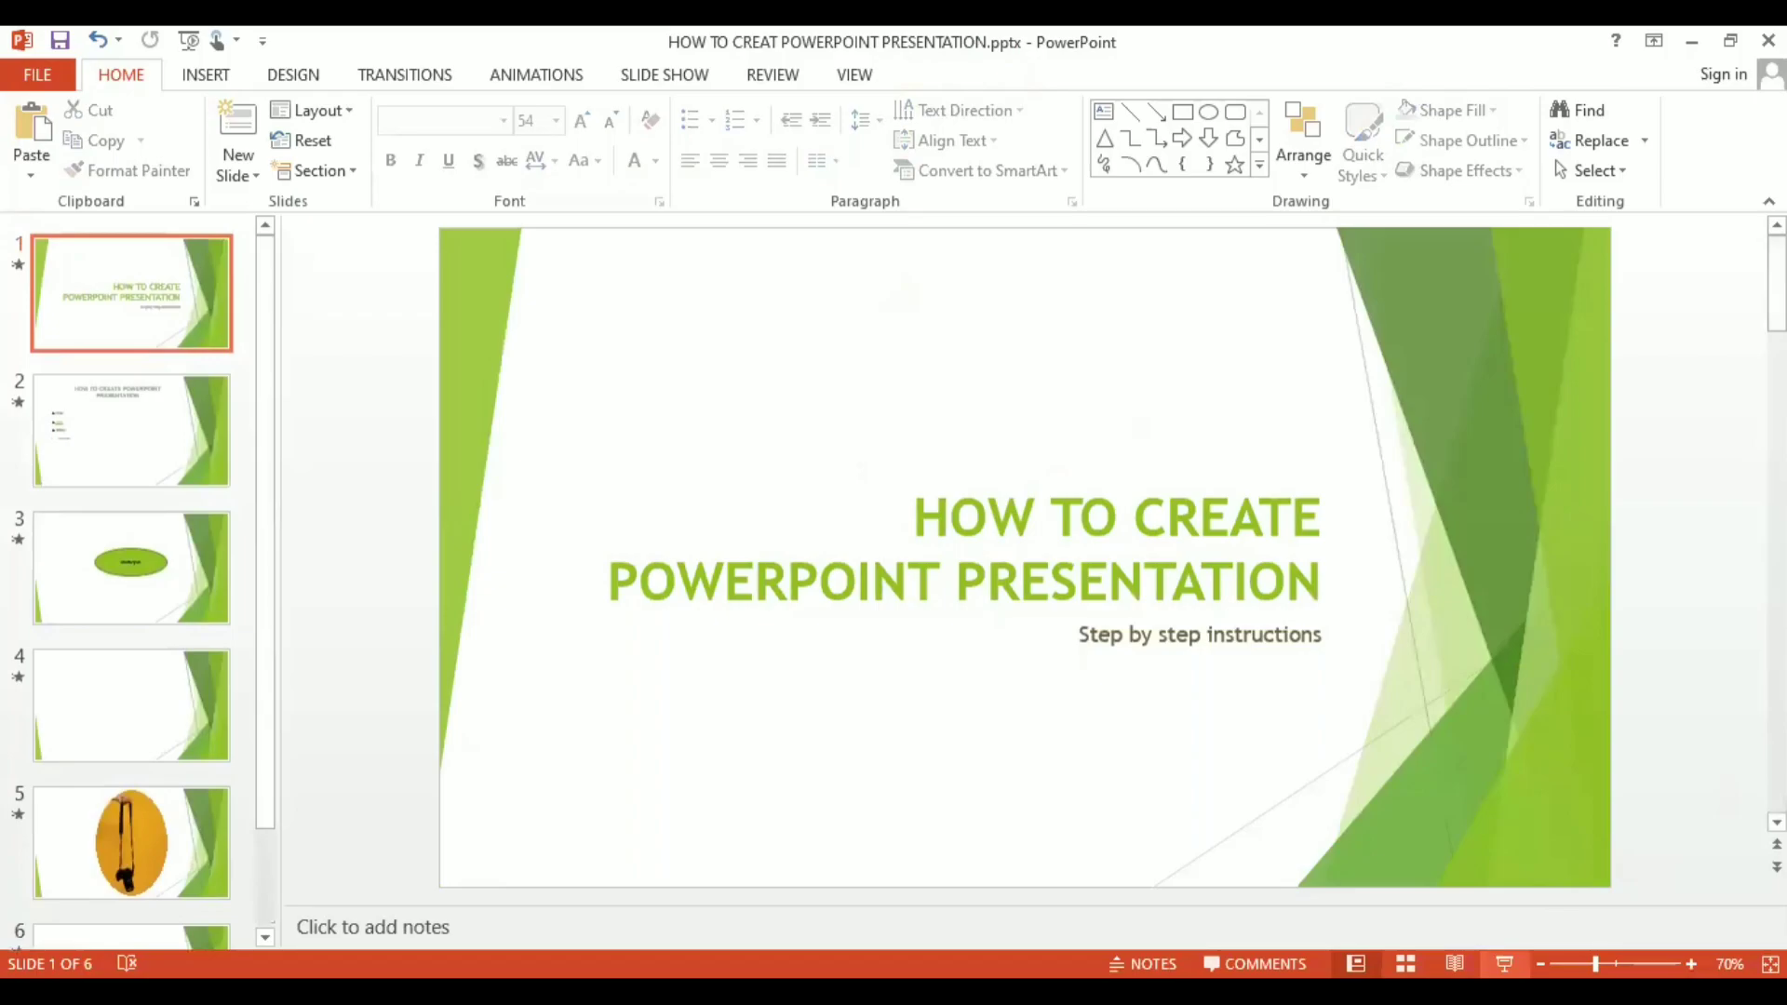
click(1504, 963)
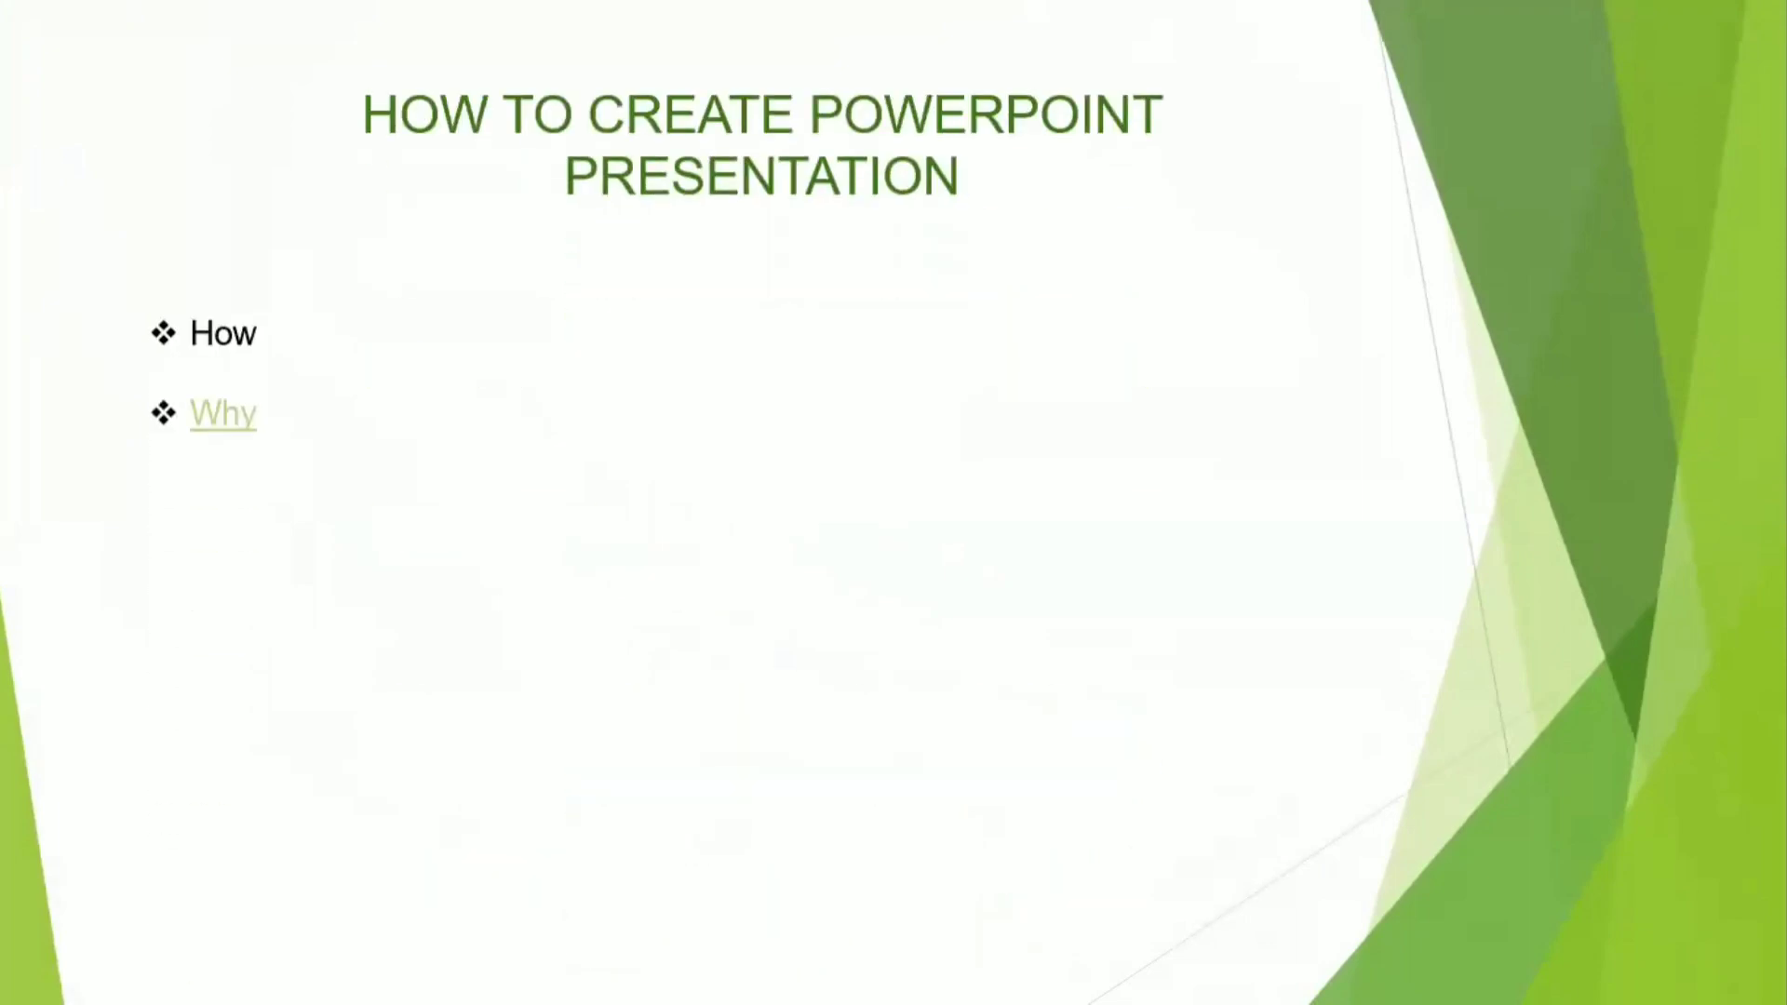
click(229, 410)
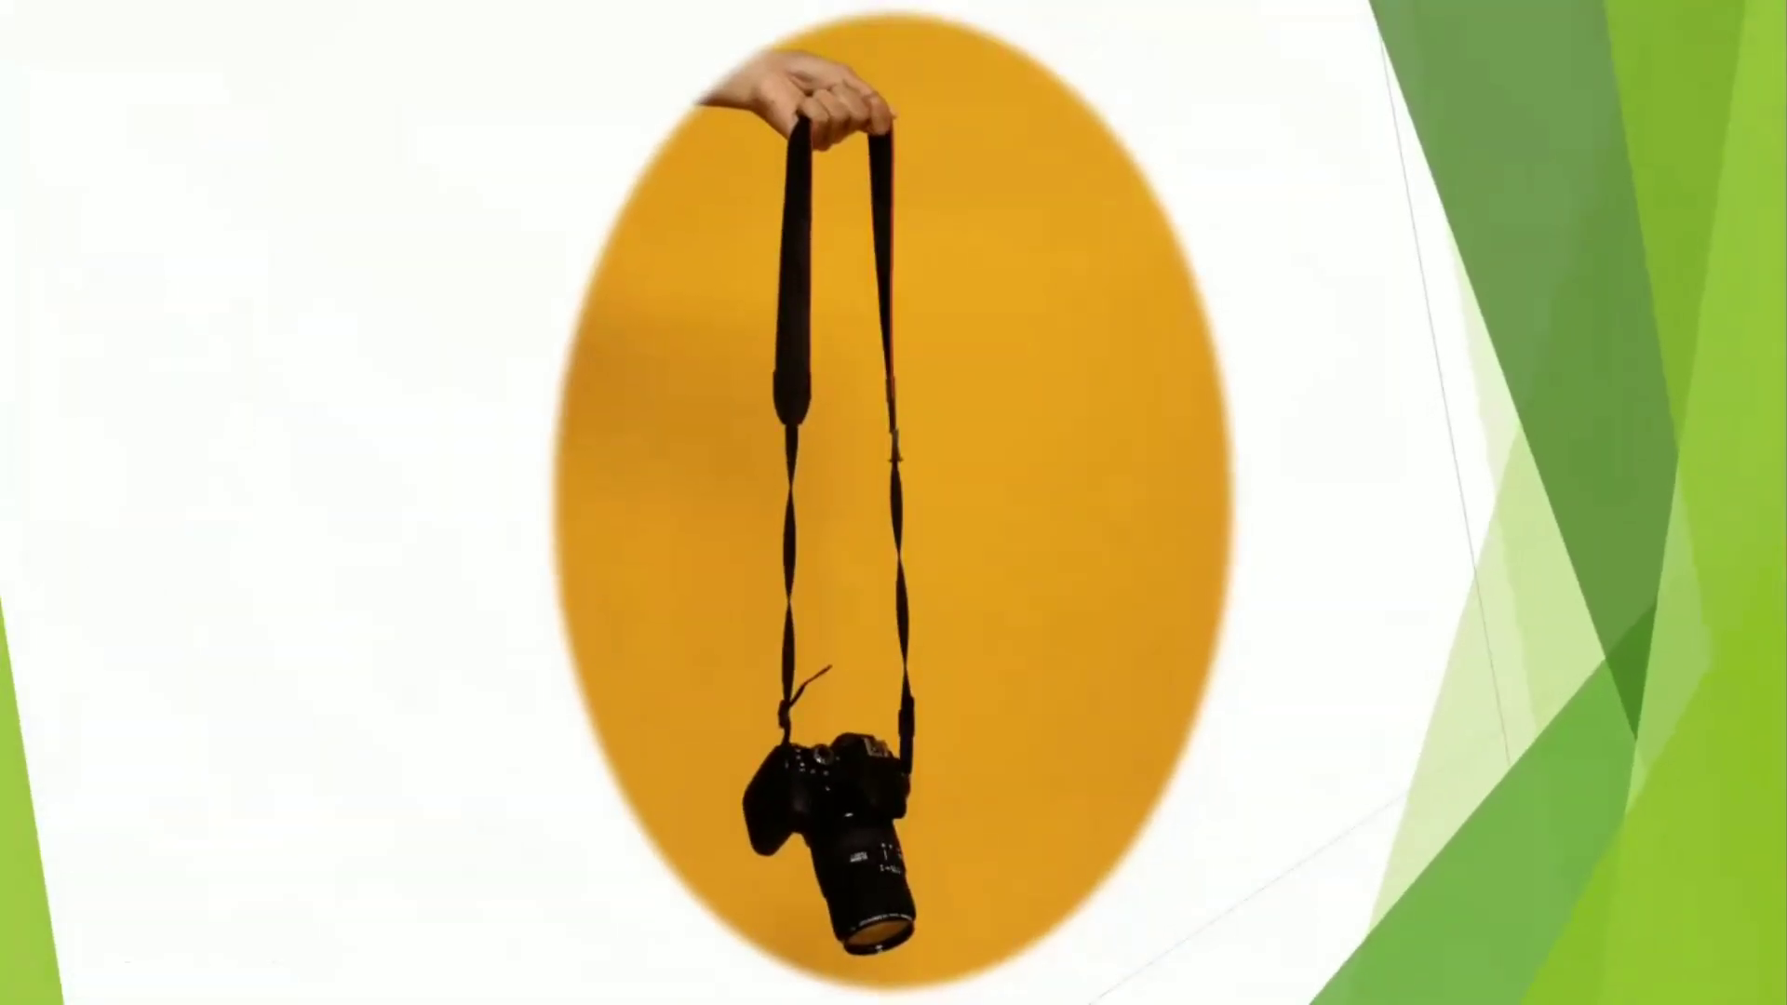
right_click(404, 389)
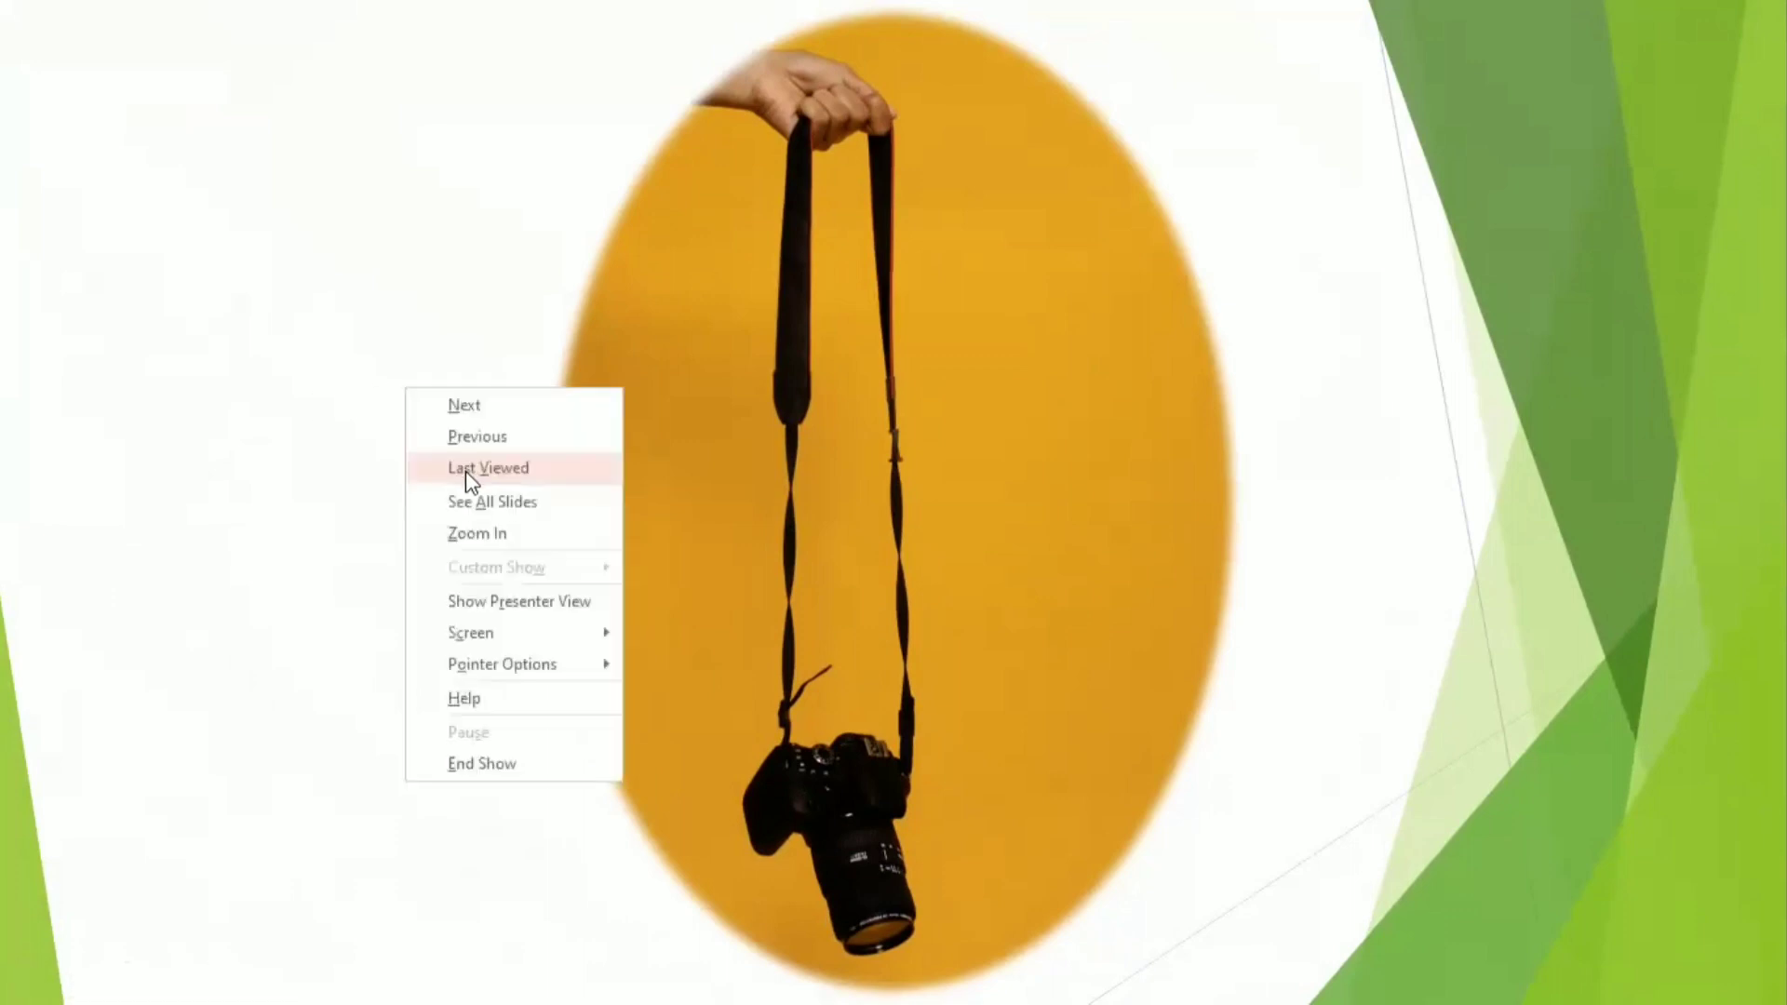
click(466, 471)
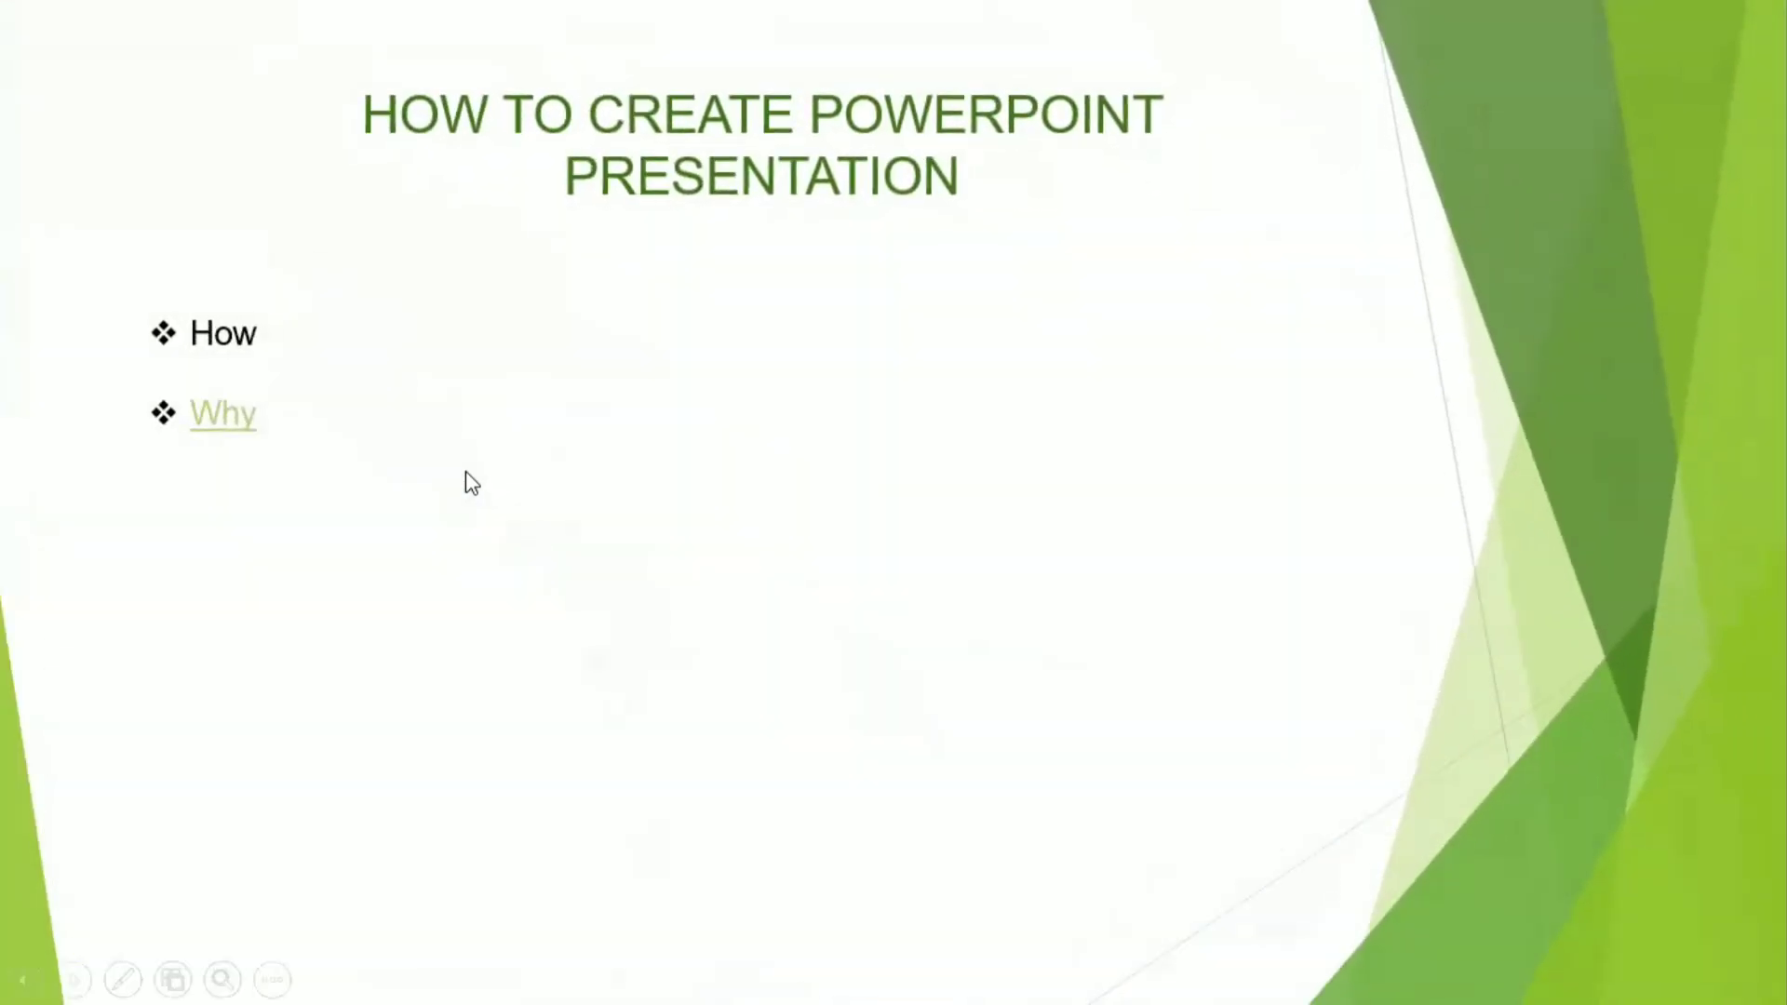
click(470, 482)
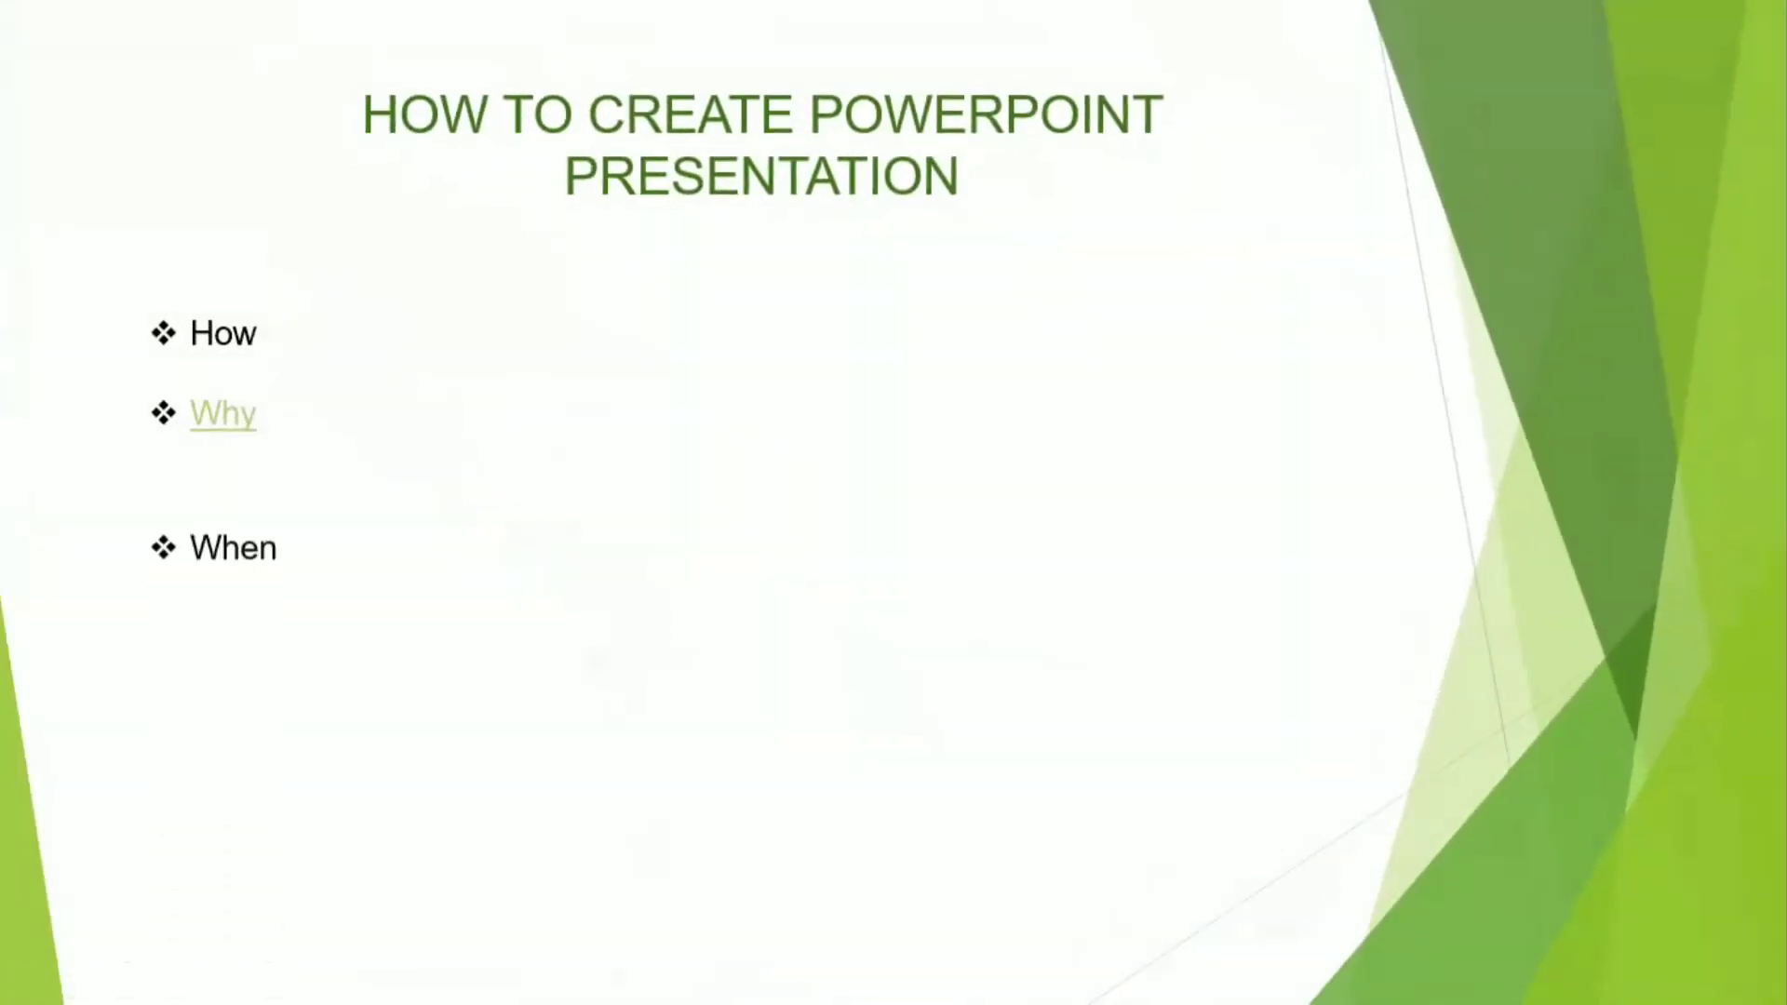
key(space)
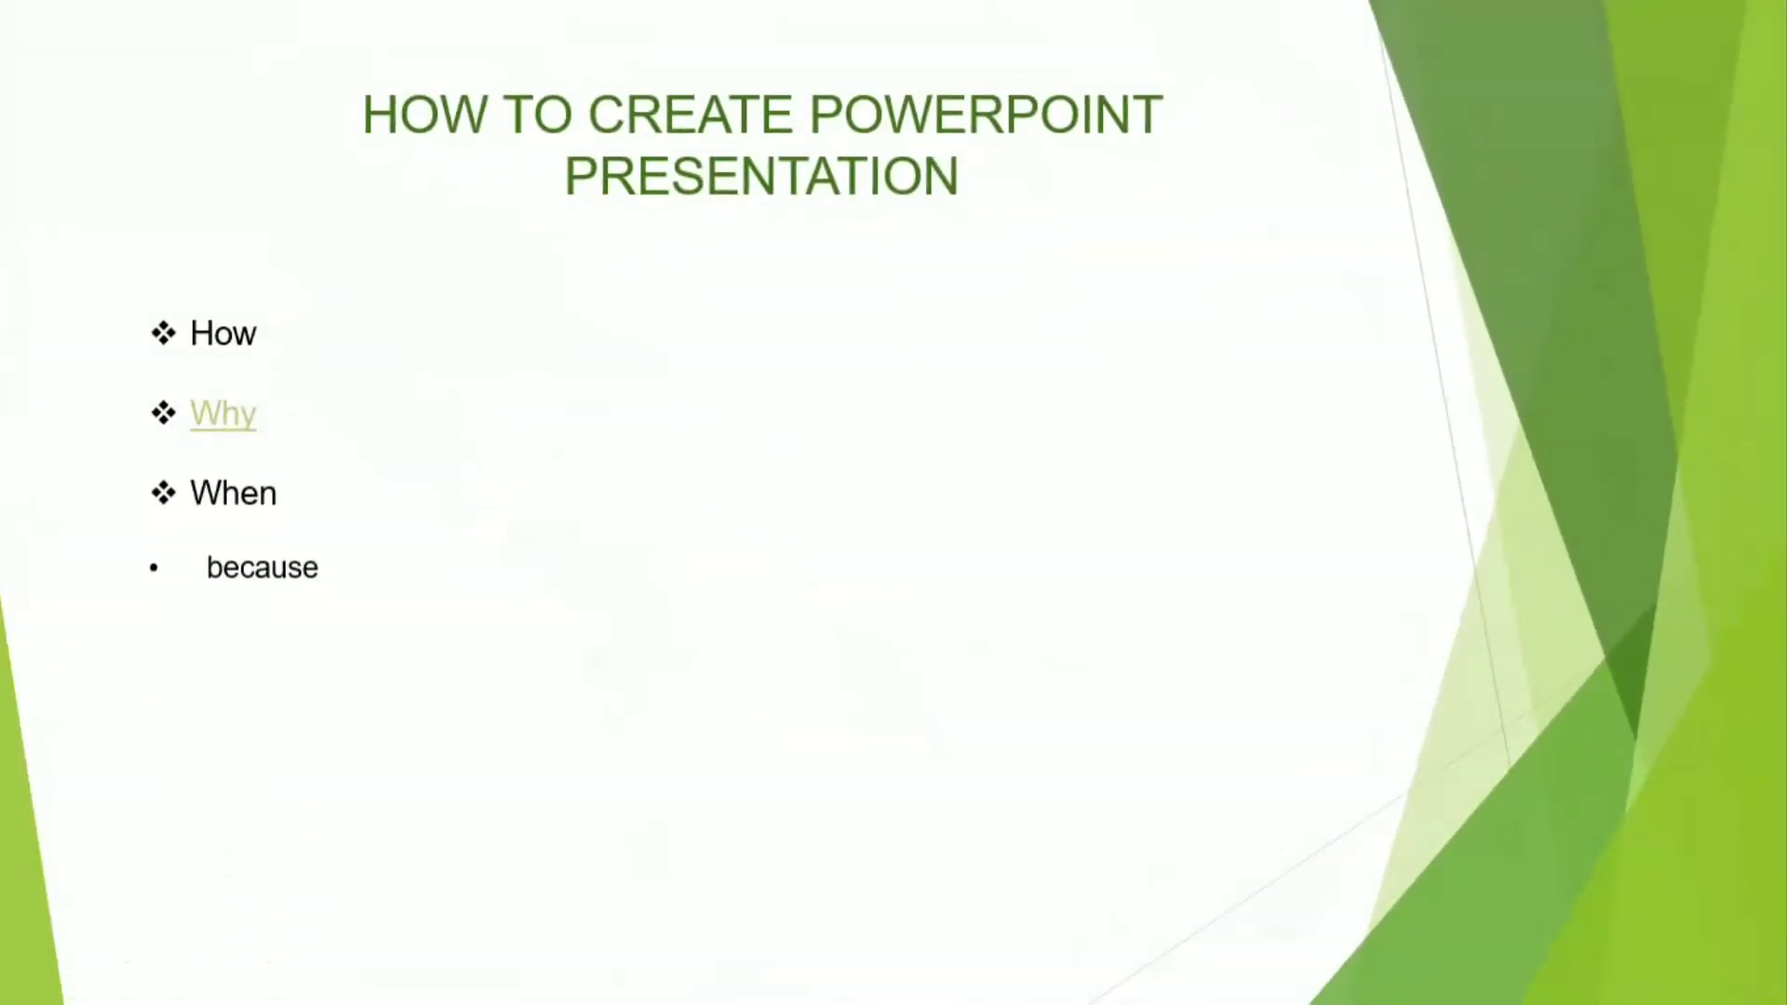
key(space)
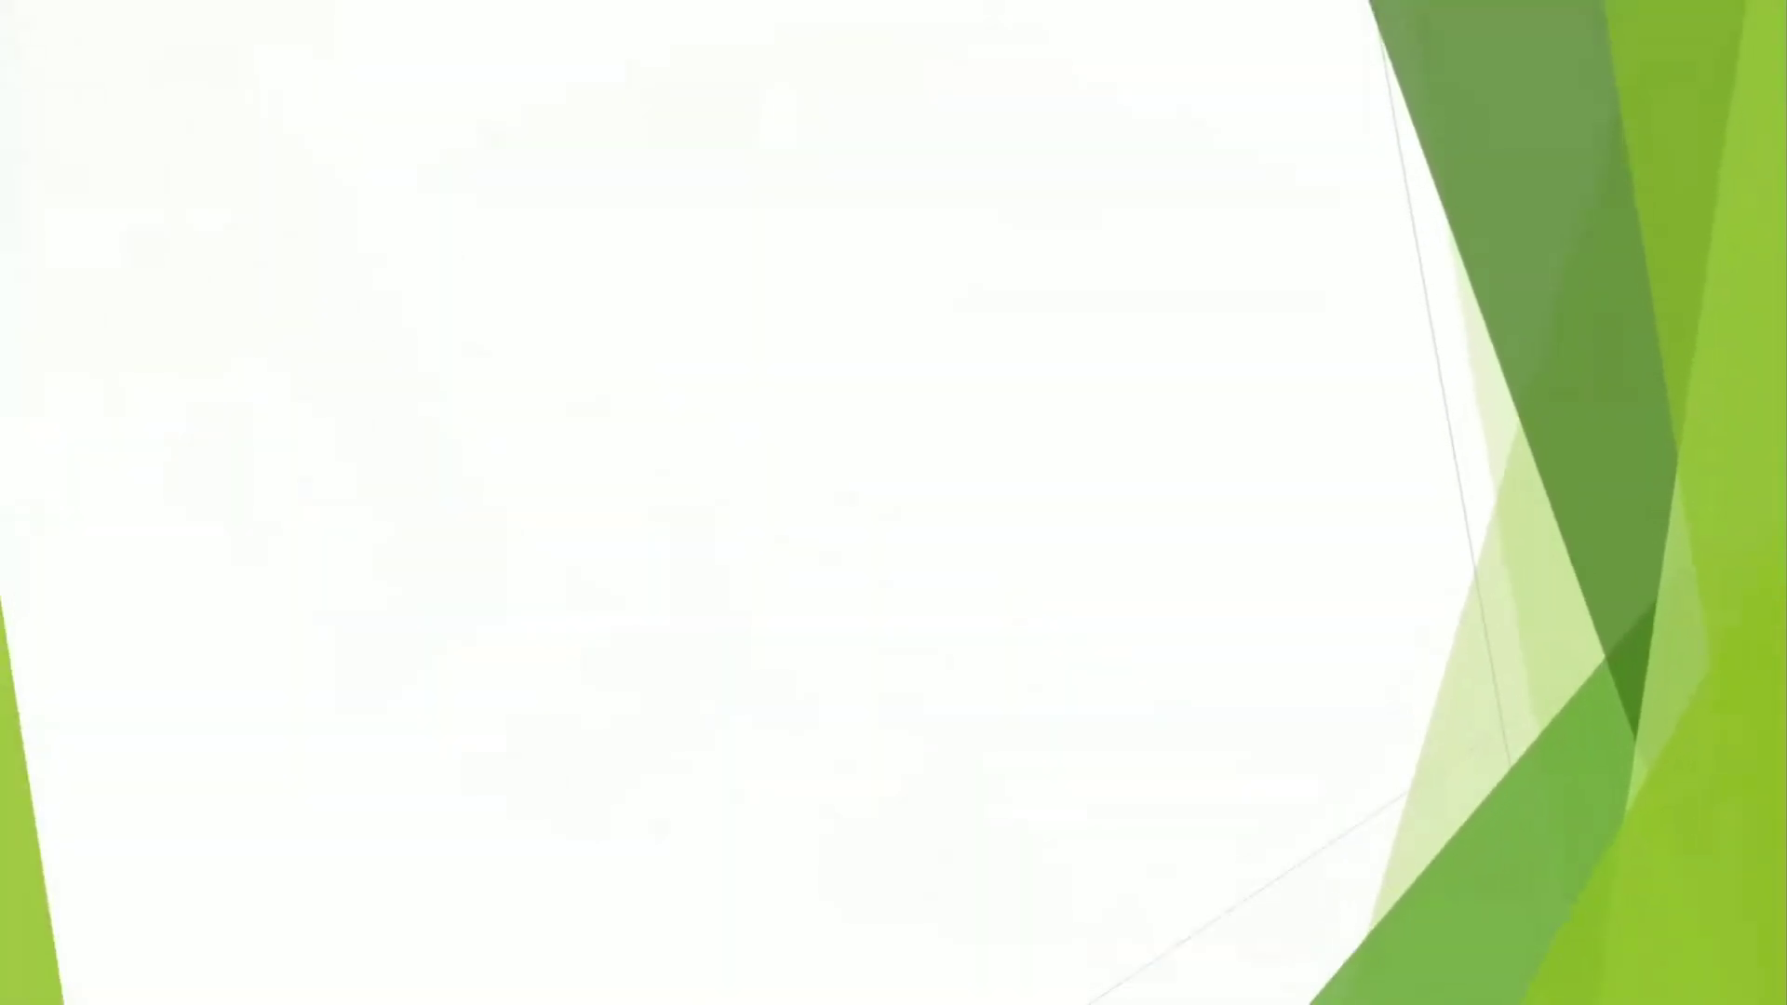
key(space)
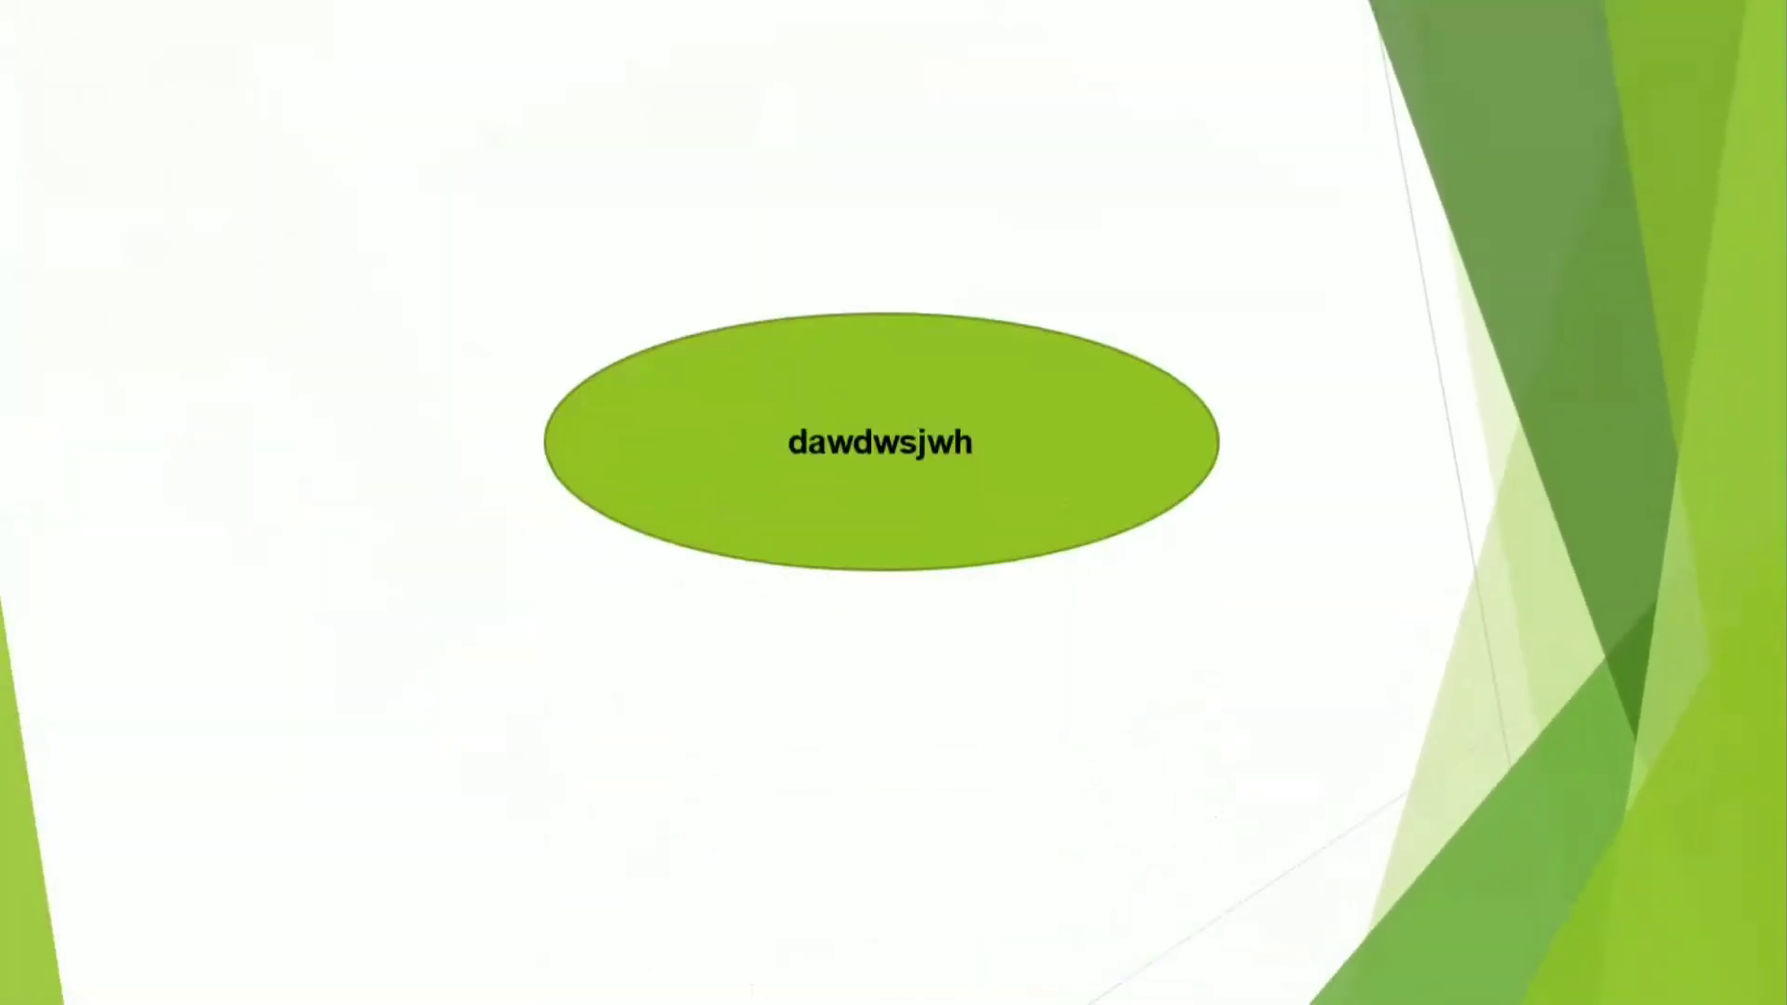
key(space)
key(space)
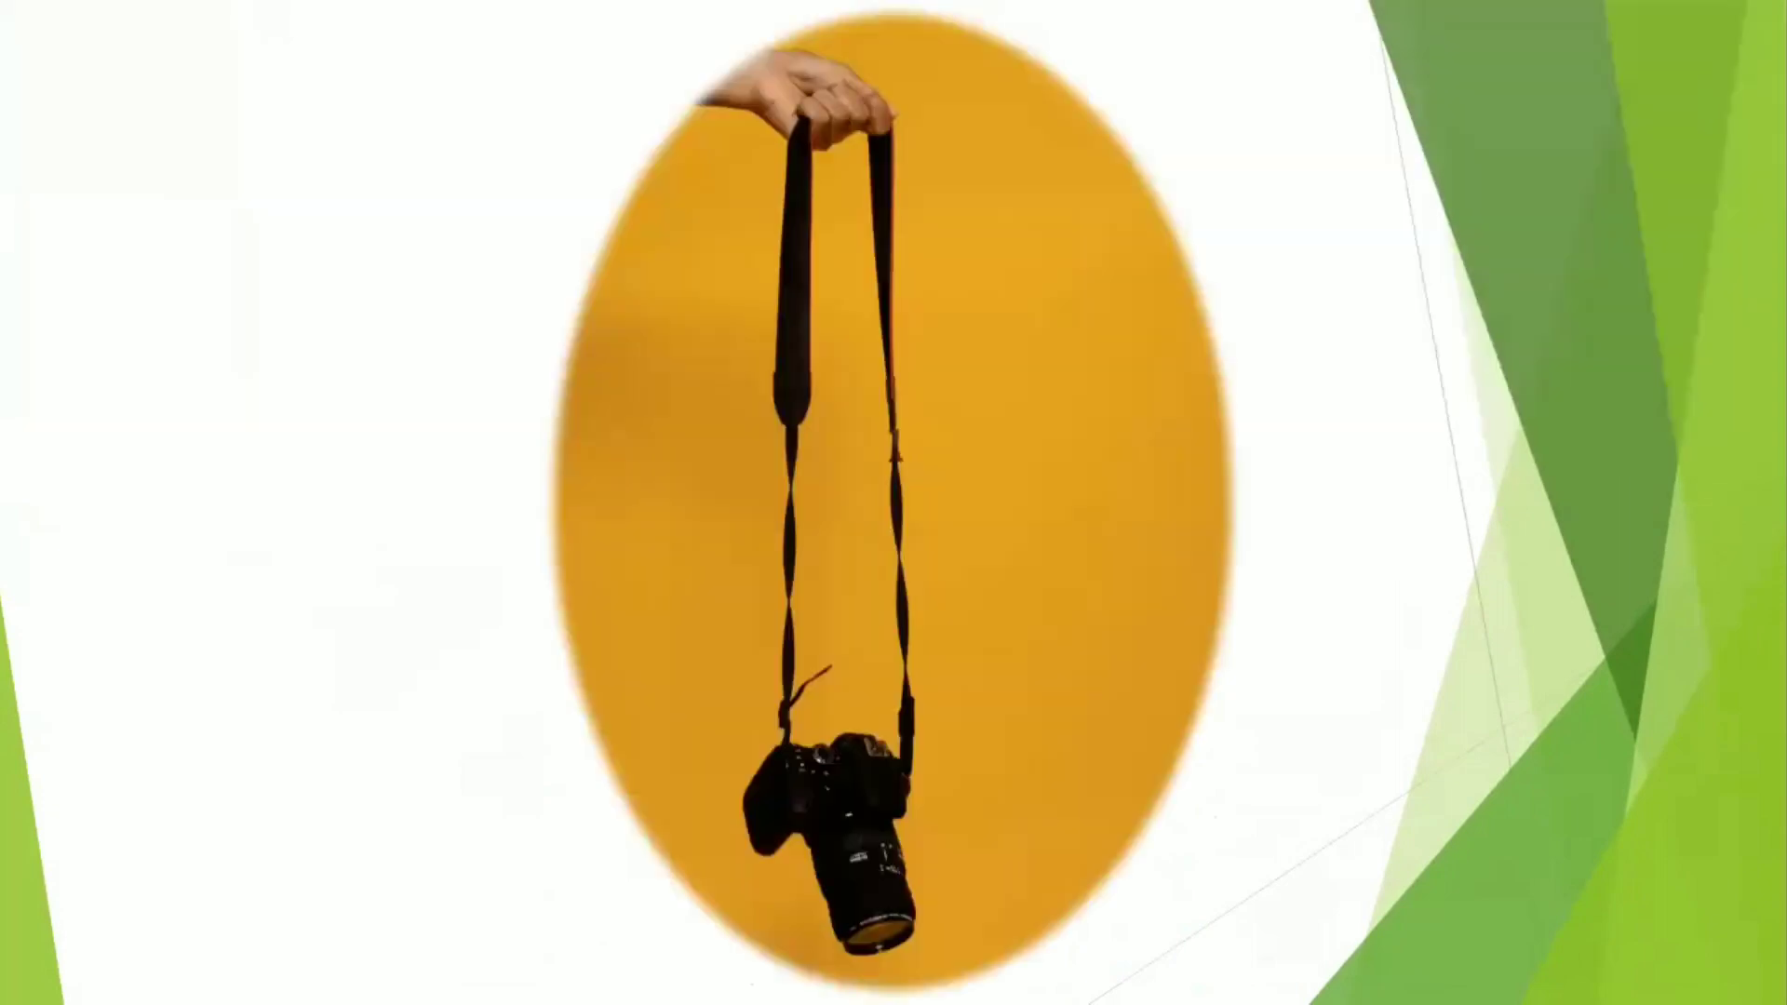
key(space)
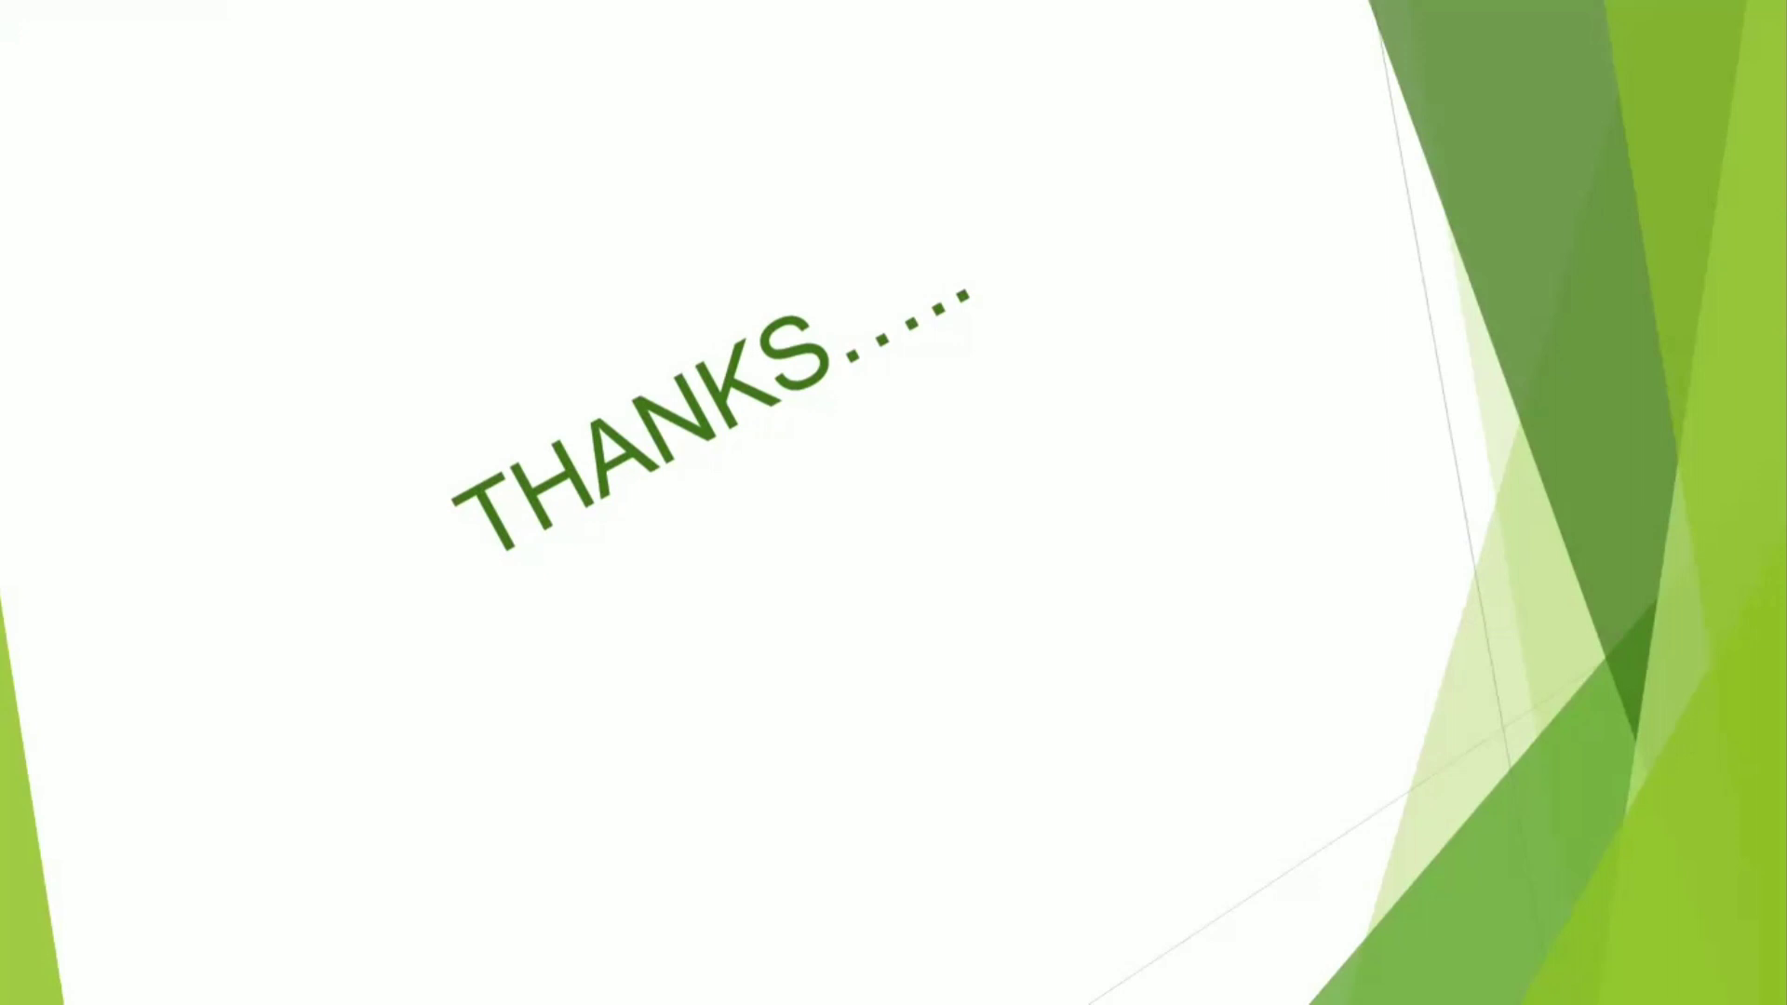
key(Escape)
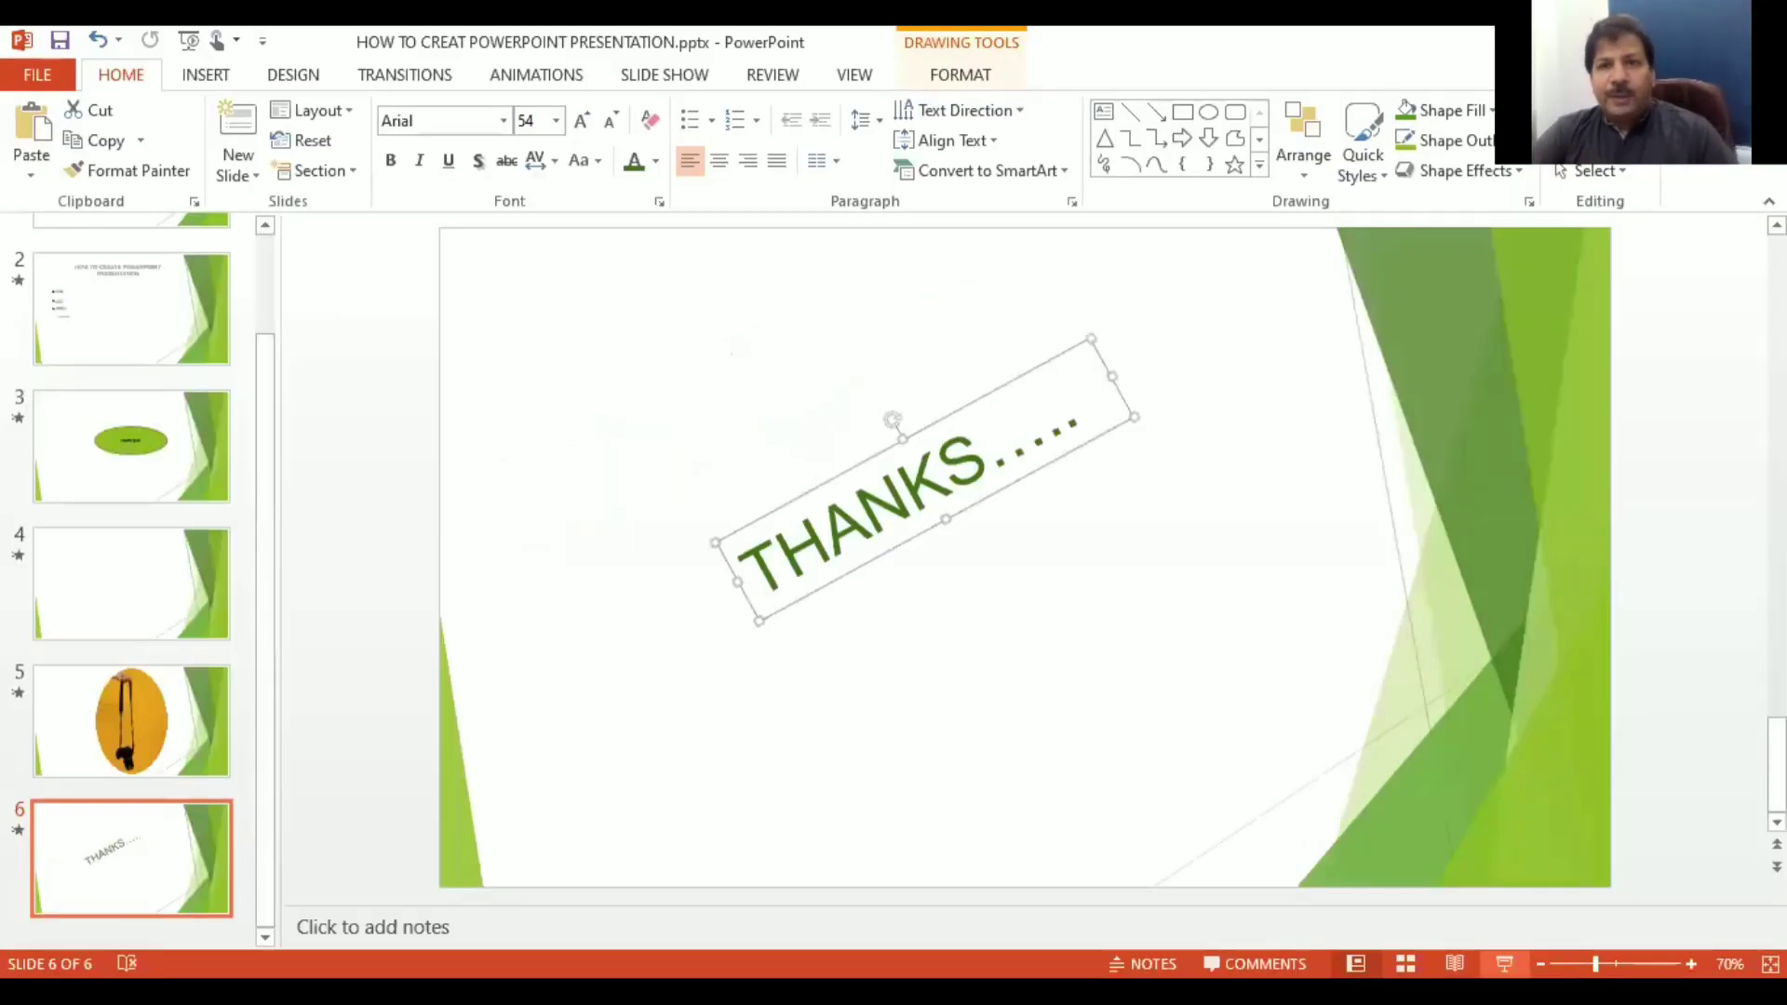